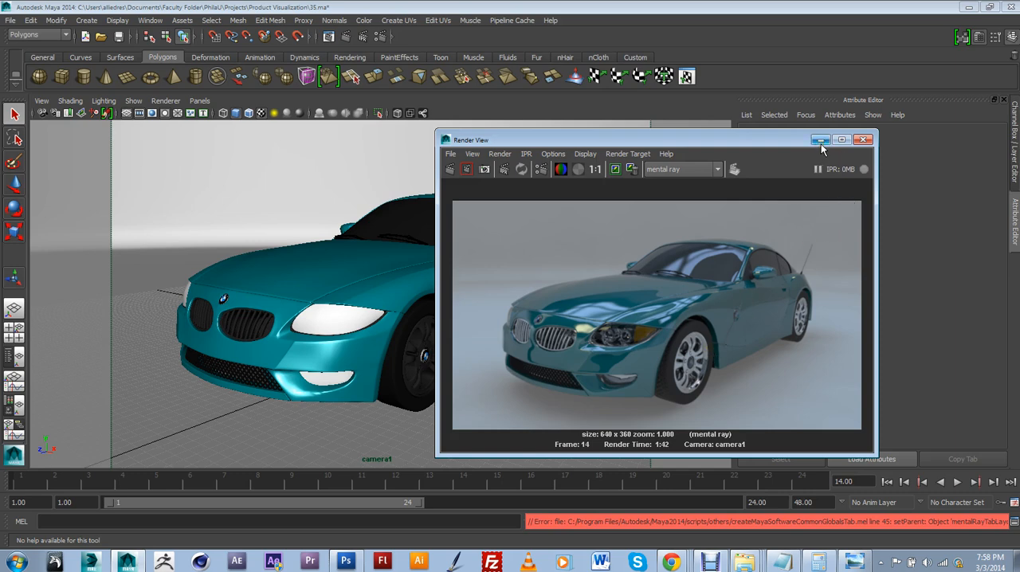
# Move the Render View window clear of the car and switch the viewport to the perspective camera
pyautogui.moveTo(740, 140); pyautogui.dragTo(779, 138)
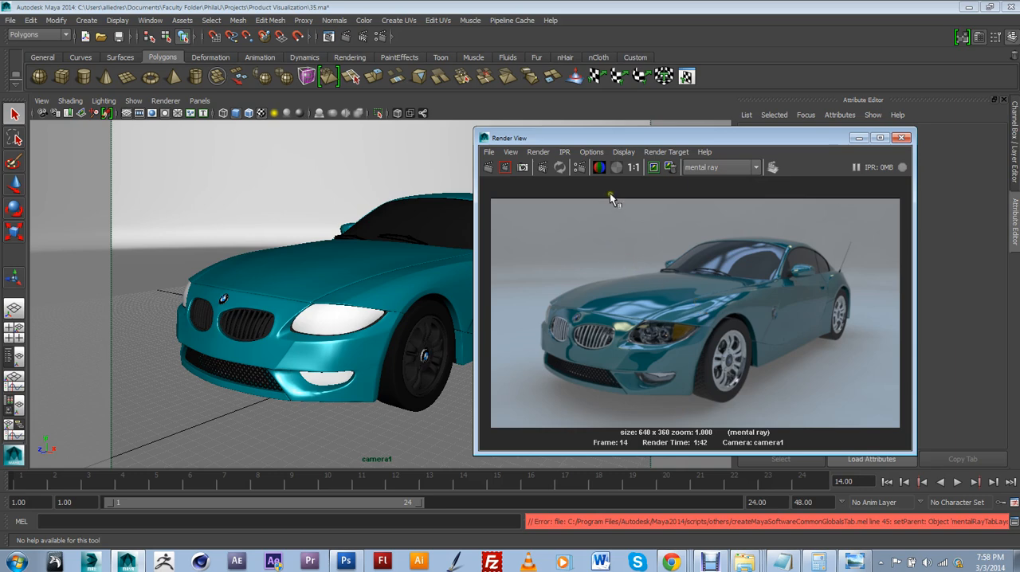
pyautogui.moveTo(638, 139); pyautogui.dragTo(800, 186)
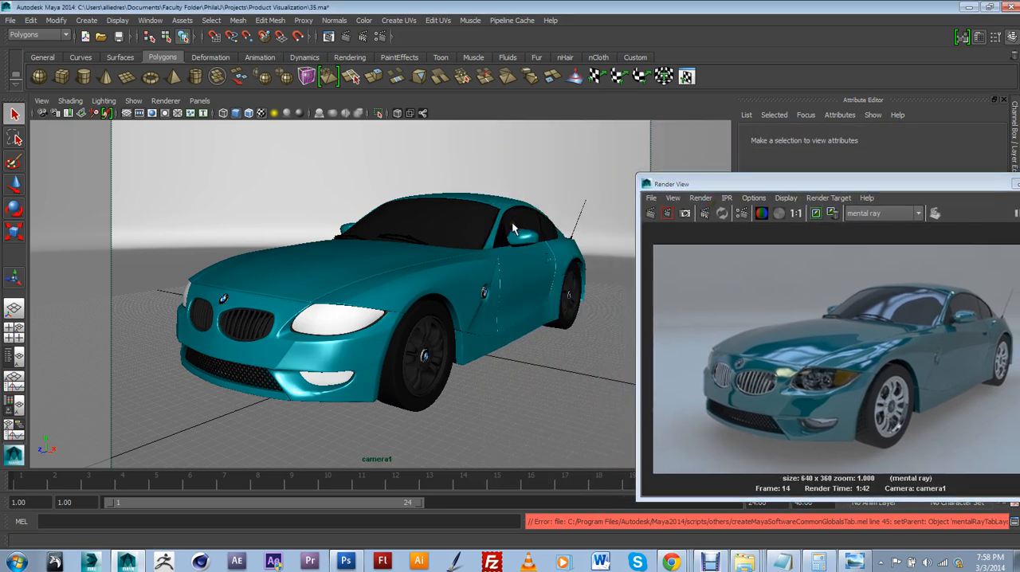
pyautogui.click(487, 195)
pyautogui.press('space')
pyautogui.moveTo(485, 170); pyautogui.dragTo(484, 162)
pyautogui.scroll(10, 477, 191)
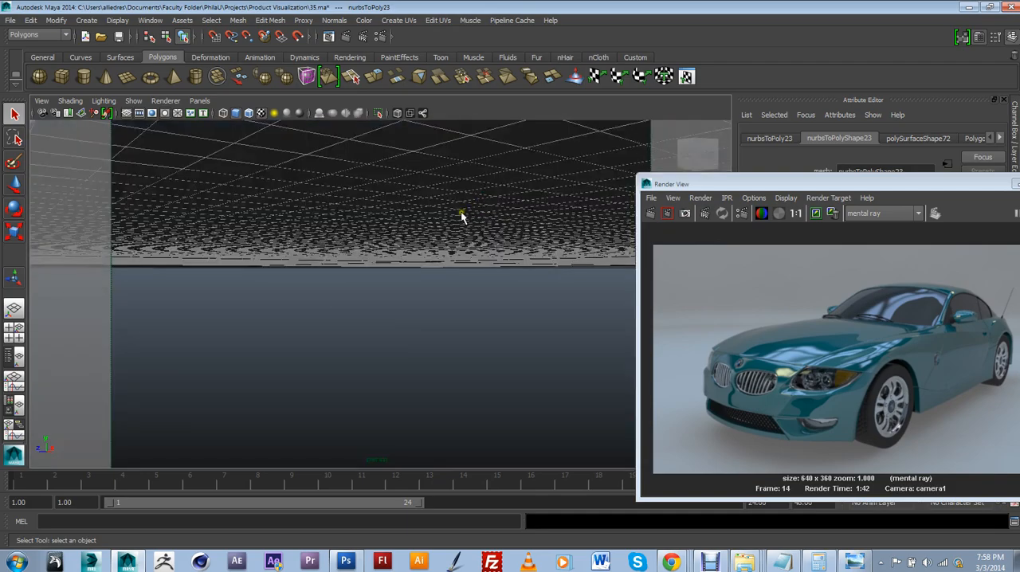
# Examine the shaded car model from the rear, front and side in the perspective view
pyautogui.keyDown('alt'); pyautogui.moveTo(462, 215); pyautogui.dragTo(342, 246); pyautogui.keyUp('alt')
pyautogui.keyDown('alt'); pyautogui.moveTo(342, 247); pyautogui.dragTo(377, 263, button='right'); pyautogui.keyUp('alt')
pyautogui.keyDown('alt'); pyautogui.moveTo(377, 264); pyautogui.dragTo(290, 245); pyautogui.keyUp('alt')
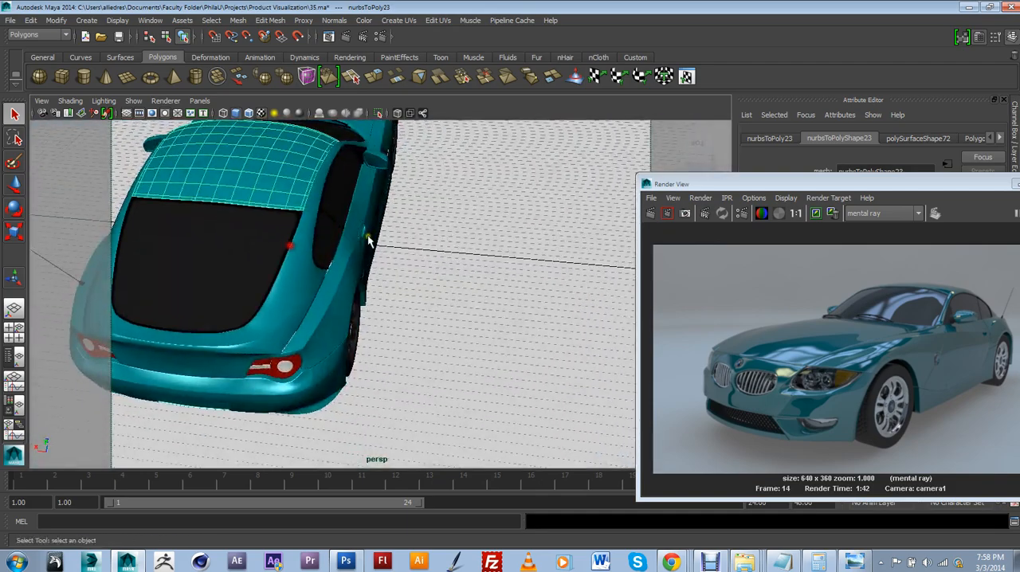
pyautogui.keyDown('alt'); pyautogui.moveTo(369, 240); pyautogui.dragTo(346, 303); pyautogui.keyUp('alt')
pyautogui.keyDown('alt'); pyautogui.moveTo(346, 302); pyautogui.dragTo(338, 285, button='right'); pyautogui.keyUp('alt')
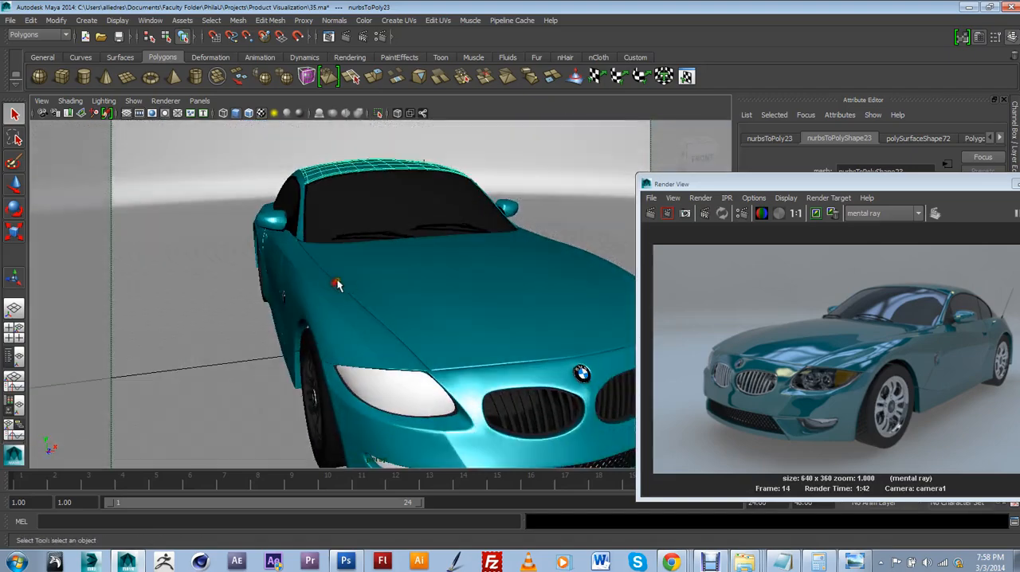
pyautogui.keyDown('alt'); pyautogui.moveTo(400, 303); pyautogui.dragTo(332, 287); pyautogui.keyUp('alt')
pyautogui.moveTo(422, 293)
pyautogui.keyDown('alt'); pyautogui.mouseDown(button='right')
pyautogui.moveTo(388, 291)
pyautogui.moveTo(414, 295)
pyautogui.mouseUp(button='right'); pyautogui.keyUp('alt')
pyautogui.keyDown('alt'); pyautogui.moveTo(415, 295); pyautogui.dragTo(364, 291); pyautogui.keyUp('alt')
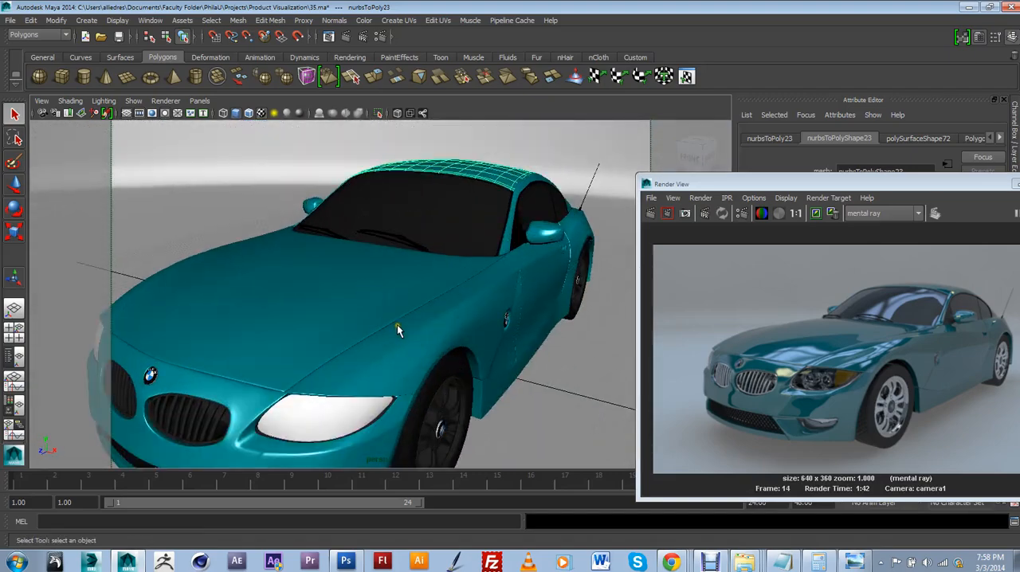
pyautogui.scroll(-10, 423, 324)
# Select the curved studio backdrop and the surrounding dome, and examine how they enclose the car from outside and inside
pyautogui.click(521, 279)
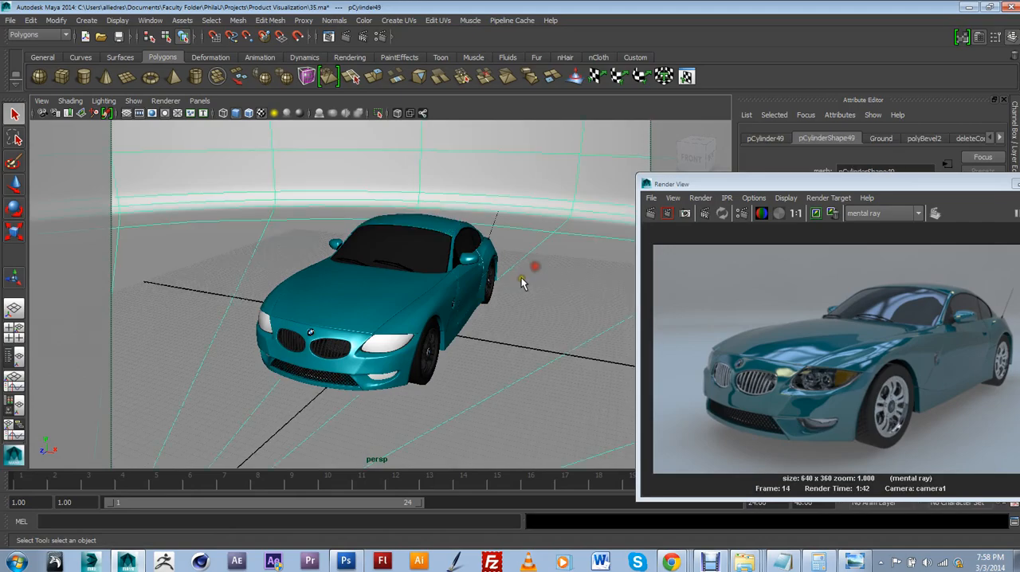
pyautogui.keyDown('alt'); pyautogui.moveTo(521, 283); pyautogui.dragTo(365, 332); pyautogui.keyUp('alt')
pyautogui.click(423, 230)
pyautogui.keyDown('alt'); pyautogui.moveTo(407, 290); pyautogui.dragTo(442, 253); pyautogui.keyUp('alt')
pyautogui.keyDown('alt'); pyautogui.moveTo(390, 263); pyautogui.dragTo(415, 336, button='middle'); pyautogui.keyUp('alt')
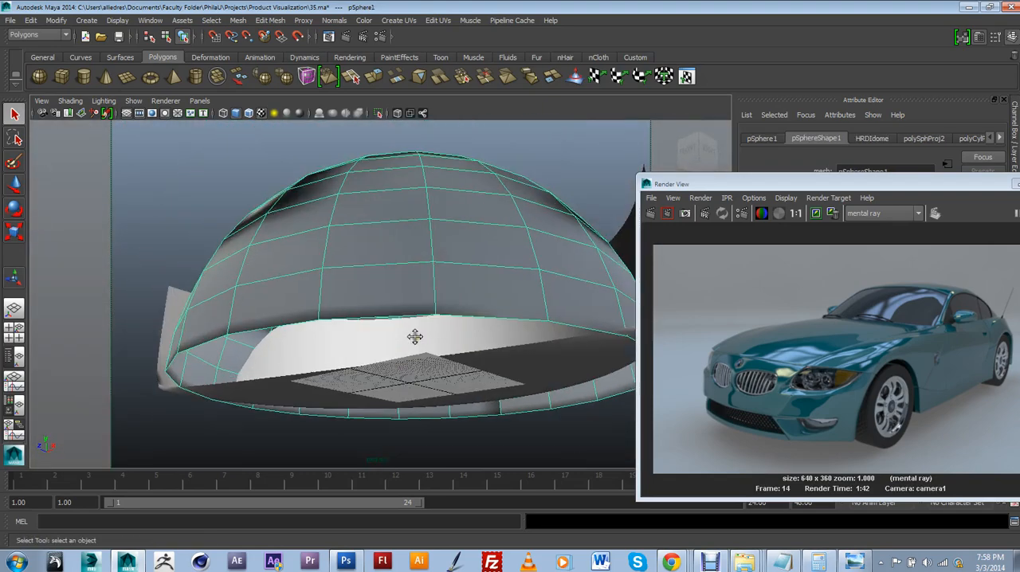
pyautogui.scroll(3, 415, 337)
pyautogui.scroll(3, 407, 341)
pyautogui.moveTo(394, 343)
pyautogui.keyDown('alt'); pyautogui.mouseDown()
pyautogui.moveTo(407, 341)
pyautogui.moveTo(391, 350)
pyautogui.mouseUp(); pyautogui.keyUp('alt')
pyautogui.keyDown('alt'); pyautogui.moveTo(391, 350); pyautogui.dragTo(387, 267, button='middle'); pyautogui.keyUp('alt')
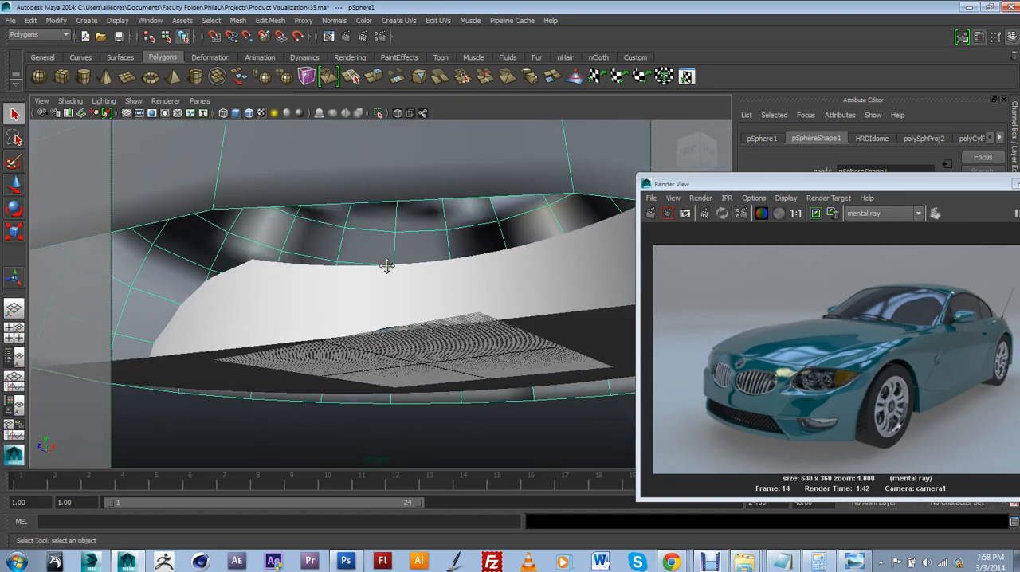
pyautogui.scroll(3, 387, 266)
pyautogui.keyDown('alt'); pyautogui.moveTo(386, 266); pyautogui.dragTo(385, 279); pyautogui.keyUp('alt')
pyautogui.scroll(3, 386, 276)
pyautogui.scroll(2, 385, 276)
pyautogui.keyDown('alt'); pyautogui.moveTo(460, 287); pyautogui.dragTo(424, 258, button='middle'); pyautogui.keyUp('alt')
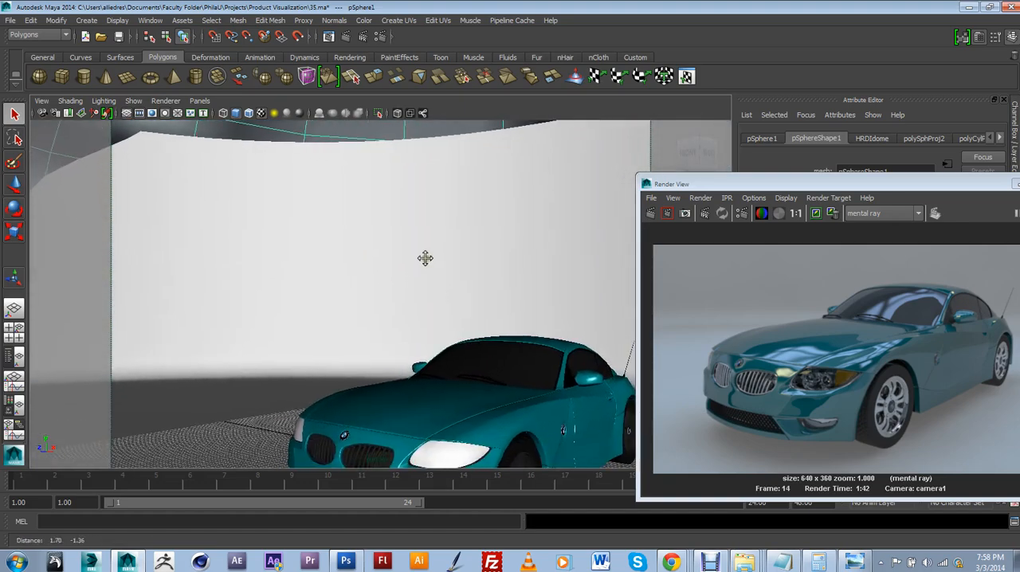
pyautogui.keyDown('alt'); pyautogui.moveTo(423, 257); pyautogui.dragTo(409, 237); pyautogui.keyUp('alt')
pyautogui.keyDown('alt'); pyautogui.moveTo(410, 237); pyautogui.dragTo(342, 210, button='middle'); pyautogui.keyUp('alt')
pyautogui.keyDown('alt'); pyautogui.moveTo(343, 211); pyautogui.dragTo(334, 234); pyautogui.keyUp('alt')
pyautogui.keyDown('alt'); pyautogui.moveTo(335, 235); pyautogui.dragTo(346, 209, button='middle'); pyautogui.keyUp('alt')
pyautogui.scroll(-3, 342, 210)
pyautogui.keyDown('alt'); pyautogui.moveTo(341, 209); pyautogui.dragTo(363, 216); pyautogui.keyUp('alt')
pyautogui.keyDown('alt'); pyautogui.moveTo(363, 217); pyautogui.dragTo(298, 186, button='middle'); pyautogui.keyUp('alt')
pyautogui.scroll(2, 298, 186)
# Bring the finished render back beside the model and compare it with a front three-quarter view of the car
pyautogui.moveTo(752, 186); pyautogui.dragTo(547, 136)
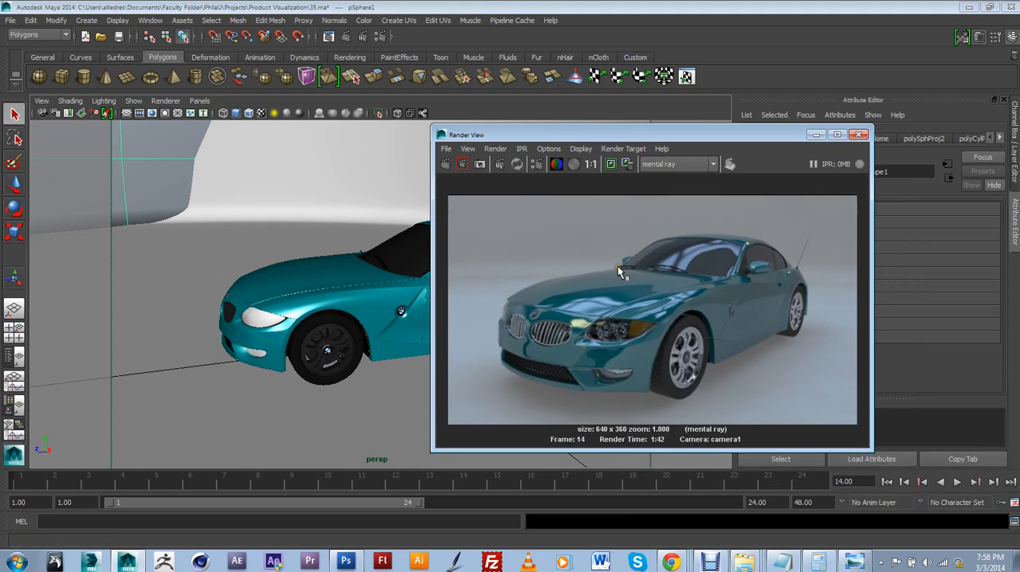
pyautogui.moveTo(675, 140); pyautogui.dragTo(725, 140)
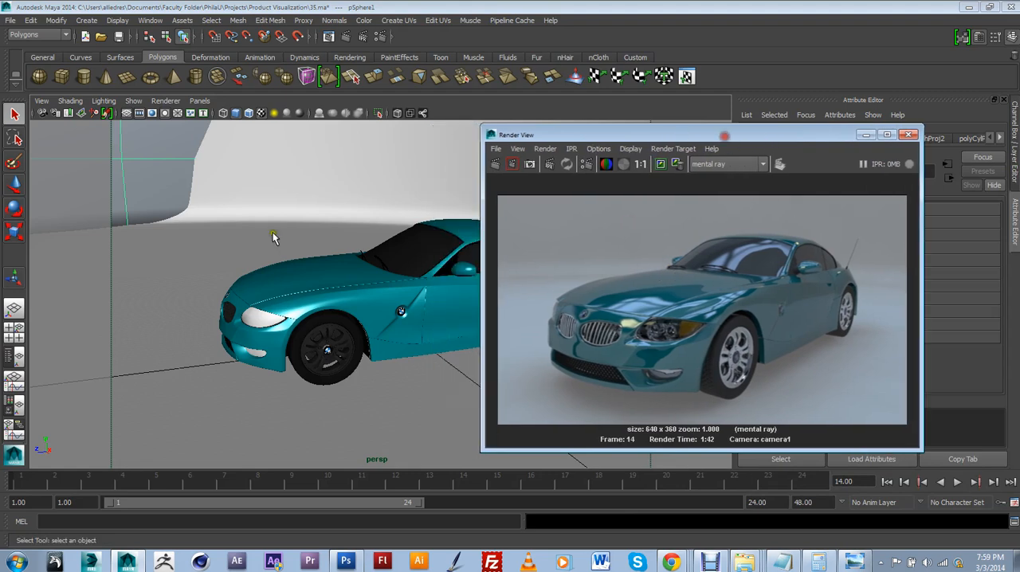
pyautogui.keyDown('alt'); pyautogui.moveTo(274, 234); pyautogui.dragTo(375, 255); pyautogui.keyUp('alt')
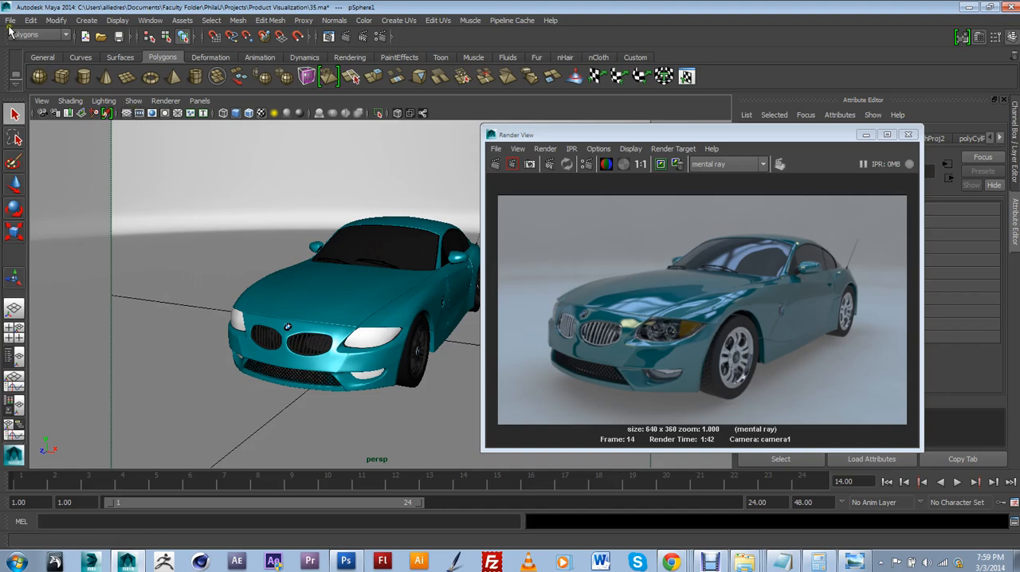
# Open the scene Final Demo.ma without saving the changes to 35.ma, and close the Render View window
pyautogui.click(10, 20)
pyautogui.click(27, 52)
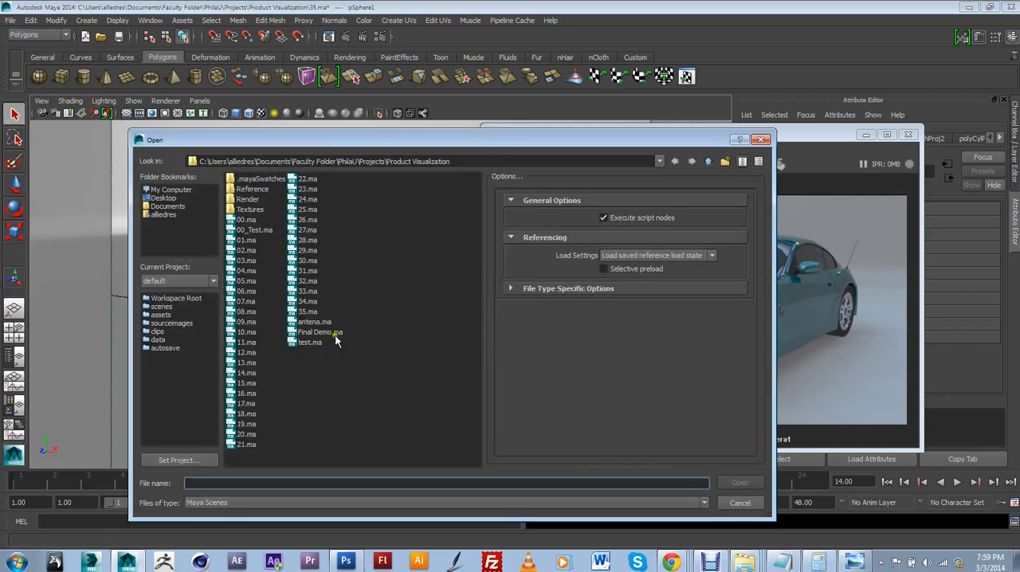
pyautogui.click(318, 333)
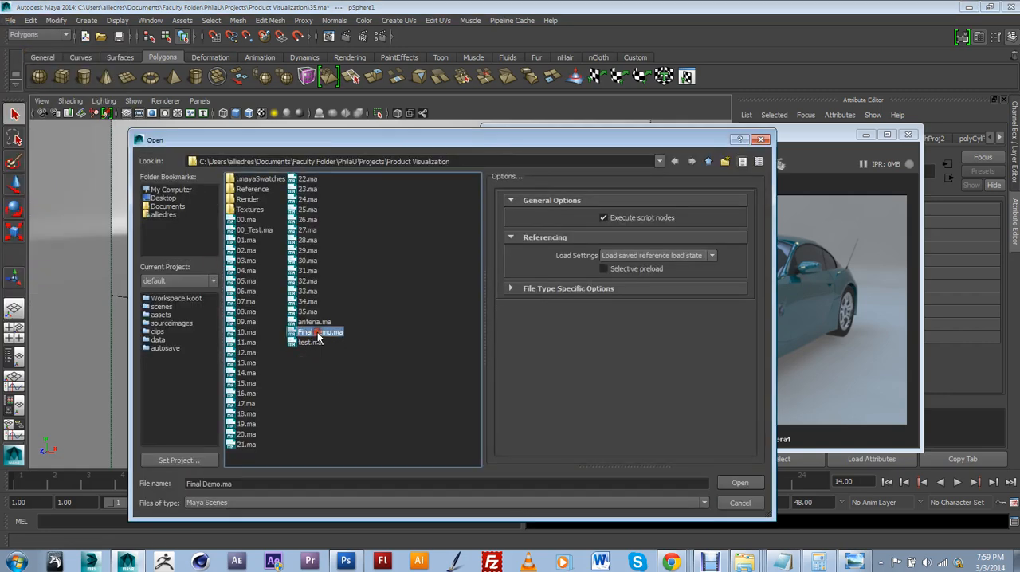
pyautogui.click(742, 484)
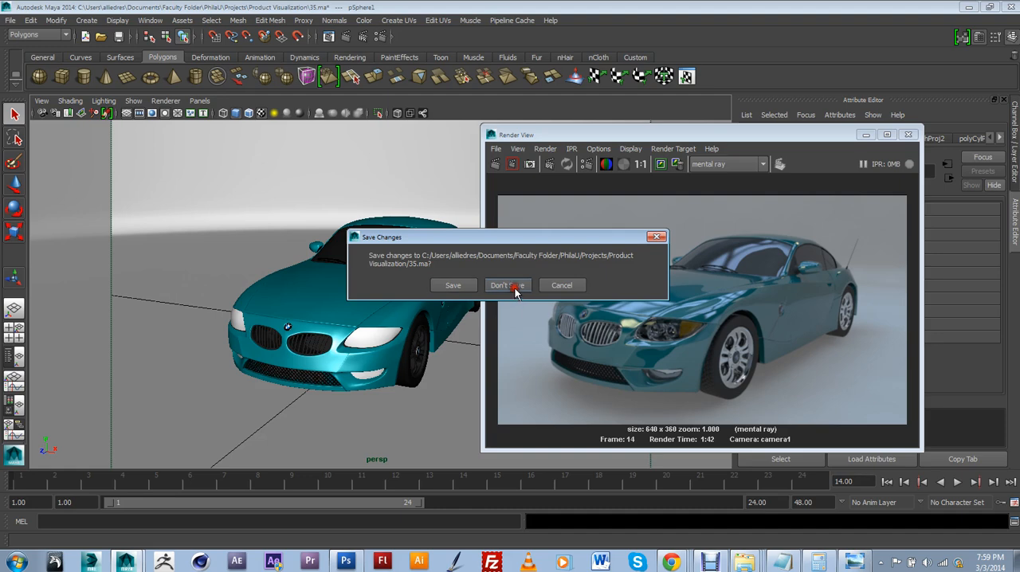
pyautogui.click(515, 289)
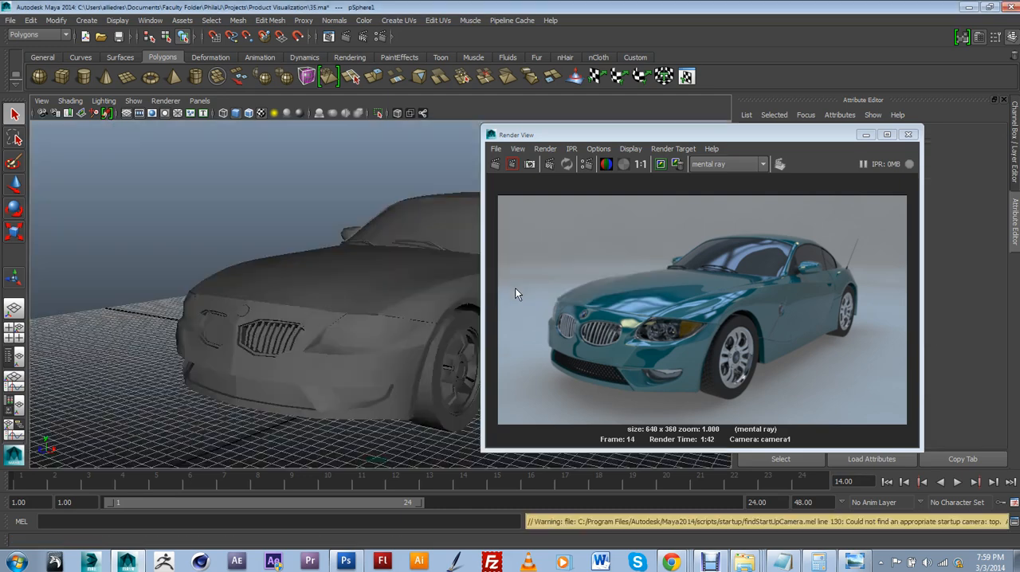
pyautogui.click(911, 136)
# Select the whole unshaded car to inspect its wireframe from the side and front, and clear the selection
pyautogui.keyDown('alt'); pyautogui.moveTo(567, 387); pyautogui.dragTo(532, 386); pyautogui.keyUp('alt')
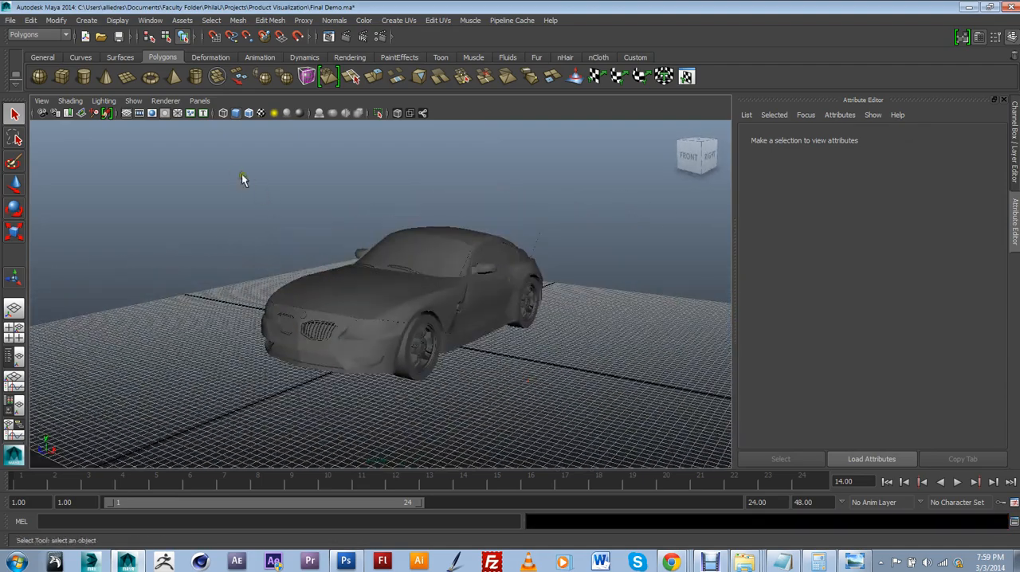
pyautogui.moveTo(737, 455); pyautogui.dragTo(736, 454)
pyautogui.keyDown('alt'); pyautogui.moveTo(607, 370); pyautogui.dragTo(520, 372); pyautogui.keyUp('alt')
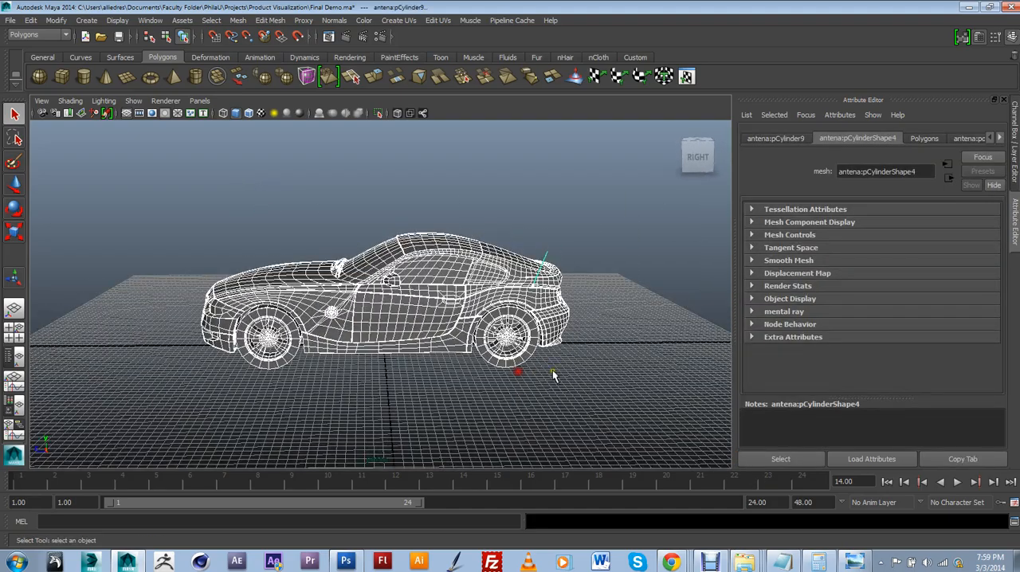
pyautogui.click(553, 373)
pyautogui.moveTo(191, 178); pyautogui.dragTo(191, 180)
pyautogui.keyDown('alt'); pyautogui.moveTo(200, 236); pyautogui.dragTo(277, 240); pyautogui.keyUp('alt')
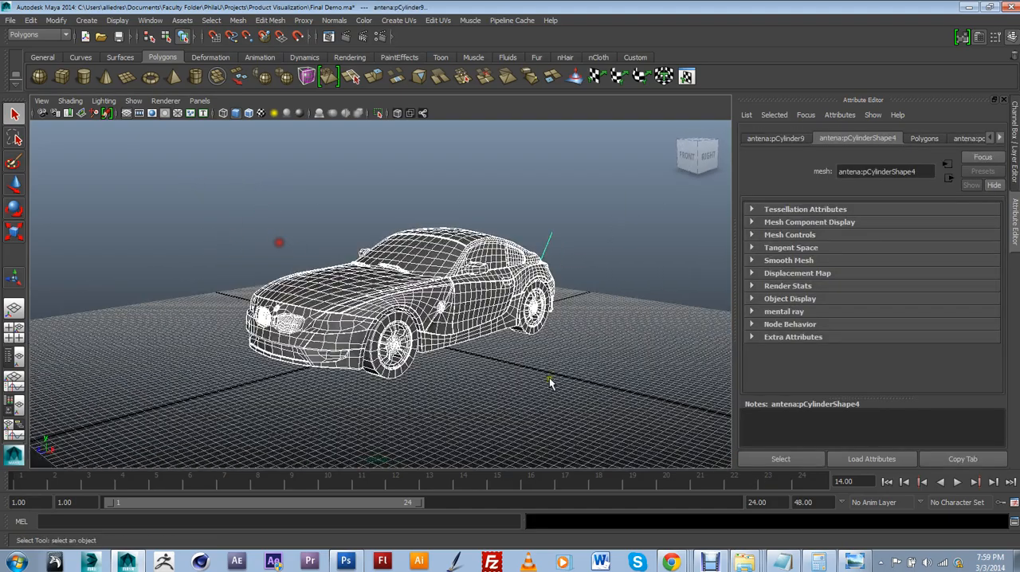
pyautogui.click(560, 387)
pyautogui.scroll(4, 495, 386)
pyautogui.keyDown('alt'); pyautogui.moveTo(454, 387); pyautogui.dragTo(384, 343); pyautogui.keyUp('alt')
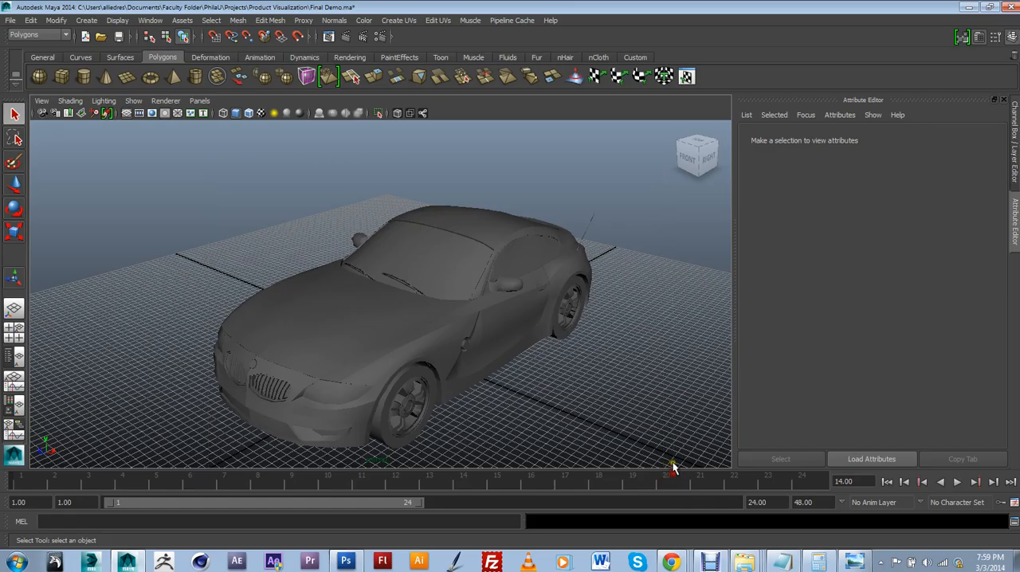
# Select all car parts, turn on their smooth mesh preview and deselect them
pyautogui.moveTo(674, 466); pyautogui.dragTo(674, 468)
pyautogui.keyDown('alt'); pyautogui.moveTo(660, 431); pyautogui.dragTo(590, 365); pyautogui.keyUp('alt')
pyautogui.scroll(5, 565, 356)
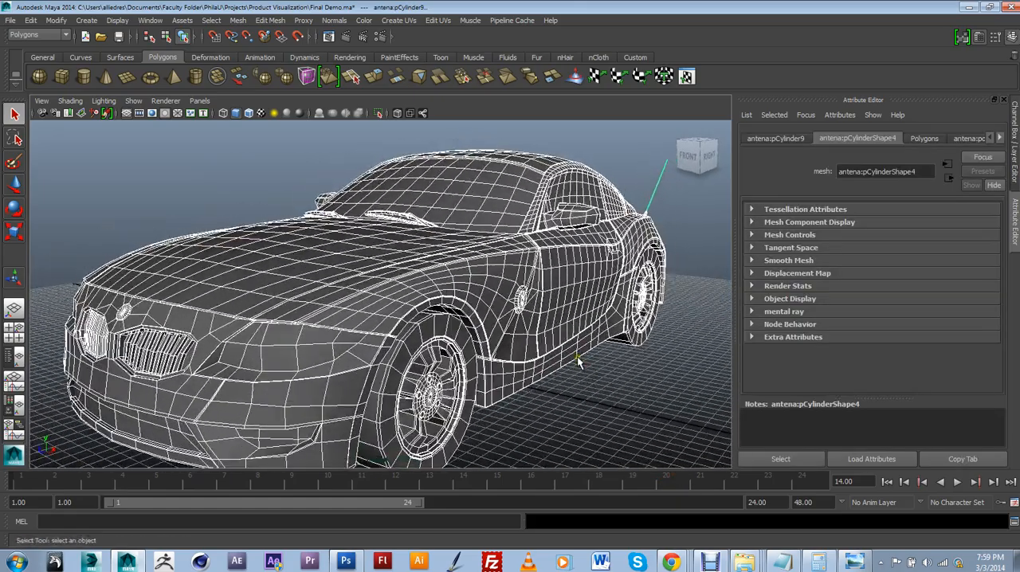
pyautogui.press('3')
pyautogui.press('space')
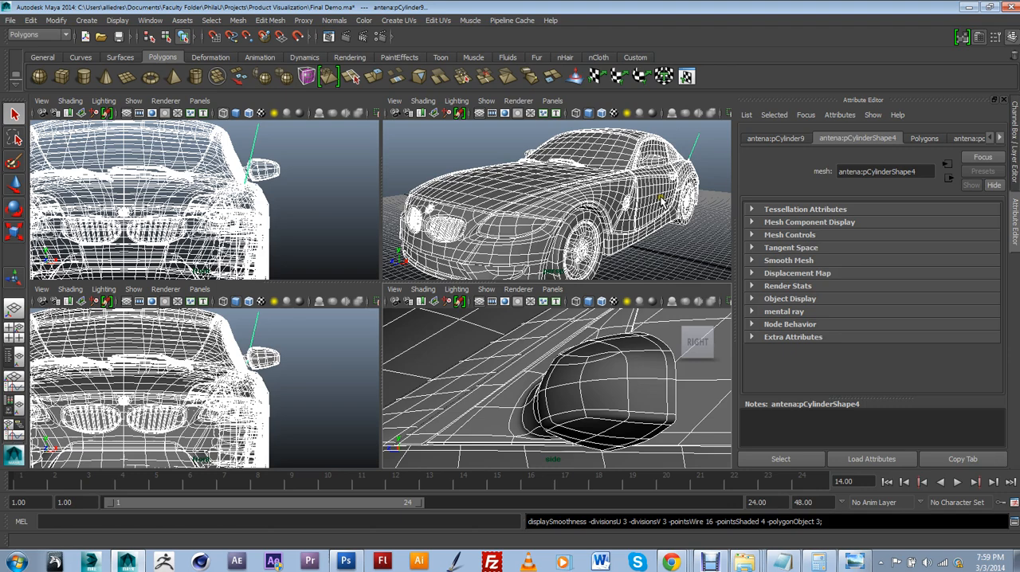
pyautogui.press('space')
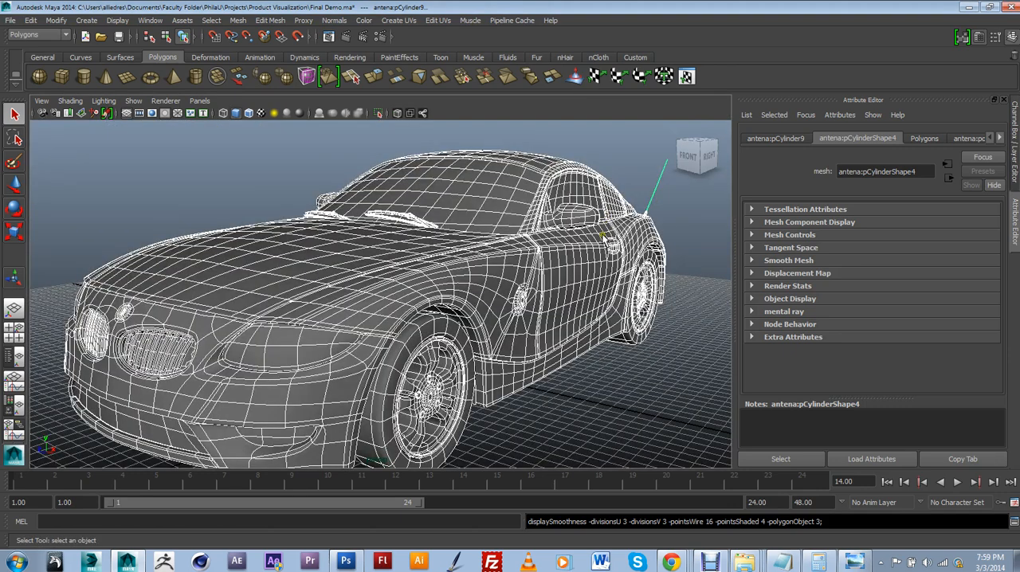
pyautogui.click(672, 366)
# Examine the smoothed car's body surfaces from the front and close up
pyautogui.scroll(-3, 666, 369)
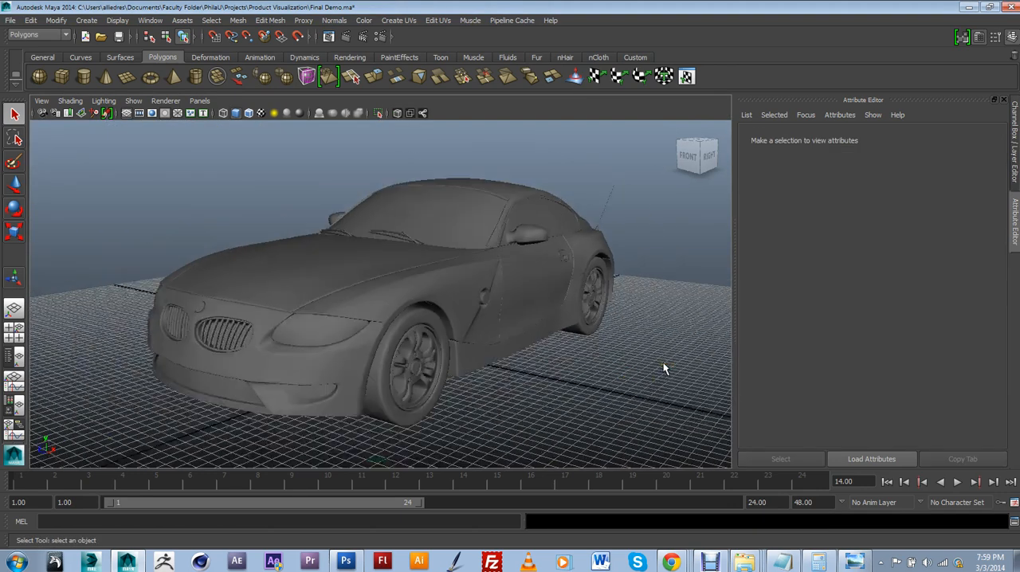
pyautogui.keyDown('alt'); pyautogui.moveTo(650, 353); pyautogui.dragTo(570, 336); pyautogui.keyUp('alt')
pyautogui.scroll(3, 598, 349)
pyautogui.scroll(-2, 570, 338)
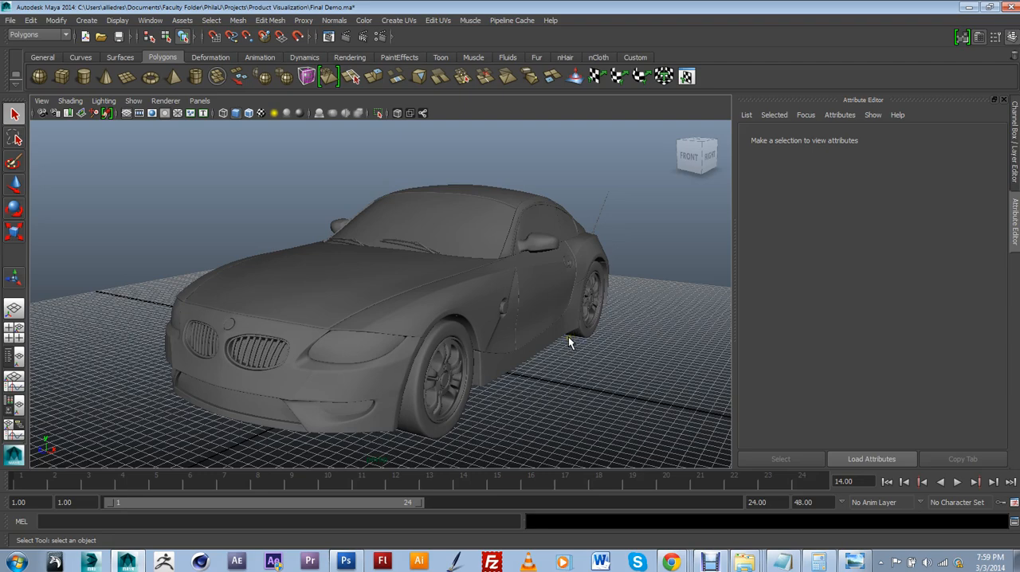
pyautogui.scroll(2, 568, 341)
pyautogui.moveTo(630, 319)
pyautogui.keyDown('alt'); pyautogui.mouseDown()
pyautogui.moveTo(597, 330)
pyautogui.moveTo(526, 319)
pyautogui.moveTo(608, 335)
pyautogui.moveTo(640, 321)
pyautogui.moveTo(631, 317)
pyautogui.mouseUp(); pyautogui.keyUp('alt')
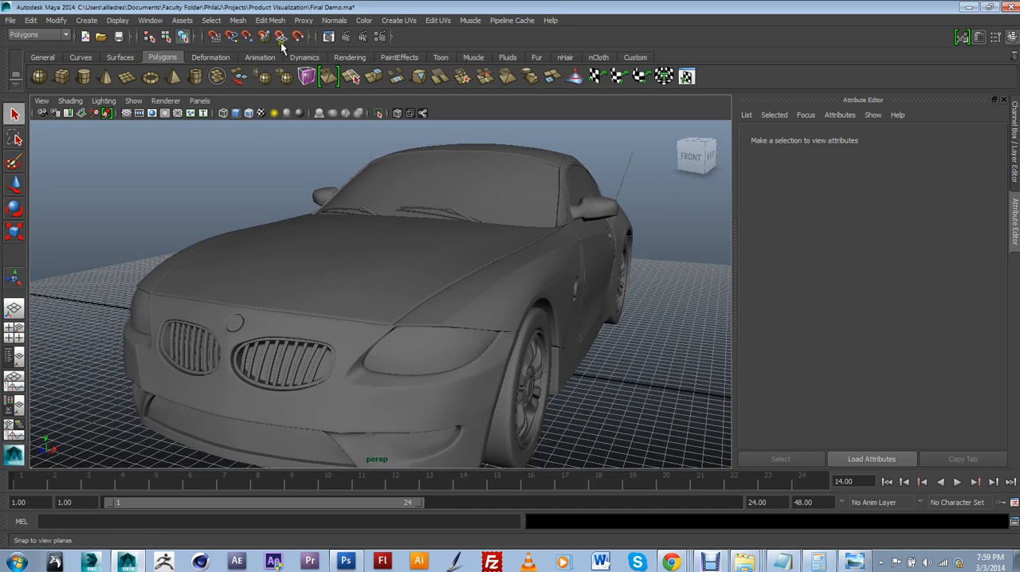
pyautogui.click(238, 21)
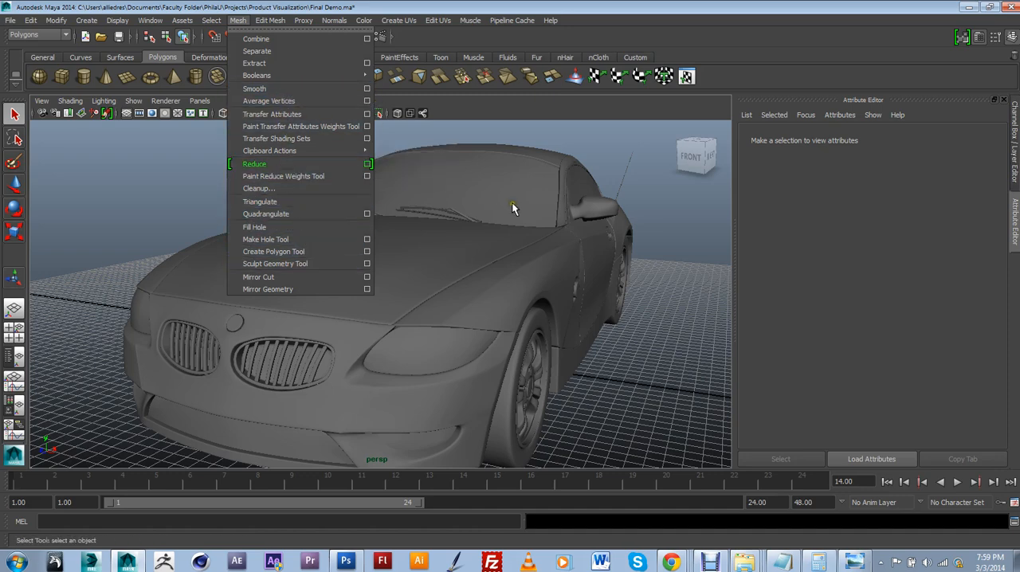
pyautogui.click(526, 232)
pyautogui.click(635, 335)
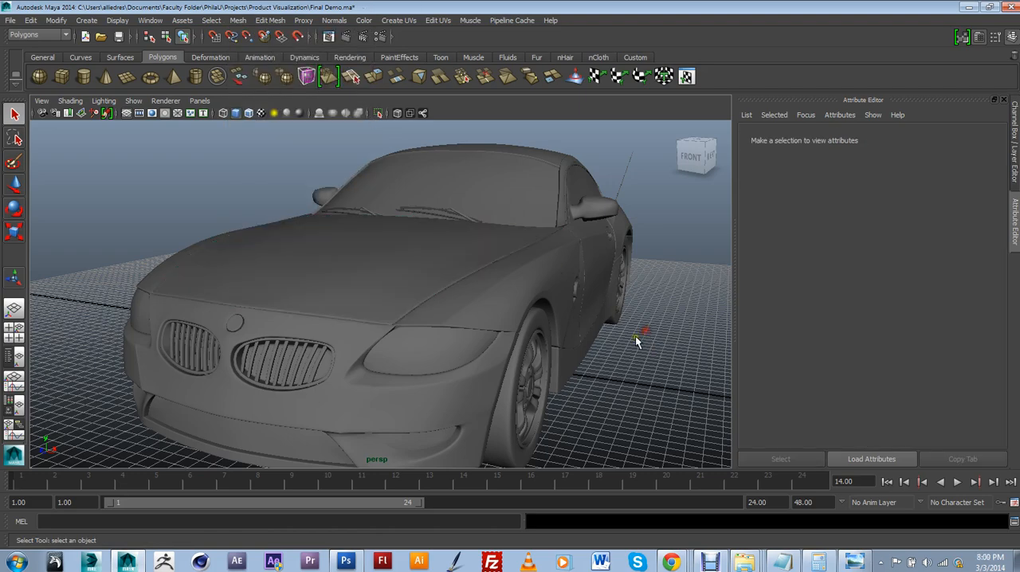
# Inspect the car's side and windshield, selecting the door mirror and a windshield wiper to check their meshes
pyautogui.keyDown('alt'); pyautogui.moveTo(632, 342); pyautogui.dragTo(541, 347); pyautogui.keyUp('alt')
pyautogui.keyDown('alt'); pyautogui.moveTo(541, 348); pyautogui.dragTo(544, 324, button='middle'); pyautogui.keyUp('alt')
pyautogui.scroll(-4, 545, 324)
pyautogui.keyDown('alt'); pyautogui.moveTo(544, 325); pyautogui.dragTo(506, 318); pyautogui.keyUp('alt')
pyautogui.keyDown('alt'); pyautogui.moveTo(529, 316); pyautogui.dragTo(488, 330, button='middle'); pyautogui.keyUp('alt')
pyautogui.scroll(6, 488, 330)
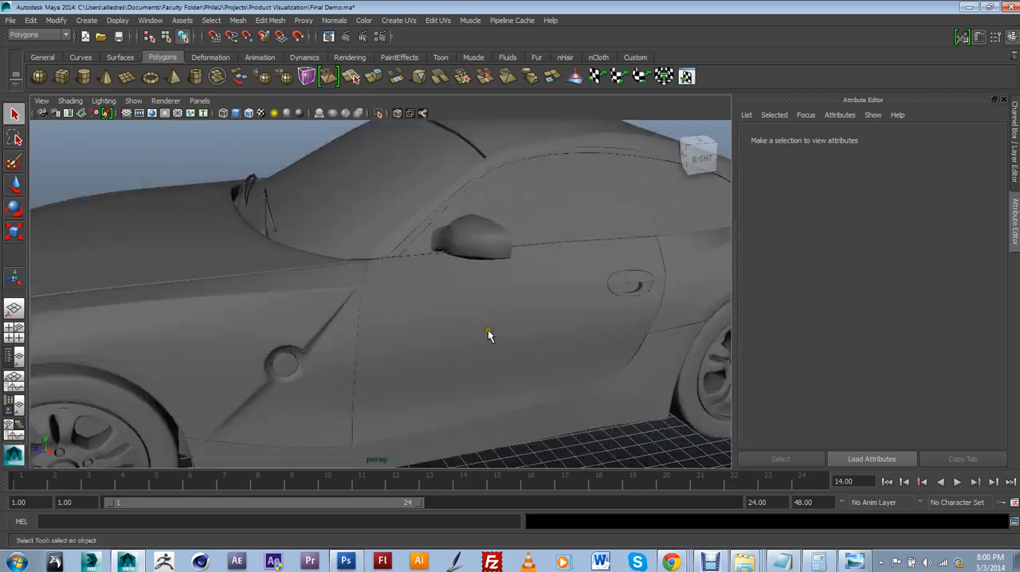
pyautogui.keyDown('alt'); pyautogui.moveTo(571, 334); pyautogui.dragTo(539, 333); pyautogui.keyUp('alt')
pyautogui.keyDown('alt'); pyautogui.moveTo(547, 330); pyautogui.dragTo(476, 290, button='middle'); pyautogui.keyUp('alt')
pyautogui.keyDown('alt'); pyautogui.moveTo(476, 290); pyautogui.dragTo(488, 309); pyautogui.keyUp('alt')
pyautogui.click(489, 308)
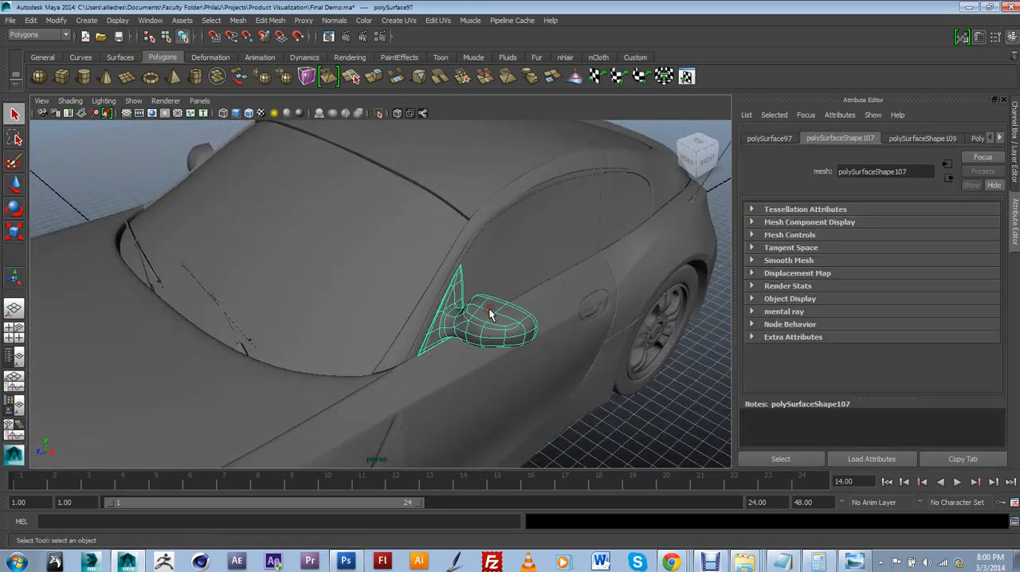
pyautogui.keyDown('alt'); pyautogui.moveTo(418, 331); pyautogui.dragTo(411, 329); pyautogui.keyUp('alt')
pyautogui.click(389, 338)
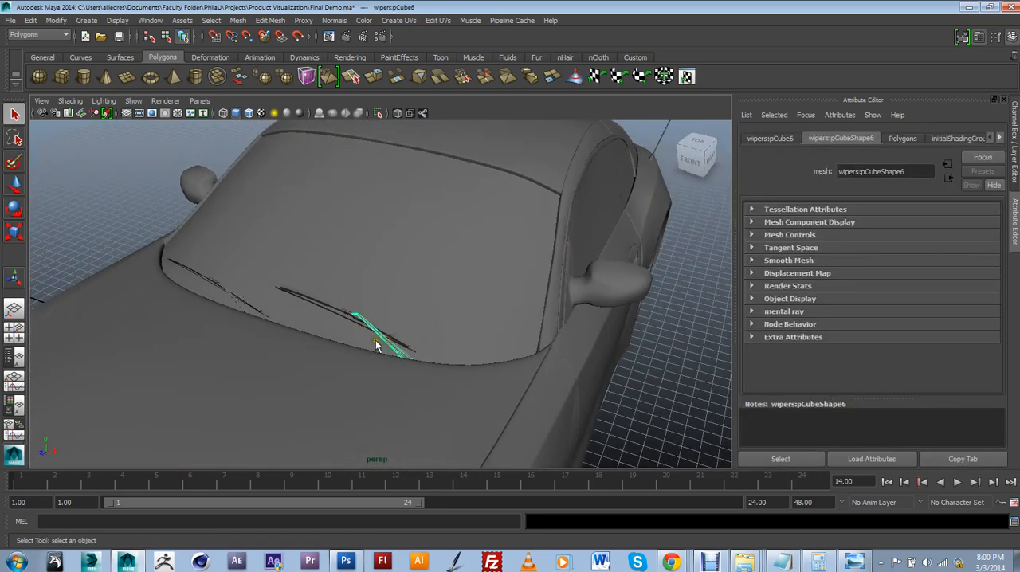
# Inspect the car's front end, selecting the kidney grille and the lower bumper intake panel to check their meshes
pyautogui.scroll(-3, 381, 329)
pyautogui.keyDown('alt'); pyautogui.moveTo(382, 330); pyautogui.dragTo(408, 262, button='middle'); pyautogui.keyUp('alt')
pyautogui.keyDown('alt'); pyautogui.moveTo(408, 263); pyautogui.dragTo(419, 272); pyautogui.keyUp('alt')
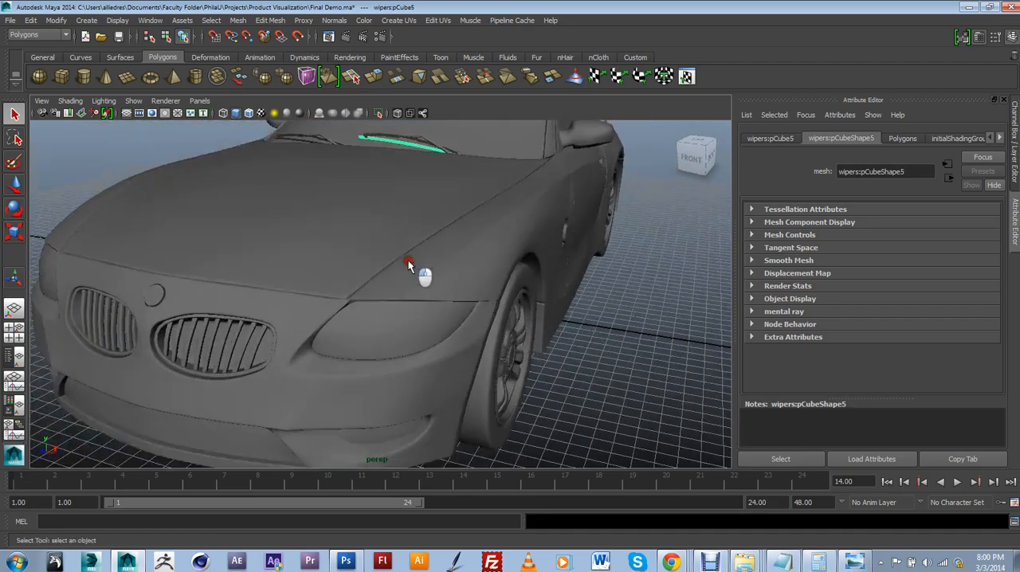
pyautogui.keyDown('alt'); pyautogui.moveTo(419, 272); pyautogui.dragTo(448, 272, button='middle'); pyautogui.keyUp('alt')
pyautogui.keyDown('alt'); pyautogui.moveTo(448, 272); pyautogui.dragTo(441, 283); pyautogui.keyUp('alt')
pyautogui.click(354, 282)
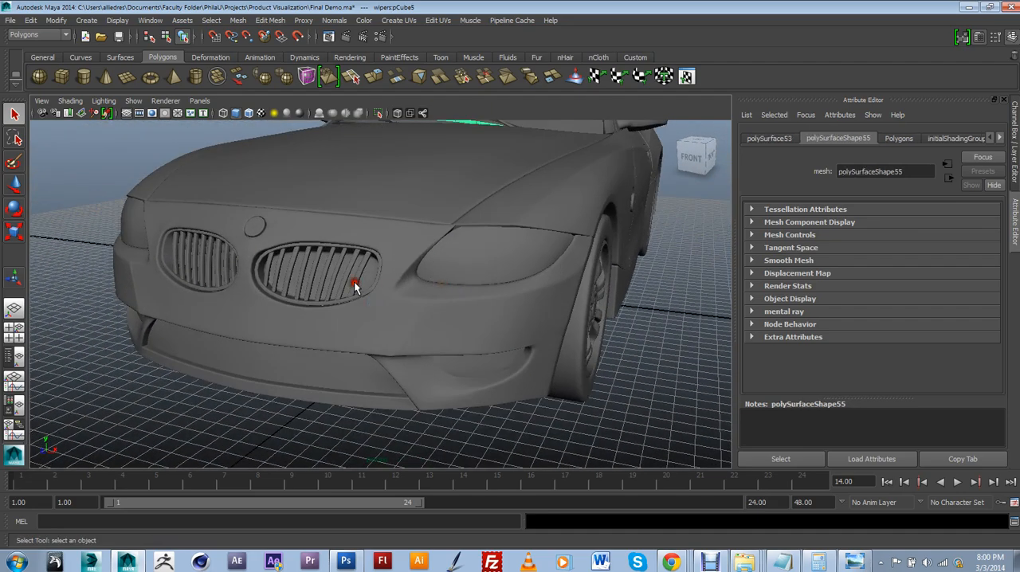
pyautogui.click(354, 298)
pyautogui.click(344, 387)
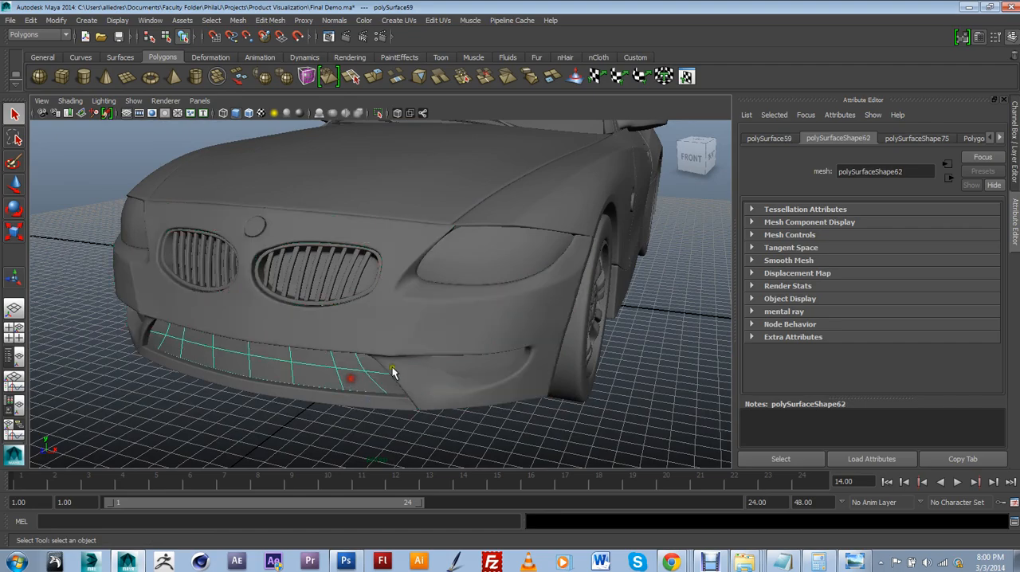
# Draw a polygon cylinder wider than the ground grid so that it encloses the whole car
pyautogui.keyDown('alt'); pyautogui.moveTo(391, 369); pyautogui.dragTo(613, 413); pyautogui.keyUp('alt')
pyautogui.scroll(-8, 630, 350)
pyautogui.keyDown('alt'); pyautogui.moveTo(547, 348); pyautogui.dragTo(530, 362); pyautogui.keyUp('alt')
pyautogui.keyDown('alt'); pyautogui.moveTo(531, 362); pyautogui.dragTo(520, 367, button='right'); pyautogui.keyUp('alt')
pyautogui.keyDown('alt'); pyautogui.moveTo(520, 367); pyautogui.dragTo(532, 369); pyautogui.keyUp('alt')
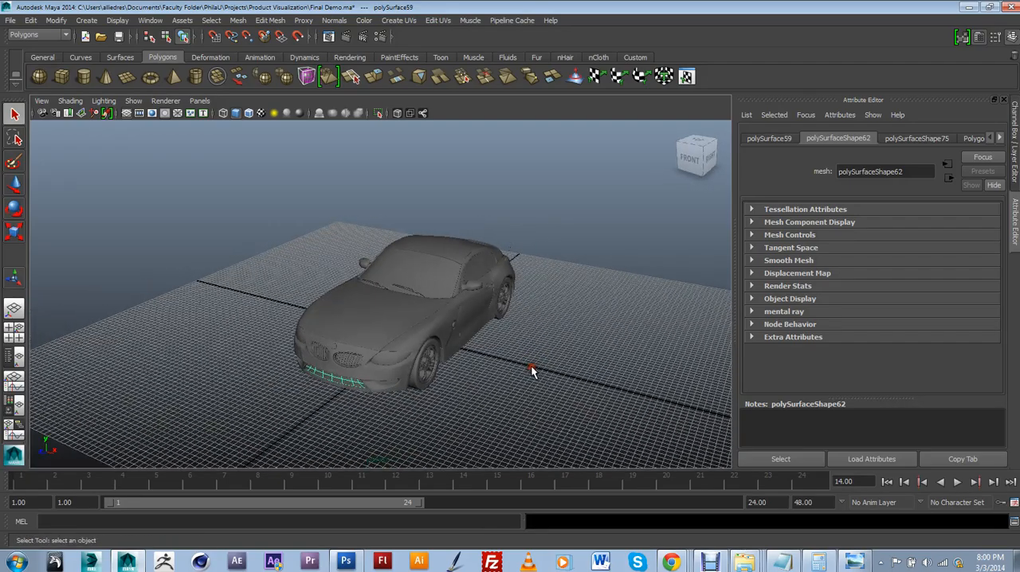
pyautogui.keyDown('alt'); pyautogui.moveTo(532, 369); pyautogui.dragTo(482, 343, button='middle'); pyautogui.keyUp('alt')
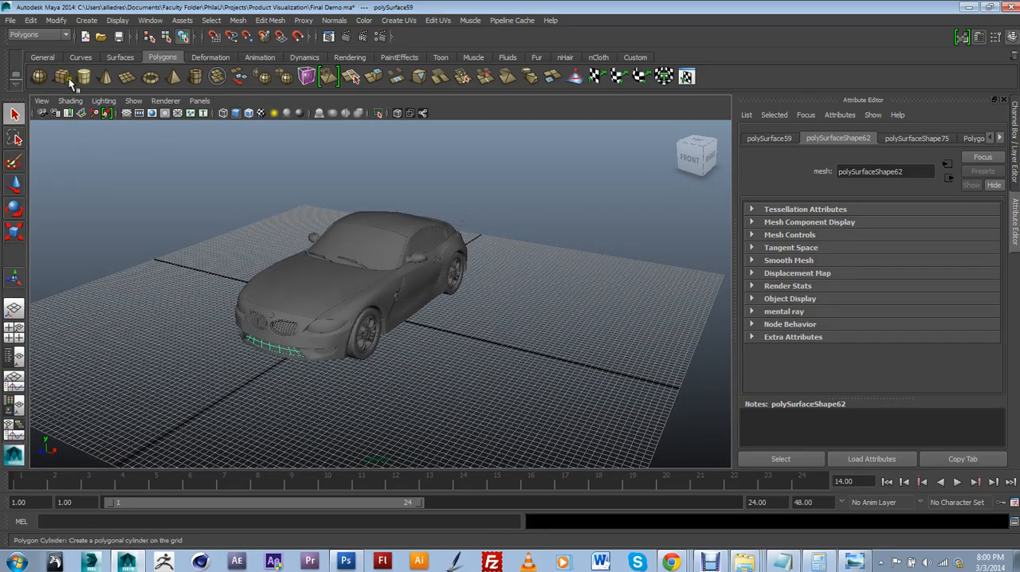
pyautogui.keyDown('alt'); pyautogui.moveTo(335, 222); pyautogui.dragTo(359, 309); pyautogui.keyUp('alt')
pyautogui.press('4')
pyautogui.moveTo(391, 242)
pyautogui.mouseDown()
pyautogui.moveTo(465, 163)
pyautogui.moveTo(473, 193)
pyautogui.moveTo(469, 149)
pyautogui.mouseUp()
# From the top view, delete the front half of the cylinder's faces, including the two leftover faces at the front
pyautogui.keyDown('alt'); pyautogui.moveTo(541, 256); pyautogui.dragTo(469, 296, button='right'); pyautogui.keyUp('alt')
pyautogui.keyDown('alt'); pyautogui.moveTo(468, 296); pyautogui.dragTo(408, 349); pyautogui.keyUp('alt')
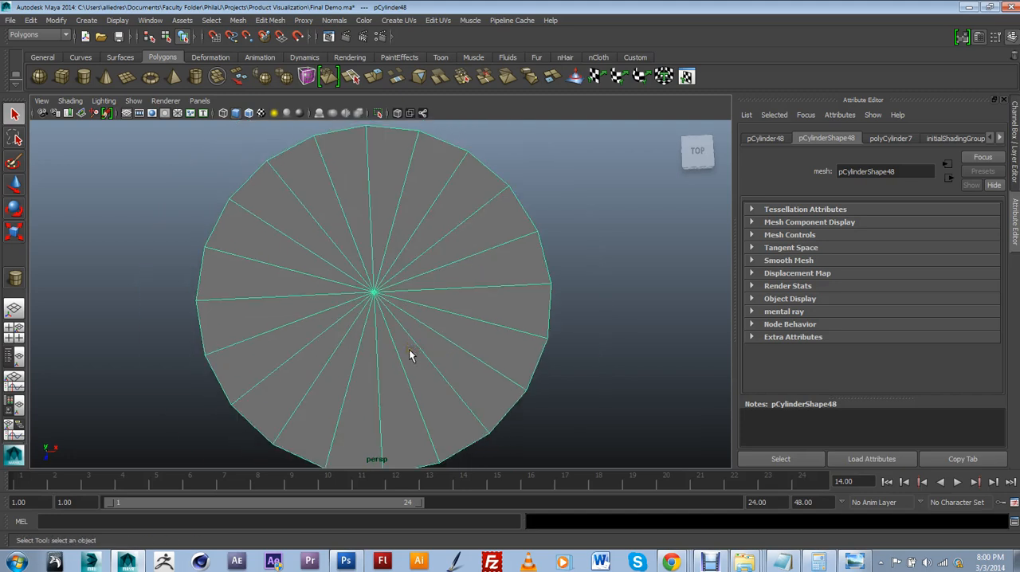
pyautogui.click(678, 164)
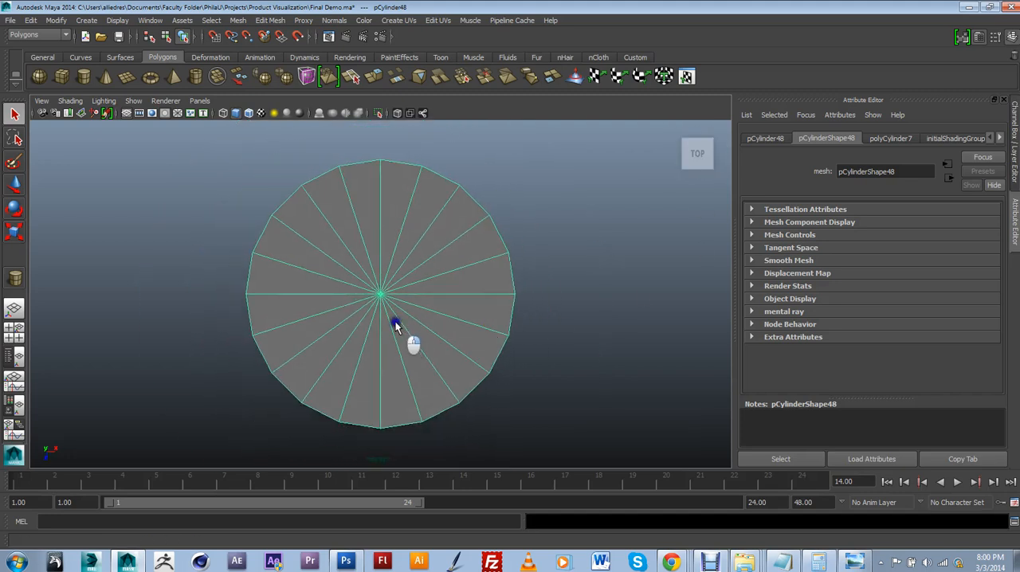
pyautogui.click(526, 407)
pyautogui.moveTo(228, 307); pyautogui.dragTo(226, 306)
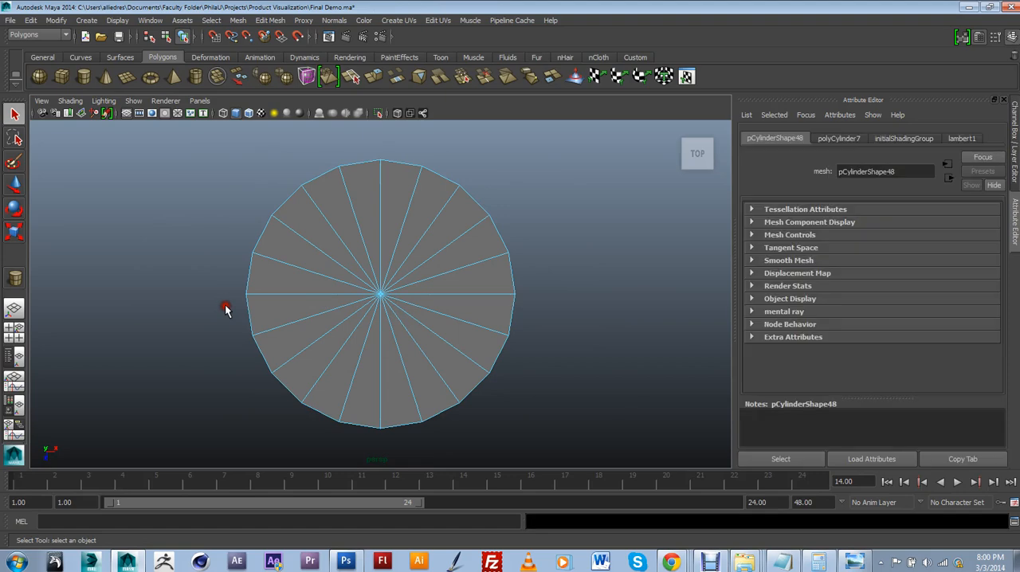
pyautogui.press('Delete')
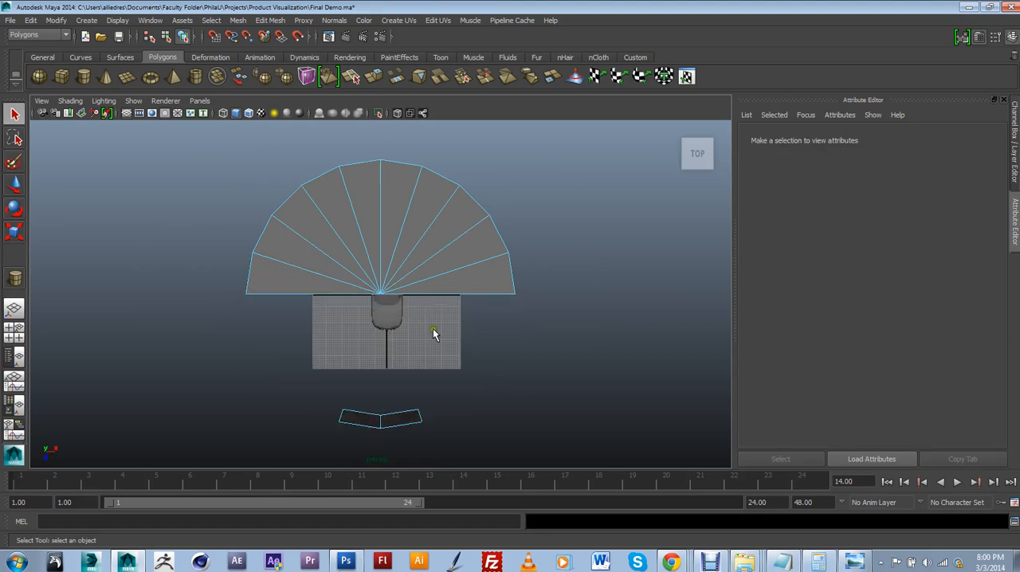
pyautogui.moveTo(338, 441); pyautogui.dragTo(333, 443)
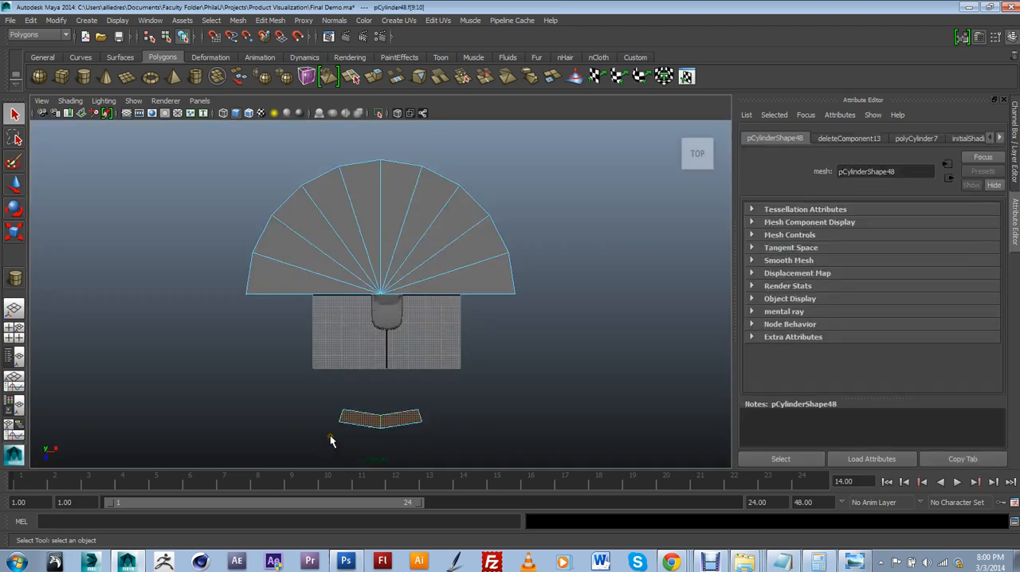
pyautogui.press('Delete')
# Delete all the triangular top cap faces of the half cylinder, keeping only its curved wall and floor
pyautogui.keyDown('alt'); pyautogui.moveTo(404, 425); pyautogui.dragTo(455, 284); pyautogui.keyUp('alt')
pyautogui.click(466, 277)
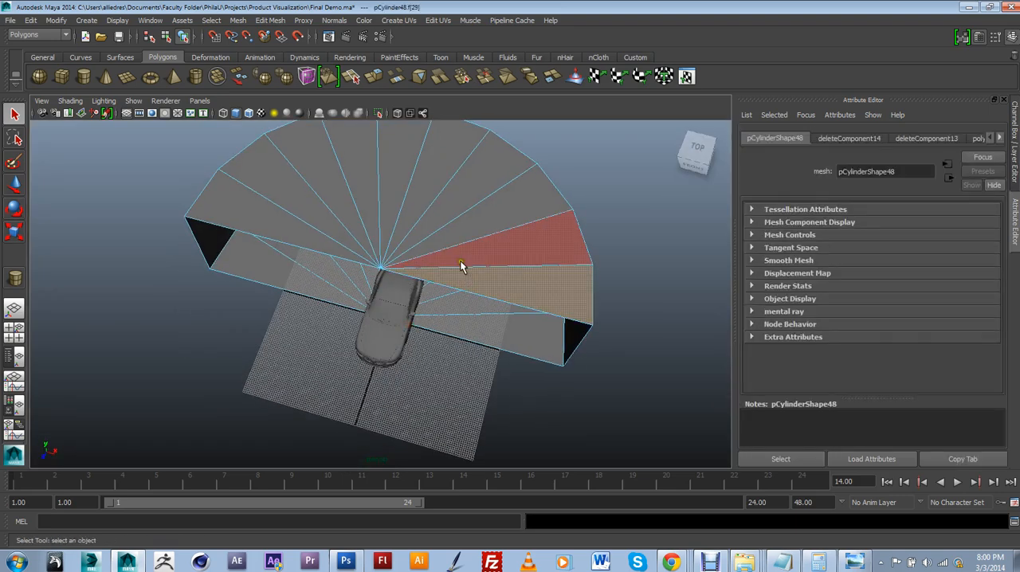
pyautogui.press('Delete')
pyautogui.click(467, 227)
pyautogui.press('Delete')
pyautogui.click(455, 217)
pyautogui.press('Delete')
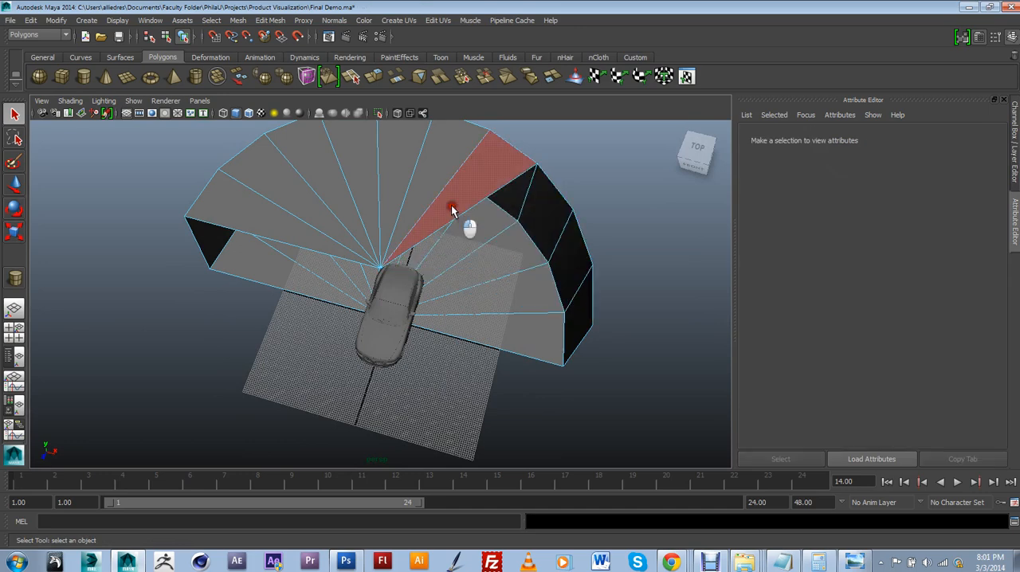
pyautogui.click(423, 189)
pyautogui.press('Delete')
pyautogui.click(391, 187)
pyautogui.press('Delete')
pyautogui.click(367, 191)
pyautogui.press('Delete')
pyautogui.click(330, 193)
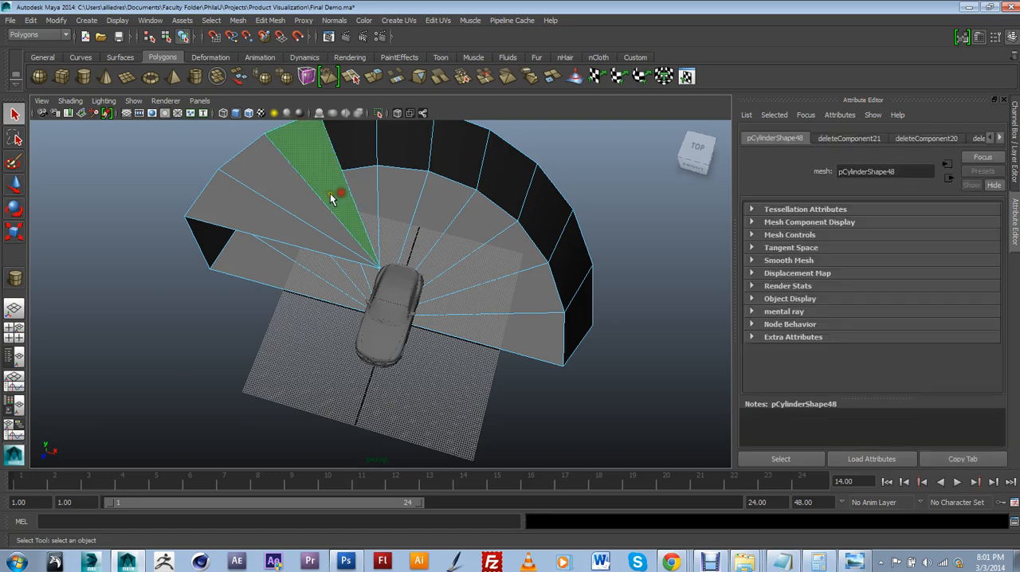
pyautogui.press('Delete')
pyautogui.click(314, 199)
pyautogui.press('Delete')
pyautogui.click(280, 226)
pyautogui.press('Delete')
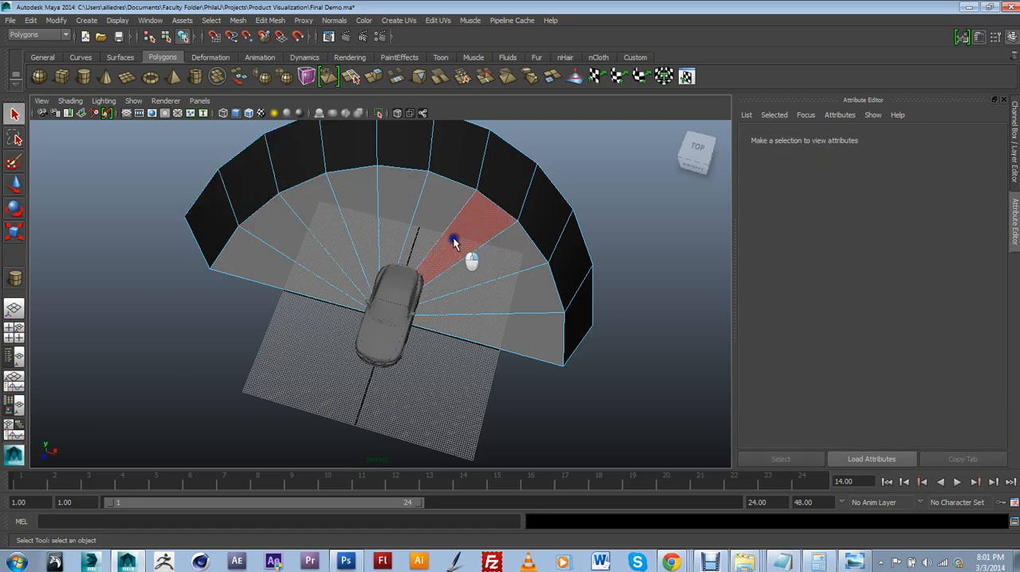
# Select the half-cylinder backdrop as an object, move it along its depth axis and raise its floor towards the grid
pyautogui.moveTo(491, 223); pyautogui.dragTo(496, 215, button='right')
pyautogui.click(489, 222)
pyautogui.scroll(-1, 492, 261)
pyautogui.keyDown('alt'); pyautogui.moveTo(486, 287); pyautogui.dragTo(415, 258); pyautogui.keyUp('alt')
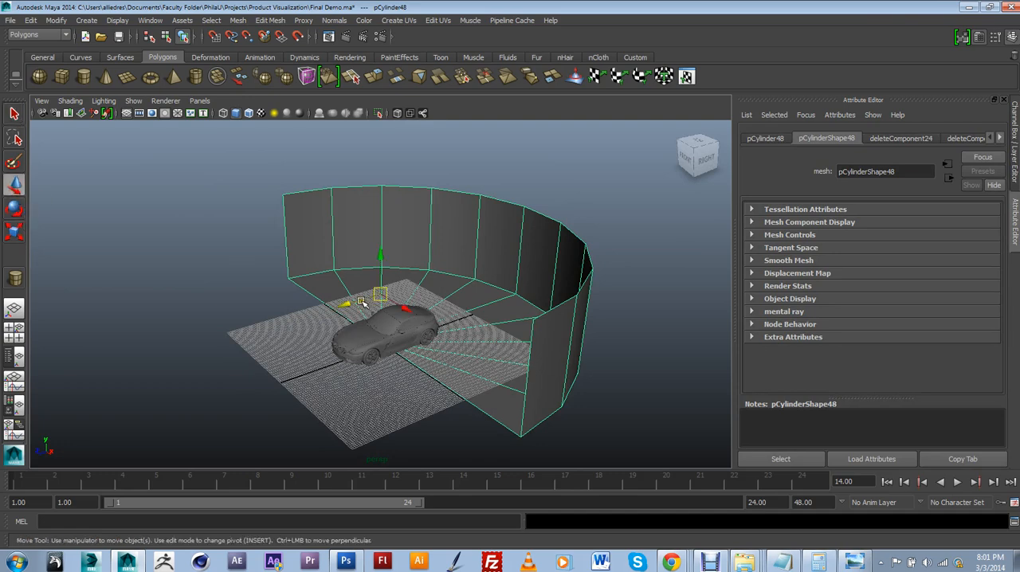
pyautogui.moveTo(362, 301); pyautogui.dragTo(407, 289)
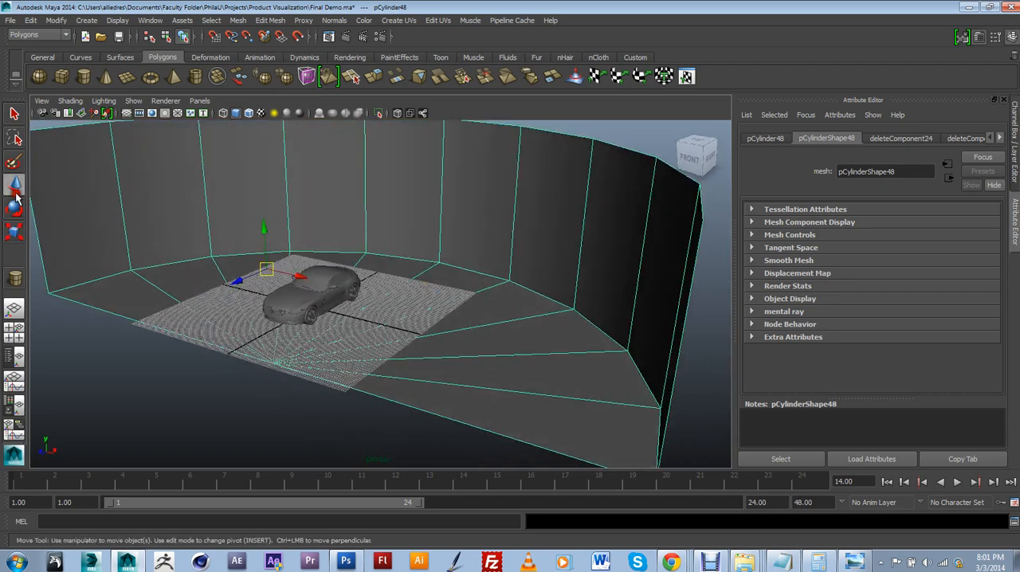
pyautogui.keyDown('alt'); pyautogui.moveTo(315, 359); pyautogui.dragTo(336, 341); pyautogui.keyUp('alt')
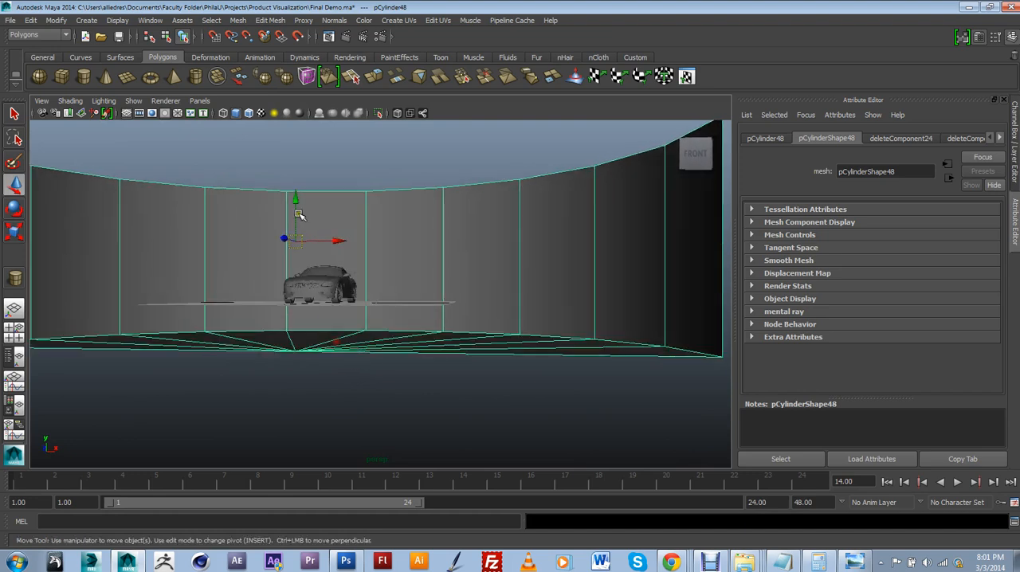
pyautogui.moveTo(299, 213); pyautogui.dragTo(315, 284)
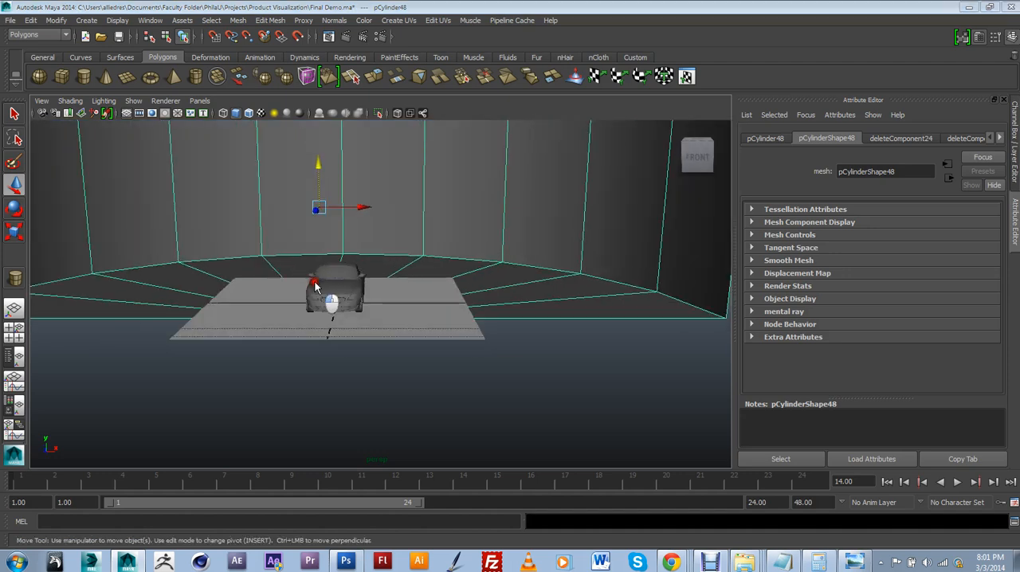
# Move the backdrop forward along its depth axis so its floor extends in front of the car
pyautogui.moveTo(315, 280)
pyautogui.keyDown('alt'); pyautogui.mouseDown()
pyautogui.moveTo(303, 387)
pyautogui.moveTo(282, 377)
pyautogui.moveTo(311, 299)
pyautogui.mouseUp(); pyautogui.keyUp('alt')
pyautogui.scroll(-2, 311, 300)
pyautogui.keyDown('alt'); pyautogui.moveTo(316, 305); pyautogui.dragTo(292, 316); pyautogui.keyUp('alt')
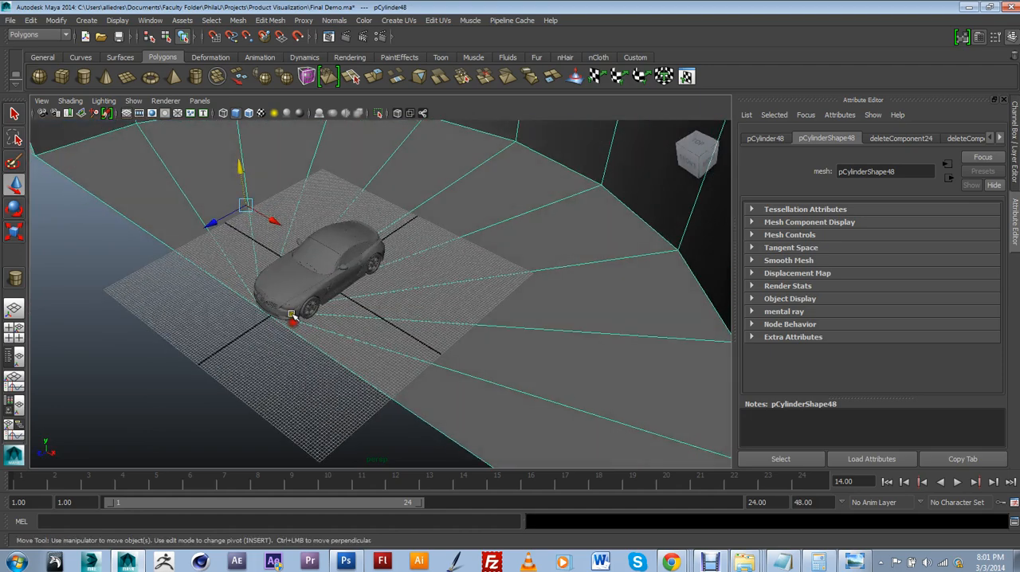
pyautogui.moveTo(229, 216); pyautogui.dragTo(239, 320)
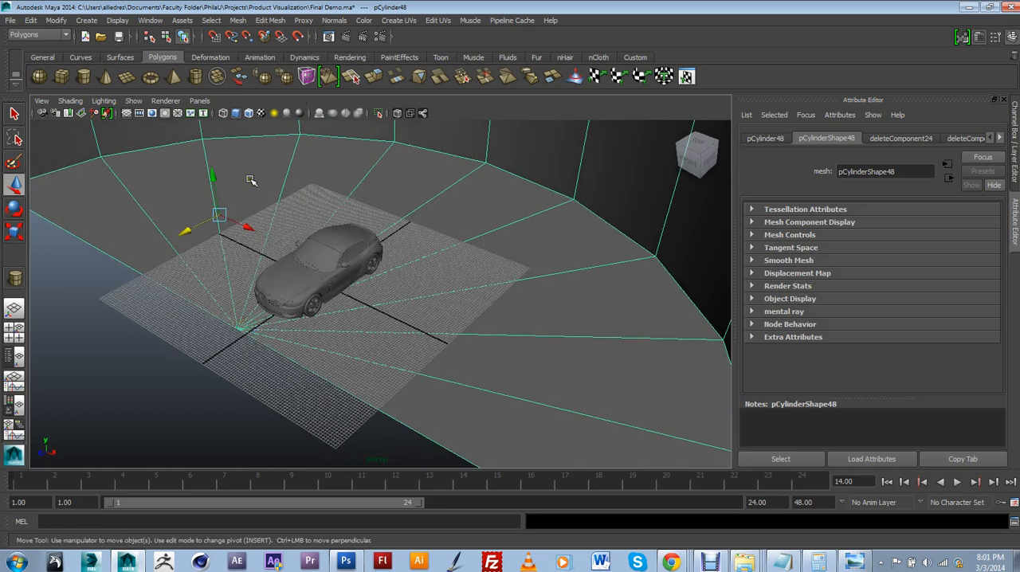
# Snap the backdrop's pivot point to the vertex where its floor triangles meet at the front edge
pyautogui.press('Insert')
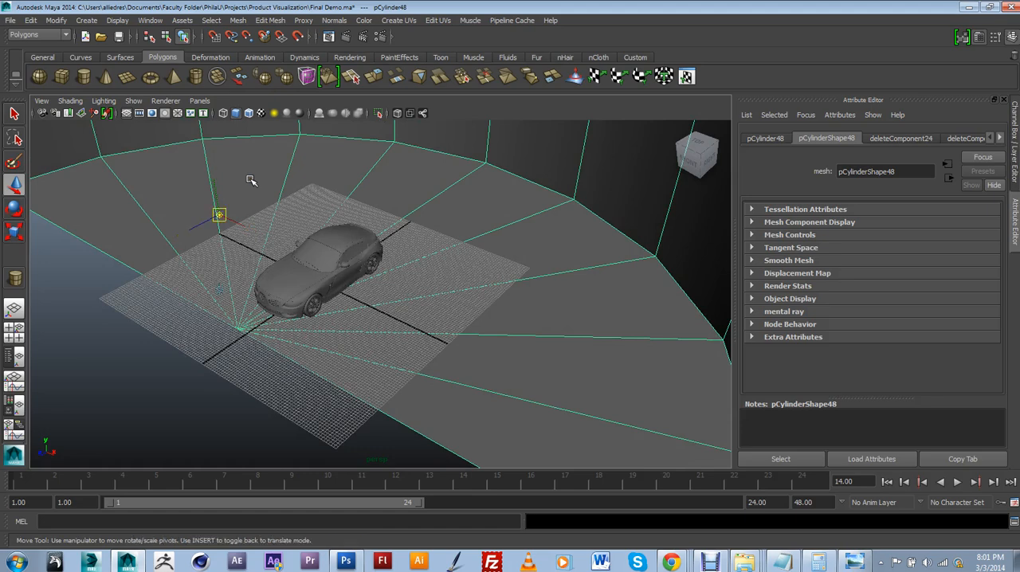
pyautogui.click(247, 36)
pyautogui.moveTo(219, 214); pyautogui.dragTo(338, 321)
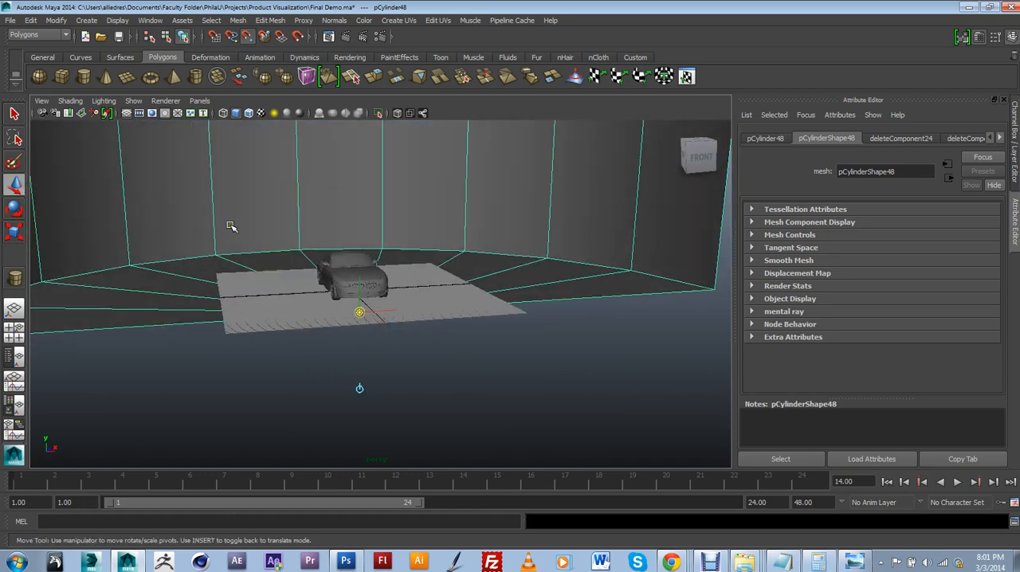
pyautogui.press('Insert')
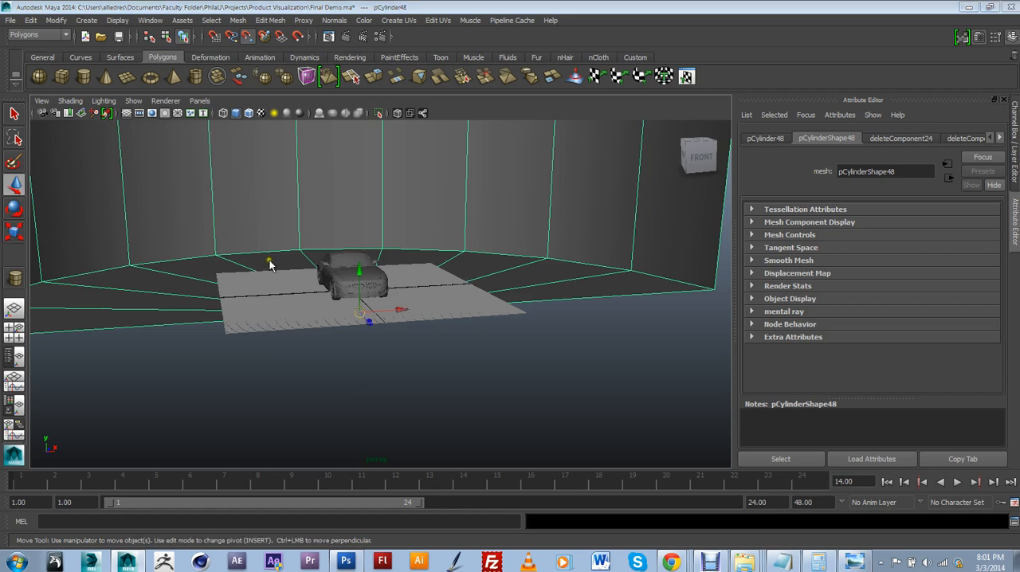
# Shift the backdrop sideways and adjust its height, snapping its floor to the grid beneath the car's wheels
pyautogui.rightClick(223, 212)
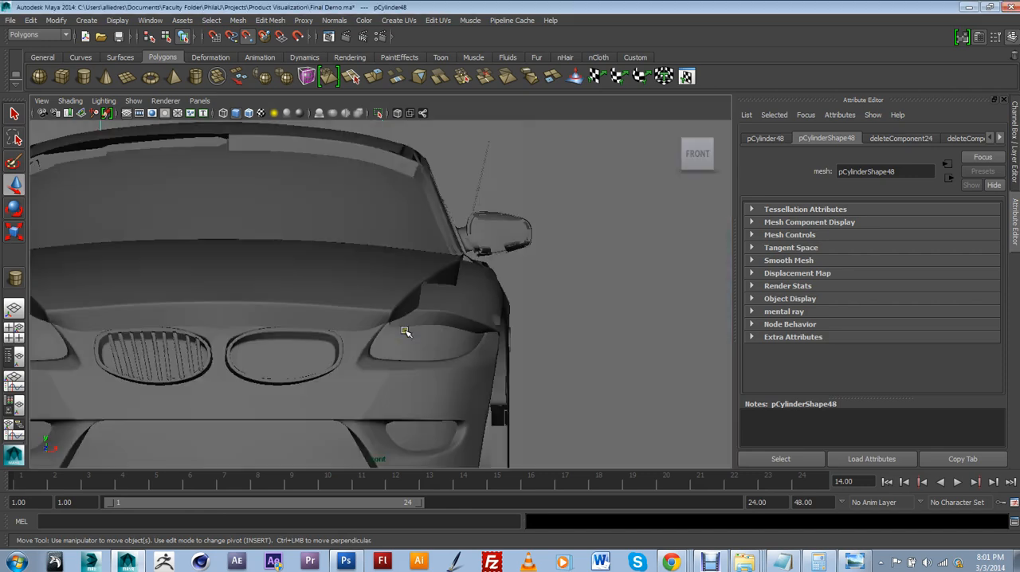
pyautogui.scroll(-5, 406, 333)
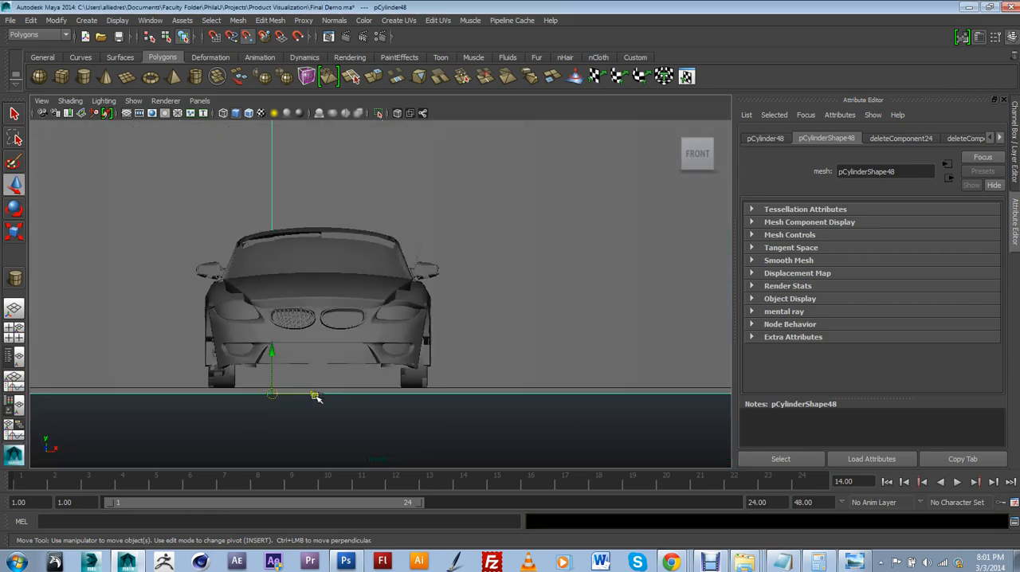
pyautogui.keyDown('alt'); pyautogui.moveTo(315, 397); pyautogui.dragTo(375, 314, button='middle'); pyautogui.keyUp('alt')
pyautogui.scroll(3, 301, 299)
pyautogui.moveTo(303, 305); pyautogui.dragTo(304, 300)
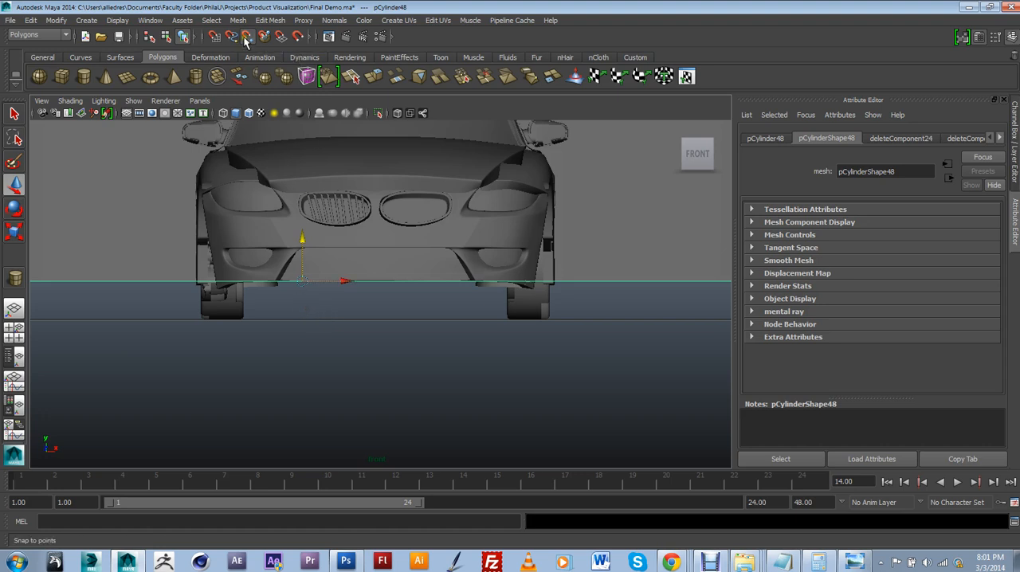
pyautogui.moveTo(302, 283); pyautogui.dragTo(358, 299)
pyautogui.scroll(-1, 319, 314)
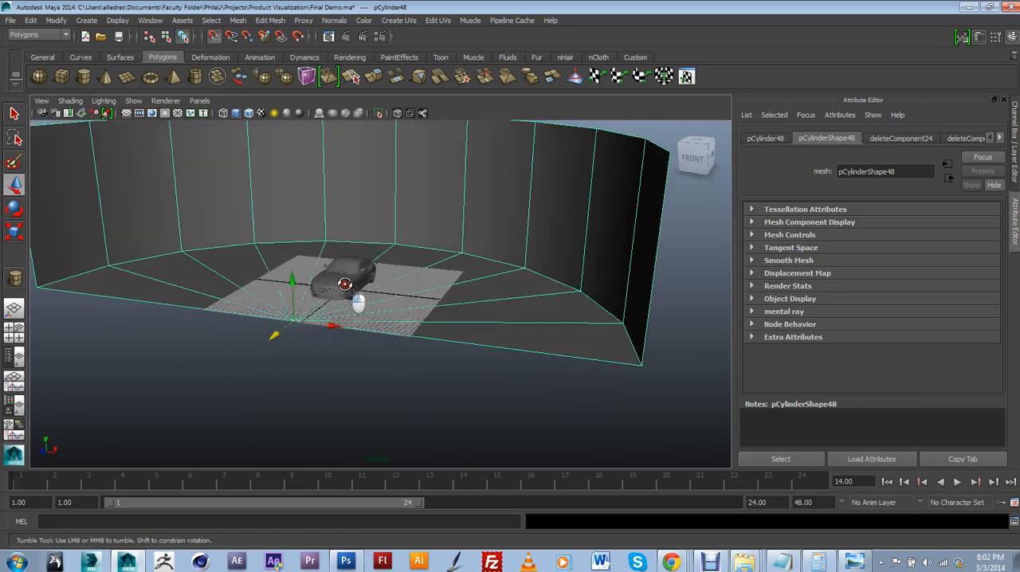
# Lower the top row of vertices of the backdrop wall with grid snapping off, and return to object selection
pyautogui.keyDown('alt'); pyautogui.moveTo(367, 259); pyautogui.dragTo(405, 290, button='middle'); pyautogui.keyUp('alt')
pyautogui.keyDown('alt'); pyautogui.moveTo(459, 238); pyautogui.dragTo(325, 248, button='right'); pyautogui.keyUp('alt')
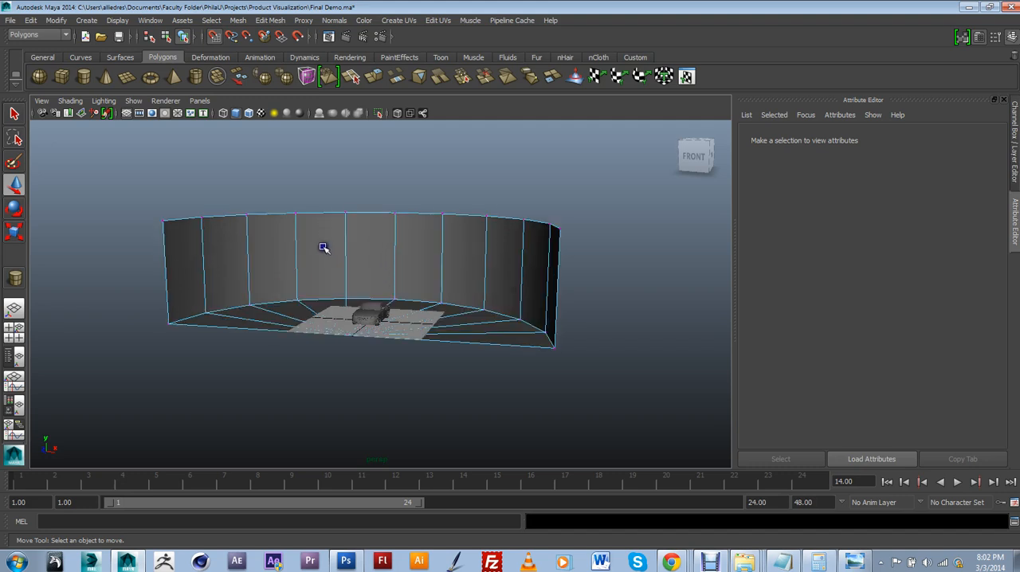
pyautogui.keyDown('alt'); pyautogui.moveTo(324, 248); pyautogui.dragTo(324, 237); pyautogui.keyUp('alt')
pyautogui.moveTo(106, 175); pyautogui.dragTo(642, 245)
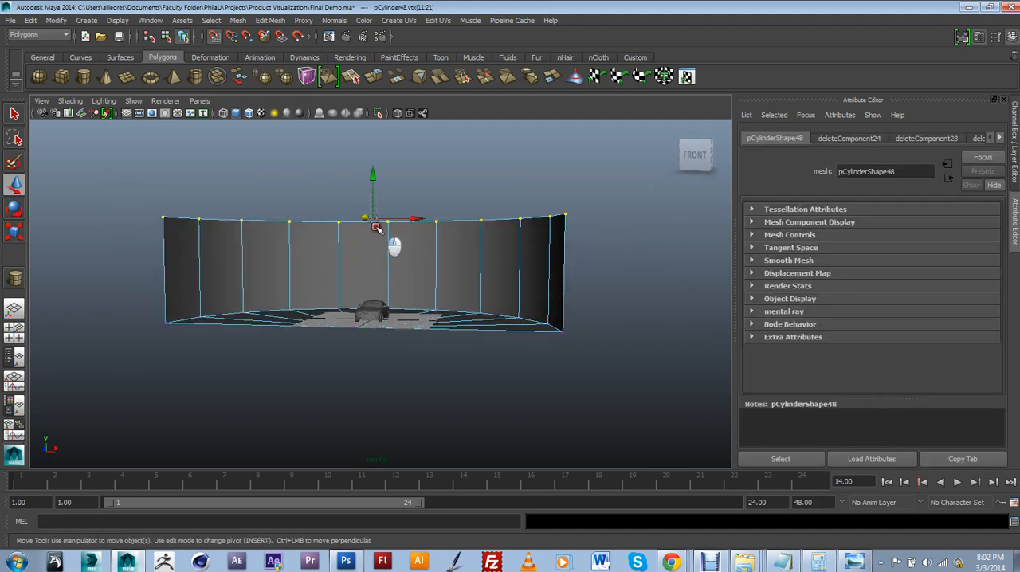
pyautogui.click(185, 170)
pyautogui.moveTo(133, 197); pyautogui.dragTo(591, 243)
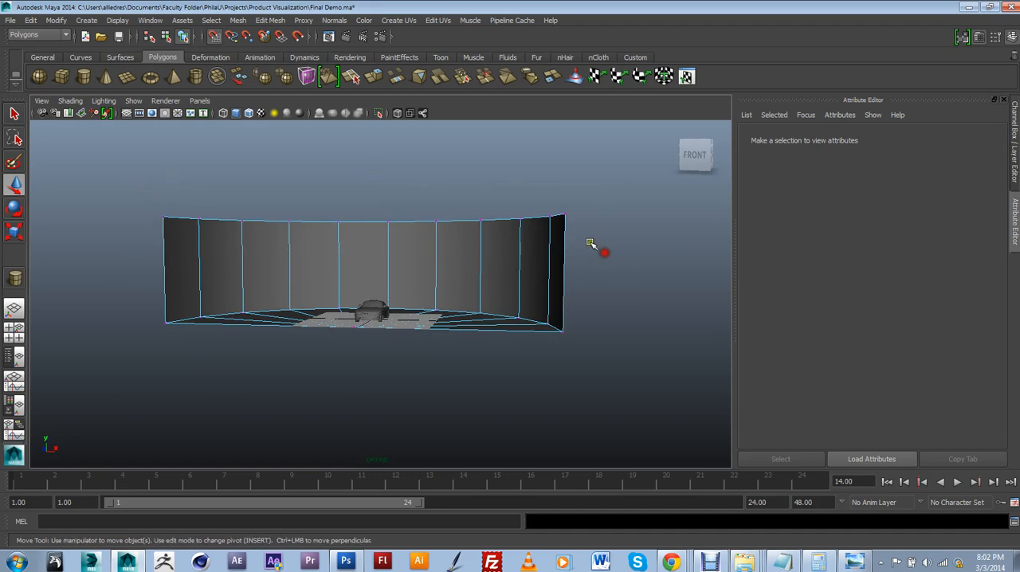
pyautogui.click(218, 41)
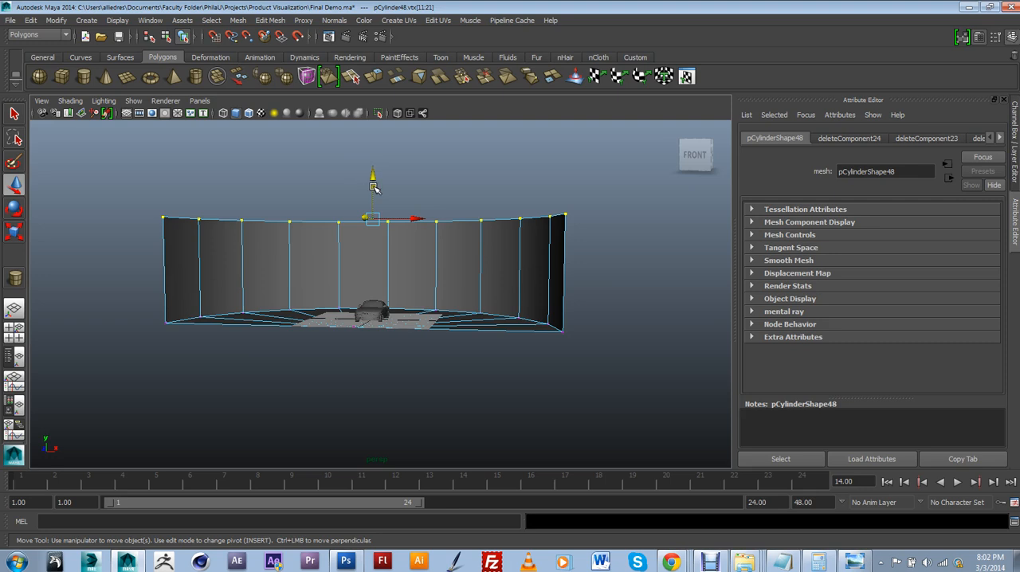
pyautogui.moveTo(372, 185)
pyautogui.mouseDown()
pyautogui.moveTo(372, 225)
pyautogui.moveTo(383, 185)
pyautogui.mouseUp()
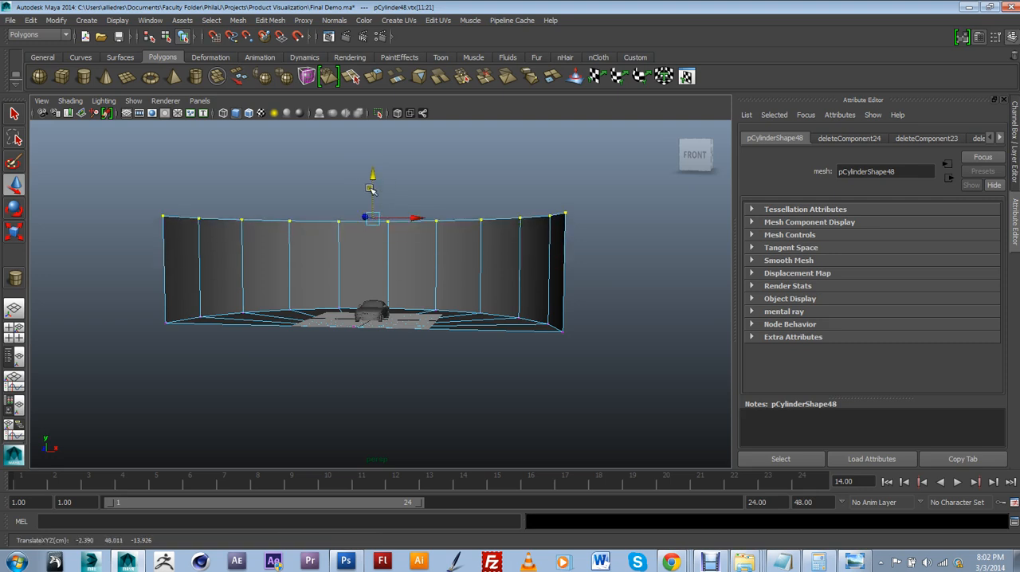
pyautogui.click(201, 179)
pyautogui.moveTo(474, 278); pyautogui.dragTo(581, 248)
pyautogui.moveTo(374, 194); pyautogui.dragTo(382, 215)
pyautogui.keyDown('alt'); pyautogui.moveTo(506, 275); pyautogui.dragTo(439, 312); pyautogui.keyUp('alt')
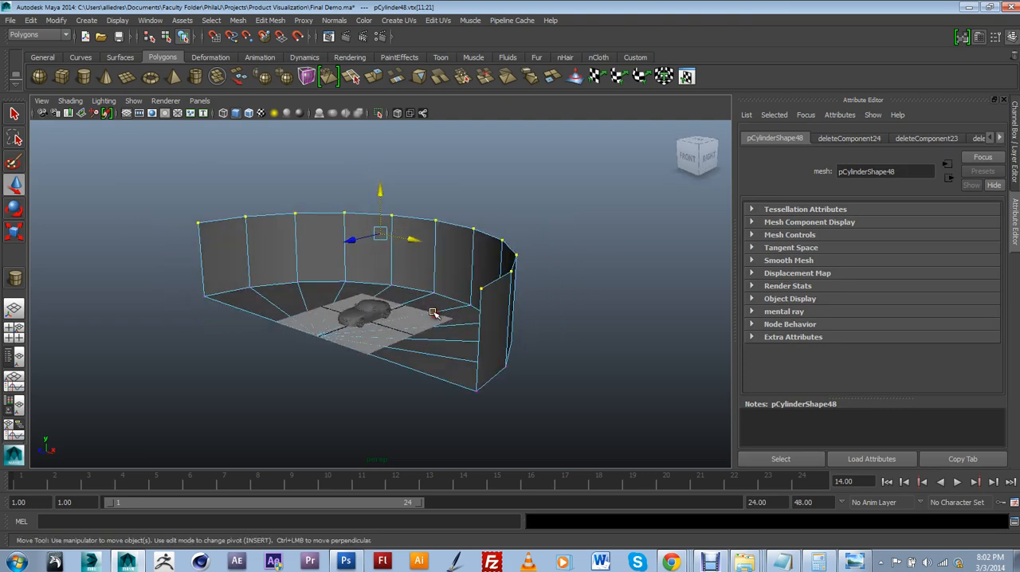
pyautogui.scroll(4, 443, 297)
pyautogui.moveTo(444, 281); pyautogui.dragTo(482, 262, button='right')
pyautogui.click(481, 261)
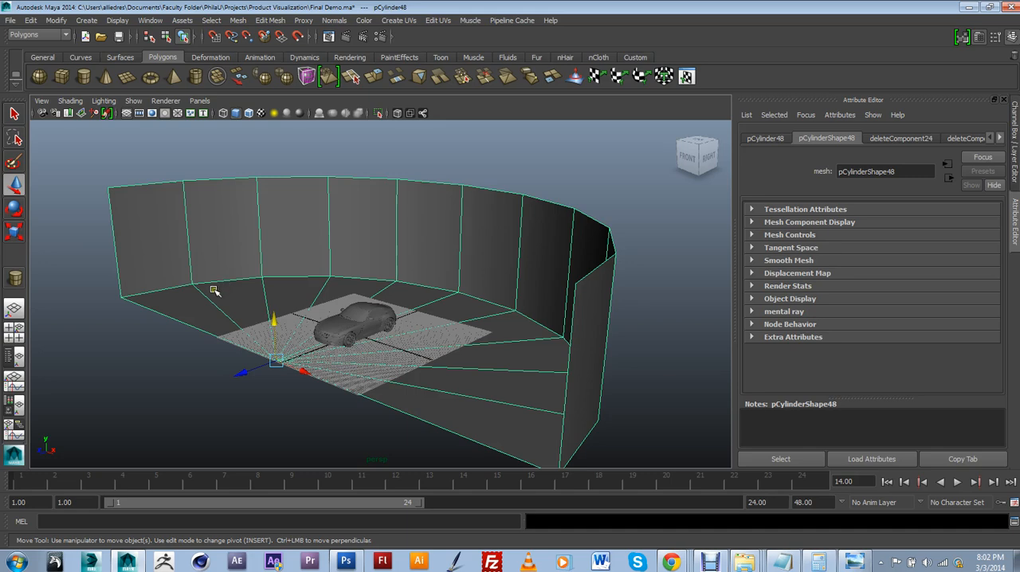
# Bevel the curved edge loop where the backdrop's wall meets its floor
pyautogui.click(542, 480)
pyautogui.keyDown('alt'); pyautogui.moveTo(512, 365); pyautogui.dragTo(540, 346); pyautogui.keyUp('alt')
pyautogui.moveTo(537, 252); pyautogui.dragTo(502, 273, button='right')
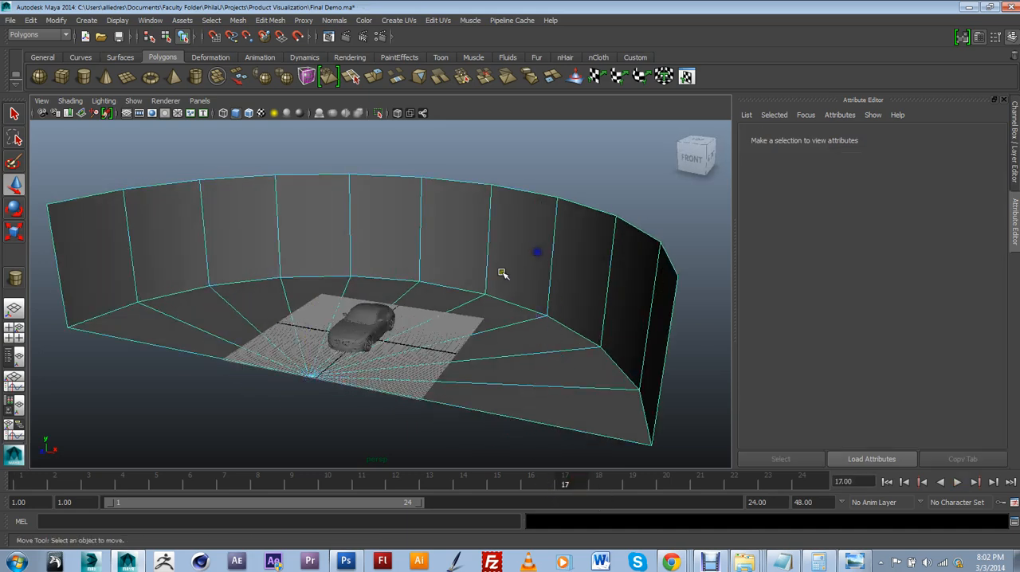
pyautogui.doubleClick(503, 306)
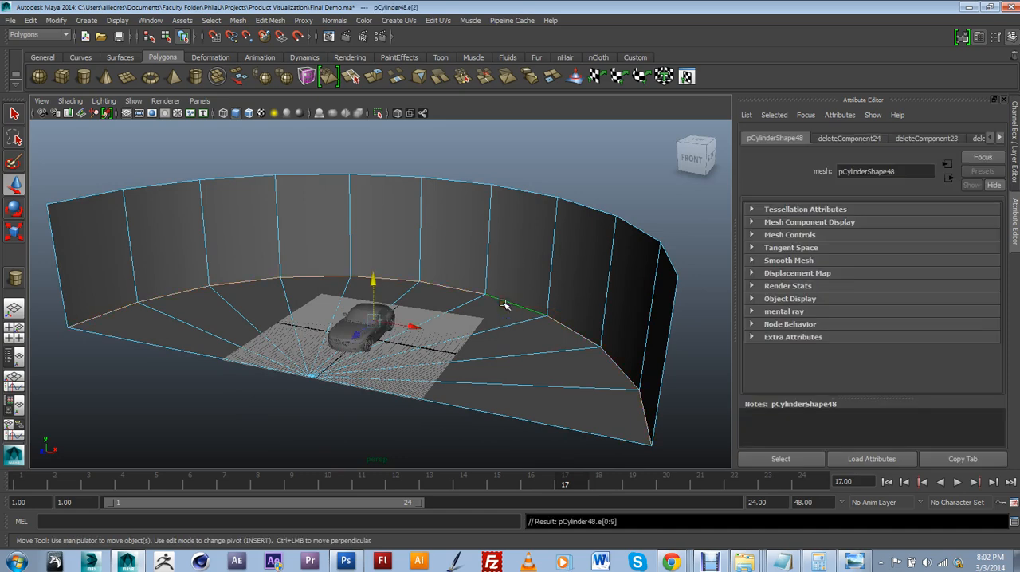
pyautogui.click(262, 22)
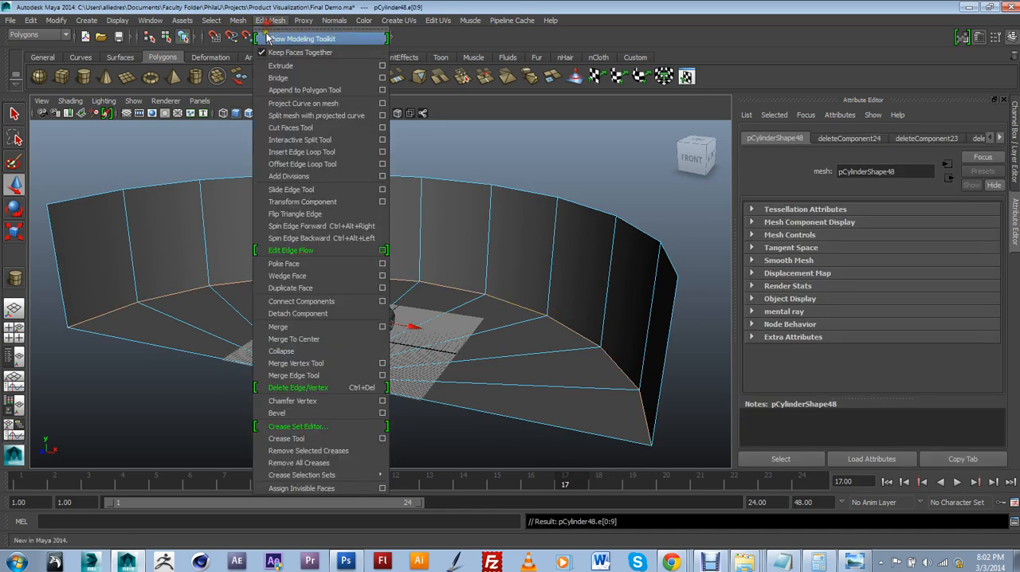
pyautogui.click(319, 414)
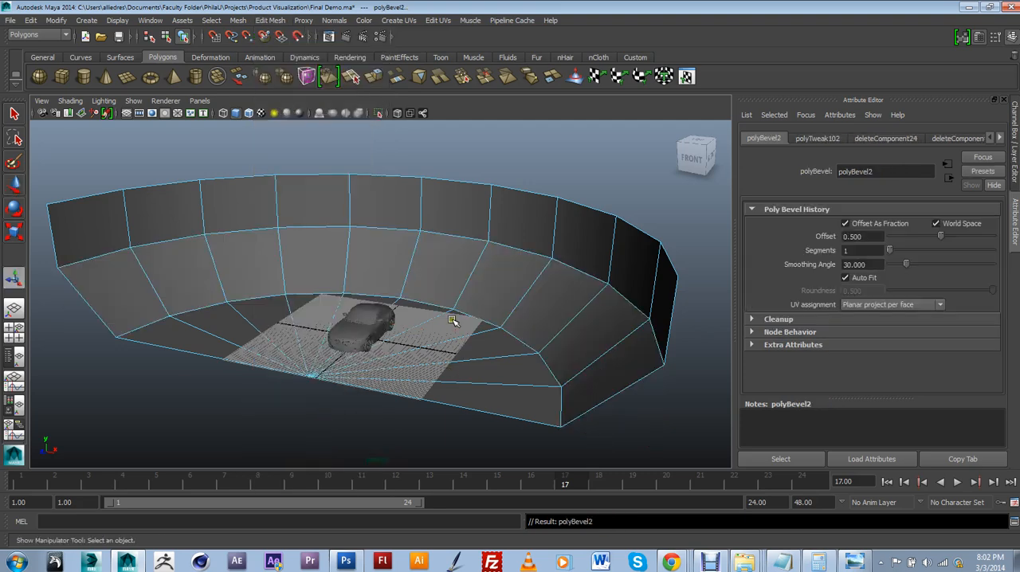
# Set the bevel's offset to 0.2
pyautogui.click(1015, 148)
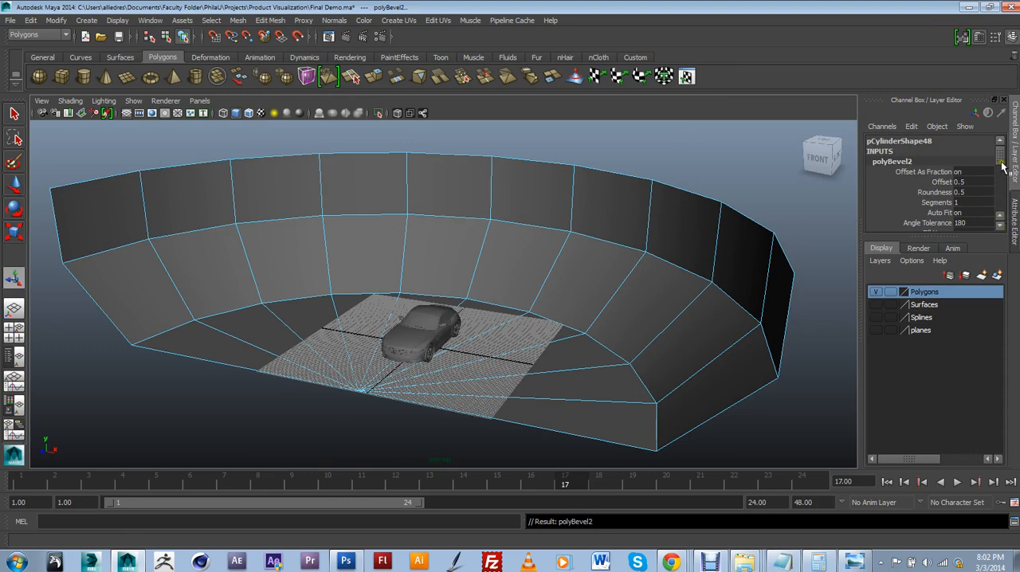
pyautogui.moveTo(1002, 163)
pyautogui.mouseDown()
pyautogui.moveTo(1003, 194)
pyautogui.moveTo(1006, 170)
pyautogui.mouseUp()
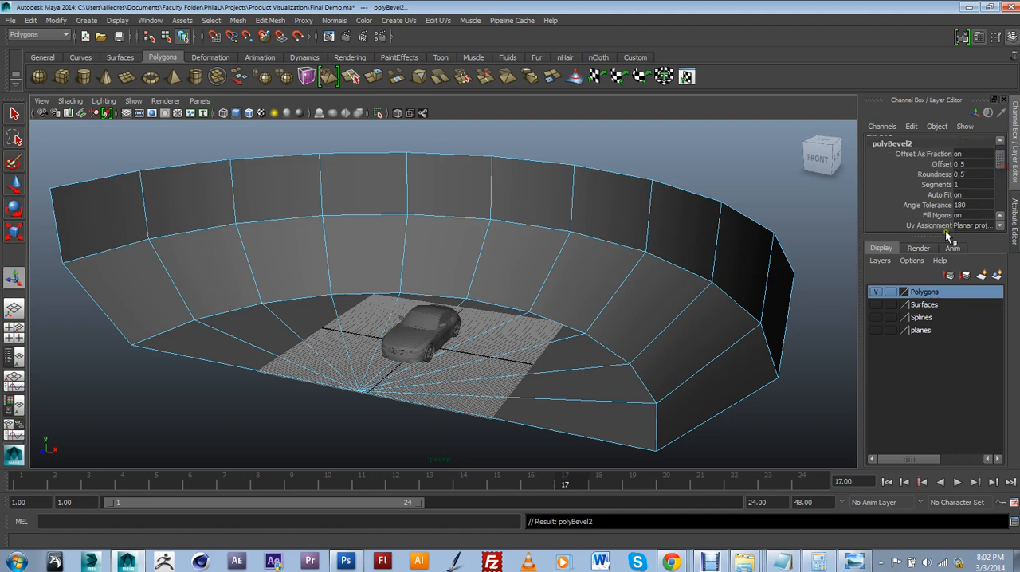
pyautogui.moveTo(944, 237); pyautogui.dragTo(944, 311)
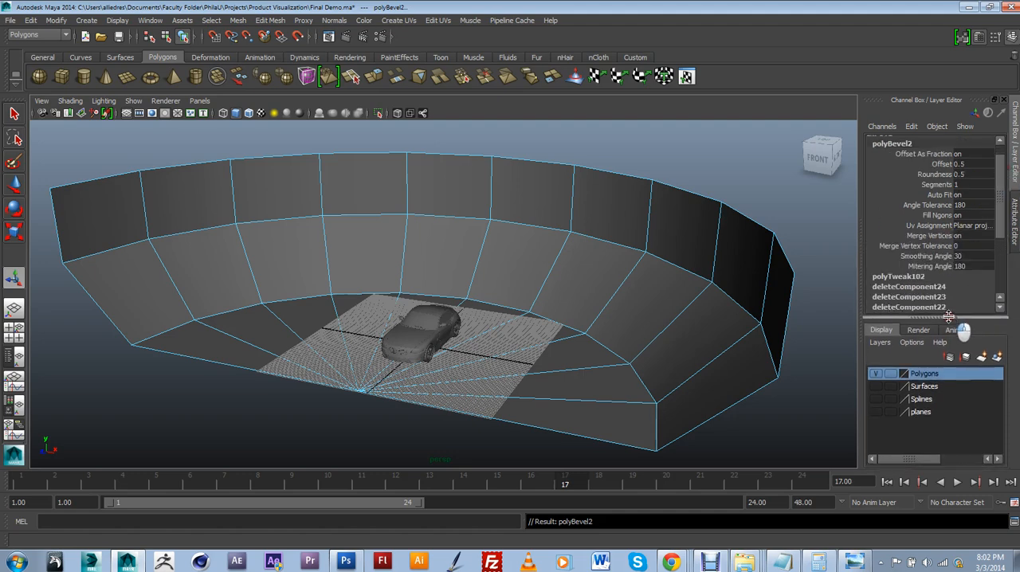
pyautogui.click(942, 163)
pyautogui.moveTo(737, 191); pyautogui.dragTo(737, 192, button='middle')
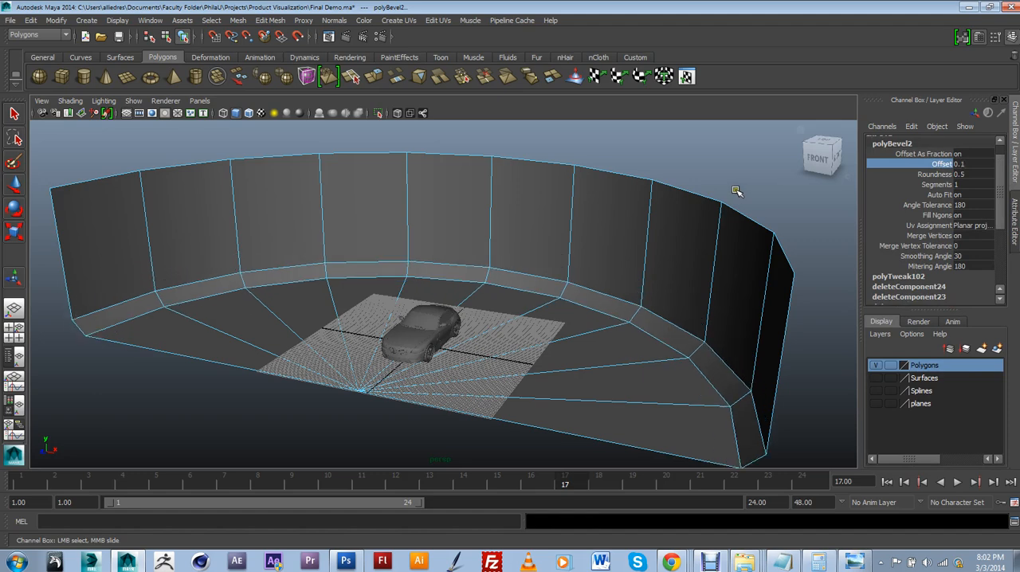
pyautogui.click(959, 164)
pyautogui.write('0.2')
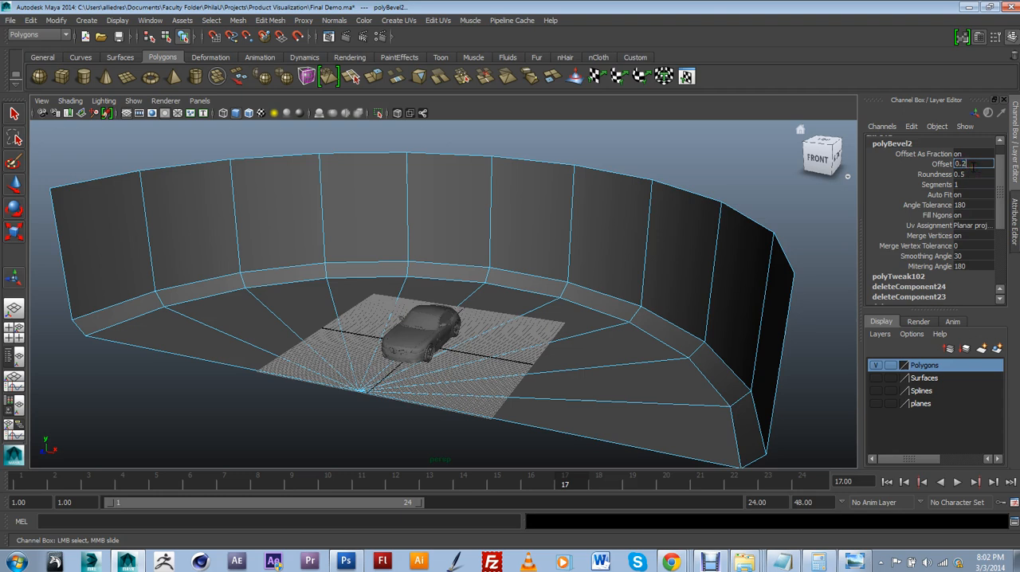
pyautogui.write('5')
pyautogui.press('Return')
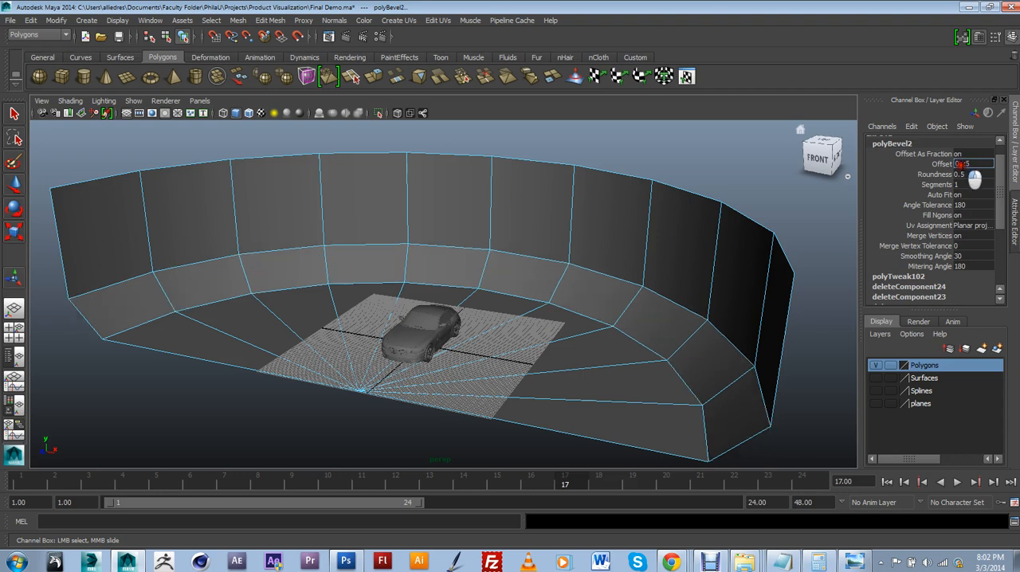
pyautogui.press('Return')
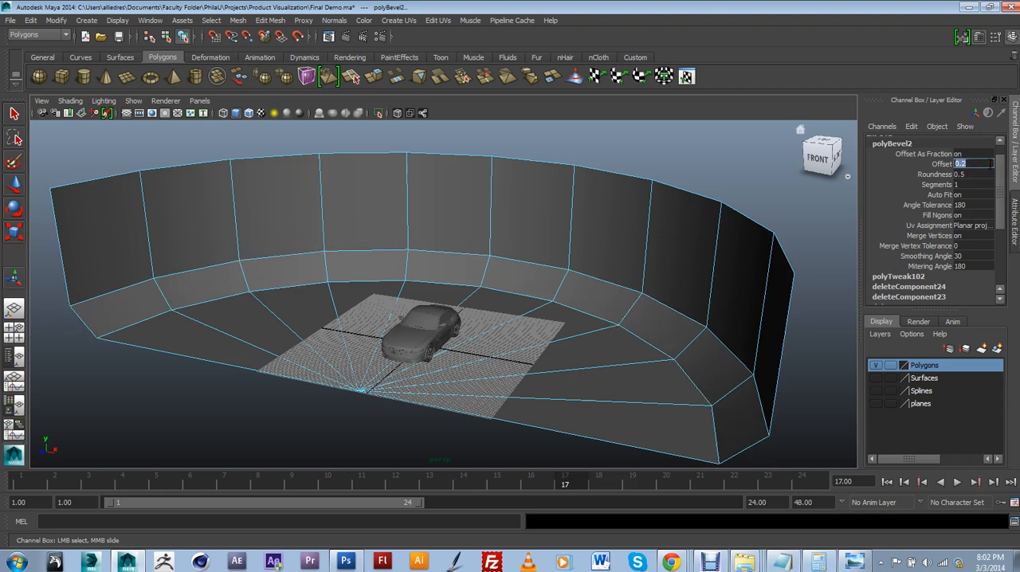
# Set the bevel's segments to 4 to round the transition between wall and floor
pyautogui.click(959, 185)
pyautogui.write('4')
pyautogui.press('Return')
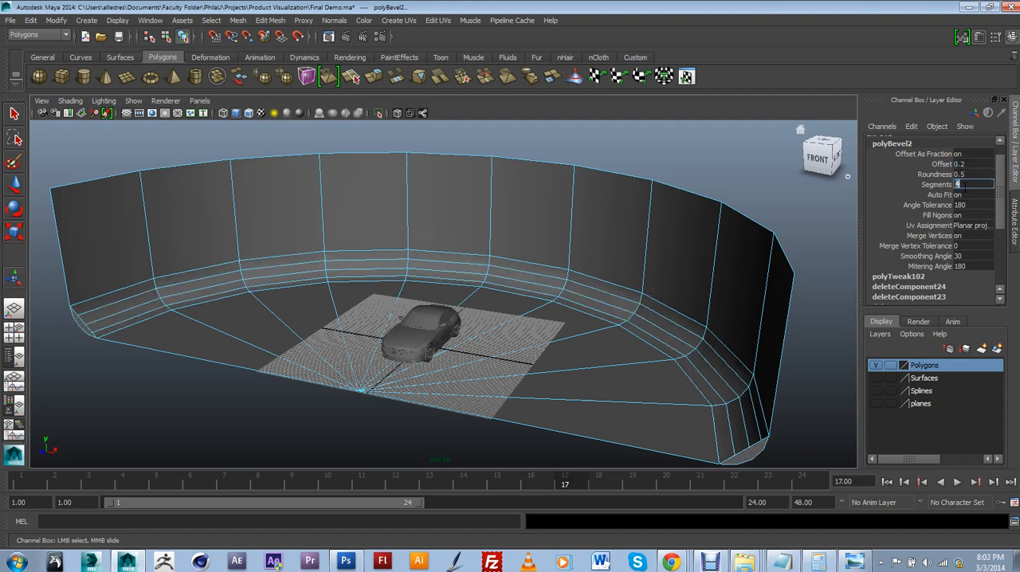
# Return to object selection, show the backdrop in smooth mesh preview, and deselect it
pyautogui.keyDown('alt'); pyautogui.moveTo(783, 269); pyautogui.dragTo(602, 307); pyautogui.keyUp('alt')
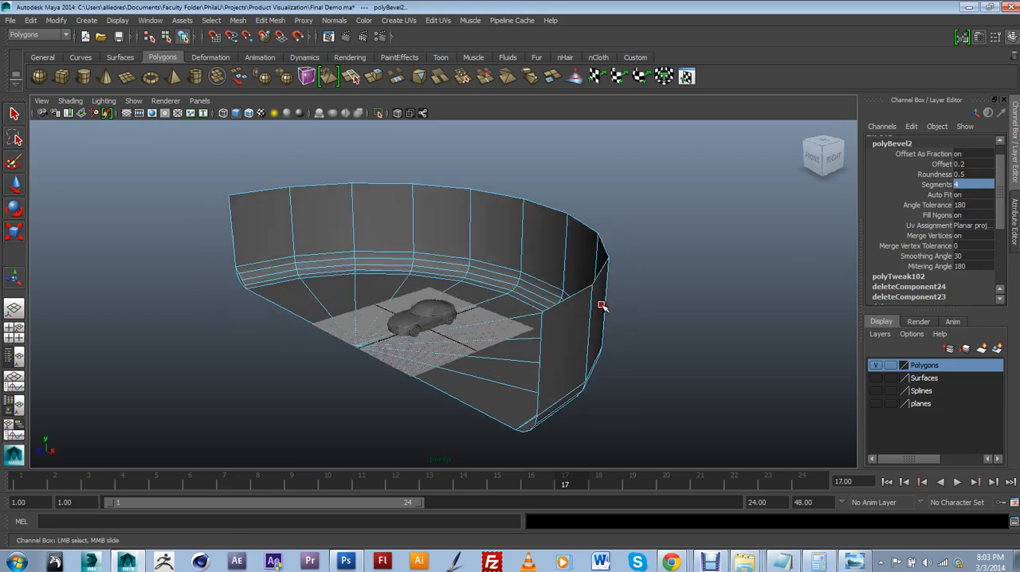
pyautogui.moveTo(557, 284); pyautogui.dragTo(582, 274, button='right')
pyautogui.click(565, 265)
pyautogui.scroll(4, 511, 311)
pyautogui.keyDown('alt'); pyautogui.moveTo(508, 351); pyautogui.dragTo(537, 335); pyautogui.keyUp('alt')
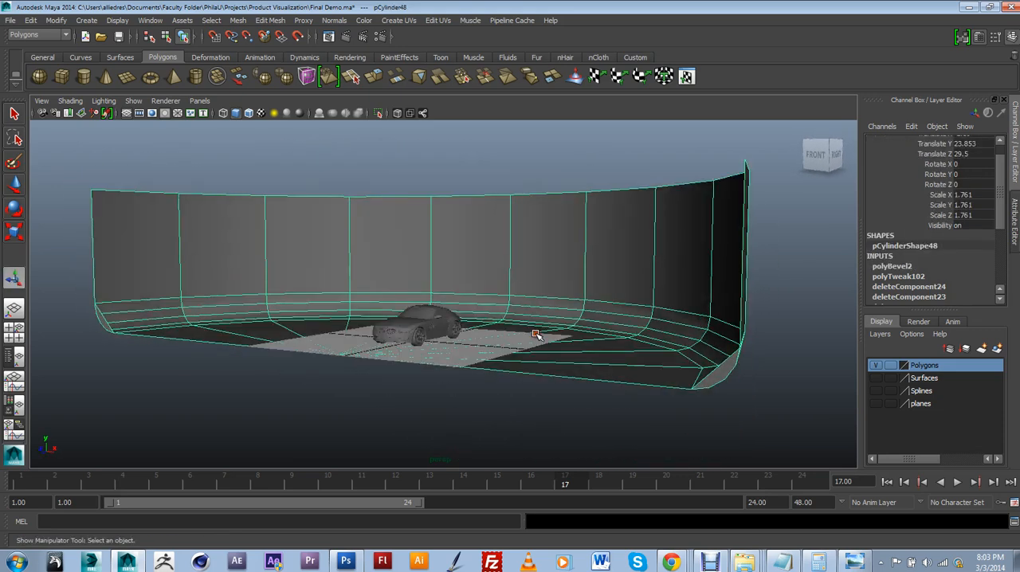
pyautogui.press('3')
pyautogui.click(515, 401)
# Examine the smoothed backdrop and its rounded floor transition around the car from several angles and distances
pyautogui.keyDown('alt'); pyautogui.moveTo(515, 401); pyautogui.dragTo(522, 224); pyautogui.keyUp('alt')
pyautogui.keyDown('alt'); pyautogui.moveTo(247, 260); pyautogui.dragTo(398, 286); pyautogui.keyUp('alt')
pyautogui.scroll(8, 462, 215)
pyautogui.keyDown('alt'); pyautogui.moveTo(398, 287); pyautogui.dragTo(460, 269, button='middle'); pyautogui.keyUp('alt')
pyautogui.scroll(-6, 463, 216)
pyautogui.scroll(-5, 461, 269)
pyautogui.scroll(4, 491, 262)
pyautogui.moveTo(461, 269)
pyautogui.keyDown('alt'); pyautogui.mouseDown()
pyautogui.moveTo(491, 262)
pyautogui.moveTo(475, 268)
pyautogui.mouseUp(); pyautogui.keyUp('alt')
pyautogui.scroll(4, 488, 267)
pyautogui.scroll(-3, 475, 267)
pyautogui.scroll(-10, 502, 275)
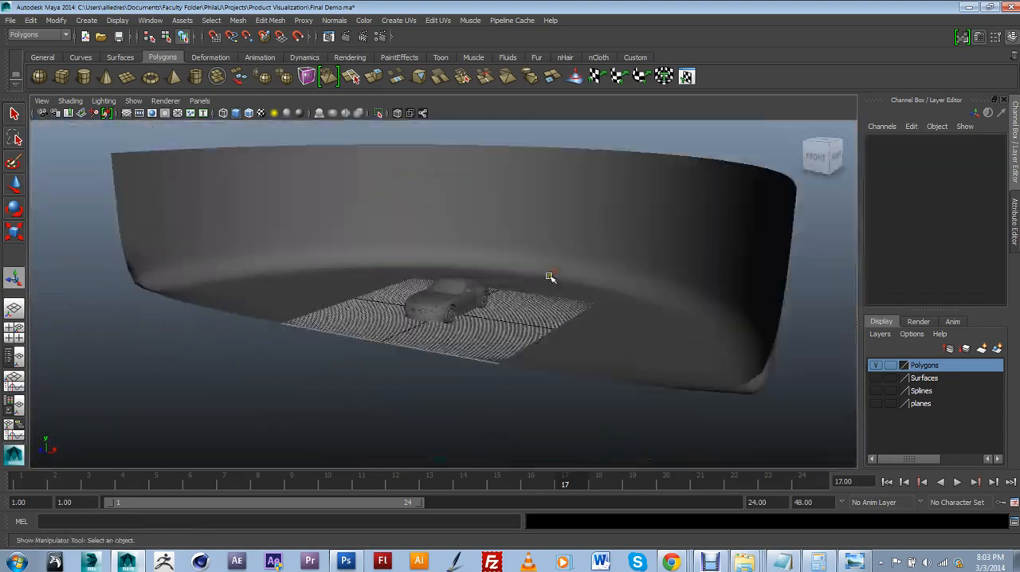
pyautogui.keyDown('alt'); pyautogui.moveTo(551, 278); pyautogui.dragTo(538, 303); pyautogui.keyUp('alt')
pyautogui.scroll(2, 536, 303)
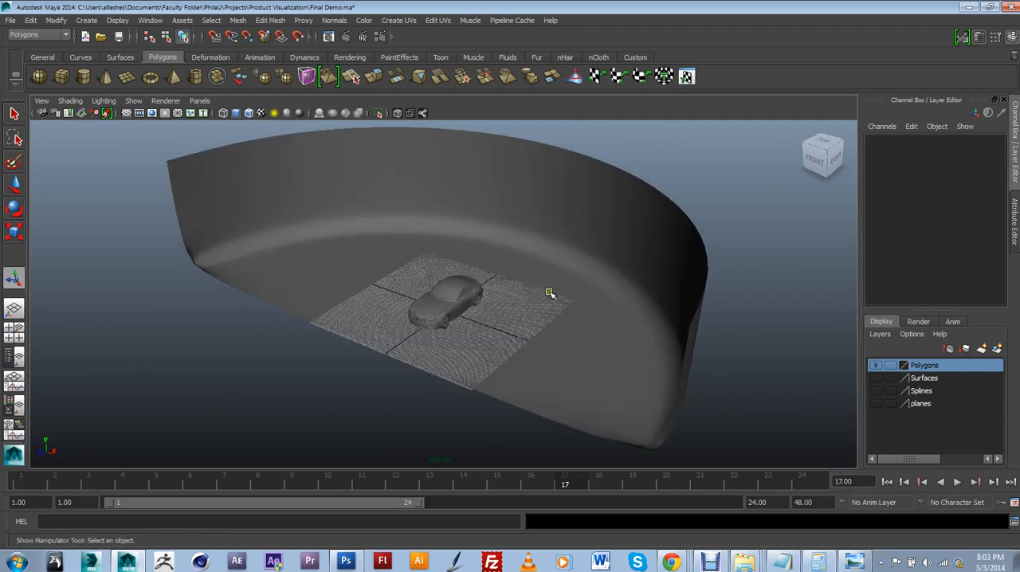
pyautogui.keyDown('alt'); pyautogui.moveTo(550, 295); pyautogui.dragTo(531, 296); pyautogui.keyUp('alt')
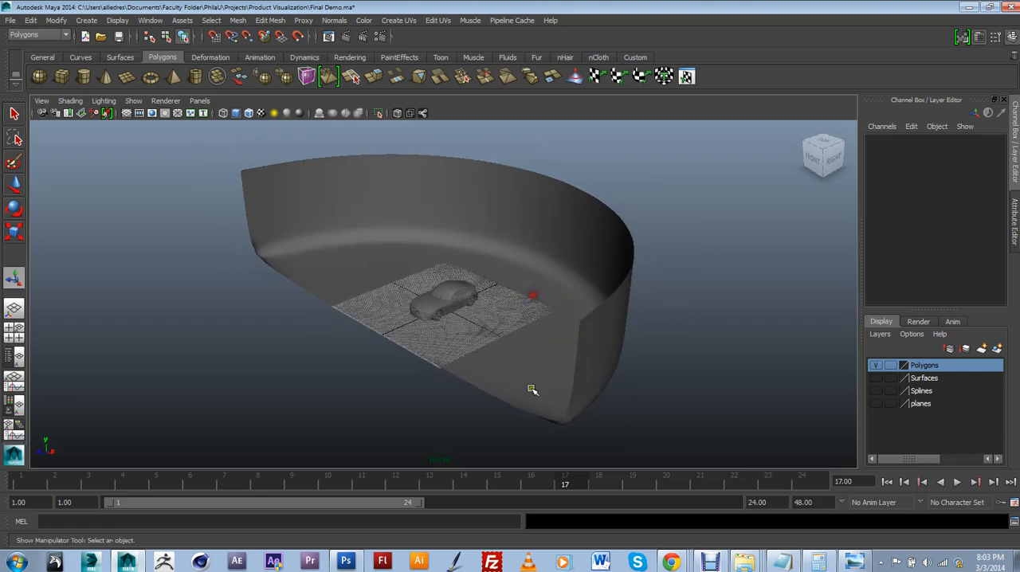
pyautogui.keyDown('alt'); pyautogui.moveTo(459, 197); pyautogui.dragTo(484, 272); pyautogui.keyUp('alt')
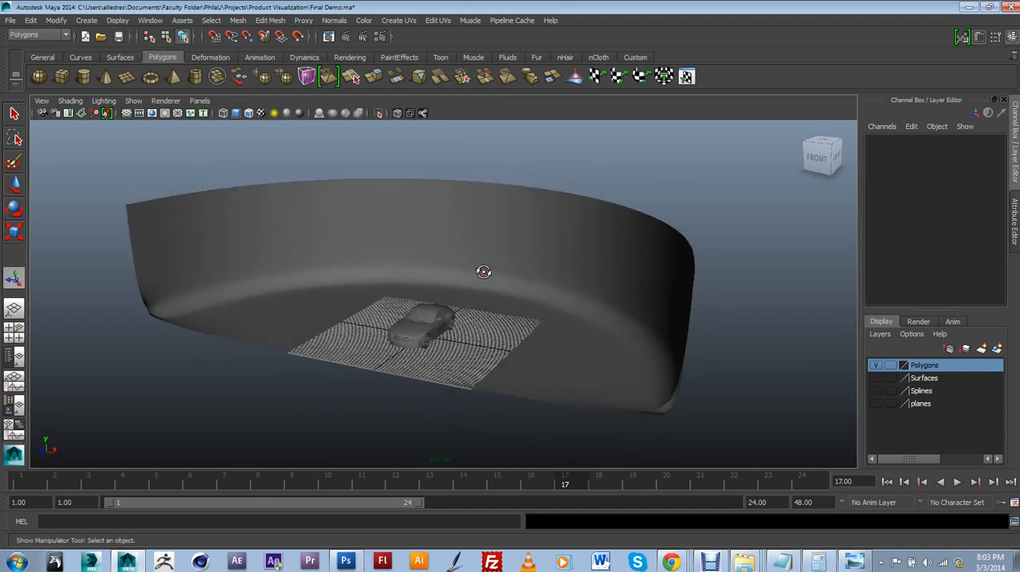
# Put the backdrop on a new display layer and name the layer Ground
pyautogui.click(502, 267)
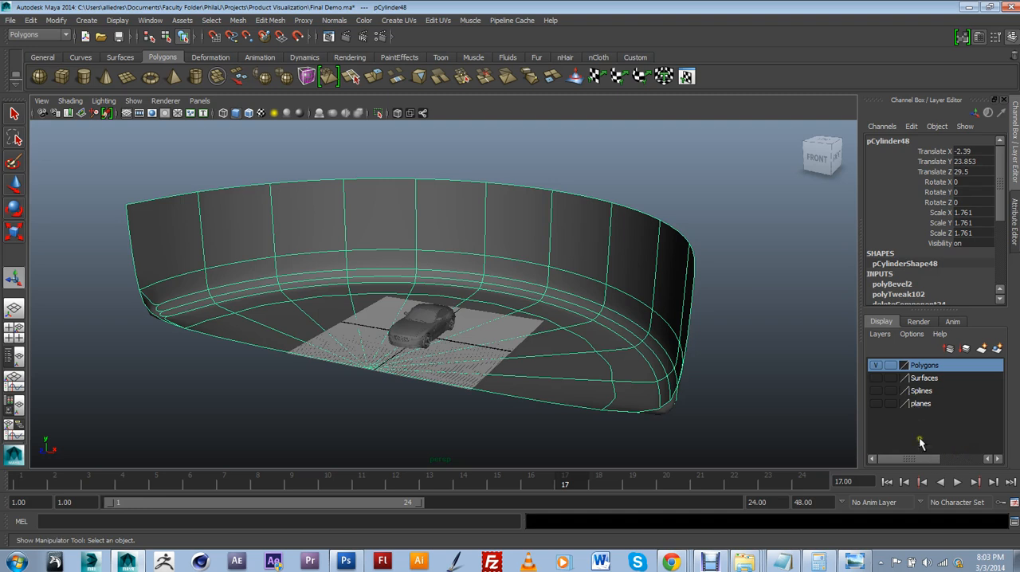
pyautogui.click(995, 351)
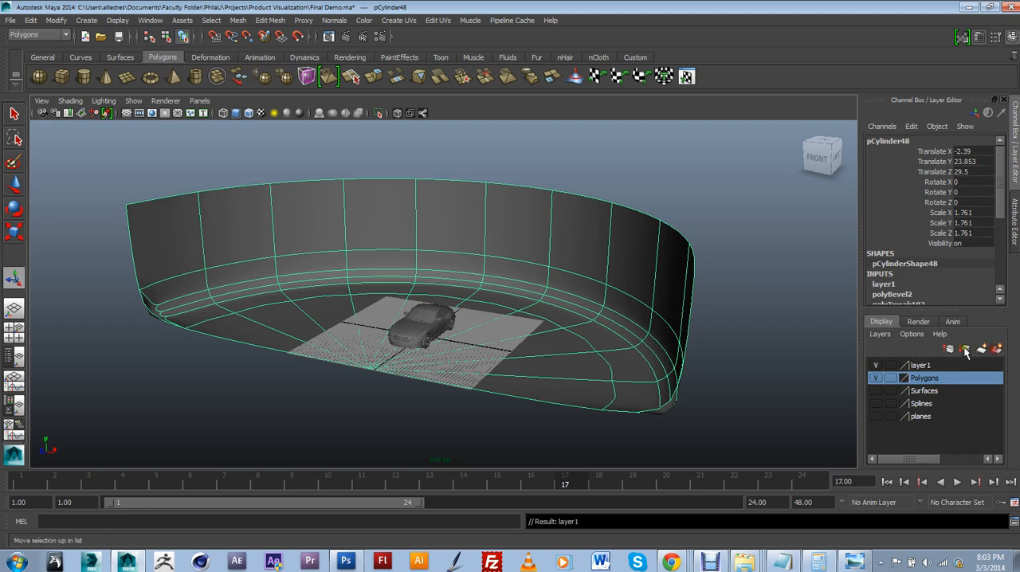
pyautogui.doubleClick(916, 366)
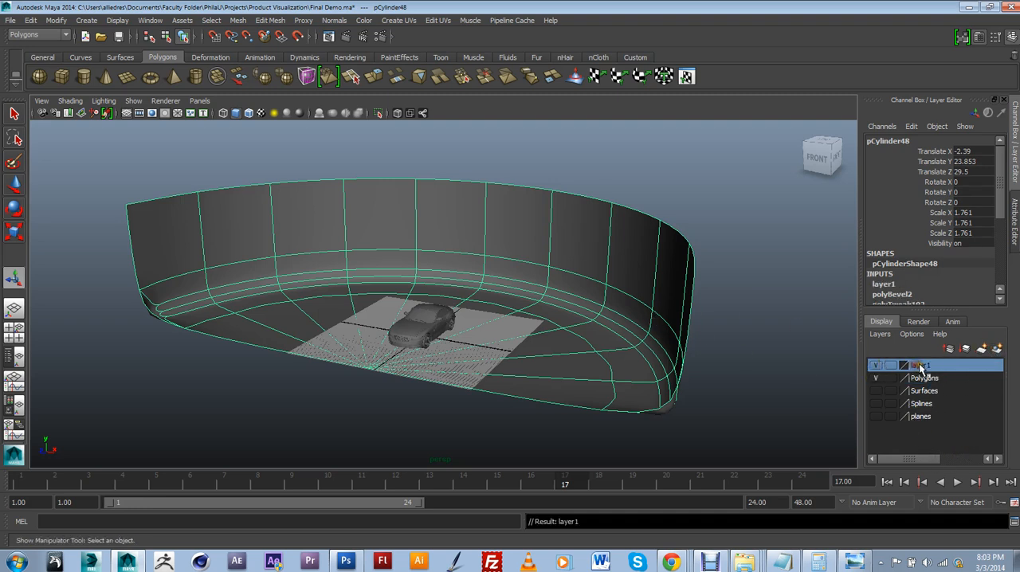
pyautogui.moveTo(436, 212); pyautogui.dragTo(353, 208)
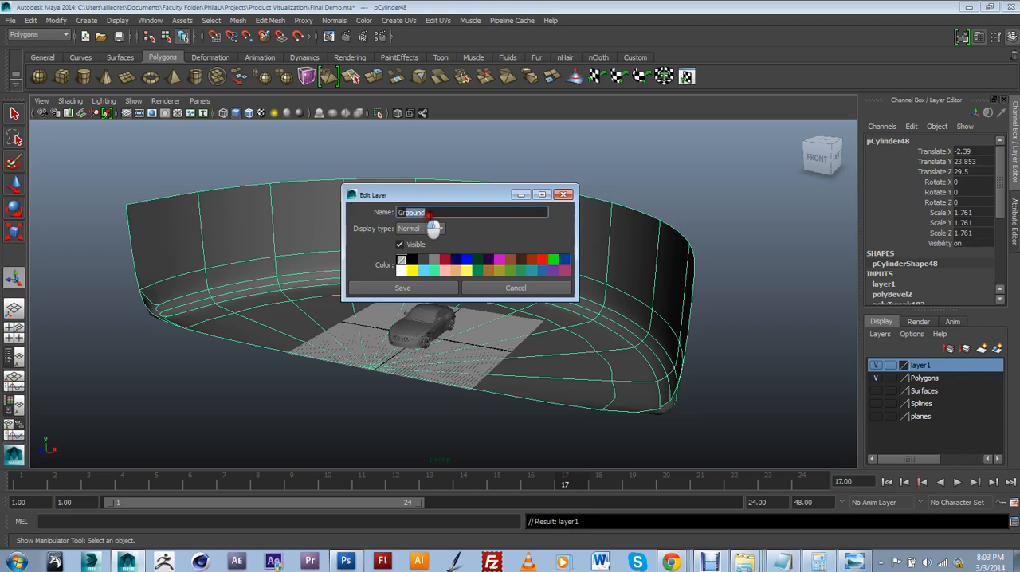
pyautogui.write('Ground')
pyautogui.click(430, 289)
# Set the Ground layer's display type to reference and clear the selection
pyautogui.click(890, 365)
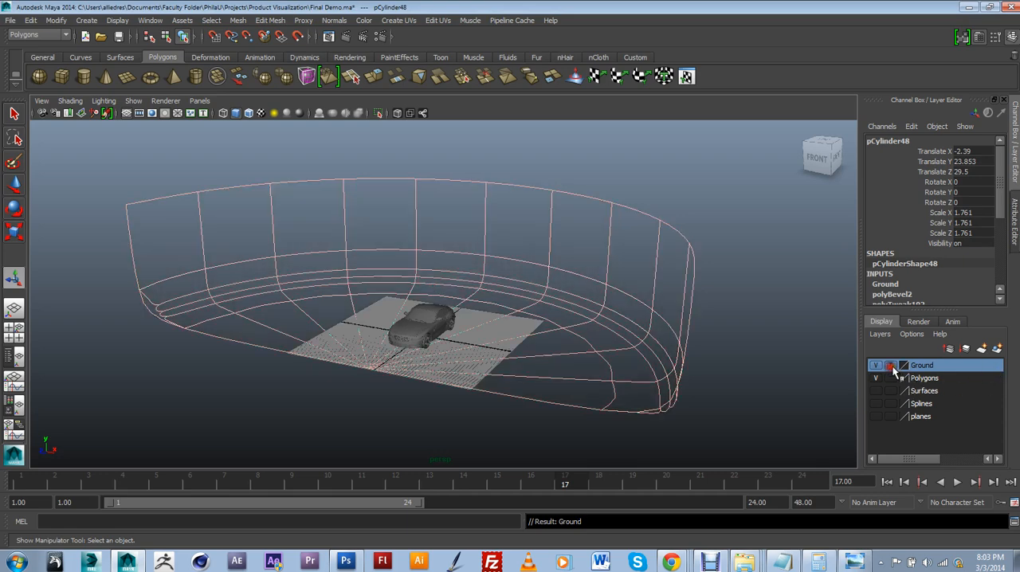
pyautogui.click(892, 369)
pyautogui.click(792, 342)
# Create a polygon sphere with a radius of about 108 centred near the car, enclosing the backdrop
pyautogui.keyDown('alt'); pyautogui.moveTo(634, 324); pyautogui.dragTo(603, 337); pyautogui.keyUp('alt')
pyautogui.keyDown('alt'); pyautogui.moveTo(575, 327); pyautogui.dragTo(579, 323, button='middle'); pyautogui.keyUp('alt')
pyautogui.scroll(-4, 479, 332)
pyautogui.keyDown('alt'); pyautogui.moveTo(480, 332); pyautogui.dragTo(495, 331); pyautogui.keyUp('alt')
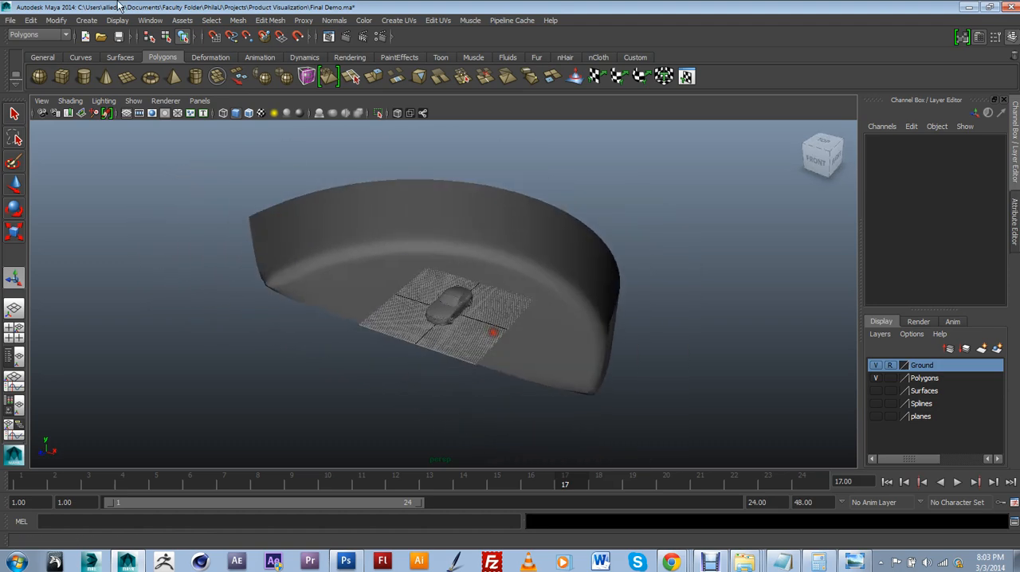
pyautogui.click(40, 76)
pyautogui.moveTo(440, 308); pyautogui.dragTo(499, 207)
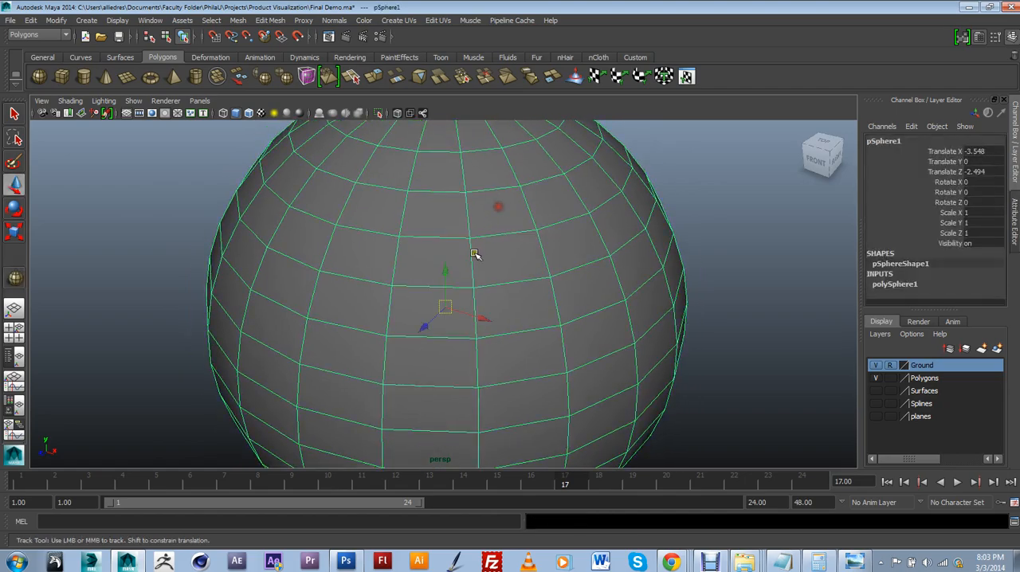
# Examine the sphere's size and position around the car and backdrop from inside and outside
pyautogui.keyDown('alt'); pyautogui.moveTo(476, 254); pyautogui.dragTo(513, 191); pyautogui.keyUp('alt')
pyautogui.scroll(8, 457, 231)
pyautogui.scroll(-1, 446, 273)
pyautogui.scroll(-3, 446, 274)
pyautogui.scroll(2, 447, 277)
pyautogui.scroll(1, 451, 251)
pyautogui.keyDown('alt'); pyautogui.moveTo(513, 191); pyautogui.dragTo(502, 259, button='middle'); pyautogui.keyUp('alt')
pyautogui.keyDown('alt'); pyautogui.moveTo(502, 259); pyautogui.dragTo(509, 284); pyautogui.keyUp('alt')
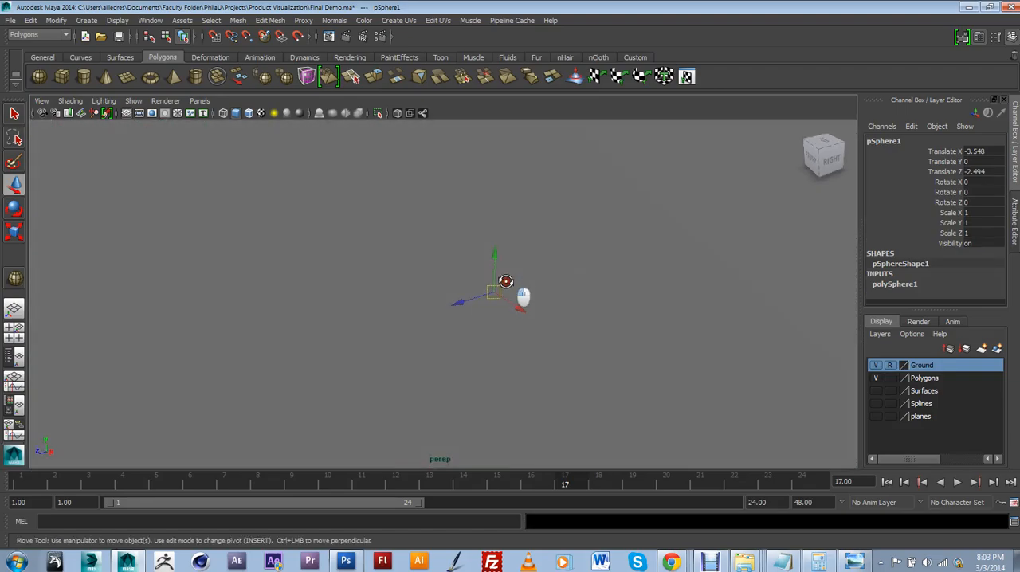
pyautogui.keyDown('alt'); pyautogui.moveTo(575, 263); pyautogui.dragTo(533, 299, button='middle'); pyautogui.keyUp('alt')
pyautogui.scroll(2, 550, 293)
pyautogui.keyDown('alt'); pyautogui.moveTo(567, 307); pyautogui.dragTo(547, 289); pyautogui.keyUp('alt')
pyautogui.scroll(-1, 550, 293)
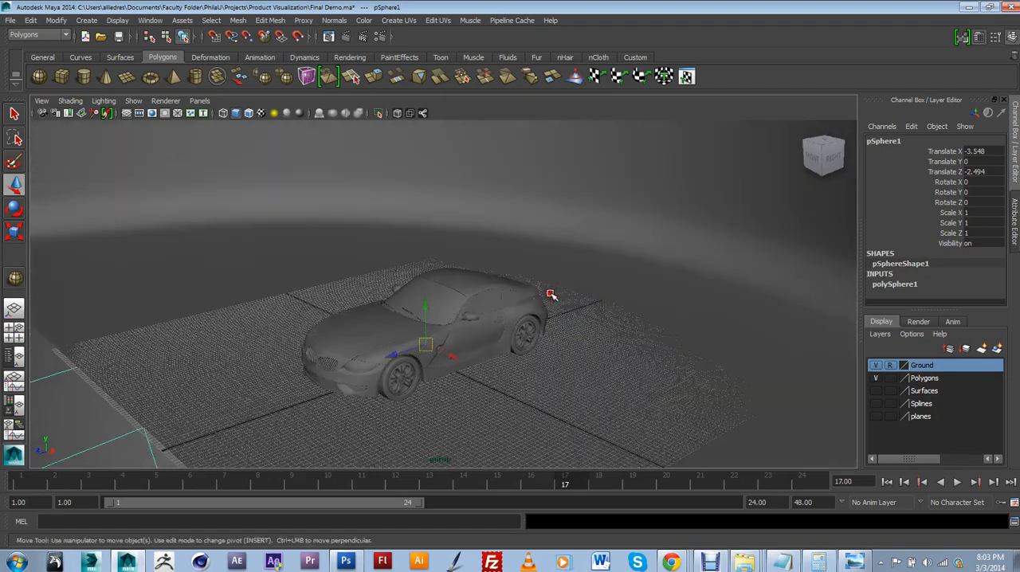
pyautogui.scroll(-4, 569, 285)
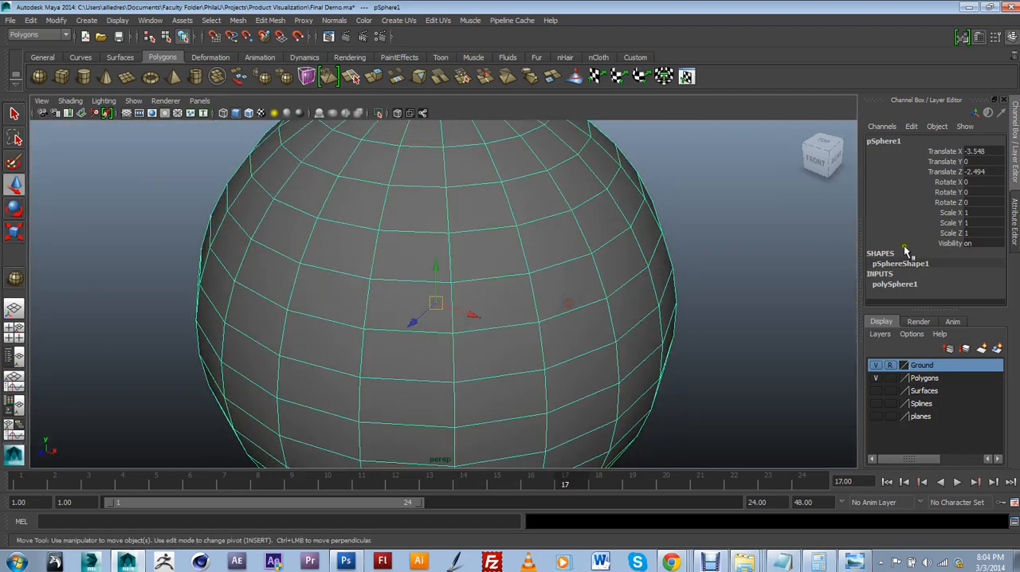
# Reduce the sphere's radius to about 95 so it fits more closely around the backdrop
pyautogui.click(894, 284)
pyautogui.moveTo(1001, 247); pyautogui.dragTo(1001, 266)
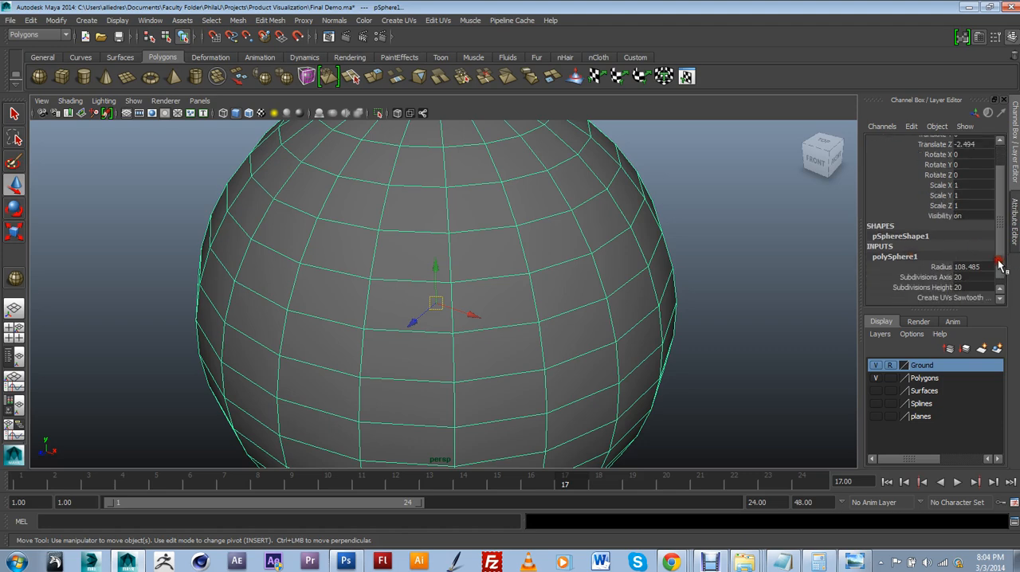
pyautogui.click(939, 267)
pyautogui.moveTo(797, 258); pyautogui.dragTo(710, 289, button='middle')
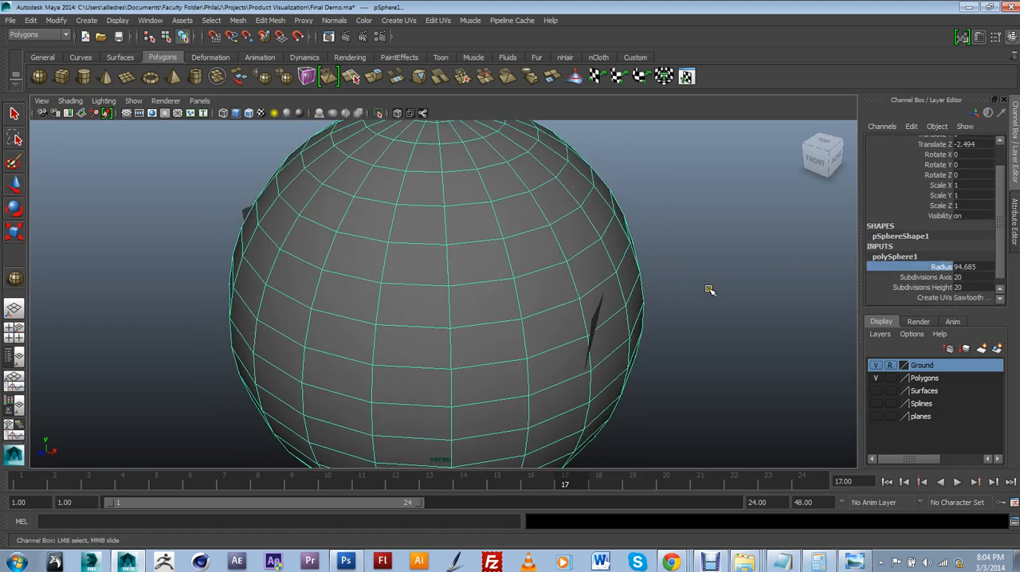
pyautogui.keyDown('alt'); pyautogui.moveTo(426, 307); pyautogui.dragTo(397, 259); pyautogui.keyUp('alt')
pyautogui.keyDown('alt'); pyautogui.moveTo(335, 227); pyautogui.dragTo(470, 306); pyautogui.keyUp('alt')
pyautogui.scroll(4, 413, 289)
pyautogui.scroll(5, 401, 283)
pyautogui.scroll(-5, 387, 269)
pyautogui.scroll(-5, 470, 260)
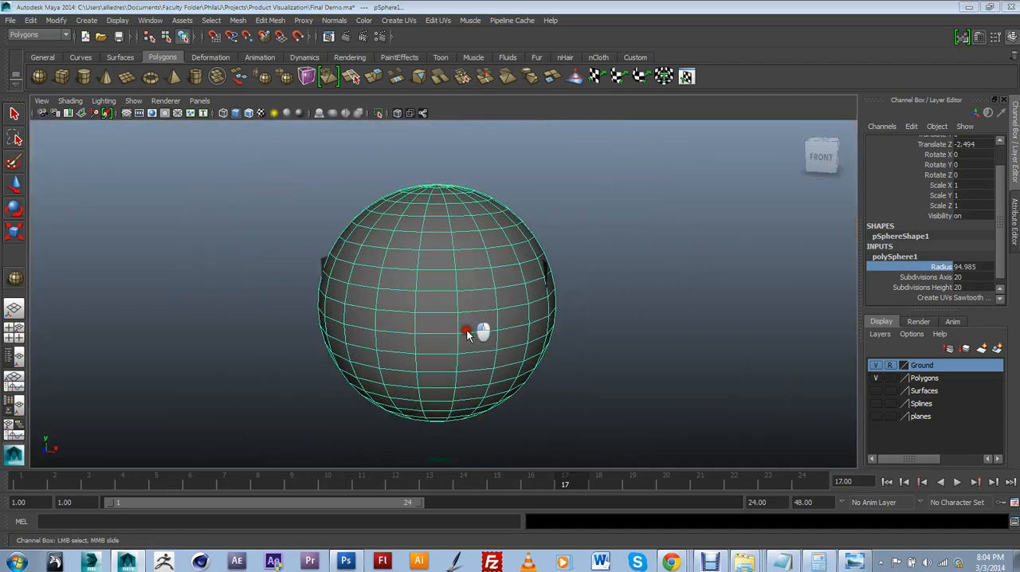
# Delete the sphere's lower half of faces below the floor in the front view, leaving a dome
pyautogui.press('space')
pyautogui.click(469, 332)
pyautogui.scroll(-7, 471, 328)
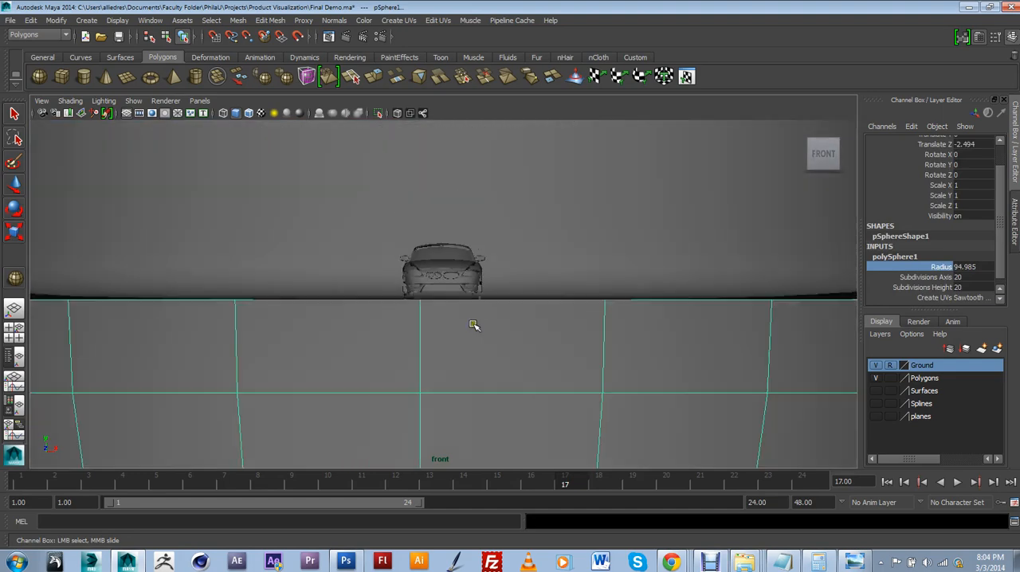
pyautogui.press('f')
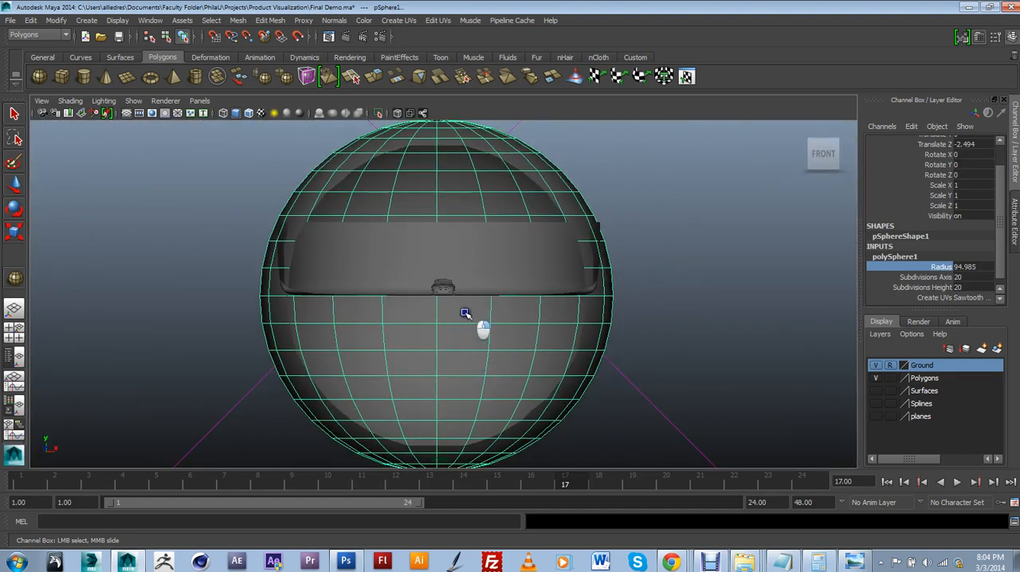
pyautogui.scroll(-5, 467, 312)
pyautogui.moveTo(570, 416); pyautogui.dragTo(316, 298)
pyautogui.press('w')
pyautogui.press('Delete')
# Delete the sphere's leftover faces hanging below the floor so that only the upper dome remains
pyautogui.scroll(5, 375, 287)
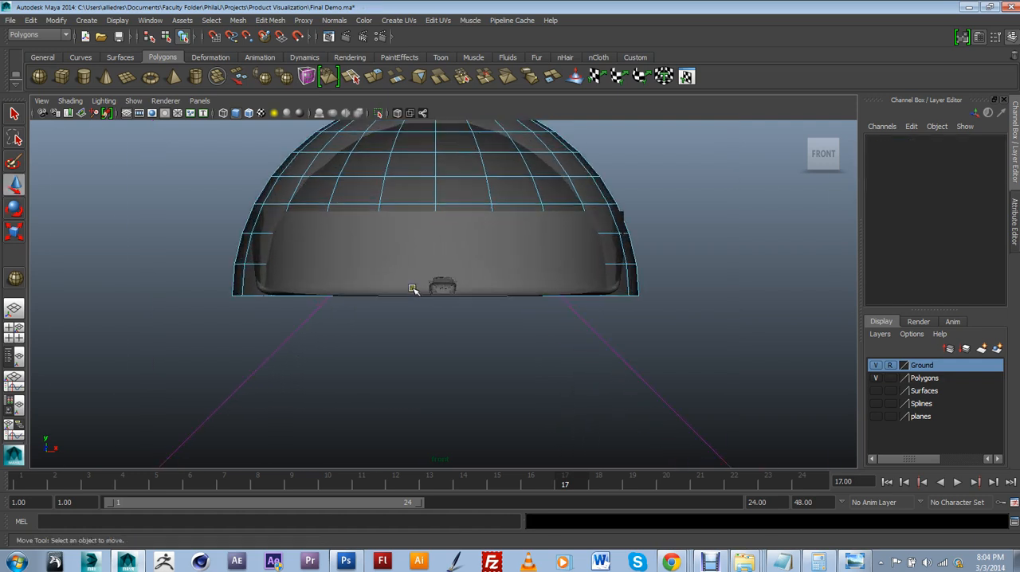
pyautogui.click(501, 164)
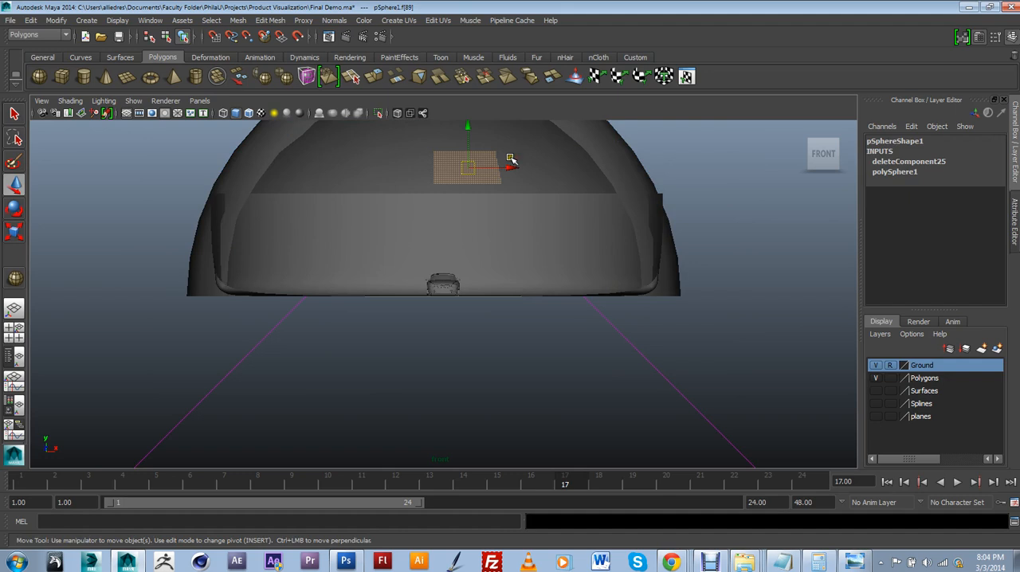
pyautogui.scroll(5, 488, 161)
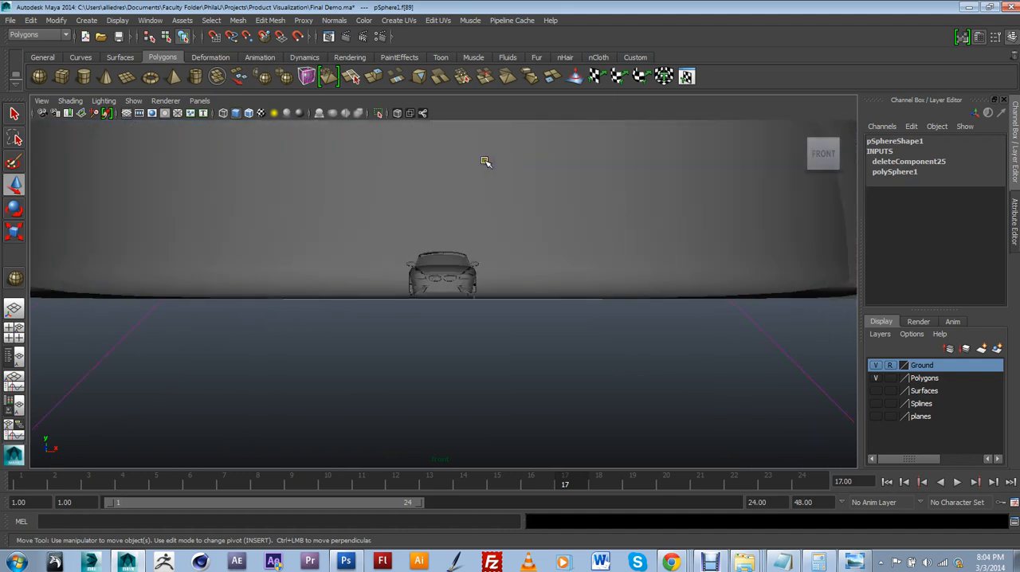
pyautogui.click(441, 162)
pyautogui.keyDown('alt'); pyautogui.moveTo(446, 133); pyautogui.dragTo(493, 254); pyautogui.keyUp('alt')
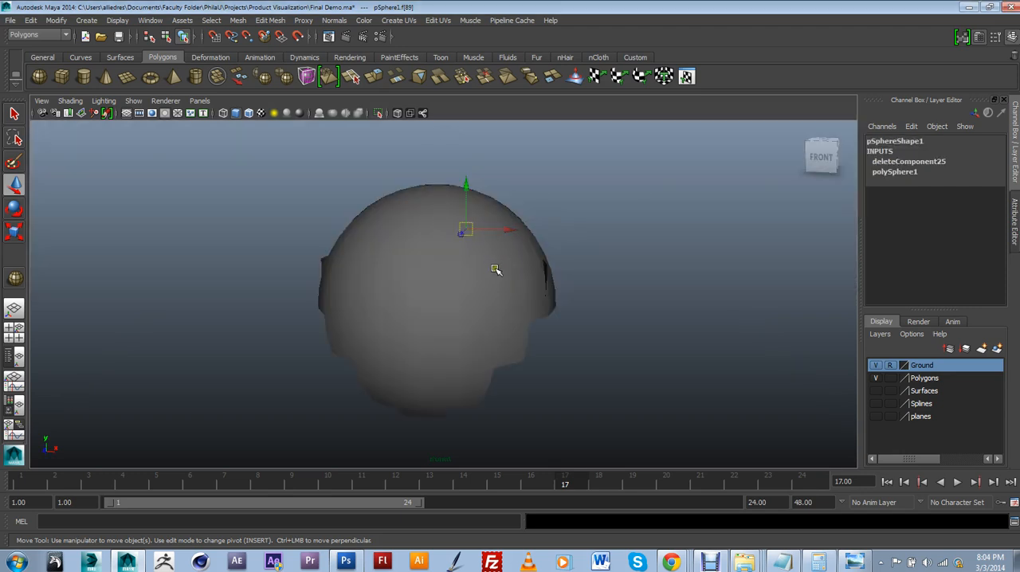
pyautogui.scroll(3, 496, 272)
pyautogui.scroll(-6, 494, 279)
pyautogui.keyDown('alt'); pyautogui.moveTo(478, 289); pyautogui.dragTo(506, 280); pyautogui.keyUp('alt')
pyautogui.click(447, 341)
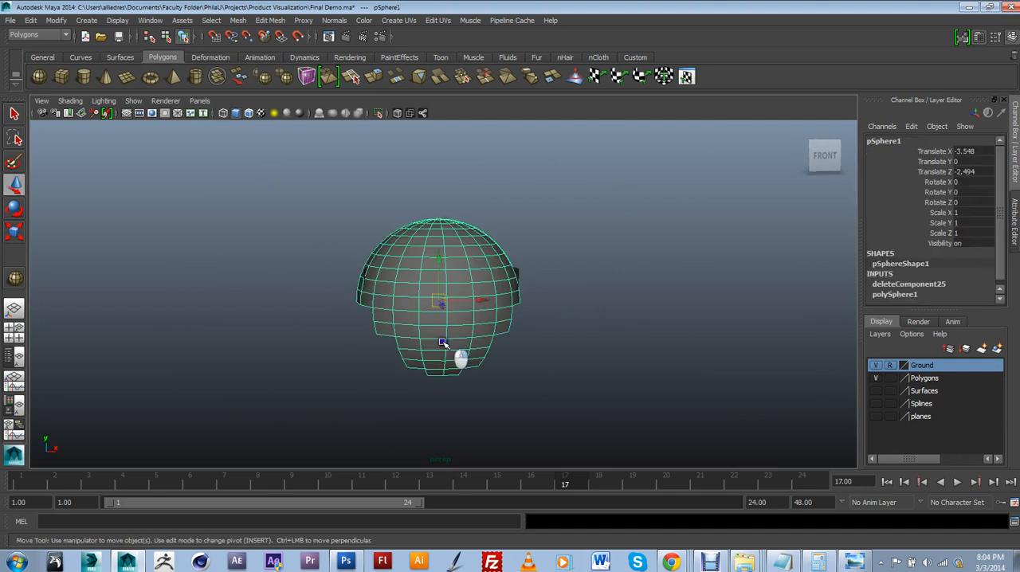
pyautogui.moveTo(443, 321); pyautogui.dragTo(447, 374, button='right')
pyautogui.keyDown('alt'); pyautogui.moveTo(481, 393); pyautogui.dragTo(363, 305); pyautogui.keyUp('alt')
pyautogui.press('Delete')
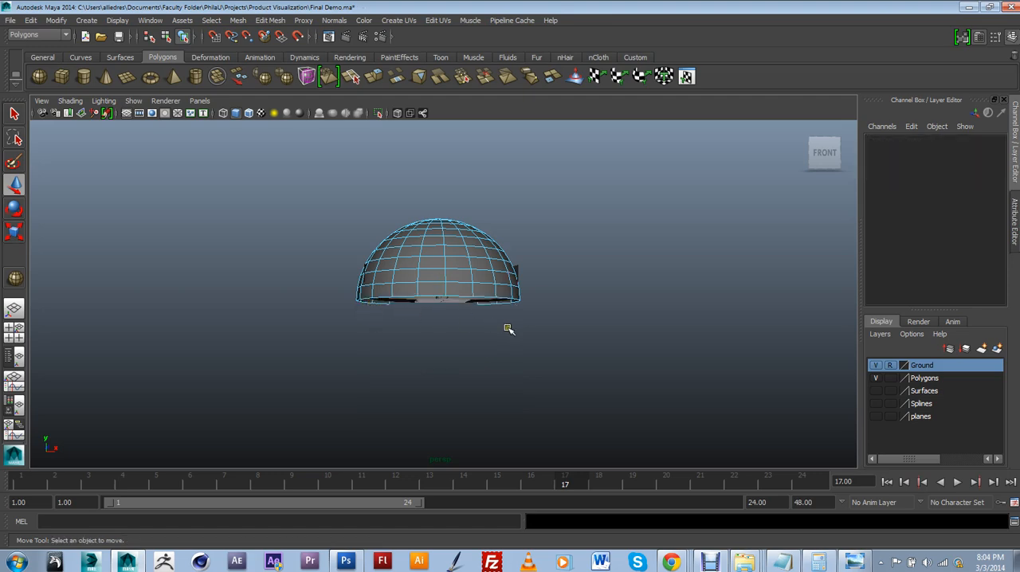
# Examine the trimmed dome from outside and below, and from inside around the car
pyautogui.moveTo(509, 328)
pyautogui.keyDown('alt'); pyautogui.mouseDown()
pyautogui.moveTo(366, 304)
pyautogui.moveTo(503, 334)
pyautogui.mouseUp(); pyautogui.keyUp('alt')
pyautogui.scroll(4, 451, 330)
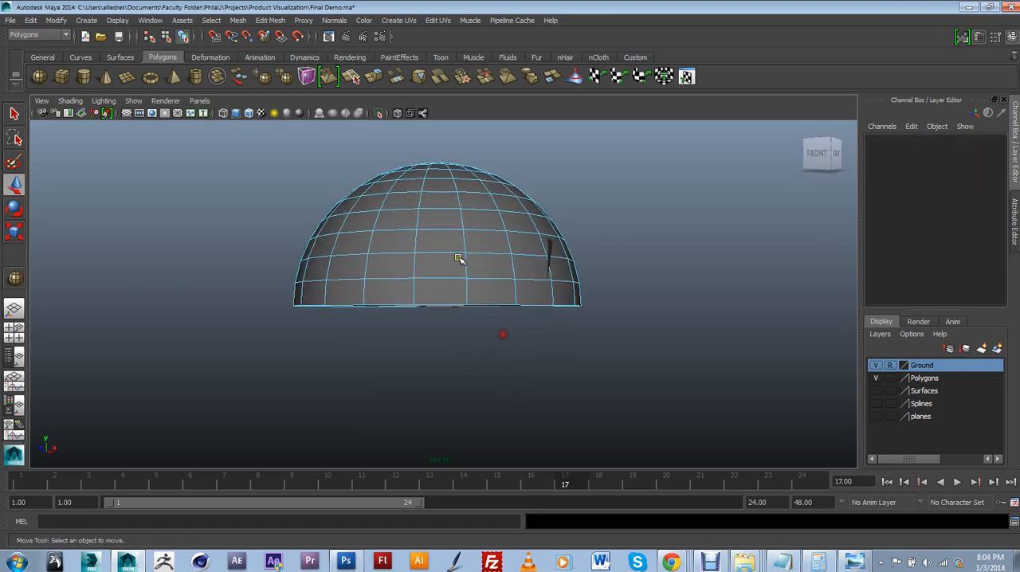
pyautogui.keyDown('alt'); pyautogui.moveTo(458, 258); pyautogui.dragTo(342, 237); pyautogui.keyUp('alt')
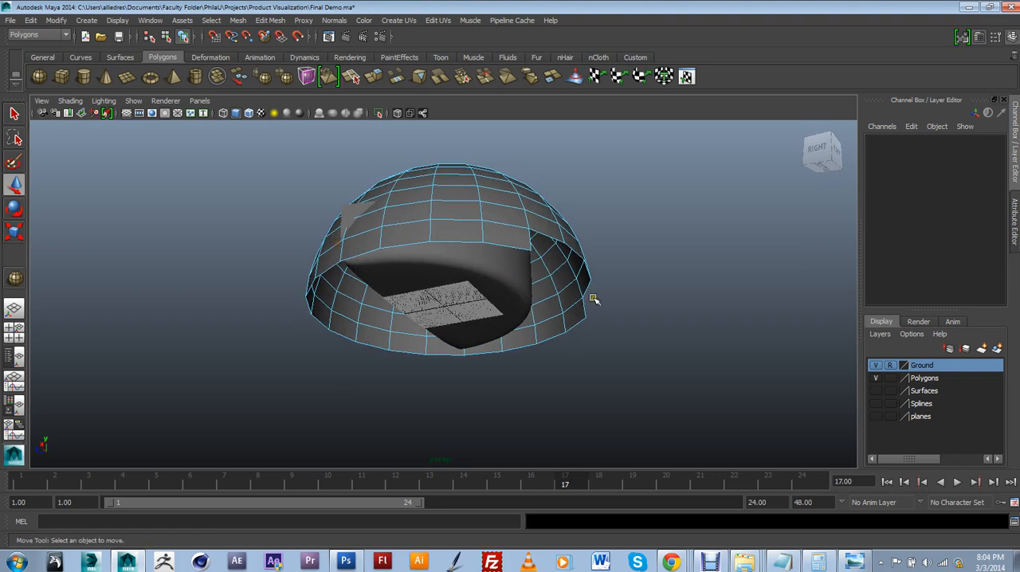
pyautogui.keyDown('alt'); pyautogui.moveTo(594, 299); pyautogui.dragTo(474, 214); pyautogui.keyUp('alt')
pyautogui.keyDown('alt'); pyautogui.moveTo(567, 307); pyautogui.dragTo(504, 217); pyautogui.keyUp('alt')
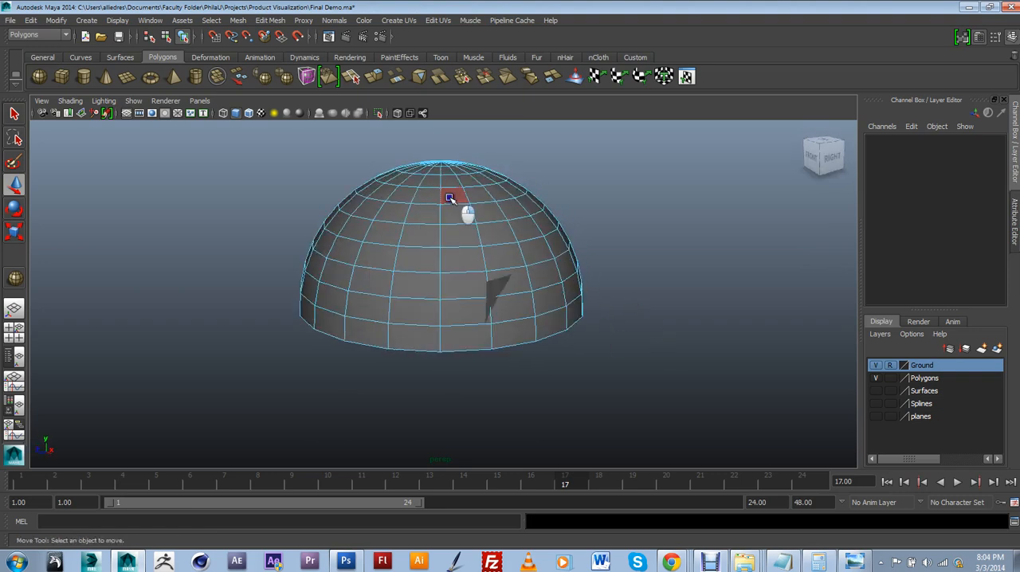
pyautogui.click(443, 225)
pyautogui.scroll(3, 455, 248)
pyautogui.keyDown('alt'); pyautogui.moveTo(444, 268); pyautogui.dragTo(412, 278); pyautogui.keyUp('alt')
pyautogui.scroll(2, 424, 271)
pyautogui.scroll(4, 412, 278)
pyautogui.scroll(-10, 412, 278)
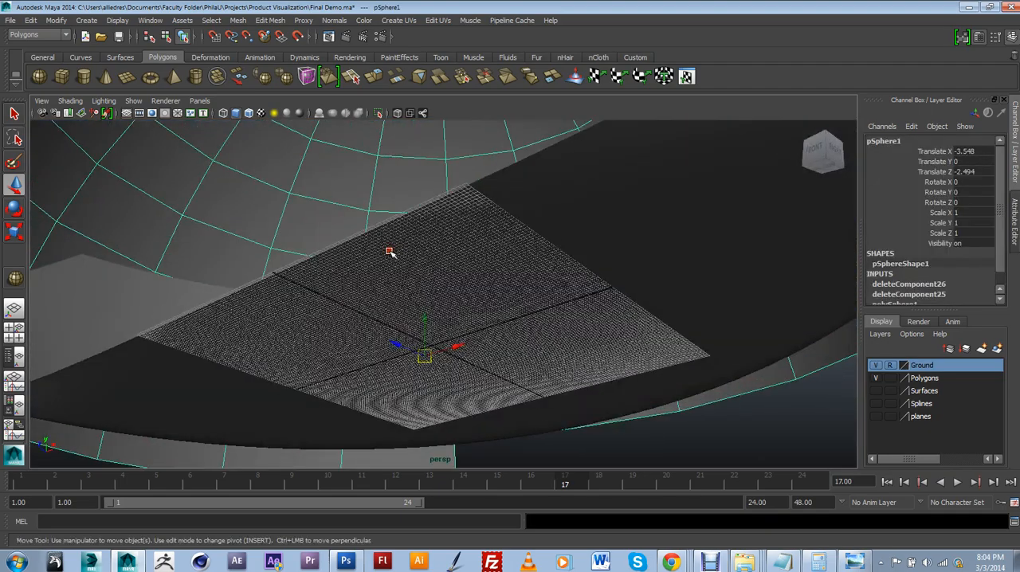
pyautogui.keyDown('alt'); pyautogui.moveTo(435, 302); pyautogui.dragTo(408, 250, button='middle'); pyautogui.keyUp('alt')
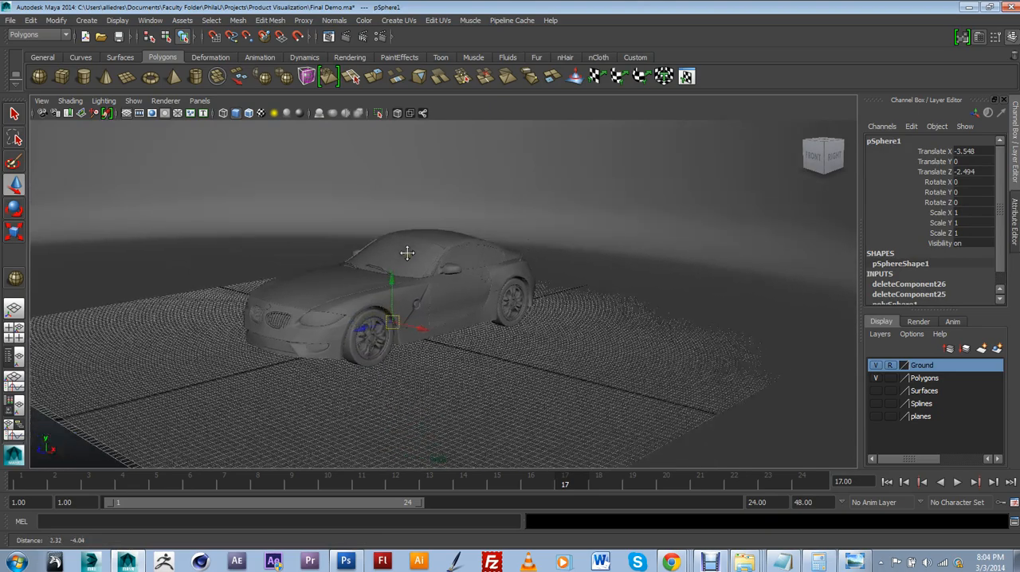
pyautogui.scroll(4, 410, 255)
pyautogui.keyDown('alt'); pyautogui.moveTo(412, 273); pyautogui.dragTo(427, 277); pyautogui.keyUp('alt')
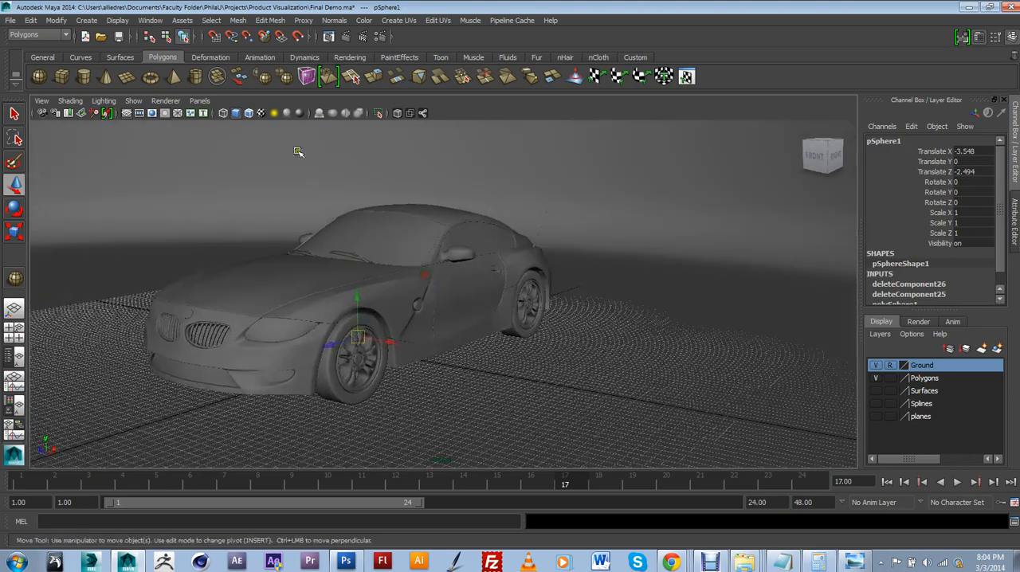
# Create a standard camera and look through it in the viewport
pyautogui.click(83, 20)
pyautogui.moveTo(149, 86)
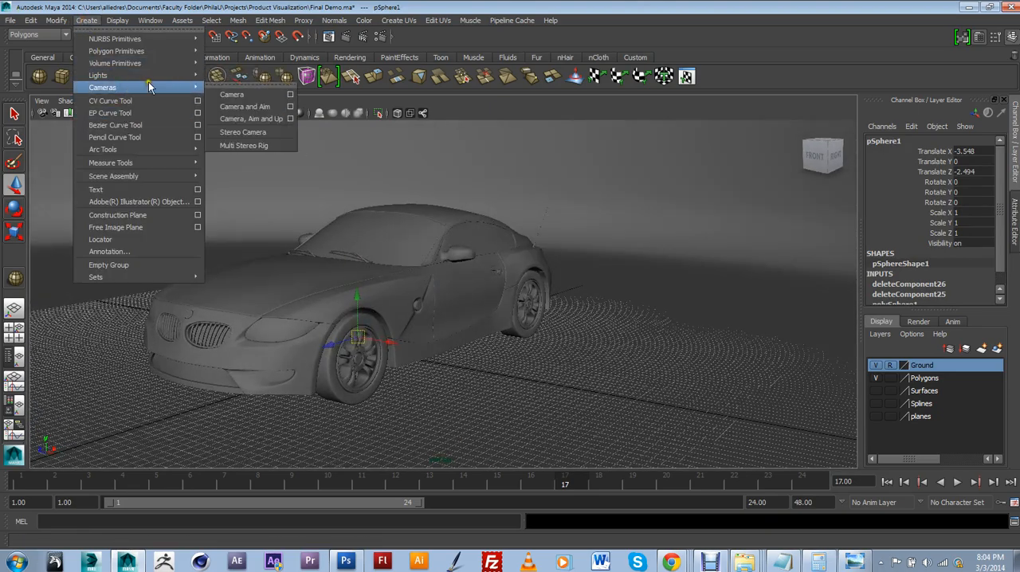
pyautogui.click(232, 95)
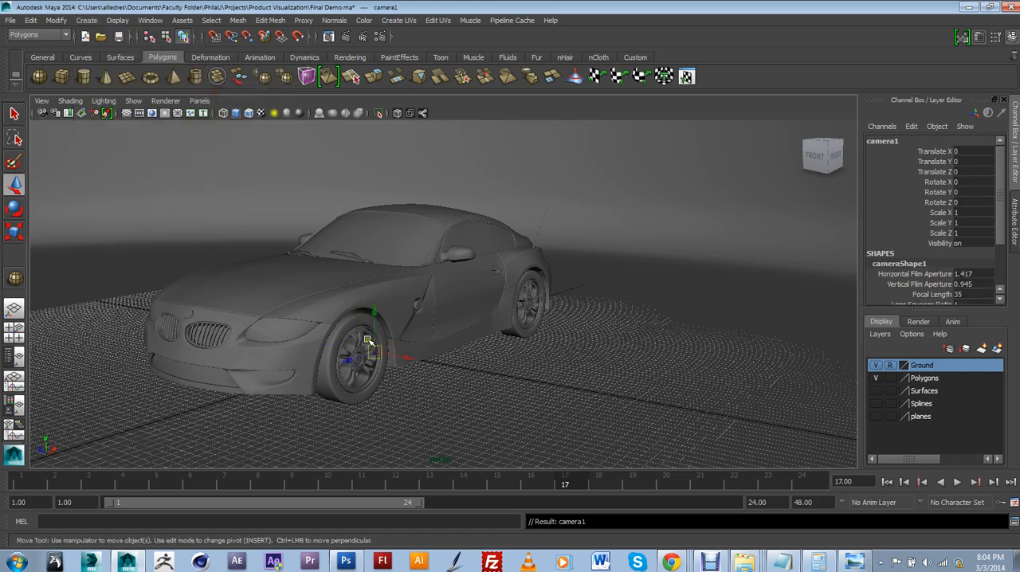
pyautogui.click(200, 101)
pyautogui.moveTo(237, 141)
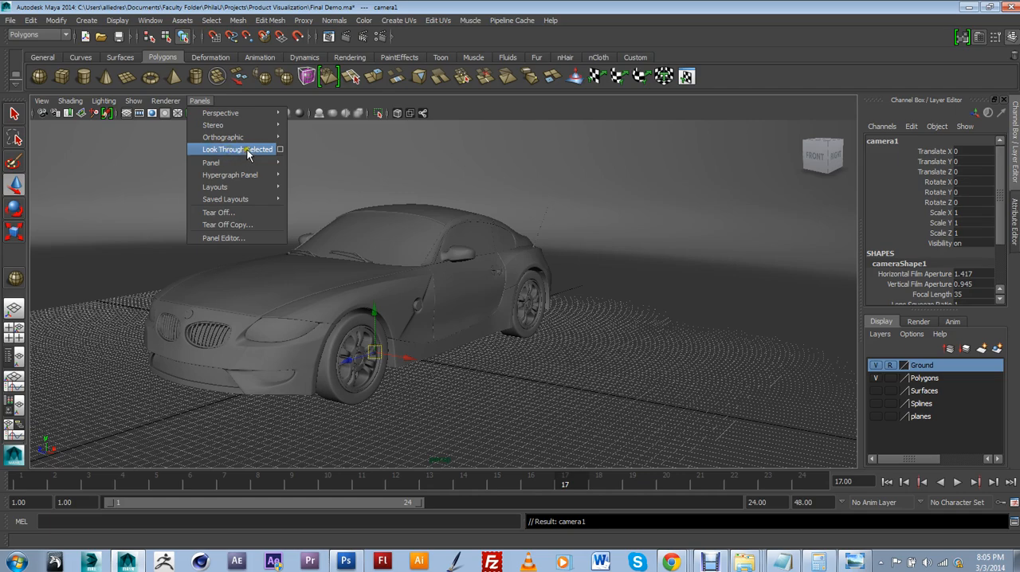
pyautogui.click(246, 152)
# Position the new camera for a three-quarter front view of the whole car
pyautogui.keyDown('alt'); pyautogui.moveTo(537, 355); pyautogui.dragTo(483, 392); pyautogui.keyUp('alt')
pyautogui.scroll(-5, 516, 360)
pyautogui.scroll(-5, 515, 357)
pyautogui.scroll(3, 485, 390)
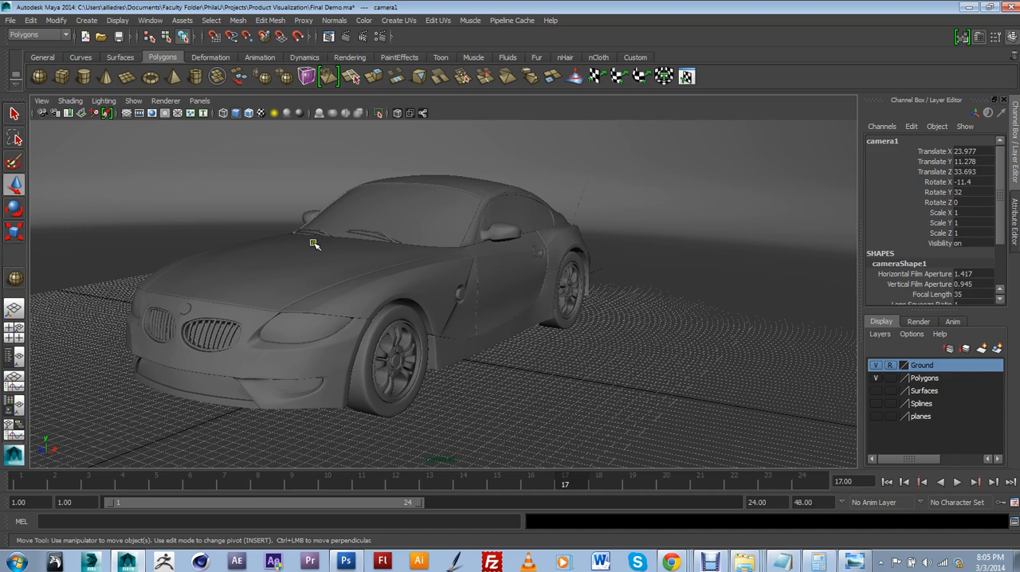
# Turn on the Film Gate display for the camera
pyautogui.click(42, 101)
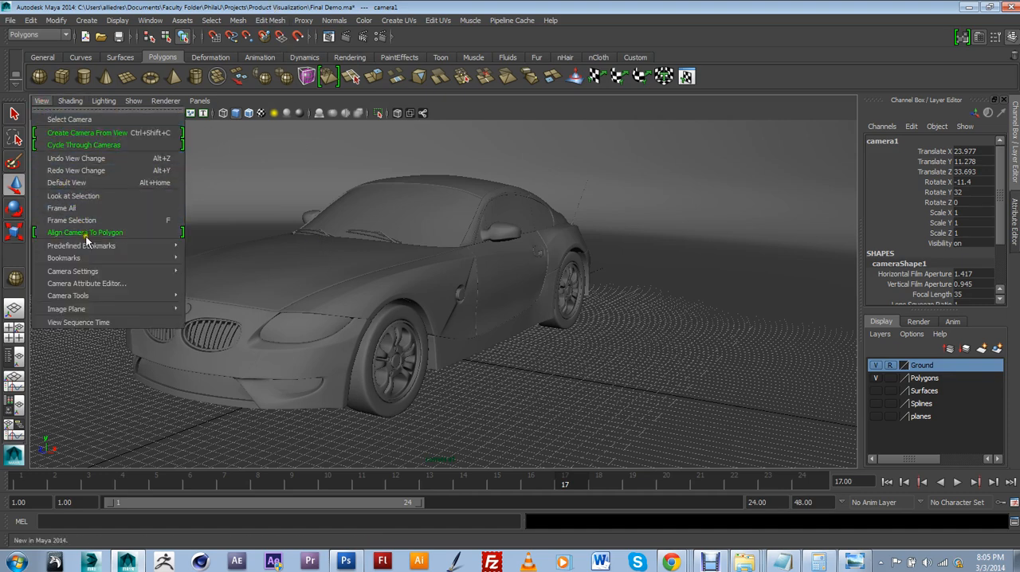
pyautogui.moveTo(94, 272)
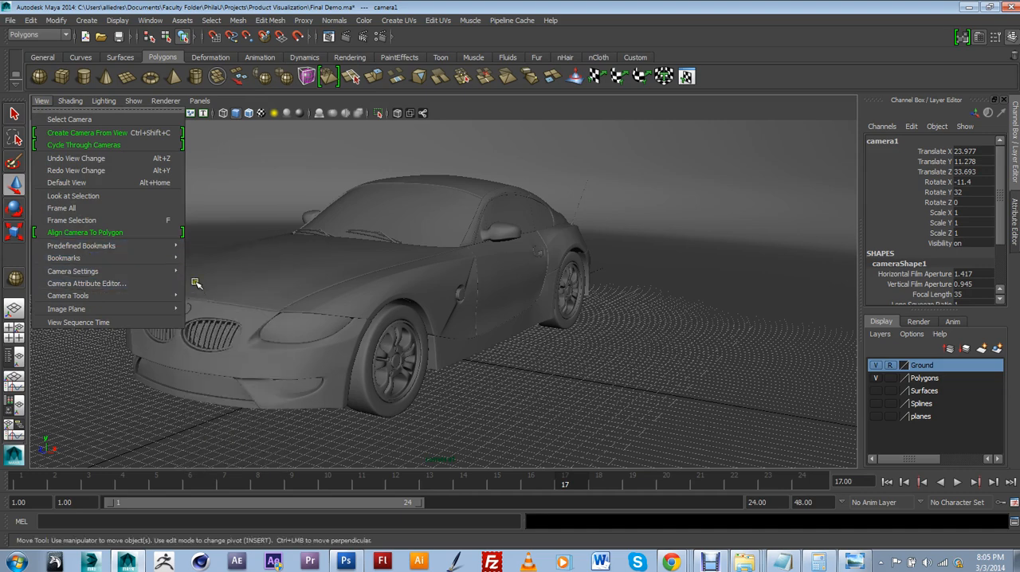
pyautogui.moveTo(178, 272)
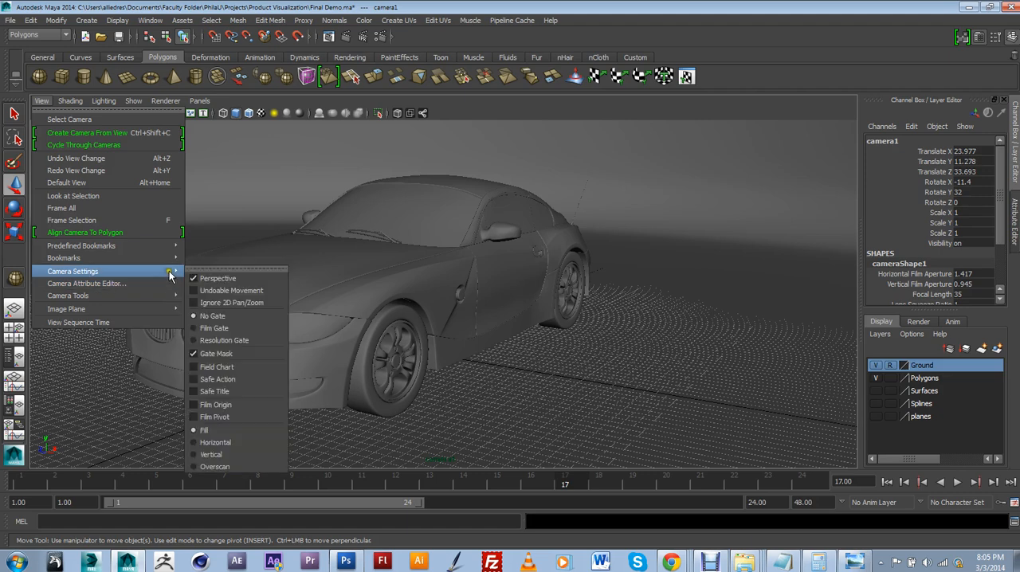
pyautogui.click(214, 328)
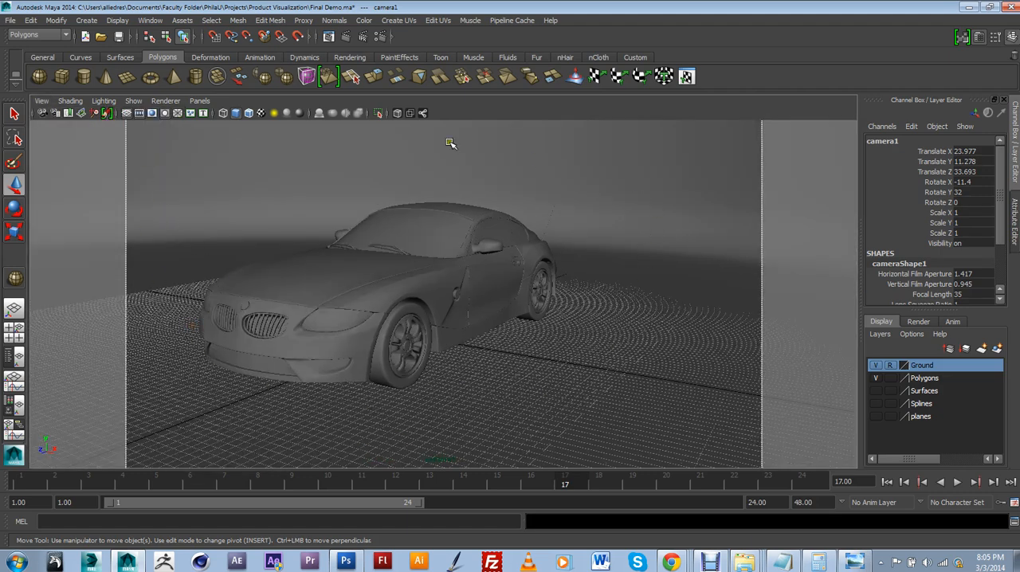
# Bring the camera closer and slightly lower, rotating it to about -9 in X and 41.2 in Y so the car fills the gate
pyautogui.scroll(3, 514, 354)
pyautogui.keyDown('alt'); pyautogui.moveTo(514, 352); pyautogui.dragTo(626, 360, button='middle'); pyautogui.keyUp('alt')
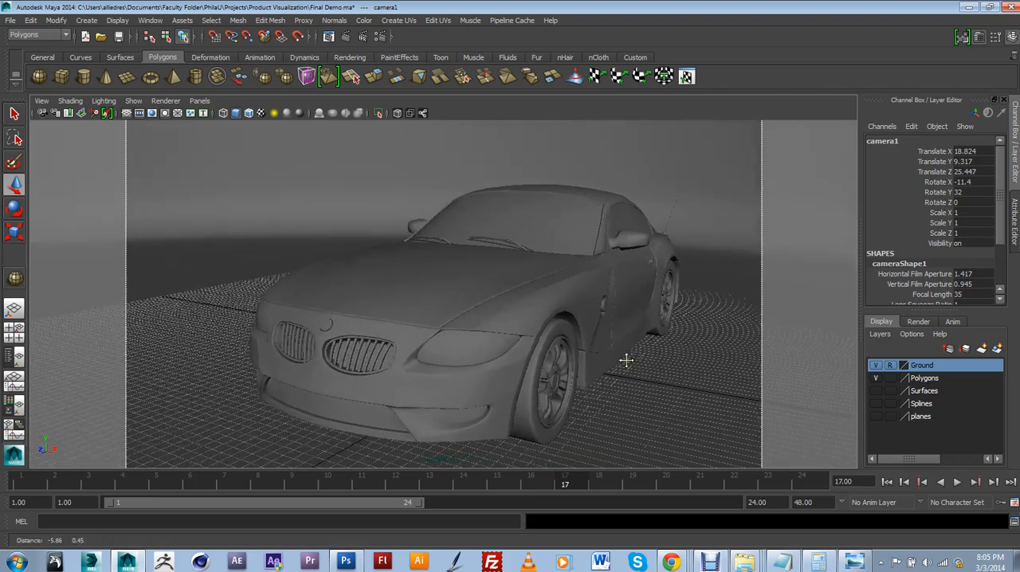
pyautogui.keyDown('alt'); pyautogui.moveTo(625, 359); pyautogui.dragTo(598, 357); pyautogui.keyUp('alt')
pyautogui.scroll(3, 602, 356)
pyautogui.scroll(-3, 601, 358)
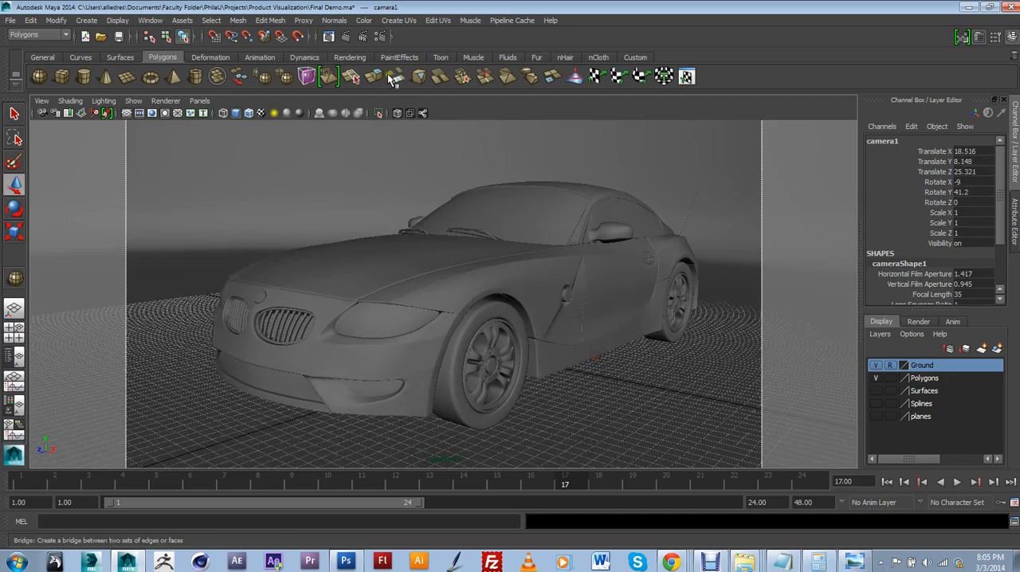
# Open the render settings and set the image size to the HD 1080 preset
pyautogui.click(380, 37)
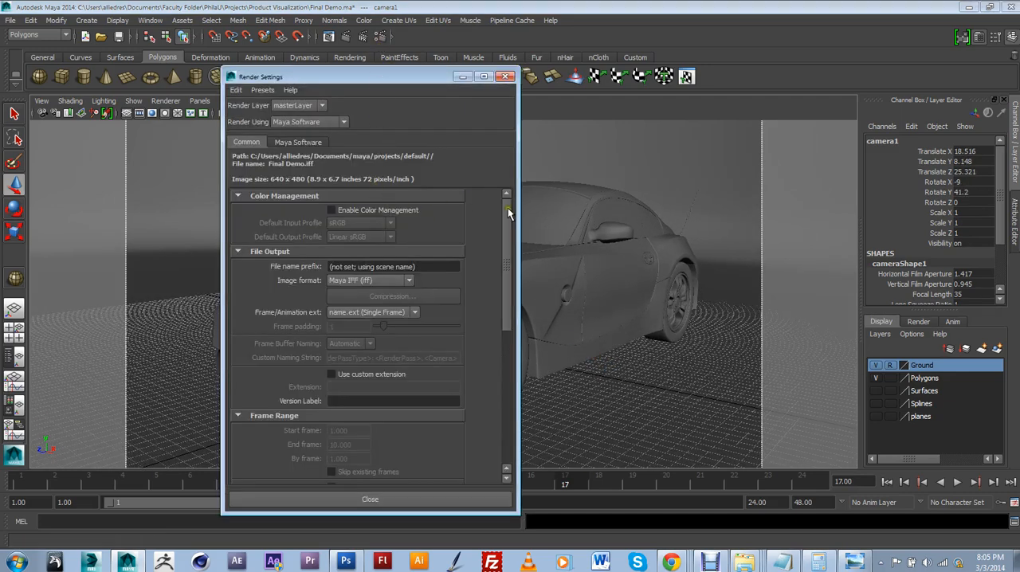
pyautogui.moveTo(510, 230); pyautogui.dragTo(510, 363)
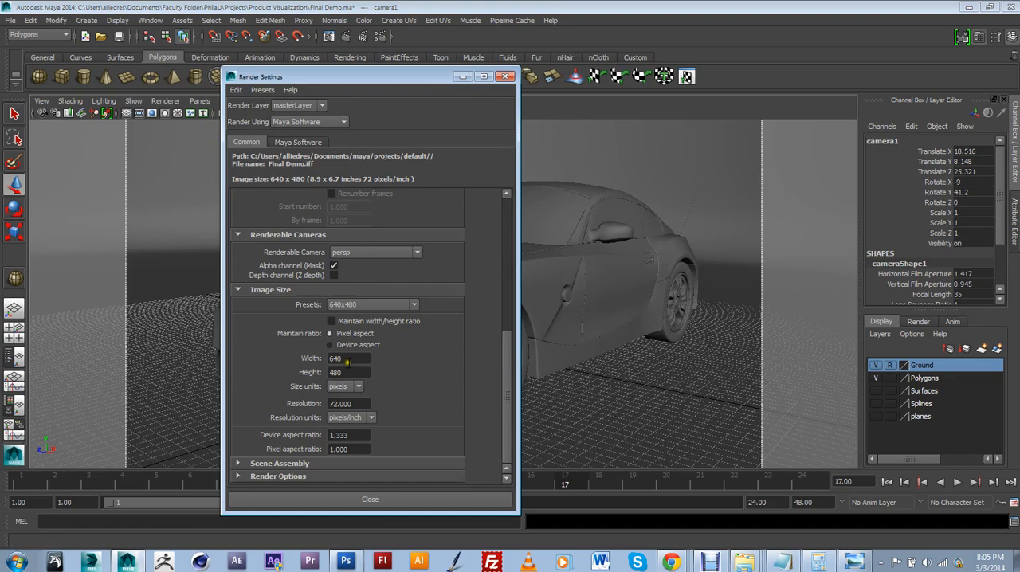
pyautogui.click(371, 304)
pyautogui.scroll(-3, 367, 370)
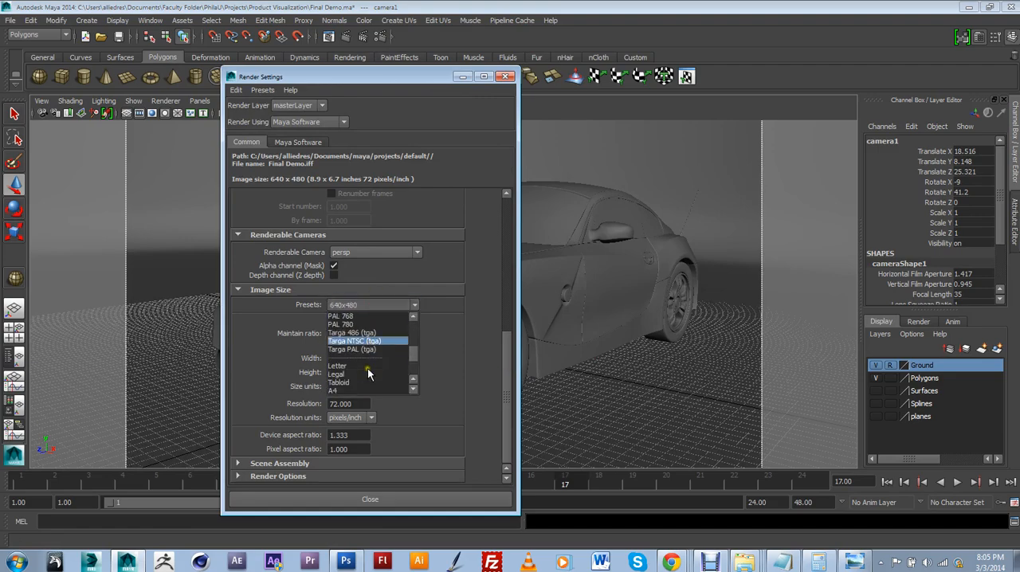
pyautogui.scroll(3, 368, 368)
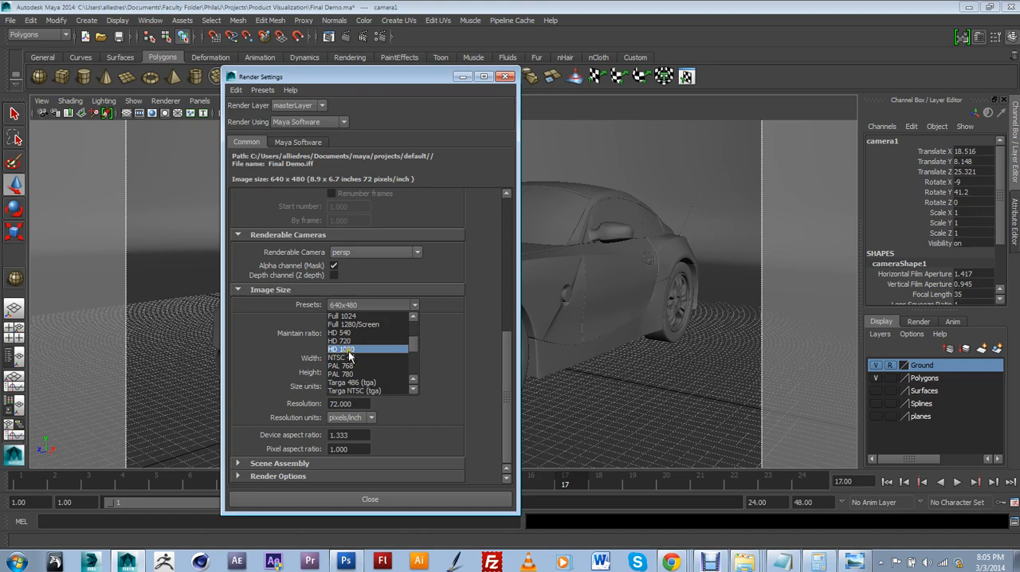
pyautogui.click(349, 350)
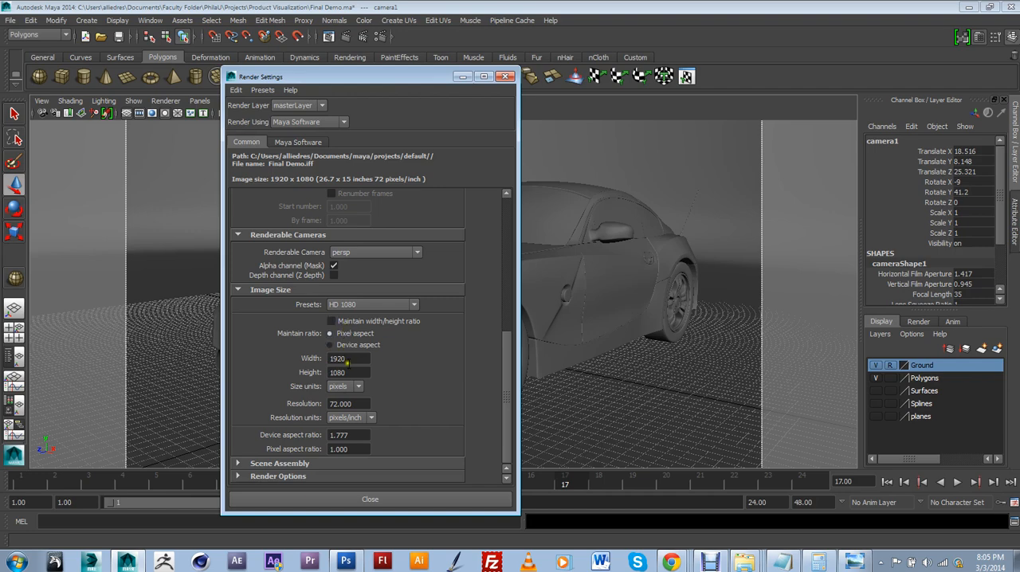
# Switch to Calculator to work out a smaller image size in the 1920 by 1080 proportion, and return to the render settings
pyautogui.click(815, 563)
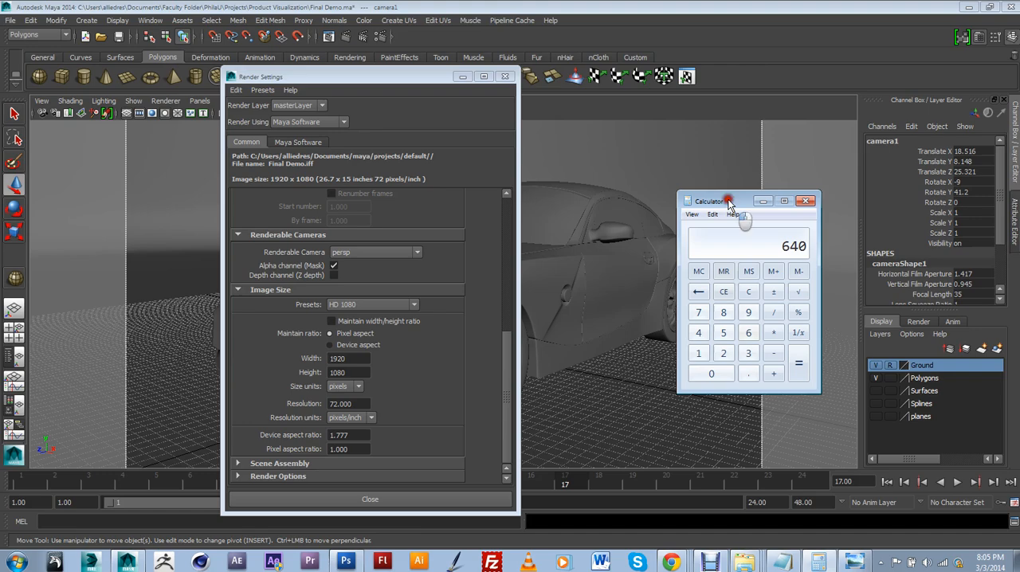
pyautogui.moveTo(730, 203); pyautogui.dragTo(1019, 227)
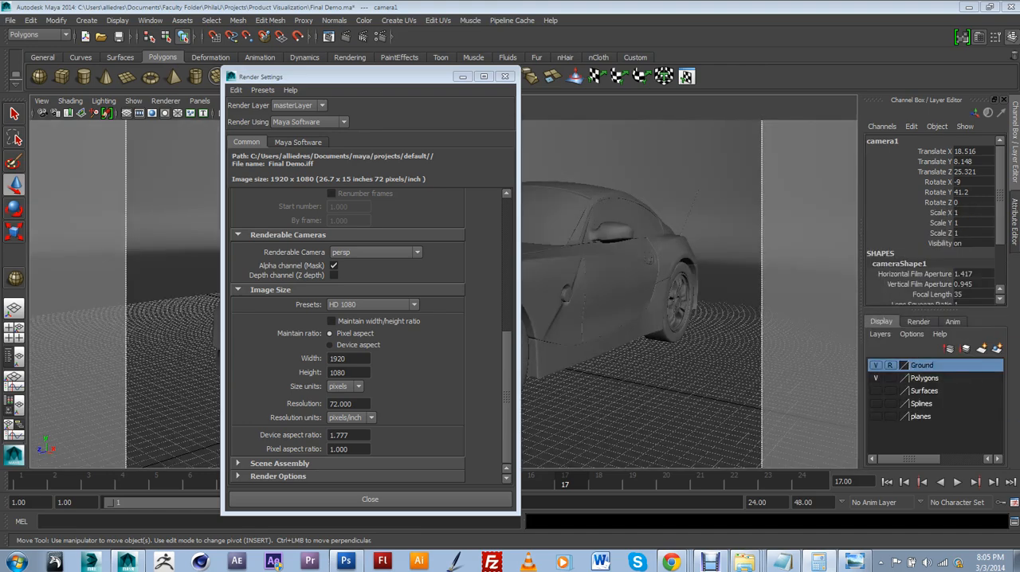
pyautogui.click(348, 362)
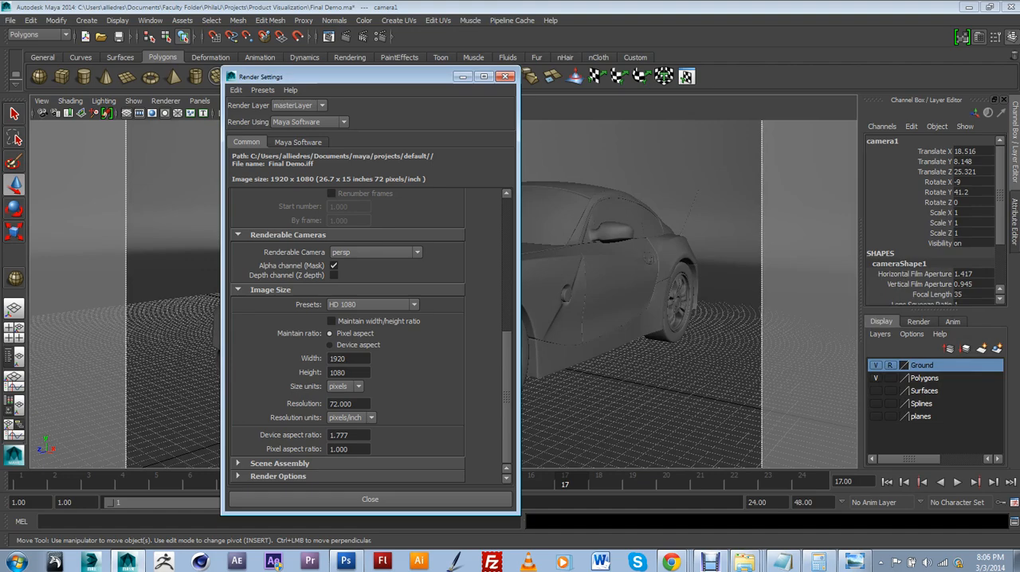
pyautogui.hotkey('alt', 'Tab')
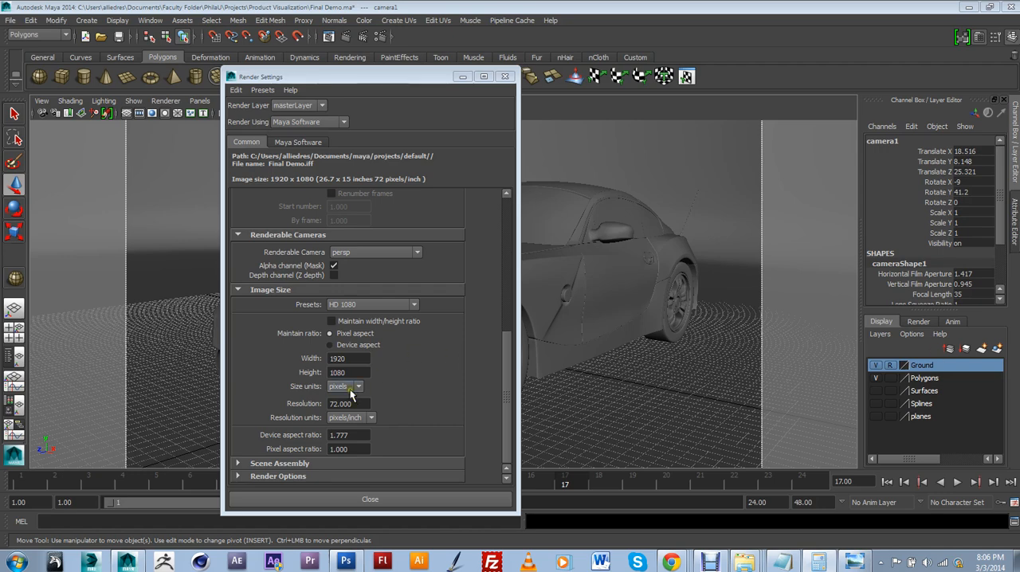
# Set the render image size to a width of 640 and a height of 360 pixels
pyautogui.doubleClick(358, 360)
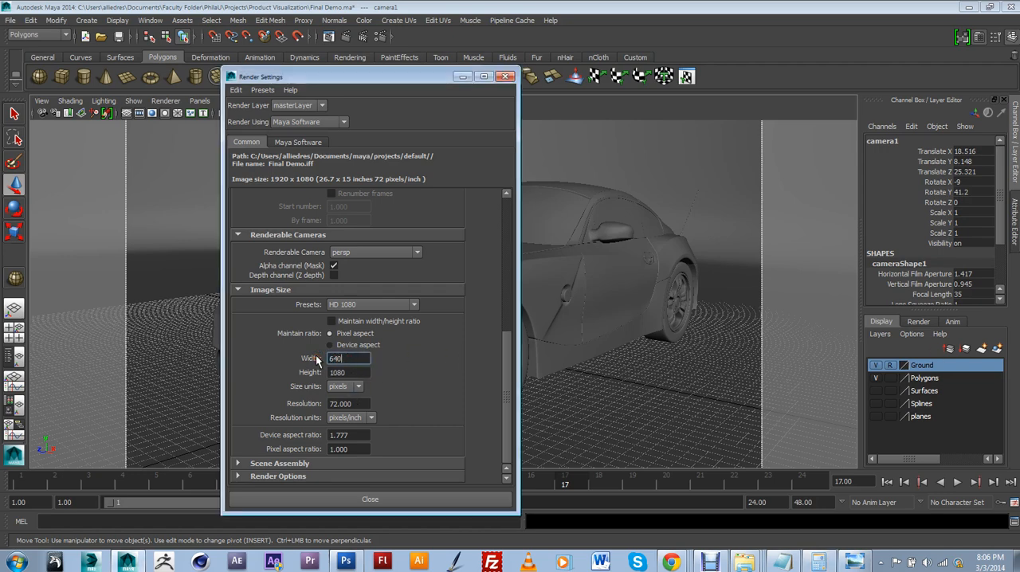
pyautogui.press('Return')
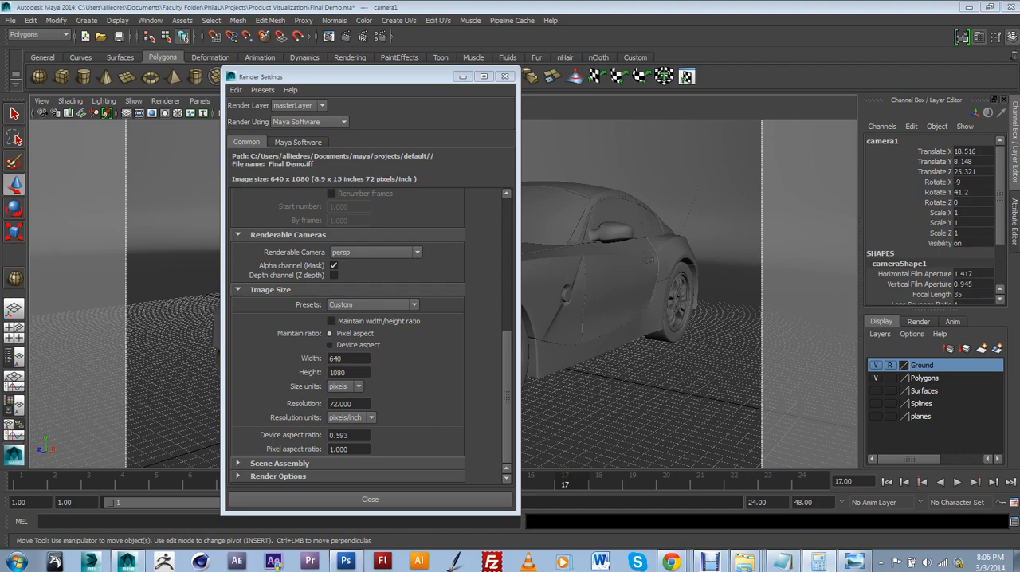
pyautogui.doubleClick(349, 373)
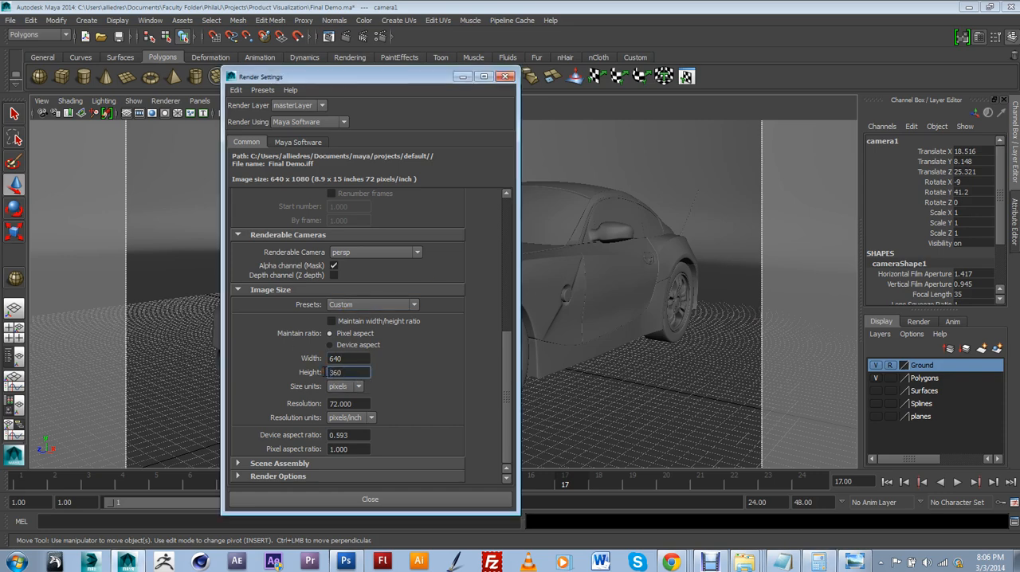
pyautogui.moveTo(438, 78); pyautogui.dragTo(396, 98)
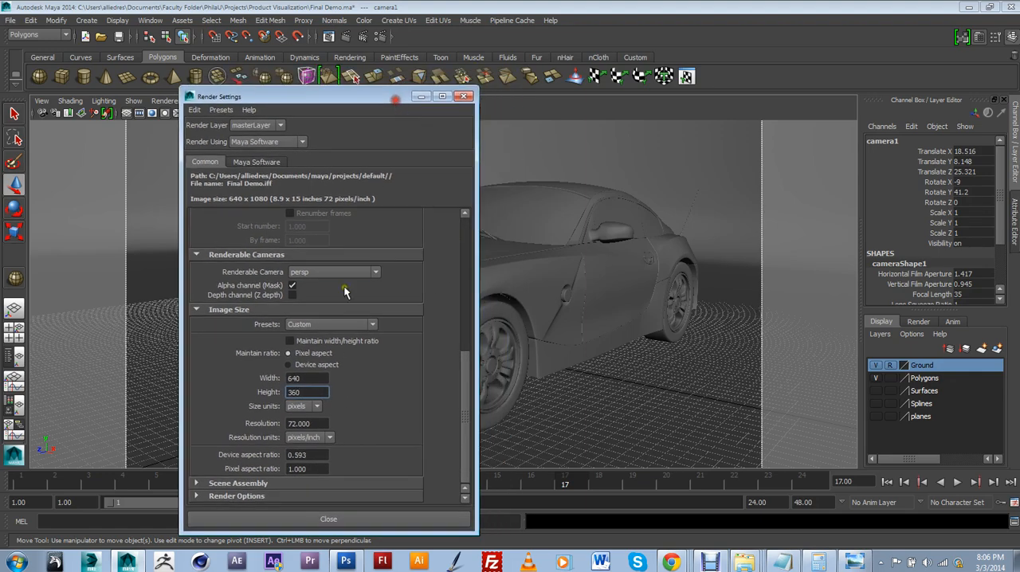
# Apply the image size, close the render settings, and orbit the camera to about -10.8 in X and 38 in Y around the car
pyautogui.press('Return')
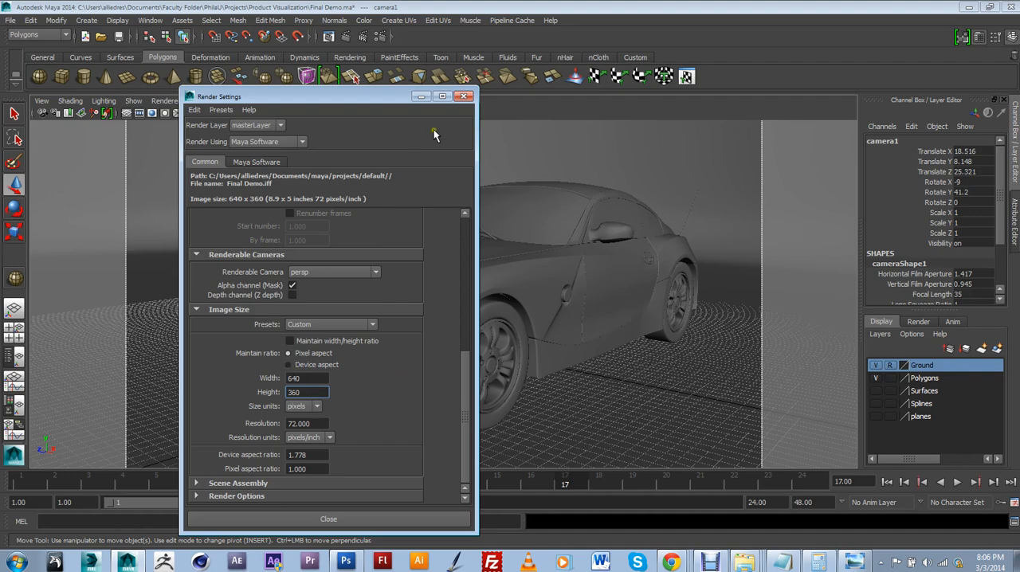
pyautogui.click(464, 96)
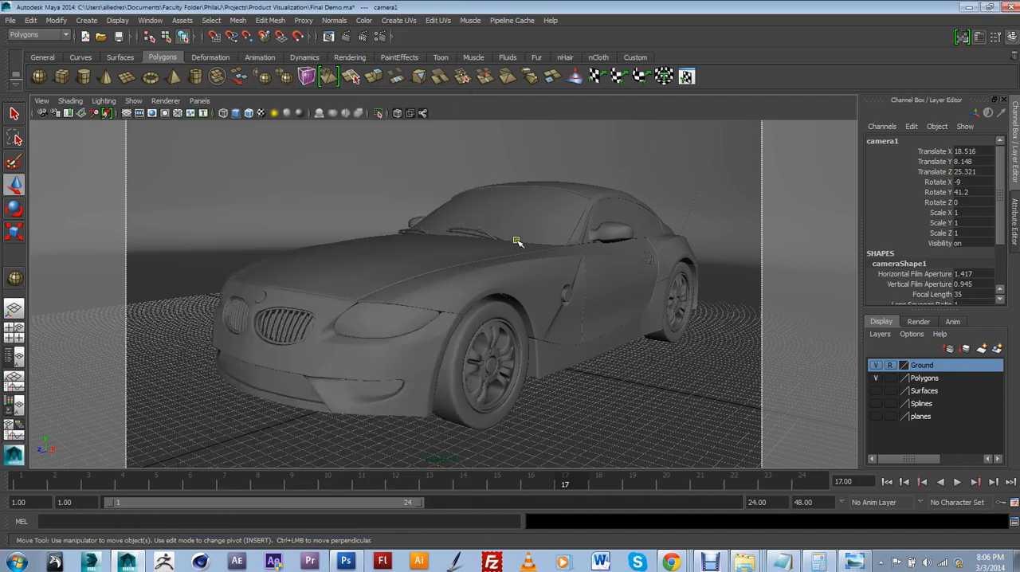
pyautogui.moveTo(517, 240)
pyautogui.keyDown('alt'); pyautogui.mouseDown()
pyautogui.moveTo(529, 239)
pyautogui.moveTo(519, 229)
pyautogui.moveTo(528, 234)
pyautogui.moveTo(496, 230)
pyautogui.moveTo(521, 230)
pyautogui.moveTo(506, 232)
pyautogui.moveTo(529, 244)
pyautogui.moveTo(518, 244)
pyautogui.mouseUp(); pyautogui.keyUp('alt')
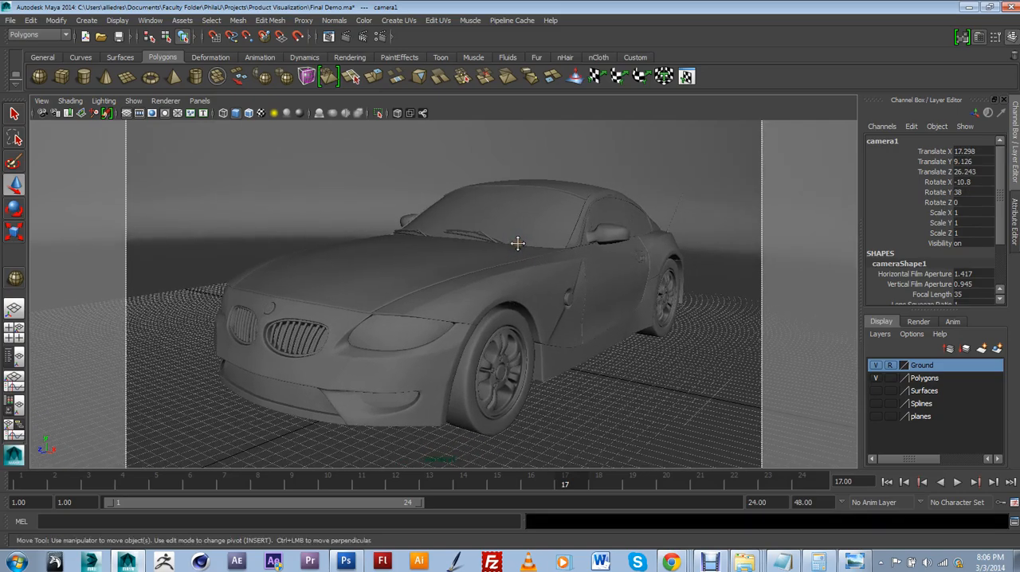
pyautogui.keyDown('alt'); pyautogui.moveTo(518, 243); pyautogui.dragTo(531, 251, button='middle'); pyautogui.keyUp('alt')
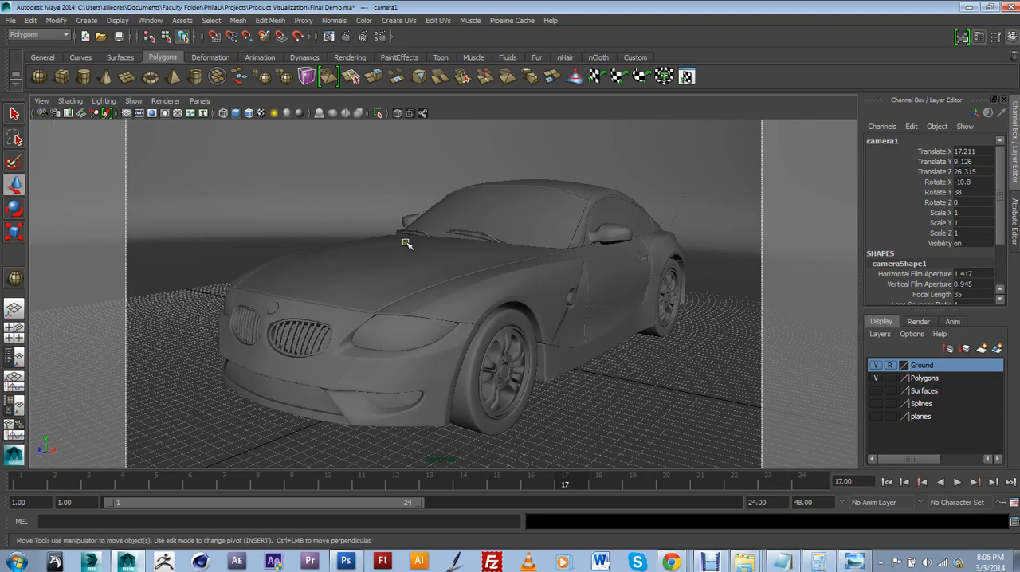
pyautogui.keyDown('alt'); pyautogui.moveTo(406, 244); pyautogui.dragTo(395, 241, button='middle'); pyautogui.keyUp('alt')
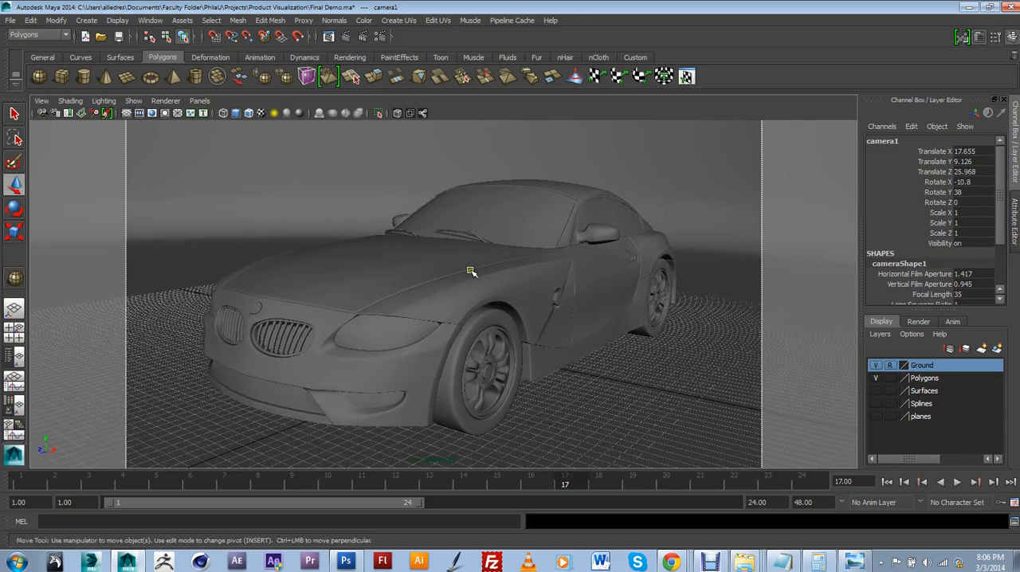
# Save the current camera1 view as a new bookmark
pyautogui.click(41, 101)
pyautogui.moveTo(82, 261)
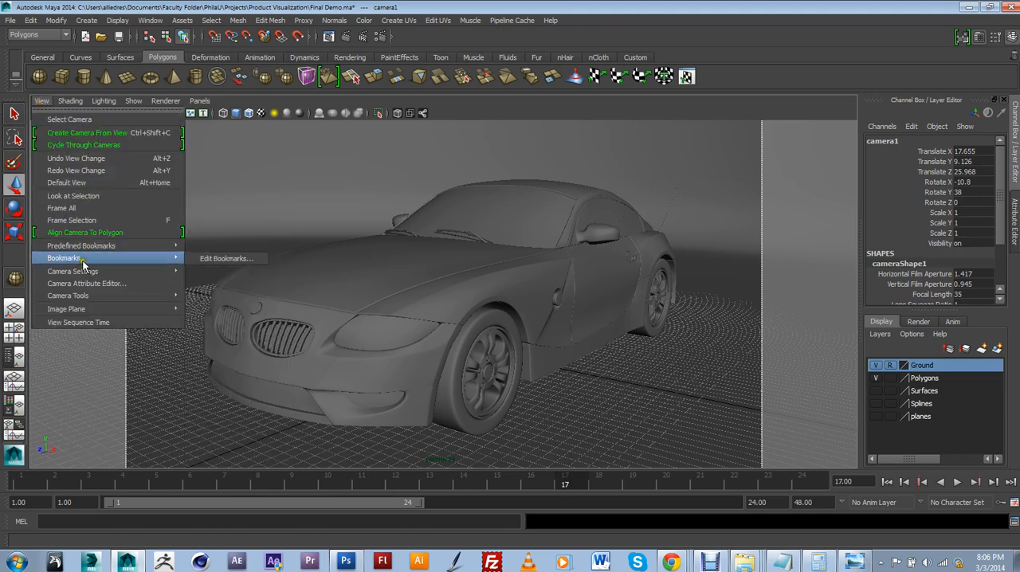
pyautogui.click(209, 259)
pyautogui.click(453, 381)
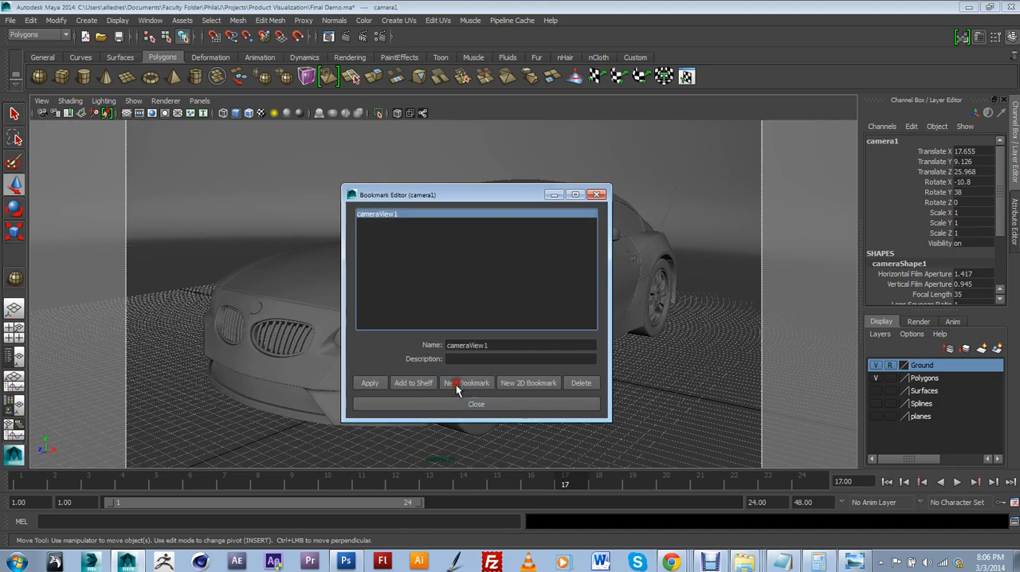
pyautogui.click(456, 402)
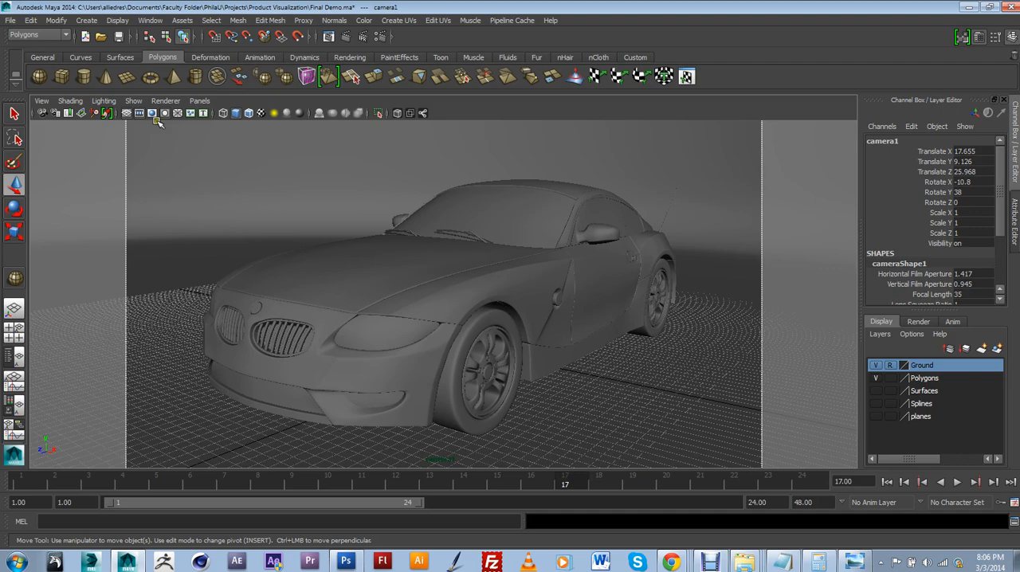
# Switch the viewport to the persp camera and put the large dome sphere on a new display layer
pyautogui.click(199, 101)
pyautogui.moveTo(263, 112)
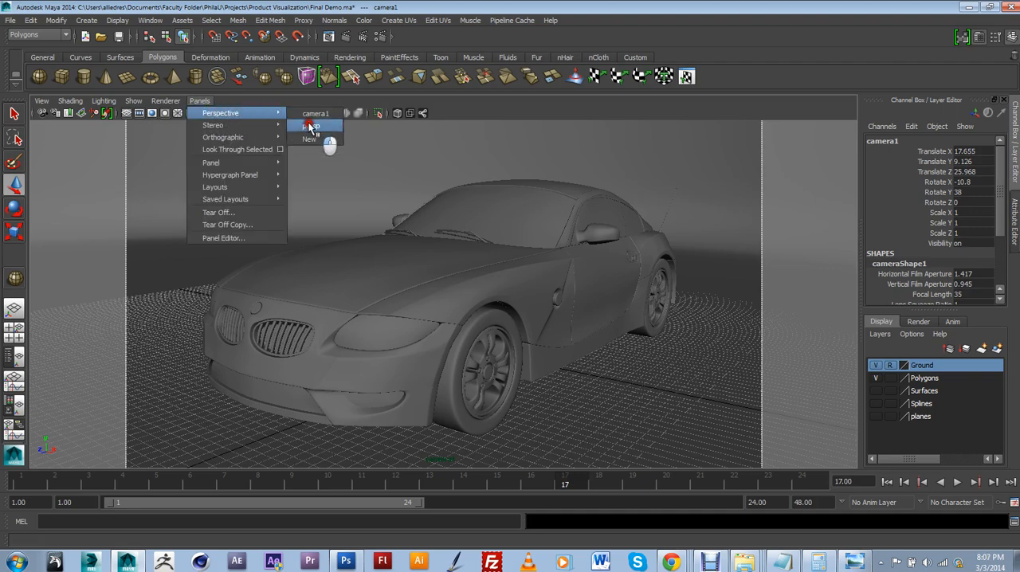
pyautogui.click(309, 126)
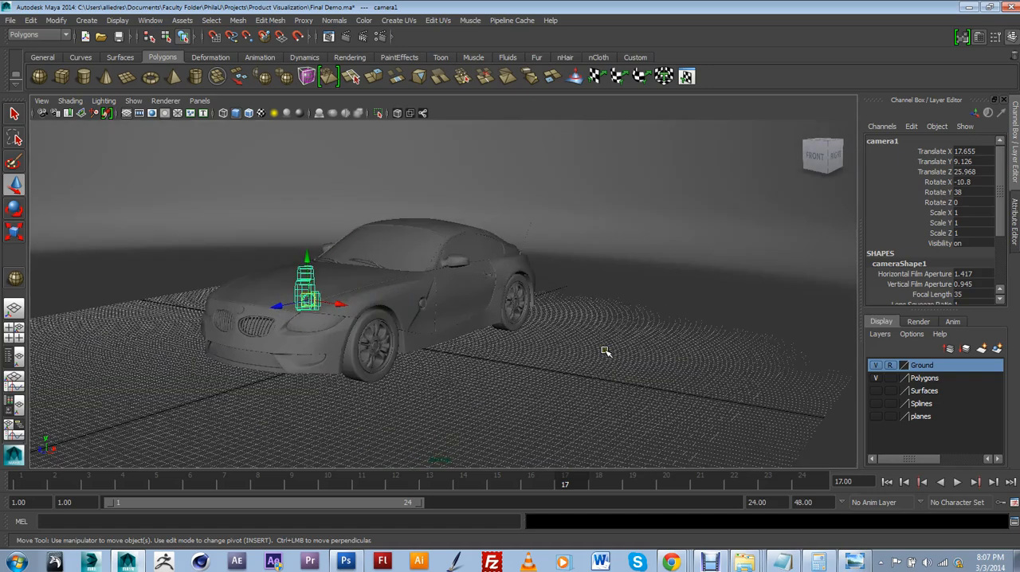
pyautogui.scroll(-6, 606, 352)
pyautogui.click(594, 171)
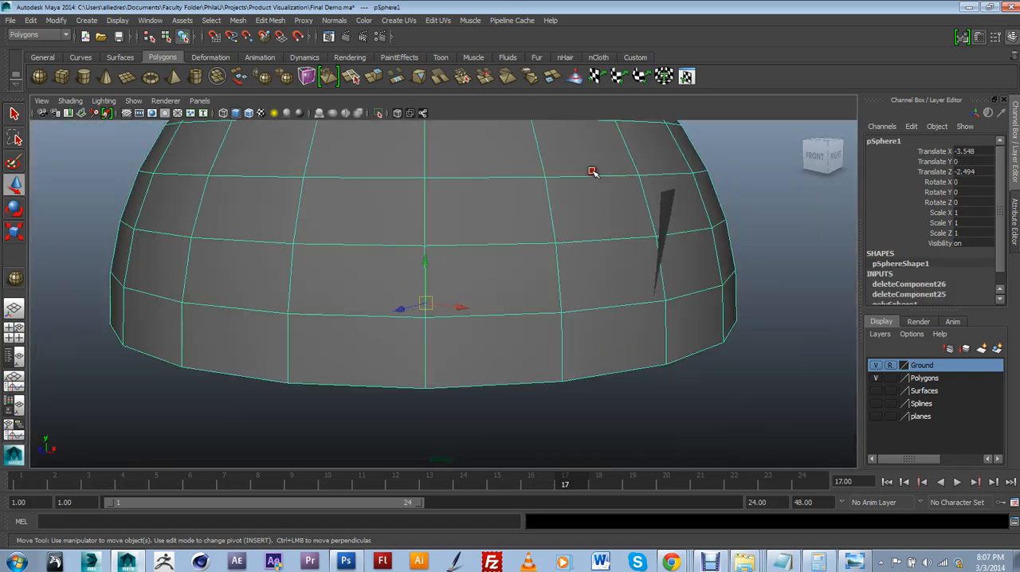
pyautogui.click(996, 349)
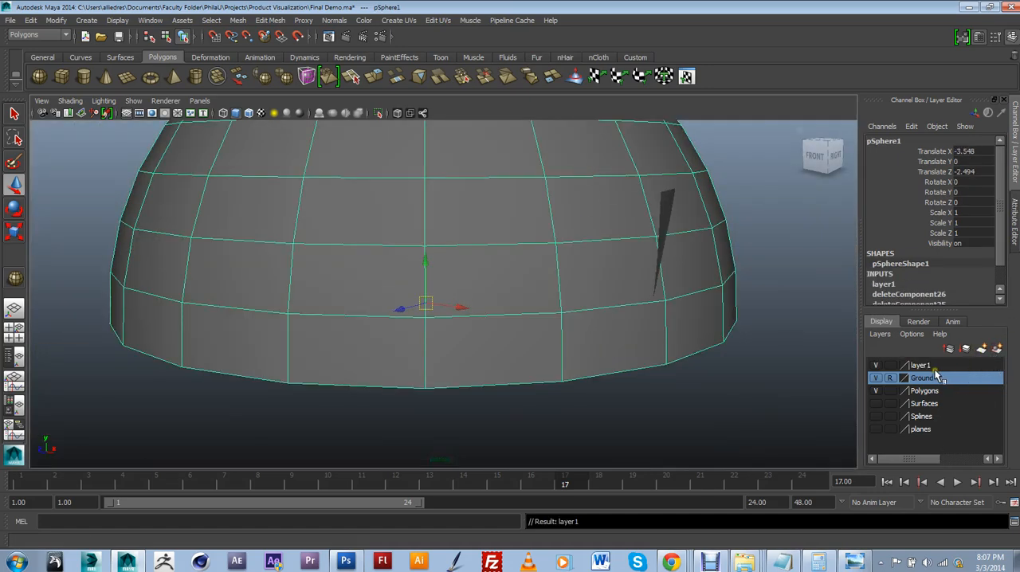
# Rename the dome's new display layer HDRIdome and deselect the dome
pyautogui.click(918, 365)
pyautogui.doubleClick(921, 367)
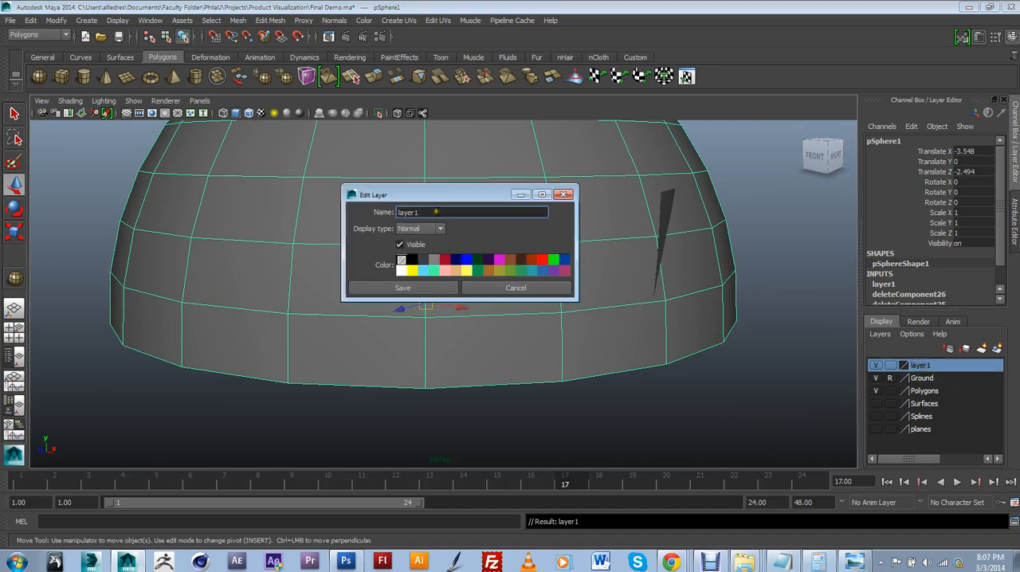
pyautogui.moveTo(436, 212); pyautogui.dragTo(366, 203)
pyautogui.click(392, 289)
pyautogui.click(523, 419)
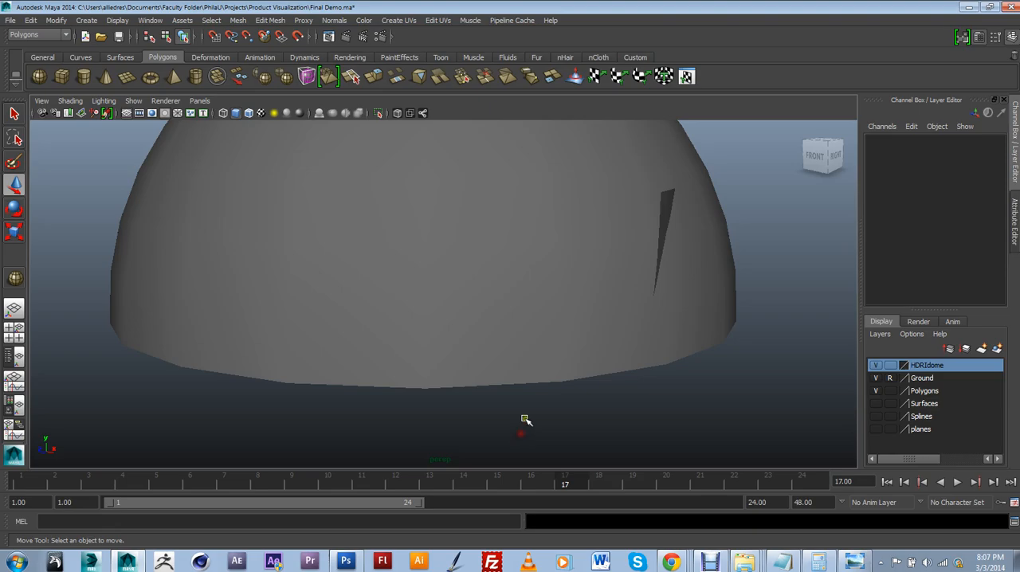
# Set the HDRIdome layer to reference so the dome cannot be selected around the car
pyautogui.keyDown('alt'); pyautogui.moveTo(524, 416); pyautogui.dragTo(481, 310); pyautogui.keyUp('alt')
pyautogui.scroll(3, 481, 311)
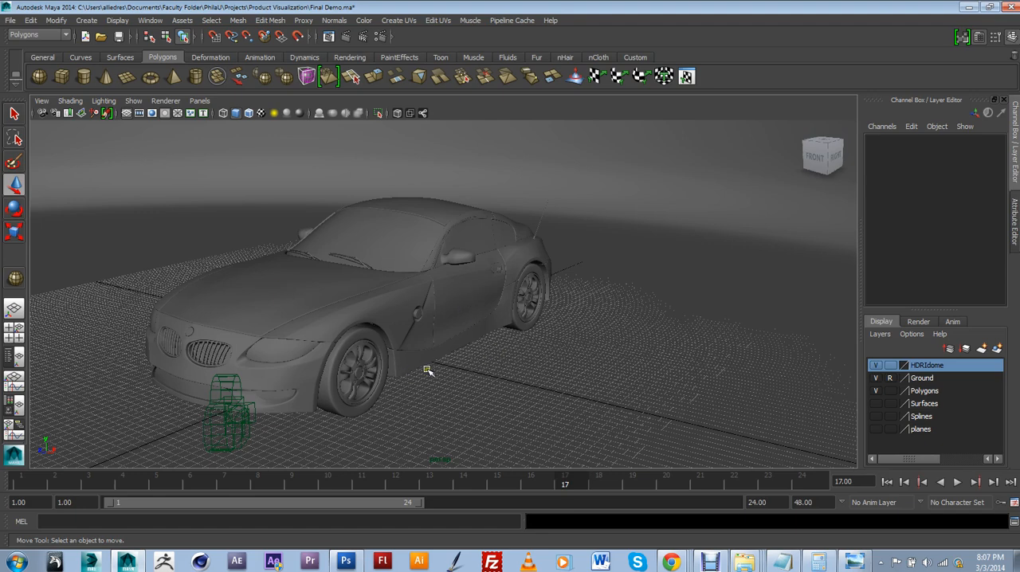
pyautogui.click(890, 365)
pyautogui.keyDown('alt'); pyautogui.moveTo(476, 337); pyautogui.dragTo(508, 344); pyautogui.keyUp('alt')
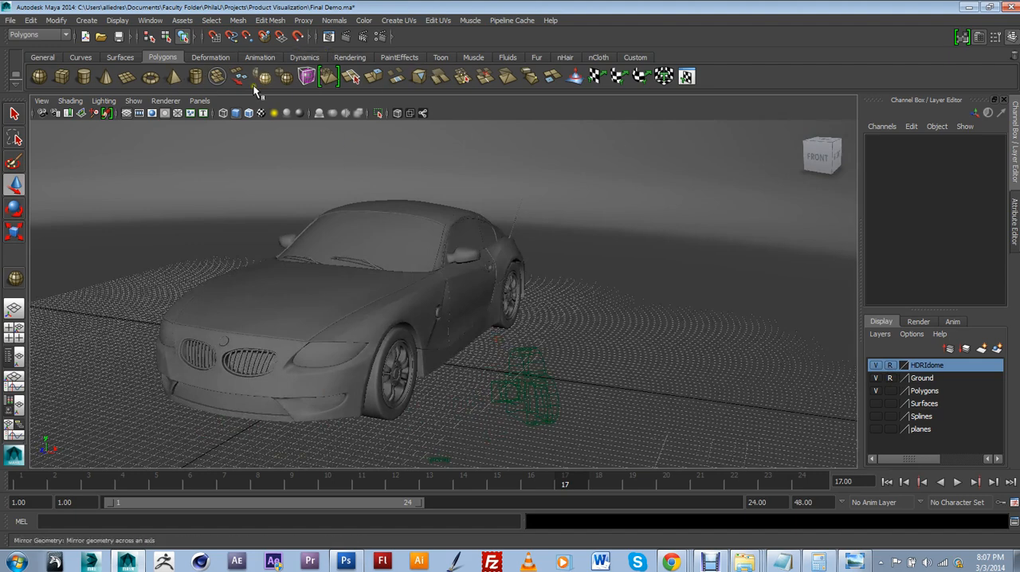
# Look through camera1 again and render the current frame with Maya Software
pyautogui.click(199, 101)
pyautogui.moveTo(279, 109)
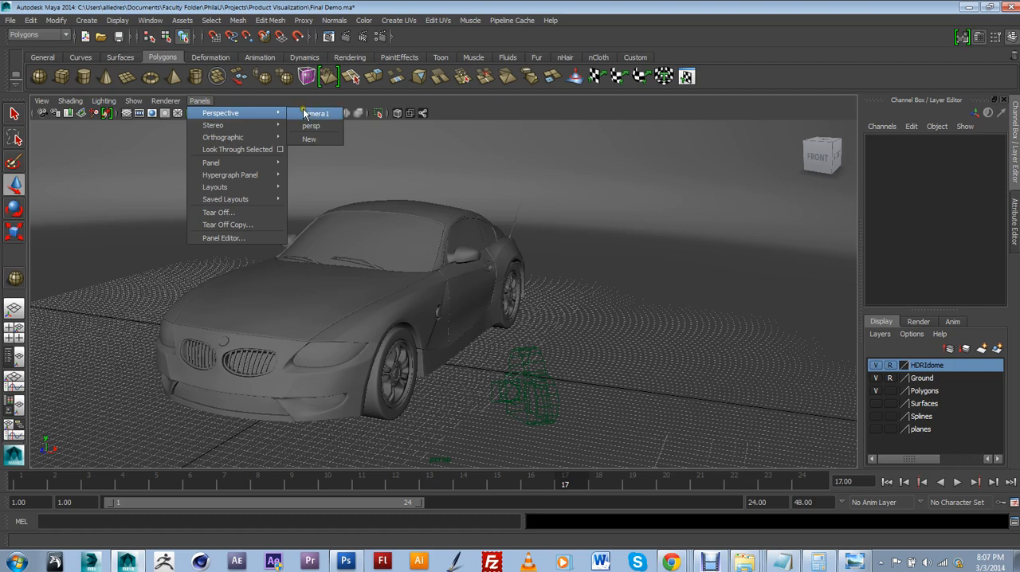
pyautogui.click(315, 113)
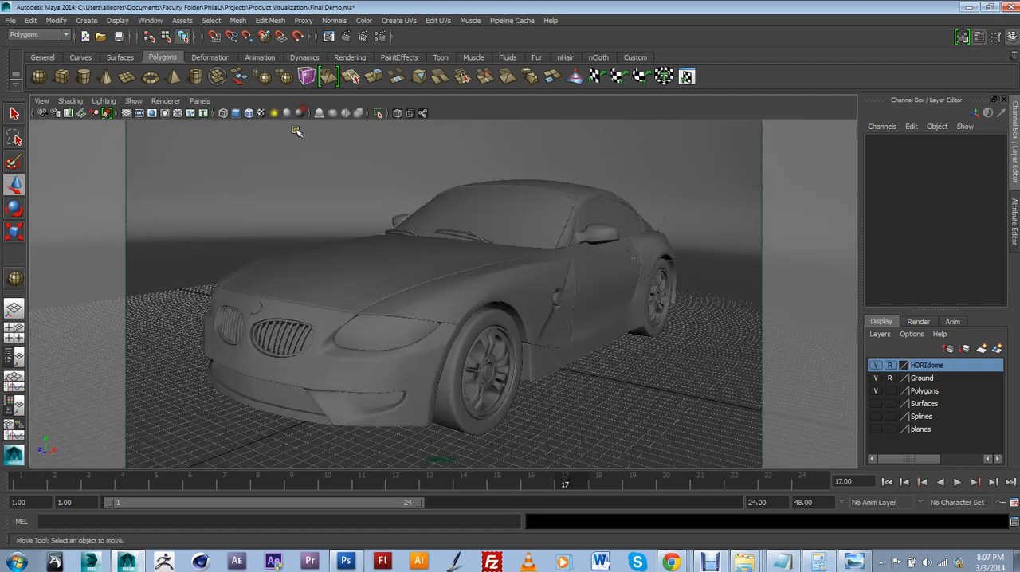
pyautogui.click(346, 36)
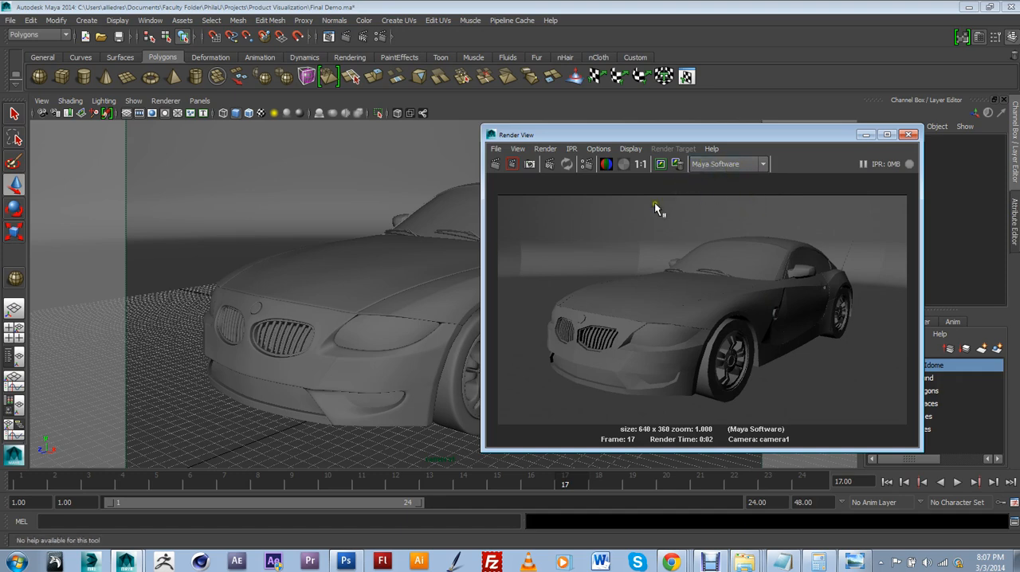
# Compare the rendered car with the camera1 viewport, repositioning the render window to see both
pyautogui.click(323, 373)
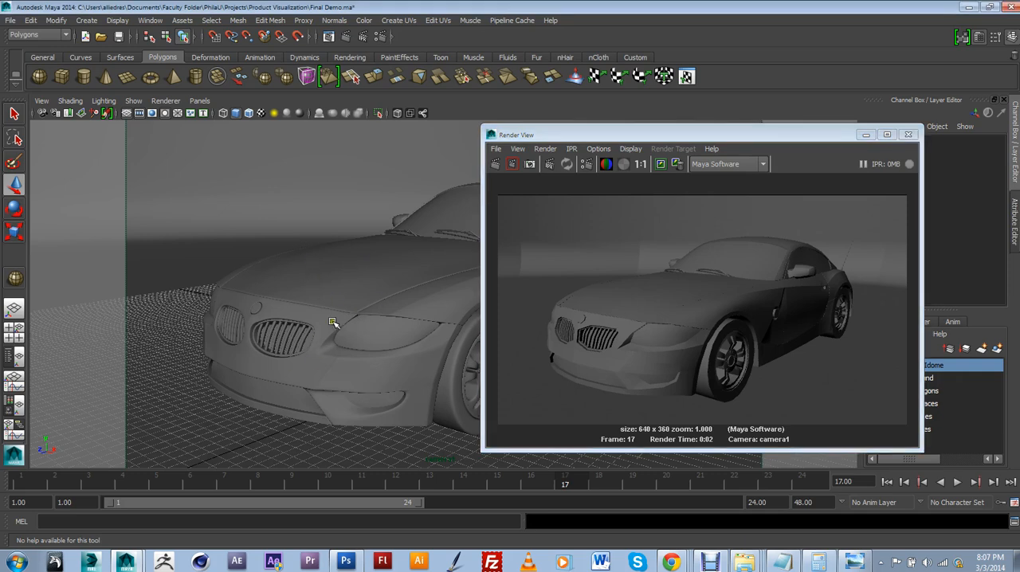
pyautogui.click(579, 334)
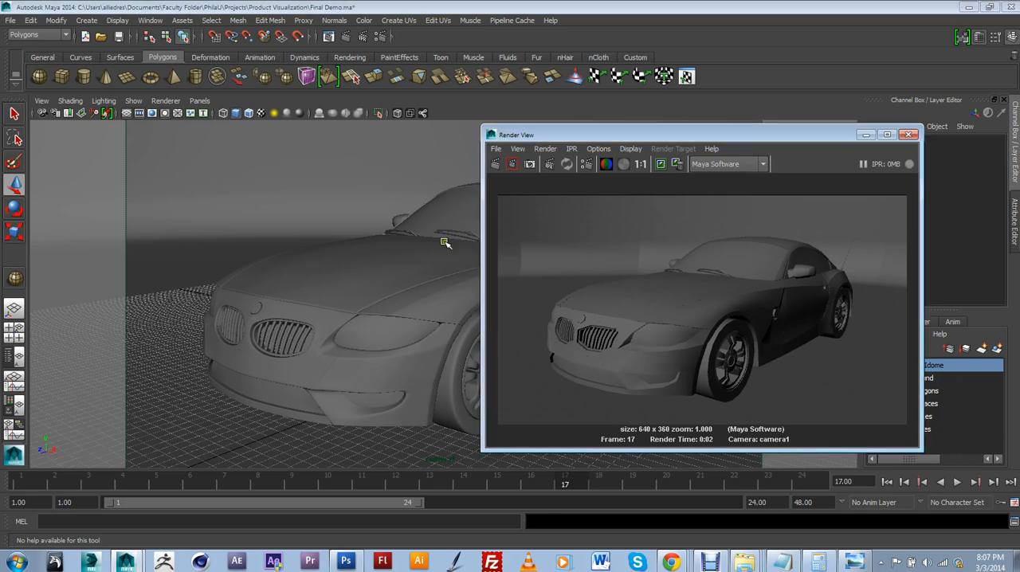
pyautogui.moveTo(582, 136); pyautogui.dragTo(593, 126)
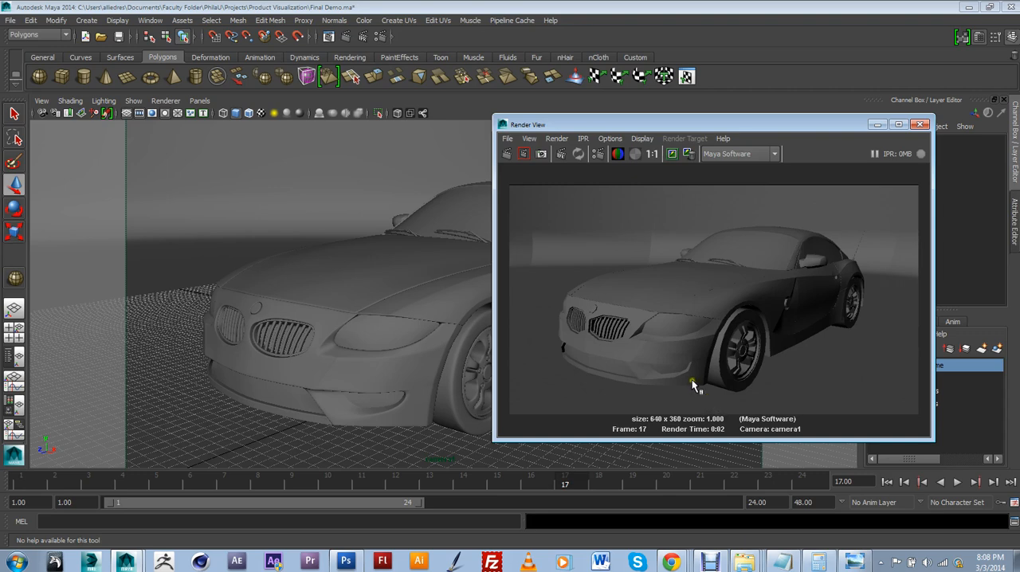
pyautogui.click(340, 304)
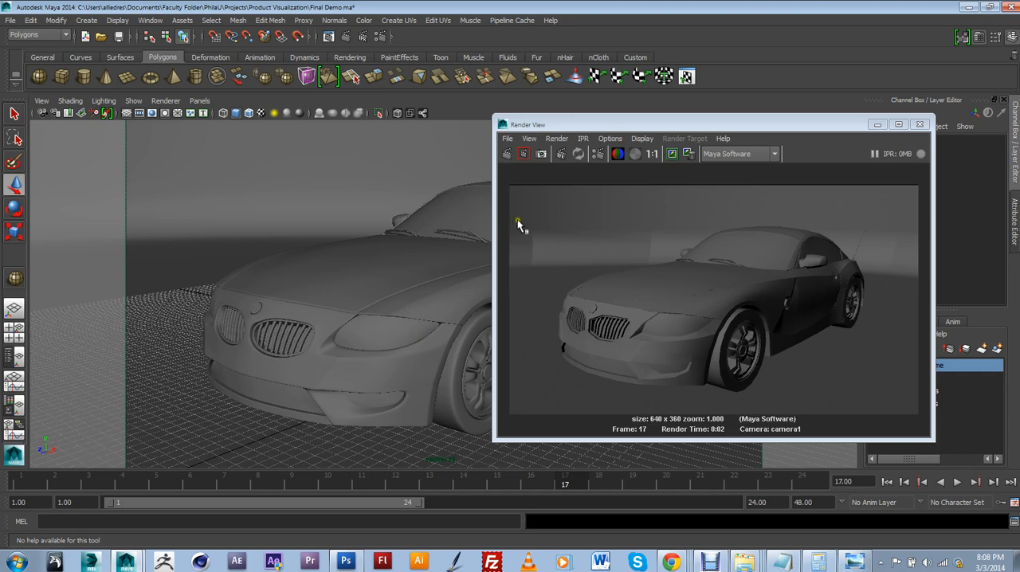
pyautogui.moveTo(708, 124); pyautogui.dragTo(771, 110)
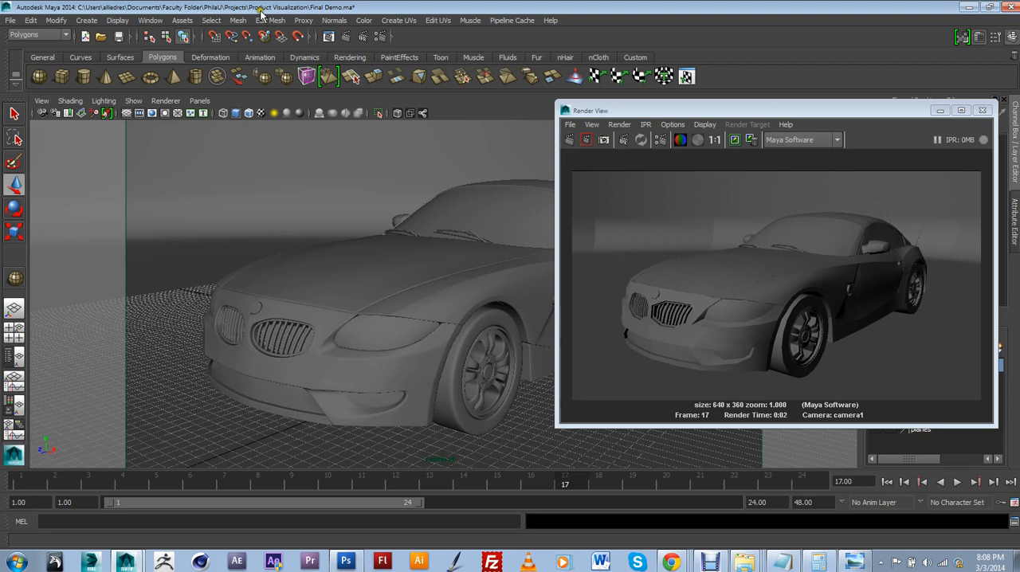
pyautogui.click(238, 21)
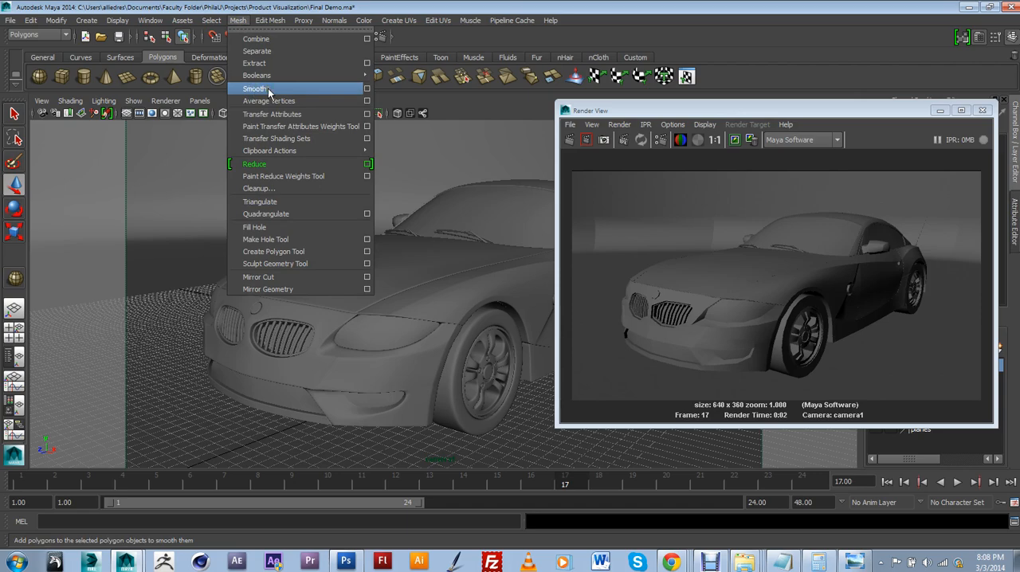
pyautogui.click(668, 110)
pyautogui.moveTo(664, 111); pyautogui.dragTo(602, 123)
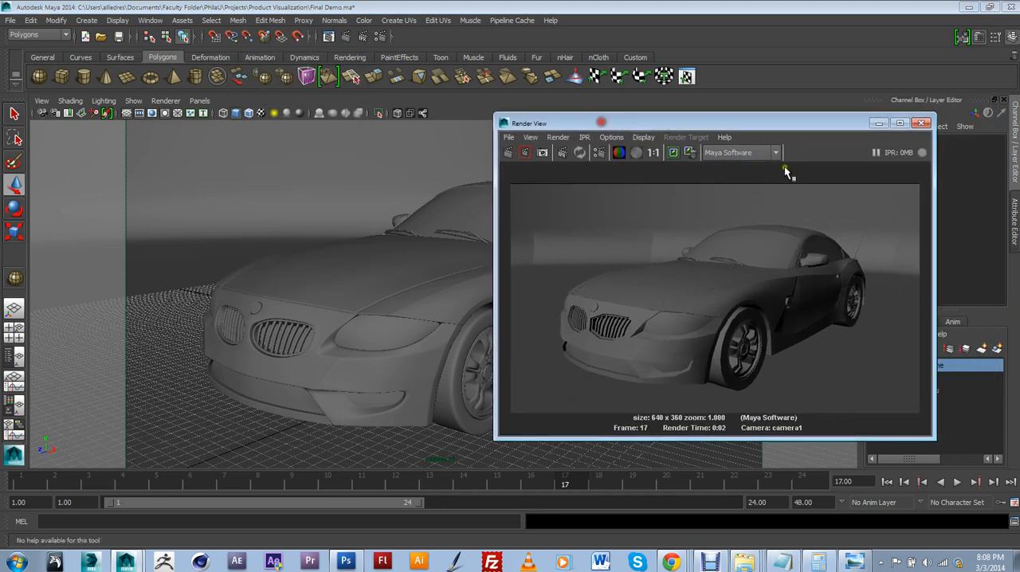
# Switch the renderer to mental ray, render the camera1 frame again, and move the render window clear of the layer list
pyautogui.click(743, 153)
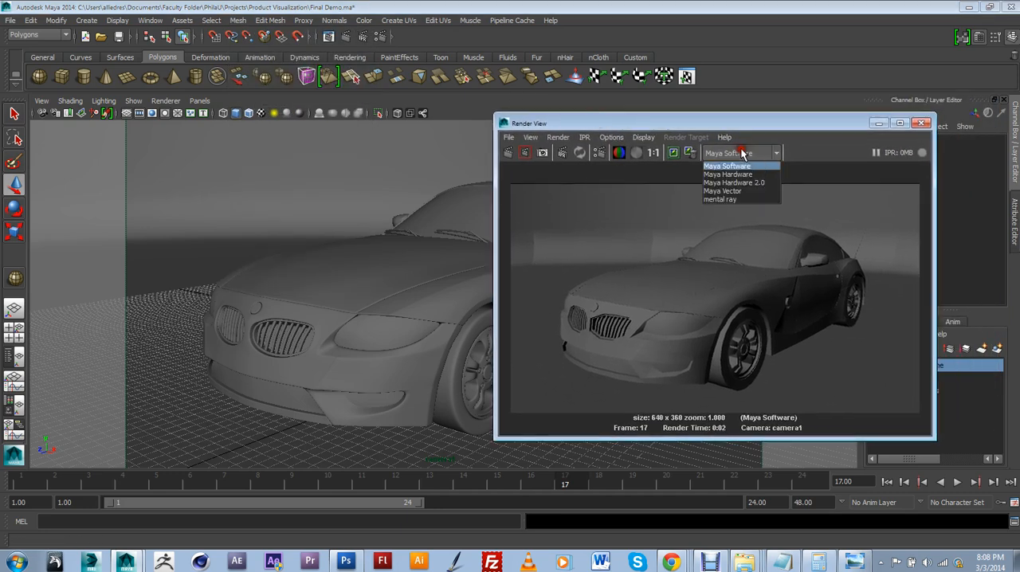
pyautogui.click(734, 199)
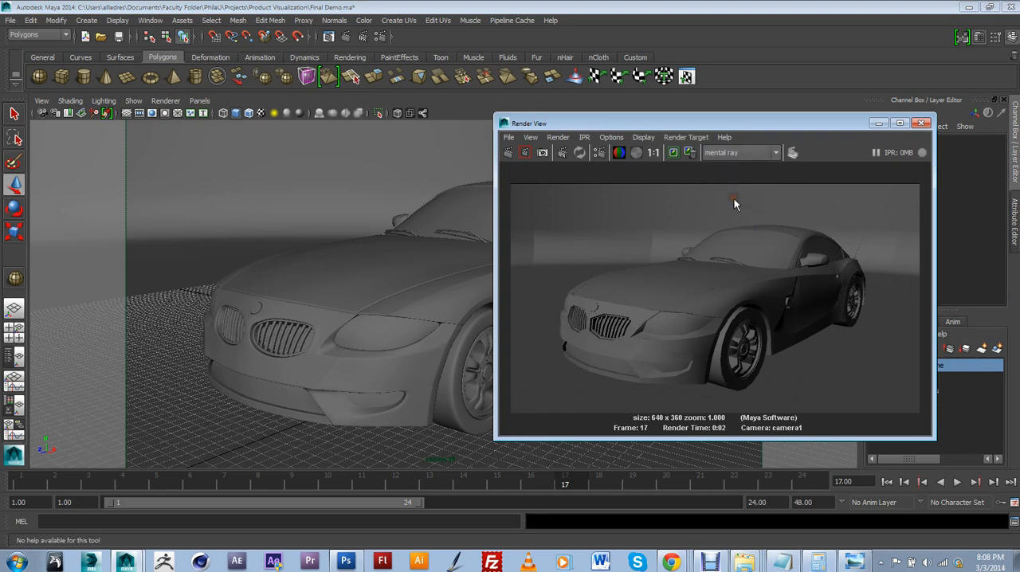
pyautogui.click(509, 150)
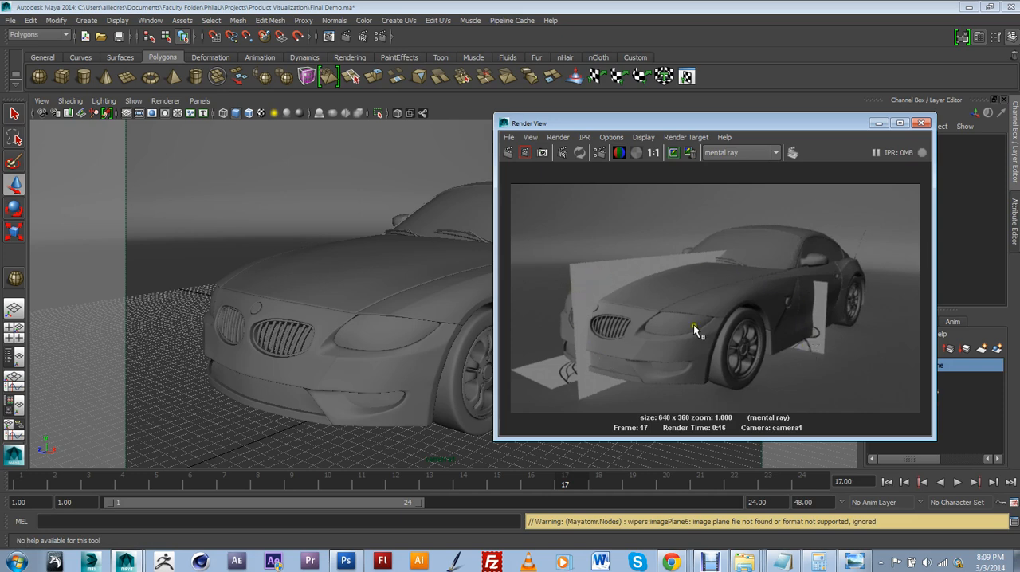
pyautogui.moveTo(849, 130); pyautogui.dragTo(678, 127)
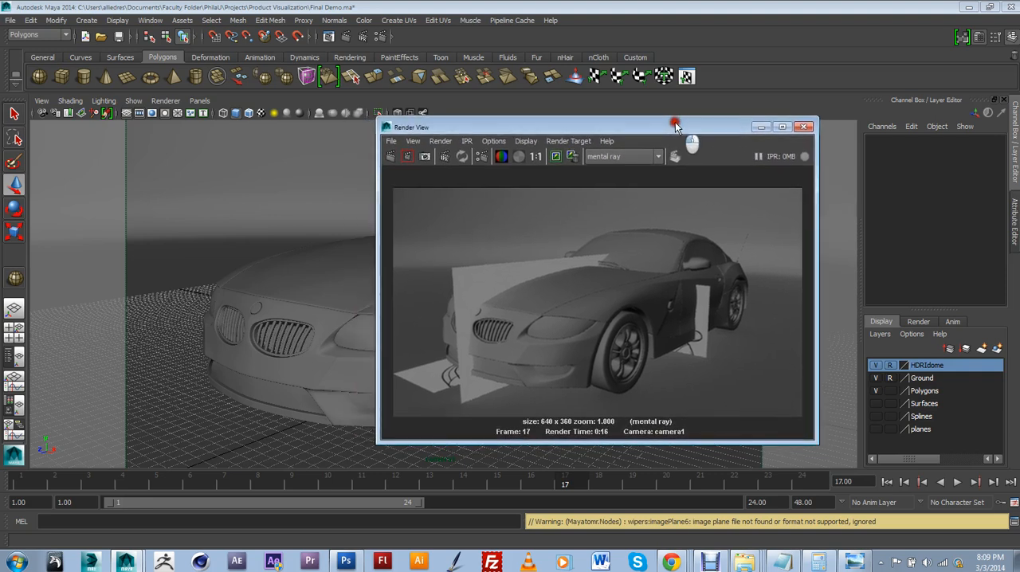
# Open the Hypershade and display the scene's cameras and image planes
pyautogui.click(151, 20)
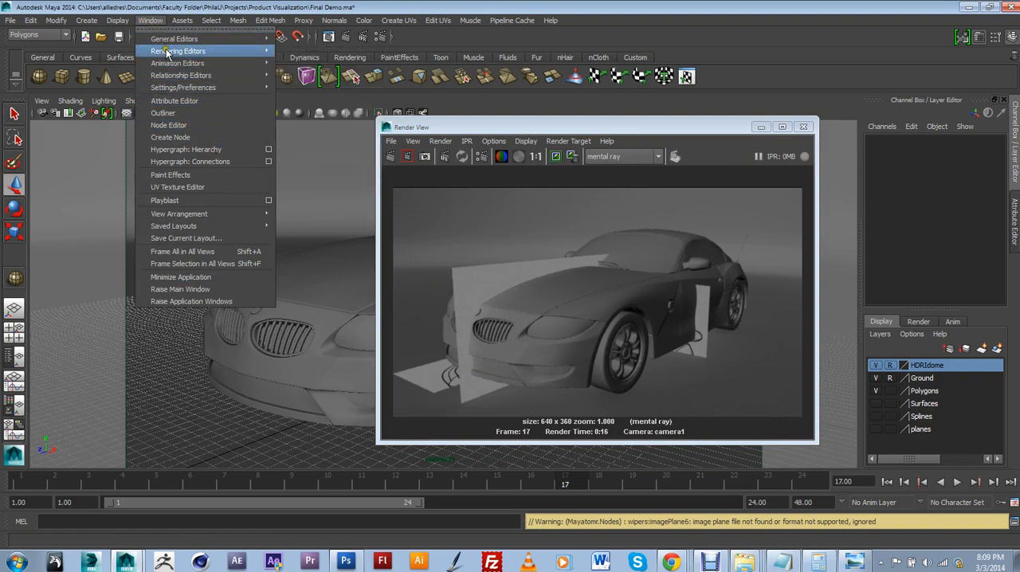
pyautogui.moveTo(182, 57)
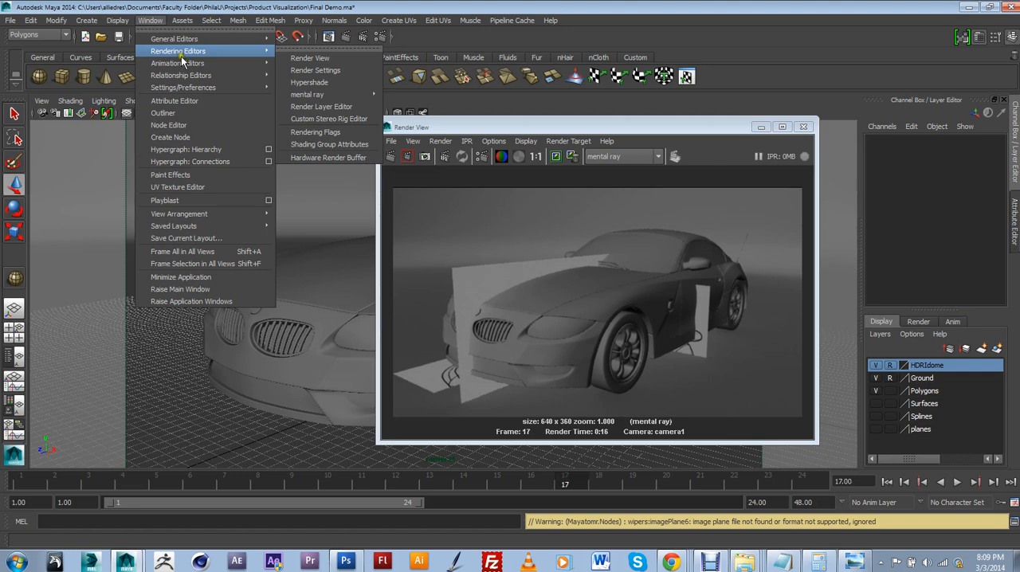
pyautogui.click(308, 82)
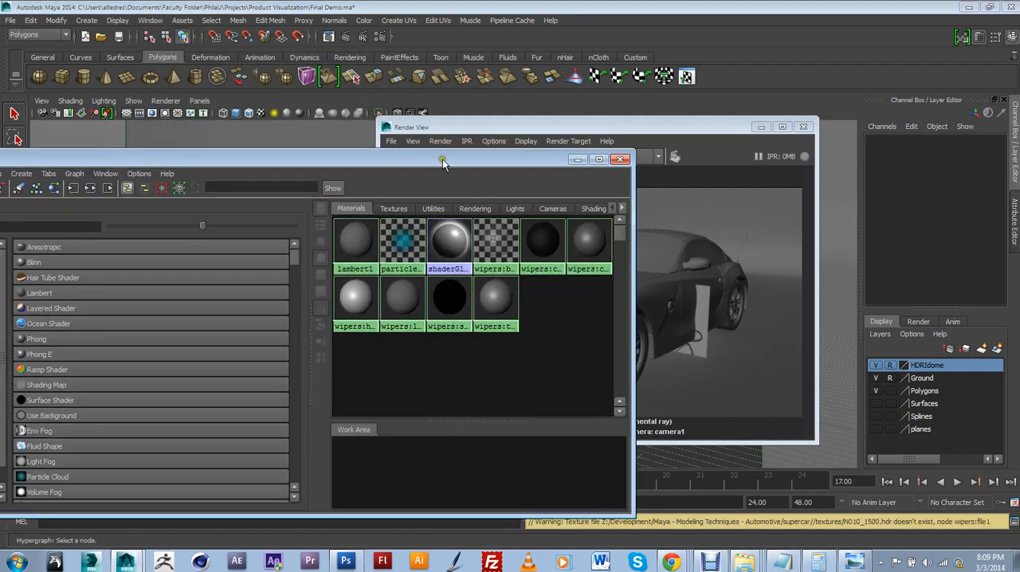
pyautogui.moveTo(444, 163); pyautogui.dragTo(549, 118)
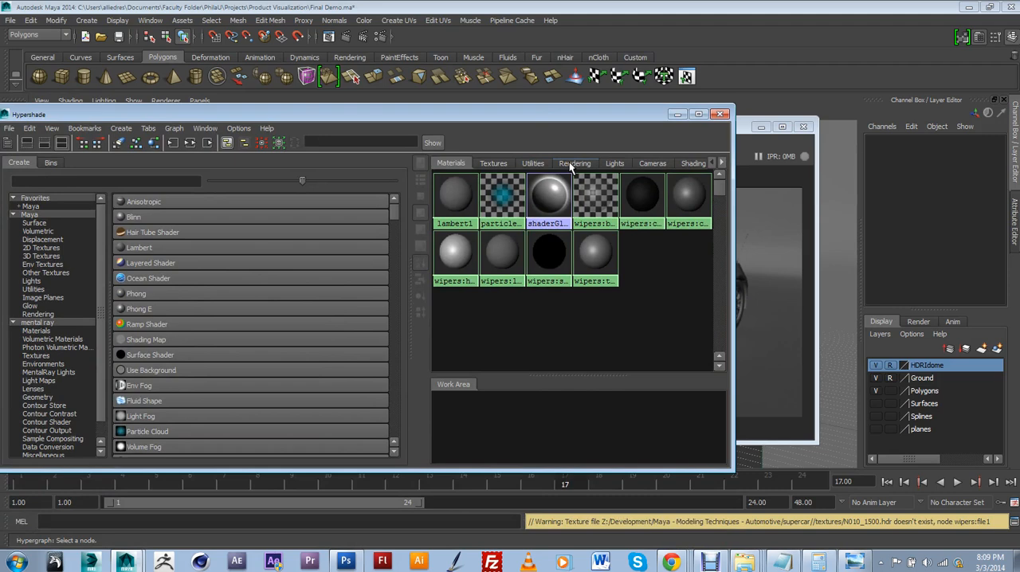
pyautogui.click(638, 167)
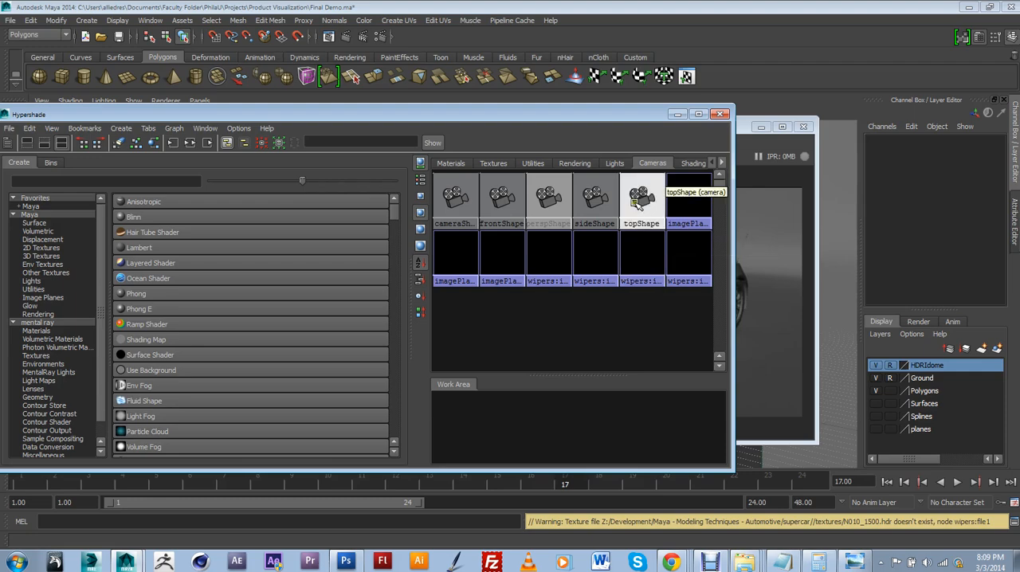
# Delete all the image planes, including the wipers ones, from the Hypershade's camera nodes, leaving only the cameras
pyautogui.moveTo(600, 115); pyautogui.dragTo(594, 172)
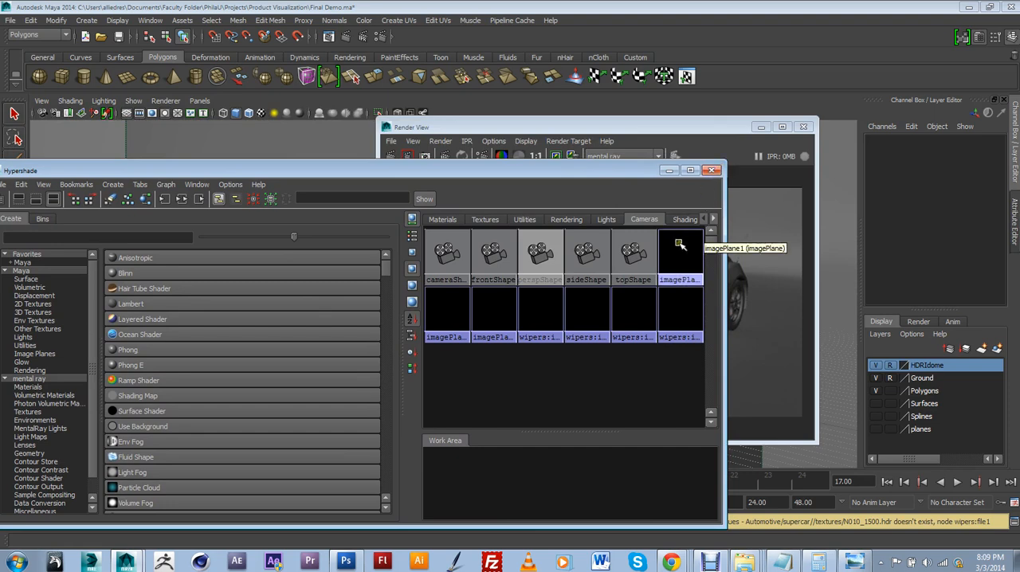
pyautogui.click(679, 269)
pyautogui.press('Delete')
pyautogui.press('Delete')
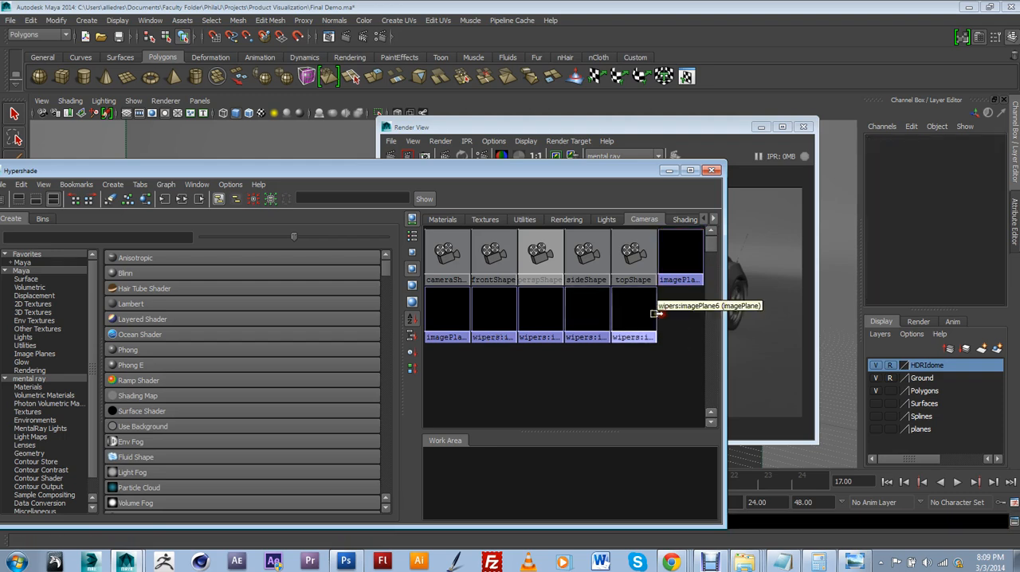
pyautogui.click(641, 313)
pyautogui.press('Delete')
pyautogui.click(593, 315)
pyautogui.press('Delete')
pyautogui.click(546, 315)
pyautogui.press('Delete')
pyautogui.click(500, 316)
pyautogui.press('Delete')
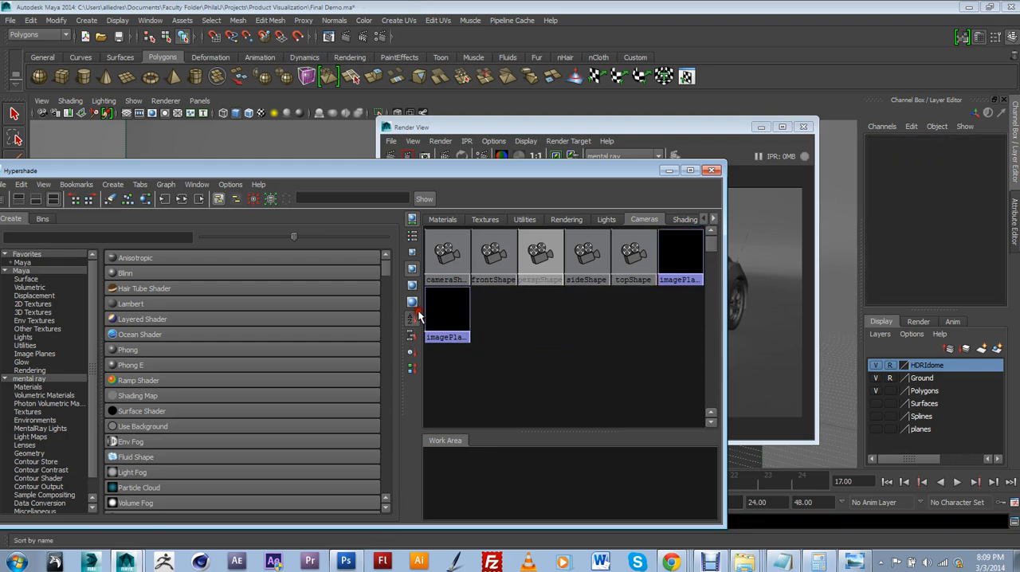
pyautogui.click(440, 309)
pyautogui.press('Delete')
pyautogui.click(679, 254)
pyautogui.press('Delete')
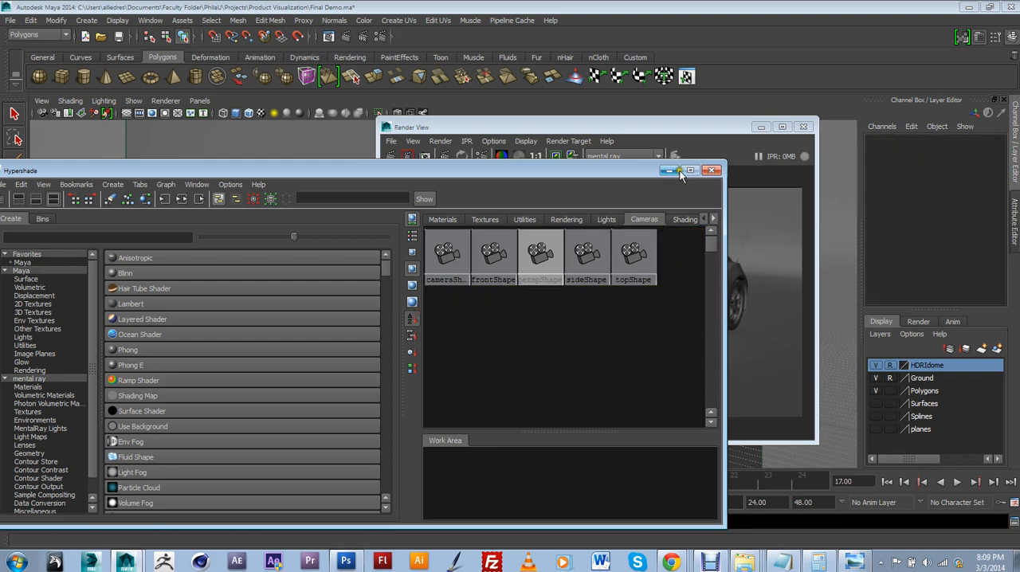
# Close the Hypershade and render the camera1 frame again with mental ray
pyautogui.moveTo(625, 172); pyautogui.dragTo(573, 187)
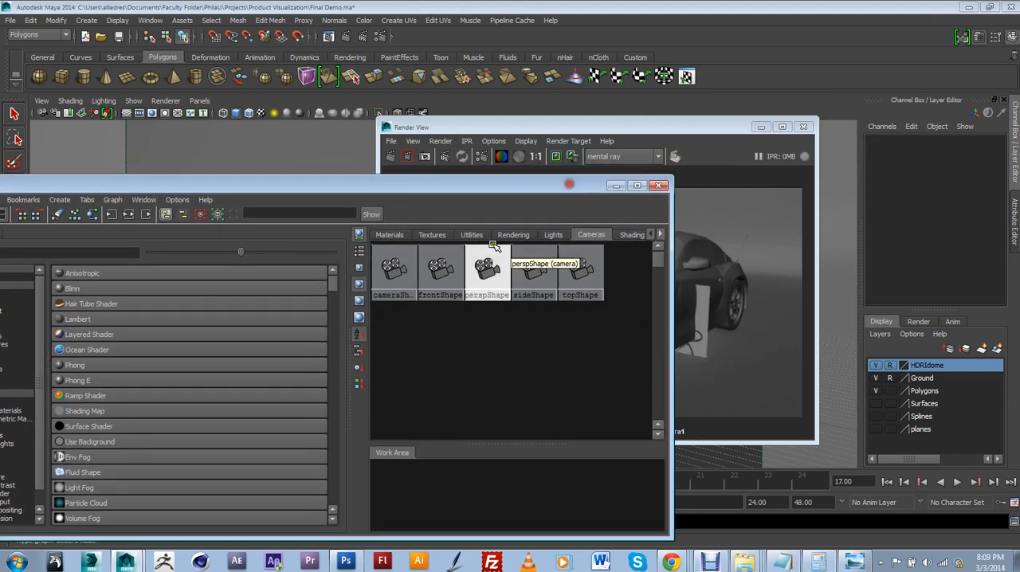
pyautogui.click(658, 186)
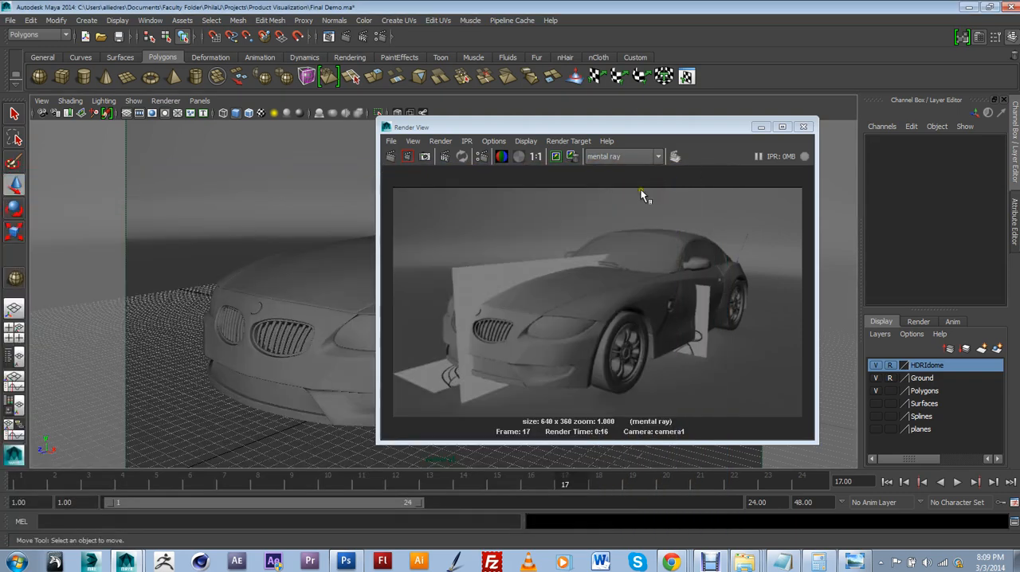
pyautogui.click(392, 156)
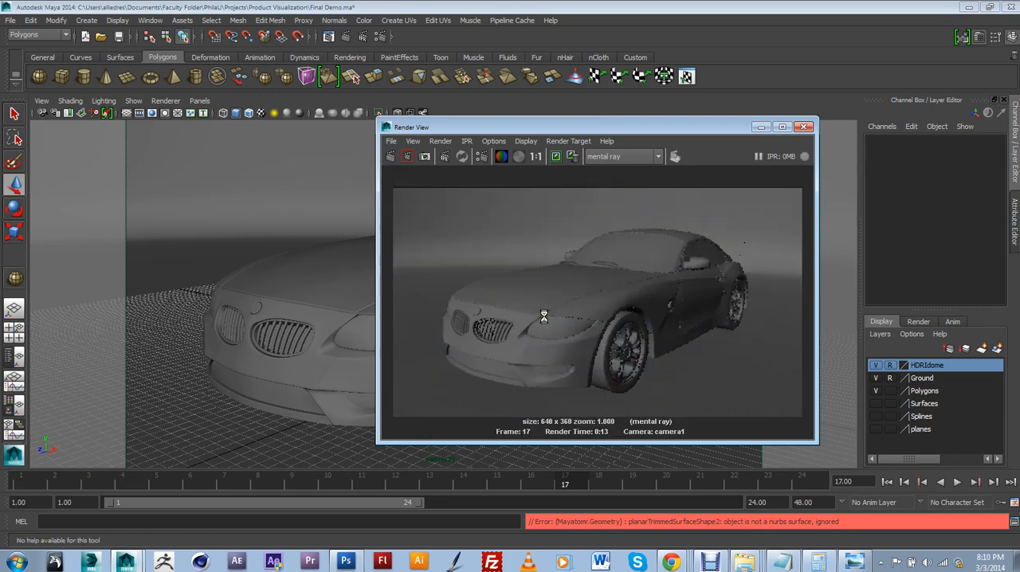
# Open the render settings beside the rendered image and enable color management with the default output profile set to sRGB
pyautogui.moveTo(720, 128); pyautogui.dragTo(482, 142)
pyautogui.click(380, 37)
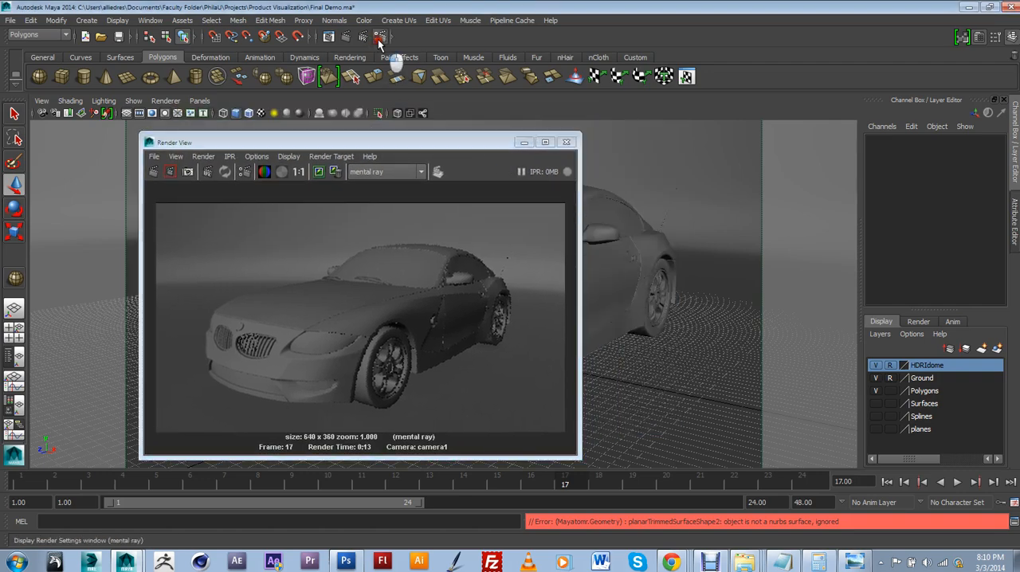
pyautogui.moveTo(344, 96); pyautogui.dragTo(700, 67)
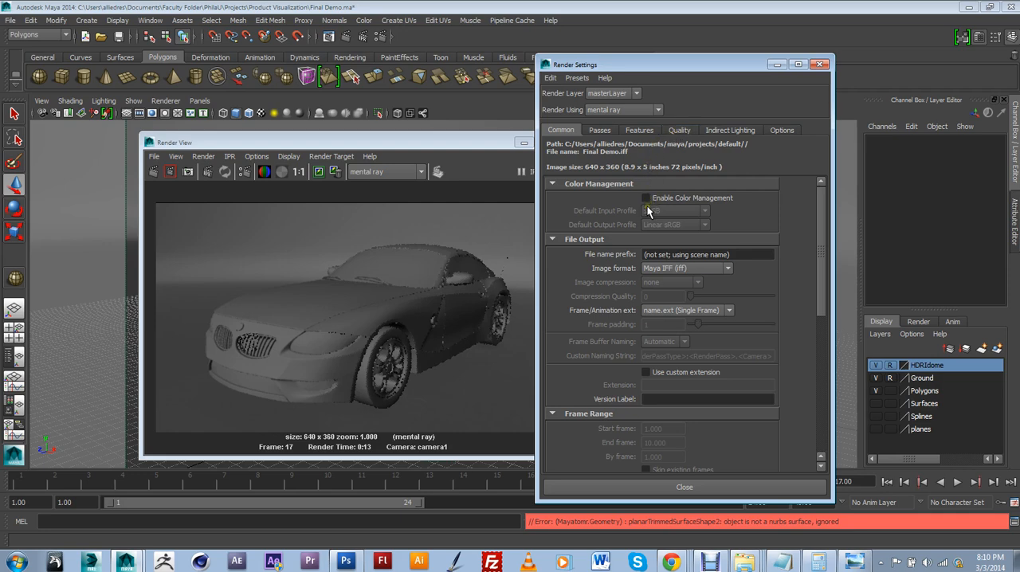
pyautogui.moveTo(465, 145); pyautogui.dragTo(361, 145)
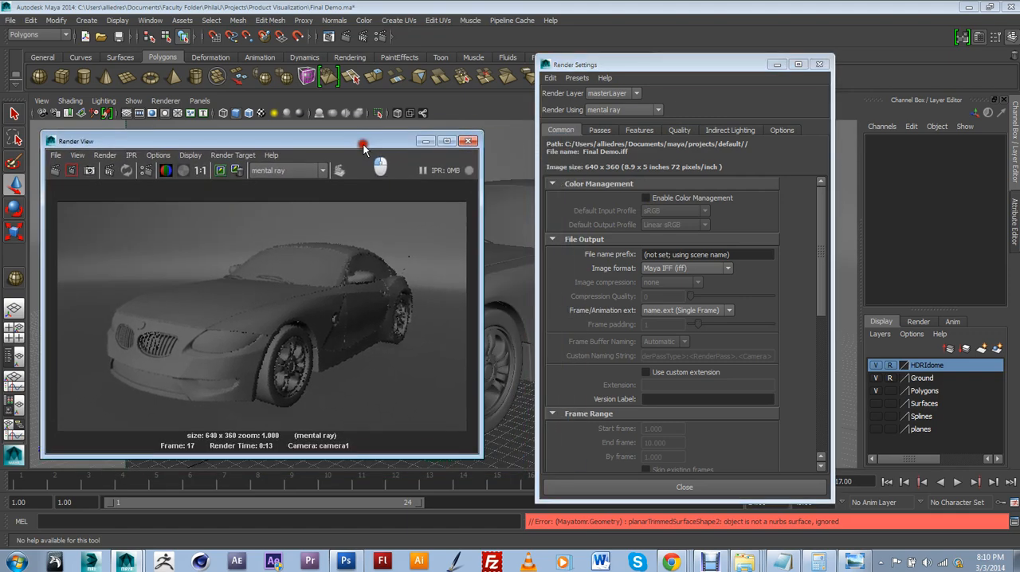
pyautogui.click(684, 213)
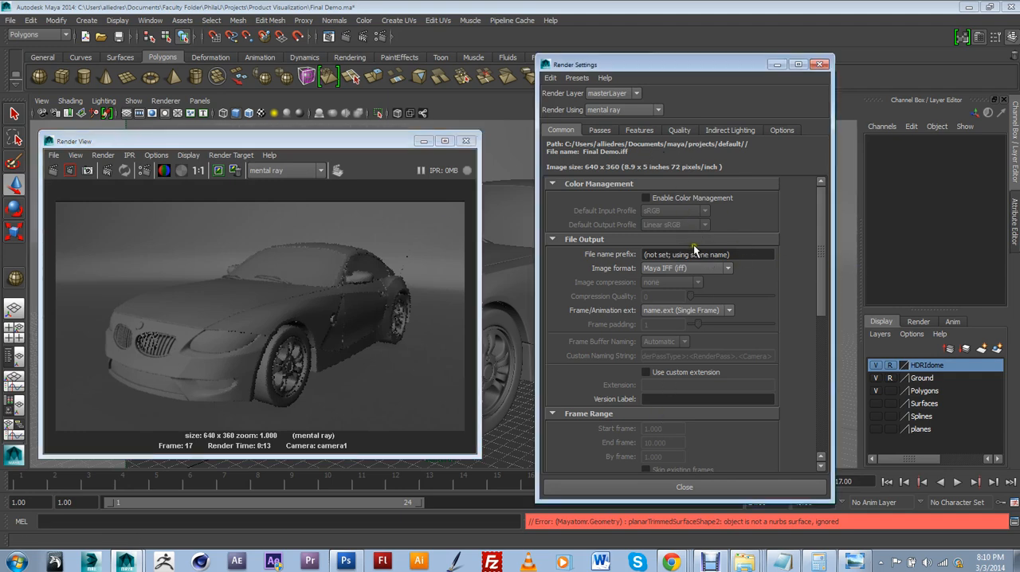
pyautogui.click(646, 200)
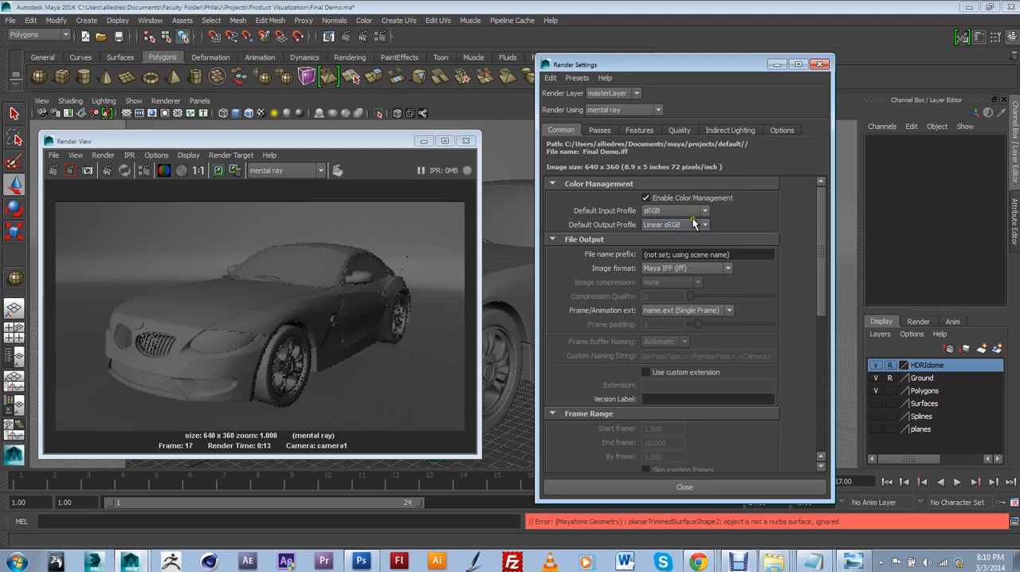
pyautogui.click(670, 225)
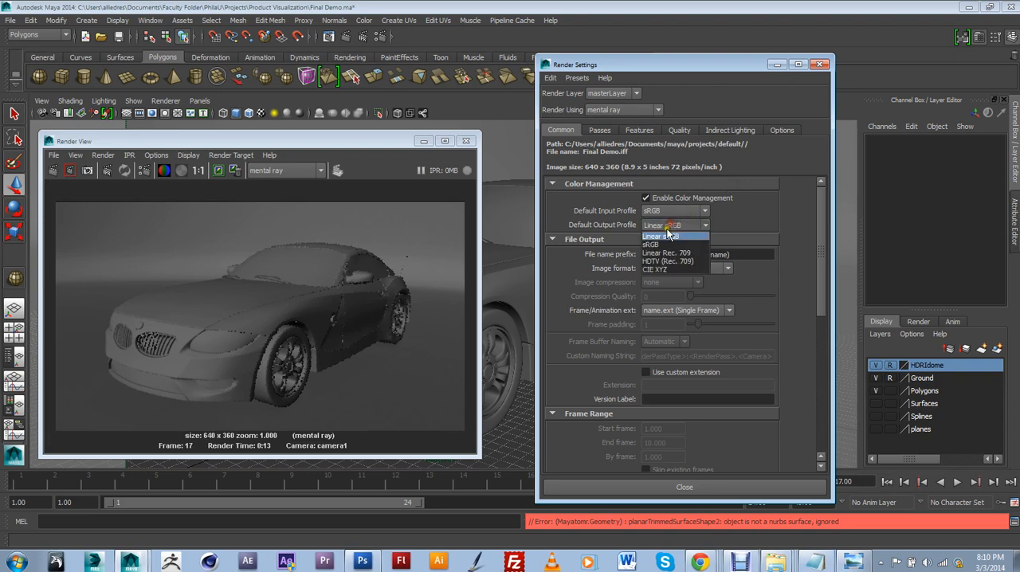
pyautogui.click(661, 246)
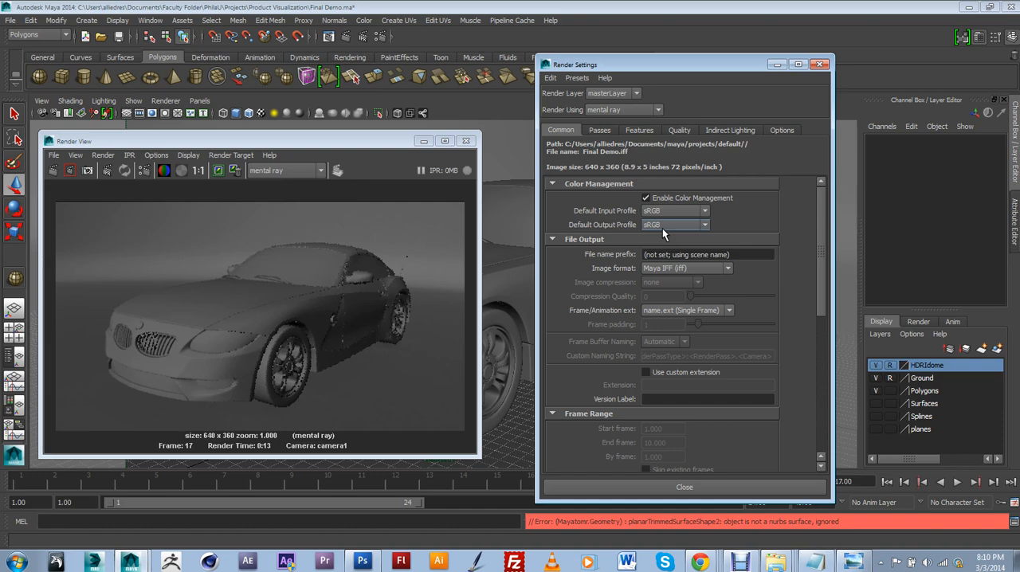
pyautogui.click(662, 221)
# Set the unified sampling quality to 1.00 in the mental ray render settings
pyautogui.click(676, 132)
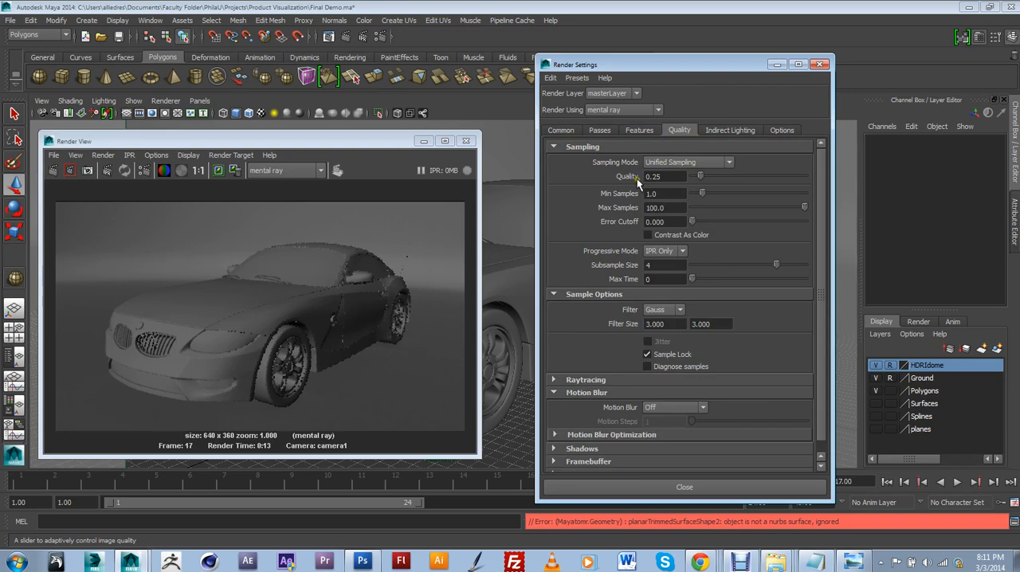
pyautogui.moveTo(654, 75); pyautogui.dragTo(637, 80)
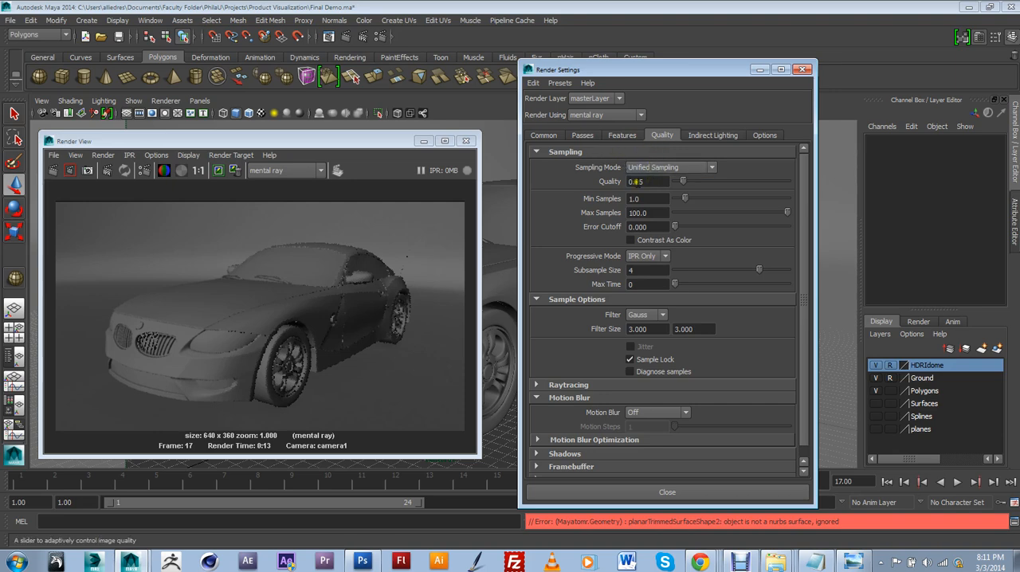
pyautogui.moveTo(642, 182); pyautogui.dragTo(626, 185)
pyautogui.write('1')
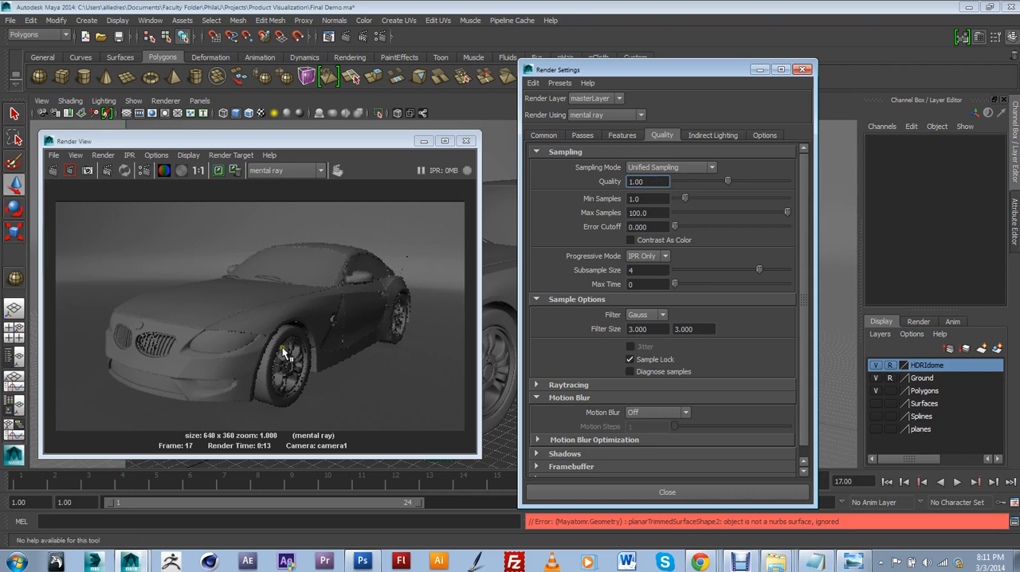
pyautogui.click(339, 309)
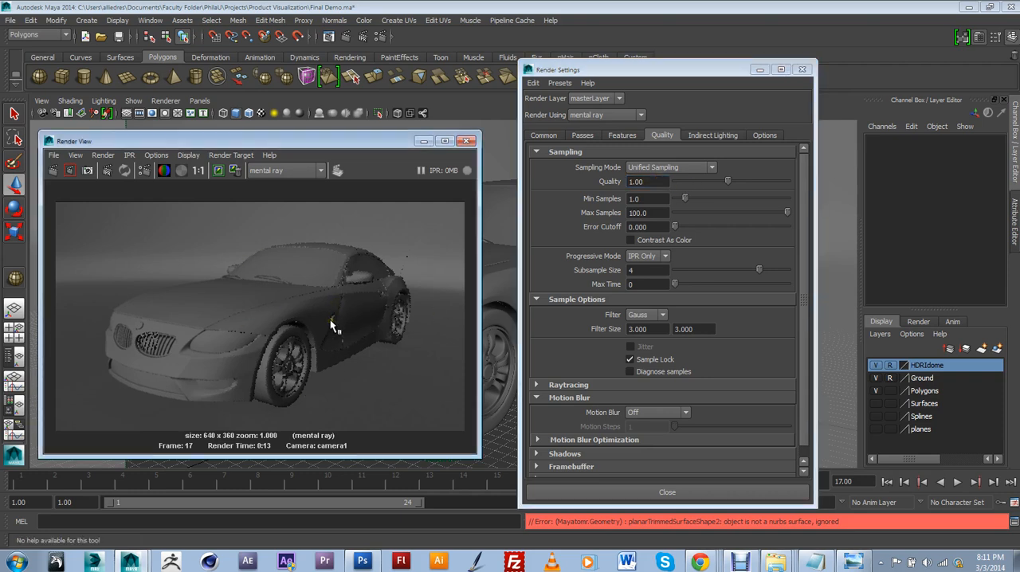
# Enable Final Gathering with an accuracy of 100 and render the camera1 frame again
pyautogui.click(713, 137)
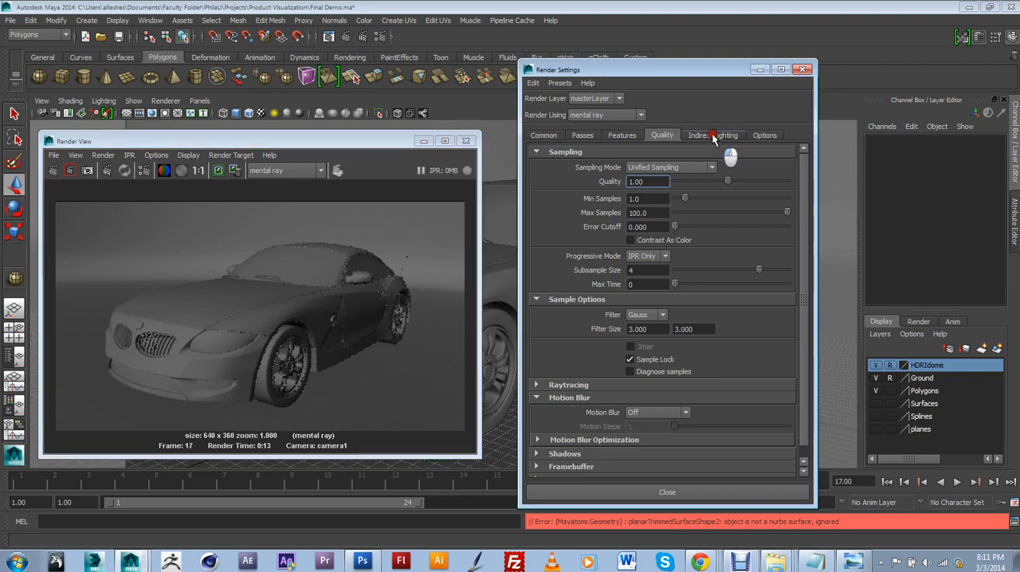
pyautogui.scroll(-3, 694, 281)
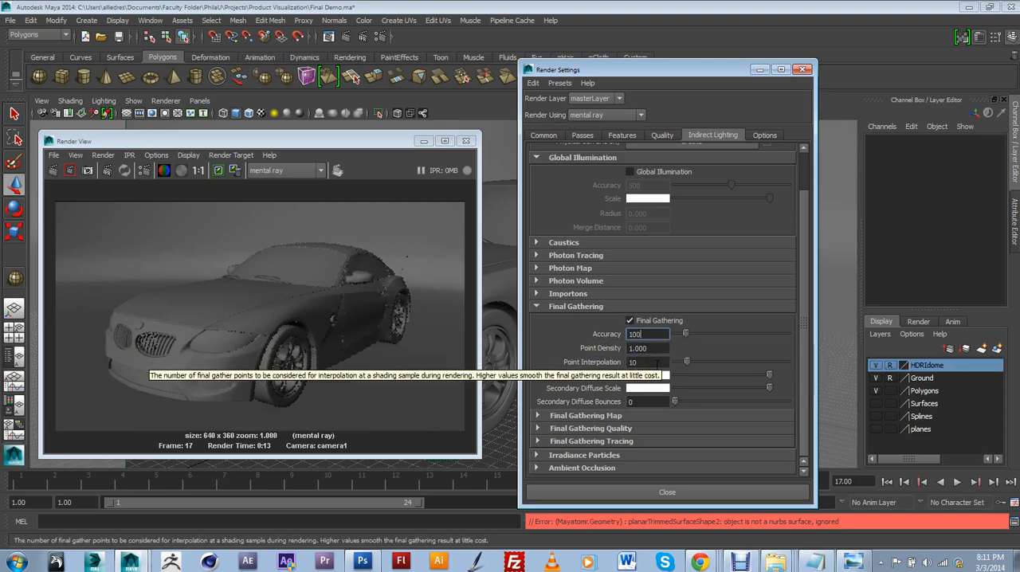
pyautogui.click(230, 391)
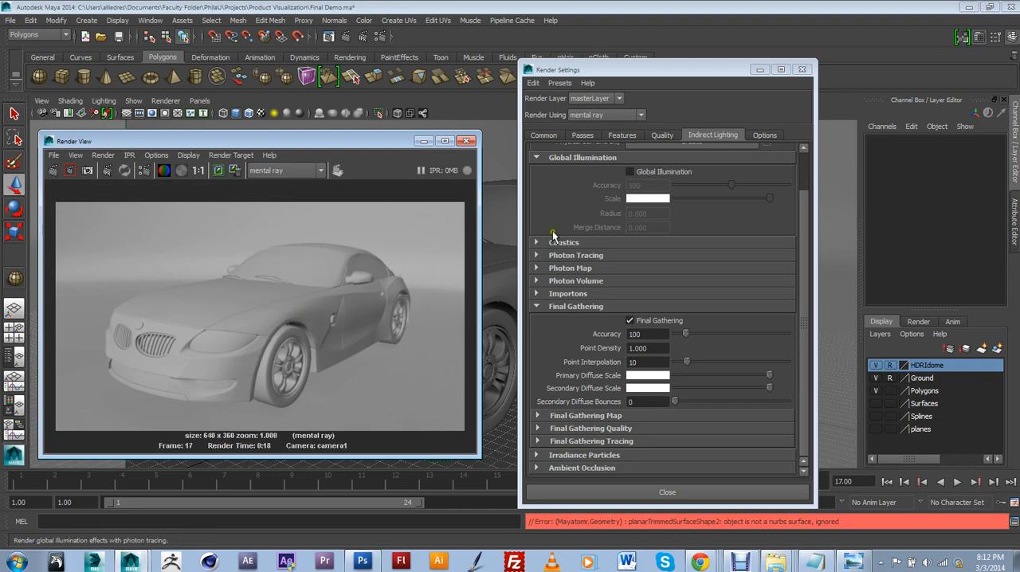
# Turn off the default light in the common render options
pyautogui.click(544, 136)
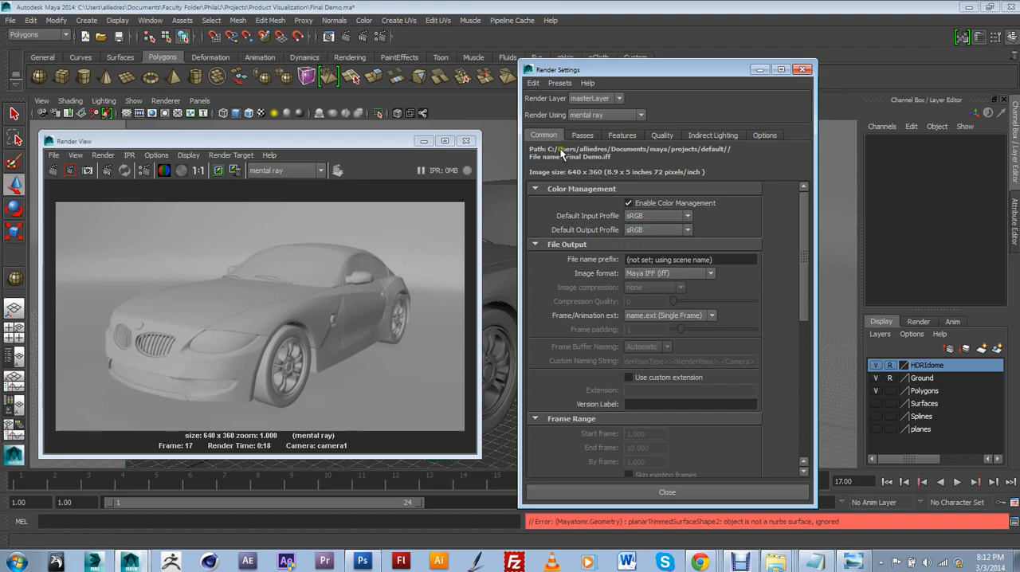
pyautogui.moveTo(800, 272); pyautogui.dragTo(797, 430)
pyautogui.click(577, 469)
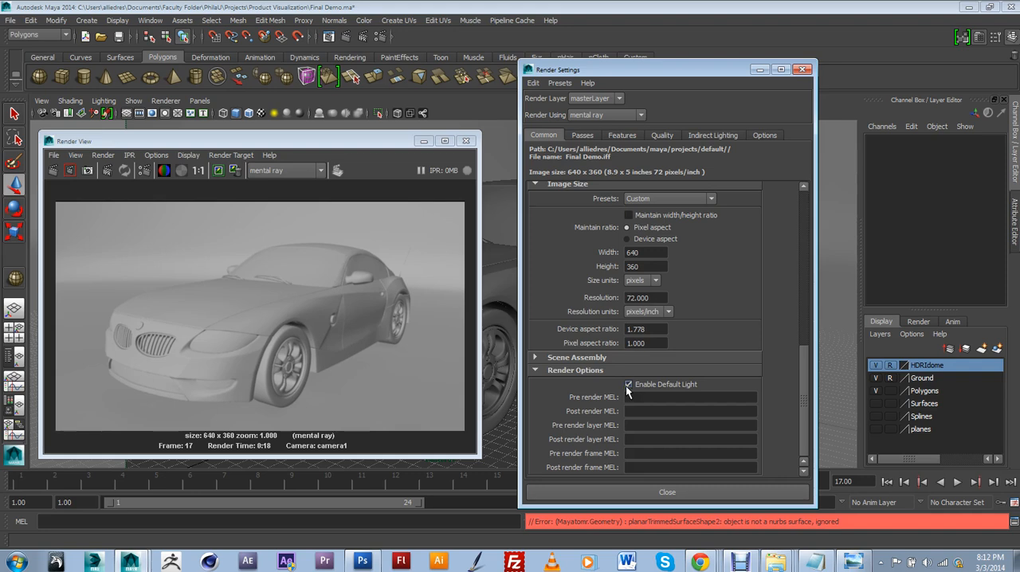
pyautogui.click(629, 385)
# Move the Render View and Render Settings windows out of the way so the viewport is clear
pyautogui.moveTo(609, 70); pyautogui.dragTo(741, 77)
pyautogui.click(400, 143)
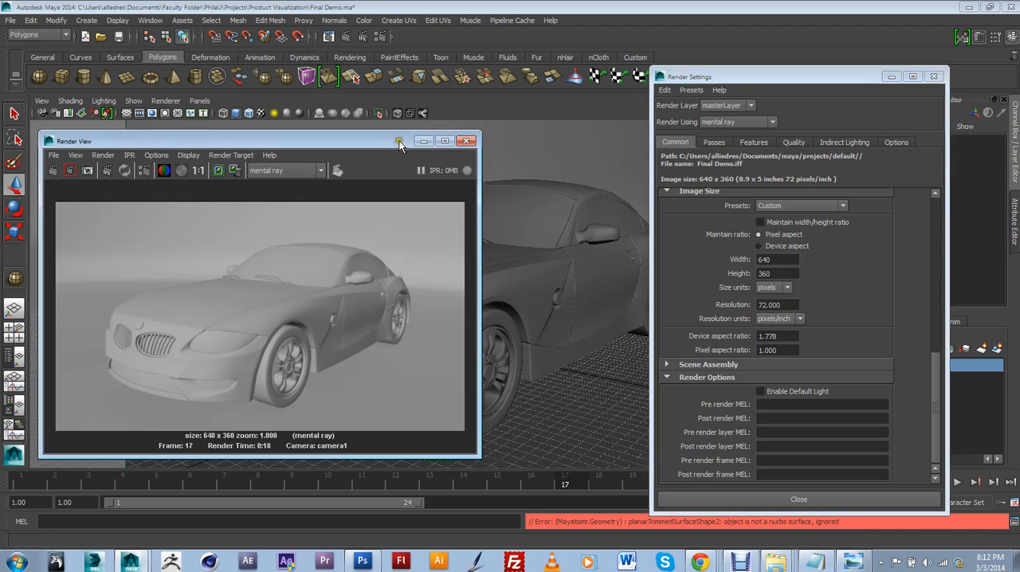
pyautogui.moveTo(400, 143); pyautogui.dragTo(516, 161)
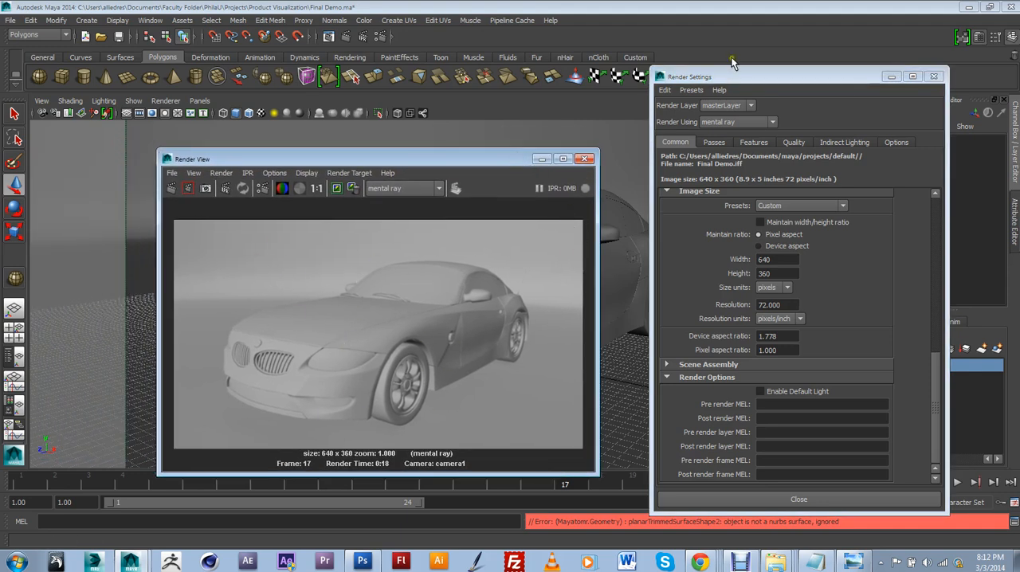
pyautogui.moveTo(777, 83); pyautogui.dragTo(883, 98)
pyautogui.moveTo(500, 163); pyautogui.dragTo(466, 202)
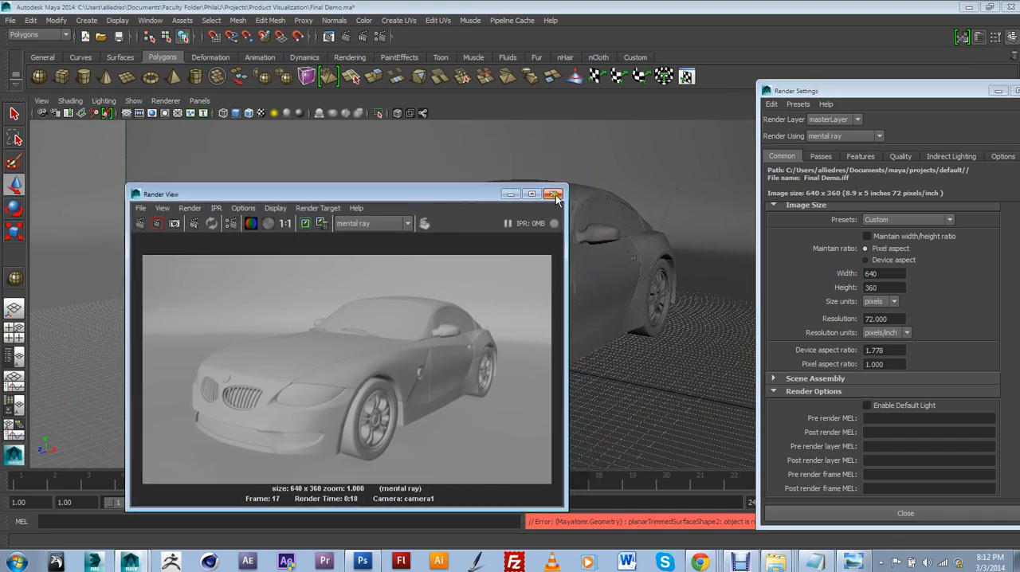
pyautogui.moveTo(481, 202); pyautogui.dragTo(579, 471)
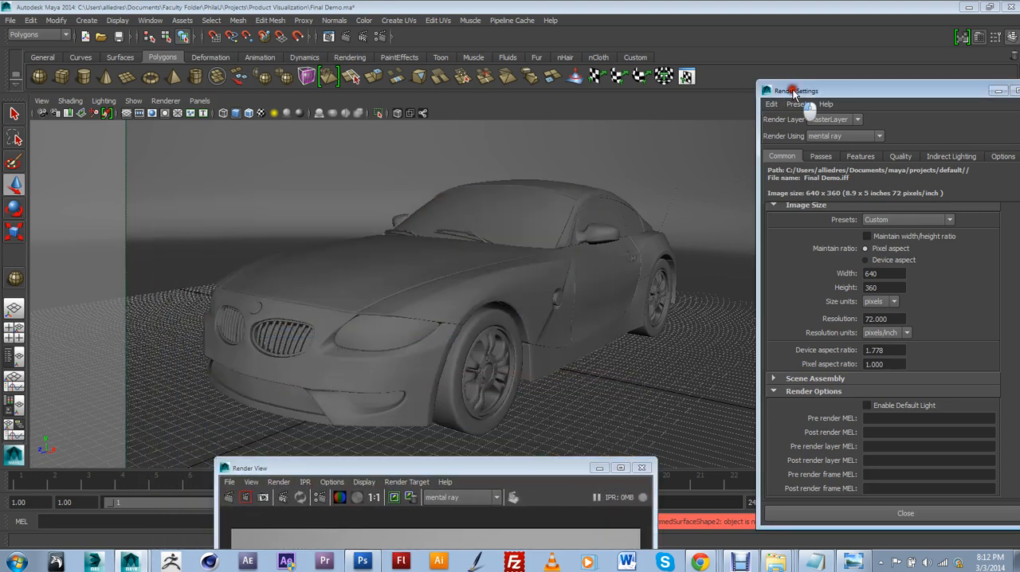
pyautogui.moveTo(793, 91); pyautogui.dragTo(867, 234)
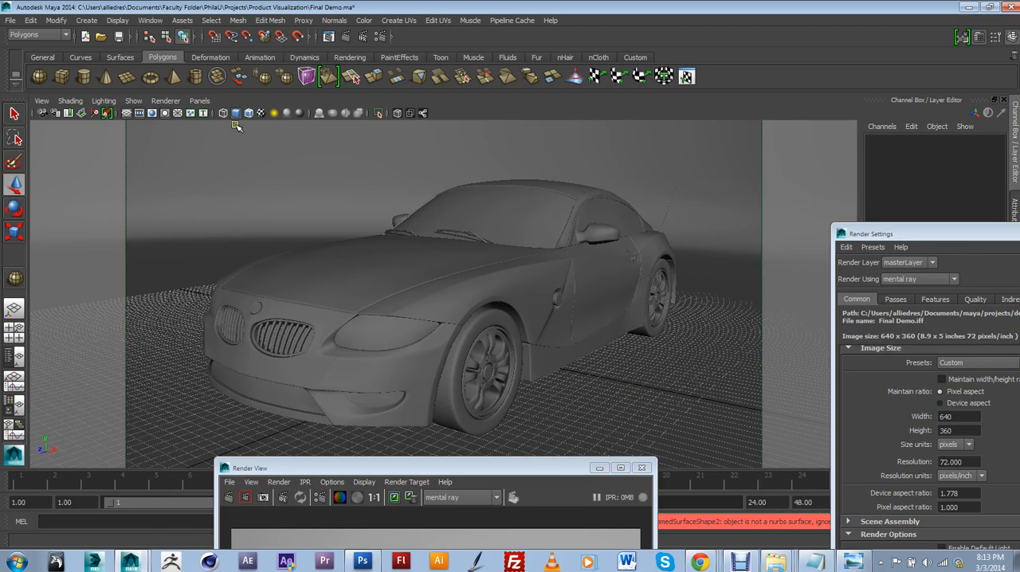
# Switch the viewport to the perspective camera and view the whole dome from outside
pyautogui.click(199, 101)
pyautogui.moveTo(221, 113)
pyautogui.click(315, 113)
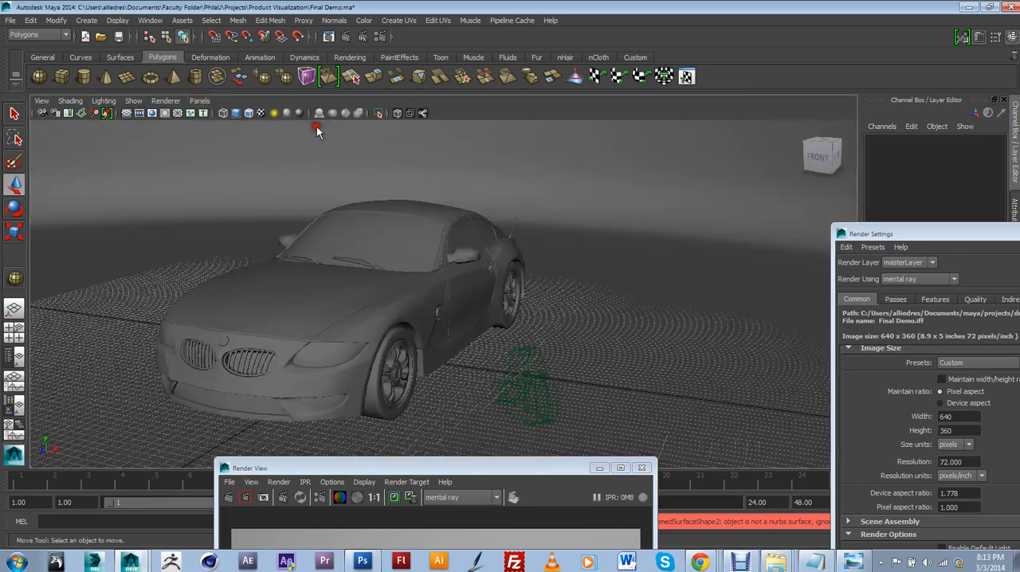
pyautogui.scroll(-5, 519, 229)
pyautogui.keyDown('alt'); pyautogui.moveTo(521, 231); pyautogui.dragTo(496, 317); pyautogui.keyUp('alt')
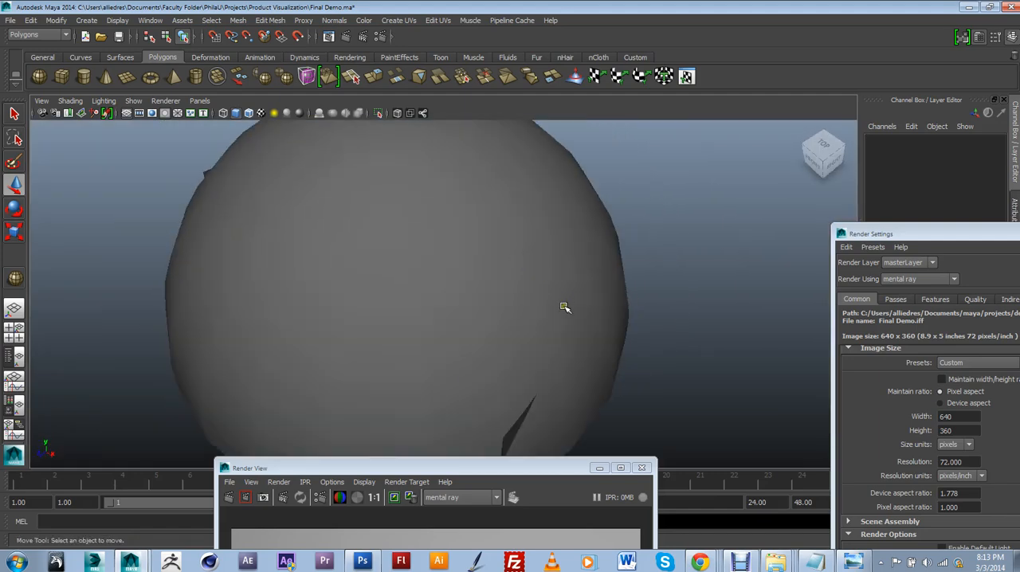
pyautogui.keyDown('alt'); pyautogui.moveTo(565, 295); pyautogui.dragTo(577, 244); pyautogui.keyUp('alt')
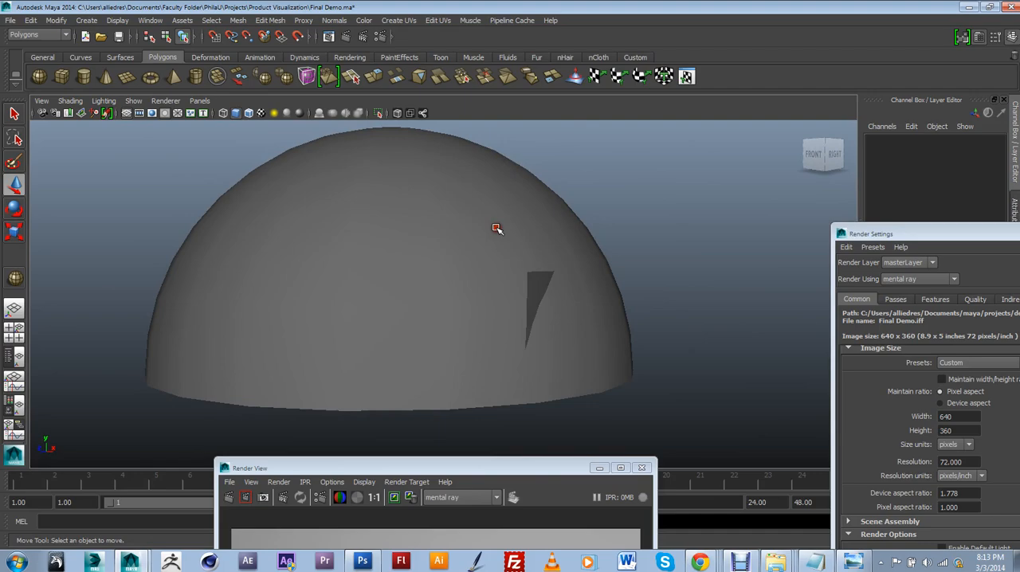
pyautogui.moveTo(558, 289)
pyautogui.keyDown('alt'); pyautogui.mouseDown()
pyautogui.moveTo(547, 255)
pyautogui.moveTo(550, 275)
pyautogui.mouseUp(); pyautogui.keyUp('alt')
# Uncover the layer list, take the HDRIdome layer out of reference mode and select the dome sphere
pyautogui.moveTo(909, 233); pyautogui.dragTo(686, 492)
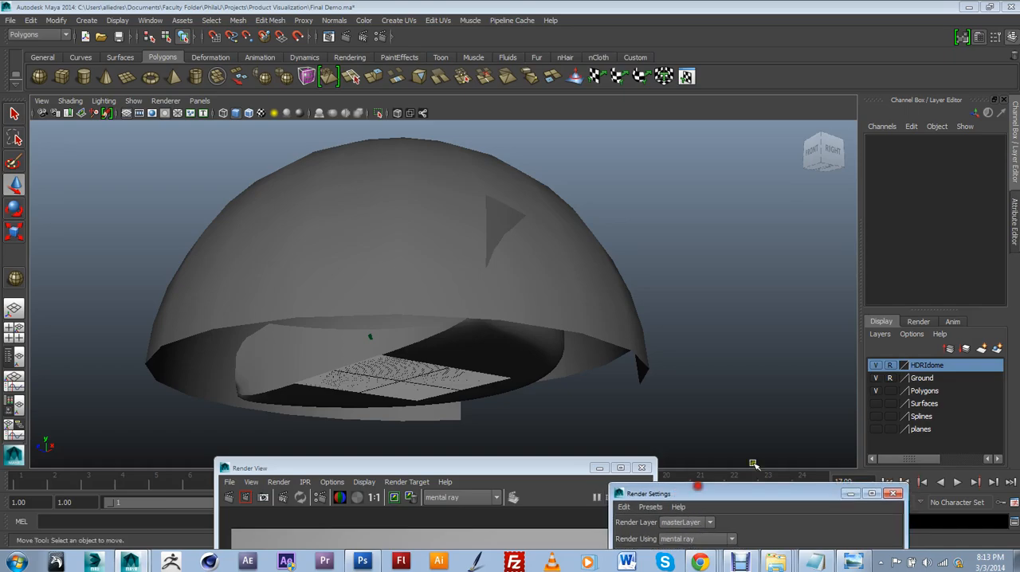
pyautogui.click(889, 365)
pyautogui.click(489, 346)
pyautogui.keyDown('alt'); pyautogui.moveTo(489, 346); pyautogui.dragTo(467, 410); pyautogui.keyUp('alt')
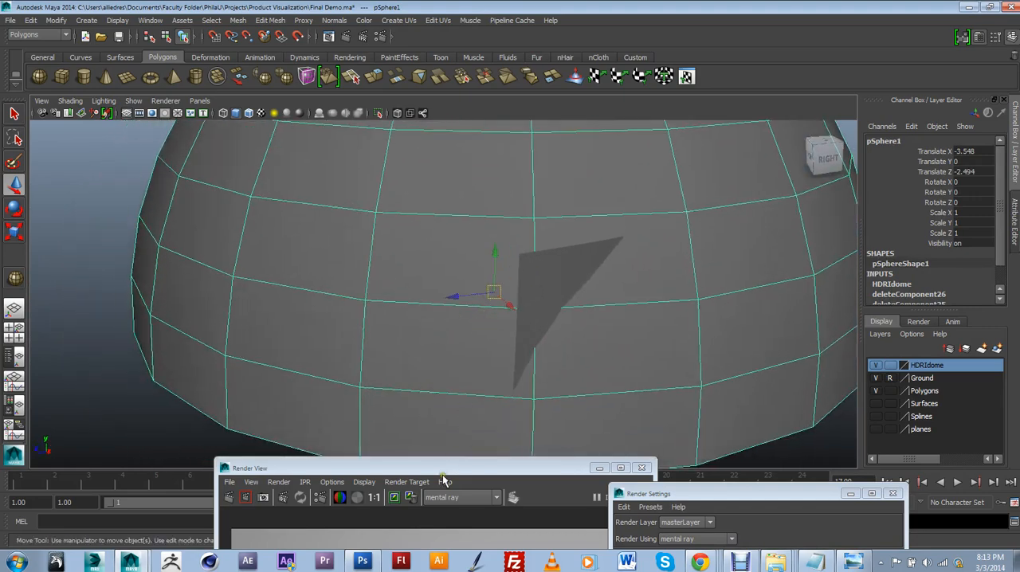
# Move the Render View aside, open the Hypershade and create a Surface Shader material
pyautogui.click(411, 469)
pyautogui.moveTo(411, 469); pyautogui.dragTo(481, 471)
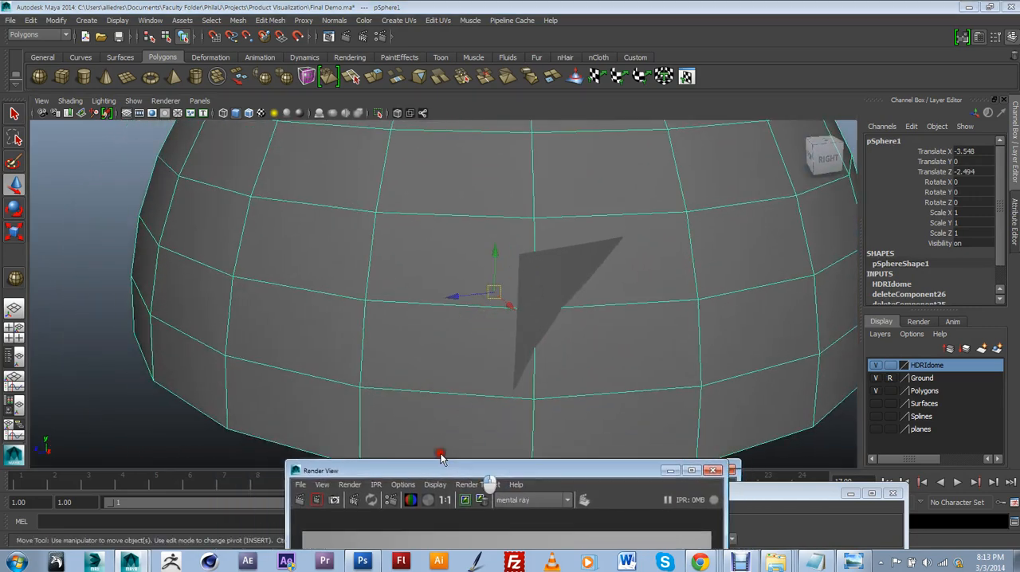
pyautogui.click(162, 22)
pyautogui.moveTo(231, 50)
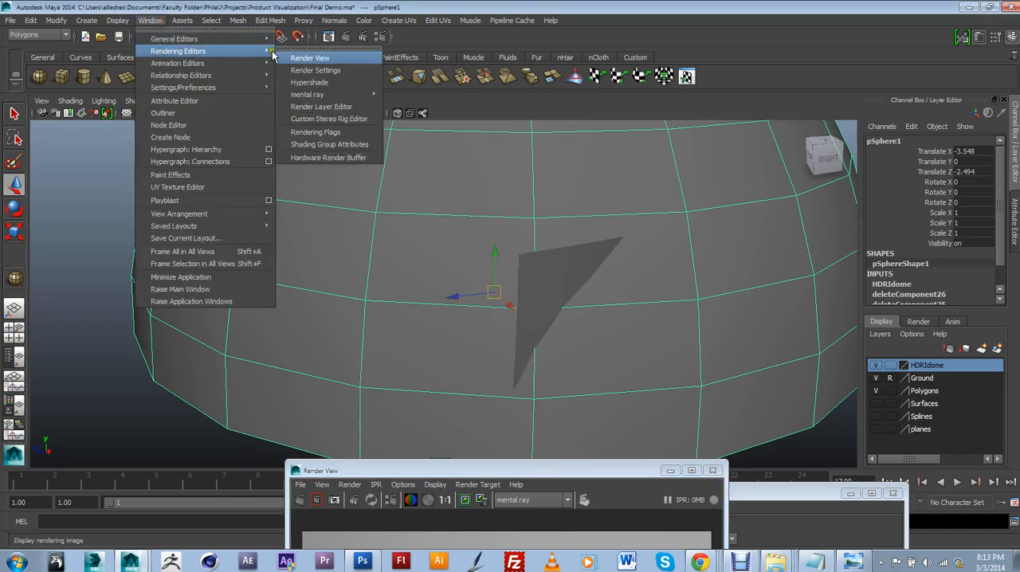
pyautogui.click(303, 83)
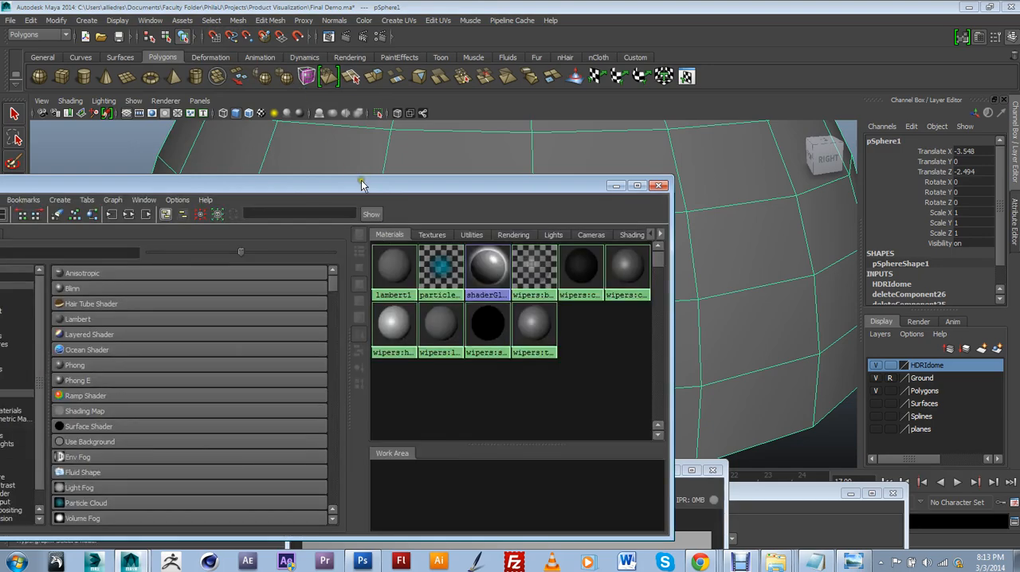
pyautogui.moveTo(361, 185); pyautogui.dragTo(614, 139)
pyautogui.scroll(-2, 375, 354)
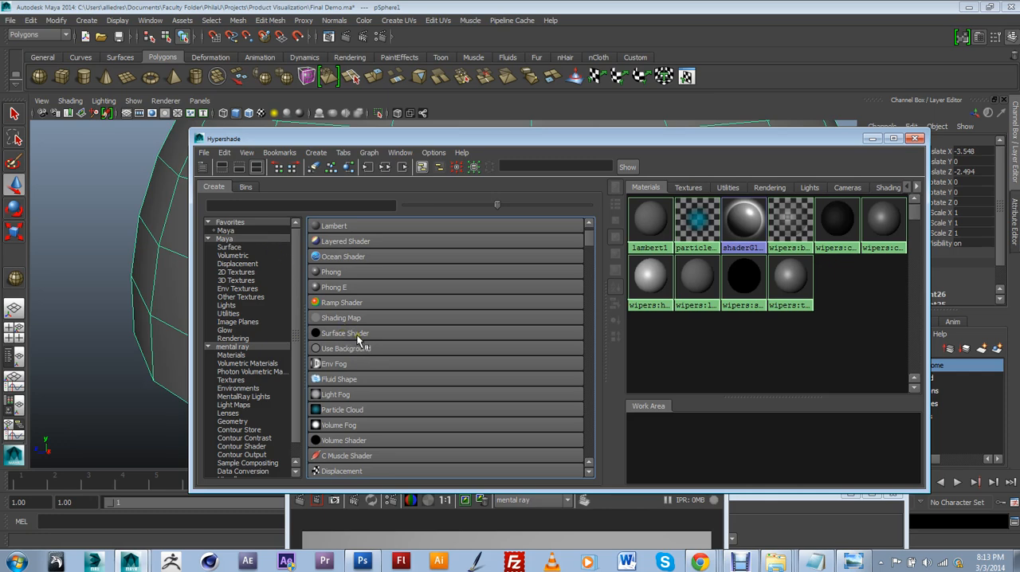
pyautogui.click(358, 335)
# Uncover the dome in the viewport and rename the new surface shader HDRI_Globe
pyautogui.moveTo(644, 144); pyautogui.dragTo(481, 200)
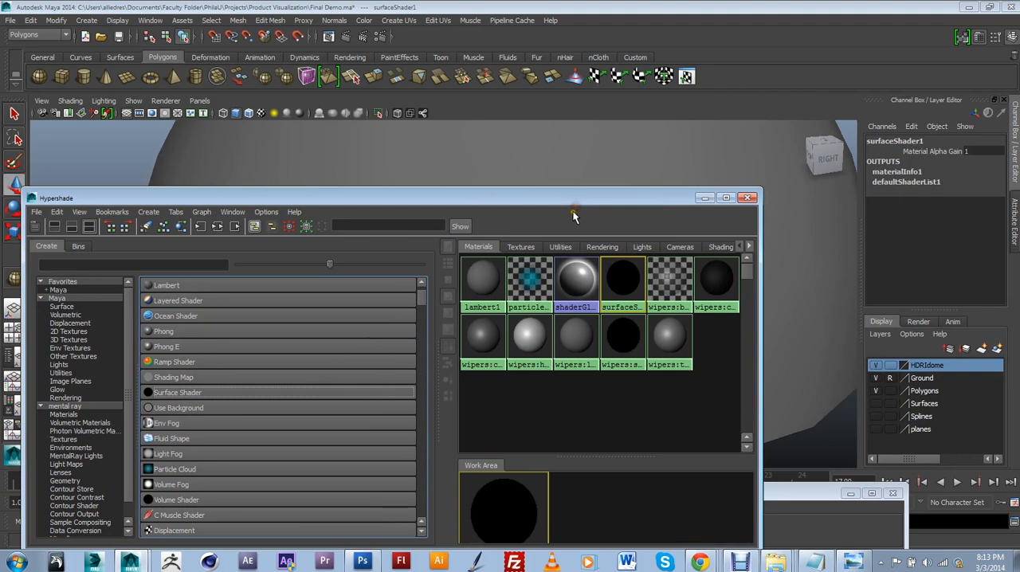
pyautogui.moveTo(603, 205); pyautogui.dragTo(503, 322)
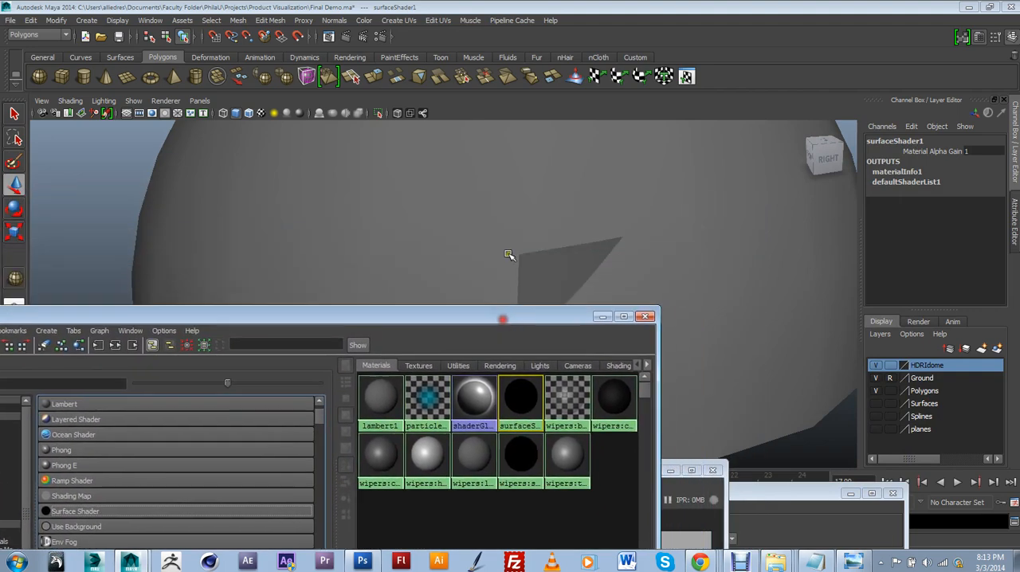
pyautogui.scroll(-3, 512, 241)
pyautogui.keyDown('alt'); pyautogui.moveTo(513, 241); pyautogui.dragTo(571, 224); pyautogui.keyUp('alt')
pyautogui.moveTo(554, 312); pyautogui.dragTo(490, 358)
pyautogui.keyDown('alt'); pyautogui.moveTo(497, 294); pyautogui.dragTo(515, 300); pyautogui.keyUp('alt')
pyautogui.click(459, 454)
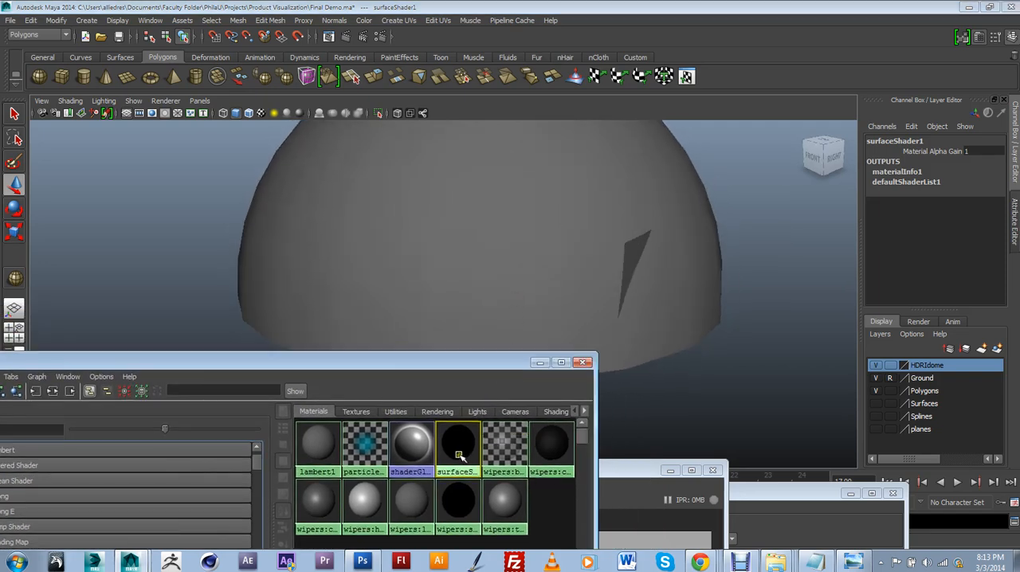
pyautogui.doubleClick(459, 456)
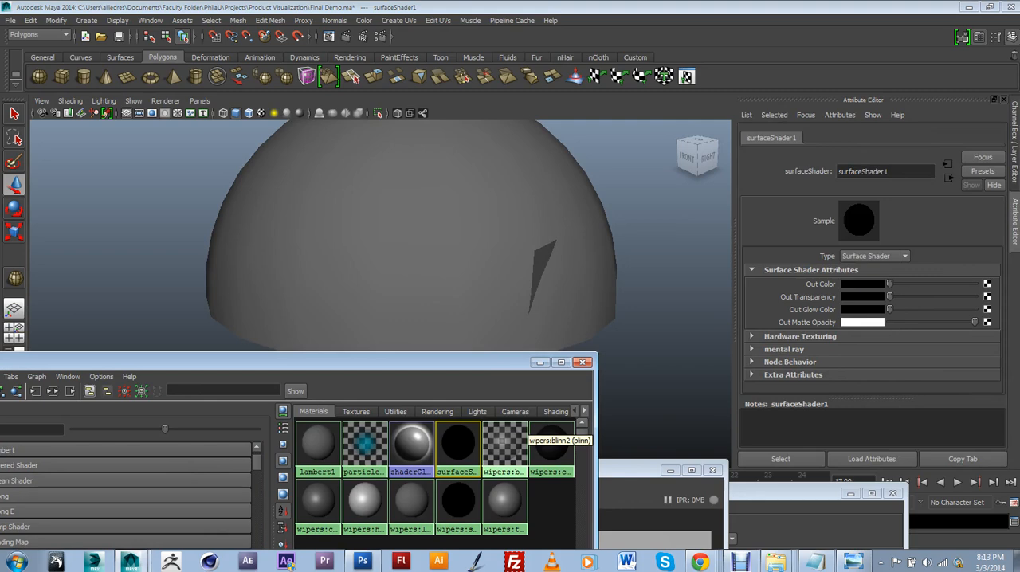
pyautogui.click(873, 171)
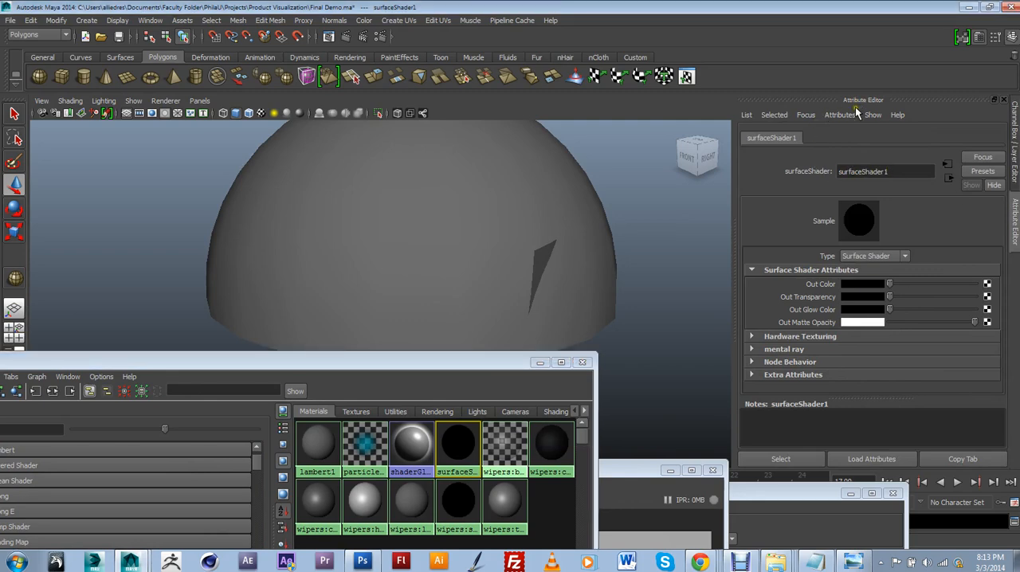
pyautogui.moveTo(896, 172); pyautogui.dragTo(829, 169)
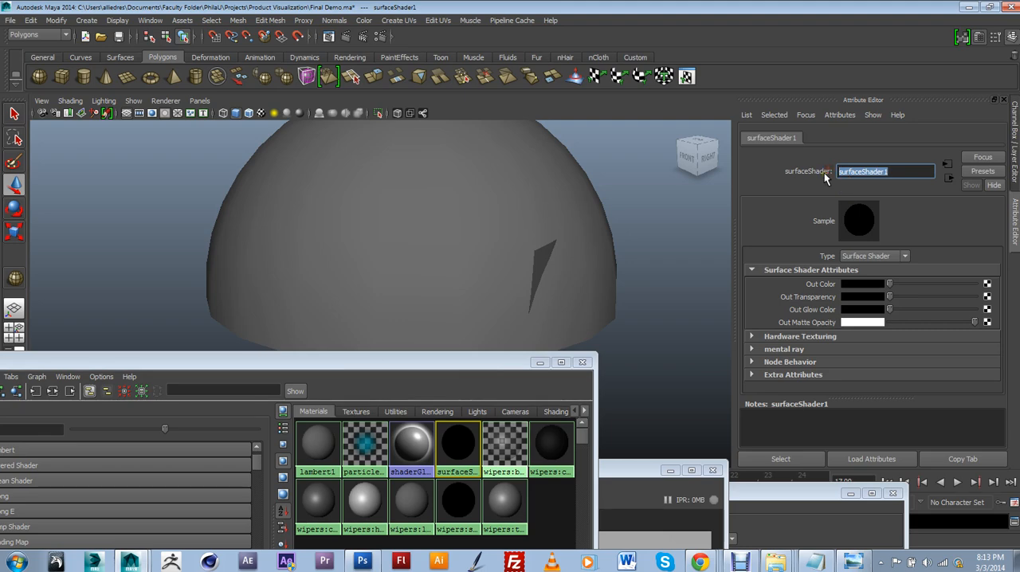
pyautogui.write('HDRI_Globe')
pyautogui.press('Return')
# Assign the HDRI_Globe surface shader to the dome sphere and clear the selection
pyautogui.moveTo(459, 443); pyautogui.dragTo(478, 223, button='middle')
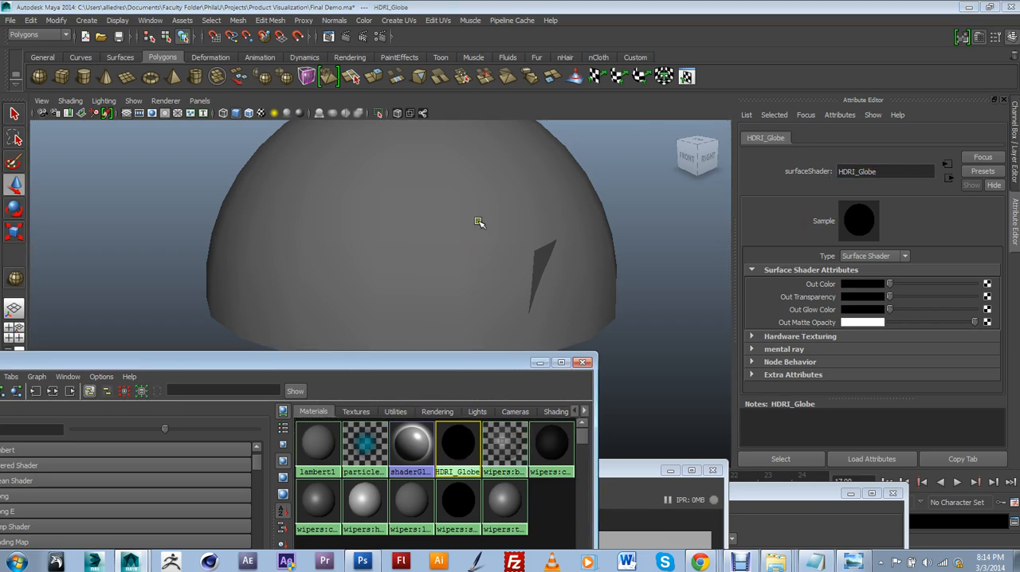
pyautogui.click(562, 201)
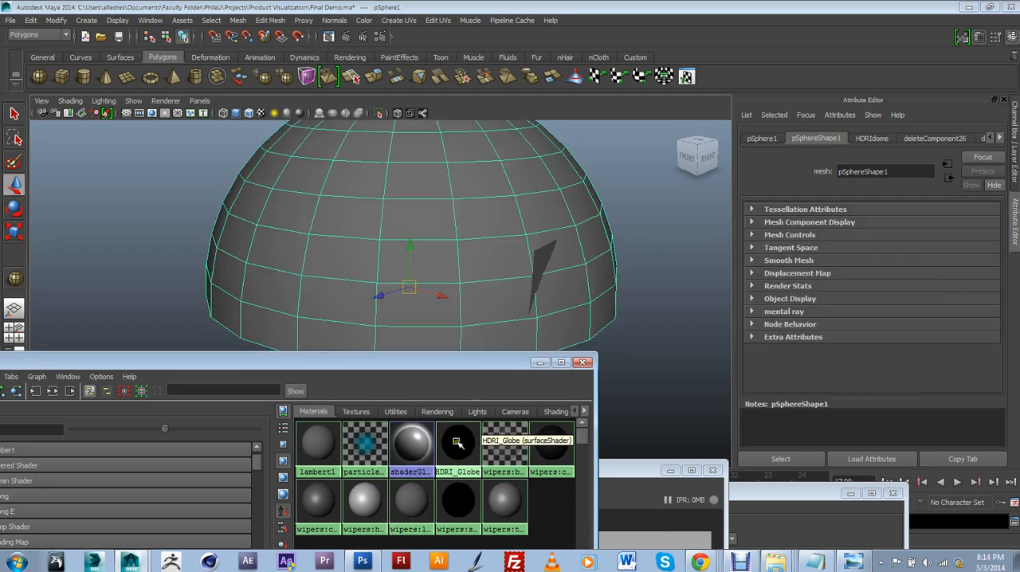
pyautogui.moveTo(458, 443); pyautogui.dragTo(463, 212, button='middle')
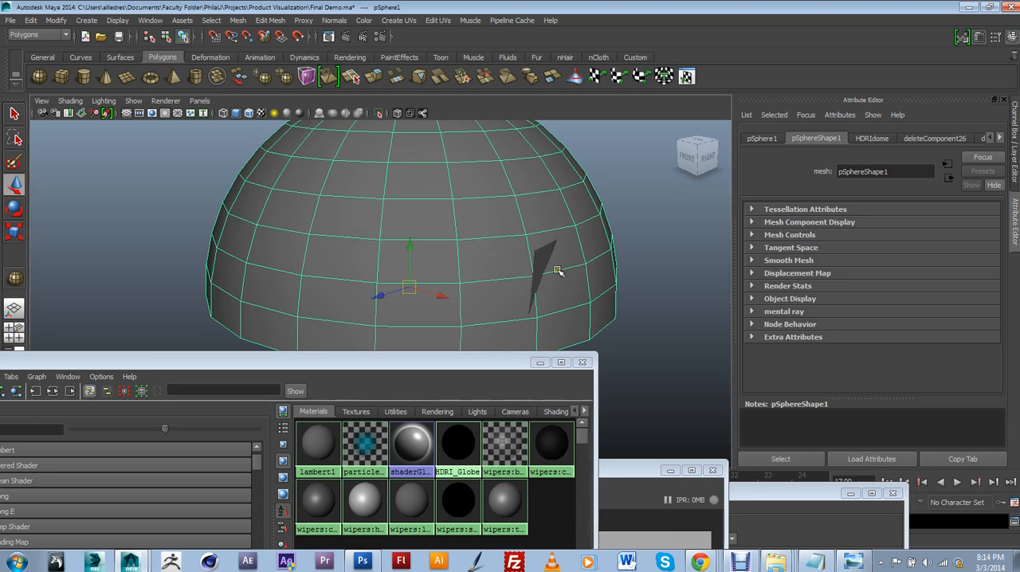
pyautogui.moveTo(455, 433); pyautogui.dragTo(452, 386, button='middle')
pyautogui.keyDown('alt'); pyautogui.moveTo(562, 256); pyautogui.dragTo(554, 224); pyautogui.keyUp('alt')
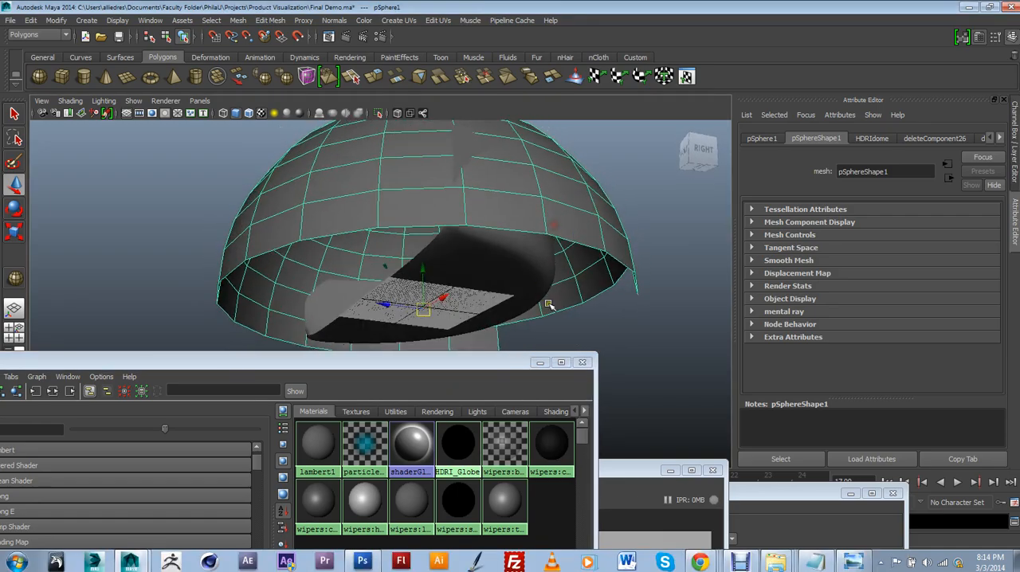
pyautogui.keyDown('alt'); pyautogui.moveTo(500, 293); pyautogui.dragTo(462, 278, button='middle'); pyautogui.keyUp('alt')
pyautogui.moveTo(457, 452); pyautogui.dragTo(543, 234, button='middle')
pyautogui.click(624, 175)
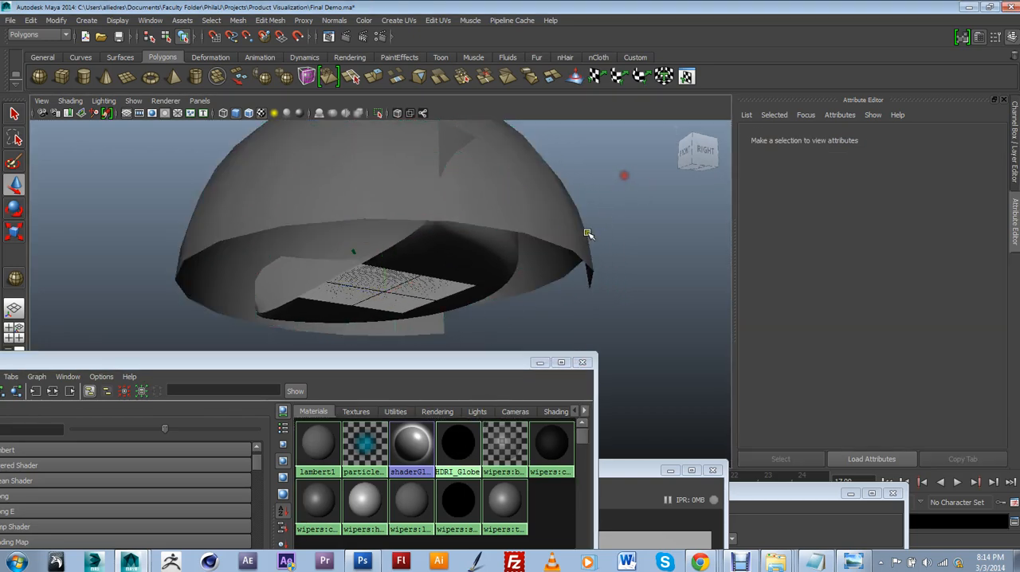
pyautogui.scroll(4, 544, 253)
pyautogui.moveTo(544, 254)
pyautogui.keyDown('alt'); pyautogui.mouseDown()
pyautogui.moveTo(601, 257)
pyautogui.moveTo(528, 267)
pyautogui.moveTo(521, 294)
pyautogui.moveTo(576, 264)
pyautogui.moveTo(558, 284)
pyautogui.moveTo(561, 262)
pyautogui.mouseUp(); pyautogui.keyUp('alt')
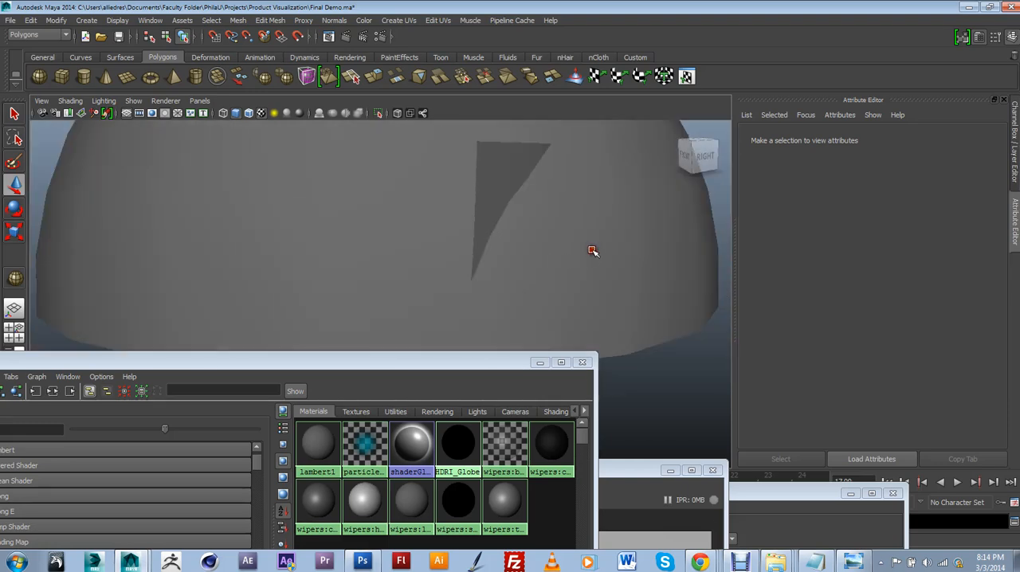
# Map a File texture to the Out Color of the dome sphere's HDRI_Globe shader
pyautogui.click(593, 251)
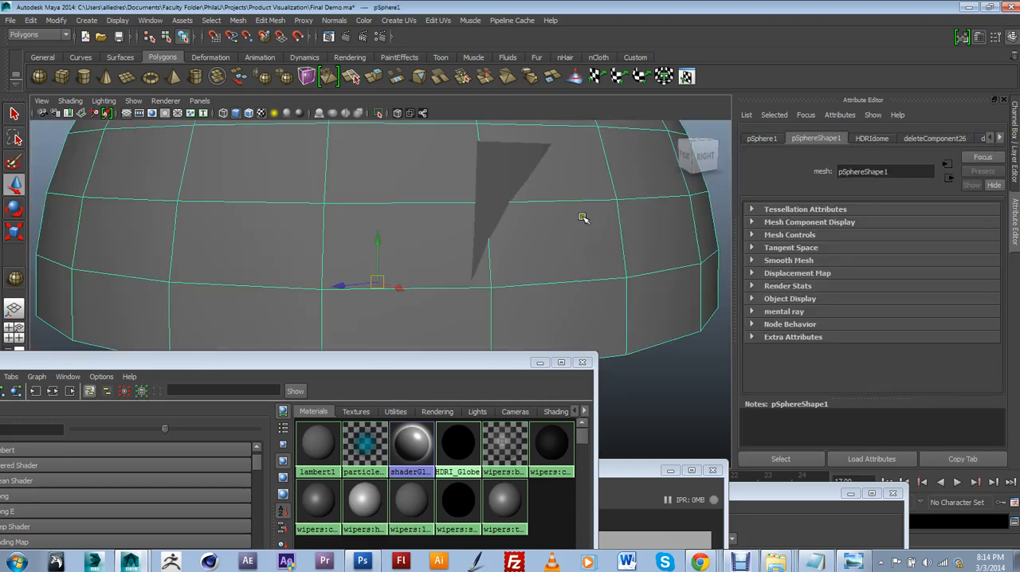
pyautogui.click(1000, 139)
pyautogui.click(1001, 139)
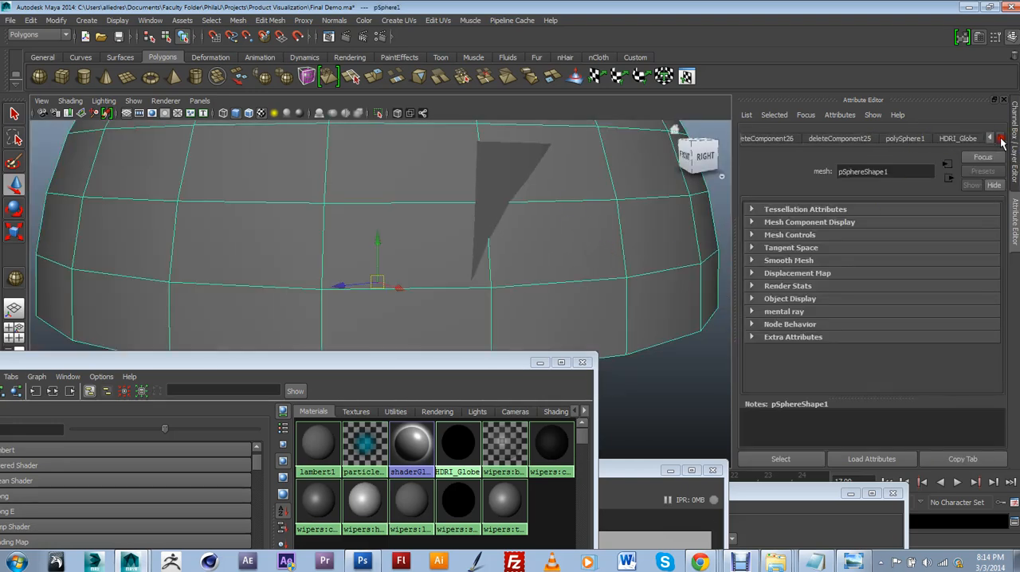
pyautogui.click(957, 138)
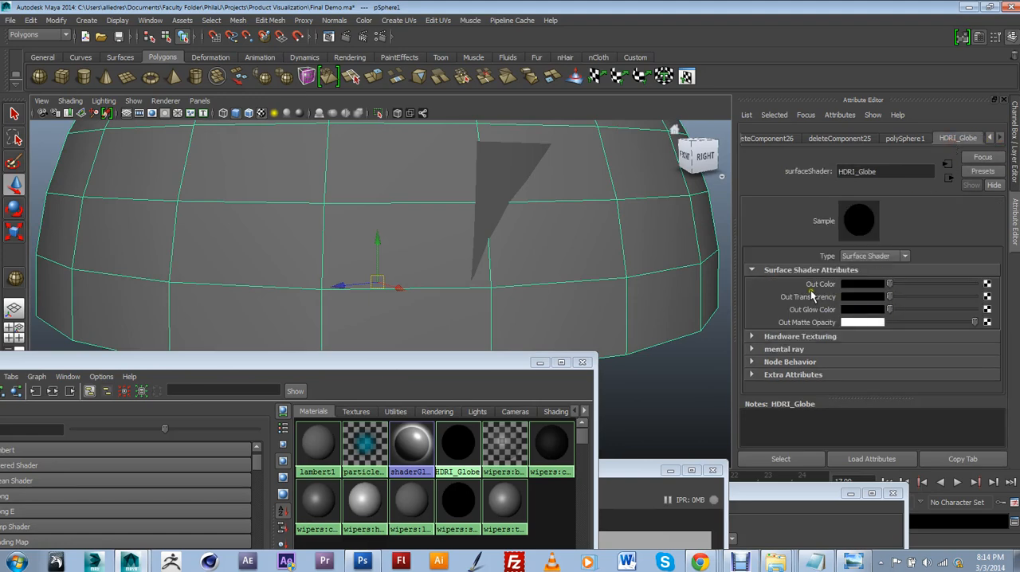
pyautogui.click(987, 284)
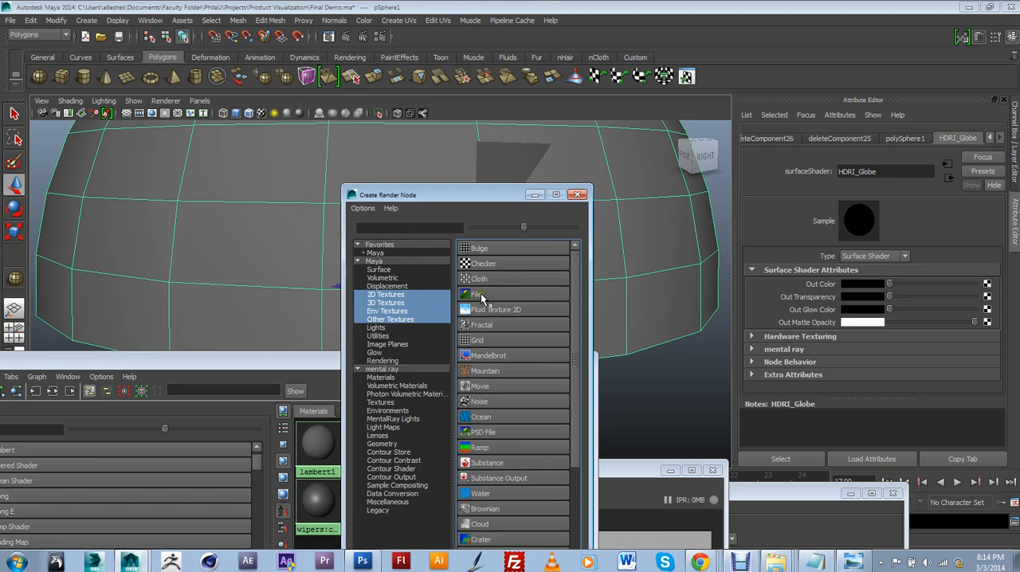
pyautogui.click(482, 294)
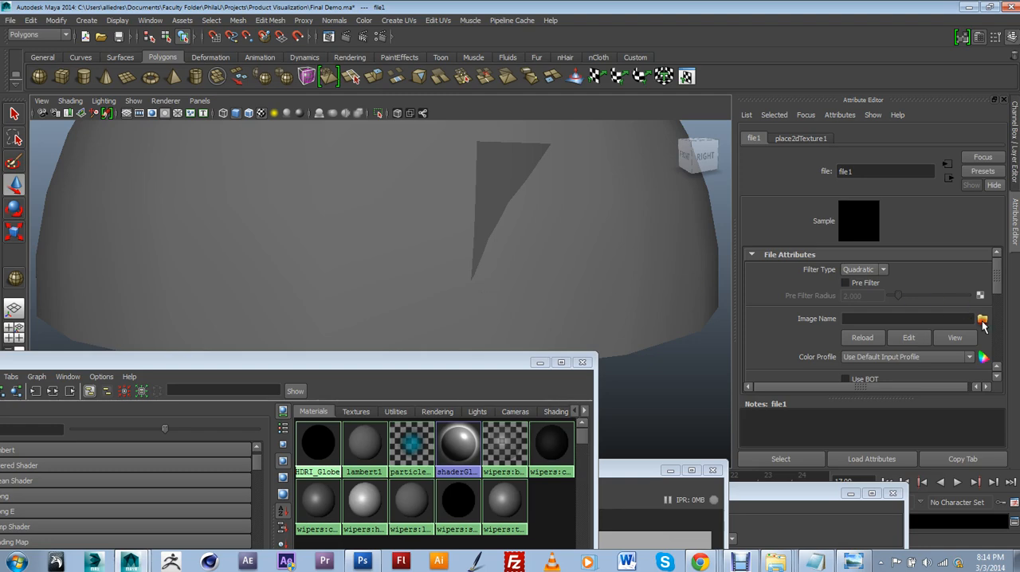
# Load studio_Render__EricdesignReflection.hdr from the Textures folder as the file texture's image
pyautogui.click(982, 320)
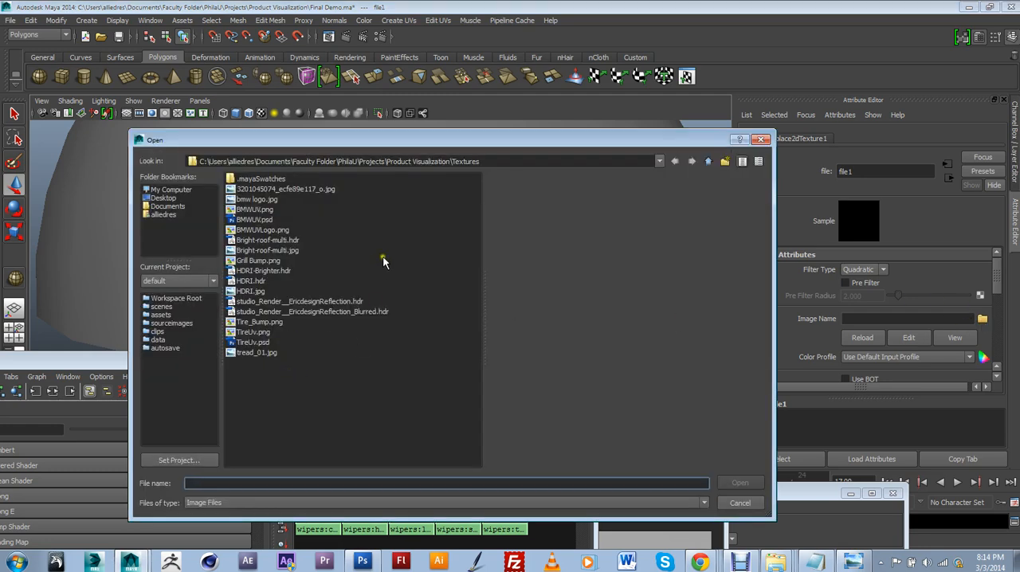
pyautogui.moveTo(342, 139); pyautogui.dragTo(445, 135)
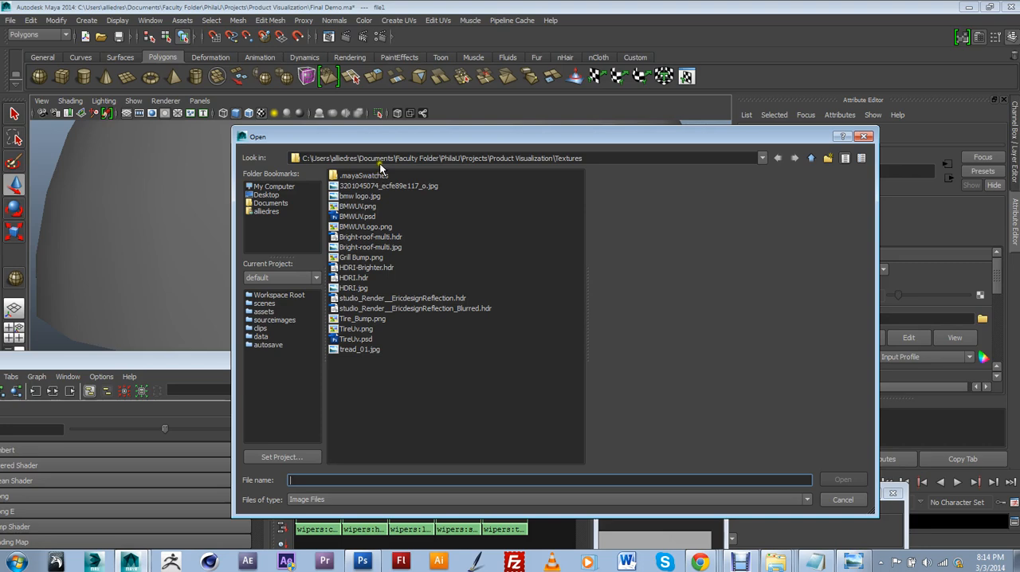
pyautogui.click(402, 299)
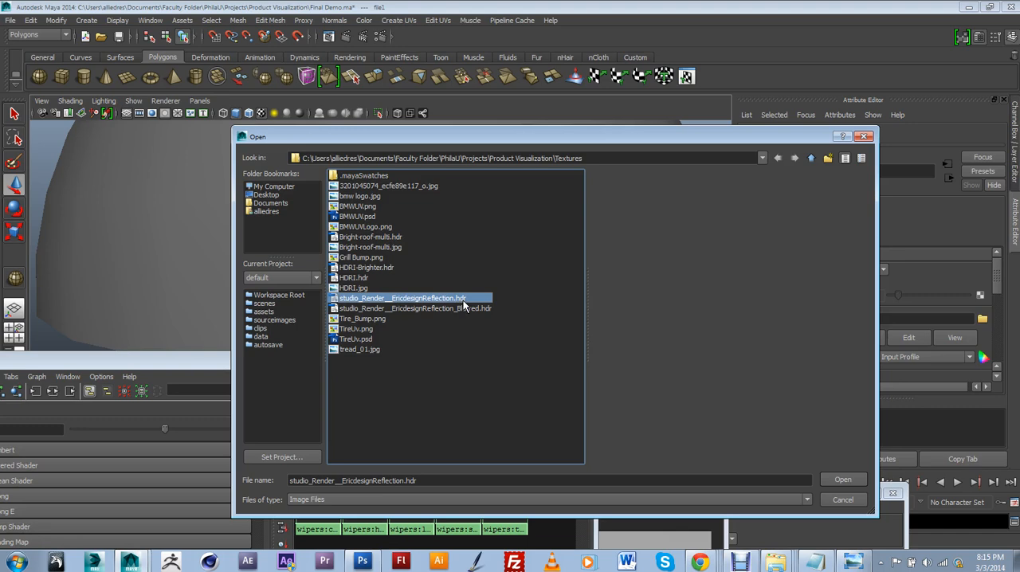
pyautogui.click(416, 293)
pyautogui.click(843, 481)
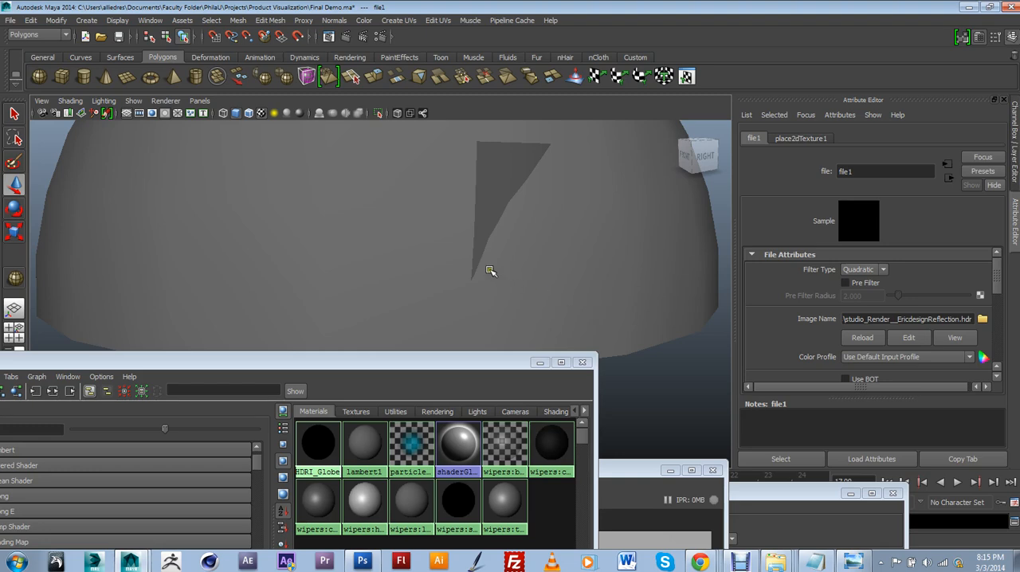
# Bring the whole dome into view, show the layer list and take the Ground layer out of reference mode
pyautogui.keyDown('alt'); pyautogui.moveTo(490, 270); pyautogui.dragTo(492, 224); pyautogui.keyUp('alt')
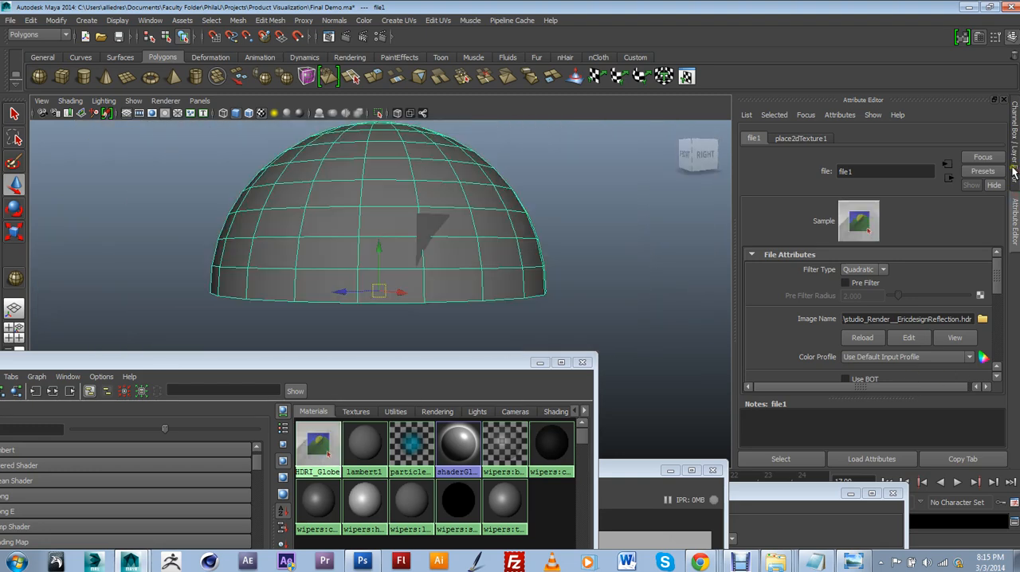
pyautogui.click(1015, 168)
pyautogui.click(1015, 167)
pyautogui.click(1015, 167)
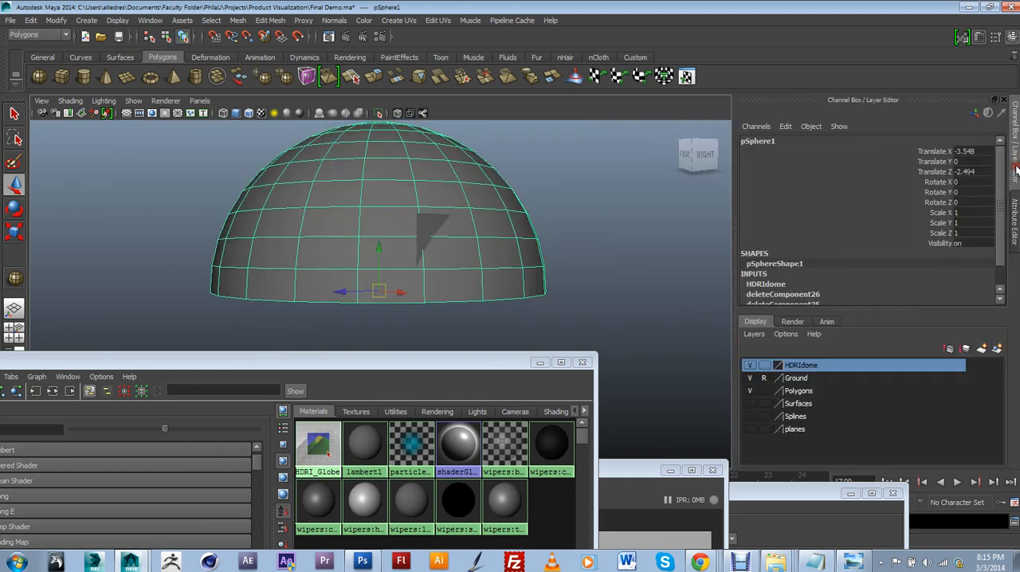
# Look inside the dome from the front of the car and select the ground backdrop surface
pyautogui.click(588, 321)
pyautogui.scroll(5, 519, 298)
pyautogui.keyDown('alt'); pyautogui.moveTo(519, 298); pyautogui.dragTo(483, 223); pyautogui.keyUp('alt')
pyautogui.scroll(-4, 453, 224)
pyautogui.click(504, 188)
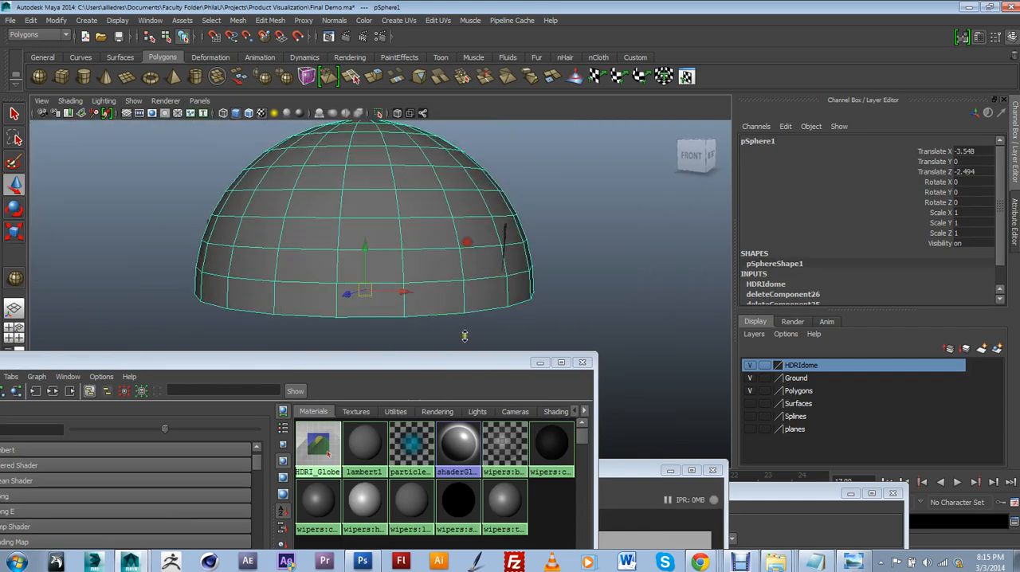
pyautogui.moveTo(447, 365); pyautogui.dragTo(470, 364)
pyautogui.keyDown('alt'); pyautogui.moveTo(476, 337); pyautogui.dragTo(499, 309, button='middle'); pyautogui.keyUp('alt')
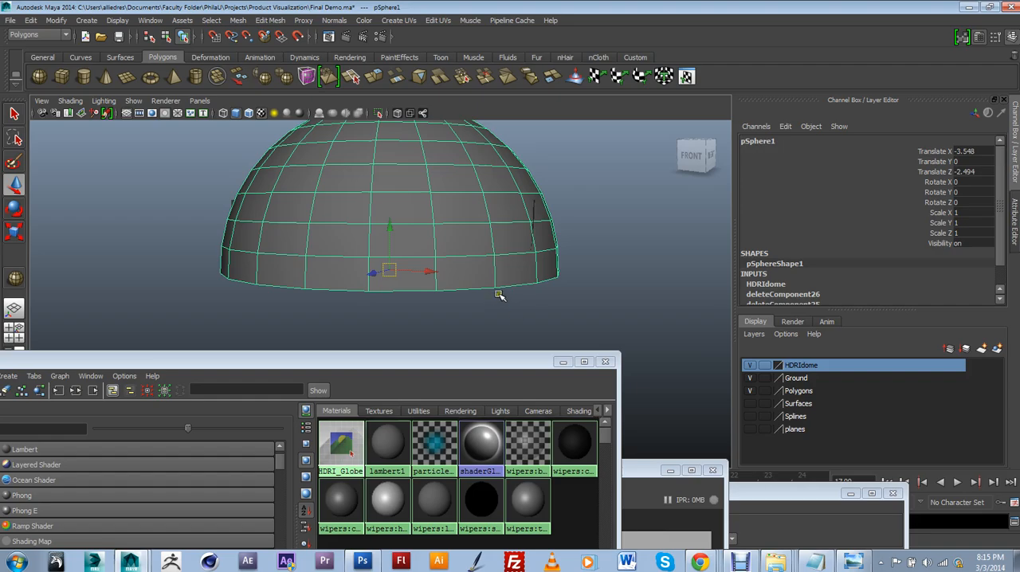
pyautogui.keyDown('alt'); pyautogui.moveTo(498, 295); pyautogui.dragTo(592, 269); pyautogui.keyUp('alt')
pyautogui.scroll(5, 472, 282)
pyautogui.scroll(5, 445, 292)
pyautogui.scroll(-1, 577, 281)
pyautogui.scroll(1, 585, 264)
pyautogui.click(544, 247)
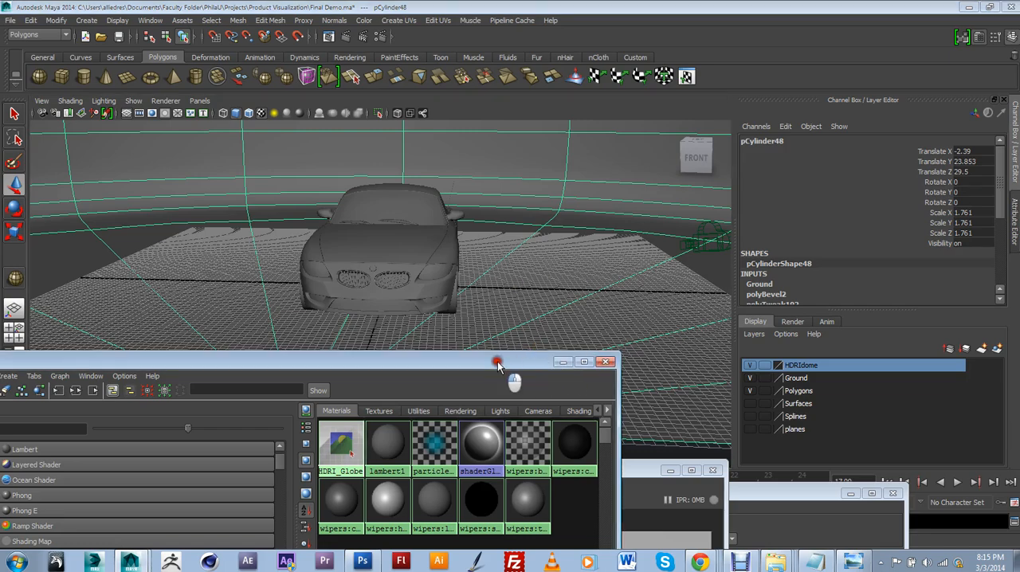
# Create a Lambert material from the Maya surface shaders in the Hypershade and uncover the viewport
pyautogui.moveTo(515, 368); pyautogui.dragTo(826, 223)
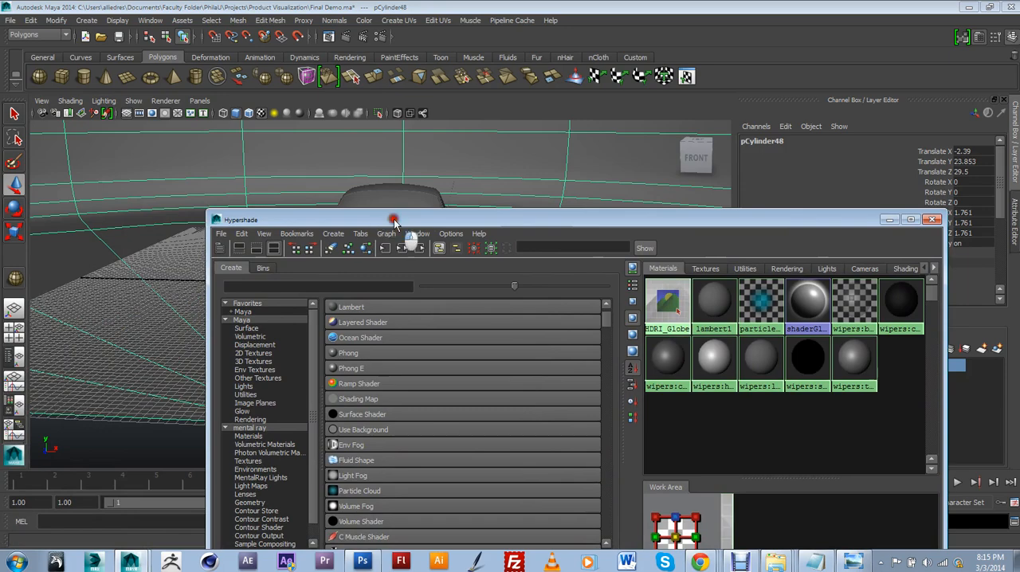
pyautogui.moveTo(397, 224); pyautogui.dragTo(310, 244)
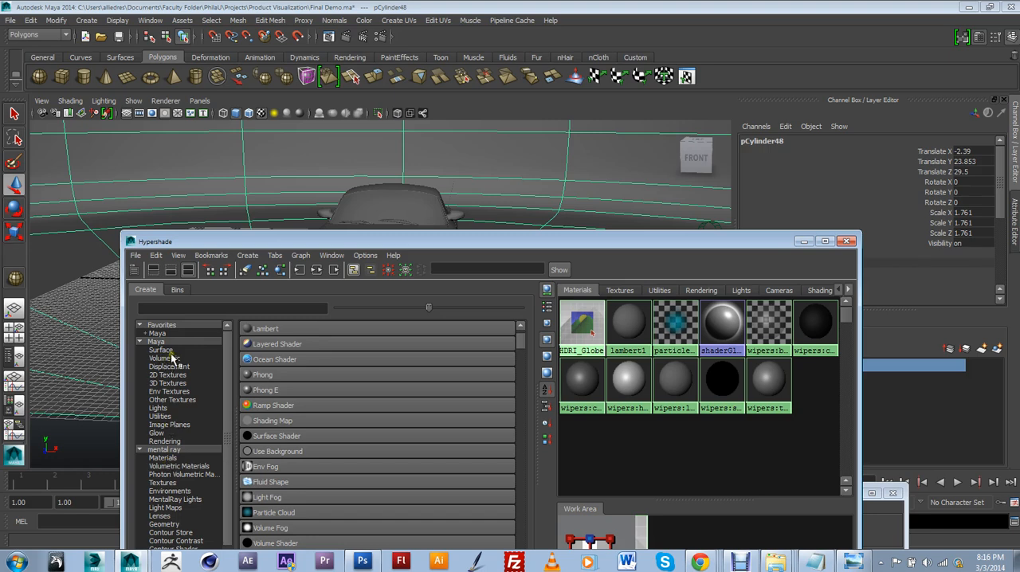
pyautogui.click(162, 350)
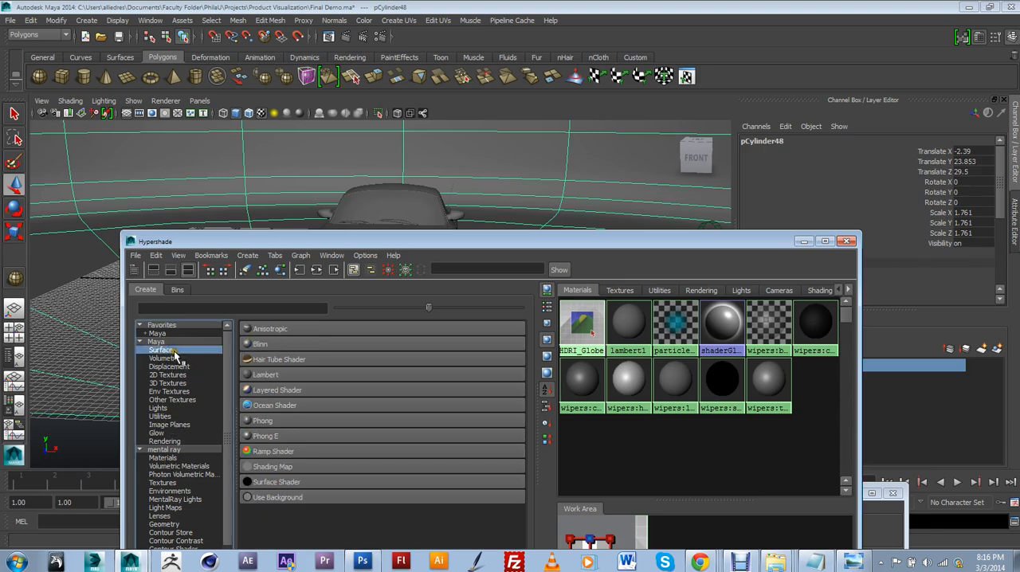
pyautogui.click(279, 375)
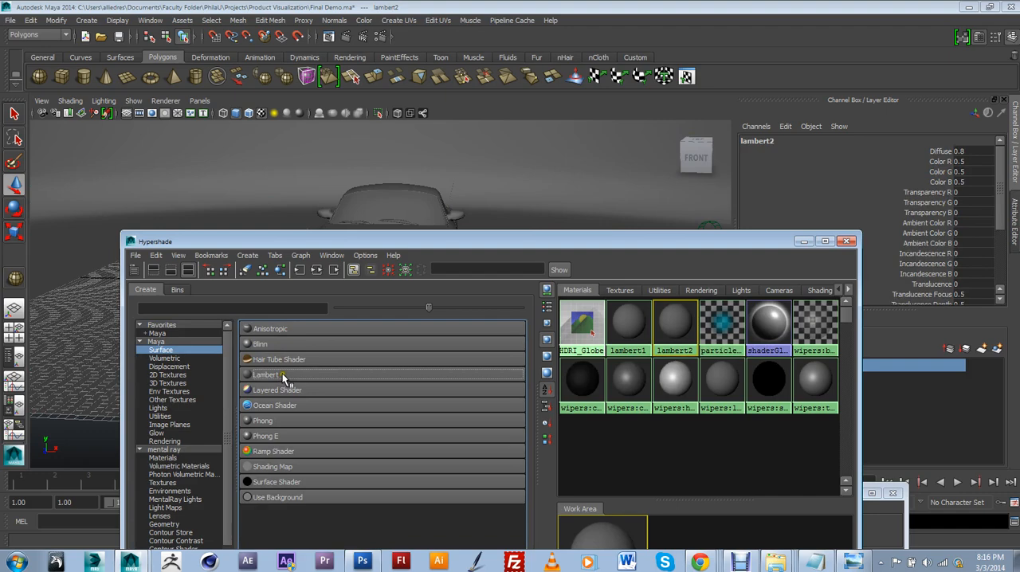
pyautogui.moveTo(663, 240); pyautogui.dragTo(590, 280)
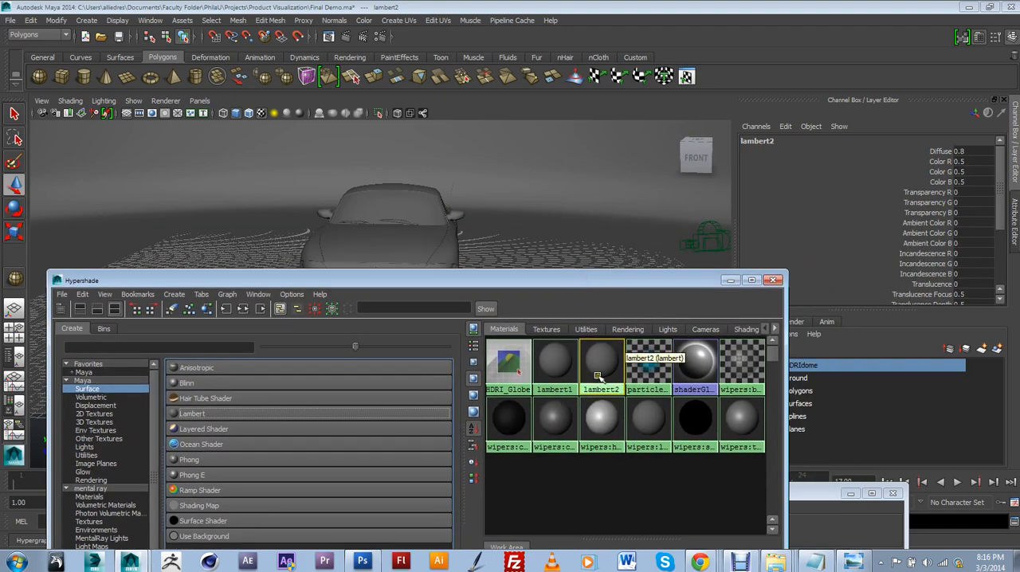
# Assign the new Lambert material to the ground backdrop and raise the material's colour to near white
pyautogui.click(598, 224)
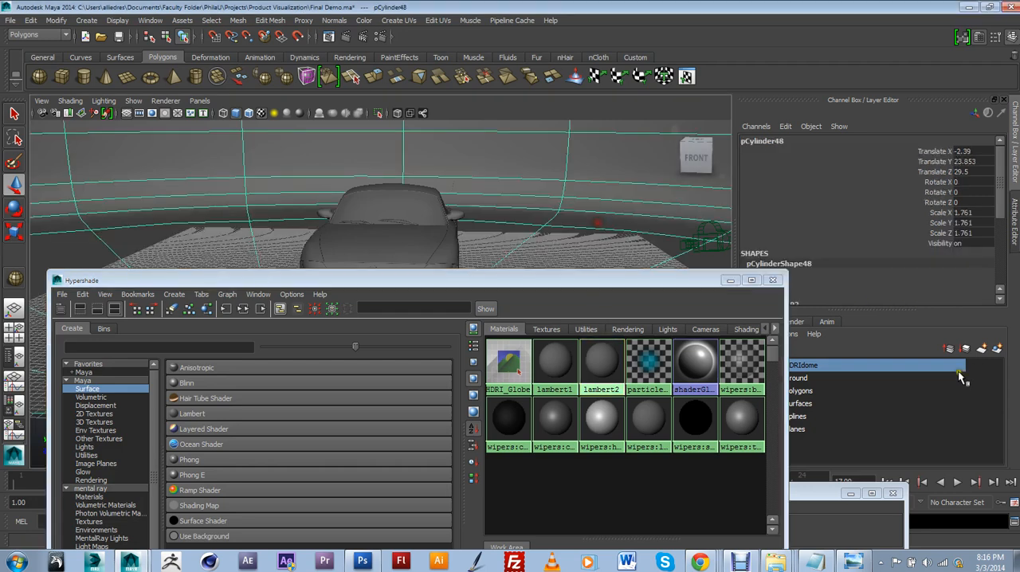
pyautogui.moveTo(662, 276); pyautogui.dragTo(697, 324)
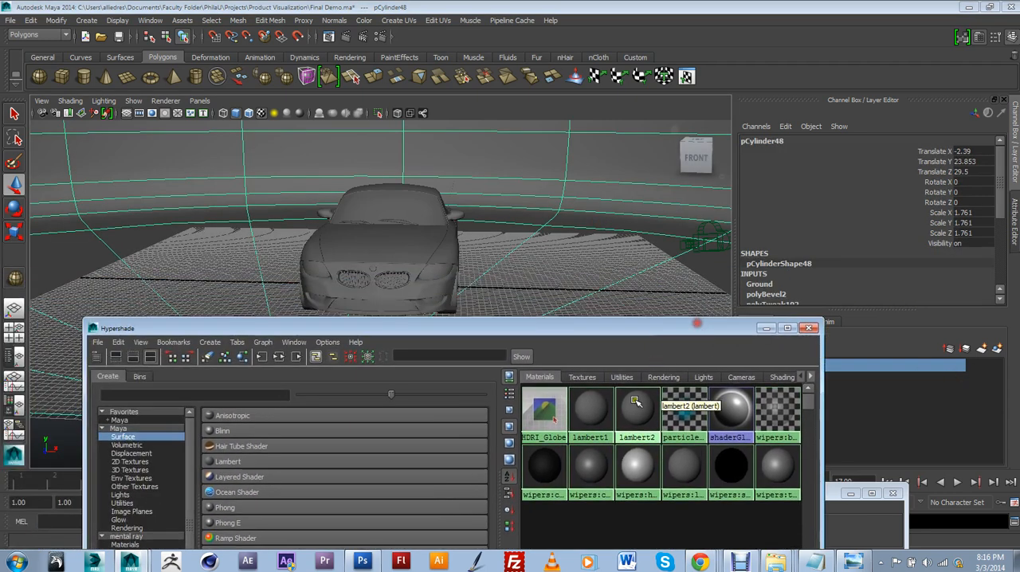
pyautogui.moveTo(636, 401); pyautogui.dragTo(614, 258, button='middle')
pyautogui.moveTo(654, 330); pyautogui.dragTo(569, 403)
pyautogui.doubleClick(623, 258)
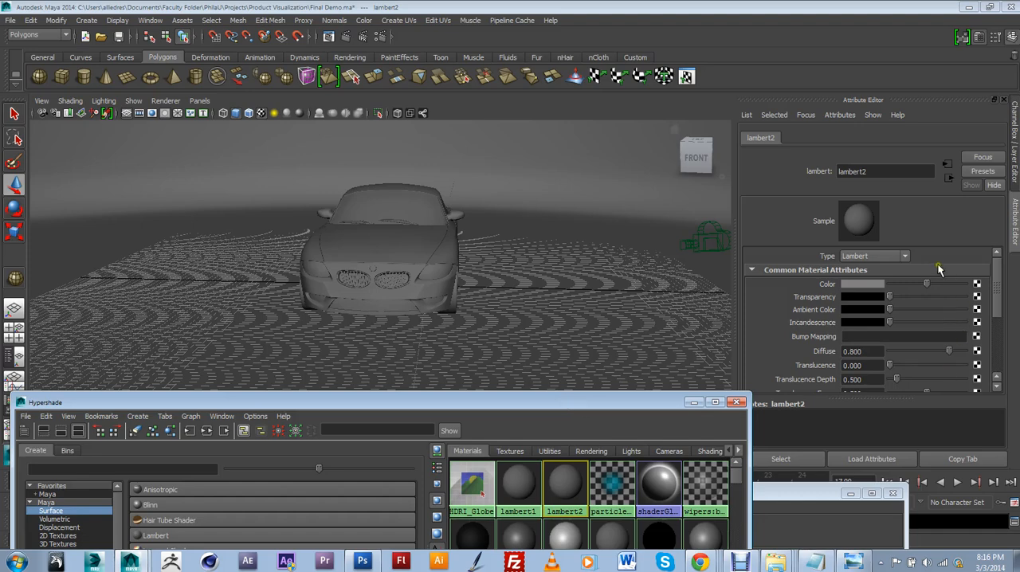
pyautogui.moveTo(926, 283); pyautogui.dragTo(956, 284)
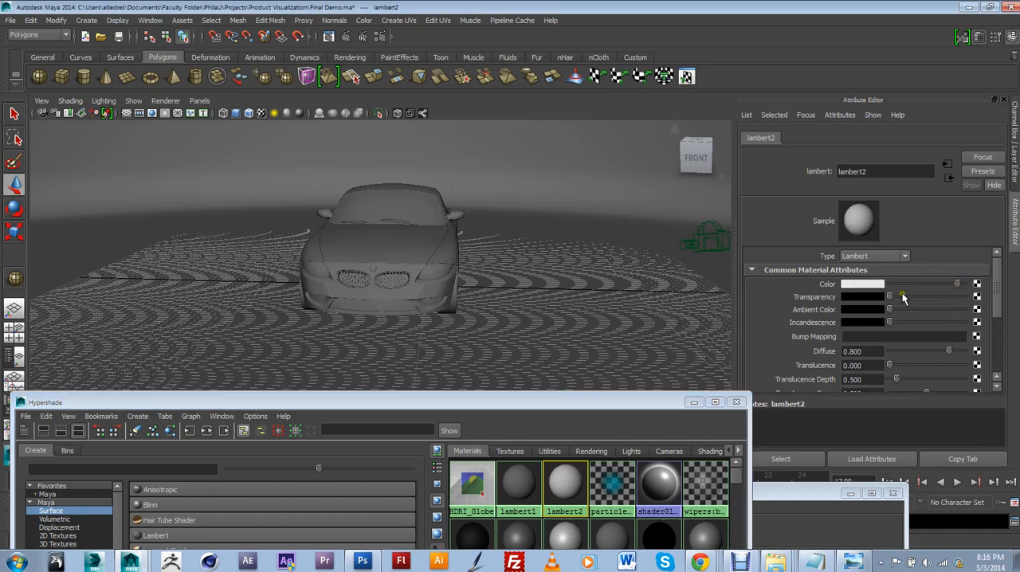
# Reopen the Lambert attributes from the selected ground backdrop and raise the incandescence slightly above black
pyautogui.click(612, 273)
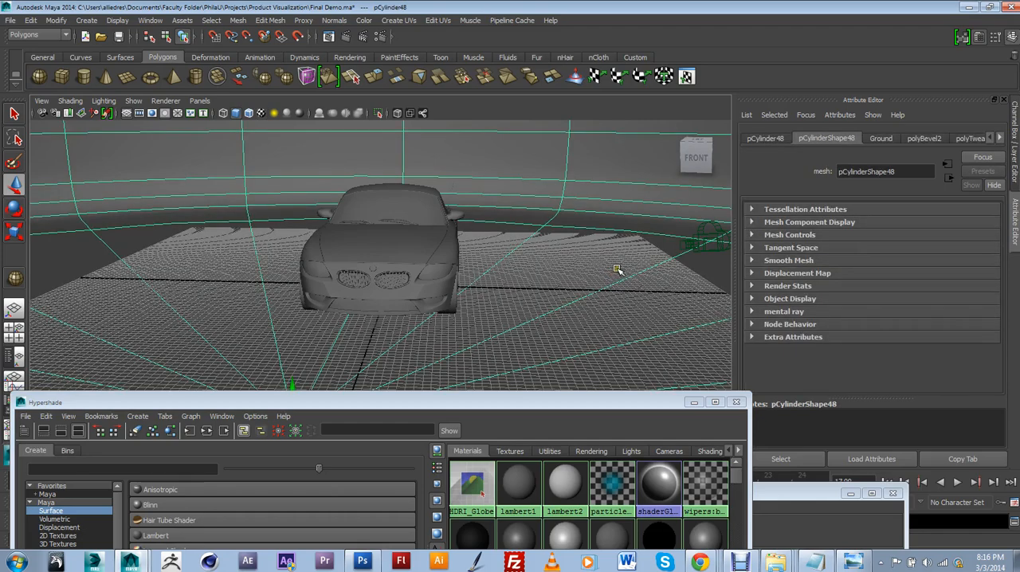
pyautogui.press('7')
pyautogui.press('5')
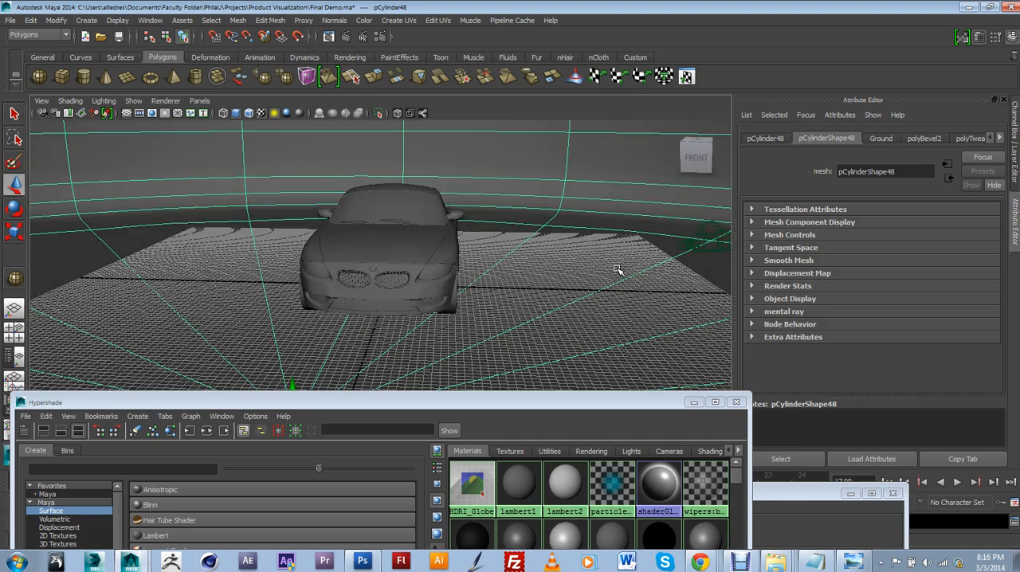
pyautogui.keyDown('alt'); pyautogui.moveTo(608, 283); pyautogui.dragTo(533, 278); pyautogui.keyUp('alt')
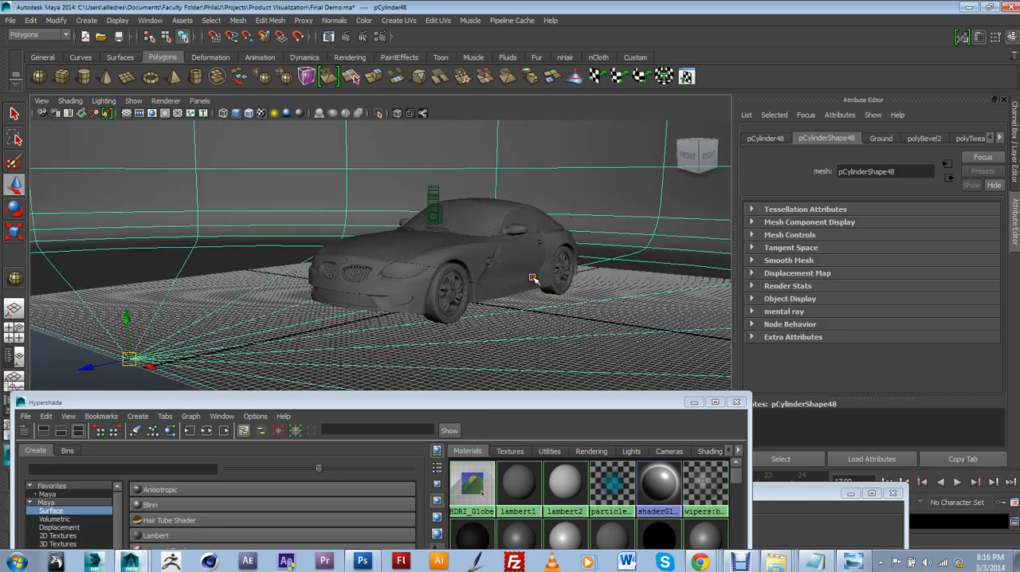
pyautogui.click(1002, 138)
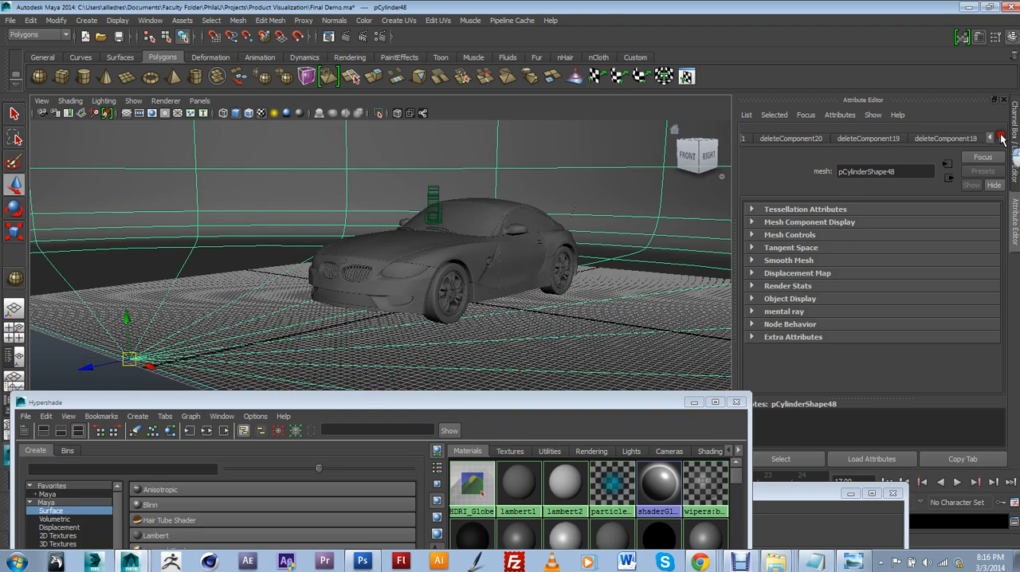
pyautogui.click(1002, 137)
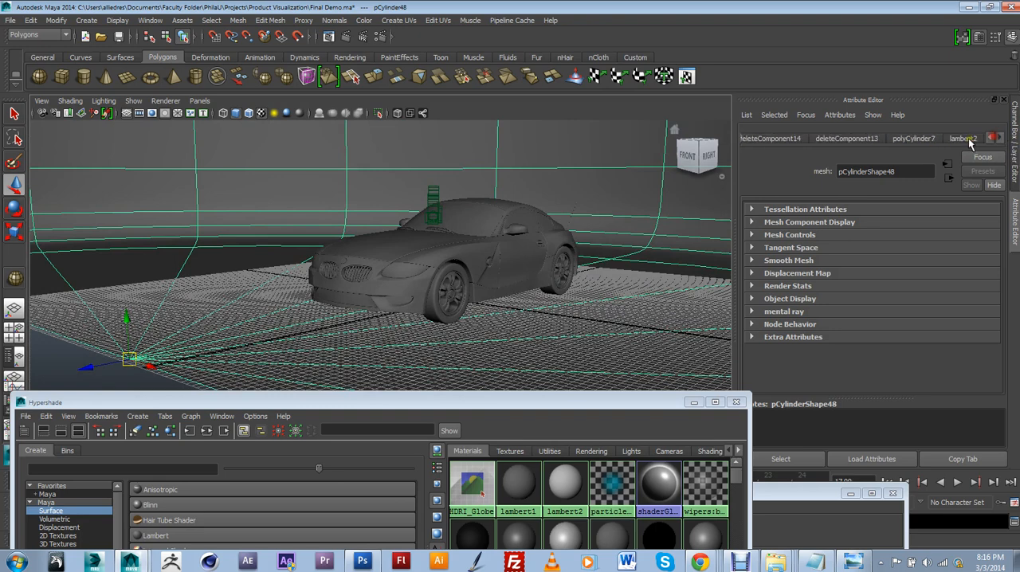
pyautogui.click(963, 138)
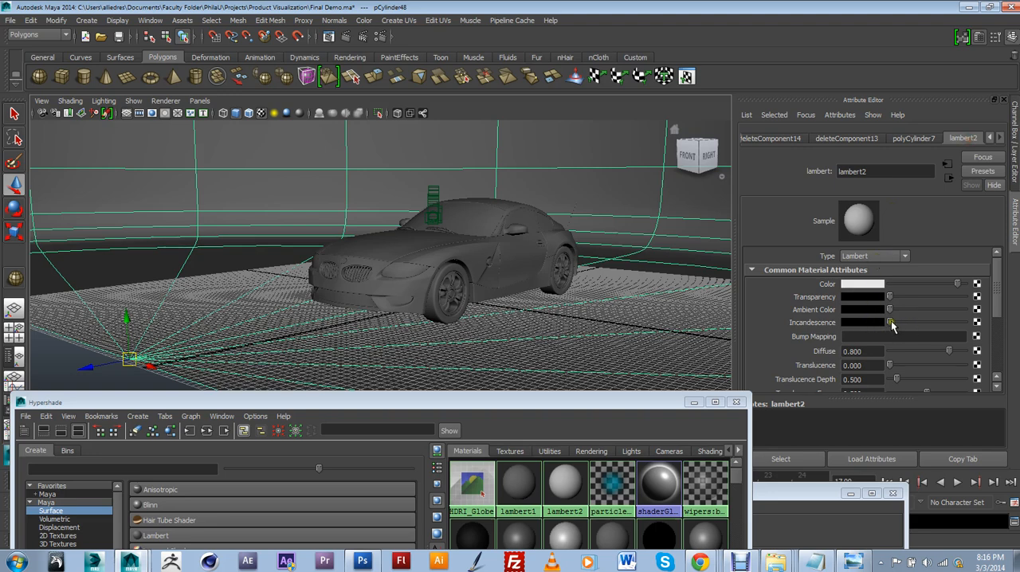
pyautogui.moveTo(891, 322); pyautogui.dragTo(900, 325)
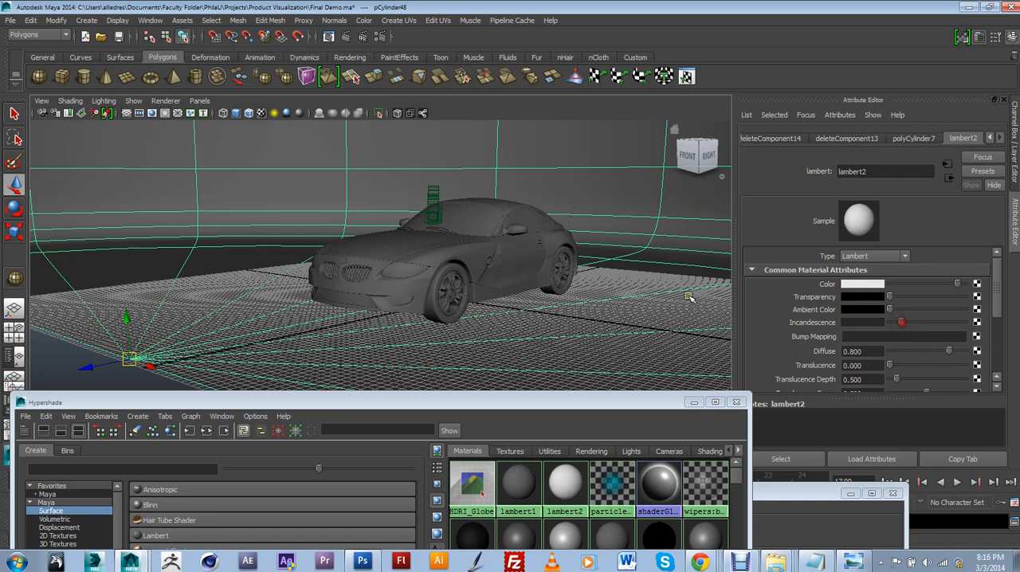
# Hide the HDRIdome and Ground layers so only the car geometry is displayed
pyautogui.keyDown('alt'); pyautogui.moveTo(399, 240); pyautogui.dragTo(511, 273); pyautogui.keyUp('alt')
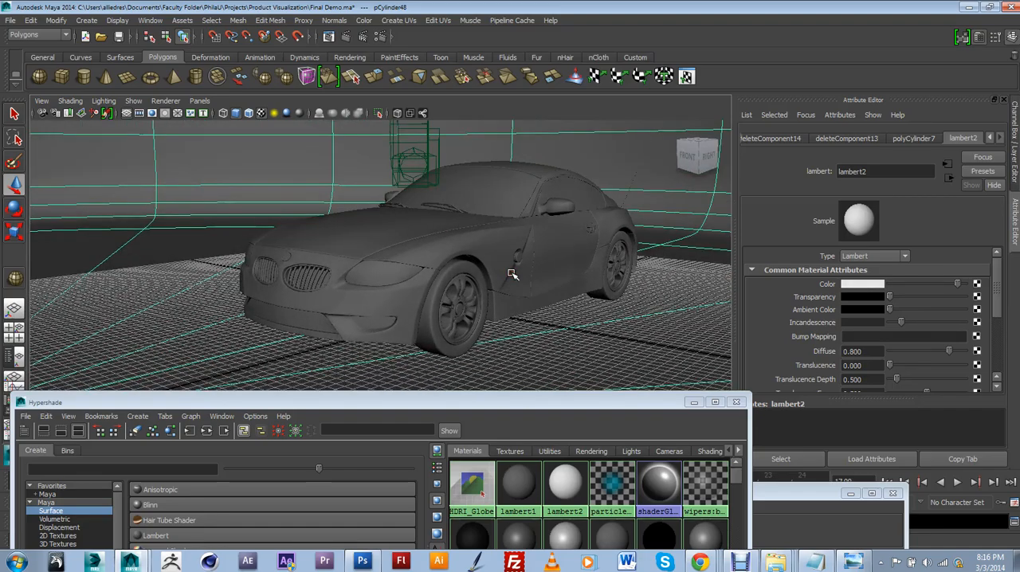
pyautogui.scroll(-3, 510, 273)
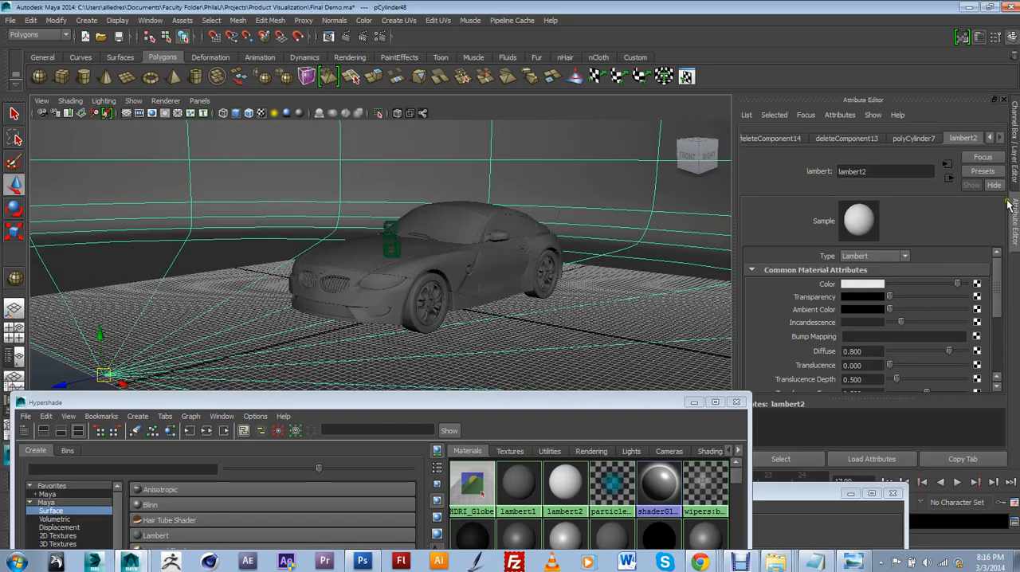
pyautogui.click(1015, 156)
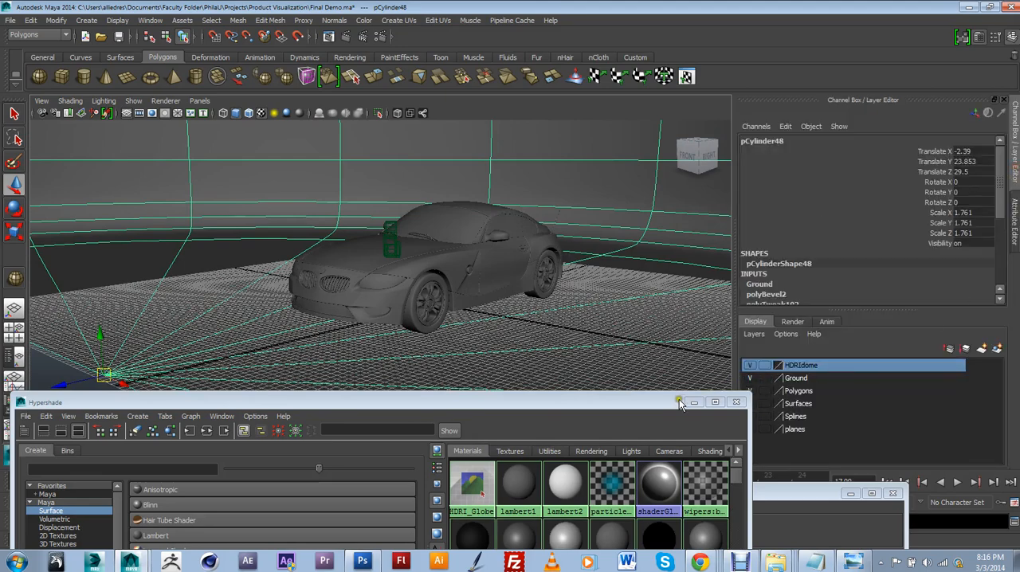
pyautogui.moveTo(680, 402); pyautogui.dragTo(646, 404)
pyautogui.click(749, 367)
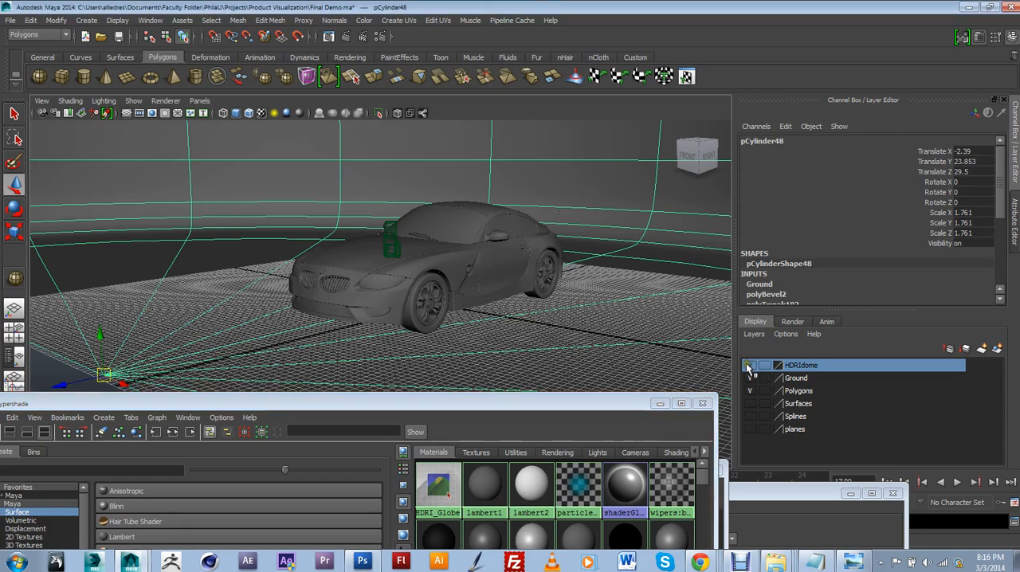
pyautogui.click(750, 365)
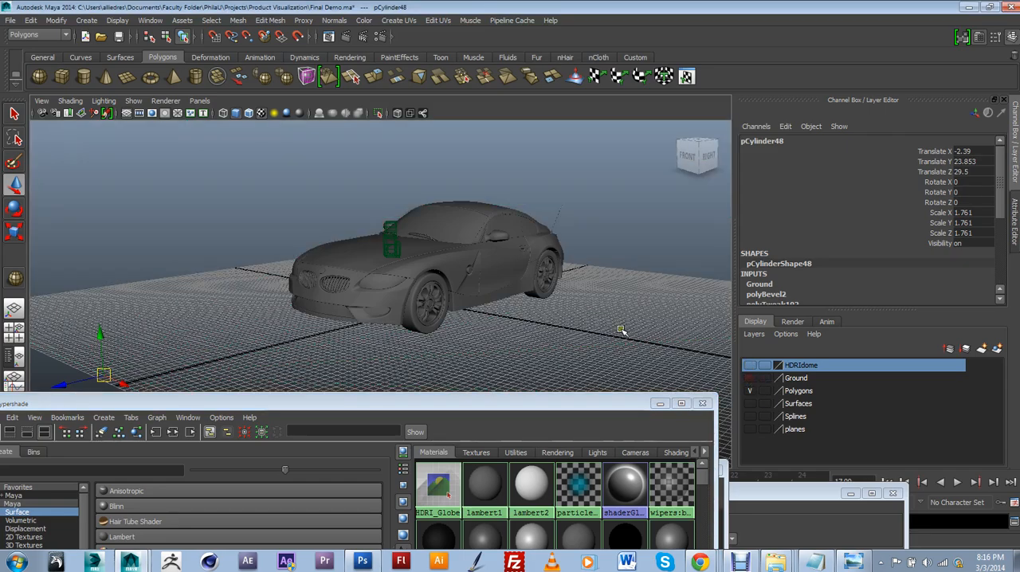
# Select the whole car from the side and create a mia_material_x from the mental ray materials in the Hypershade
pyautogui.keyDown('alt'); pyautogui.moveTo(621, 331); pyautogui.dragTo(463, 354); pyautogui.keyUp('alt')
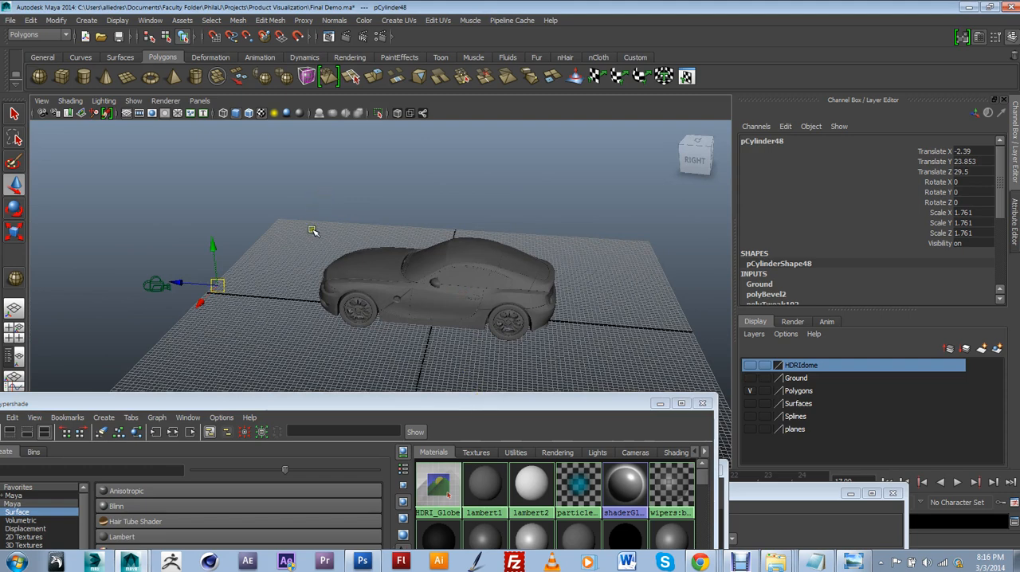
pyautogui.moveTo(313, 230); pyautogui.dragTo(564, 358)
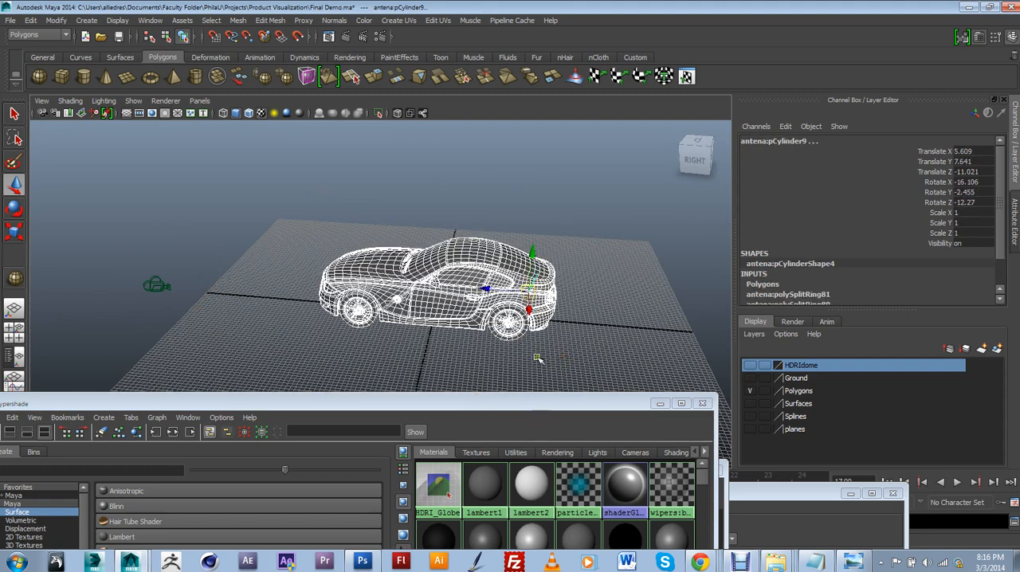
pyautogui.click(539, 359)
pyautogui.moveTo(547, 407); pyautogui.dragTo(759, 168)
pyautogui.click(248, 374)
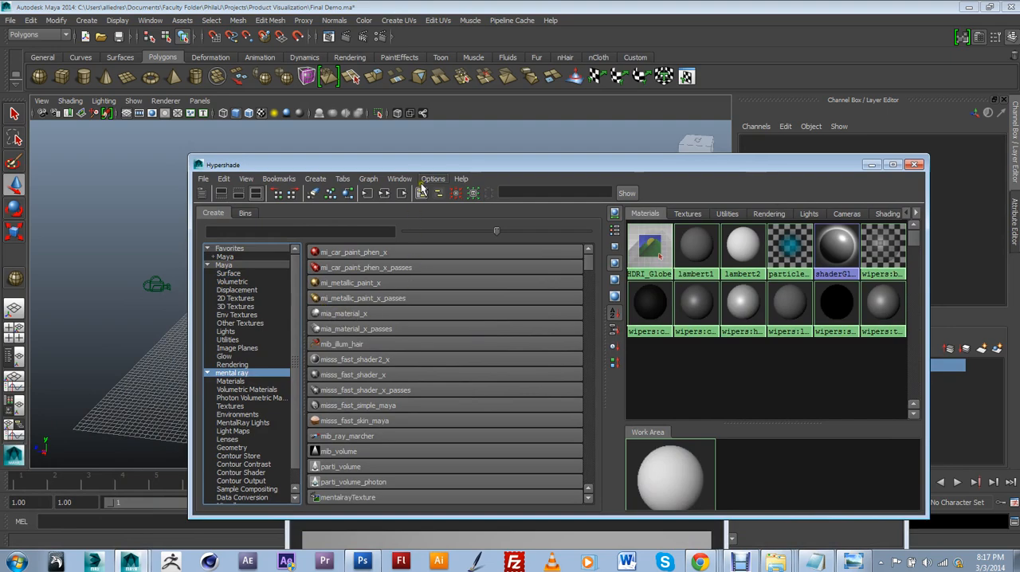
pyautogui.moveTo(426, 165); pyautogui.dragTo(374, 375)
pyautogui.keyDown('alt'); pyautogui.moveTo(455, 284); pyautogui.dragTo(497, 288); pyautogui.keyUp('alt')
pyautogui.moveTo(588, 311); pyautogui.dragTo(296, 163)
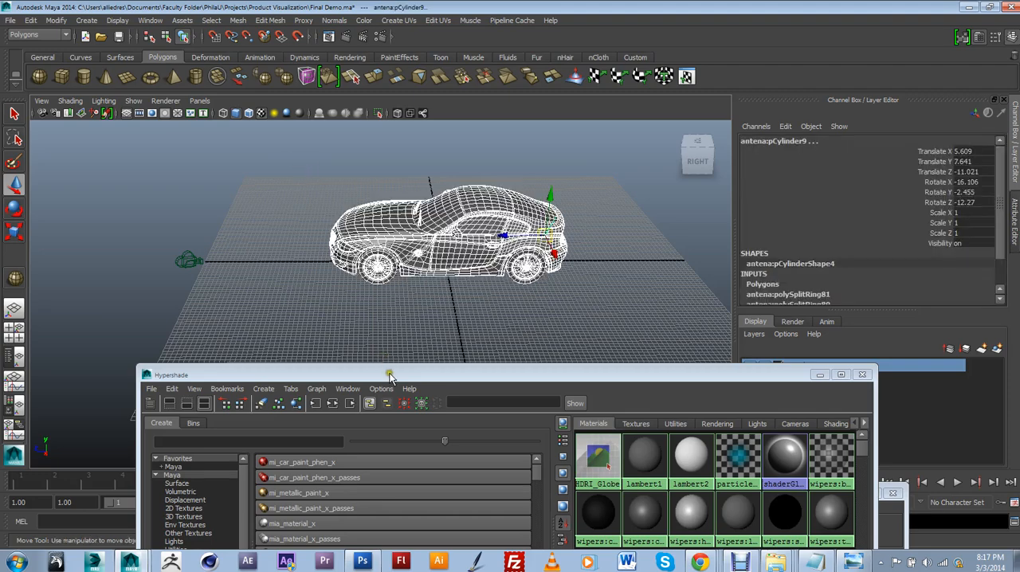
pyautogui.moveTo(390, 374); pyautogui.dragTo(362, 179)
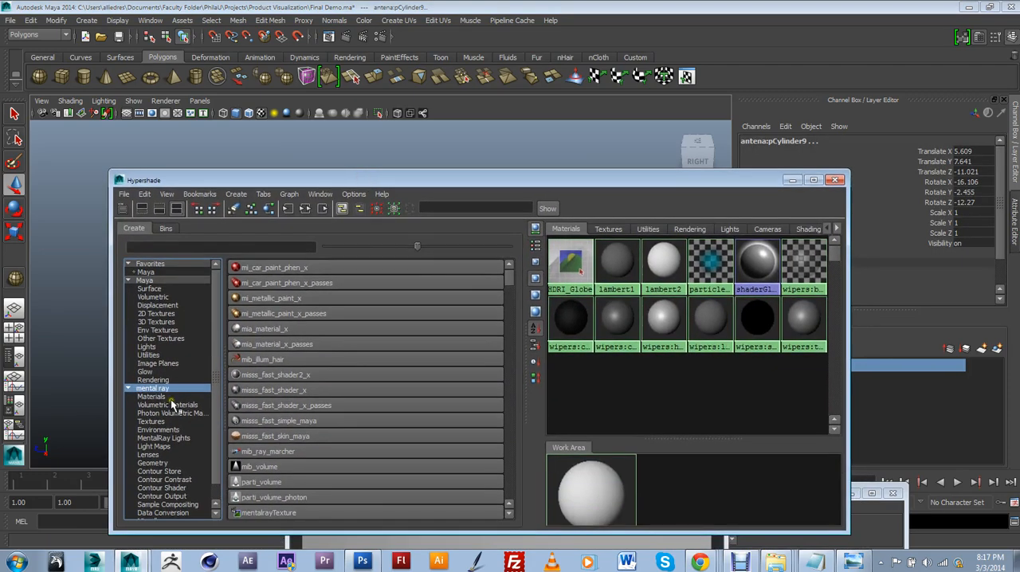
pyautogui.click(265, 328)
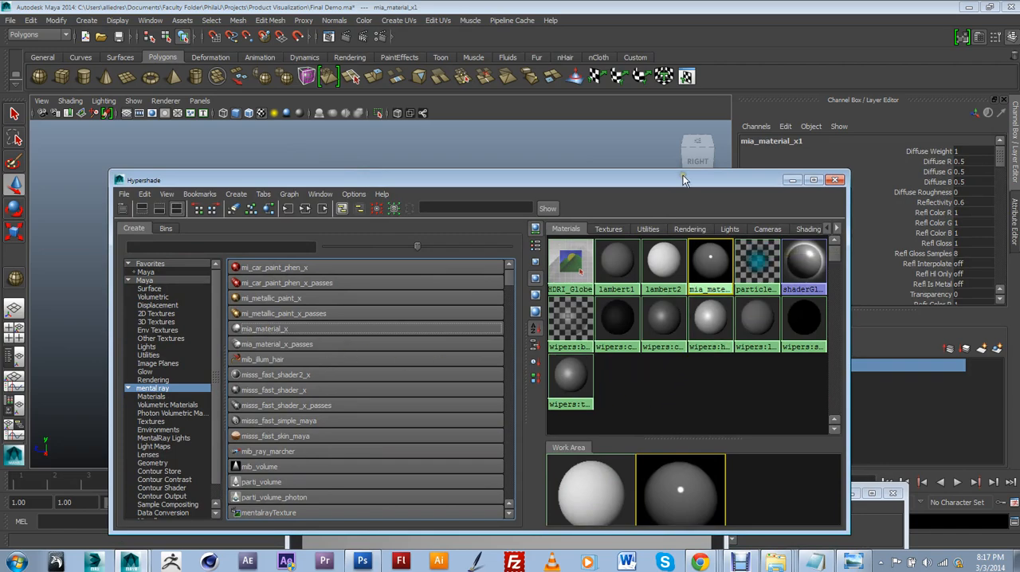
# Reselect all the car parts, assign the new mia_material_x to them and close the Hypershade
pyautogui.moveTo(683, 179); pyautogui.dragTo(574, 307)
pyautogui.moveTo(282, 159); pyautogui.dragTo(282, 159)
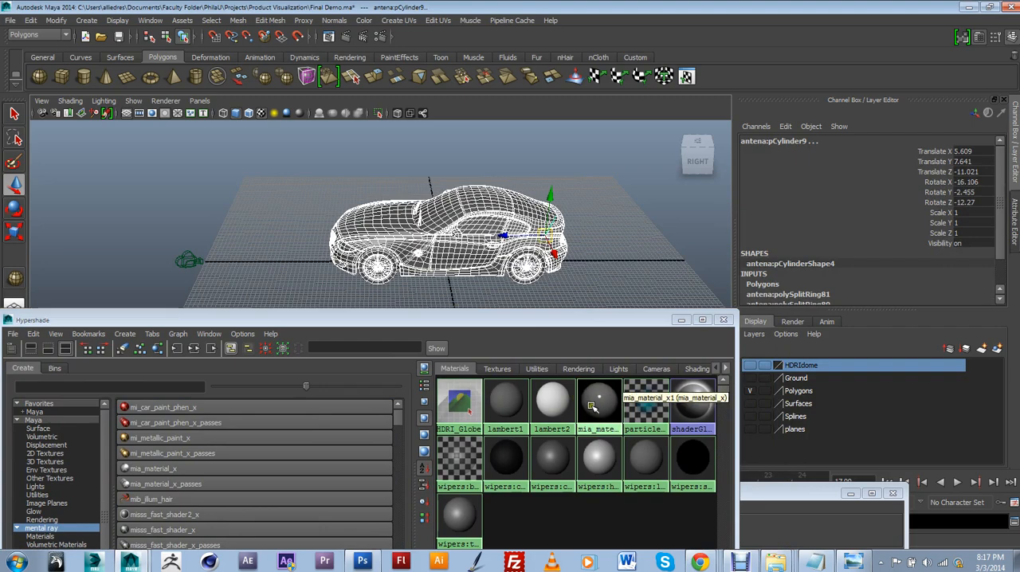
pyautogui.moveTo(600, 400); pyautogui.dragTo(600, 382, button='right')
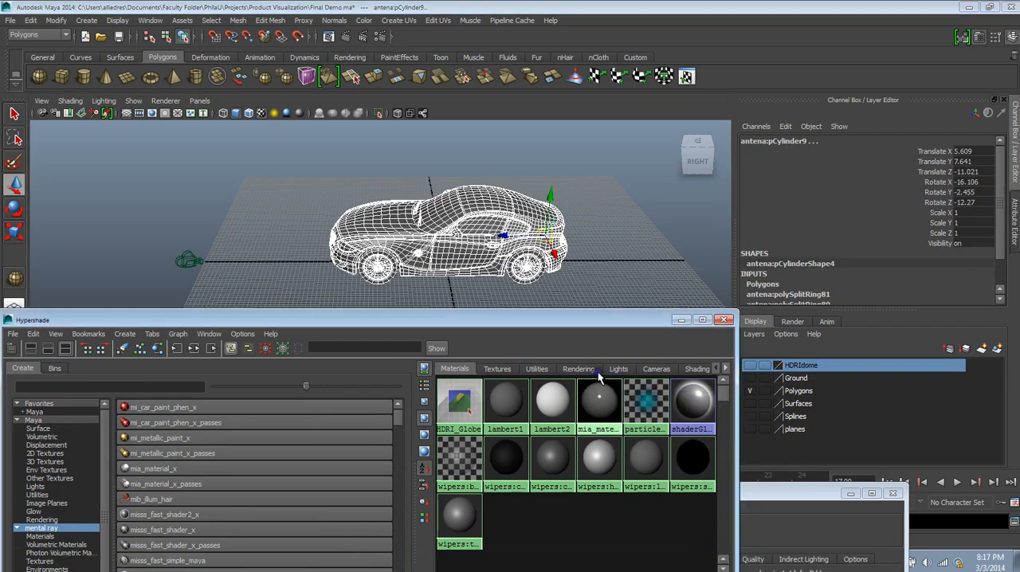
pyautogui.click(722, 318)
# Select the car door and show the attributes of its assigned mia_material_x1 to check the assignment
pyautogui.click(587, 216)
pyautogui.click(483, 240)
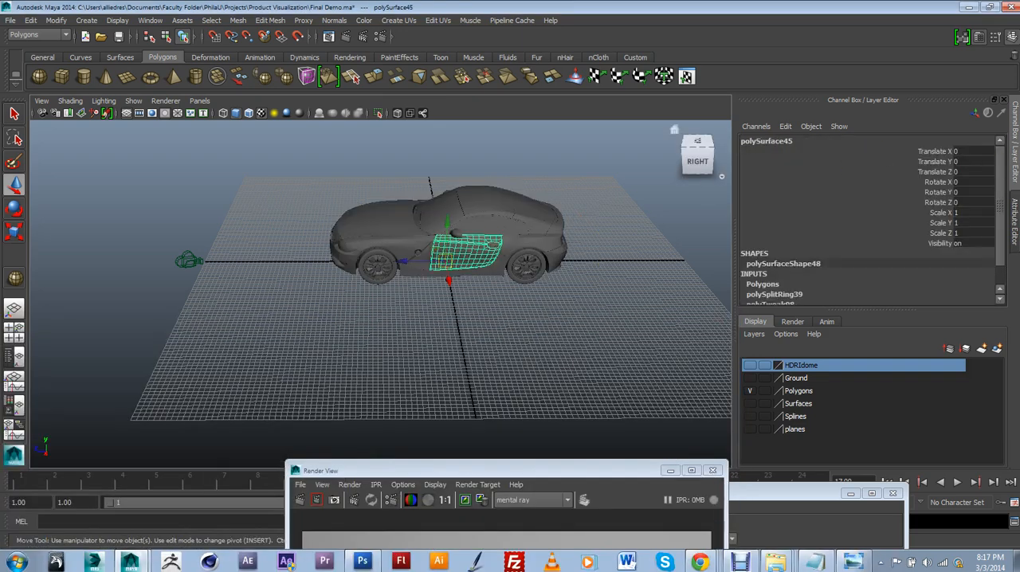
pyautogui.click(1014, 231)
pyautogui.click(1001, 138)
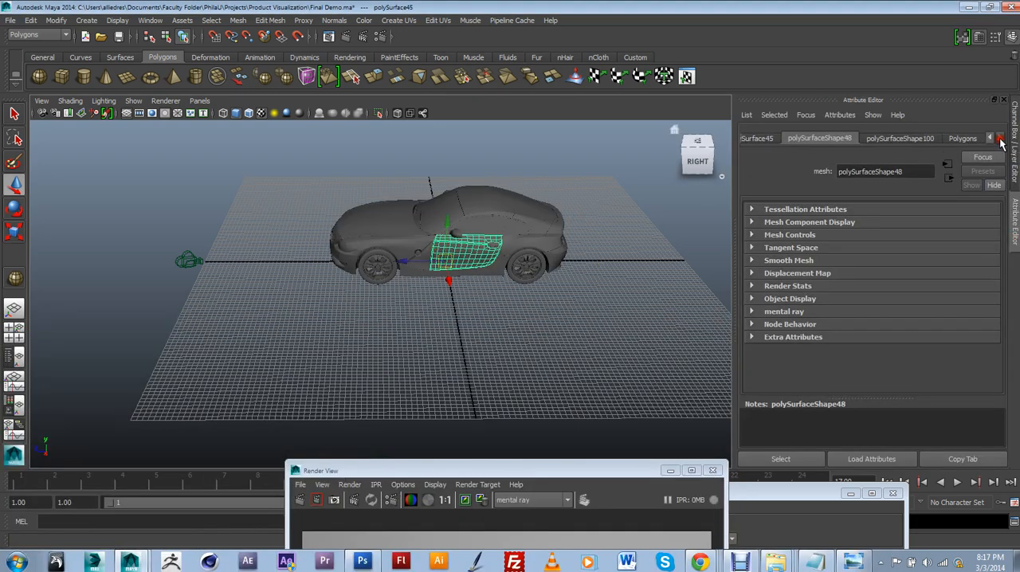
pyautogui.click(1002, 138)
pyautogui.click(1001, 138)
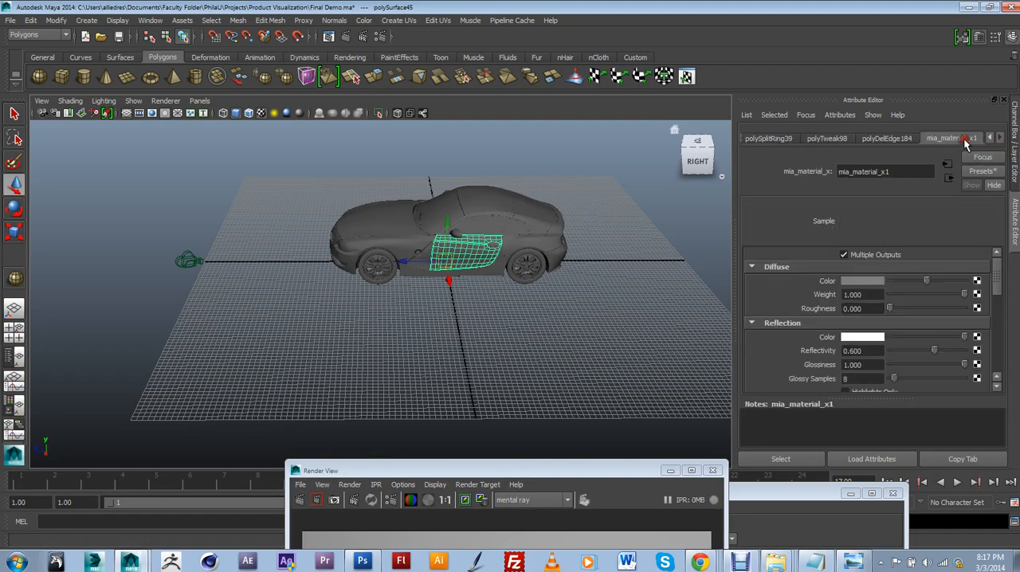
pyautogui.click(953, 138)
# Examine the car body from the front three-quarter side, up close and from farther away
pyautogui.keyDown('alt'); pyautogui.moveTo(470, 299); pyautogui.dragTo(500, 286); pyautogui.keyUp('alt')
pyautogui.keyDown('alt'); pyautogui.moveTo(497, 331); pyautogui.dragTo(481, 305); pyautogui.keyUp('alt')
pyautogui.keyDown('alt'); pyautogui.moveTo(481, 305); pyautogui.dragTo(486, 371, button='middle'); pyautogui.keyUp('alt')
pyautogui.scroll(2, 490, 367)
pyautogui.scroll(-1, 518, 363)
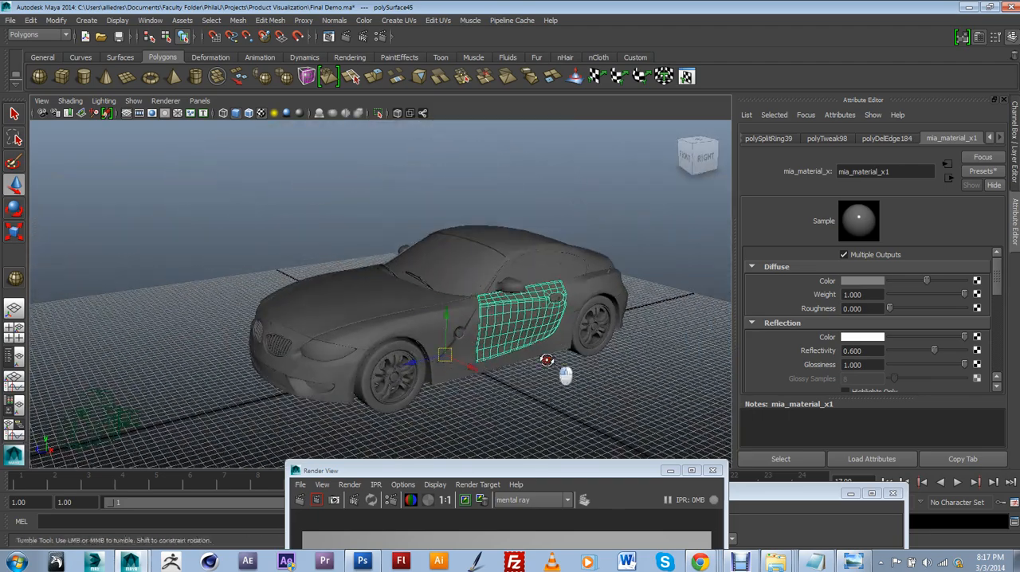
pyautogui.keyDown('alt'); pyautogui.moveTo(546, 359); pyautogui.dragTo(528, 348); pyautogui.keyUp('alt')
pyautogui.keyDown('alt'); pyautogui.moveTo(528, 348); pyautogui.dragTo(545, 327, button='middle'); pyautogui.keyUp('alt')
pyautogui.scroll(2, 547, 324)
pyautogui.keyDown('alt'); pyautogui.moveTo(547, 323); pyautogui.dragTo(574, 336); pyautogui.keyUp('alt')
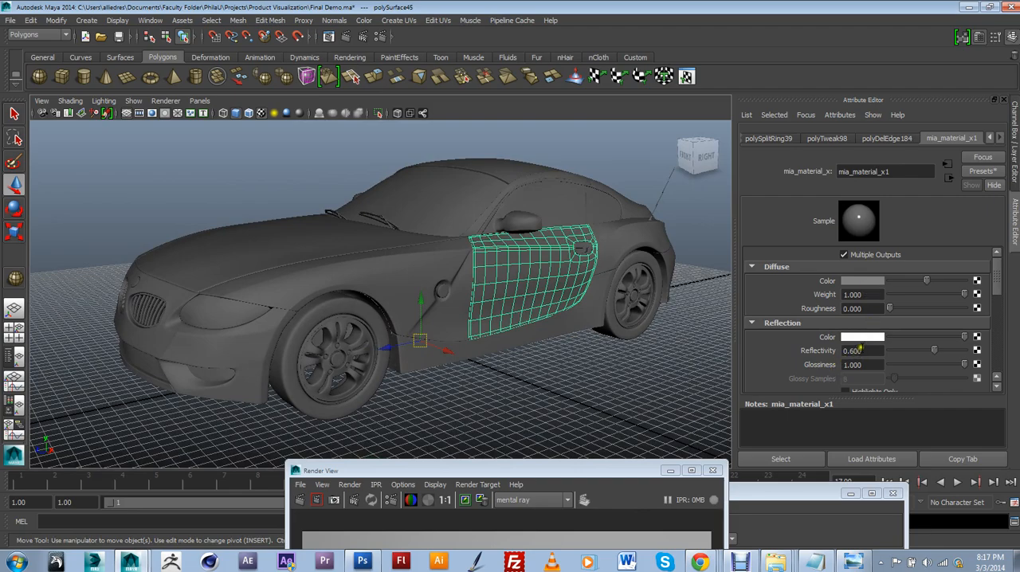
pyautogui.scroll(-4, 333, 265)
pyautogui.scroll(-4, 453, 302)
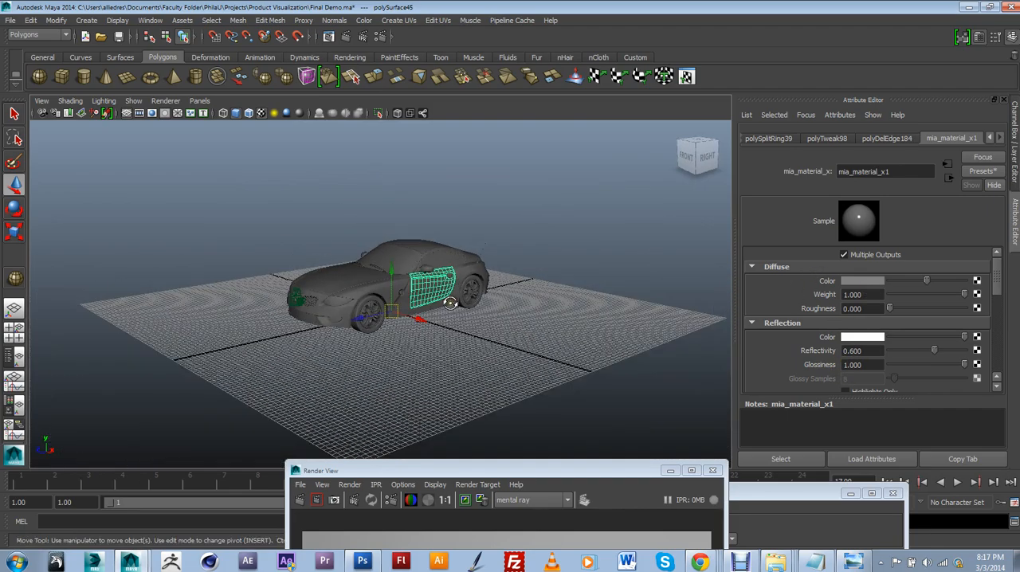
pyautogui.moveTo(451, 302)
pyautogui.keyDown('alt'); pyautogui.mouseDown()
pyautogui.moveTo(434, 321)
pyautogui.moveTo(449, 320)
pyautogui.mouseUp(); pyautogui.keyUp('alt')
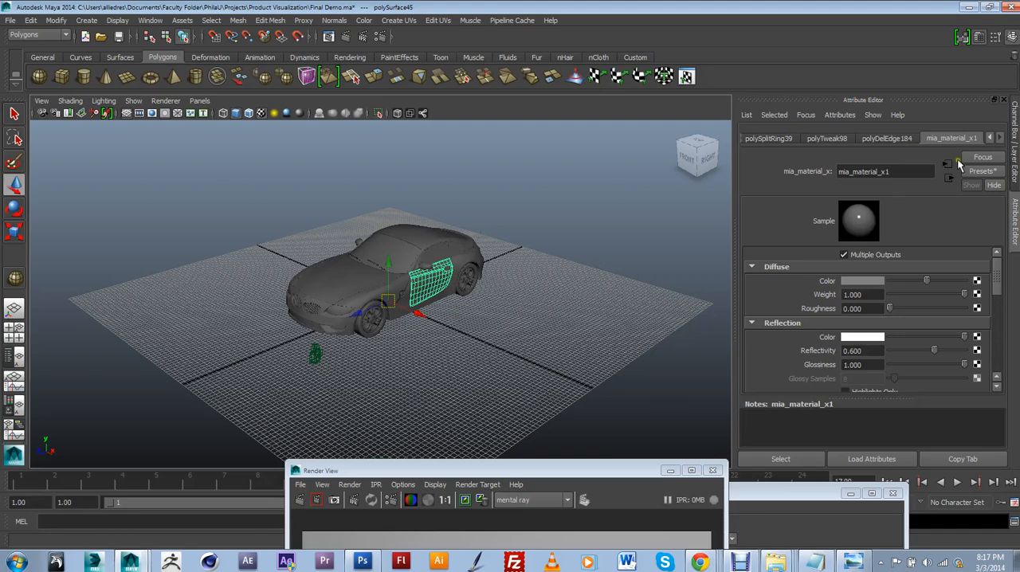
# Make the HDRIdome and Ground layers visible again
pyautogui.click(1013, 158)
pyautogui.click(750, 373)
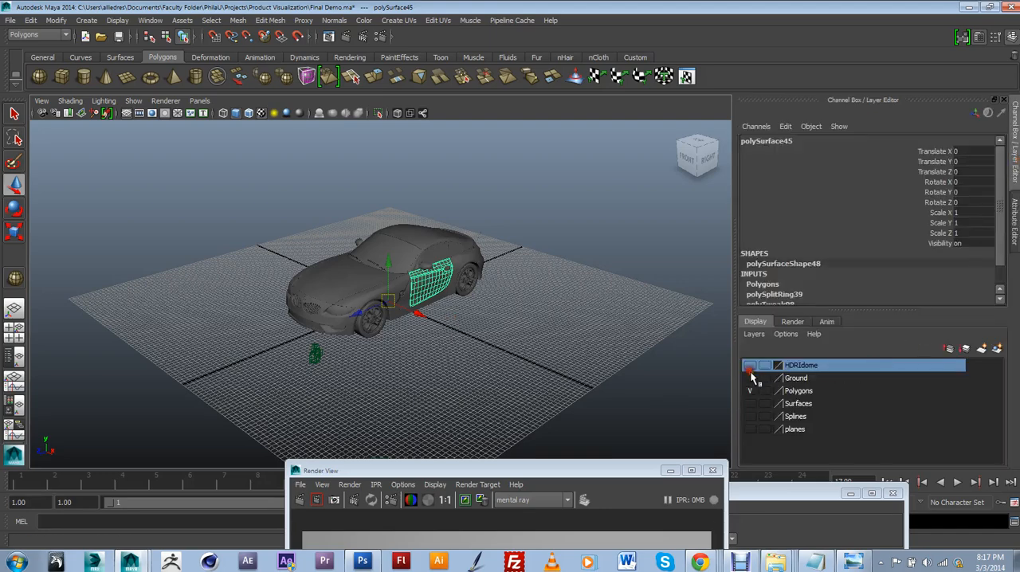
pyautogui.click(750, 379)
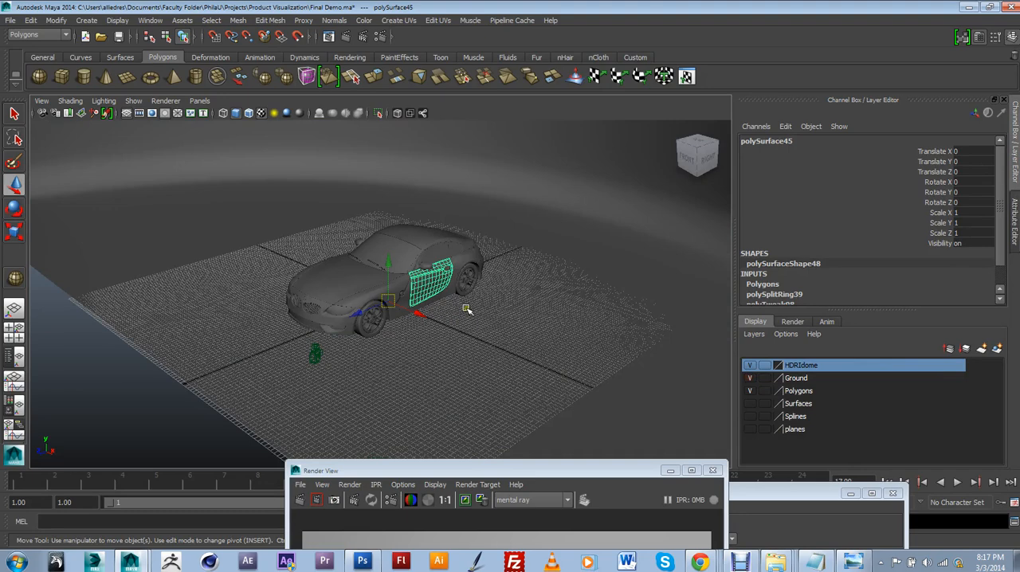
# Look through camera1, render the current frame with mental ray and place the render beside the layer list
pyautogui.click(199, 101)
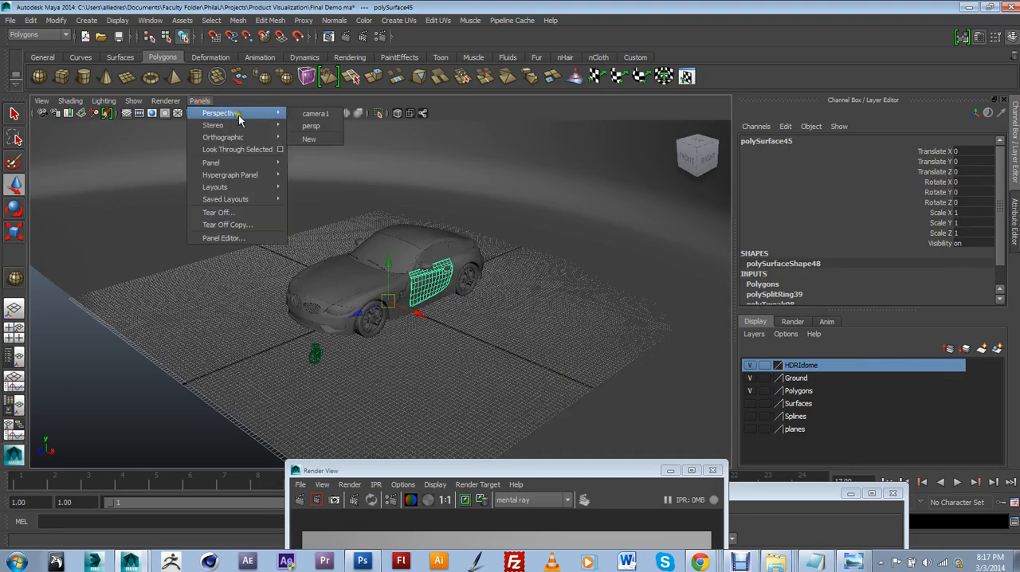
pyautogui.moveTo(255, 125)
pyautogui.moveTo(220, 112)
pyautogui.click(319, 127)
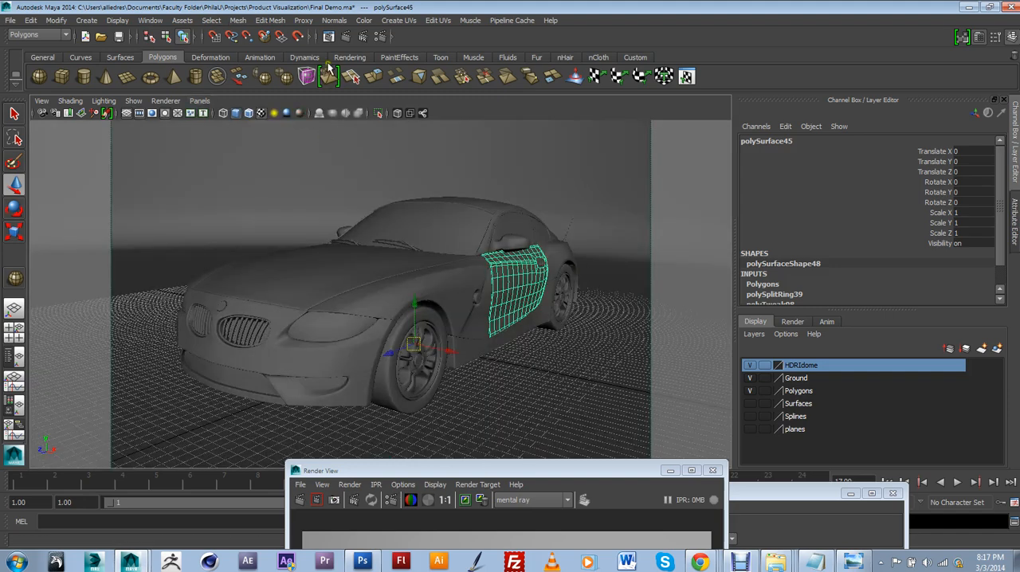
pyautogui.click(348, 37)
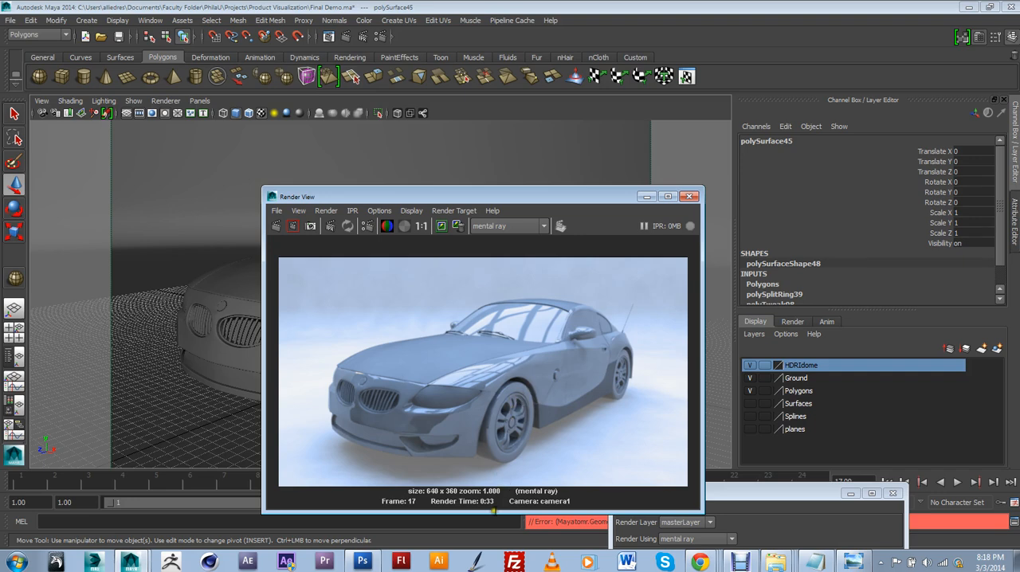
pyautogui.moveTo(518, 201); pyautogui.dragTo(614, 157)
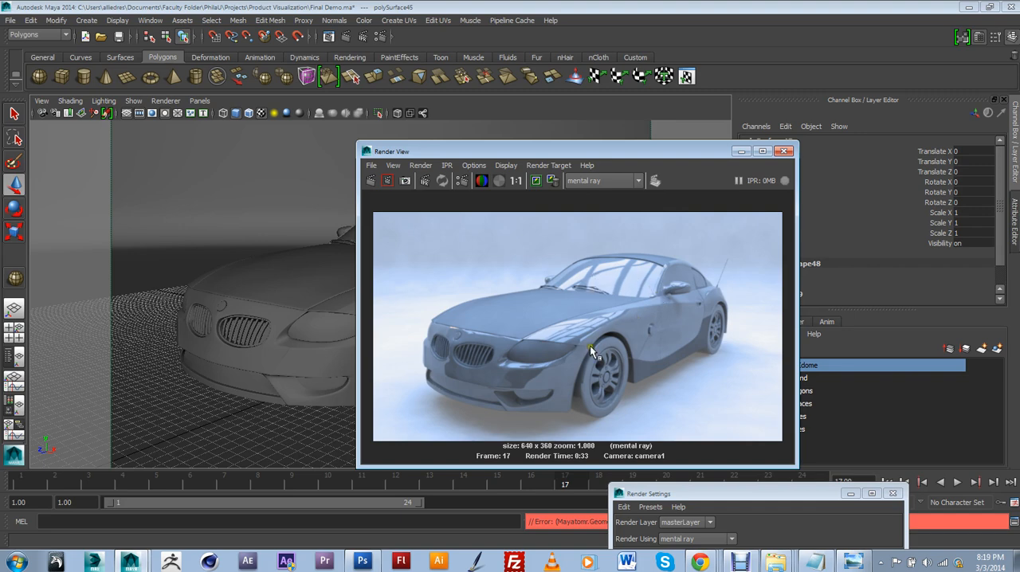
# Open the Render Settings next to the rendered image and review the Final Gathering options under Indirect Lighting
pyautogui.click(380, 38)
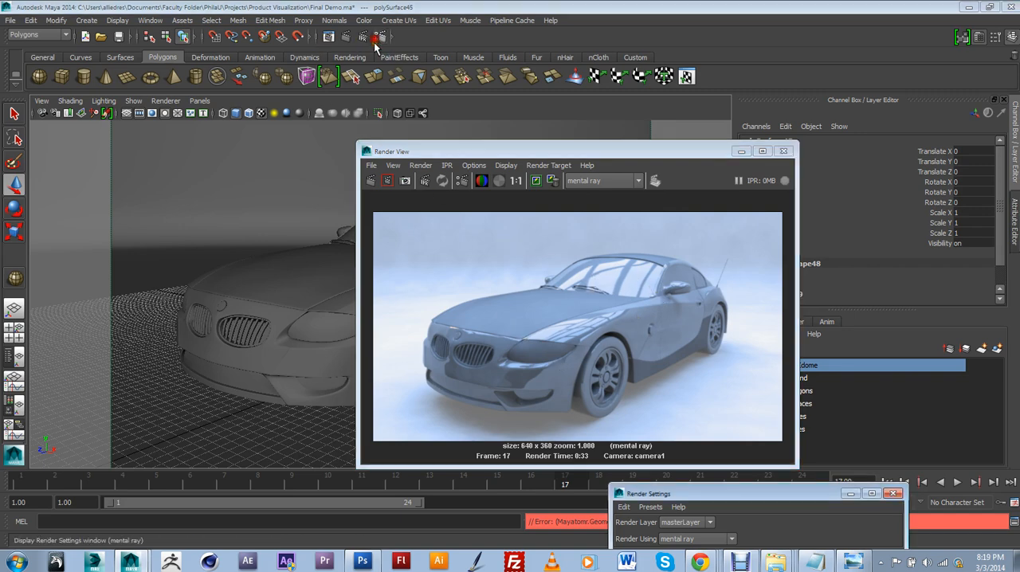
pyautogui.moveTo(718, 493); pyautogui.dragTo(170, 84)
pyautogui.click(244, 152)
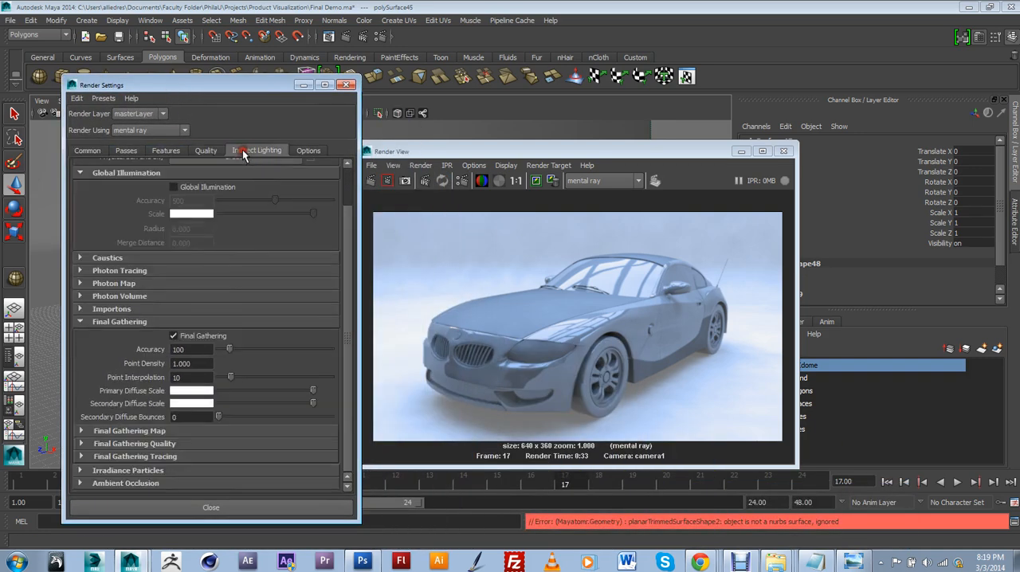
pyautogui.click(663, 381)
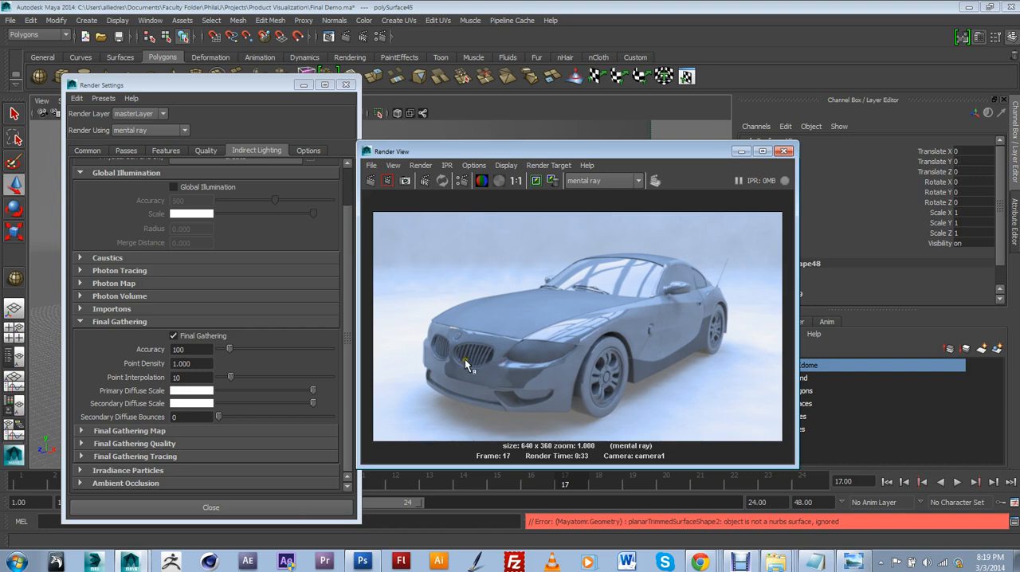
# Set the Final Gathering Point Density to 1.2 and Point Interpolation to 50
pyautogui.click(245, 385)
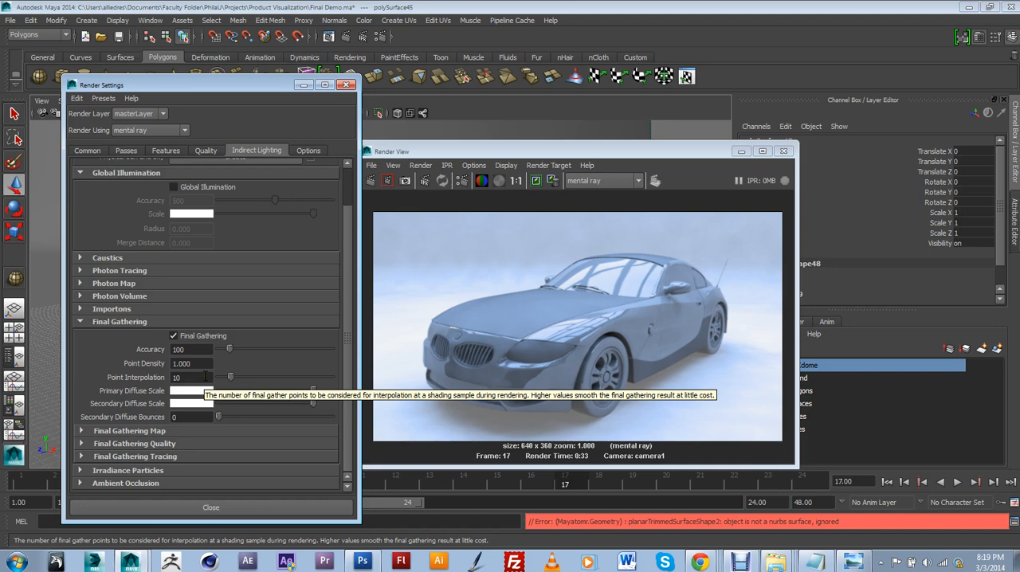
pyautogui.doubleClick(180, 364)
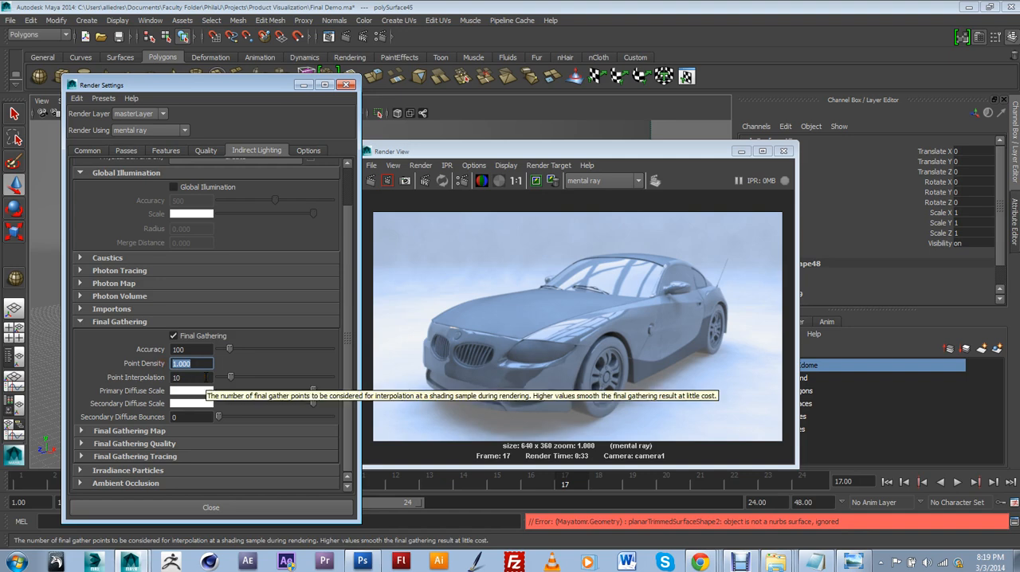
pyautogui.write('1.2')
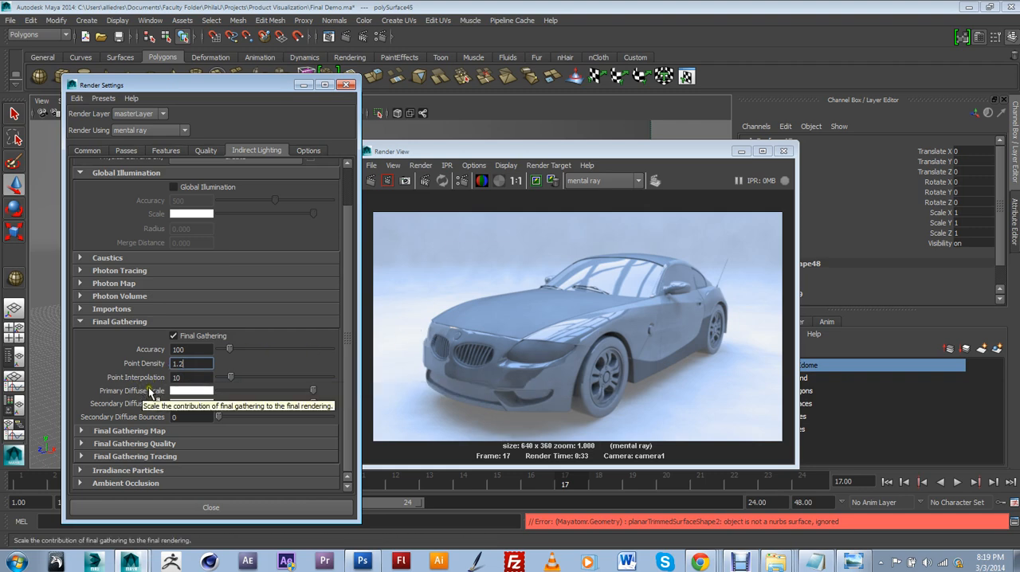
pyautogui.press('Tab')
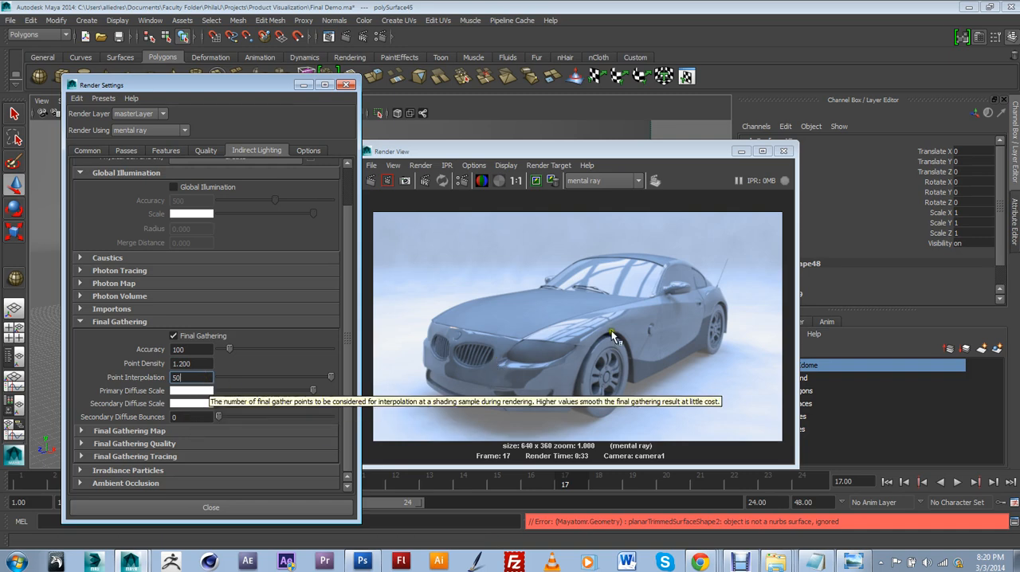
# Move the Render View clear of the Render Settings, keep the current image and render the frame again
pyautogui.click(532, 145)
pyautogui.moveTo(533, 151); pyautogui.dragTo(562, 124)
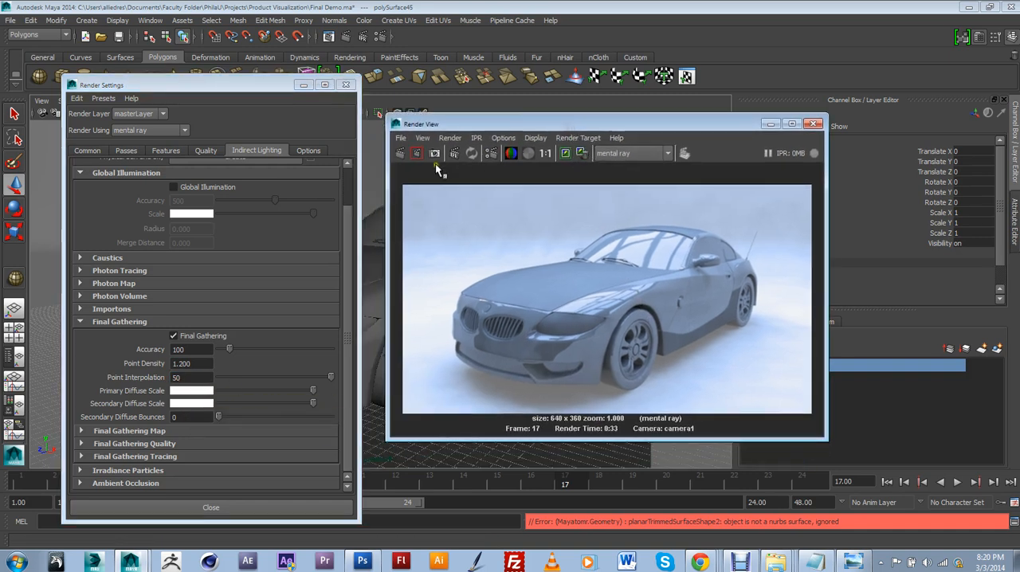
pyautogui.click(566, 154)
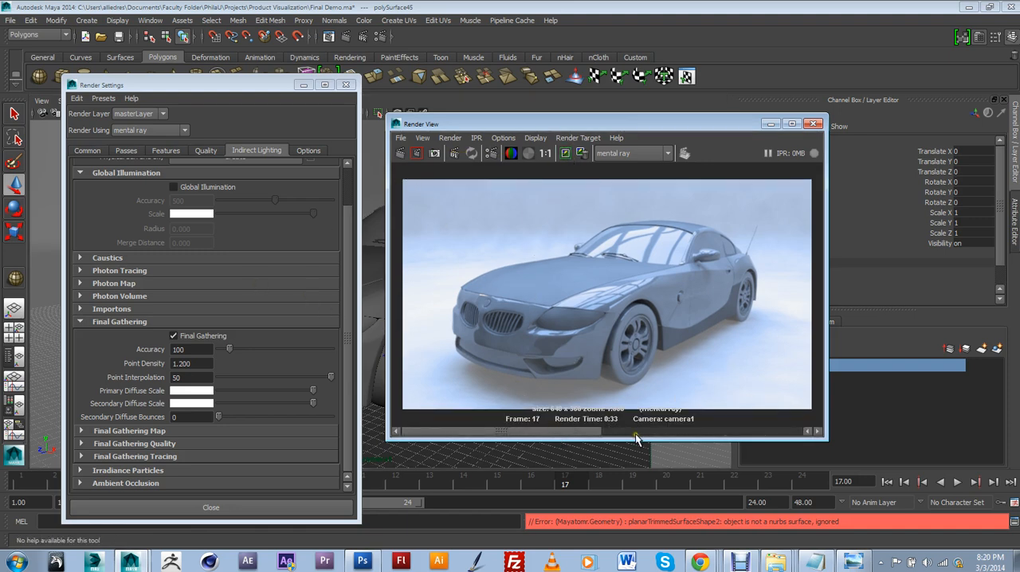
pyautogui.click(400, 154)
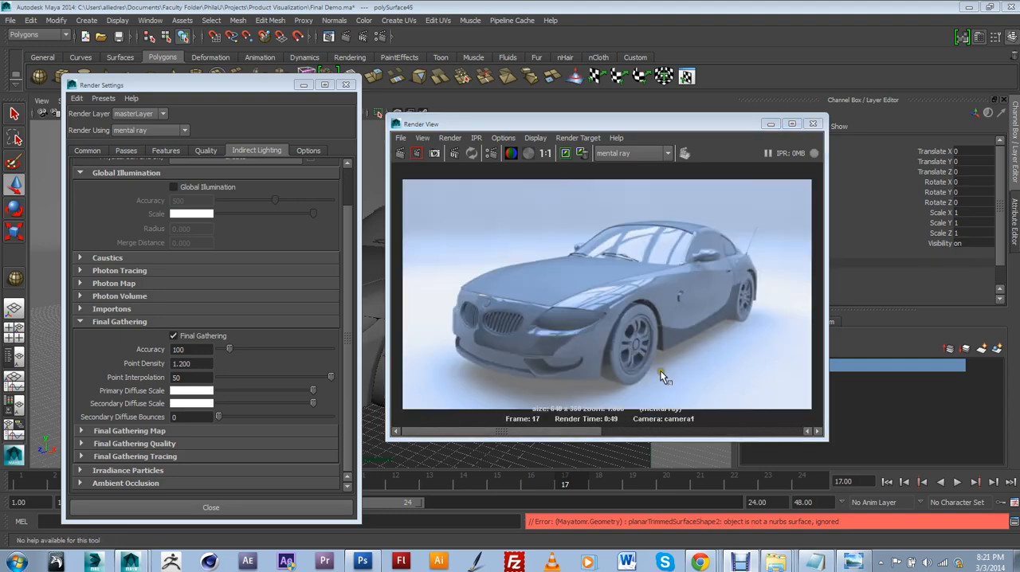
# Compare the new render with the kept one, checking the ground shadows and body reflections
pyautogui.click(574, 427)
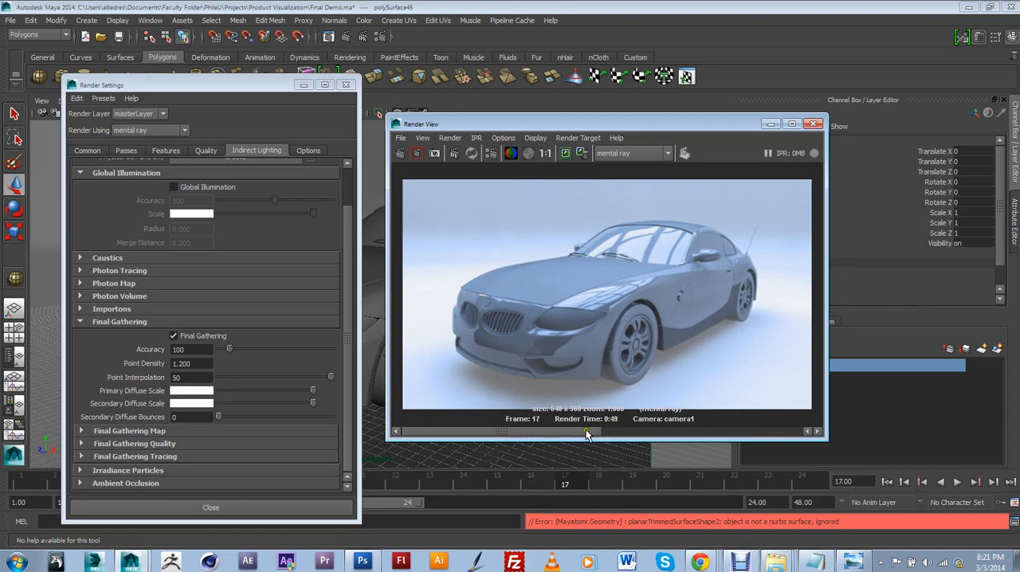
pyautogui.moveTo(589, 432)
pyautogui.mouseDown()
pyautogui.moveTo(691, 430)
pyautogui.moveTo(578, 432)
pyautogui.moveTo(720, 432)
pyautogui.moveTo(578, 431)
pyautogui.mouseUp()
pyautogui.click(725, 432)
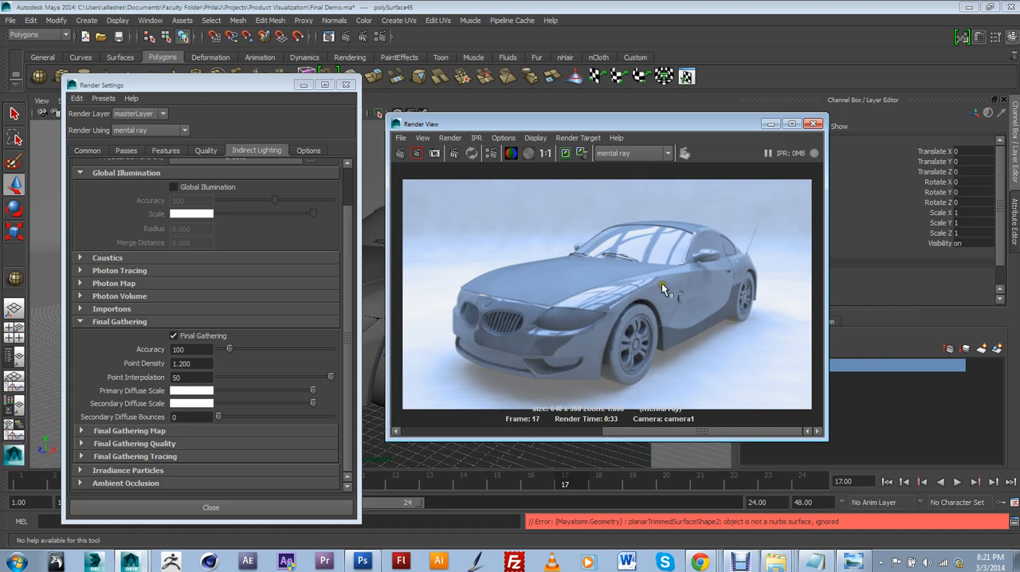
pyautogui.moveTo(664, 432); pyautogui.dragTo(542, 437)
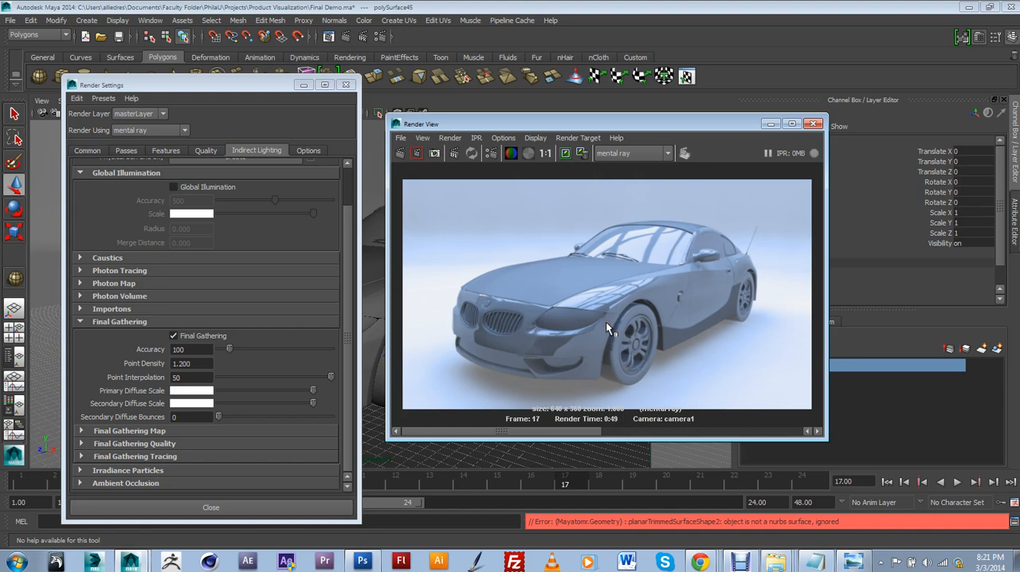
# Put away the render windows and select the HDRI dome sphere in the persp view
pyautogui.click(771, 126)
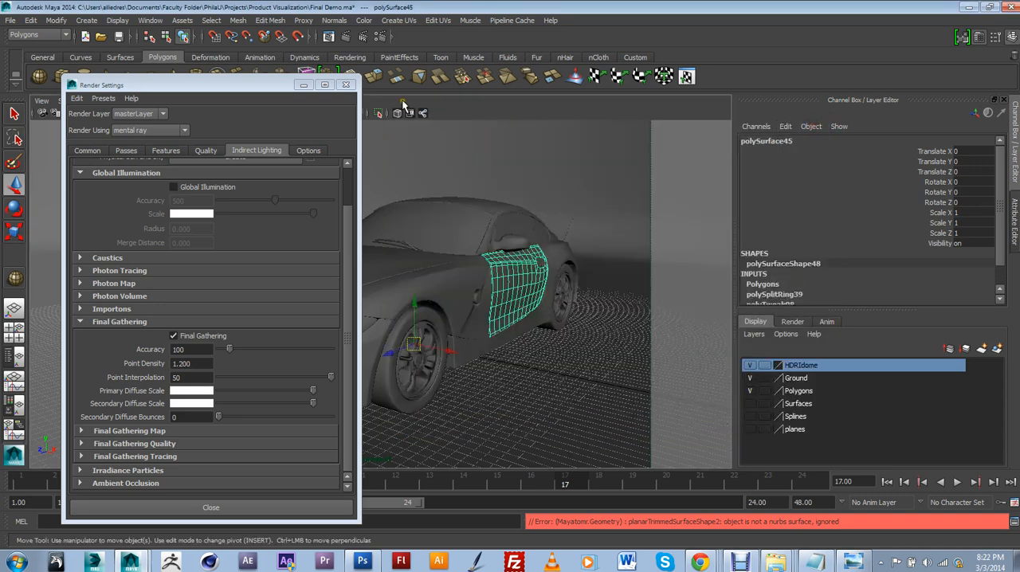
pyautogui.click(349, 85)
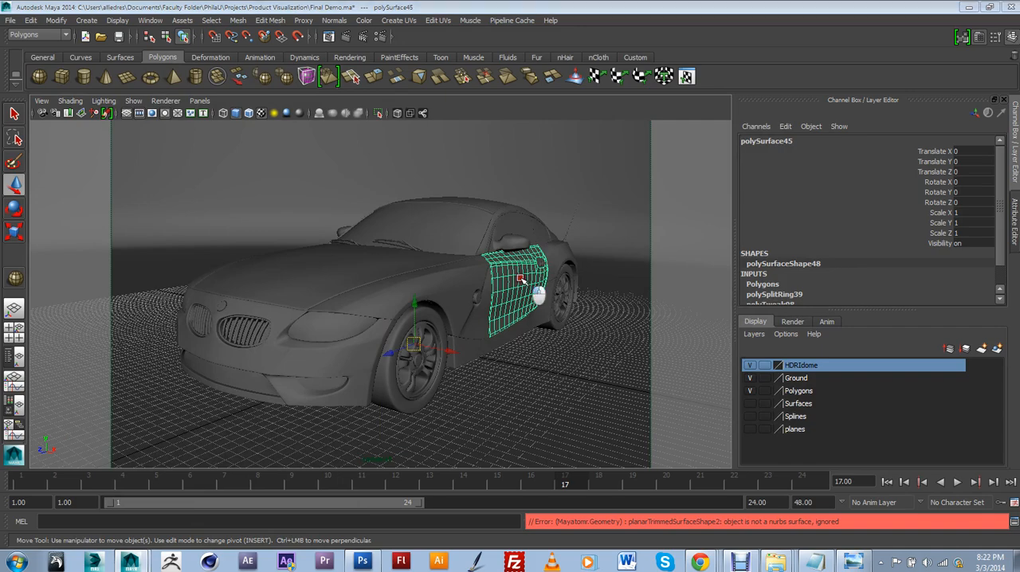
pyautogui.press('space')
pyautogui.press('space')
pyautogui.scroll(-5, 518, 258)
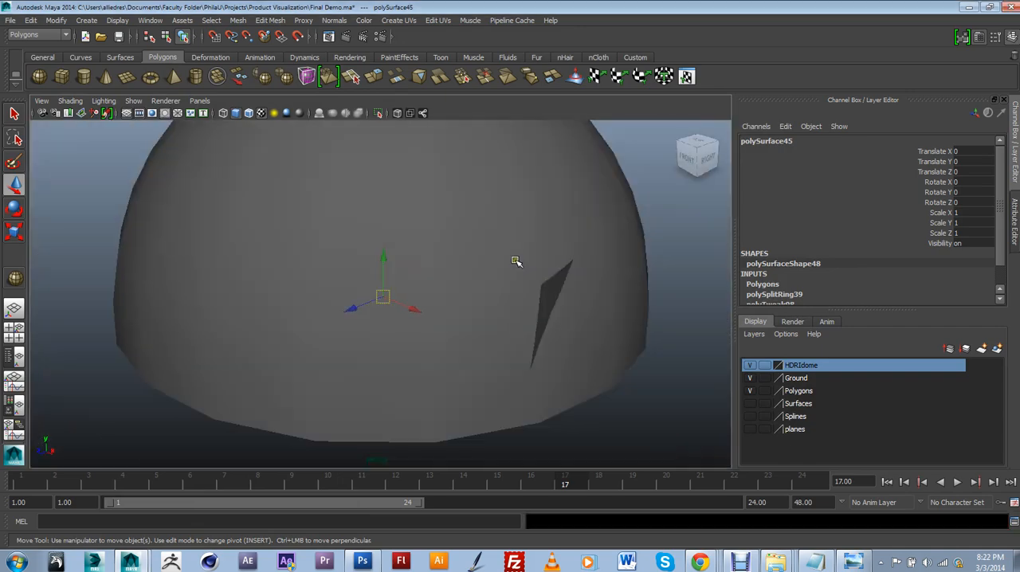
pyautogui.keyDown('alt'); pyautogui.moveTo(517, 260); pyautogui.dragTo(499, 259); pyautogui.keyUp('alt')
pyautogui.click(535, 197)
pyautogui.scroll(-2, 535, 203)
pyautogui.keyDown('alt'); pyautogui.moveTo(523, 216); pyautogui.dragTo(421, 284); pyautogui.keyUp('alt')
pyautogui.scroll(6, 417, 250)
pyautogui.scroll(-6, 477, 232)
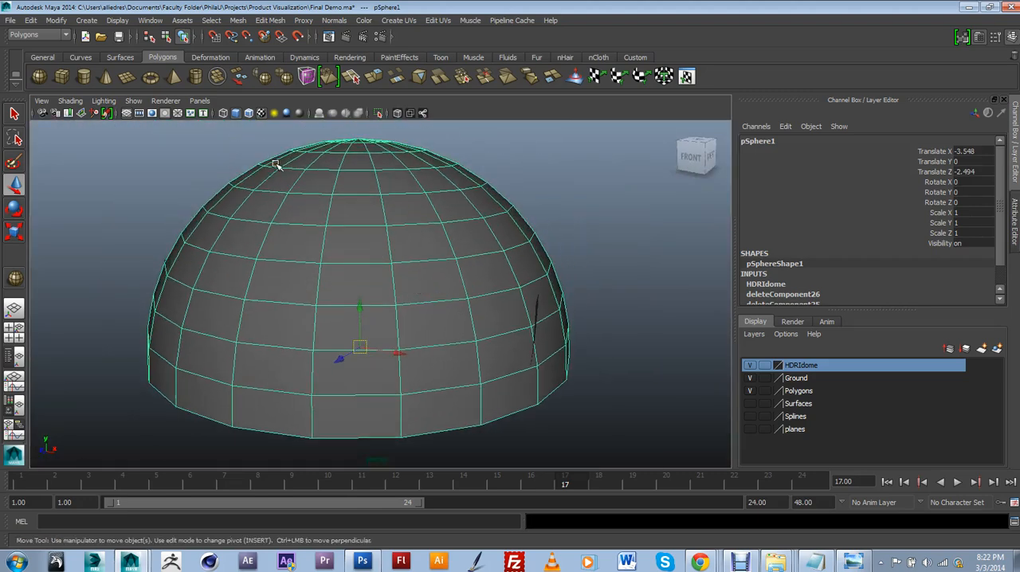
# Try to preview the HDRI dome's texture in the viewport using textured display and Default Quality Rendering
pyautogui.click(261, 113)
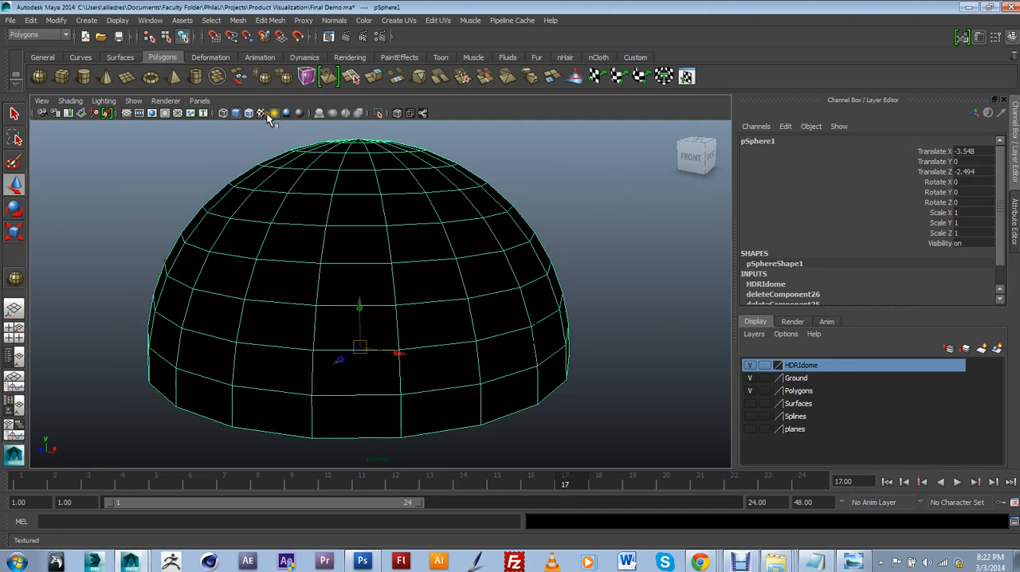
pyautogui.click(268, 113)
pyautogui.scroll(3, 408, 274)
pyautogui.keyDown('alt'); pyautogui.moveTo(408, 274); pyautogui.dragTo(423, 283); pyautogui.keyUp('alt')
pyautogui.click(166, 100)
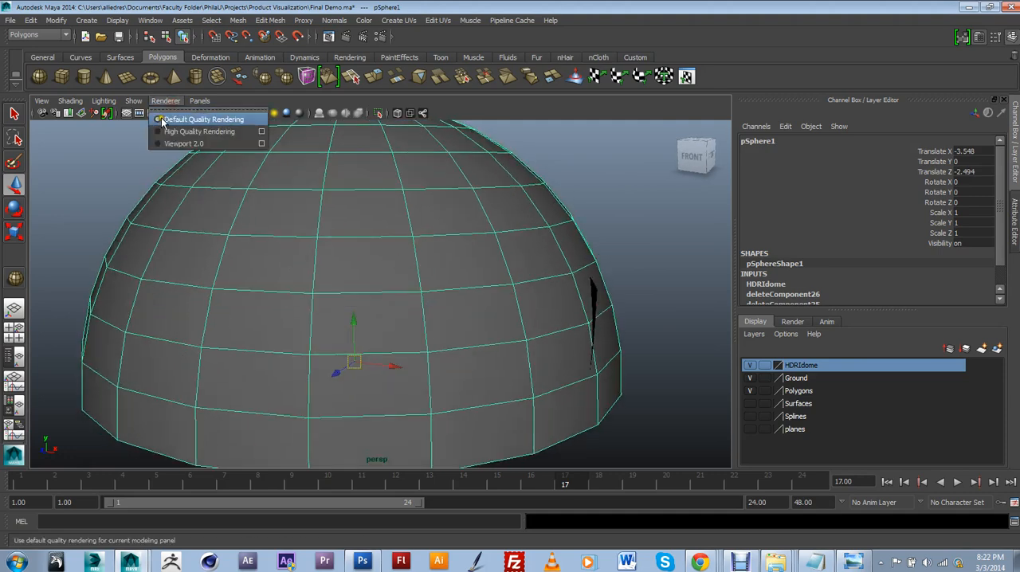
pyautogui.click(162, 120)
# Apply a spherical UV mapping to the HDRI dome
pyautogui.click(633, 231)
pyautogui.keyDown('alt'); pyautogui.moveTo(567, 287); pyautogui.dragTo(449, 292); pyautogui.keyUp('alt')
pyautogui.click(413, 241)
pyautogui.scroll(-4, 412, 238)
pyautogui.keyDown('alt'); pyautogui.moveTo(412, 238); pyautogui.dragTo(441, 284); pyautogui.keyUp('alt')
pyautogui.scroll(3, 437, 286)
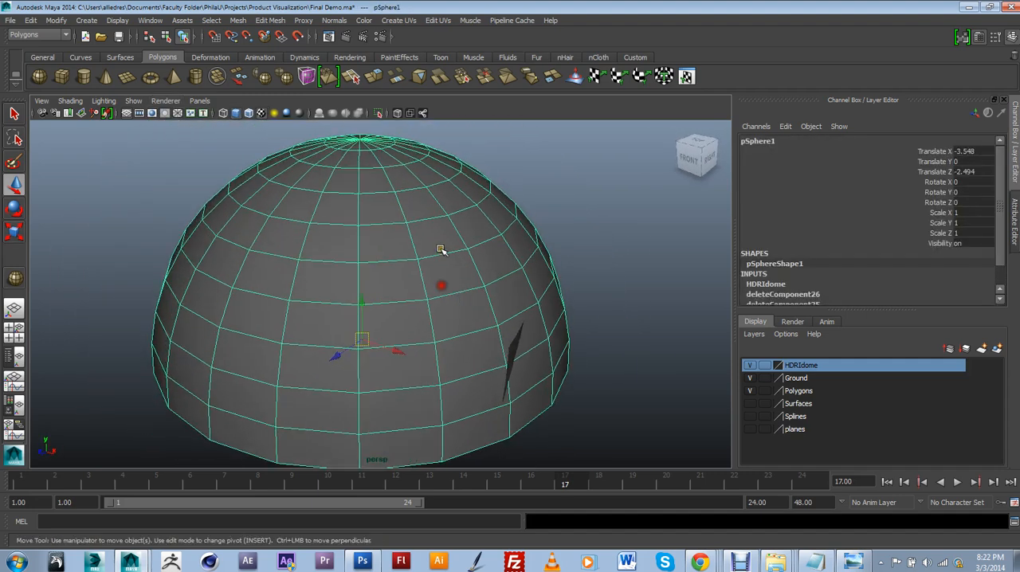
pyautogui.click(433, 24)
pyautogui.moveTo(408, 24)
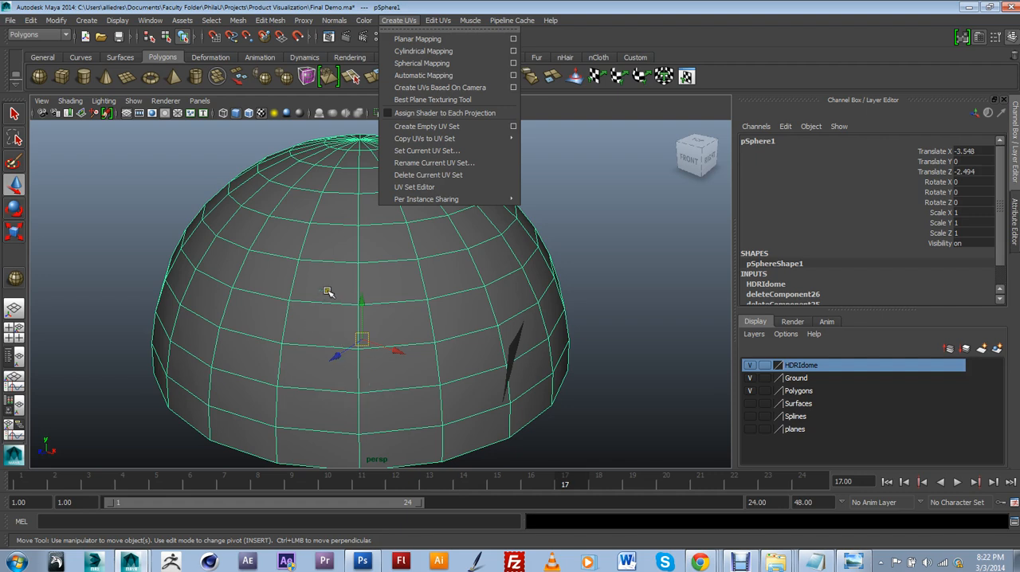
pyautogui.click(440, 64)
pyautogui.scroll(-4, 428, 246)
pyautogui.keyDown('alt'); pyautogui.moveTo(430, 280); pyautogui.dragTo(390, 303); pyautogui.keyUp('alt')
pyautogui.scroll(5, 390, 304)
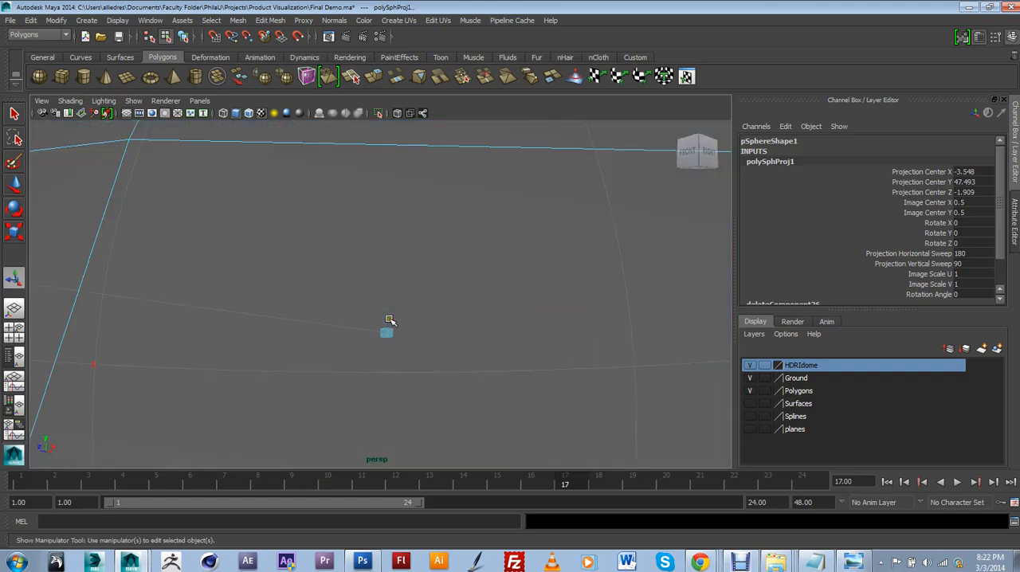
pyautogui.scroll(-3, 388, 317)
# Look through camera1, keep the previous image in the Render View and render the current frame with mental ray
pyautogui.click(199, 100)
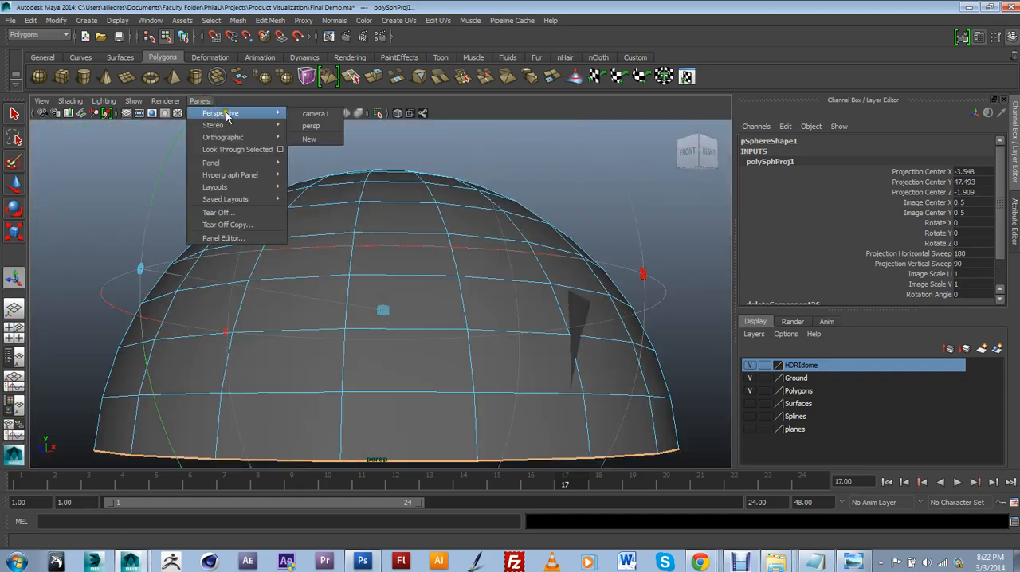
pyautogui.moveTo(239, 125)
pyautogui.moveTo(271, 113)
pyautogui.click(311, 113)
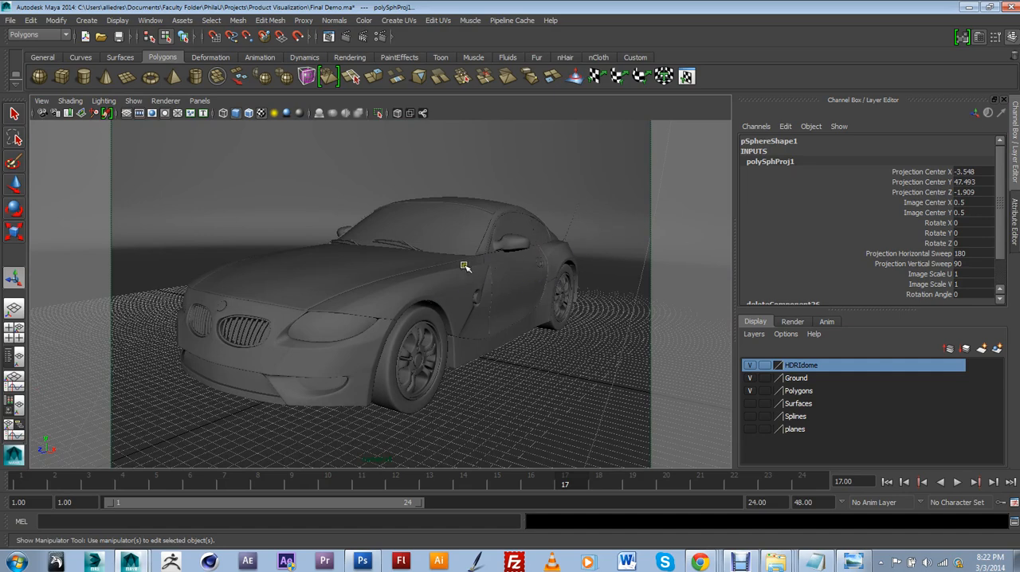
pyautogui.click(329, 37)
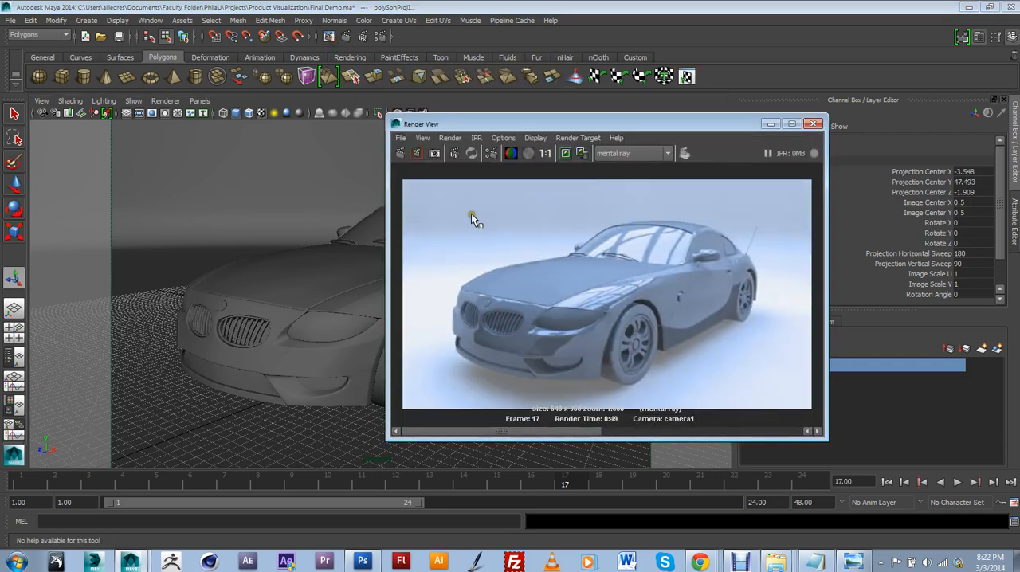
pyautogui.click(566, 157)
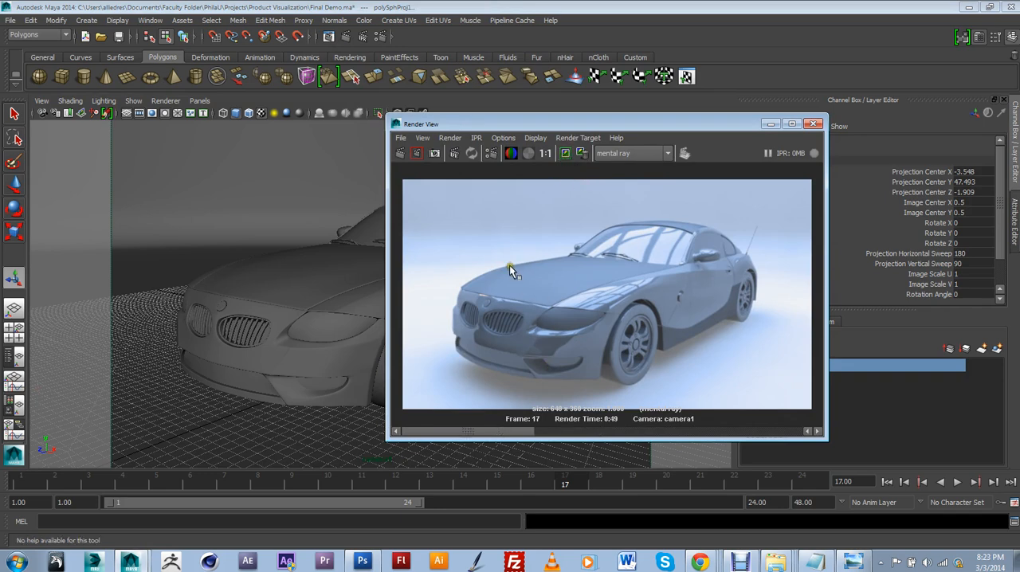
pyautogui.click(350, 41)
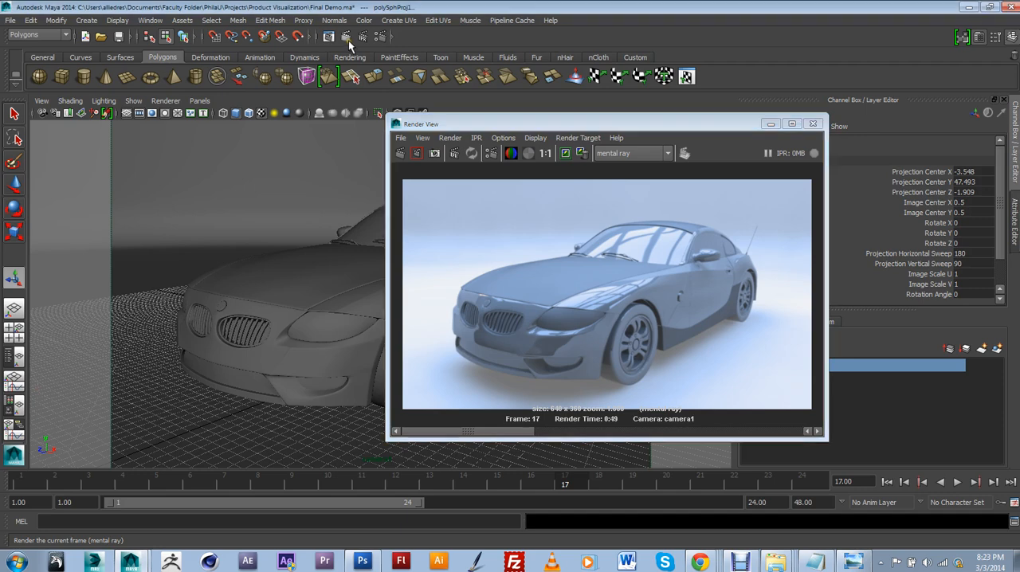
pyautogui.click(348, 40)
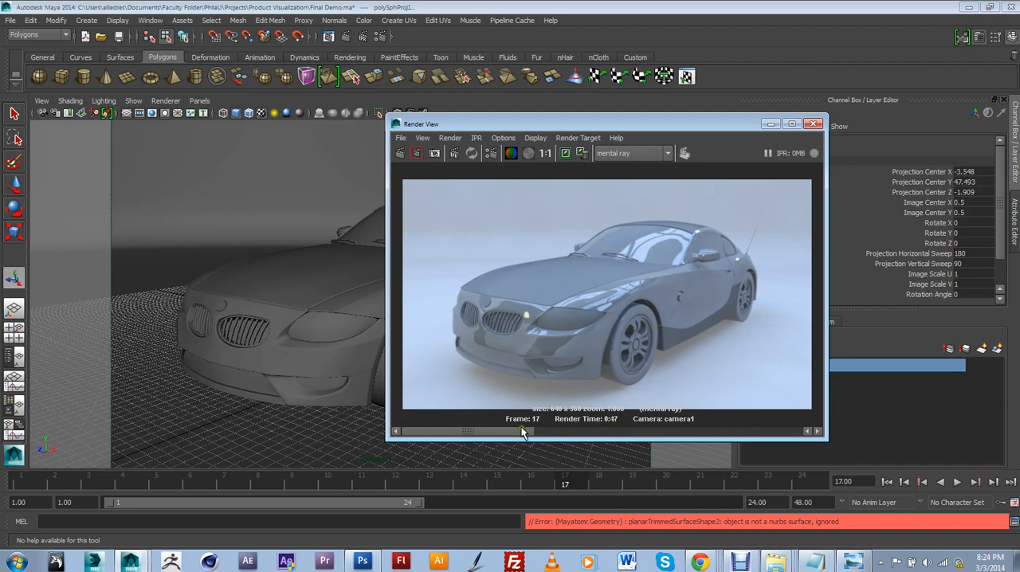
# Compare the render using the spherically mapped dome with the previous kept render, focusing on lighting and body reflections
pyautogui.moveTo(523, 431)
pyautogui.mouseDown()
pyautogui.moveTo(606, 439)
pyautogui.moveTo(511, 436)
pyautogui.moveTo(593, 431)
pyautogui.moveTo(528, 436)
pyautogui.mouseUp()
pyautogui.moveTo(520, 432); pyautogui.dragTo(603, 437)
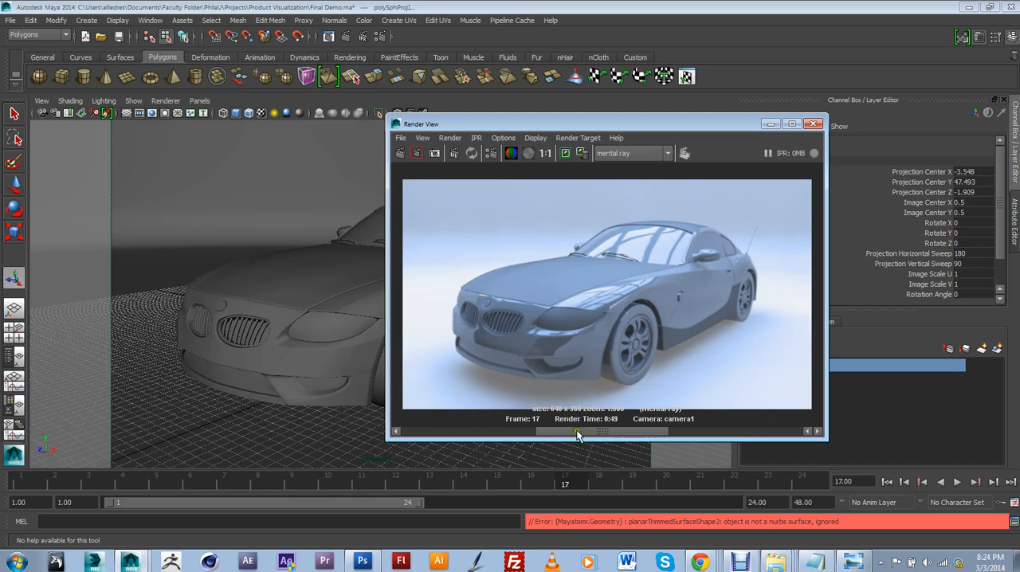
pyautogui.moveTo(574, 431); pyautogui.dragTo(515, 448)
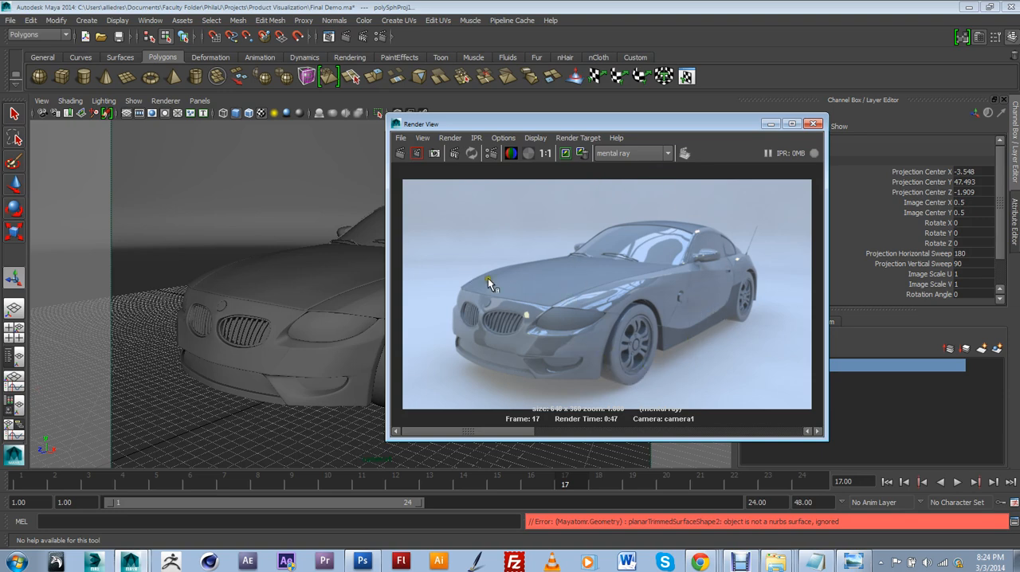
pyautogui.moveTo(522, 430); pyautogui.dragTo(596, 433)
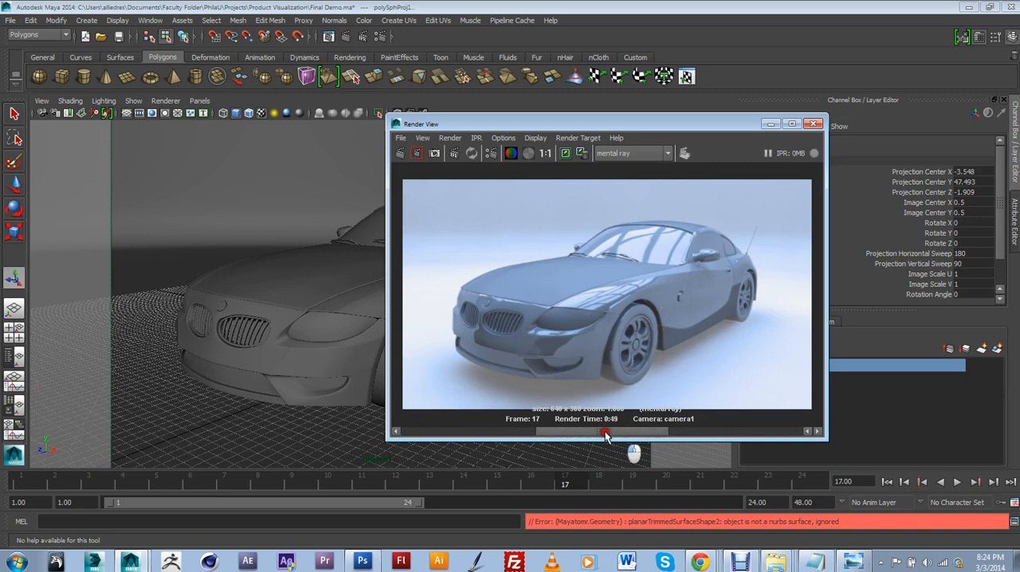
pyautogui.moveTo(619, 433); pyautogui.dragTo(524, 432)
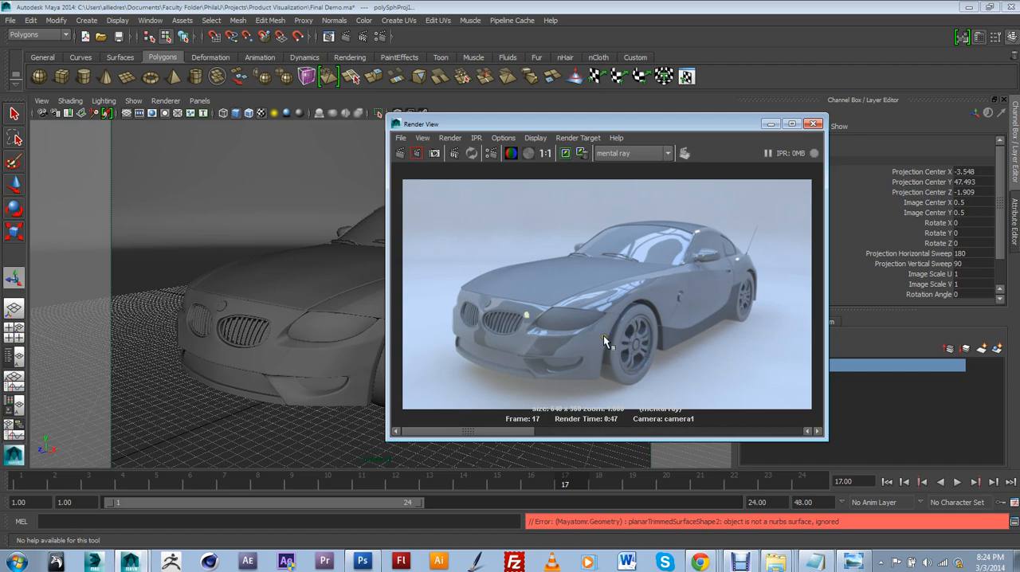
# Keep the newest render in the Render View and minimize its window
pyautogui.moveTo(663, 128); pyautogui.dragTo(605, 109)
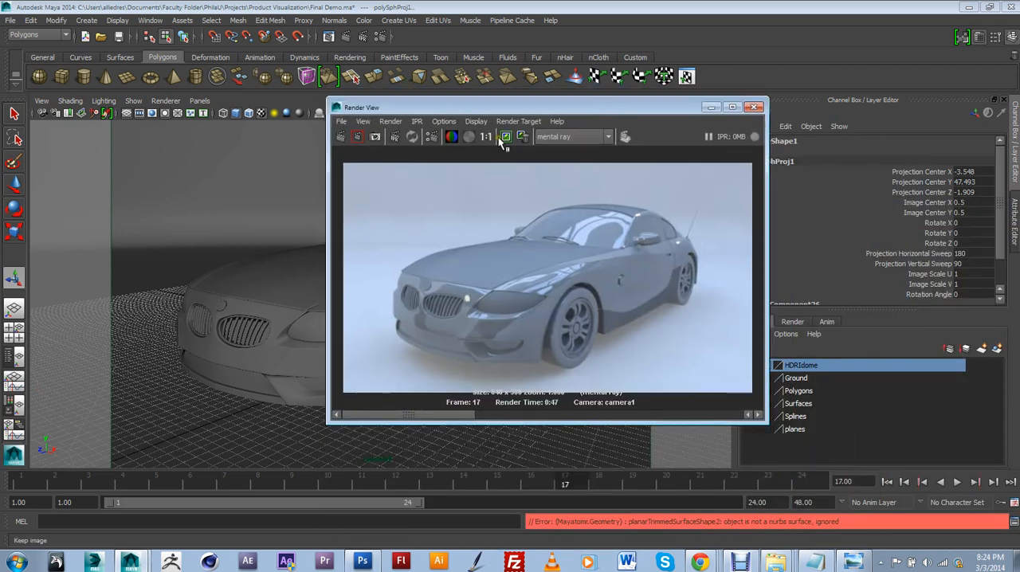
pyautogui.click(501, 137)
pyautogui.click(711, 107)
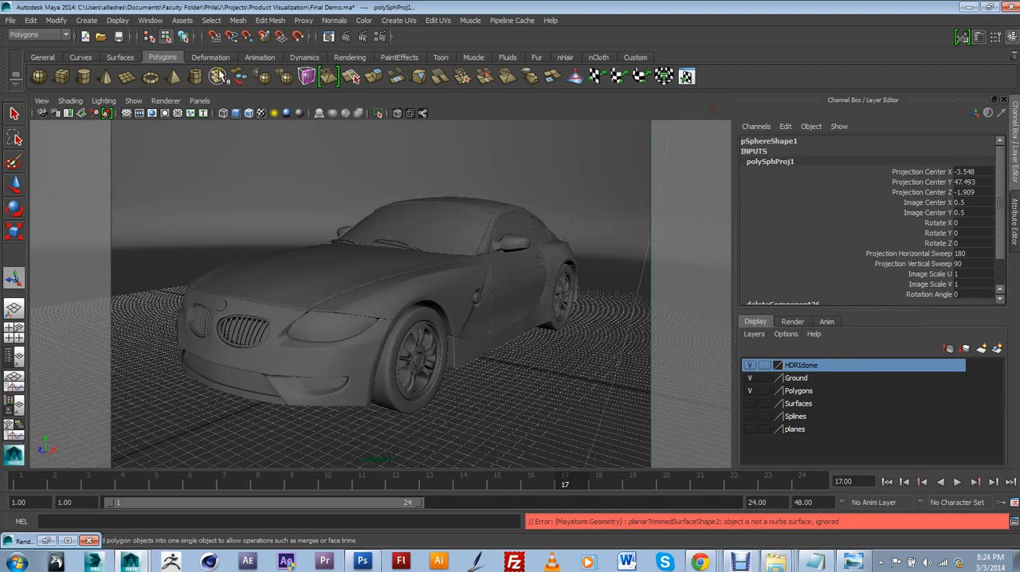
pyautogui.click(52, 542)
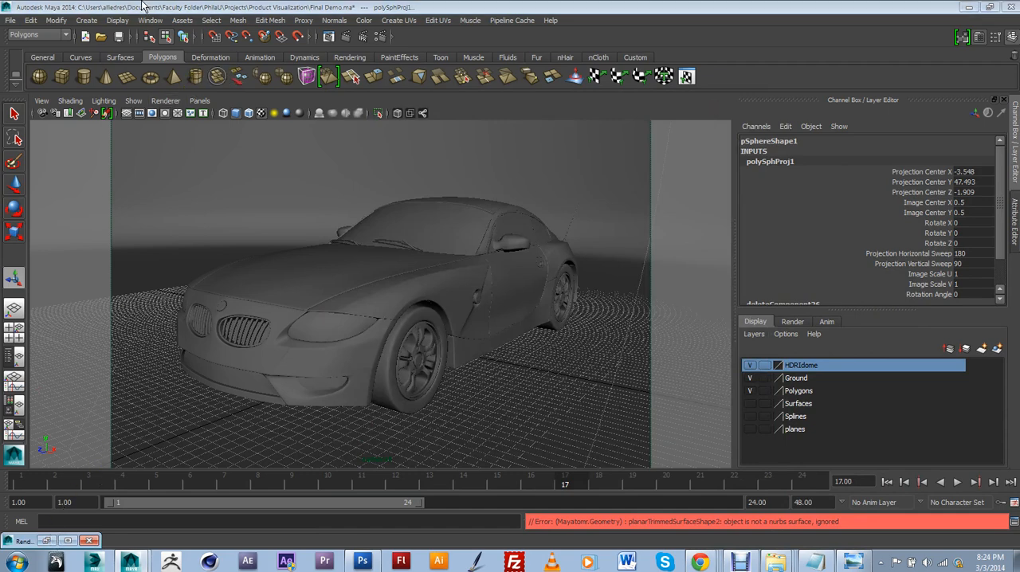
# Open the Hypershade to access the scene's materials
pyautogui.click(152, 20)
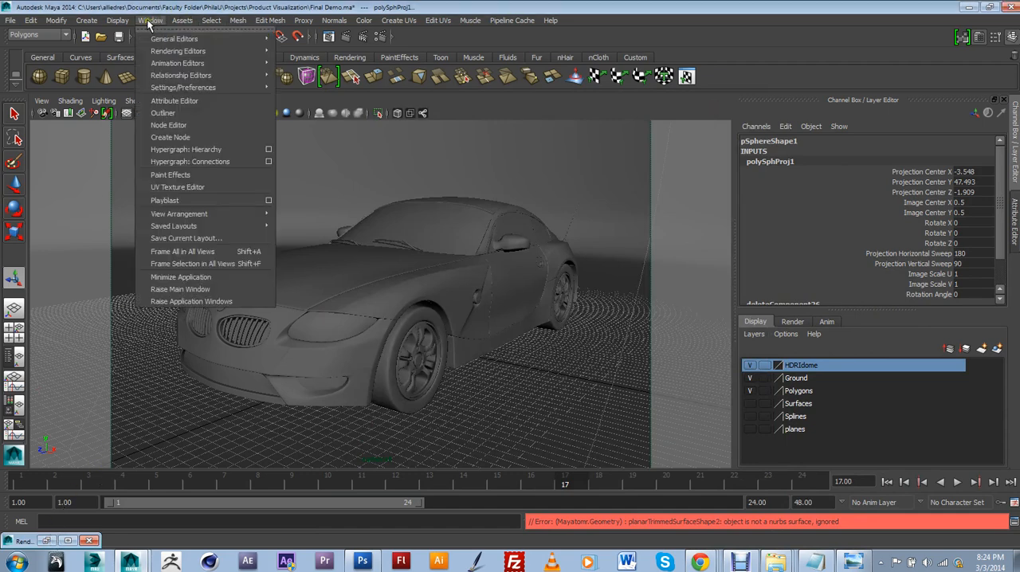
pyautogui.moveTo(176, 53)
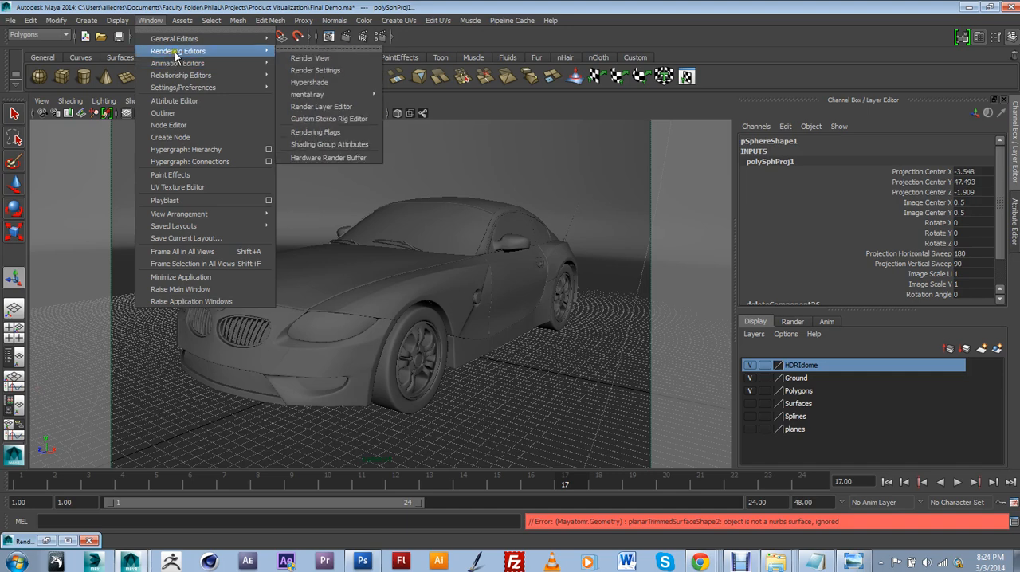
pyautogui.click(311, 83)
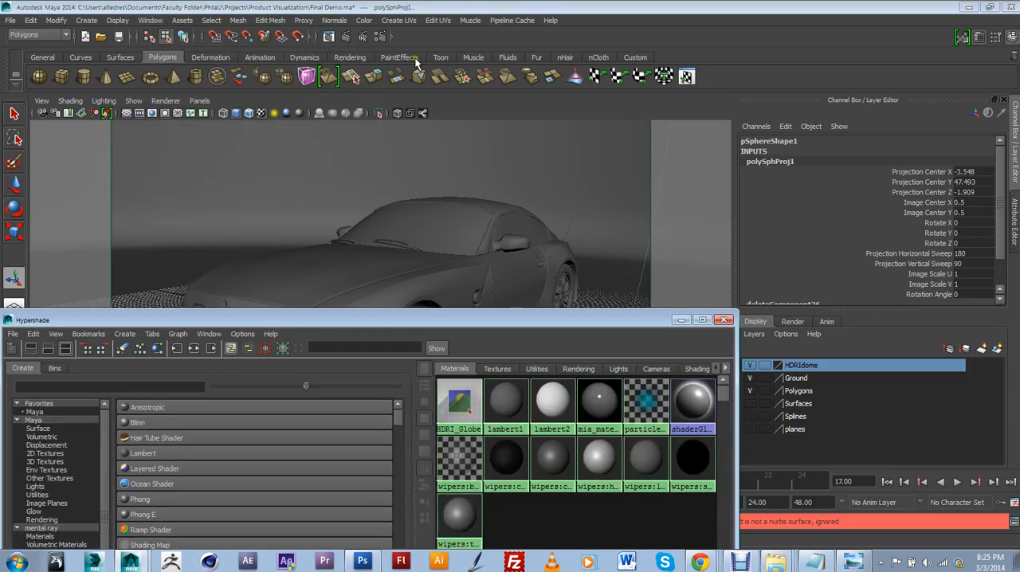
# List the mental ray nodes for creation in the Hypershade and review the last render of the car
pyautogui.moveTo(572, 322); pyautogui.dragTo(912, 275)
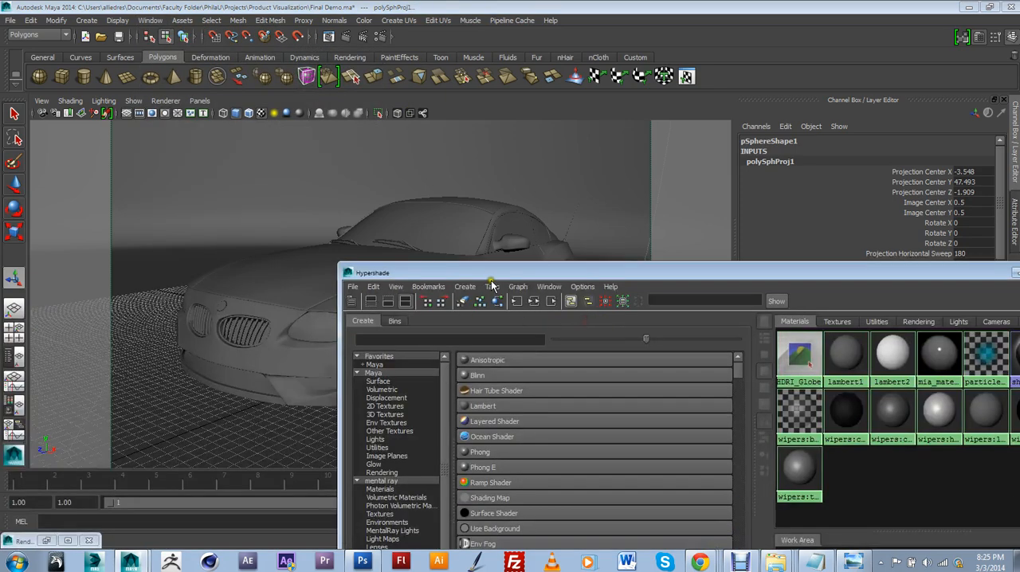
pyautogui.moveTo(488, 276); pyautogui.dragTo(560, 131)
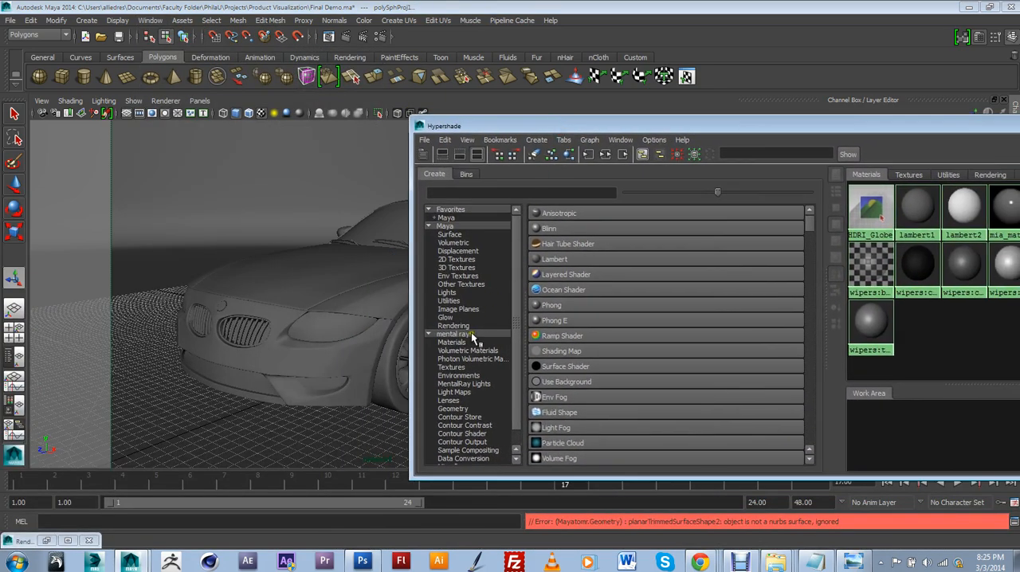
pyautogui.click(459, 334)
pyautogui.moveTo(625, 127); pyautogui.dragTo(660, 116)
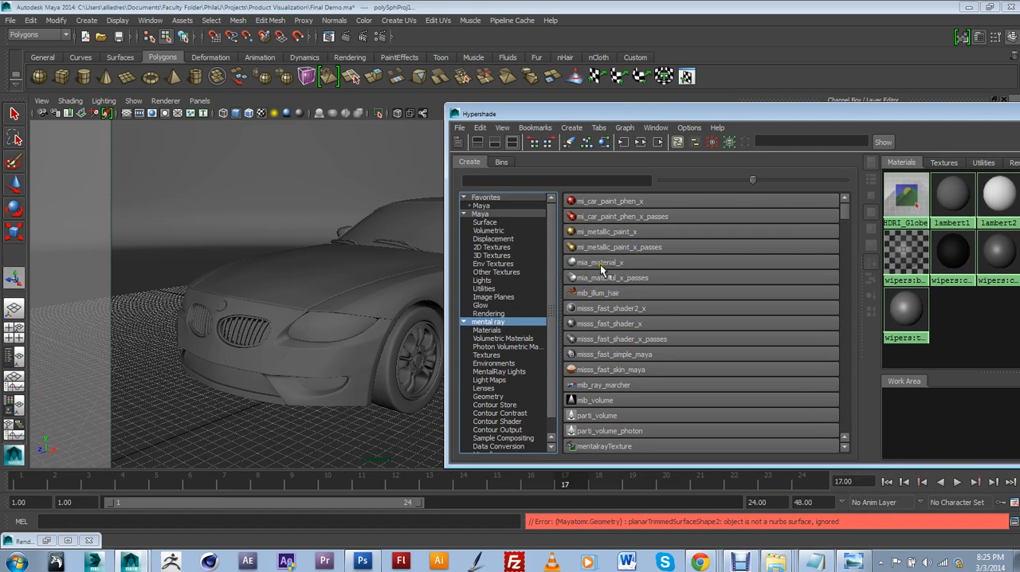
pyautogui.moveTo(558, 113); pyautogui.dragTo(600, 118)
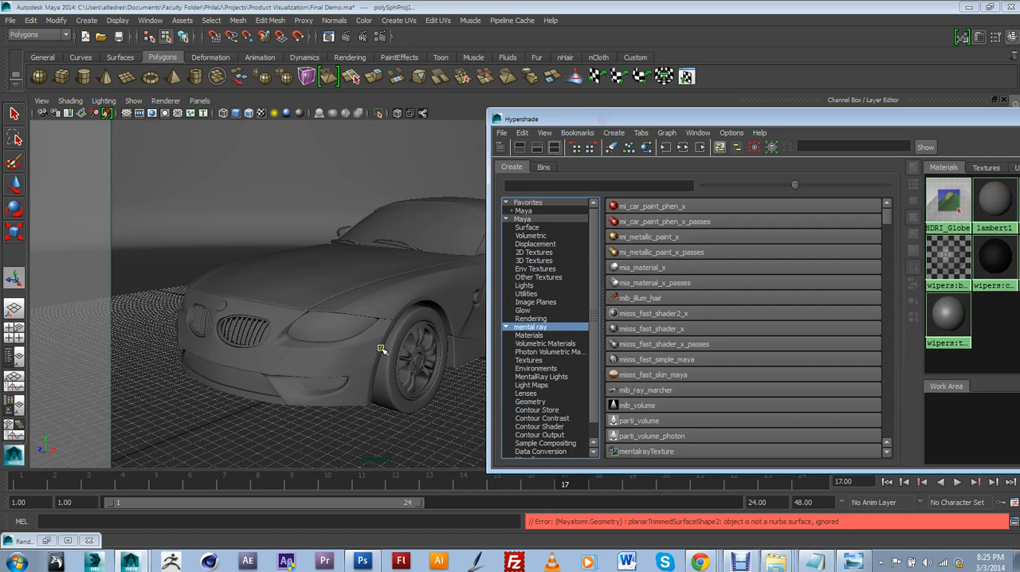
pyautogui.click(330, 38)
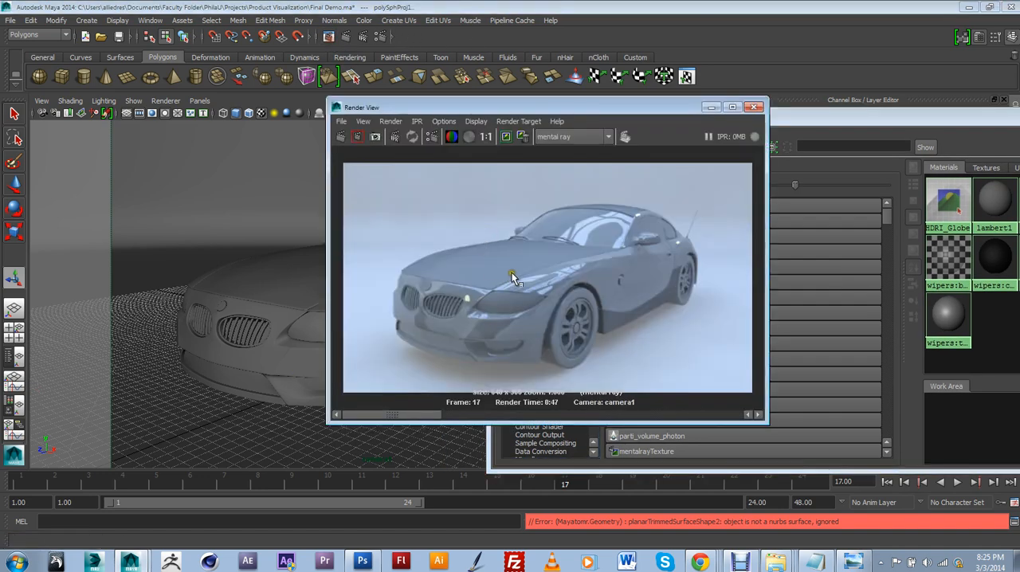
pyautogui.click(711, 107)
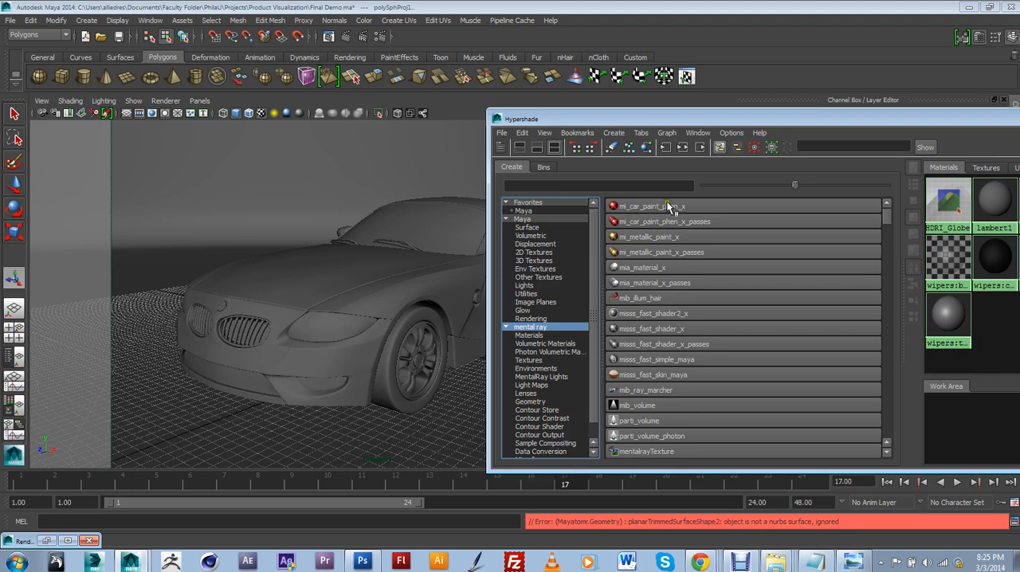
# Create a mi_car_paint_phen_x material and show its attributes
pyautogui.moveTo(709, 119); pyautogui.dragTo(630, 142)
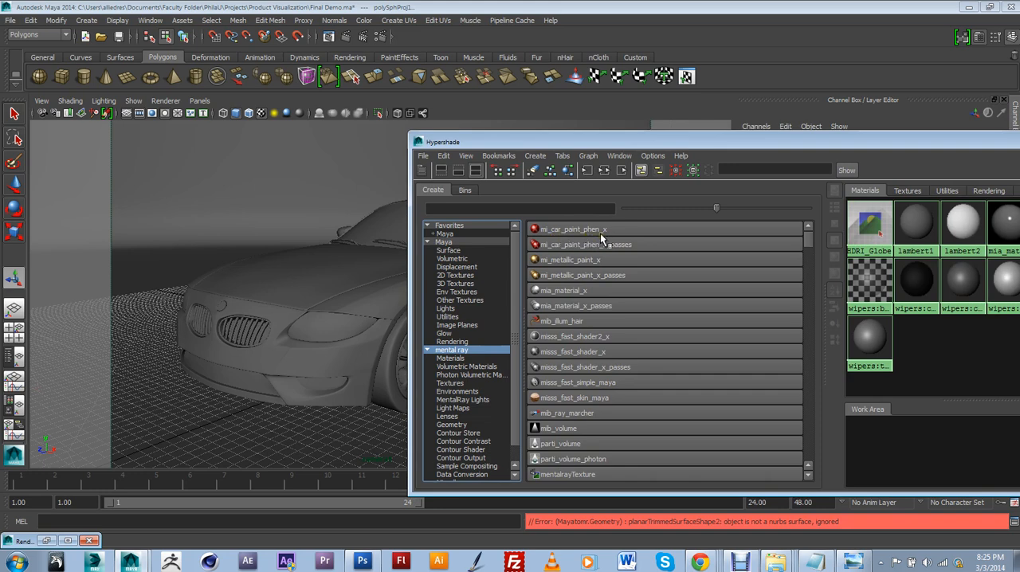
pyautogui.moveTo(656, 142); pyautogui.dragTo(665, 201)
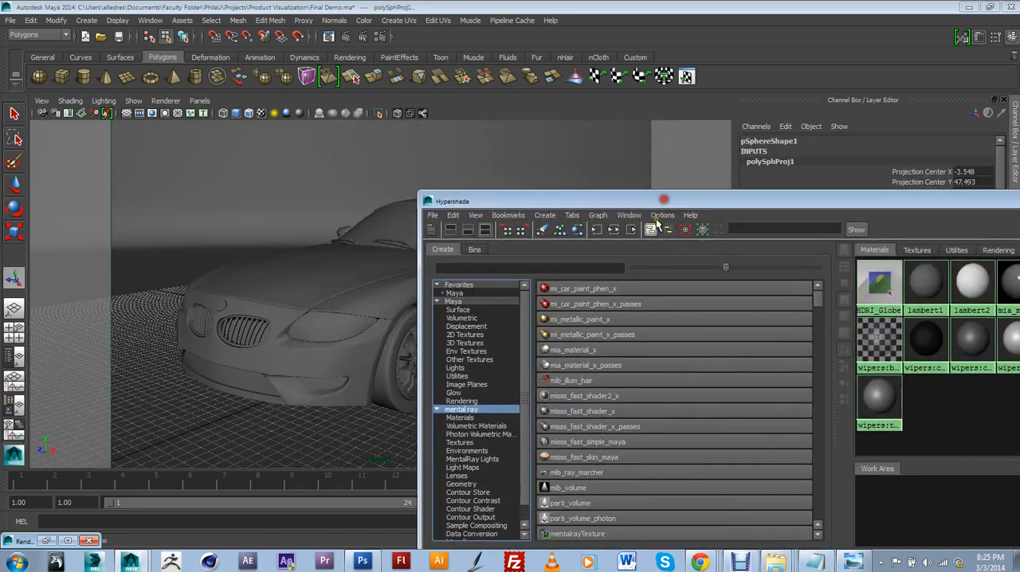
pyautogui.click(590, 295)
pyautogui.moveTo(728, 204); pyautogui.dragTo(378, 239)
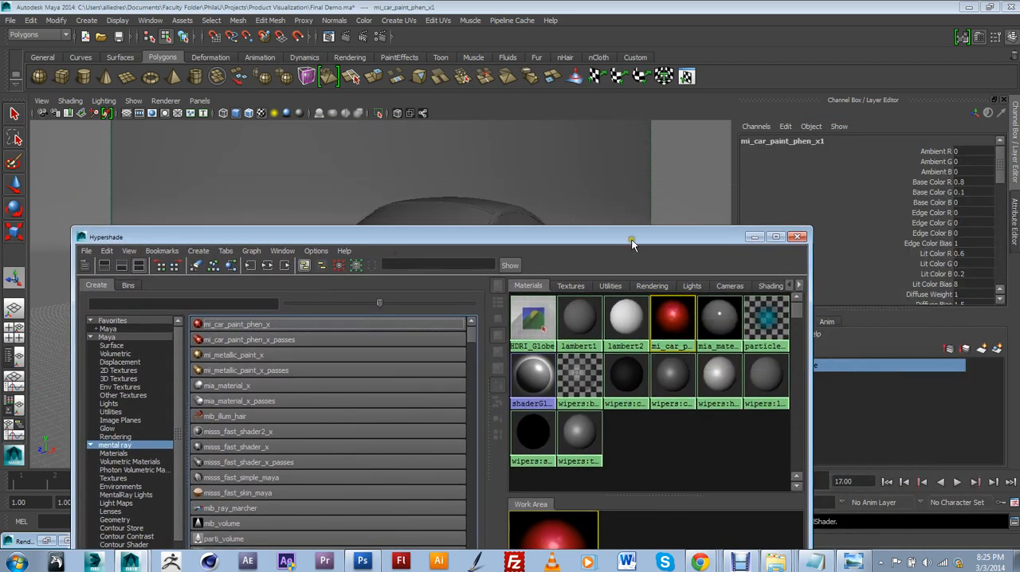
pyautogui.moveTo(634, 241); pyautogui.dragTo(570, 411)
pyautogui.doubleClick(644, 469)
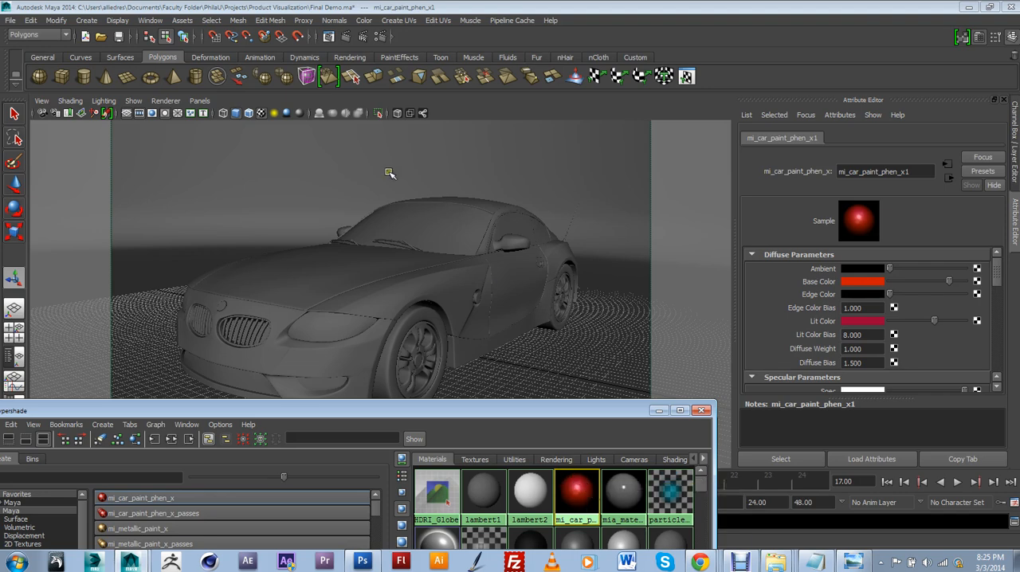
# Switch the viewport to the persp camera and return to object selection mode with the car in view
pyautogui.click(200, 100)
pyautogui.moveTo(272, 118)
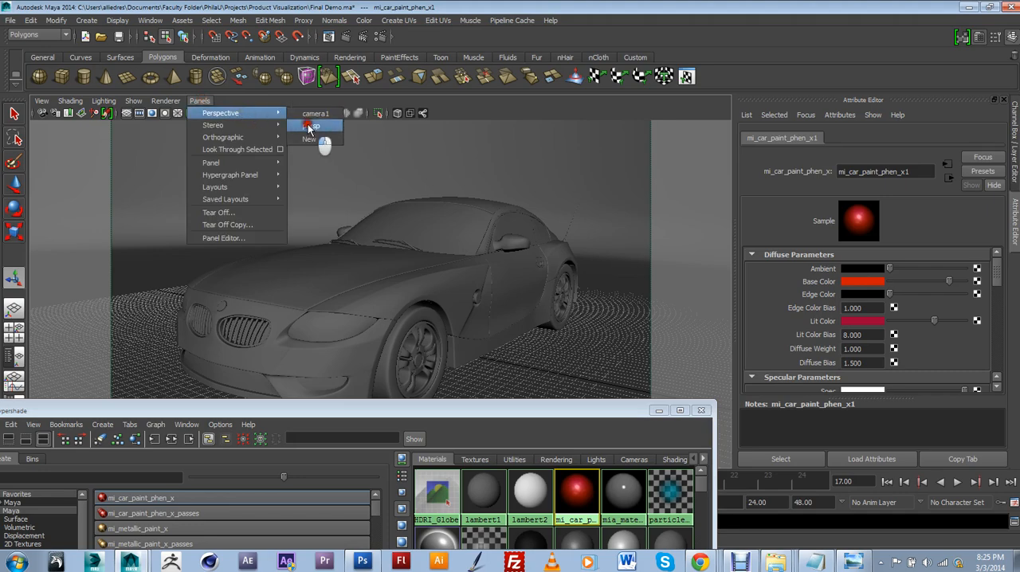
pyautogui.click(309, 126)
pyautogui.scroll(10, 566, 279)
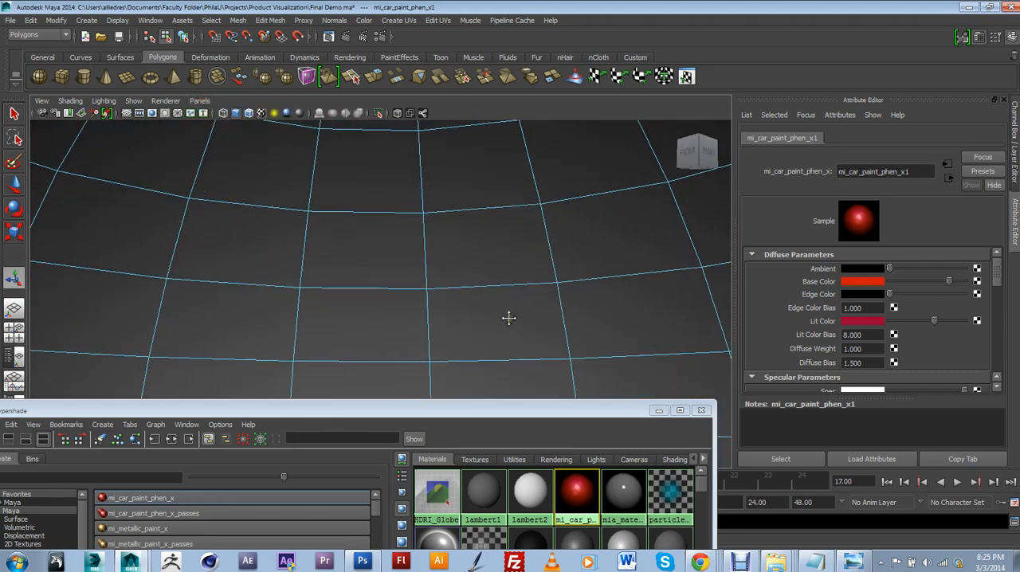
pyautogui.keyDown('alt'); pyautogui.moveTo(509, 318); pyautogui.dragTo(505, 388); pyautogui.keyUp('alt')
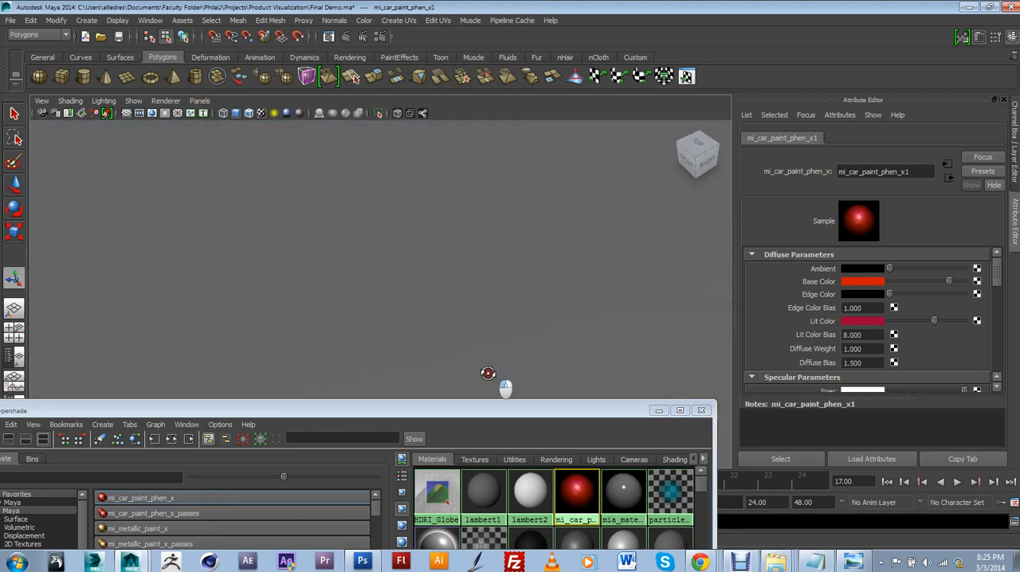
pyautogui.moveTo(489, 374)
pyautogui.keyDown('alt'); pyautogui.mouseDown(button='right')
pyautogui.moveTo(474, 292)
pyautogui.moveTo(457, 307)
pyautogui.moveTo(446, 77)
pyautogui.moveTo(428, 162)
pyautogui.mouseUp(button='right'); pyautogui.keyUp('alt')
pyautogui.press('F8')
pyautogui.keyDown('alt'); pyautogui.moveTo(437, 271); pyautogui.dragTo(430, 182, button='right'); pyautogui.keyUp('alt')
pyautogui.keyDown('alt'); pyautogui.moveTo(431, 181); pyautogui.dragTo(413, 267, button='middle'); pyautogui.keyUp('alt')
# Select the near-side front fender, hood, door, side sill, rear quarter panel and front bumper
pyautogui.click(403, 149)
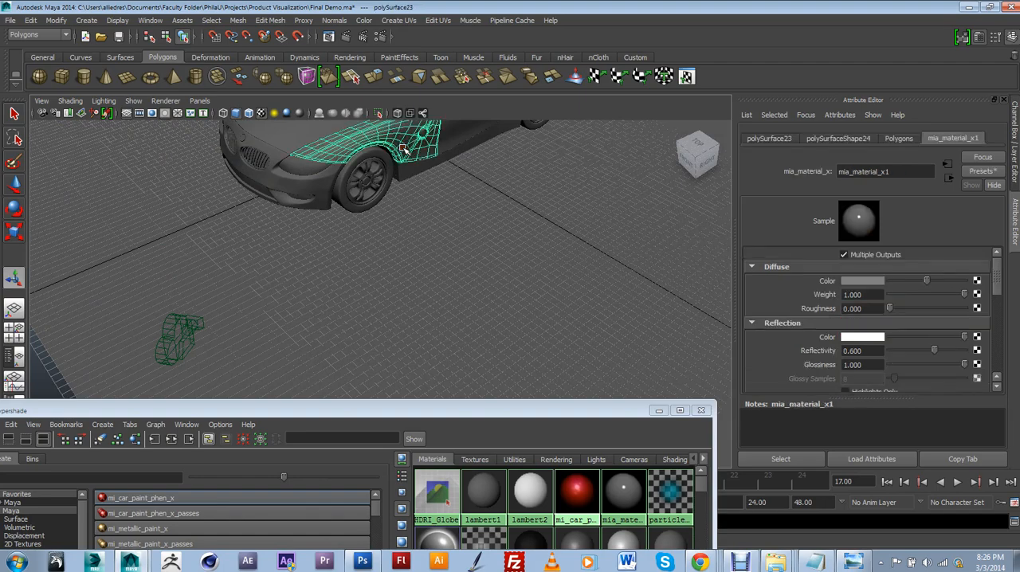
pyautogui.press('f')
pyautogui.keyDown('alt'); pyautogui.moveTo(507, 284); pyautogui.dragTo(499, 253); pyautogui.keyUp('alt')
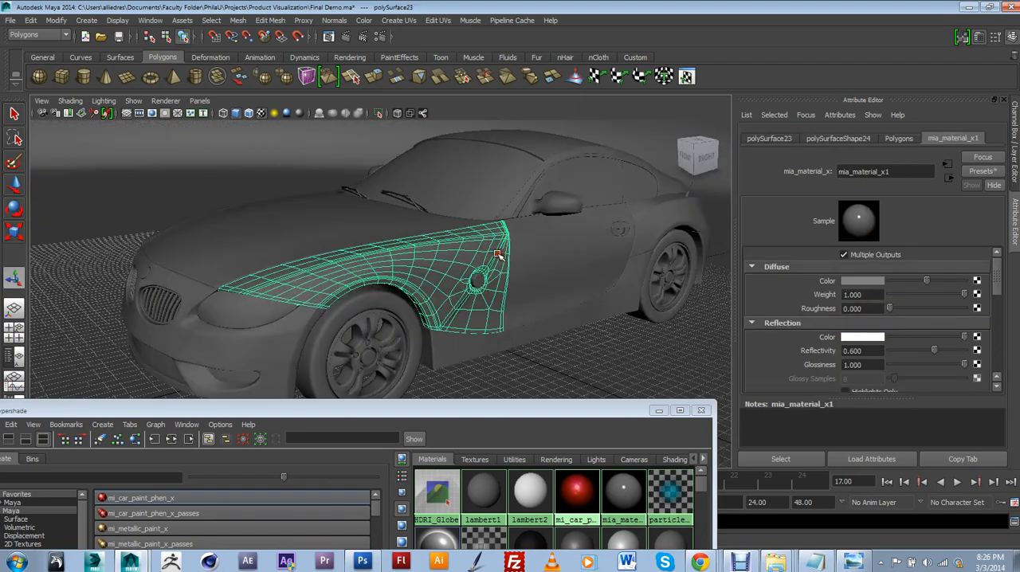
pyautogui.keyDown('alt'); pyautogui.moveTo(499, 253); pyautogui.dragTo(485, 282, button='right'); pyautogui.keyUp('alt')
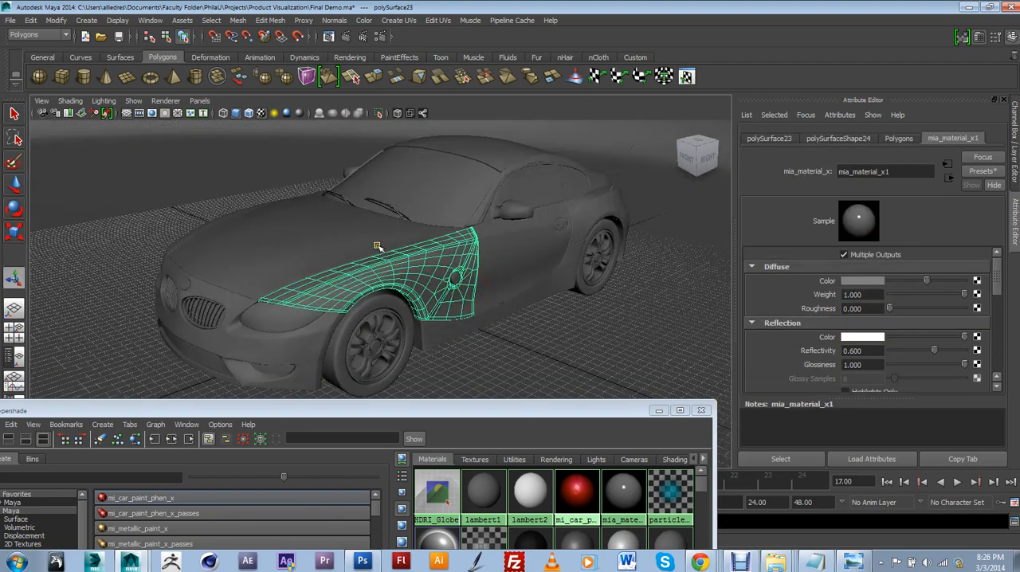
pyautogui.keyDown('shift'); pyautogui.click(377, 246); pyautogui.keyUp('shift')
pyautogui.keyDown('shift'); pyautogui.click(508, 253); pyautogui.keyUp('shift')
pyautogui.keyDown('shift'); pyautogui.click(522, 302); pyautogui.keyUp('shift')
pyautogui.keyDown('shift'); pyautogui.click(583, 220); pyautogui.keyUp('shift')
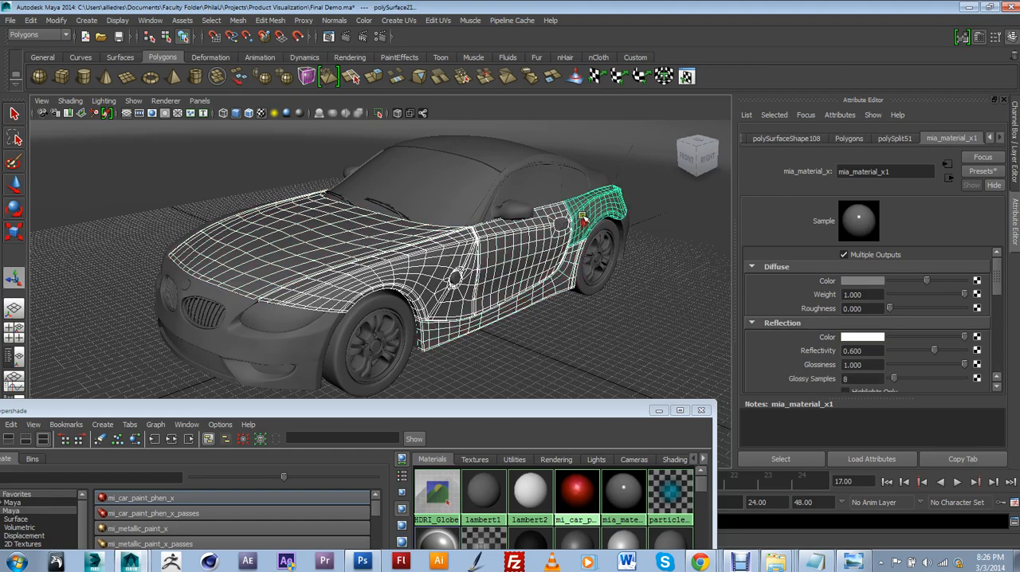
pyautogui.keyDown('shift'); pyautogui.click(279, 317); pyautogui.keyUp('shift')
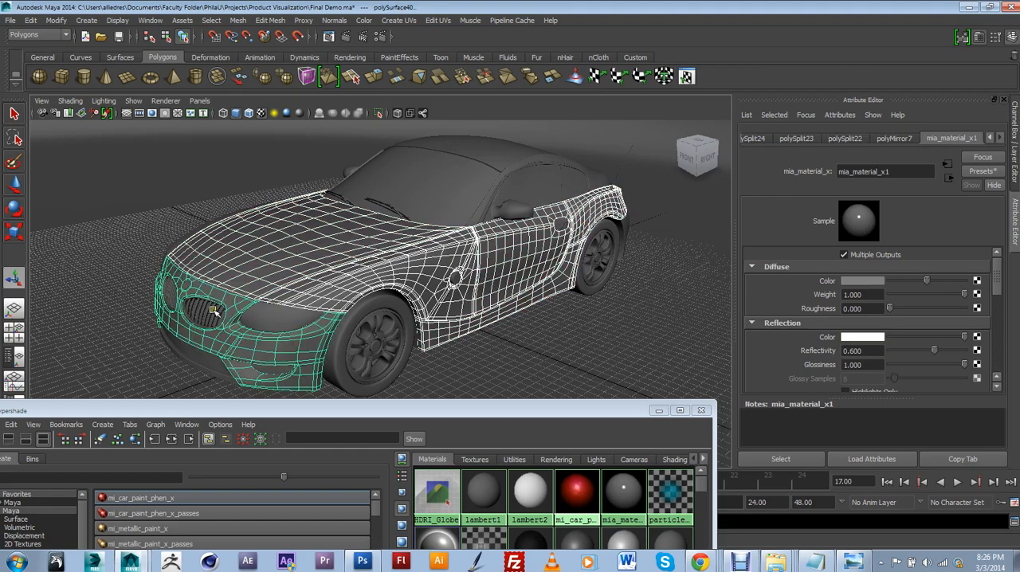
# Add the opposite side's fender, door, sill and rear quarter panel plus the rear body panel to the selection
pyautogui.keyDown('alt'); pyautogui.moveTo(214, 311); pyautogui.dragTo(269, 305); pyautogui.keyUp('alt')
pyautogui.keyDown('shift'); pyautogui.click(265, 297); pyautogui.keyUp('shift')
pyautogui.keyDown('shift'); pyautogui.click(188, 281); pyautogui.keyUp('shift')
pyautogui.keyDown('shift'); pyautogui.click(164, 326); pyautogui.keyUp('shift')
pyautogui.keyDown('alt'); pyautogui.moveTo(164, 326); pyautogui.dragTo(288, 317); pyautogui.keyUp('alt')
pyautogui.keyDown('shift'); pyautogui.click(258, 303); pyautogui.keyUp('shift')
pyautogui.keyDown('shift'); pyautogui.click(174, 246); pyautogui.keyUp('shift')
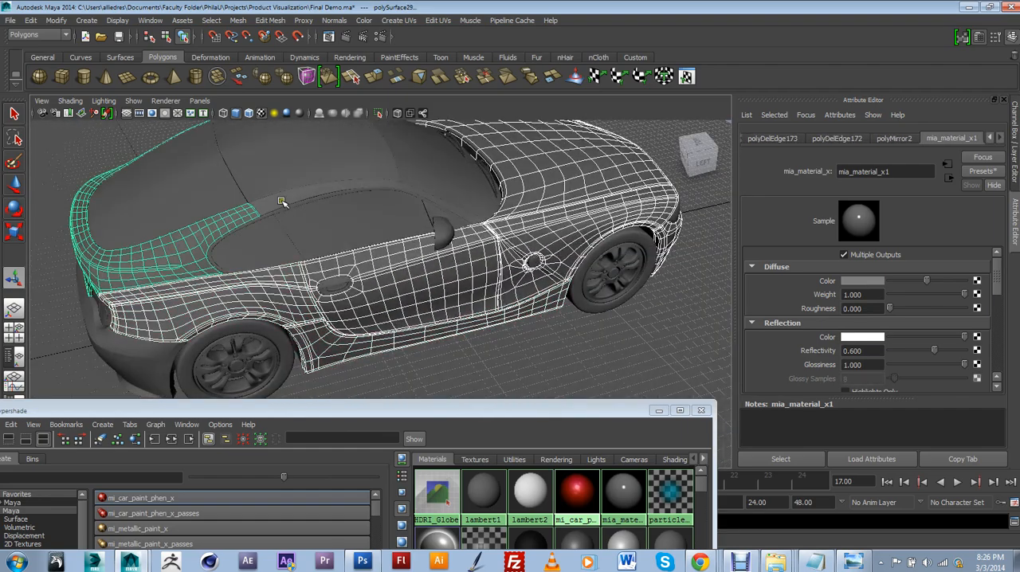
# Add the roof rails on both sides and the rear bumper to the selection
pyautogui.keyDown('shift'); pyautogui.click(281, 201); pyautogui.keyUp('shift')
pyautogui.keyDown('alt'); pyautogui.moveTo(433, 198); pyautogui.dragTo(670, 188); pyautogui.keyUp('alt')
pyautogui.keyDown('alt'); pyautogui.moveTo(357, 279); pyautogui.dragTo(428, 223, button='middle'); pyautogui.keyUp('alt')
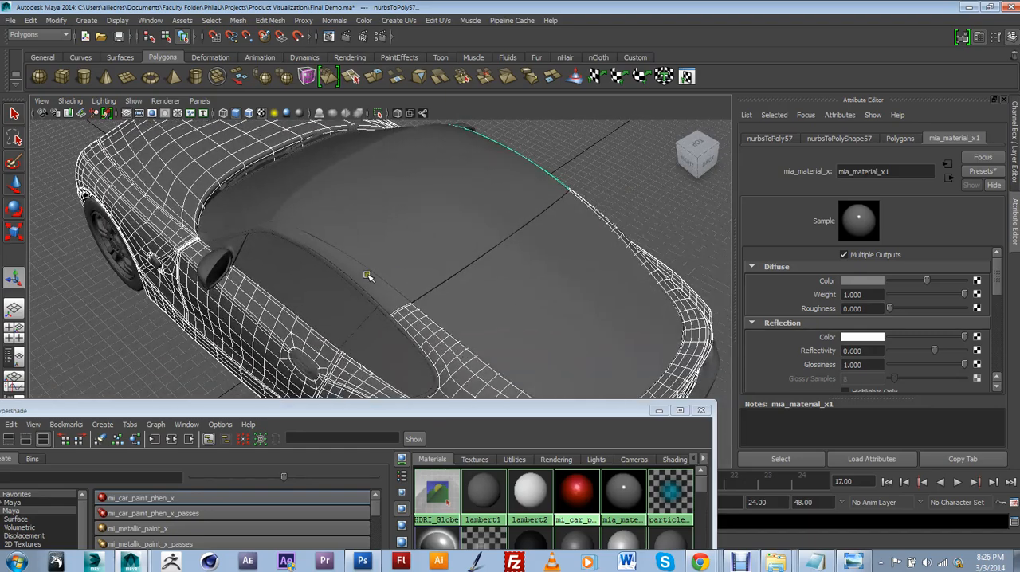
pyautogui.keyDown('shift'); pyautogui.click(387, 280); pyautogui.keyUp('shift')
pyautogui.keyDown('alt'); pyautogui.moveTo(498, 371); pyautogui.dragTo(416, 233, button='middle'); pyautogui.keyUp('alt')
pyautogui.keyDown('alt'); pyautogui.moveTo(416, 232); pyautogui.dragTo(436, 221); pyautogui.keyUp('alt')
pyautogui.keyDown('shift'); pyautogui.click(422, 170); pyautogui.keyUp('shift')
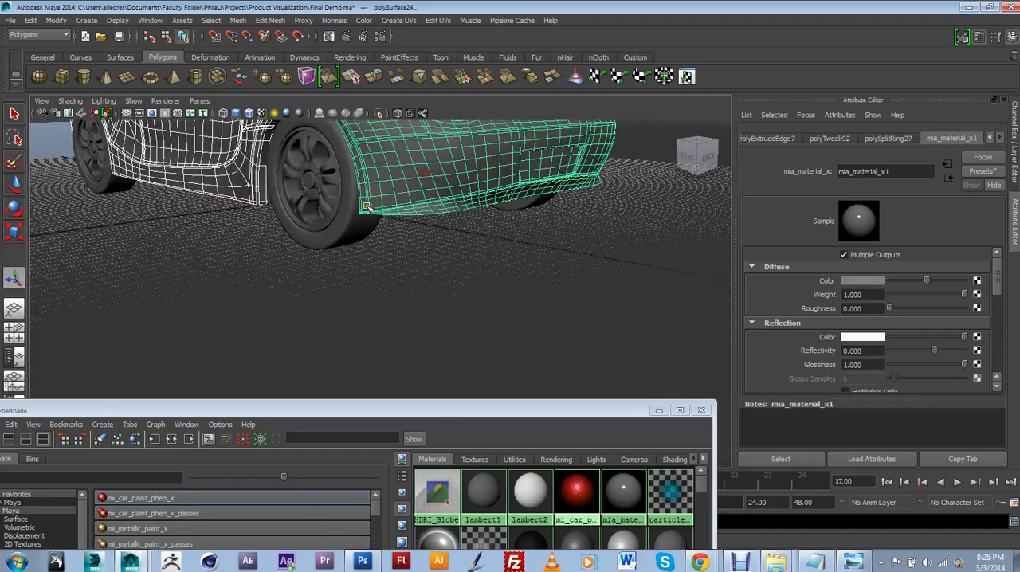
# Add the door handles on both sides of the car to the selection
pyautogui.keyDown('alt'); pyautogui.moveTo(374, 209); pyautogui.dragTo(435, 239); pyautogui.keyUp('alt')
pyautogui.keyDown('alt'); pyautogui.moveTo(342, 248); pyautogui.dragTo(375, 238, button='middle'); pyautogui.keyUp('alt')
pyautogui.click(386, 209)
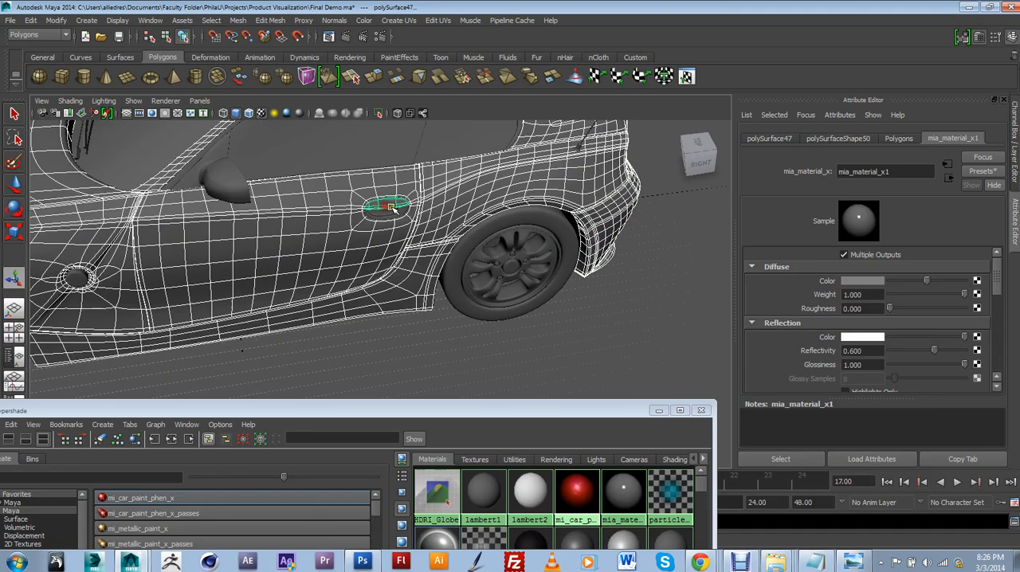
pyautogui.keyDown('alt'); pyautogui.moveTo(249, 221); pyautogui.dragTo(337, 180); pyautogui.keyUp('alt')
pyautogui.click(381, 178)
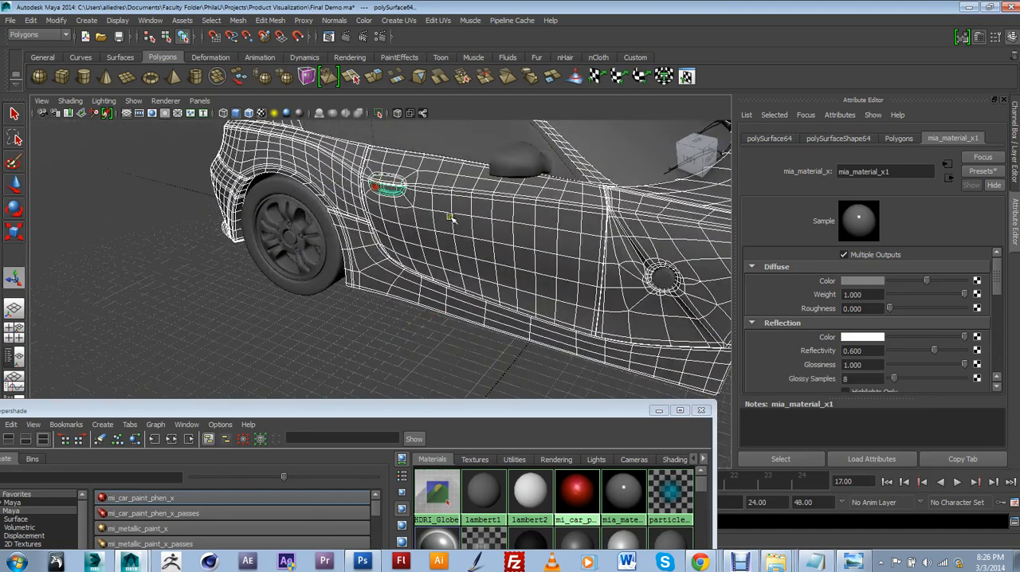
# Add the lower front bumper section to the selection and assign mi_car_paint_phen_x1 to all selected body parts
pyautogui.keyDown('alt'); pyautogui.moveTo(396, 198); pyautogui.dragTo(293, 301); pyautogui.keyUp('alt')
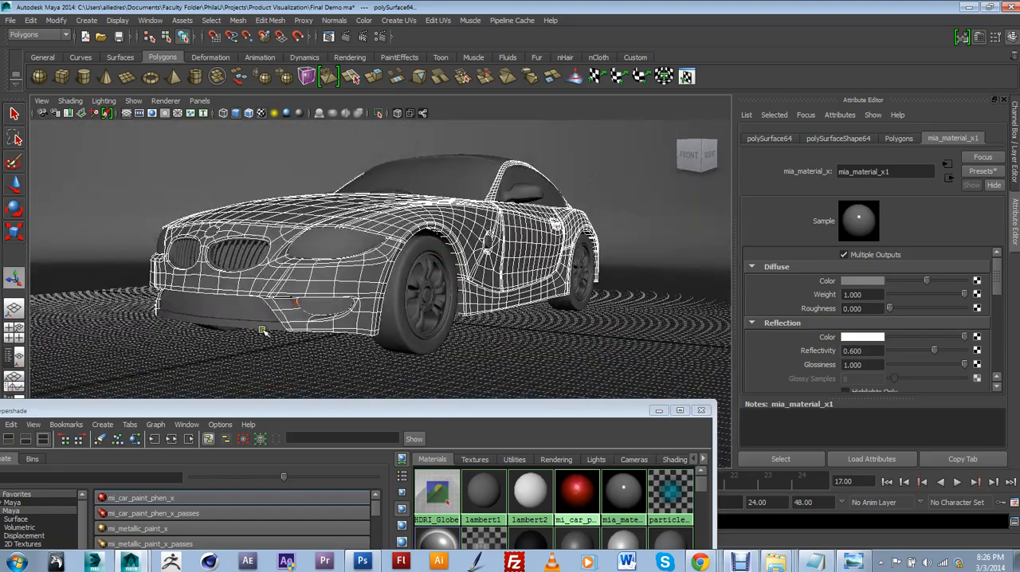
pyautogui.click(275, 326)
pyautogui.moveTo(507, 409); pyautogui.dragTo(545, 297)
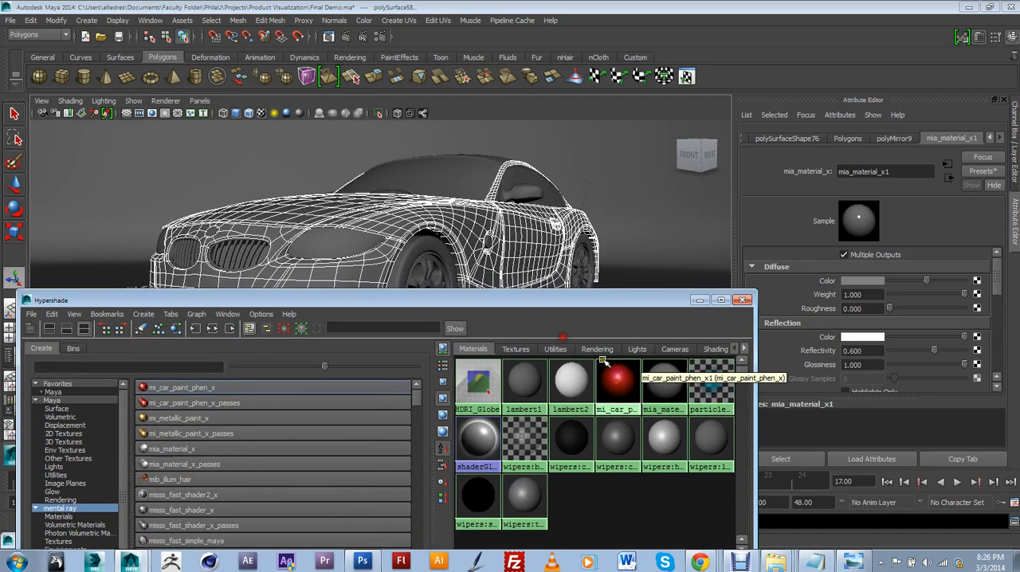
pyautogui.moveTo(619, 352); pyautogui.dragTo(615, 340, button='right')
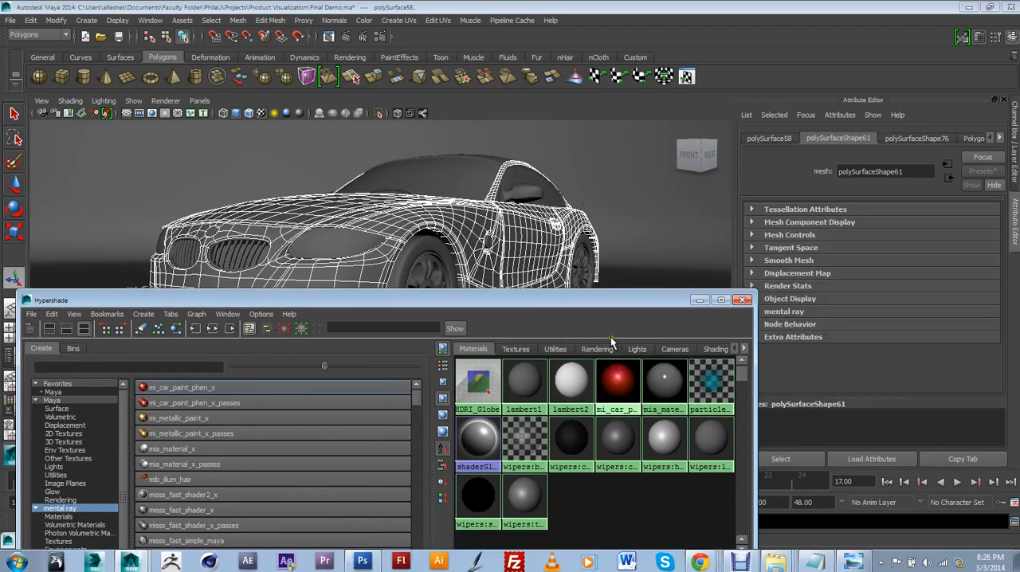
pyautogui.moveTo(589, 301); pyautogui.dragTo(570, 401)
# Clear the body selection, pick the side sill to check its assigned material, and inspect the car from several angles
pyautogui.click(618, 261)
pyautogui.keyDown('alt'); pyautogui.moveTo(618, 260); pyautogui.dragTo(499, 278); pyautogui.keyUp('alt')
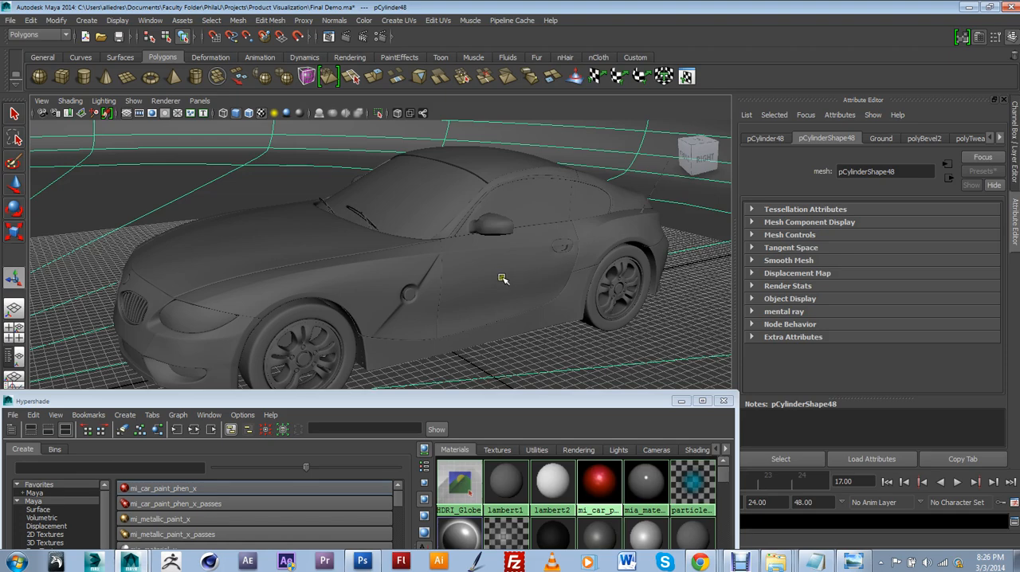
pyautogui.click(522, 311)
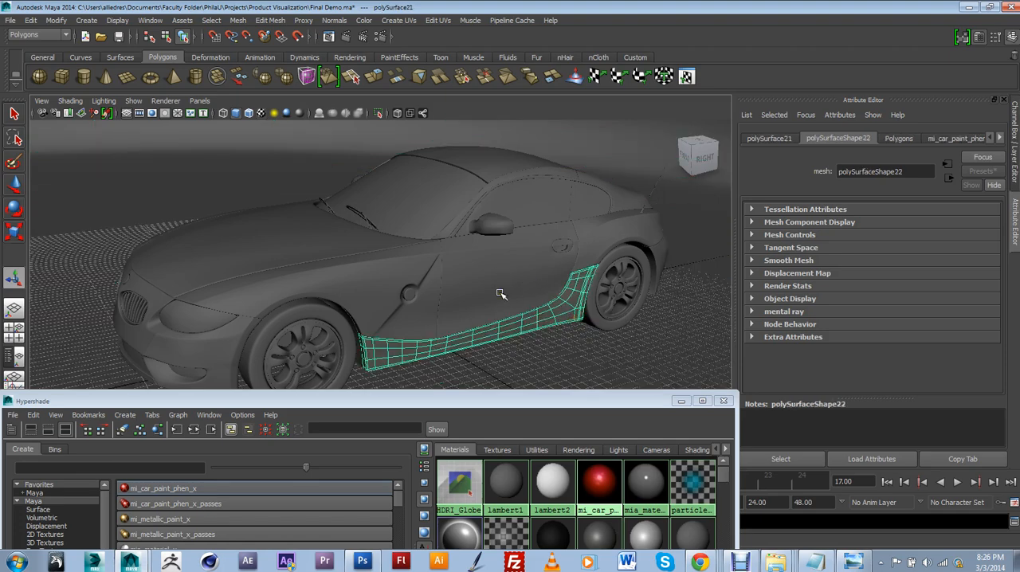
pyautogui.keyDown('alt'); pyautogui.moveTo(501, 293); pyautogui.dragTo(519, 275); pyautogui.keyUp('alt')
pyautogui.keyDown('alt'); pyautogui.moveTo(519, 276); pyautogui.dragTo(475, 244, button='middle'); pyautogui.keyUp('alt')
pyautogui.keyDown('alt'); pyautogui.moveTo(475, 244); pyautogui.dragTo(500, 317); pyautogui.keyUp('alt')
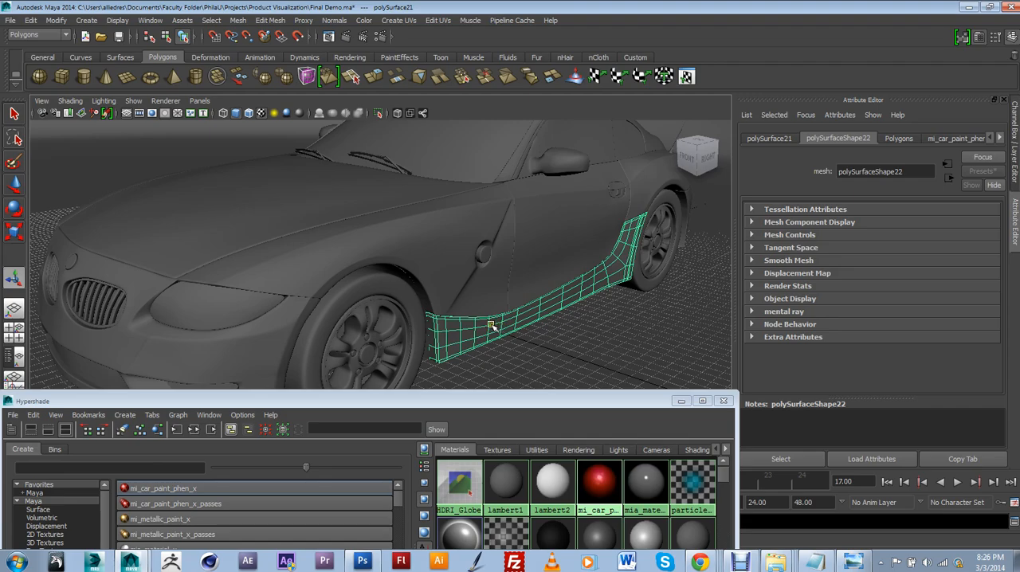
pyautogui.keyDown('alt'); pyautogui.moveTo(492, 325); pyautogui.dragTo(519, 316); pyautogui.keyUp('alt')
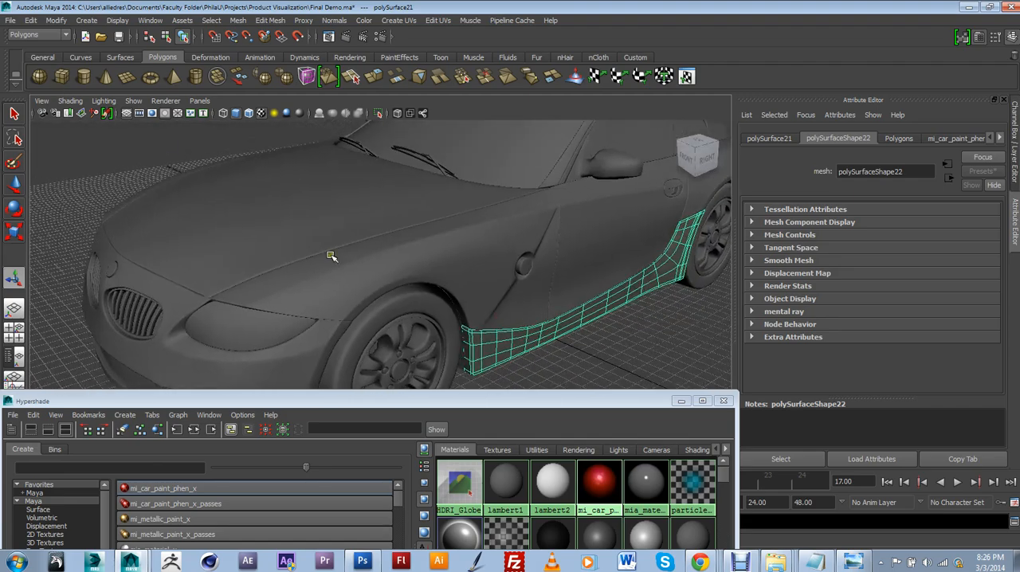
pyautogui.scroll(-5, 331, 256)
pyautogui.keyDown('alt'); pyautogui.moveTo(427, 290); pyautogui.dragTo(417, 305); pyautogui.keyUp('alt')
pyautogui.scroll(3, 417, 304)
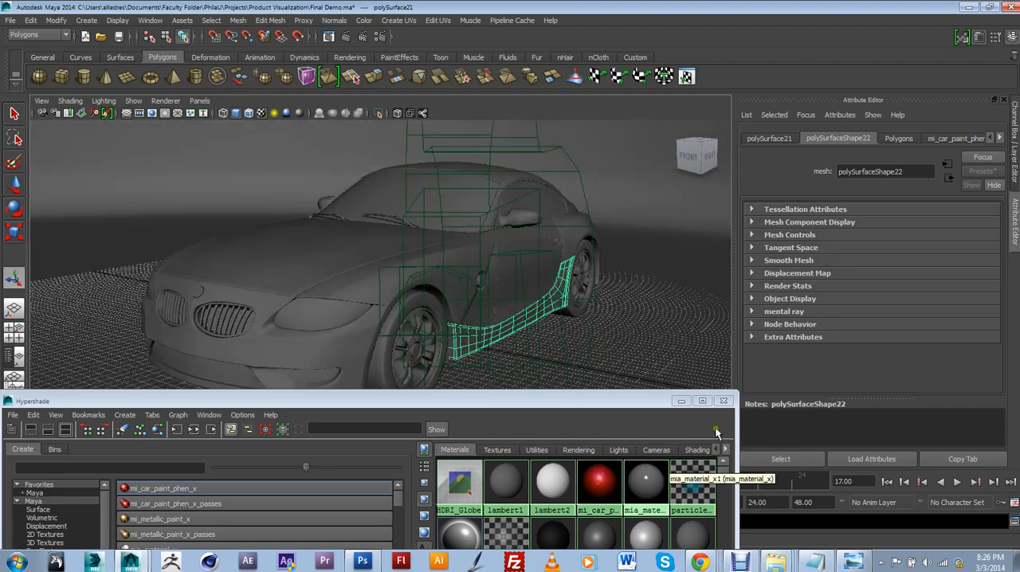
# Close the Hypershade and render the current frame through camera1 with mental ray
pyautogui.click(723, 401)
pyautogui.keyDown('alt'); pyautogui.moveTo(606, 333); pyautogui.dragTo(550, 359); pyautogui.keyUp('alt')
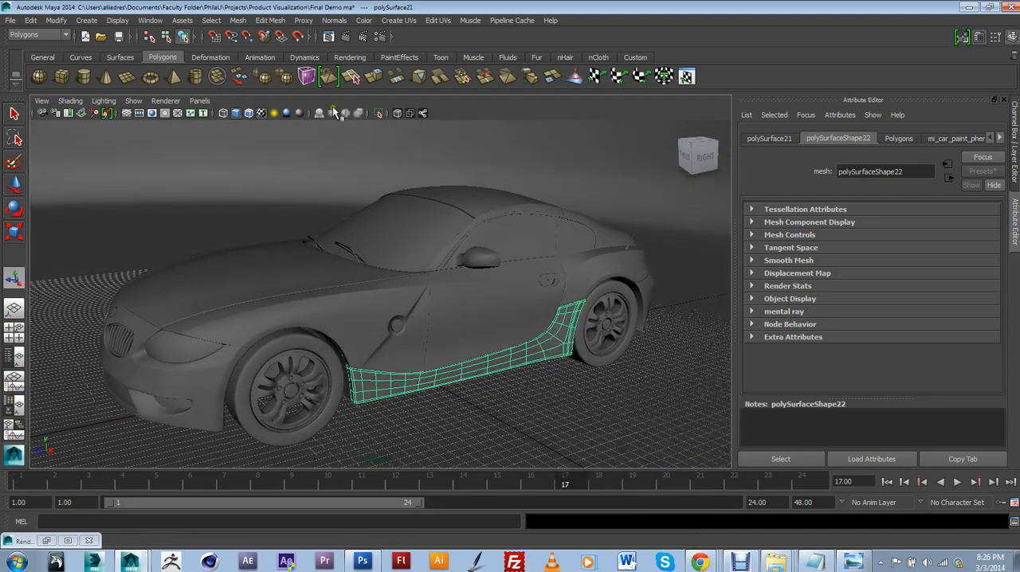
pyautogui.click(200, 101)
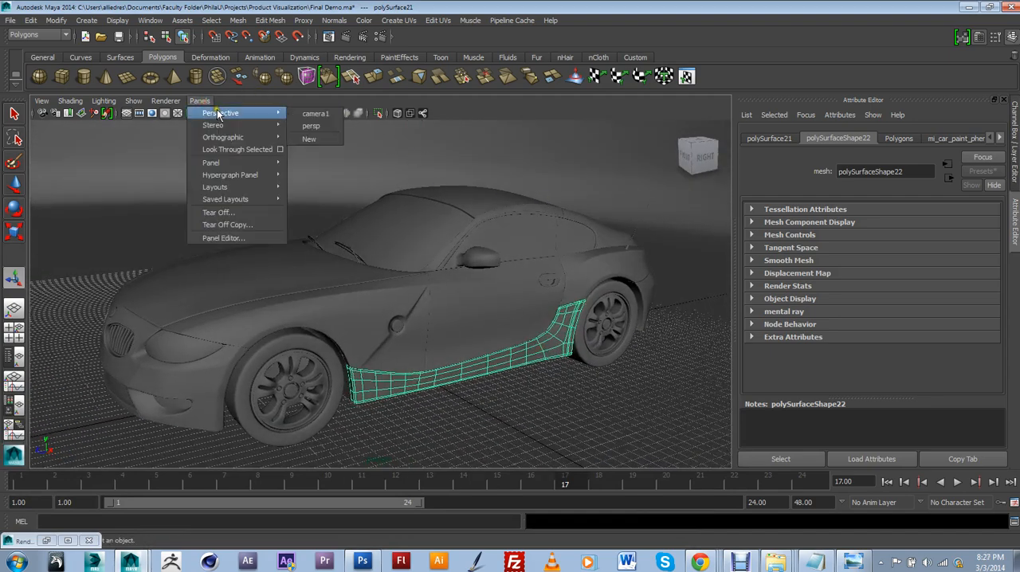
pyautogui.click(326, 113)
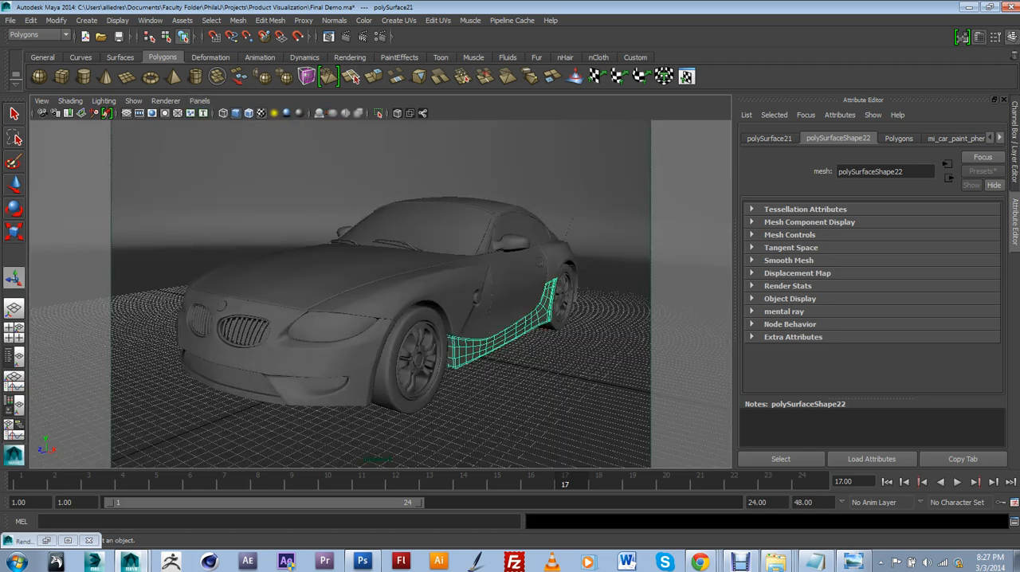
pyautogui.click(345, 39)
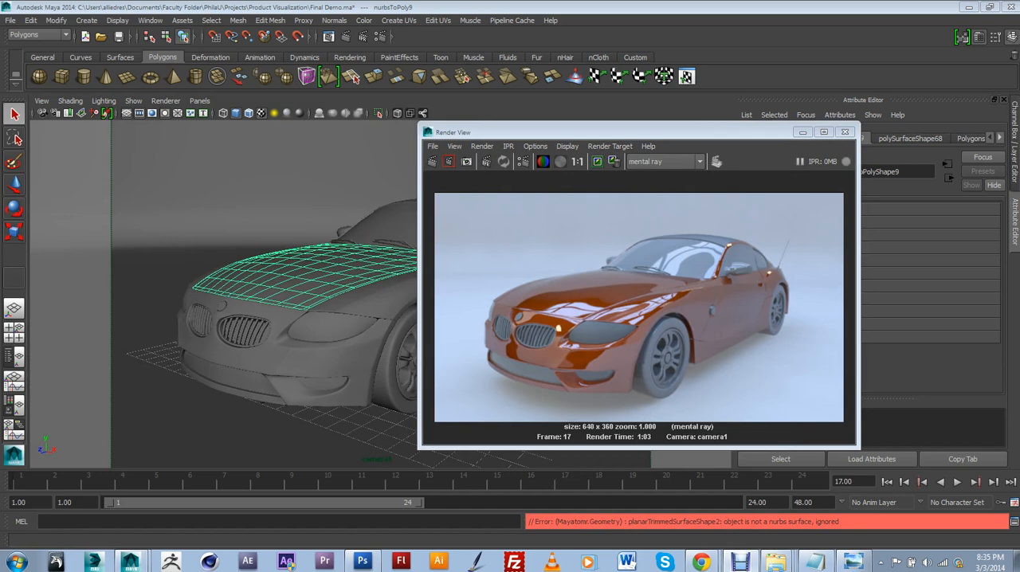
pyautogui.moveTo(567, 128); pyautogui.dragTo(377, 119)
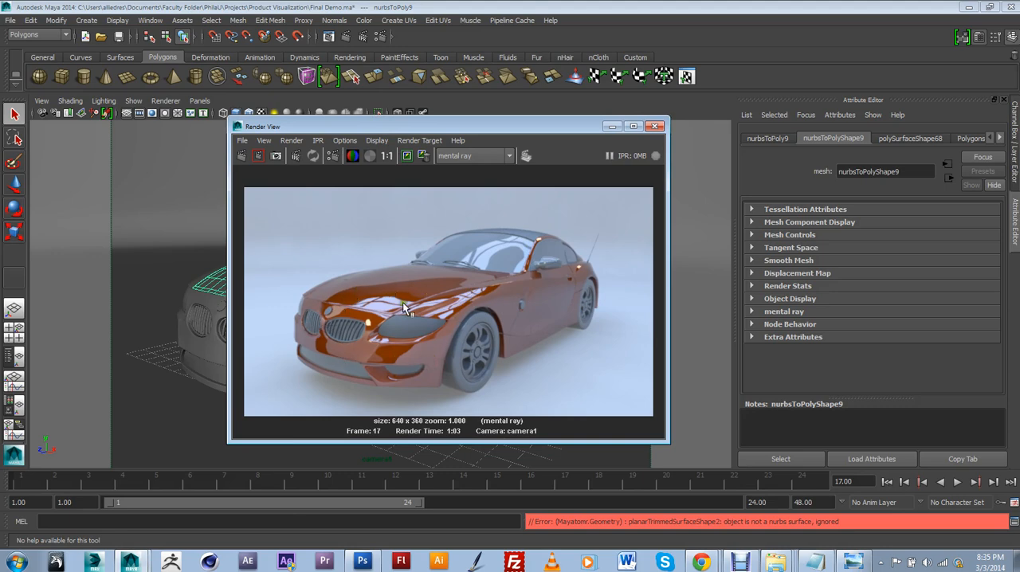
# Reopen the Hypershade and select the mi_car_paint_phen_x1 material to show its diffuse parameters
pyautogui.moveTo(449, 130); pyautogui.dragTo(435, 132)
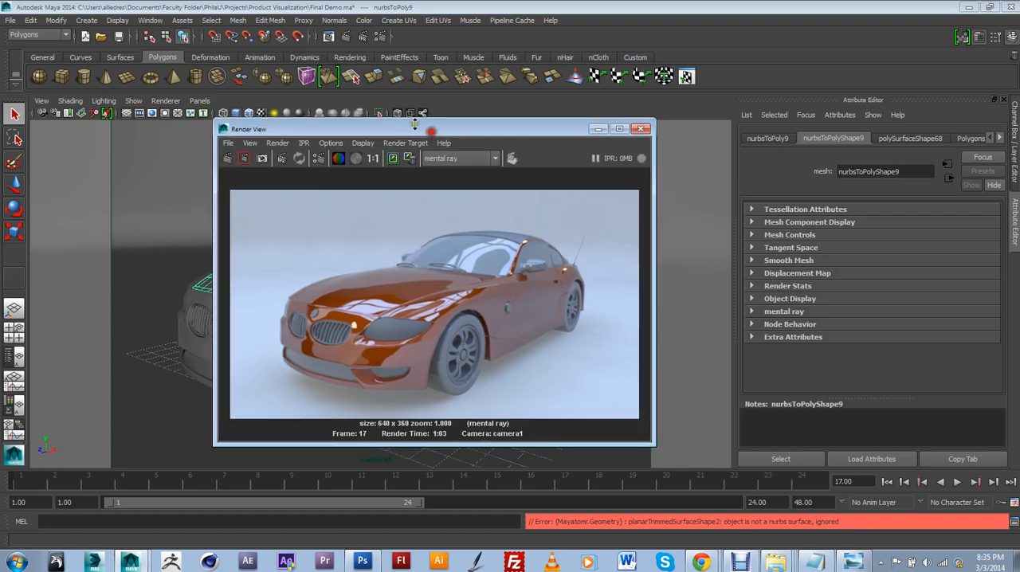
pyautogui.click(151, 20)
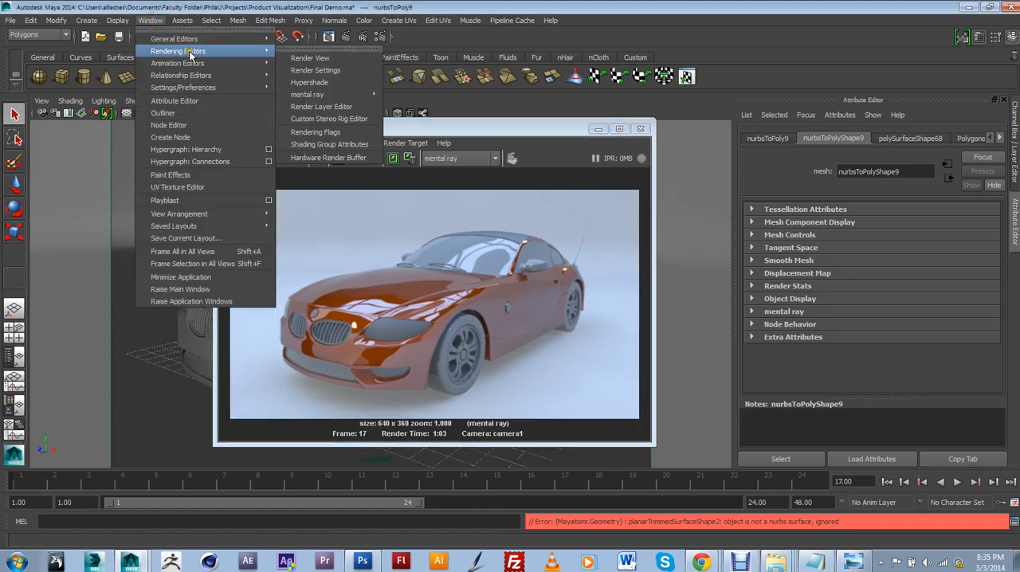
pyautogui.moveTo(177, 63)
pyautogui.click(311, 83)
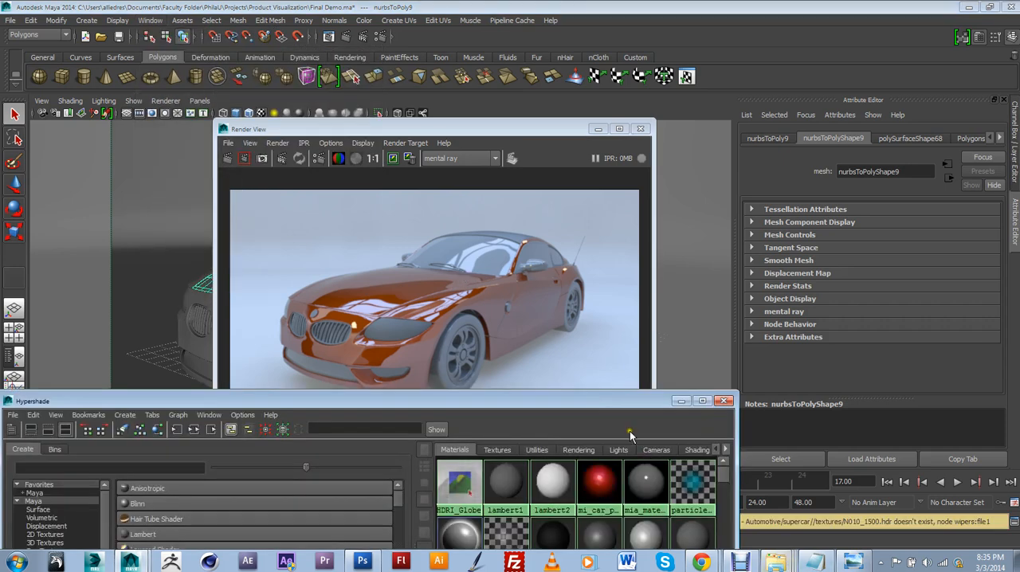
pyautogui.moveTo(623, 400); pyautogui.dragTo(618, 259)
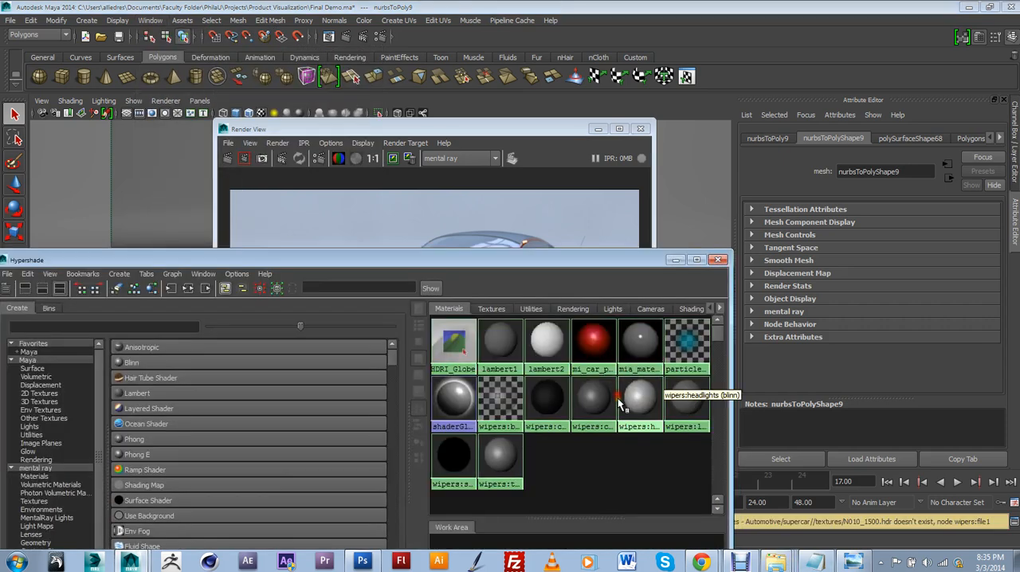
pyautogui.click(600, 351)
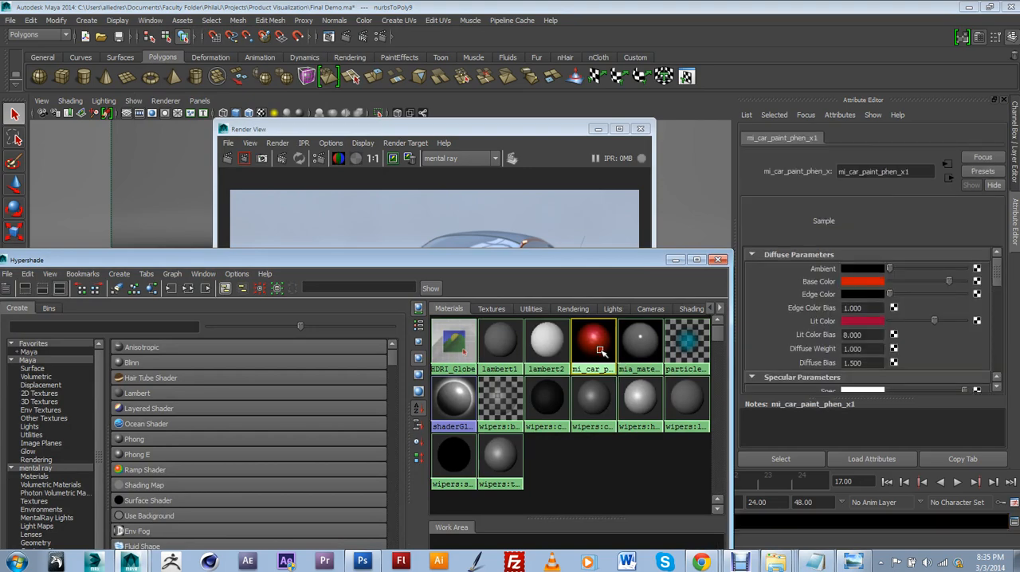
pyautogui.moveTo(610, 261)
pyautogui.mouseDown()
pyautogui.moveTo(579, 398)
pyautogui.moveTo(590, 384)
pyautogui.moveTo(587, 347)
pyautogui.mouseUp()
pyautogui.scroll(-1, 1000, 287)
pyautogui.scroll(1, 1000, 287)
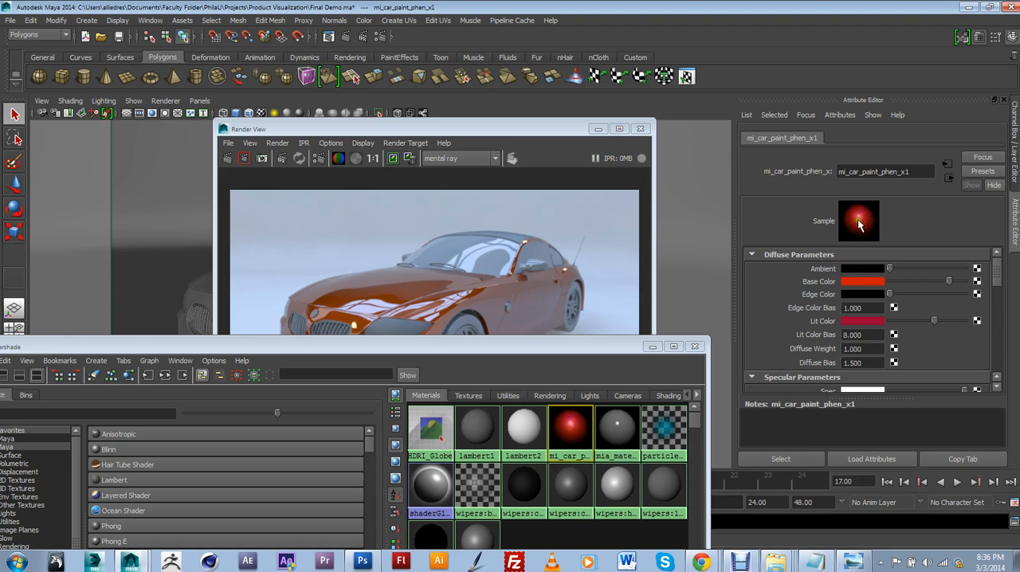
# Set the car paint's Base Color to a teal green of about R 0.000, G 0.745, B 0.518, using the RGB 0 to 1.0 mode
pyautogui.click(856, 279)
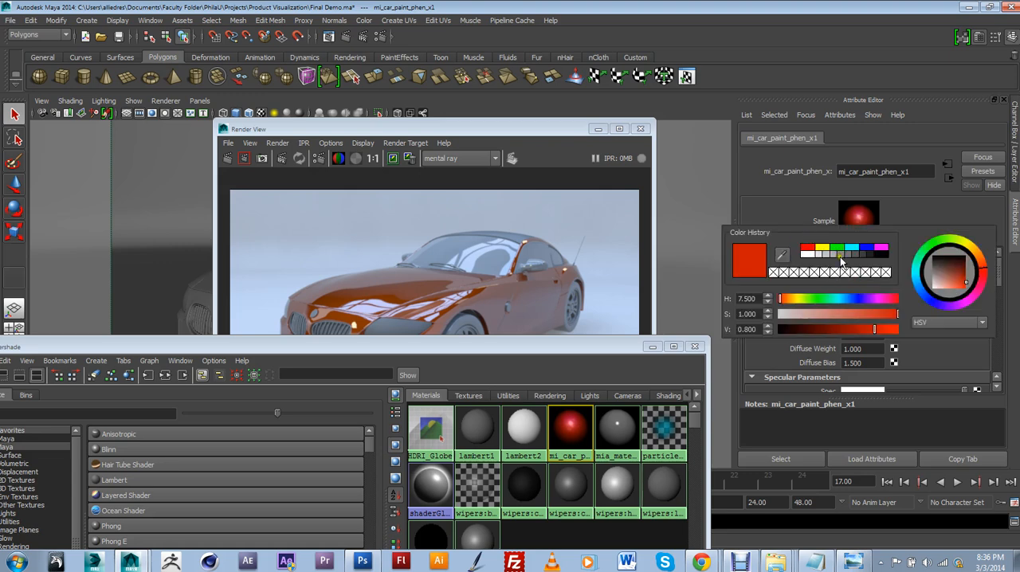
pyautogui.moveTo(825, 298)
pyautogui.mouseDown()
pyautogui.moveTo(816, 298)
pyautogui.moveTo(847, 305)
pyautogui.moveTo(826, 303)
pyautogui.moveTo(836, 306)
pyautogui.mouseUp()
pyautogui.click(949, 323)
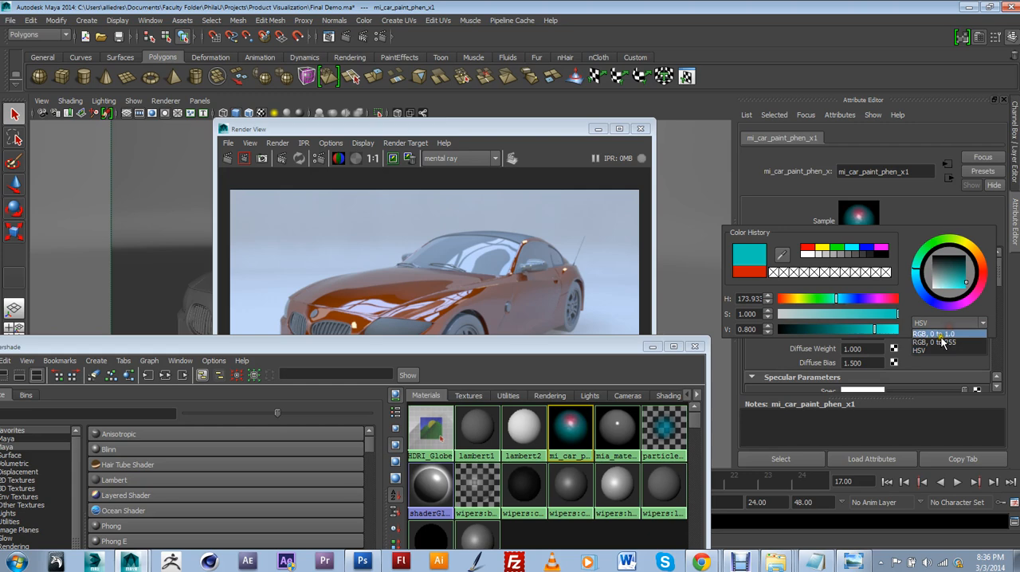
pyautogui.click(946, 334)
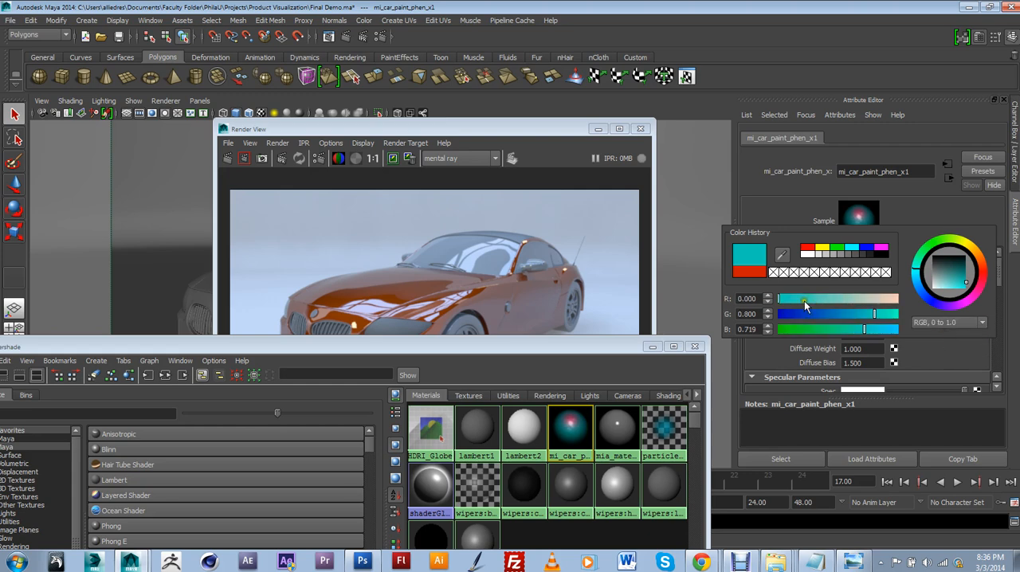
pyautogui.moveTo(865, 328)
pyautogui.mouseDown()
pyautogui.moveTo(854, 346)
pyautogui.moveTo(845, 330)
pyautogui.mouseUp()
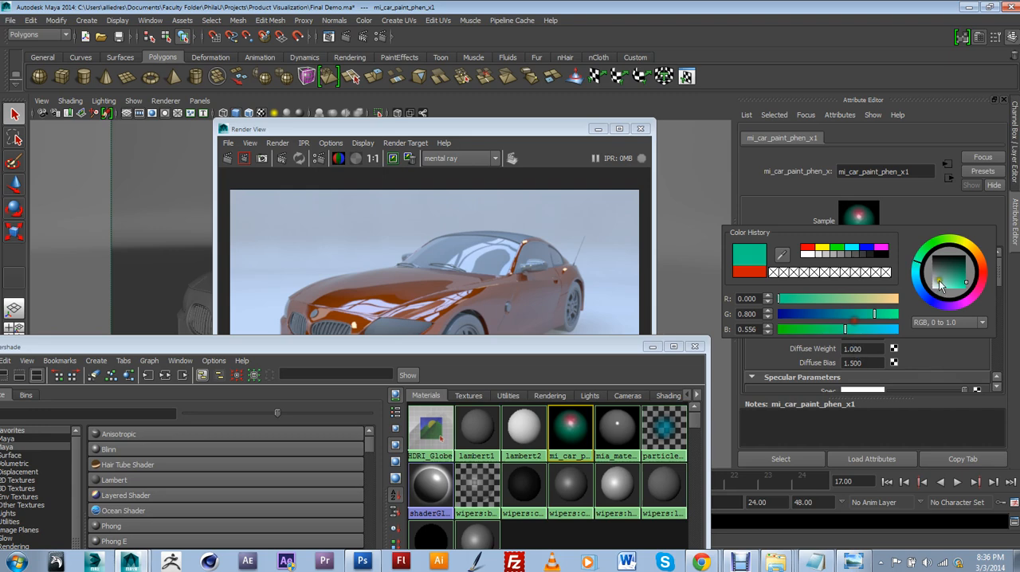
pyautogui.moveTo(942, 286); pyautogui.dragTo(970, 280)
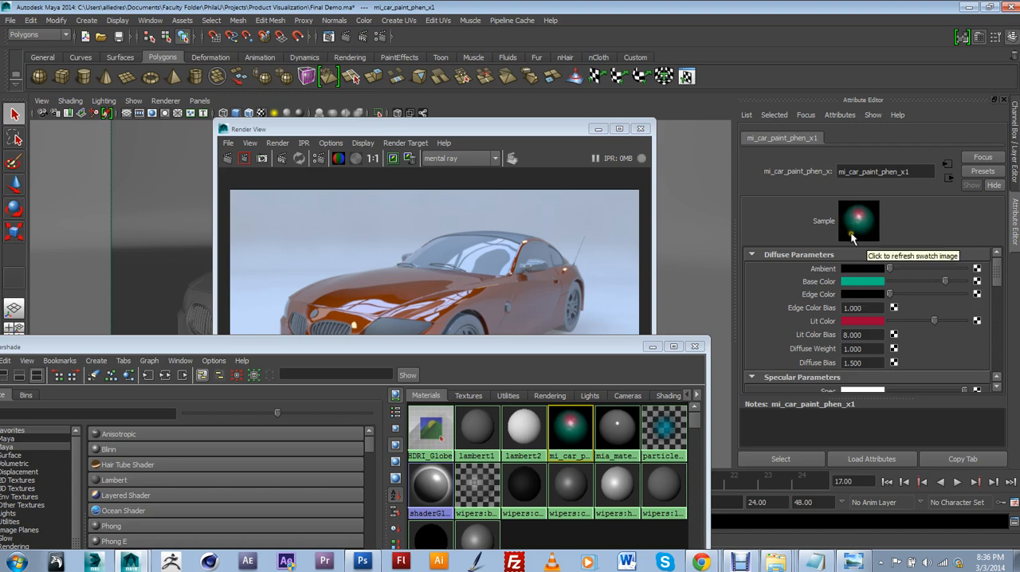
# Try a near-white Edge Color on the car paint, refresh the material swatch, and return the color to black
pyautogui.moveTo(889, 294); pyautogui.dragTo(954, 295)
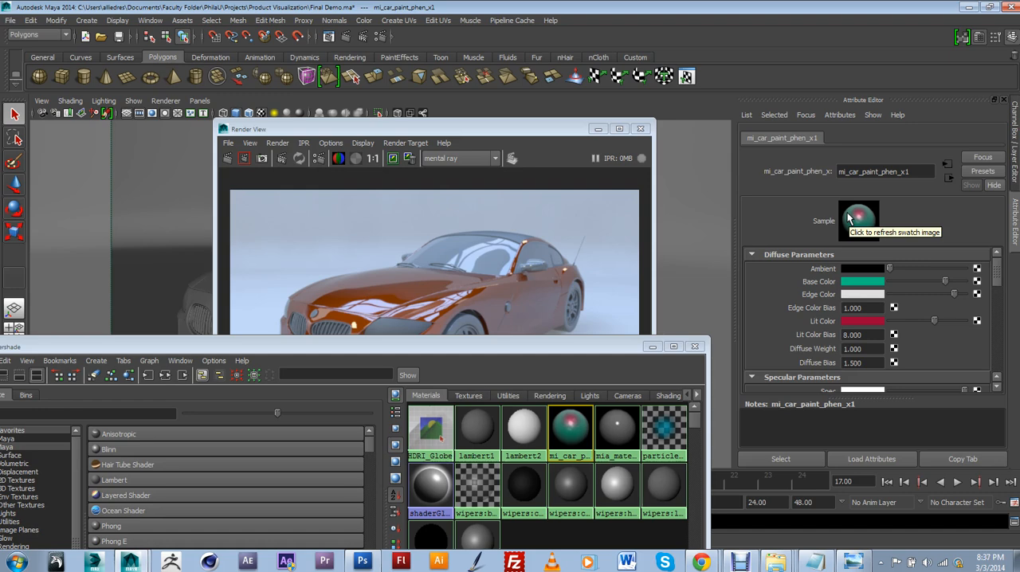
pyautogui.click(858, 227)
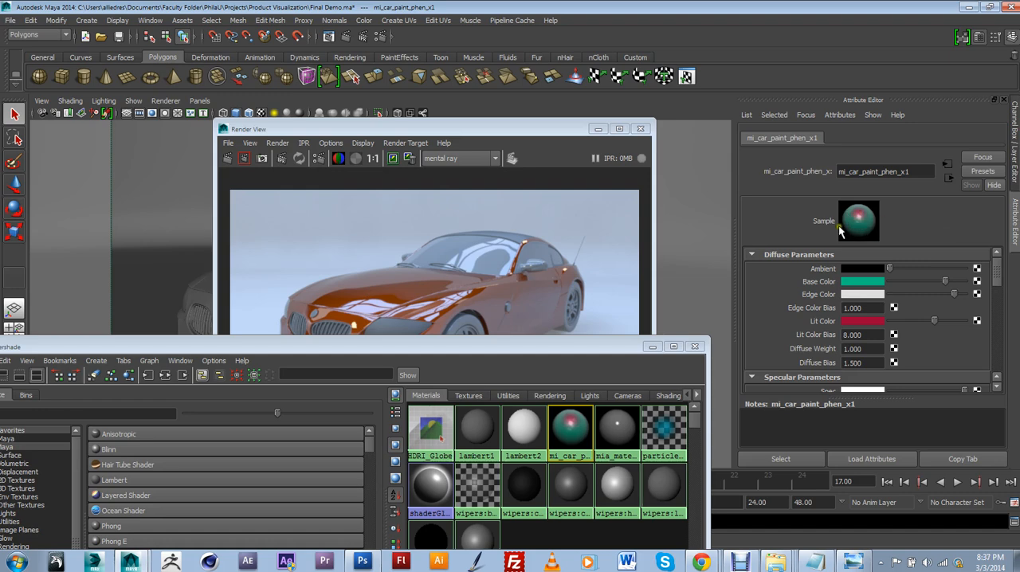
pyautogui.click(593, 297)
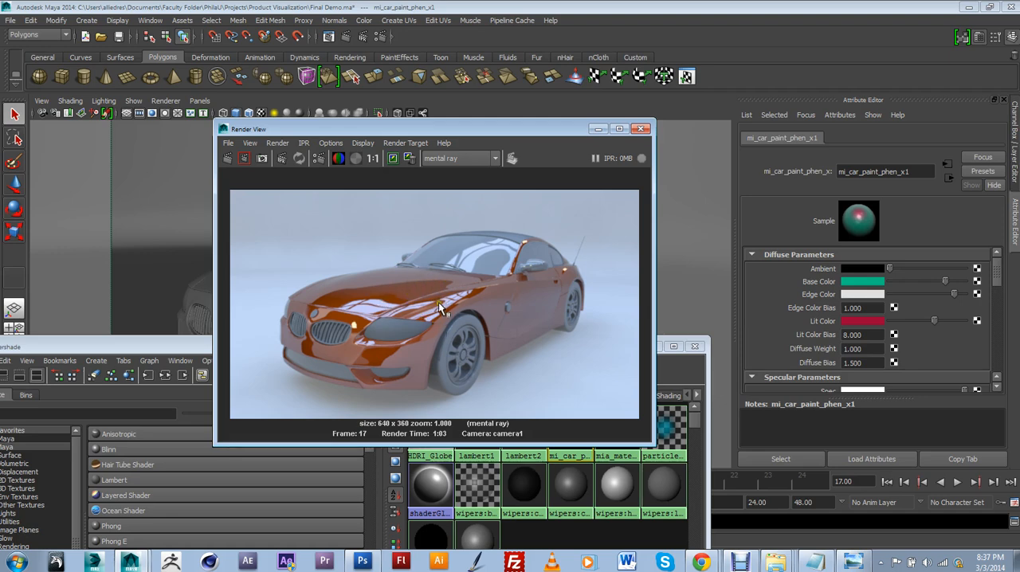
pyautogui.click(862, 286)
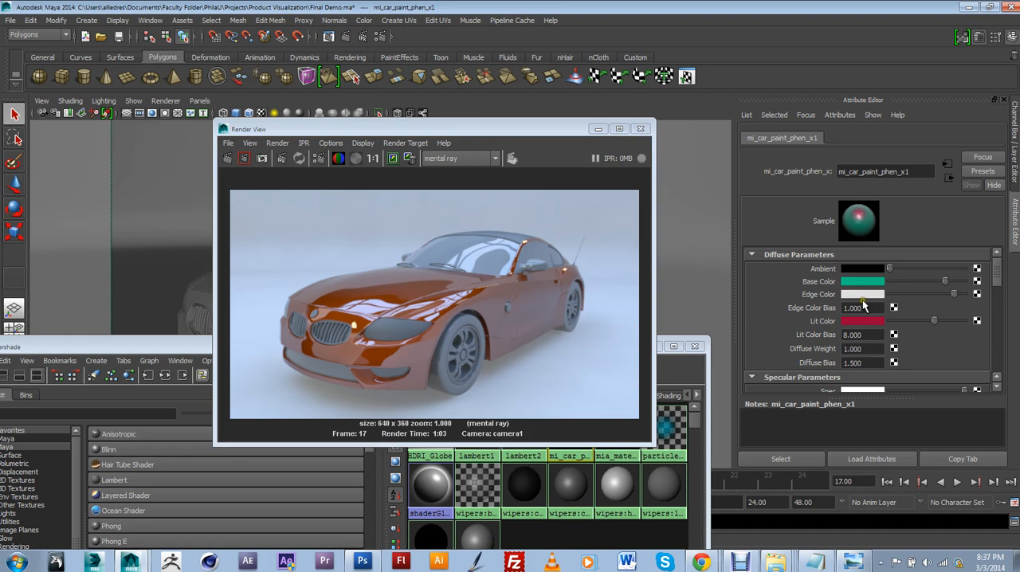
pyautogui.moveTo(954, 294); pyautogui.dragTo(891, 294)
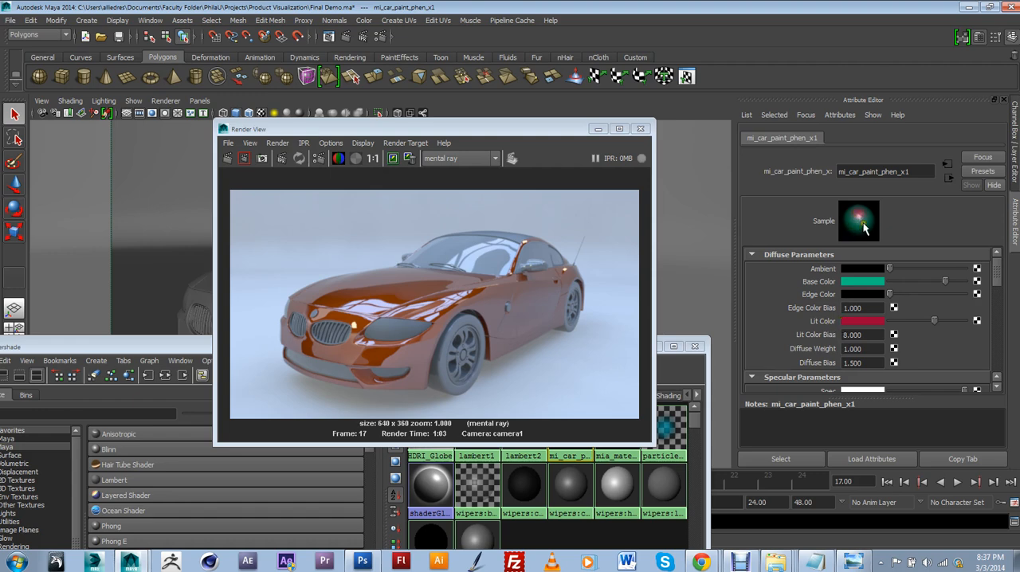
# Change the car paint's Lit Color to a light blue, starting from the teal stored in the color history
pyautogui.moveTo(933, 322); pyautogui.dragTo(951, 340)
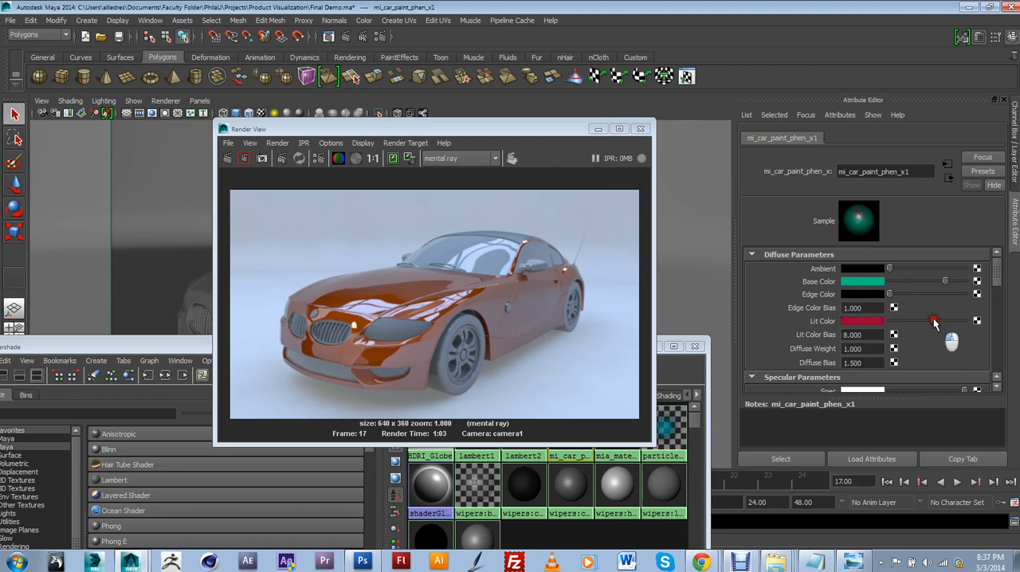
pyautogui.click(867, 322)
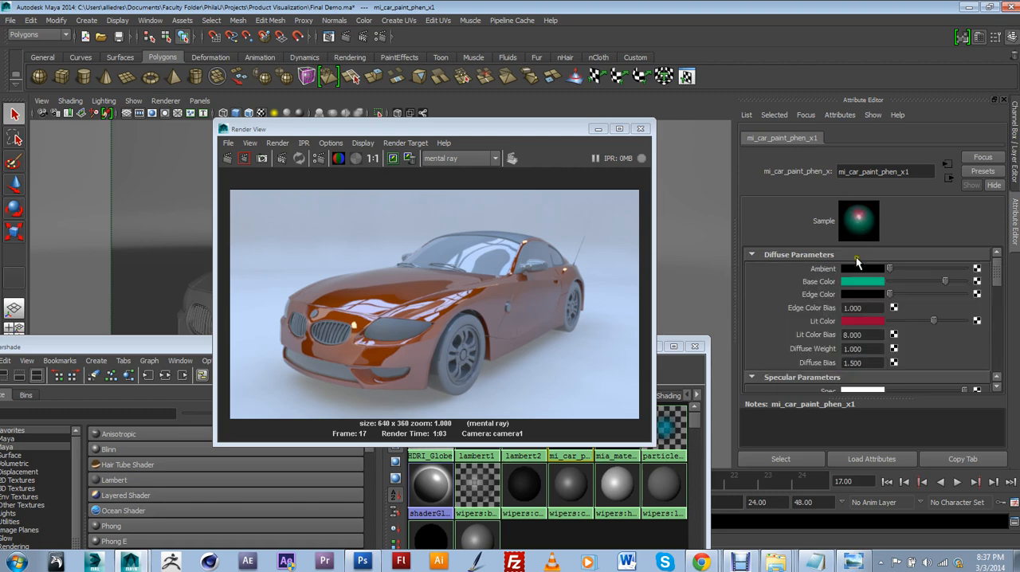
pyautogui.click(869, 321)
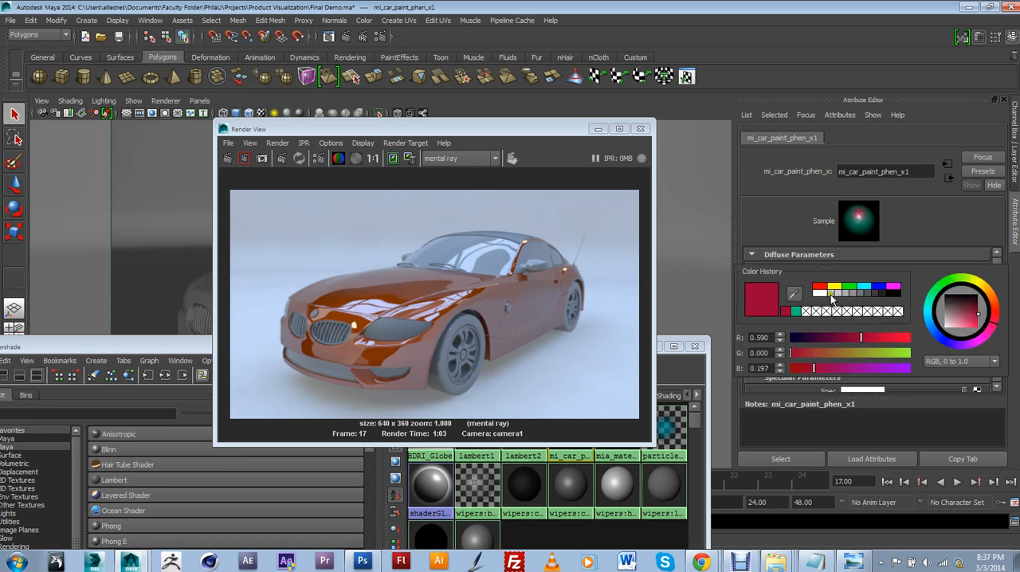
pyautogui.click(797, 311)
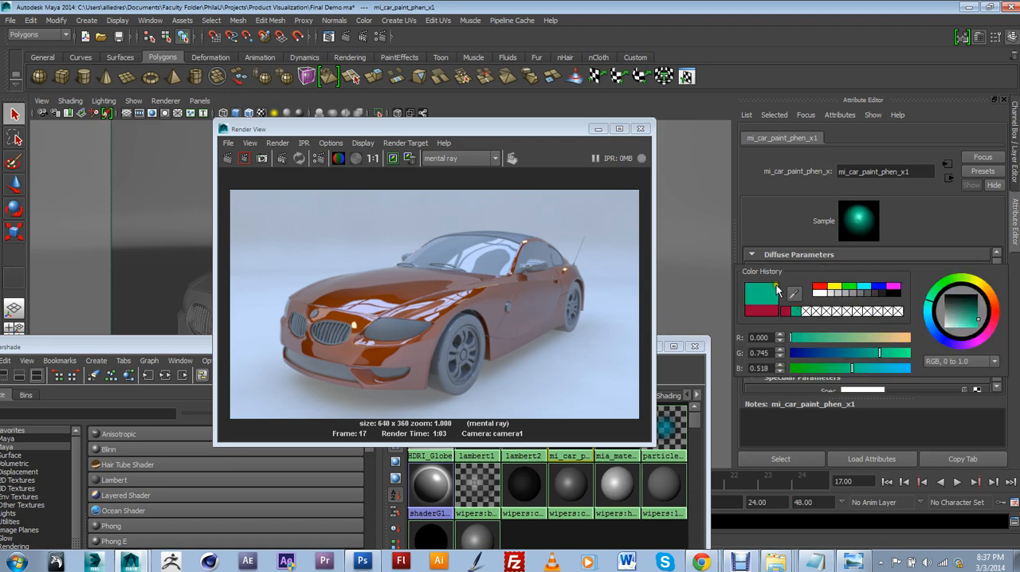
pyautogui.click(966, 321)
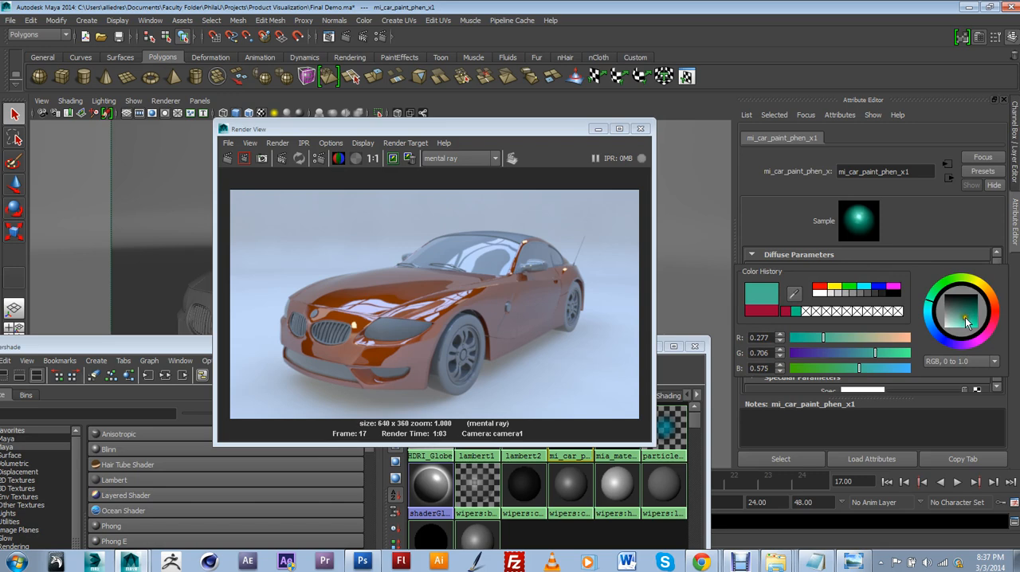
pyautogui.moveTo(869, 355); pyautogui.dragTo(889, 367)
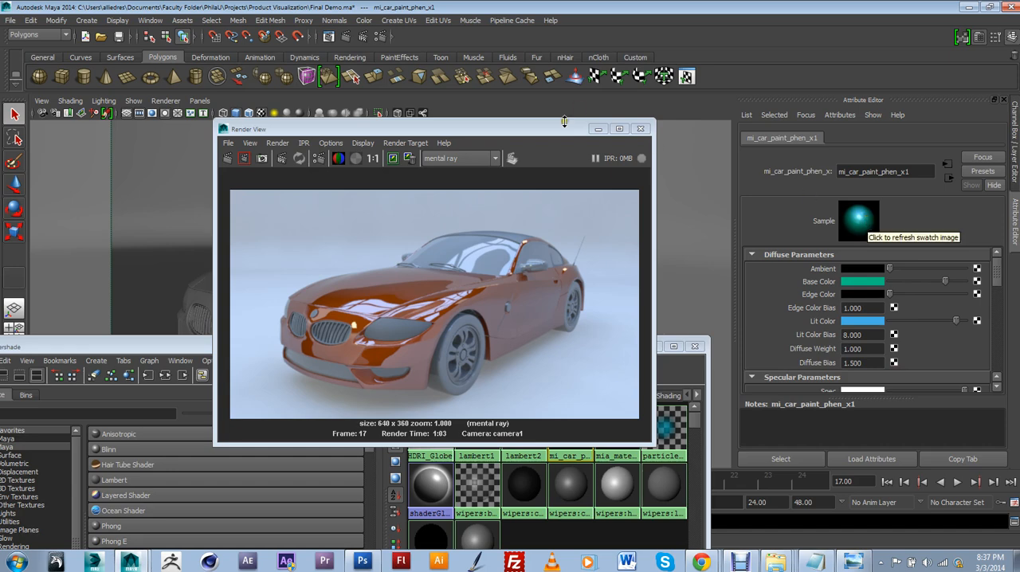
# Minimize the Hypershade and render only a region covering the hood, headlight and part of the front wheel
pyautogui.moveTo(563, 129); pyautogui.dragTo(716, 375)
pyautogui.moveTo(588, 346); pyautogui.dragTo(511, 330)
pyautogui.click(576, 335)
pyautogui.moveTo(613, 368); pyautogui.dragTo(725, 119)
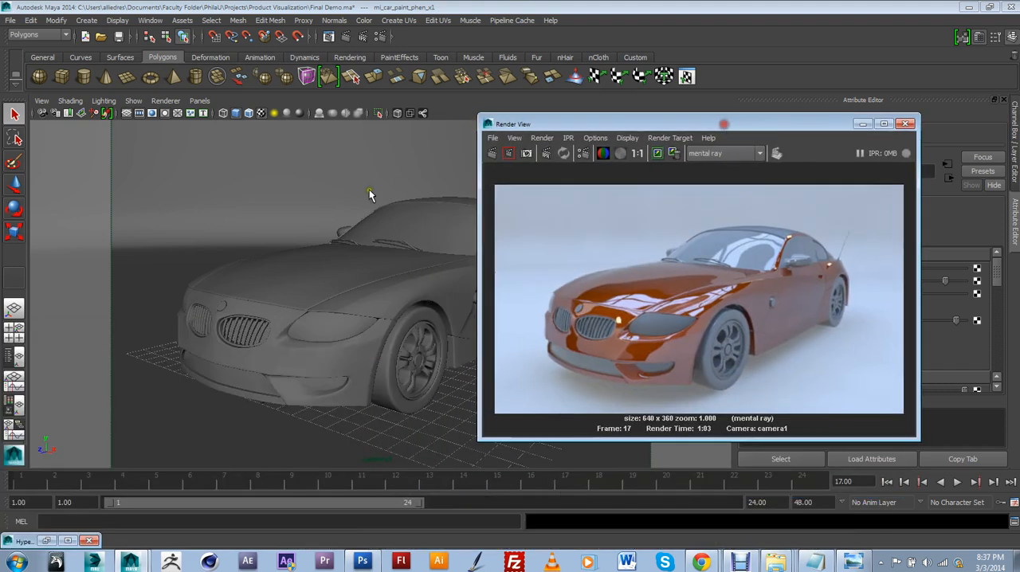
pyautogui.click(630, 315)
pyautogui.moveTo(629, 272); pyautogui.dragTo(732, 353)
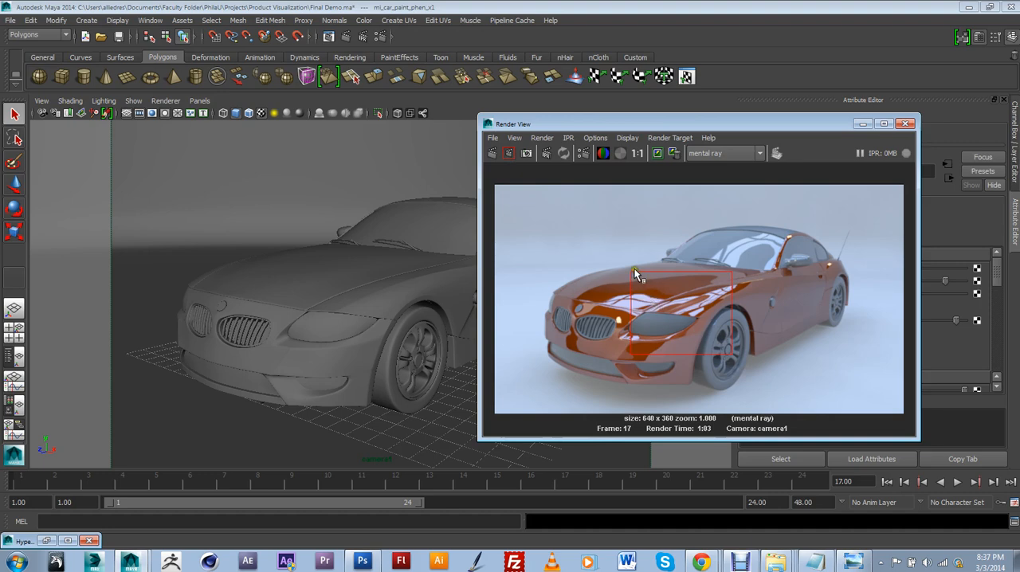
pyautogui.moveTo(635, 271); pyautogui.dragTo(732, 352)
pyautogui.click(511, 155)
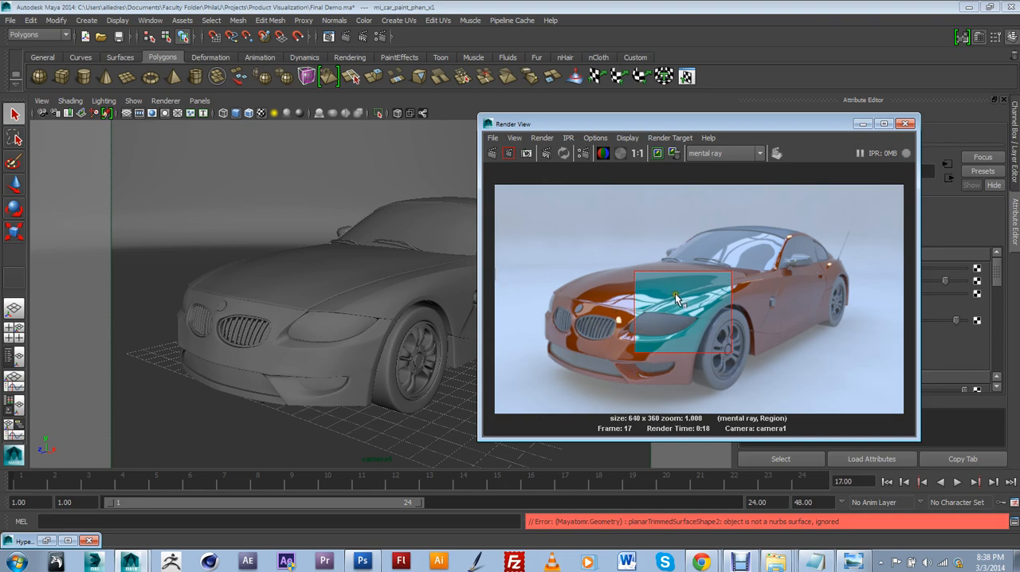
# Restore the Hypershade, move the Render View out of the way, and create a new mental ray mia_material_x material
pyautogui.moveTo(697, 126); pyautogui.dragTo(539, 134)
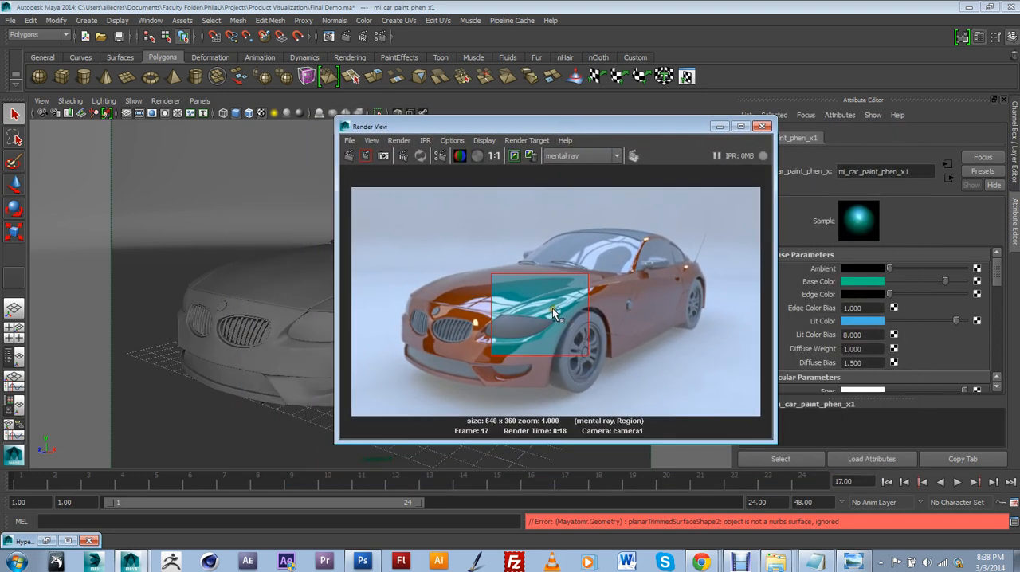
pyautogui.click(45, 541)
pyautogui.moveTo(284, 339); pyautogui.dragTo(220, 282)
pyautogui.moveTo(419, 126); pyautogui.dragTo(1019, 128)
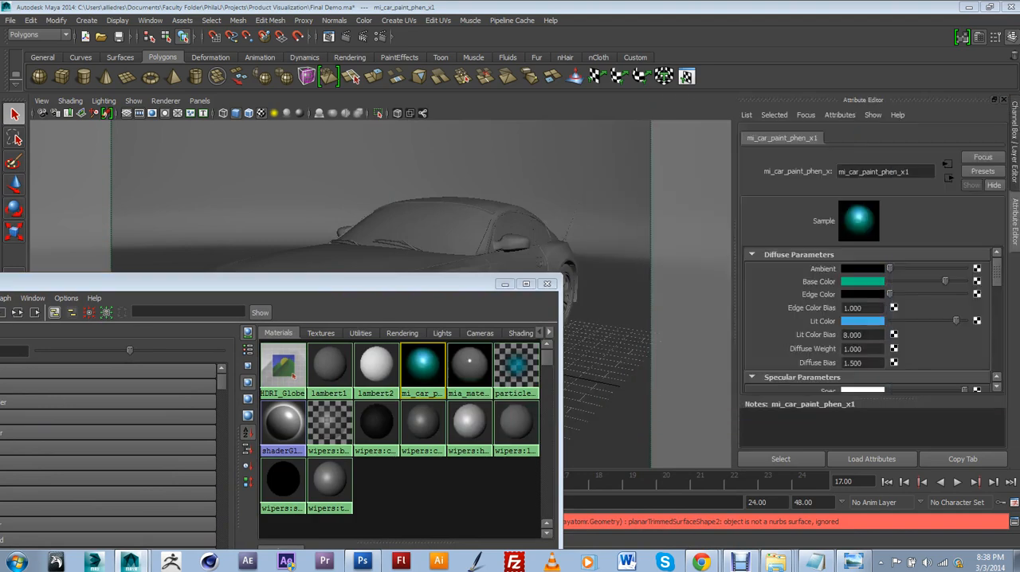
pyautogui.moveTo(451, 285); pyautogui.dragTo(682, 122)
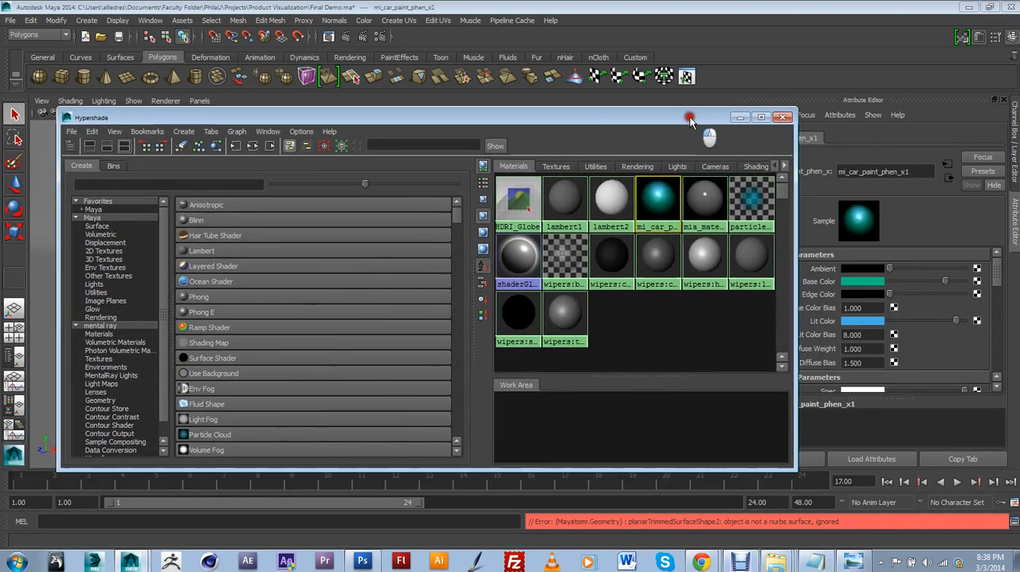
pyautogui.click(109, 327)
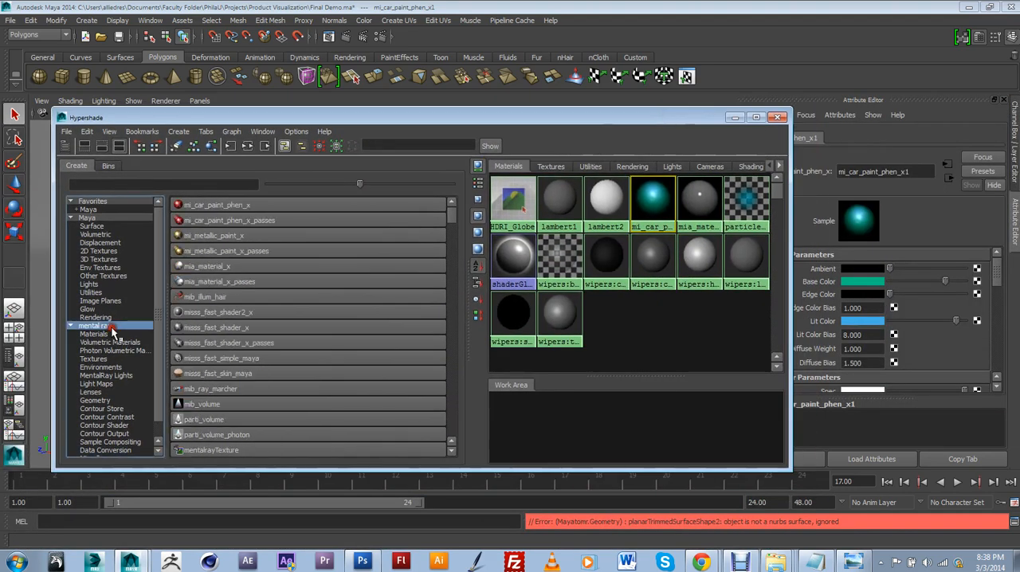
pyautogui.click(215, 268)
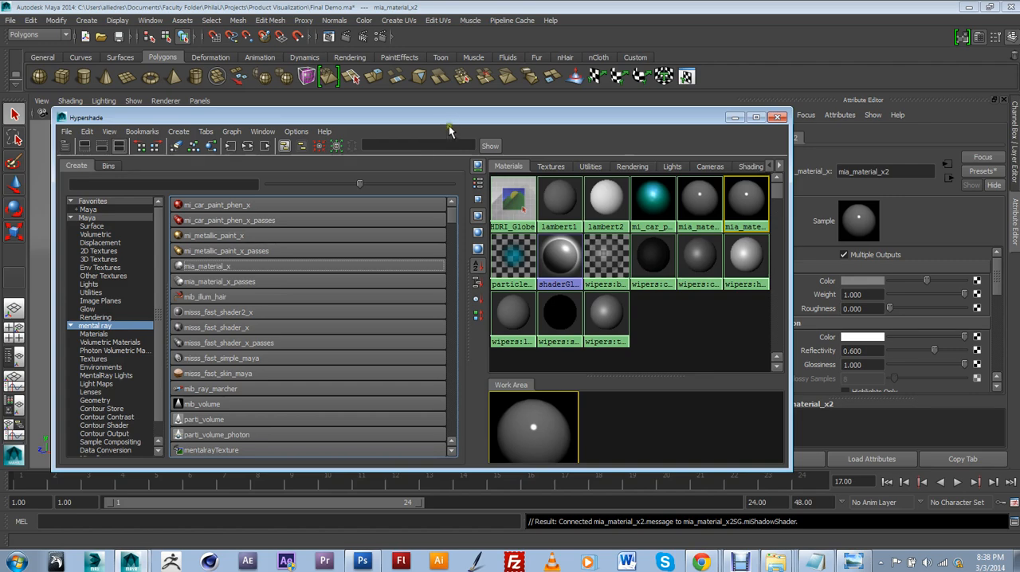
# Move the Hypershade off the car and check the front rim, a grille insert and the front bumper as separate meshes
pyautogui.moveTo(456, 122); pyautogui.dragTo(312, 423)
pyautogui.click(415, 358)
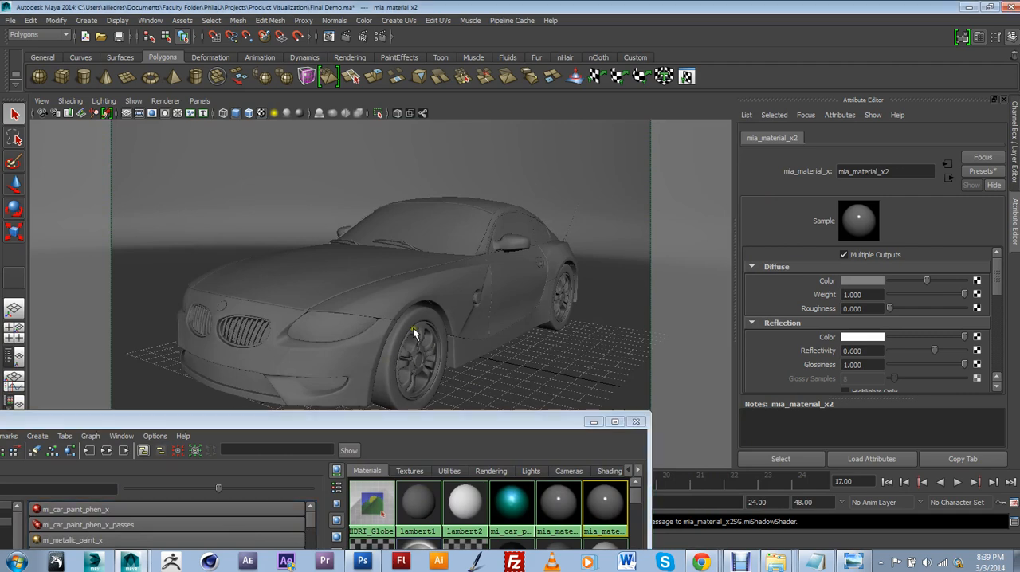
pyautogui.click(412, 393)
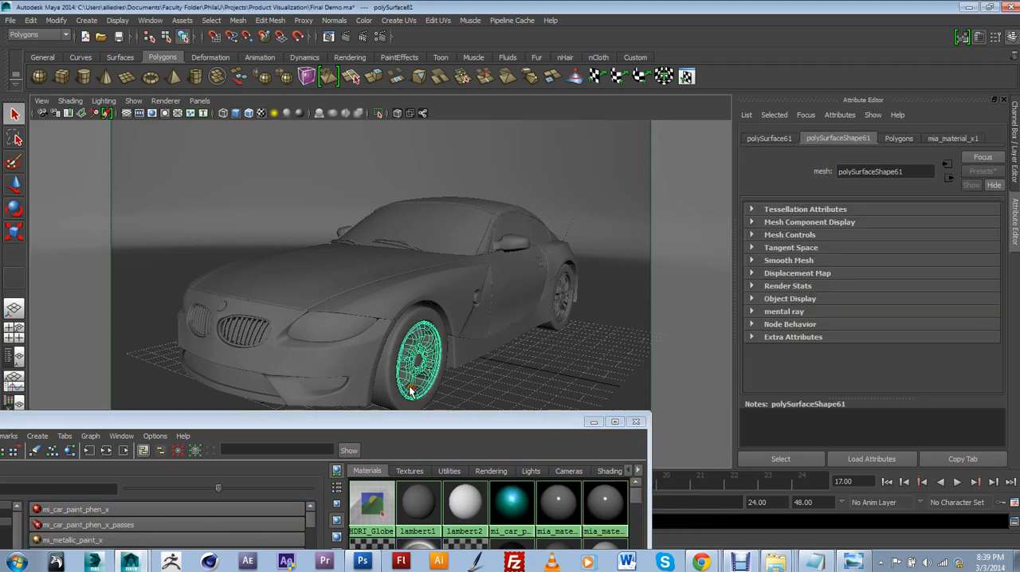
pyautogui.click(241, 335)
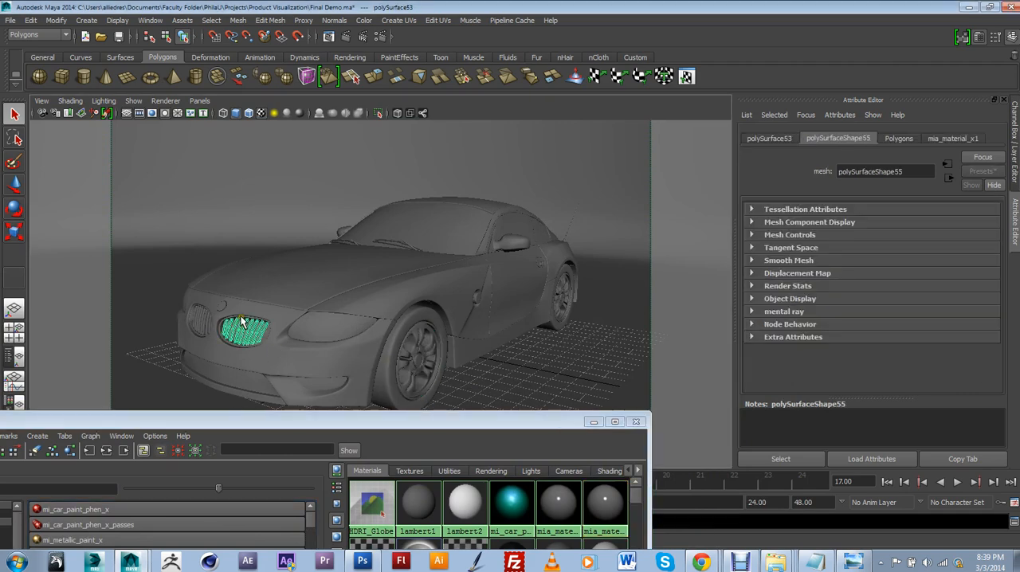
pyautogui.click(242, 320)
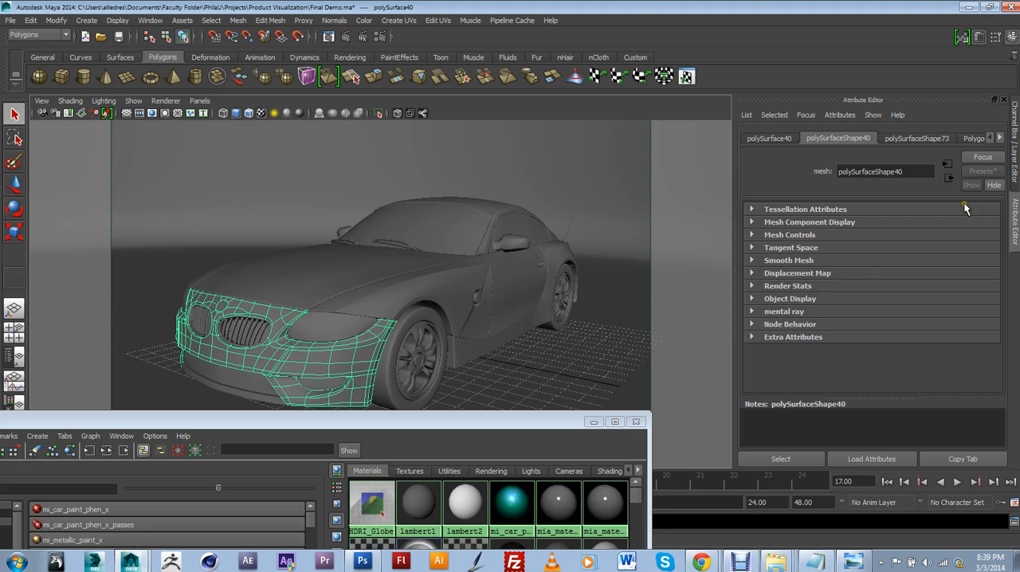
# Replace the settings of mia_material_x2 with the Chrome preset
pyautogui.moveTo(519, 423); pyautogui.dragTo(501, 206)
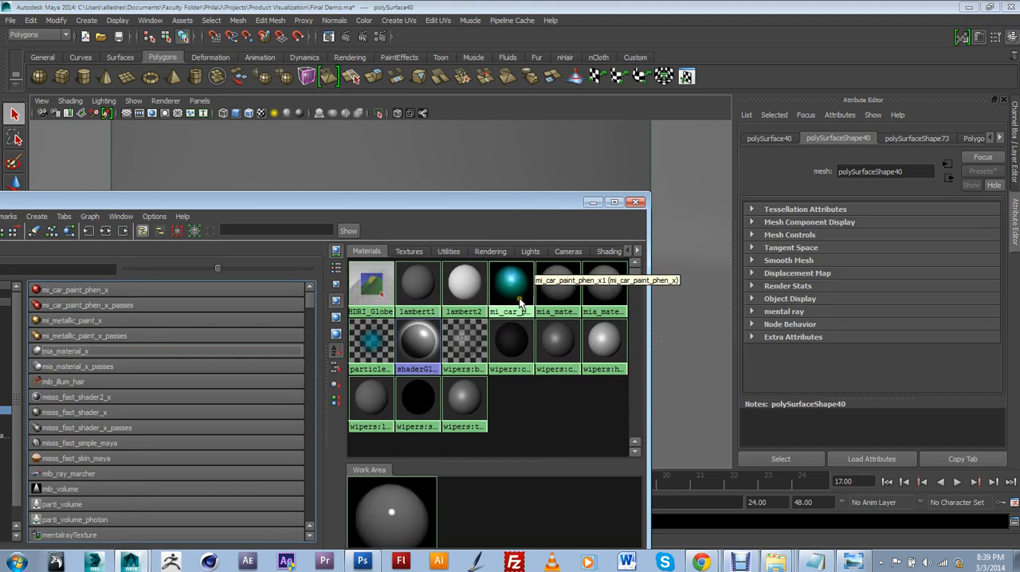
pyautogui.click(605, 284)
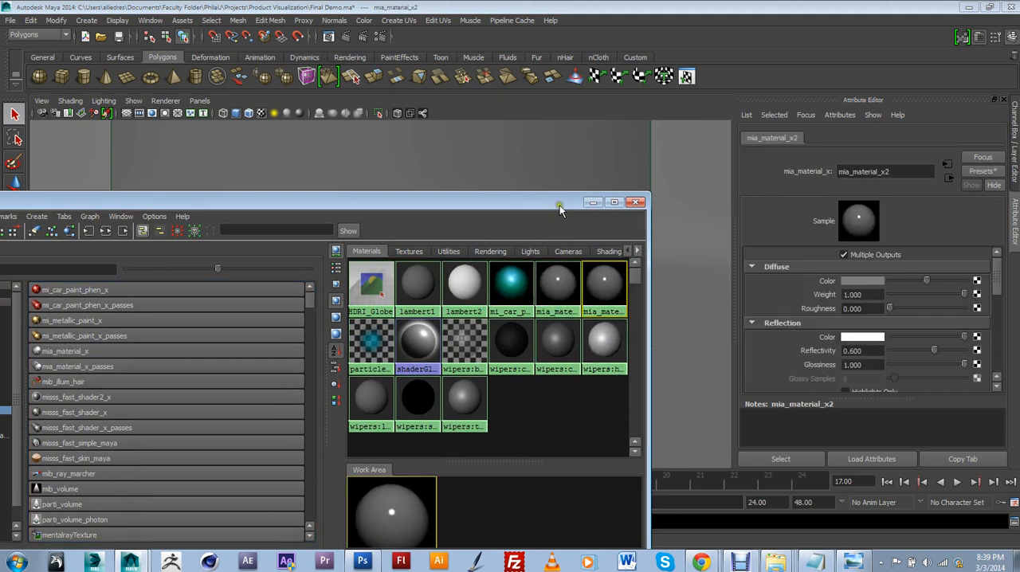
pyautogui.moveTo(559, 205); pyautogui.dragTo(582, 342)
pyautogui.click(982, 171)
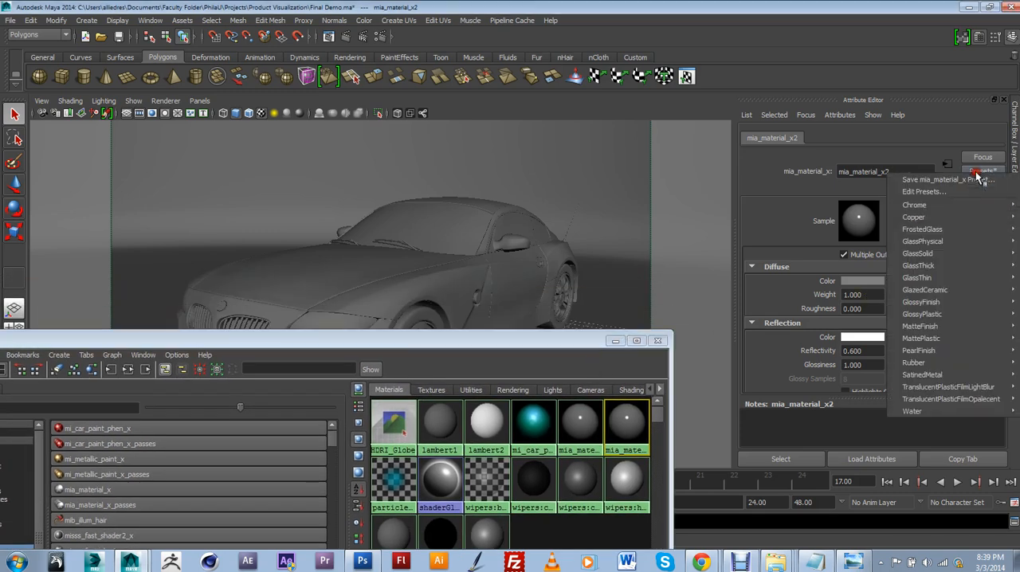
pyautogui.moveTo(930, 209)
pyautogui.click(866, 207)
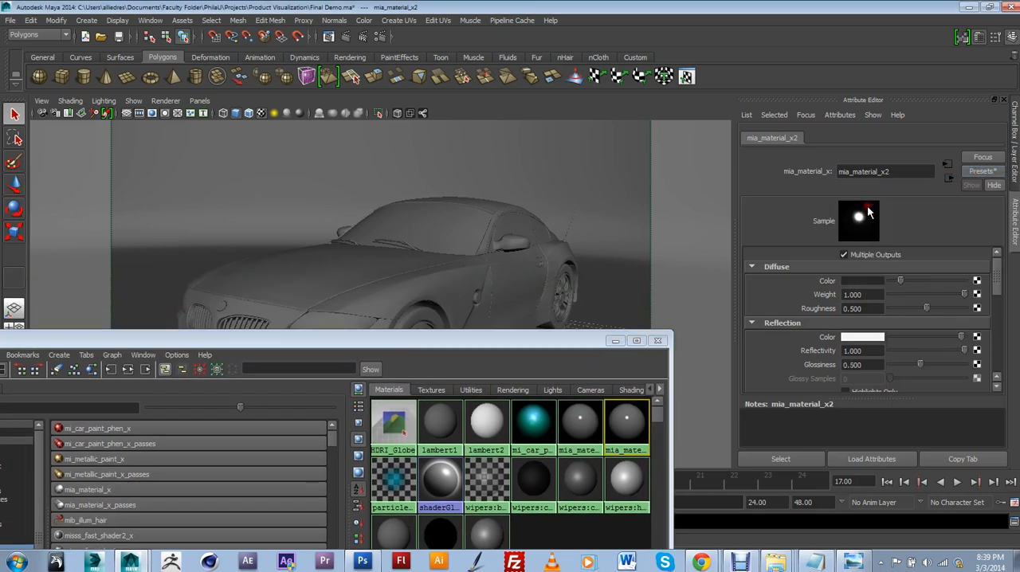
# Uncover the car and select the front rim, rear rim and a front grille insert together
pyautogui.moveTo(475, 354); pyautogui.dragTo(466, 419)
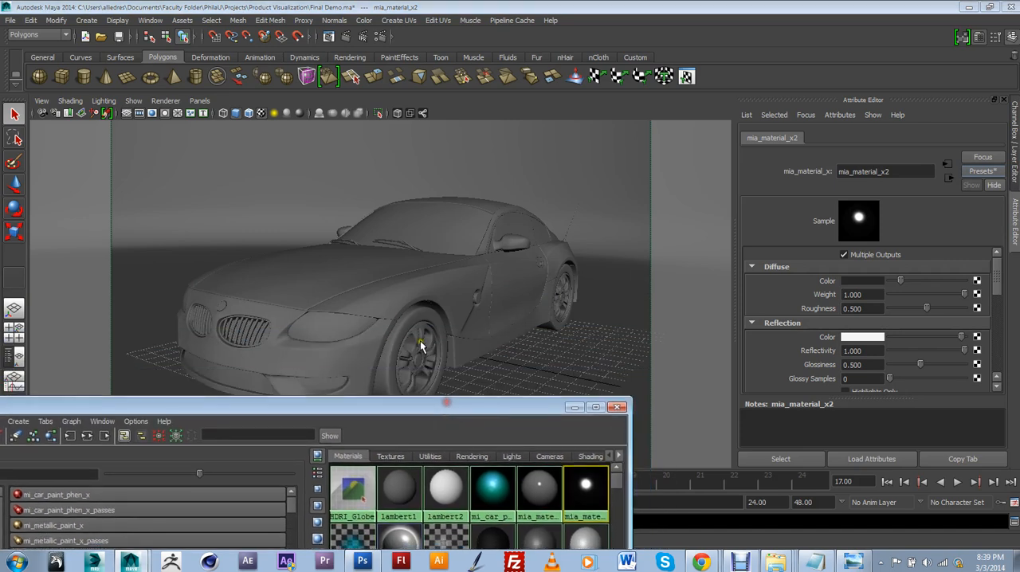
pyautogui.click(423, 341)
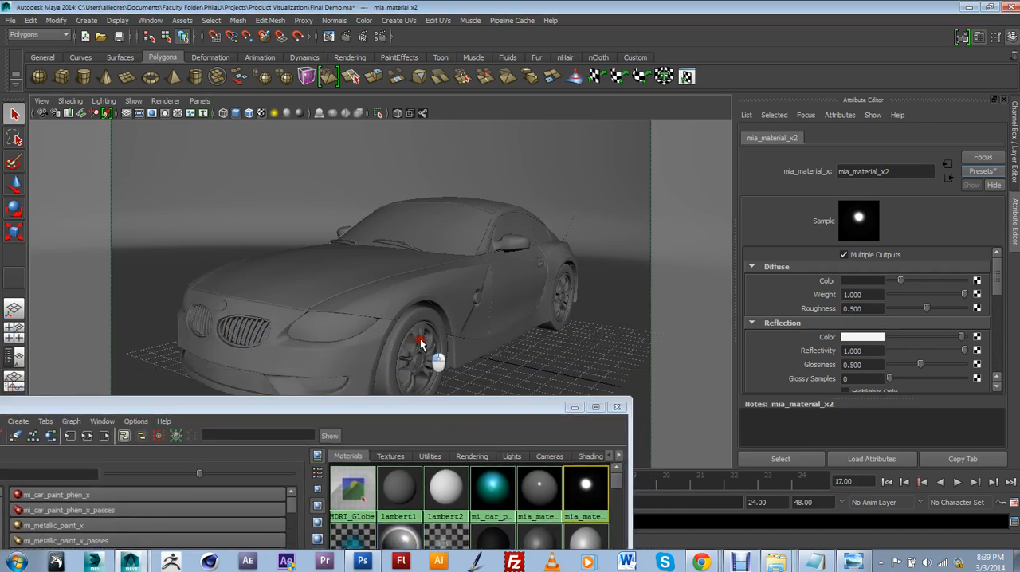
pyautogui.click(563, 291)
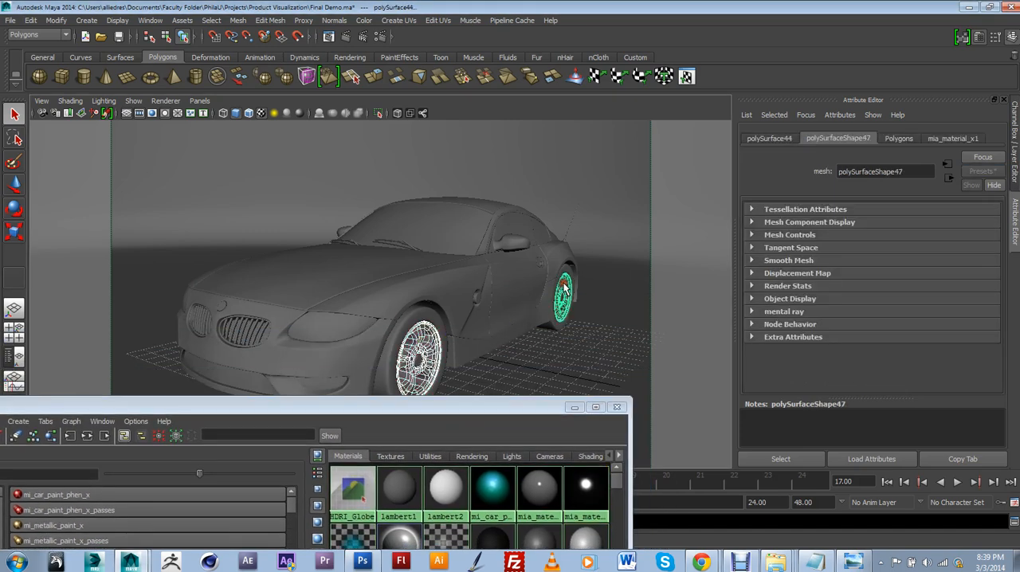
pyautogui.click(243, 339)
pyautogui.click(234, 343)
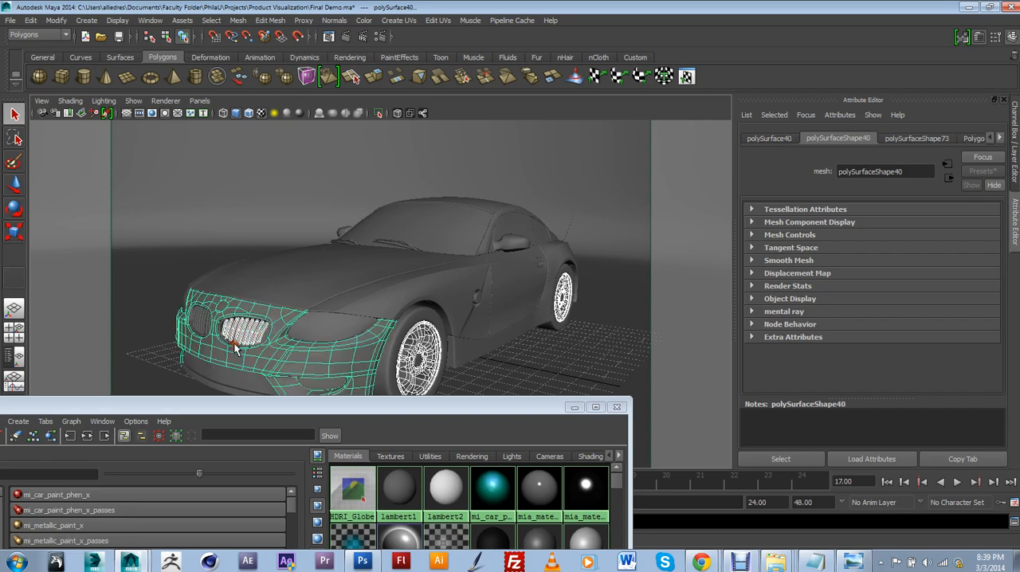
pyautogui.click(233, 344)
pyautogui.click(234, 343)
# Remove the front bumper from the selection and add the surround and slats of both front grilles
pyautogui.press('f')
pyautogui.keyDown('alt'); pyautogui.moveTo(314, 252); pyautogui.dragTo(332, 300, button='middle'); pyautogui.keyUp('alt')
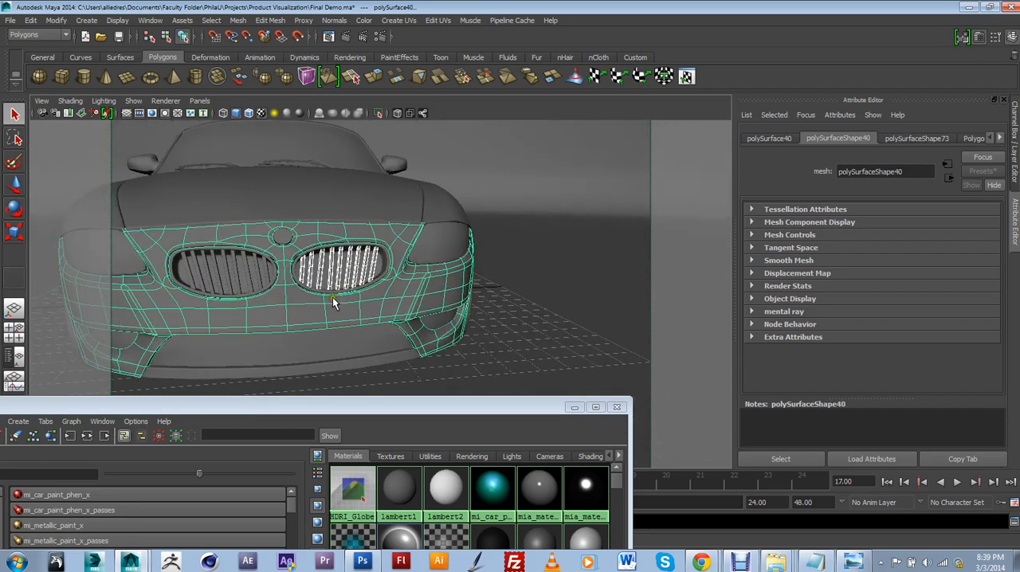
pyautogui.scroll(5, 333, 301)
pyautogui.keyDown('shift'); pyautogui.click(371, 262); pyautogui.keyUp('shift')
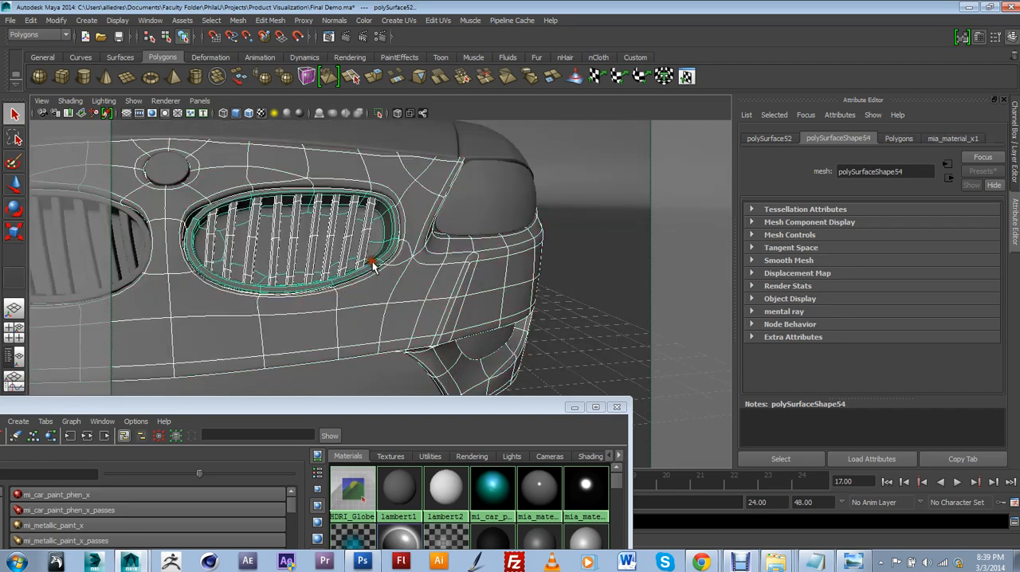
pyautogui.keyDown('shift'); pyautogui.click(389, 285); pyautogui.keyUp('shift')
pyautogui.keyDown('alt'); pyautogui.moveTo(345, 312); pyautogui.dragTo(435, 348); pyautogui.keyUp('alt')
pyautogui.keyDown('shift'); pyautogui.click(485, 263); pyautogui.keyUp('shift')
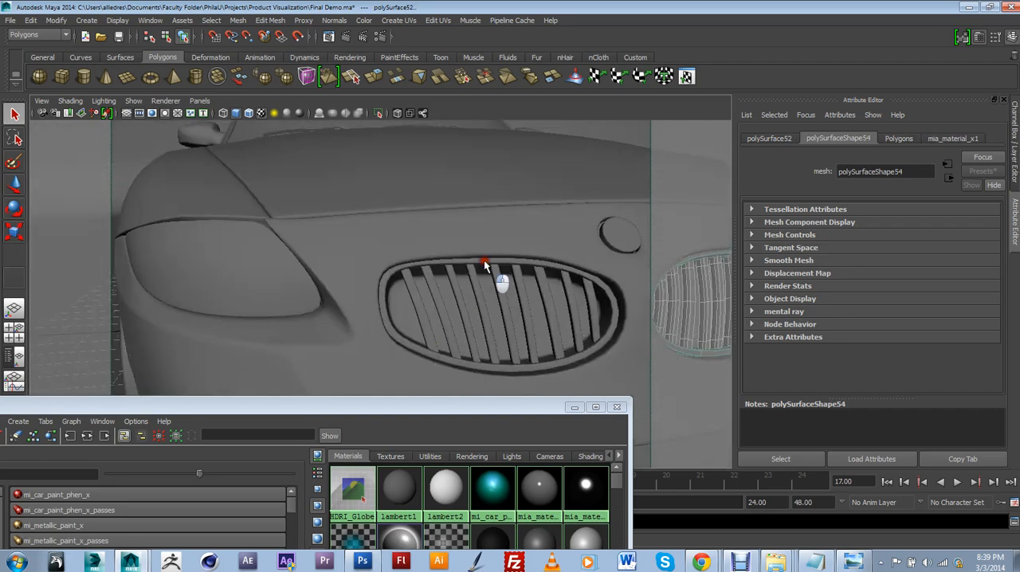
pyautogui.keyDown('shift'); pyautogui.click(491, 276); pyautogui.keyUp('shift')
# Add the front and rear rims on the opposite side of the car to the selection
pyautogui.keyDown('alt'); pyautogui.moveTo(301, 317); pyautogui.dragTo(407, 323); pyautogui.keyUp('alt')
pyautogui.keyDown('shift'); pyautogui.click(459, 335); pyautogui.keyUp('shift')
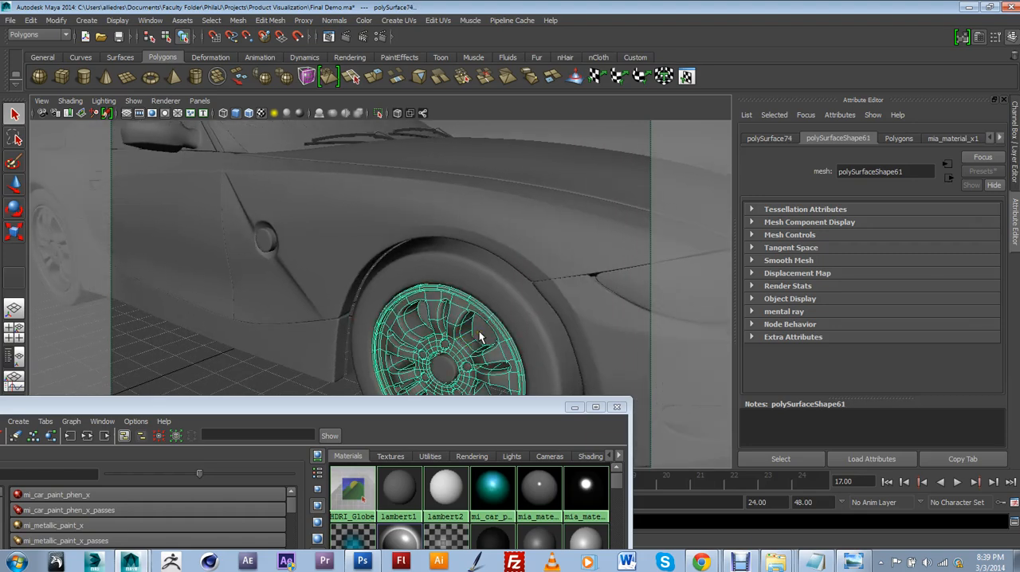
pyautogui.scroll(-3, 477, 335)
pyautogui.keyDown('alt'); pyautogui.moveTo(380, 355); pyautogui.dragTo(215, 288); pyautogui.keyUp('alt')
pyautogui.keyDown('shift'); pyautogui.click(122, 274); pyautogui.keyUp('shift')
pyautogui.scroll(-4, 377, 299)
pyautogui.keyDown('alt'); pyautogui.moveTo(377, 299); pyautogui.dragTo(311, 319); pyautogui.keyUp('alt')
# Assign the chrome material mia_material_x2 to the selected rims and grille parts
pyautogui.moveTo(433, 406); pyautogui.dragTo(428, 240)
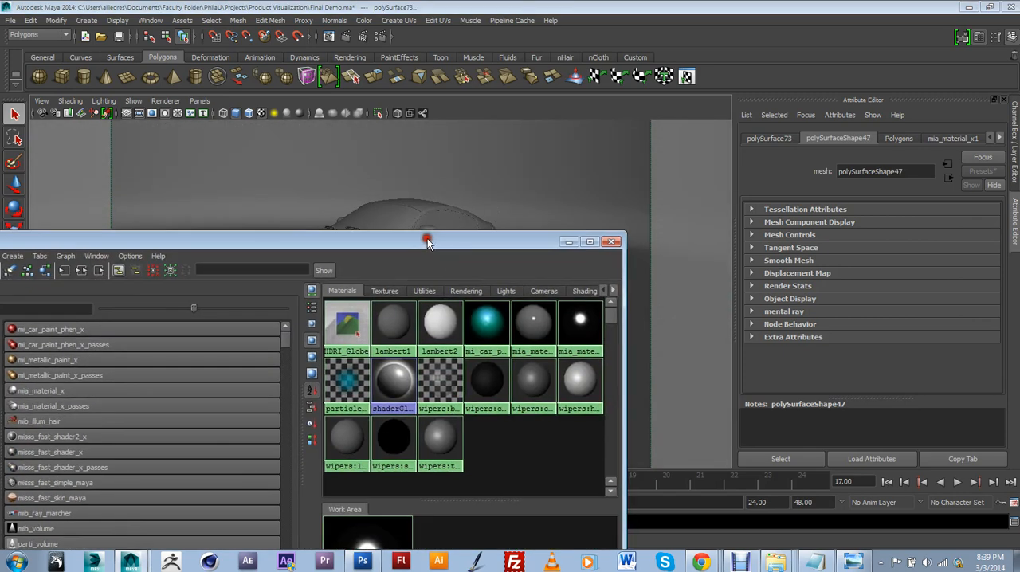
pyautogui.moveTo(574, 323); pyautogui.dragTo(563, 290, button='right')
pyautogui.moveTo(522, 245); pyautogui.dragTo(478, 440)
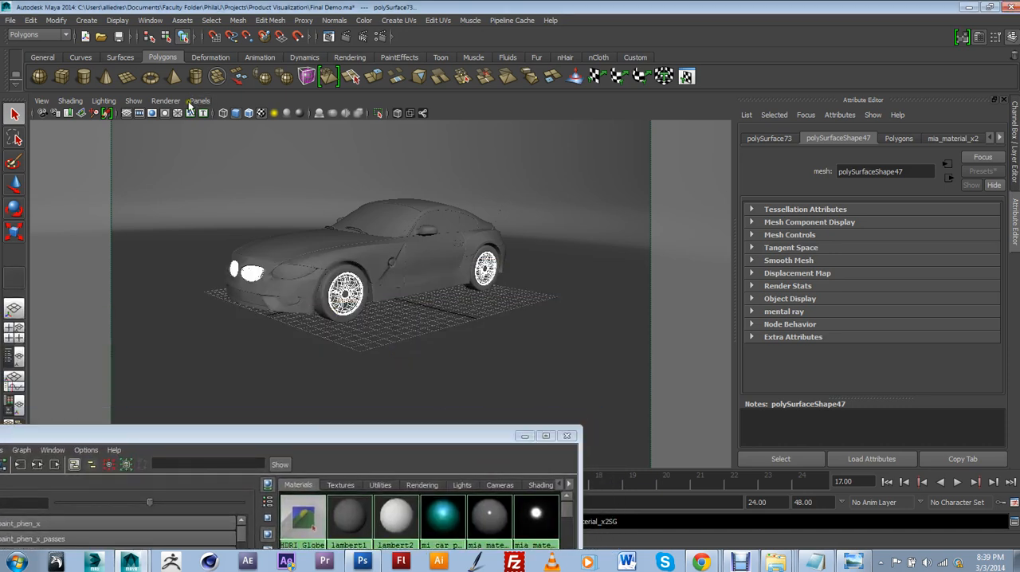
# Restore the cameraView1 bookmark view and replace the car part selection with the backdrop
pyautogui.click(48, 105)
pyautogui.moveTo(70, 257)
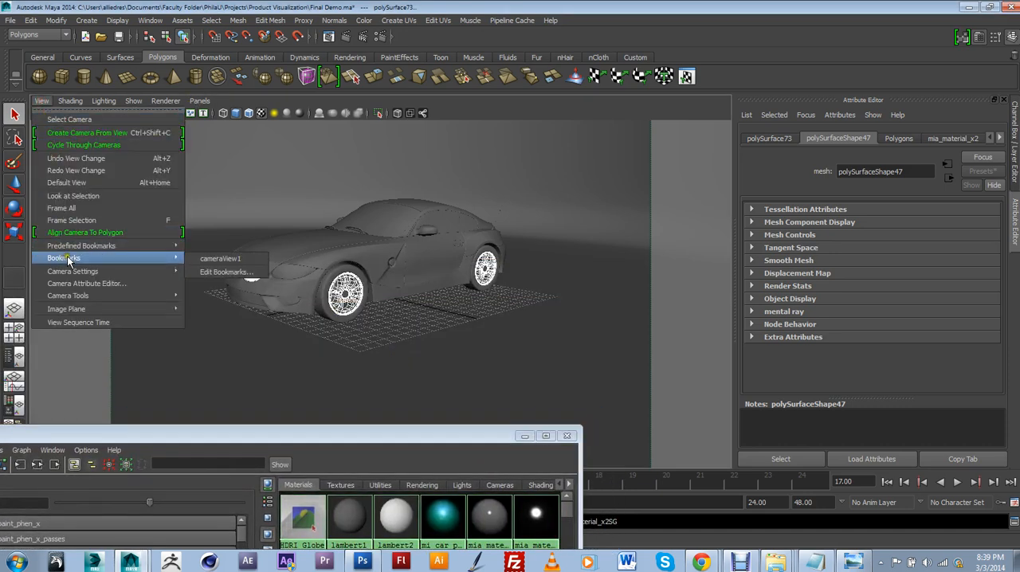
pyautogui.click(225, 257)
pyautogui.click(481, 378)
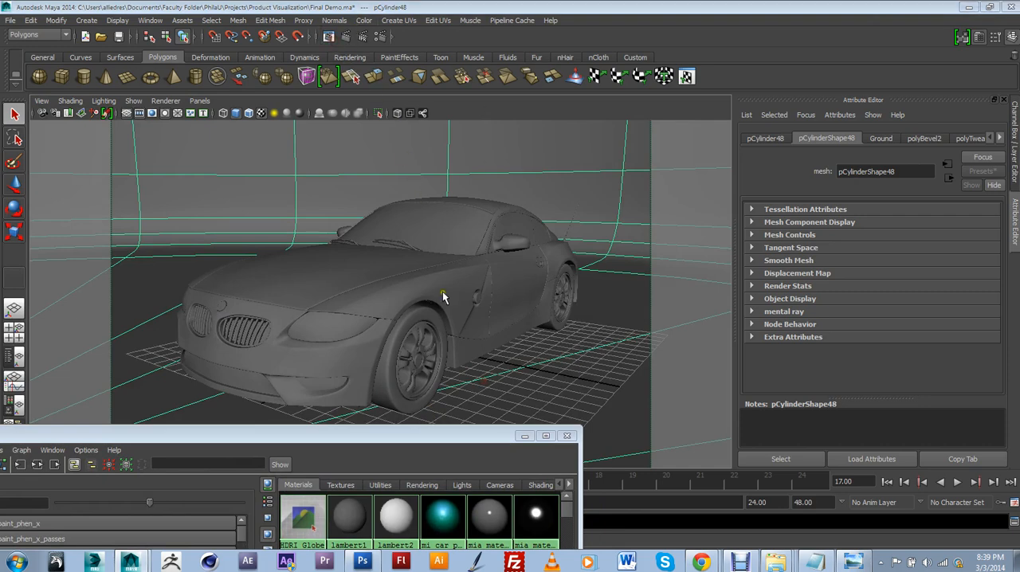
# Bring up the Render View and render only a region around the front wheel
pyautogui.moveTo(393, 437); pyautogui.dragTo(499, 374)
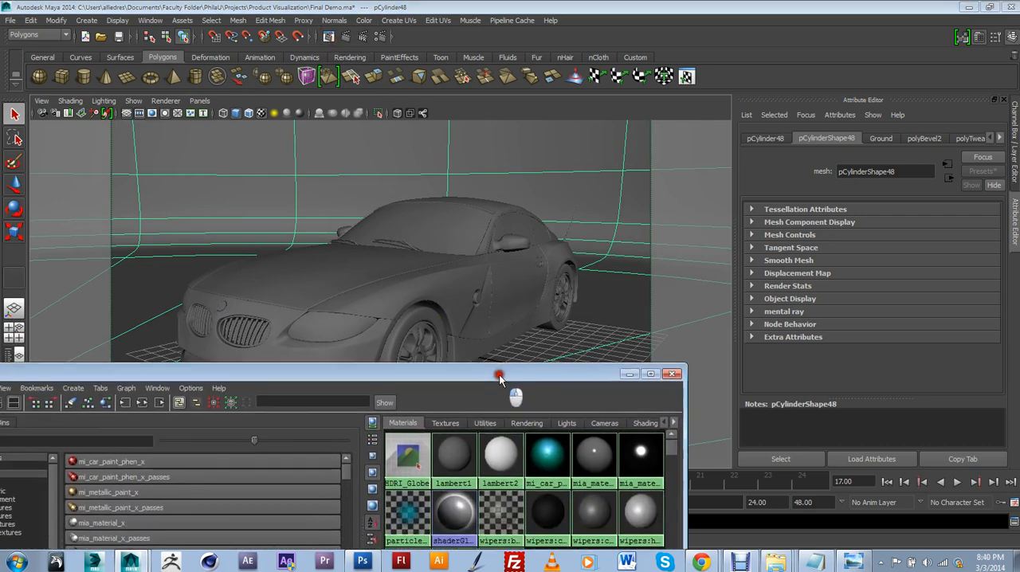
pyautogui.moveTo(1019, 58); pyautogui.dragTo(579, 117)
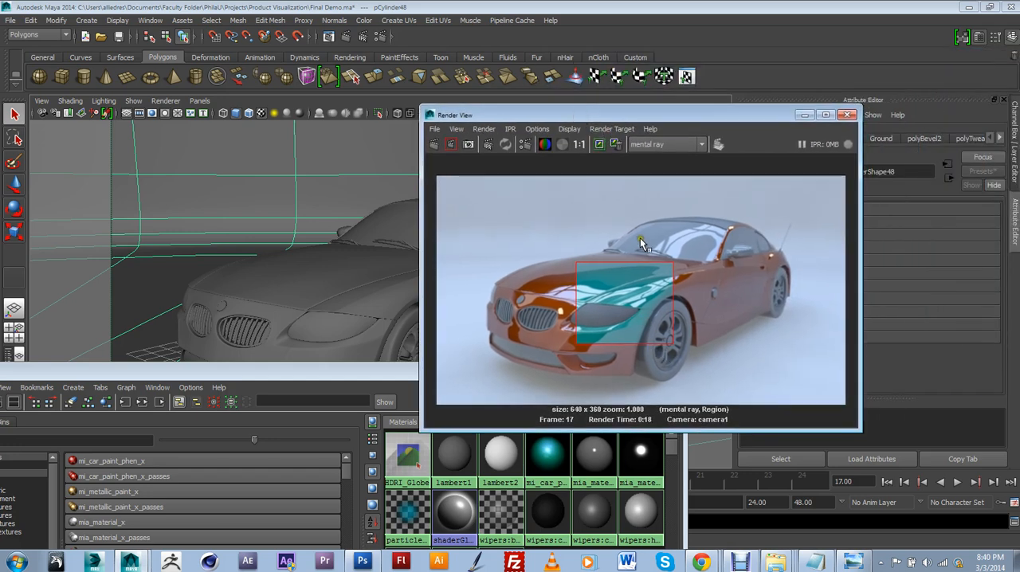
pyautogui.moveTo(628, 298); pyautogui.dragTo(683, 351)
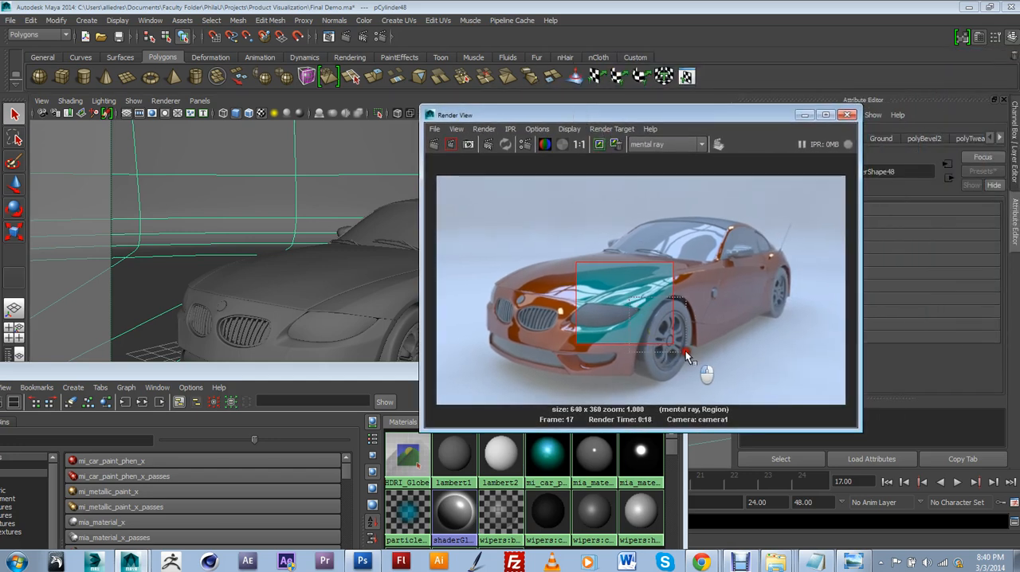
pyautogui.click(450, 145)
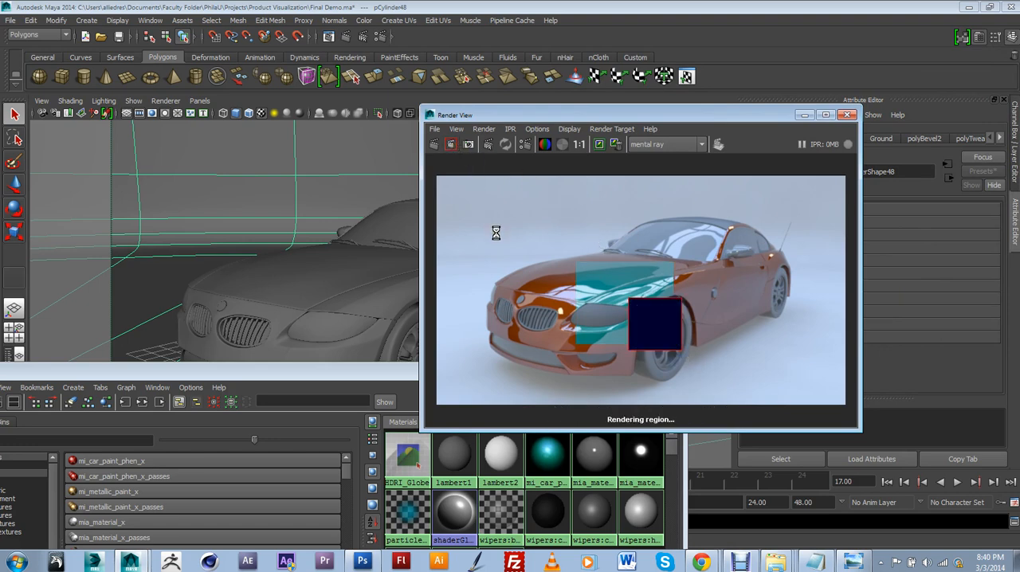
pyautogui.click(741, 563)
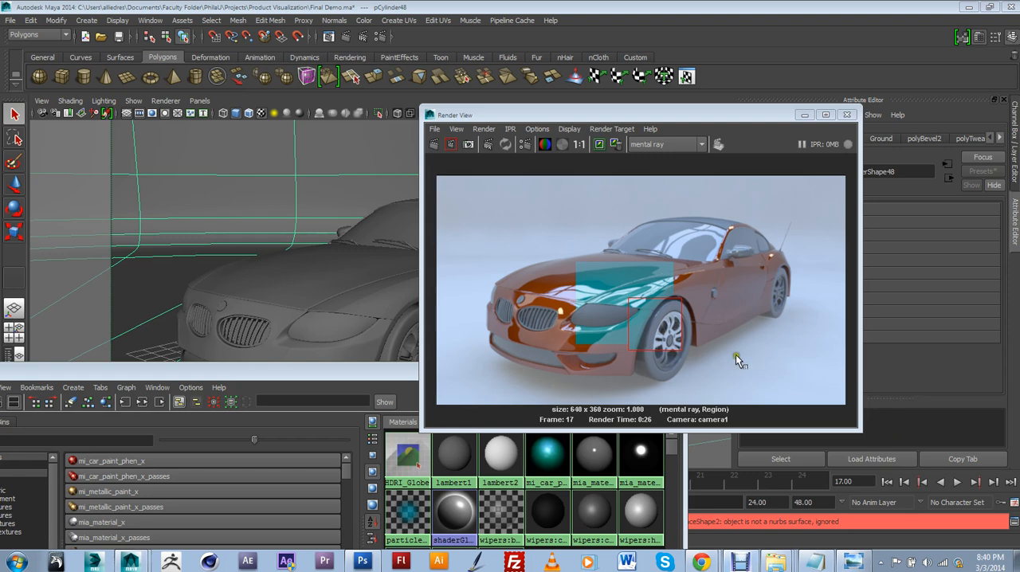
pyautogui.click(697, 359)
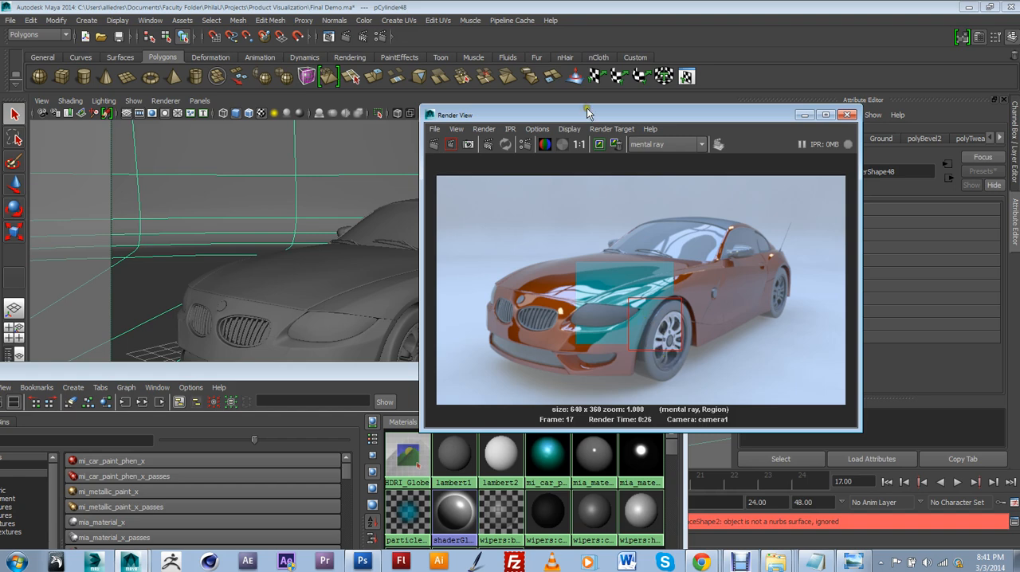
# Move the Render View and Hypershade clear of the car and examine the front wheel's center cap up close
pyautogui.moveTo(586, 113); pyautogui.dragTo(801, 105)
pyautogui.moveTo(579, 371); pyautogui.dragTo(481, 456)
pyautogui.click(420, 366)
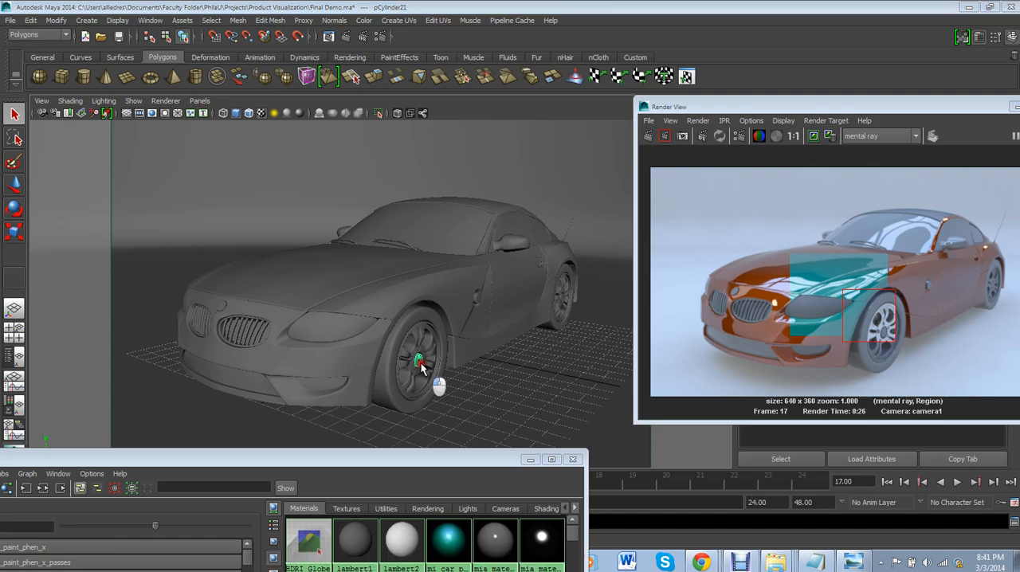
pyautogui.keyDown('alt'); pyautogui.moveTo(420, 342); pyautogui.dragTo(423, 359); pyautogui.keyUp('alt')
pyautogui.scroll(2, 410, 352)
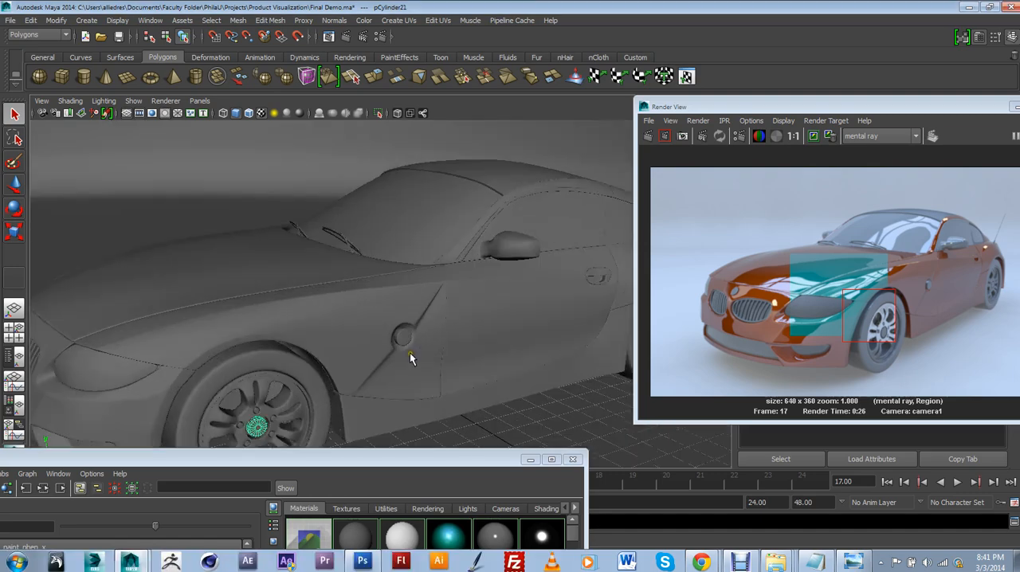
pyautogui.scroll(5, 452, 263)
pyautogui.keyDown('alt'); pyautogui.moveTo(384, 353); pyautogui.dragTo(415, 284, button='middle'); pyautogui.keyUp('alt')
pyautogui.scroll(5, 409, 329)
pyautogui.scroll(3, 414, 287)
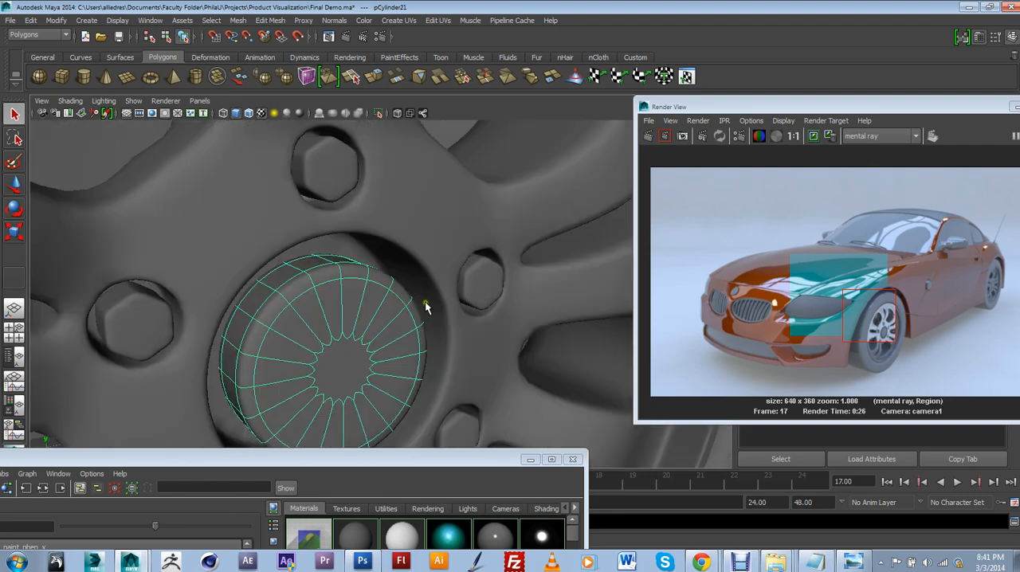
pyautogui.scroll(-10, 425, 303)
# Select the rear wheel's center cap and pick its small central face
pyautogui.keyDown('alt'); pyautogui.moveTo(496, 296); pyautogui.dragTo(461, 280); pyautogui.keyUp('alt')
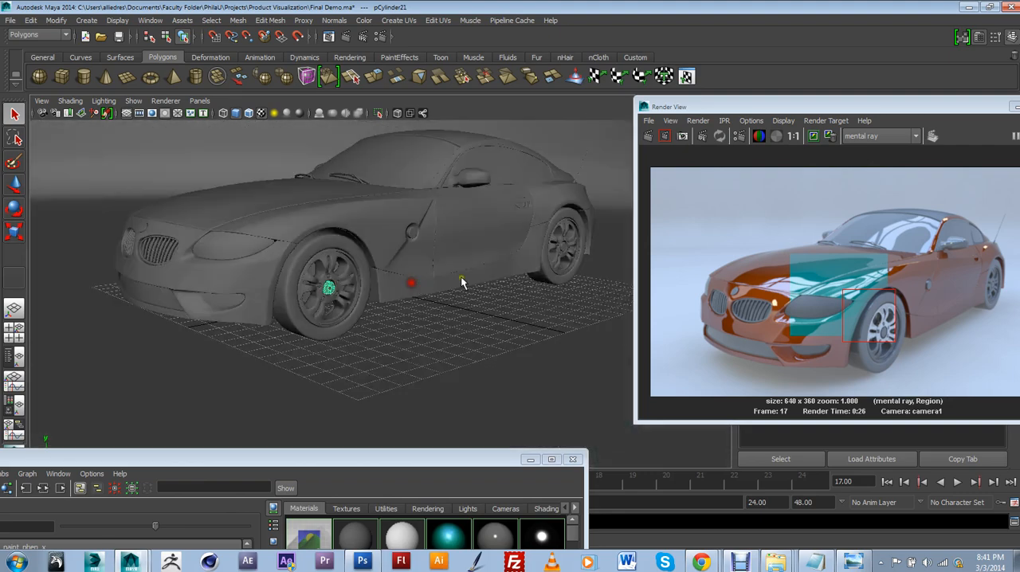
pyautogui.scroll(3, 377, 277)
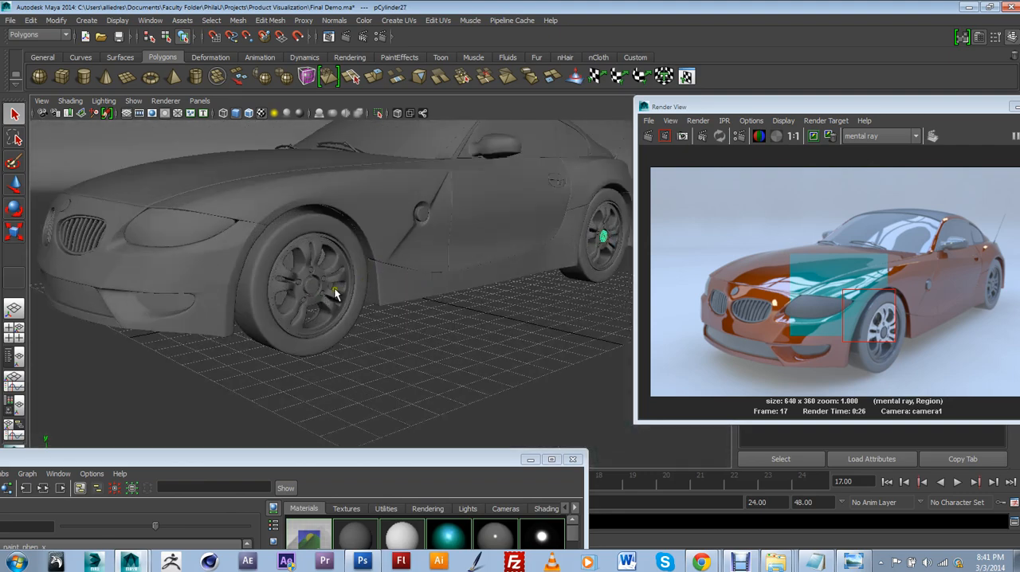
pyautogui.keyDown('alt'); pyautogui.moveTo(607, 287); pyautogui.dragTo(497, 333, button='middle'); pyautogui.keyUp('alt')
pyautogui.moveTo(507, 276); pyautogui.dragTo(511, 298, button='right')
pyautogui.click(506, 277)
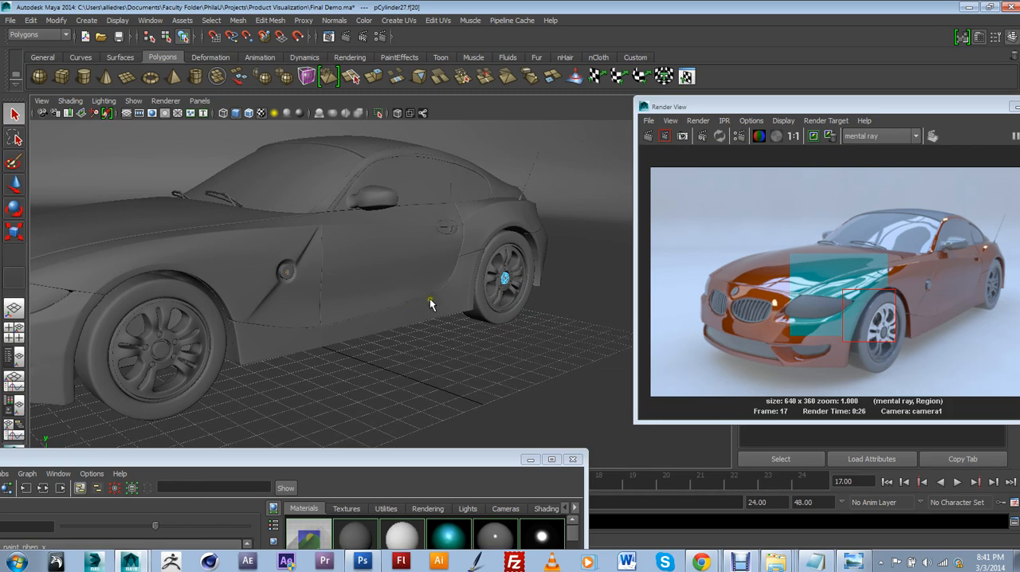
# Select the rear wheel's center cap as a whole object and frame it up close
pyautogui.scroll(1, 434, 290)
pyautogui.keyDown('alt'); pyautogui.moveTo(495, 277); pyautogui.dragTo(427, 282, button='middle'); pyautogui.keyUp('alt')
pyautogui.scroll(3, 427, 282)
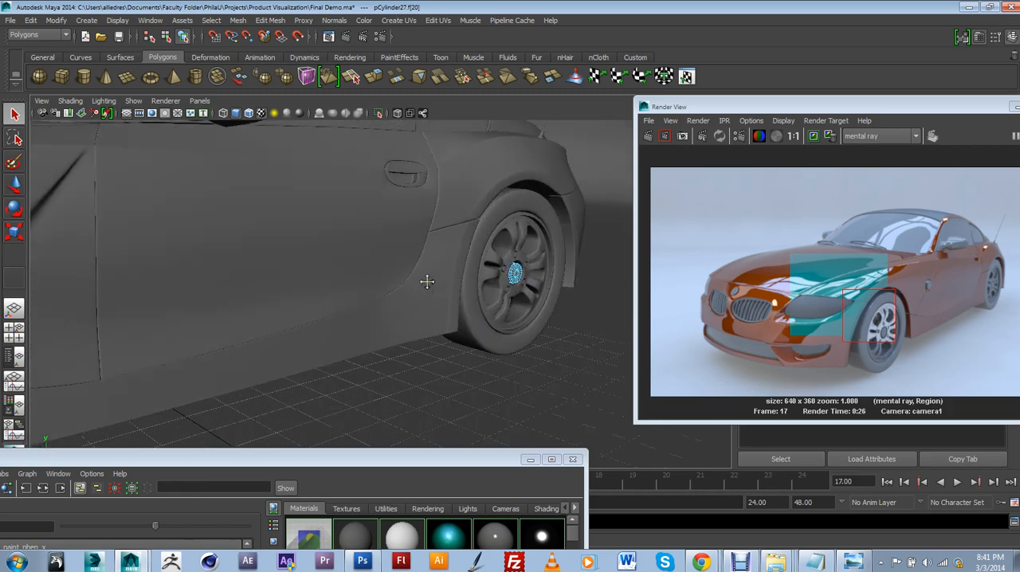
pyautogui.keyDown('alt'); pyautogui.moveTo(215, 254); pyautogui.dragTo(136, 258, button='right'); pyautogui.keyUp('alt')
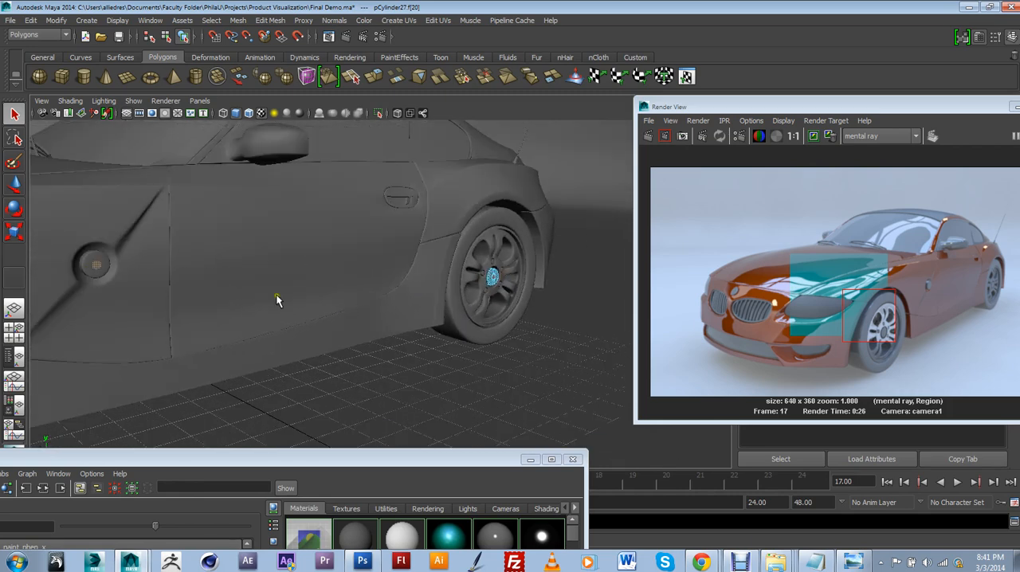
pyautogui.scroll(-2, 324, 296)
pyautogui.keyDown('alt'); pyautogui.moveTo(379, 298); pyautogui.dragTo(318, 289); pyautogui.keyUp('alt')
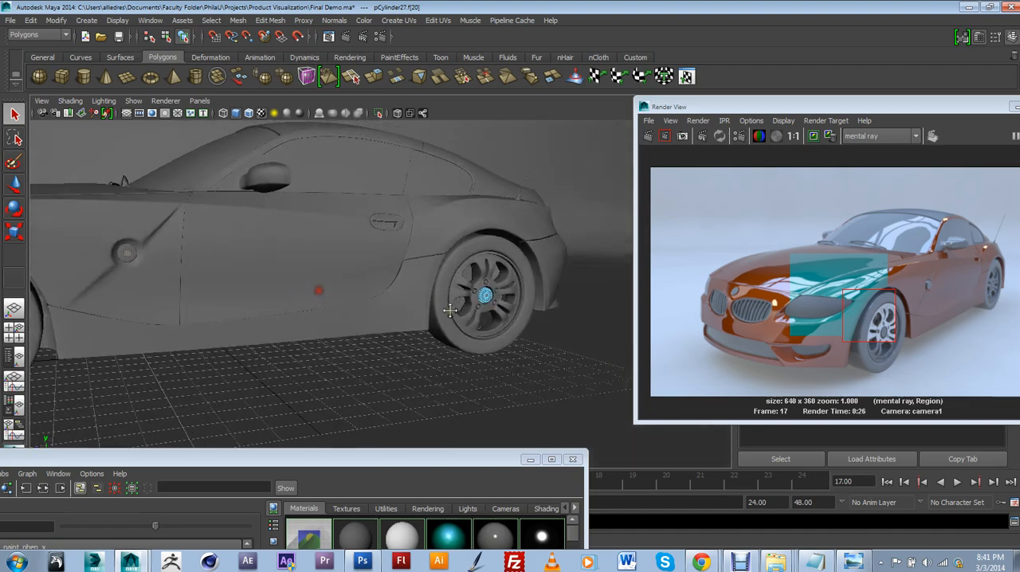
pyautogui.keyDown('alt'); pyautogui.moveTo(451, 310); pyautogui.dragTo(362, 318, button='middle'); pyautogui.keyUp('alt')
pyautogui.scroll(6, 362, 318)
pyautogui.keyDown('alt'); pyautogui.moveTo(363, 318); pyautogui.dragTo(395, 334); pyautogui.keyUp('alt')
pyautogui.moveTo(390, 307); pyautogui.dragTo(428, 273, button='right')
pyautogui.scroll(1, 374, 320)
pyautogui.click(397, 312)
pyautogui.scroll(1, 395, 314)
pyautogui.scroll(-5, 395, 314)
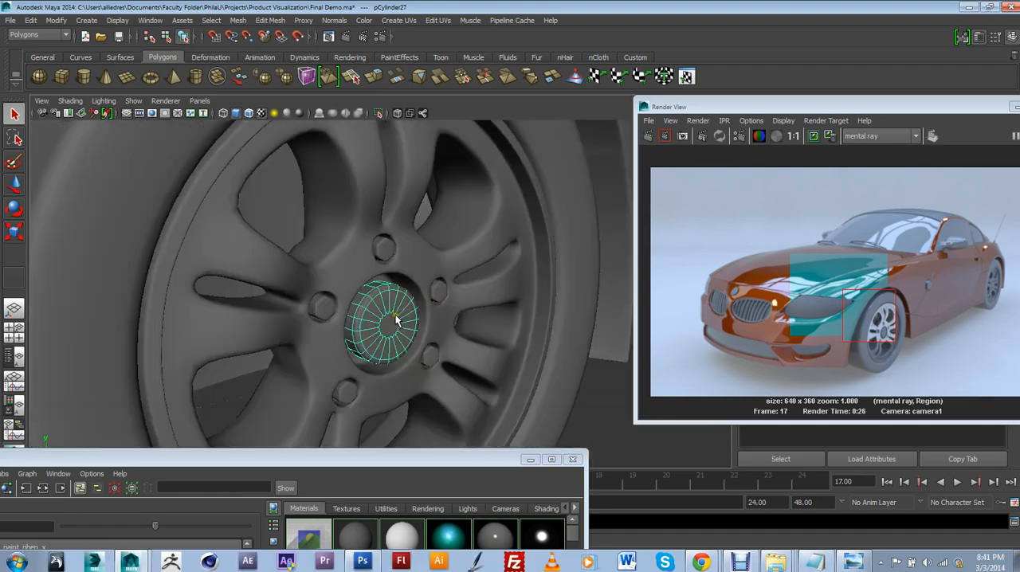
pyautogui.scroll(5, 410, 344)
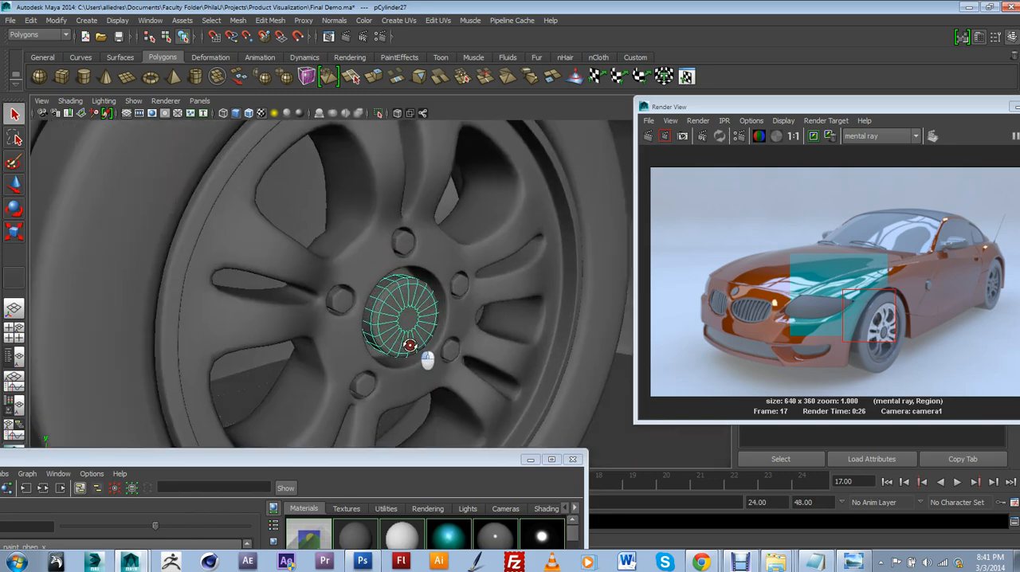
pyautogui.keyDown('alt'); pyautogui.moveTo(426, 358); pyautogui.dragTo(420, 342); pyautogui.keyUp('alt')
pyautogui.keyDown('alt'); pyautogui.moveTo(429, 341); pyautogui.dragTo(440, 339, button='middle'); pyautogui.keyUp('alt')
pyautogui.keyDown('alt'); pyautogui.moveTo(422, 338); pyautogui.dragTo(372, 303); pyautogui.keyUp('alt')
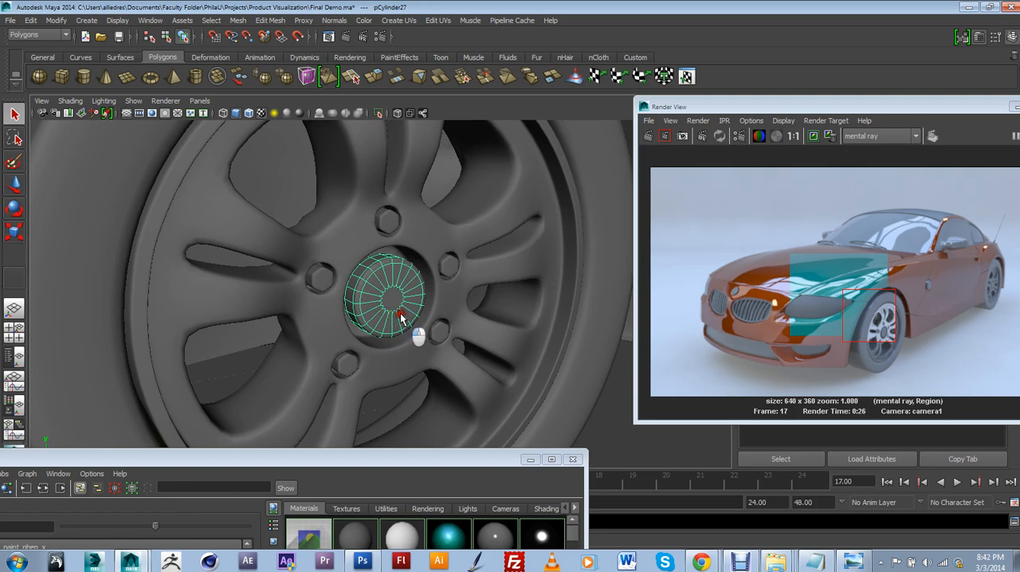
# Open the UV Texture Editor to show the rear center cap's UV layout
pyautogui.keyDown('alt'); pyautogui.moveTo(400, 312); pyautogui.dragTo(403, 304); pyautogui.keyUp('alt')
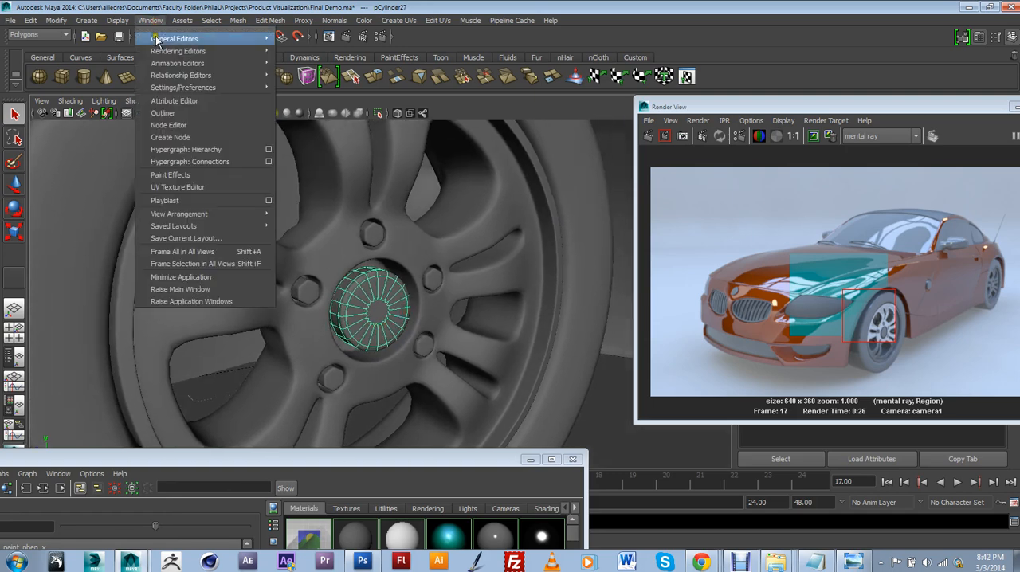
pyautogui.click(182, 188)
pyautogui.scroll(1, 667, 371)
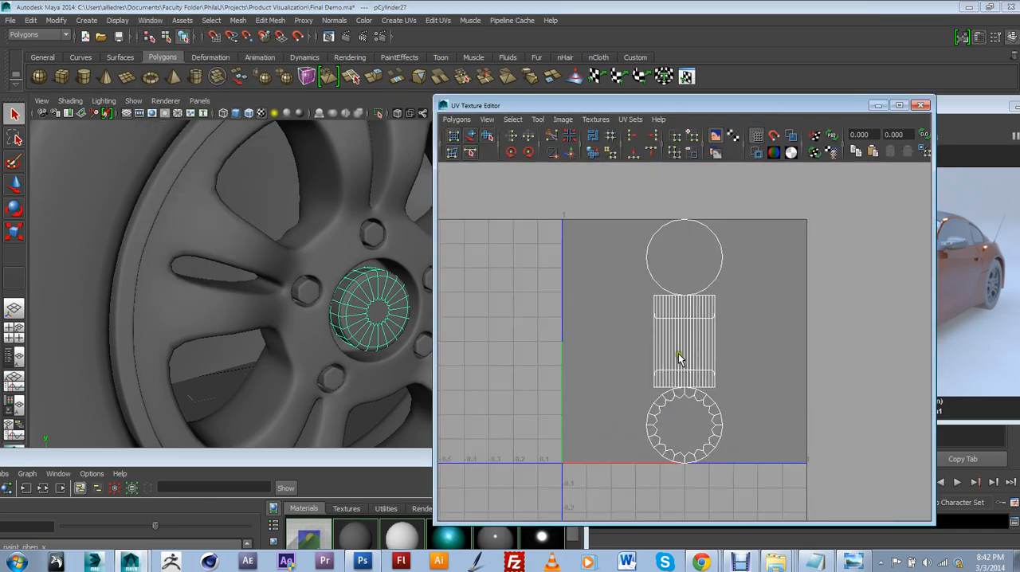
pyautogui.scroll(2, 685, 416)
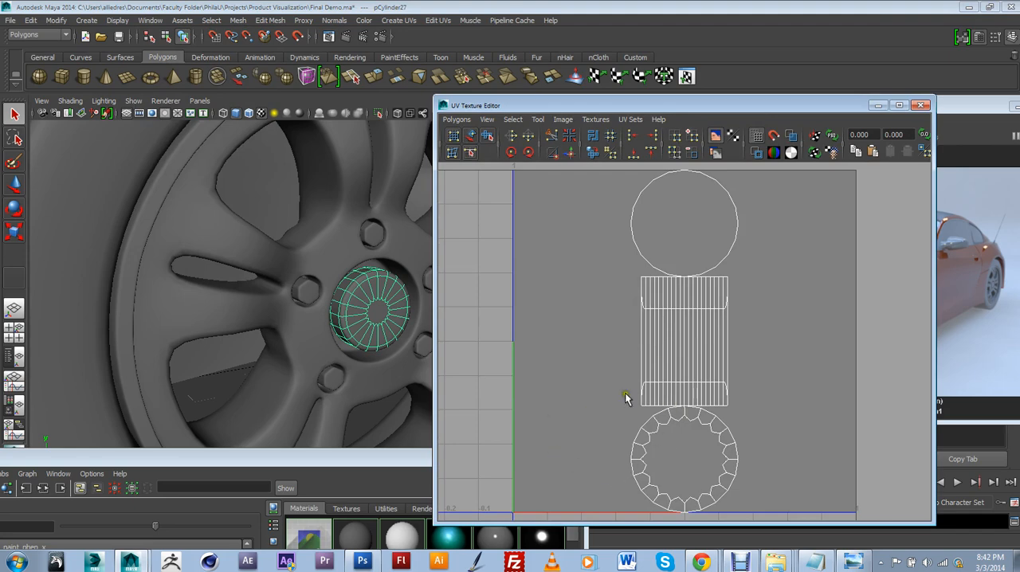
# Turn off the smooth mesh preview on the rear center cap
pyautogui.click(373, 305)
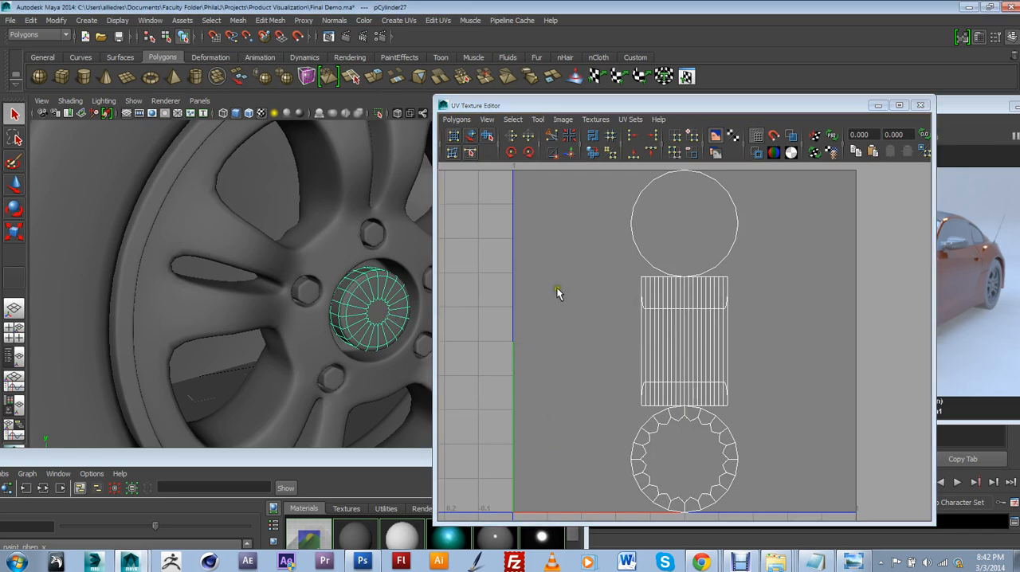
pyautogui.press('1')
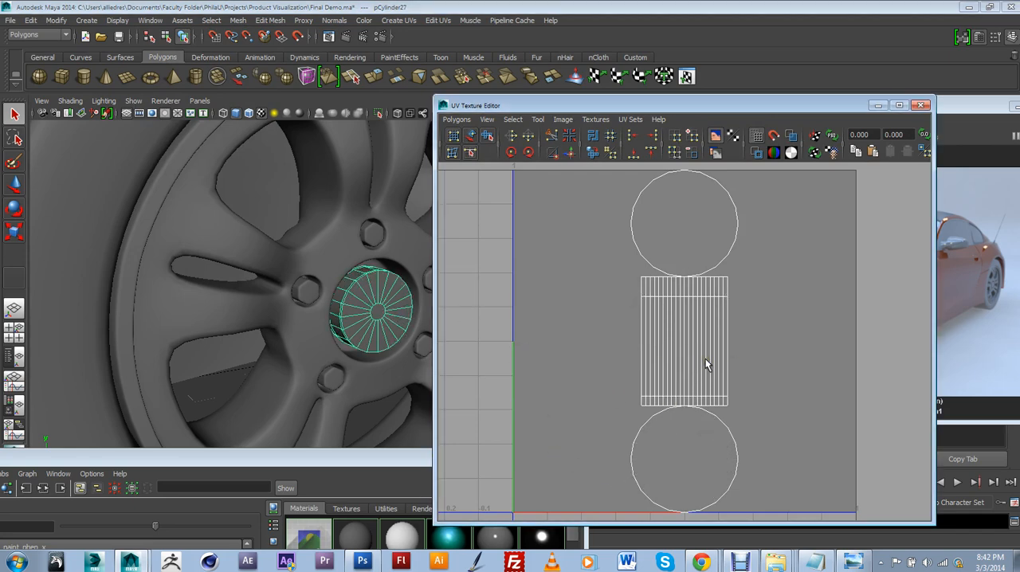
pyautogui.click(346, 343)
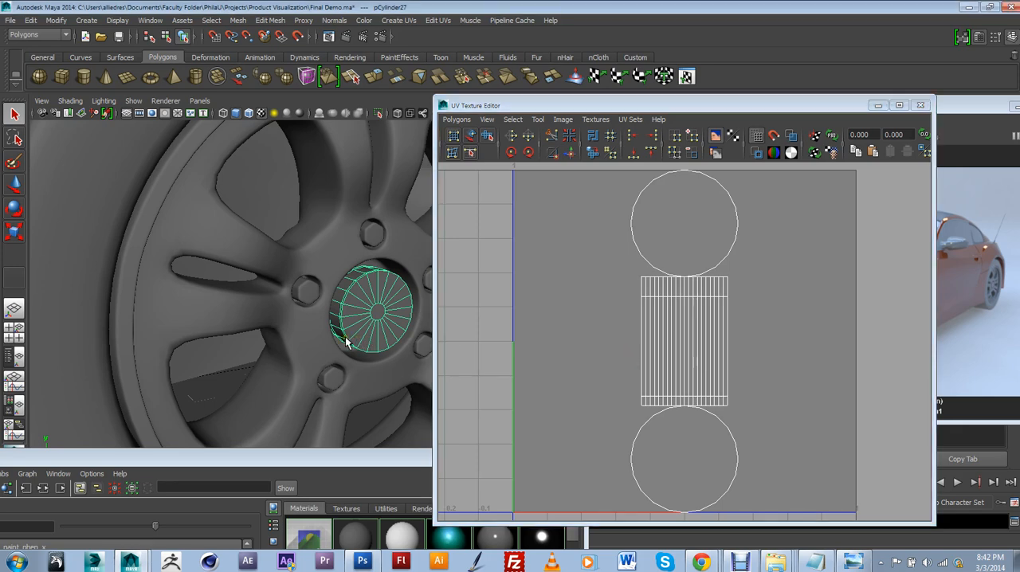
pyautogui.click(647, 369)
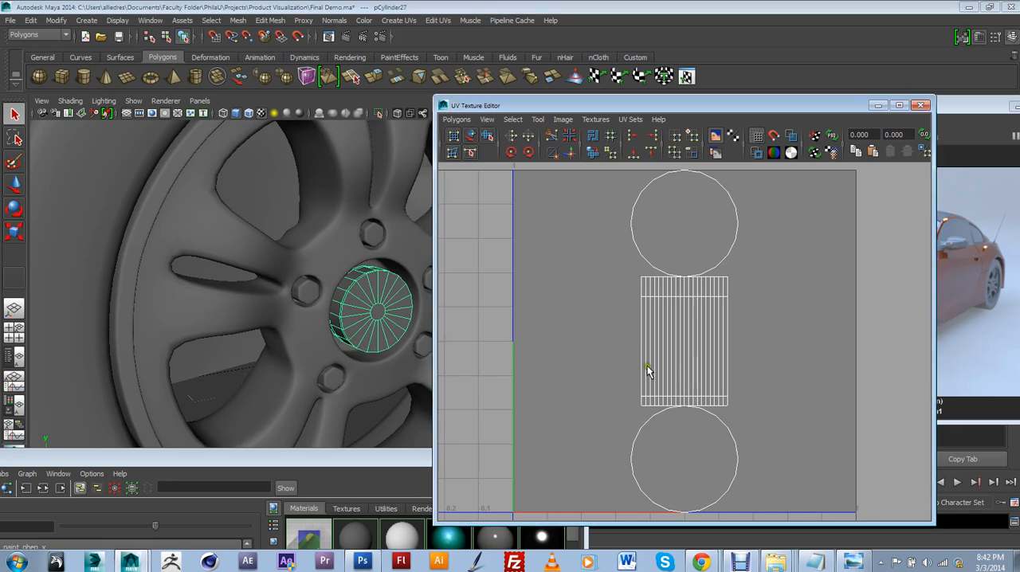
# Compare the center cap's shape and UV layout with smooth mesh preview on and off, ending with it off
pyautogui.scroll(4, 370, 339)
pyautogui.keyDown('alt'); pyautogui.moveTo(378, 296); pyautogui.dragTo(298, 267); pyautogui.keyUp('alt')
pyautogui.press('3')
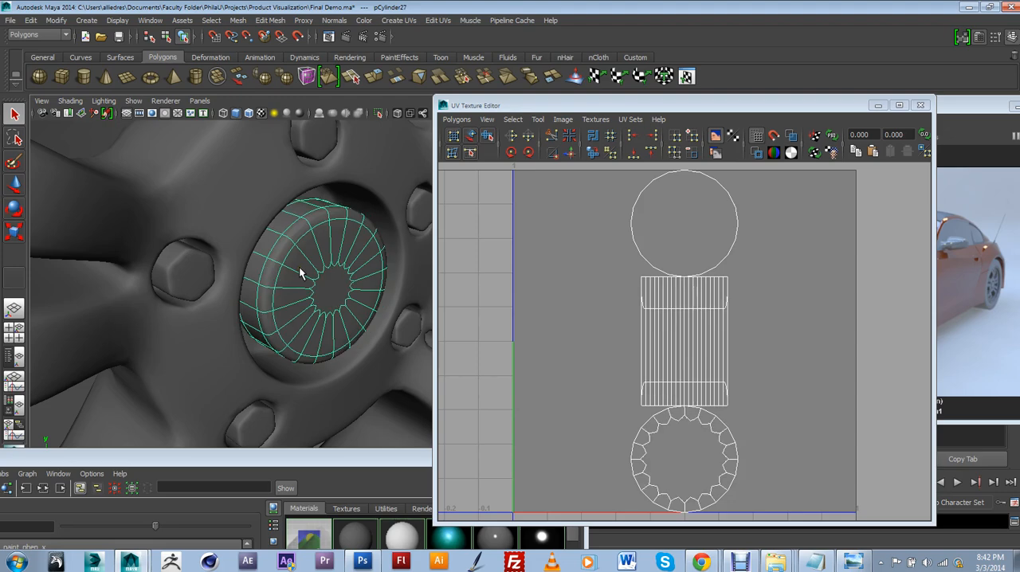
pyautogui.press('1')
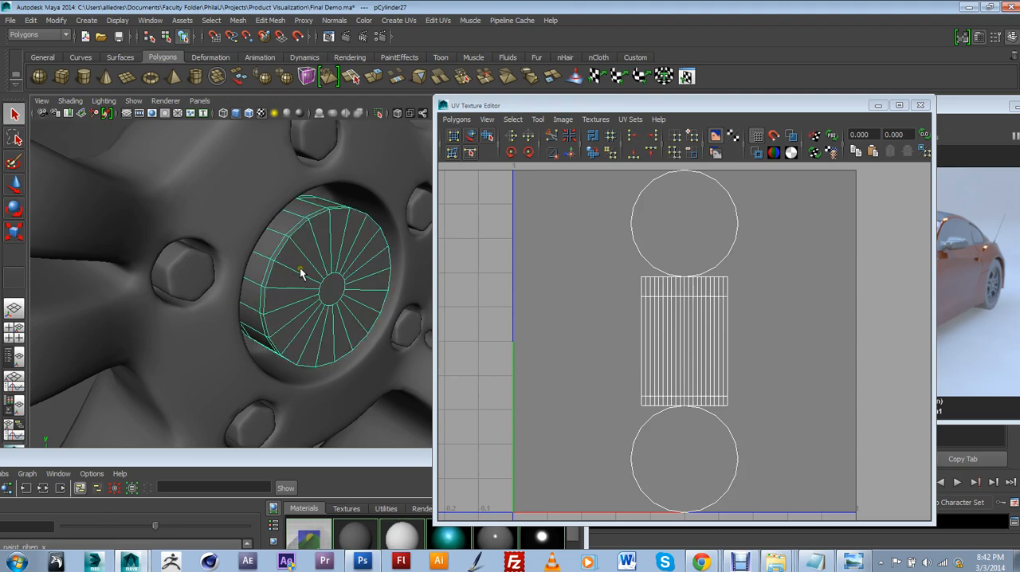
pyautogui.press('3')
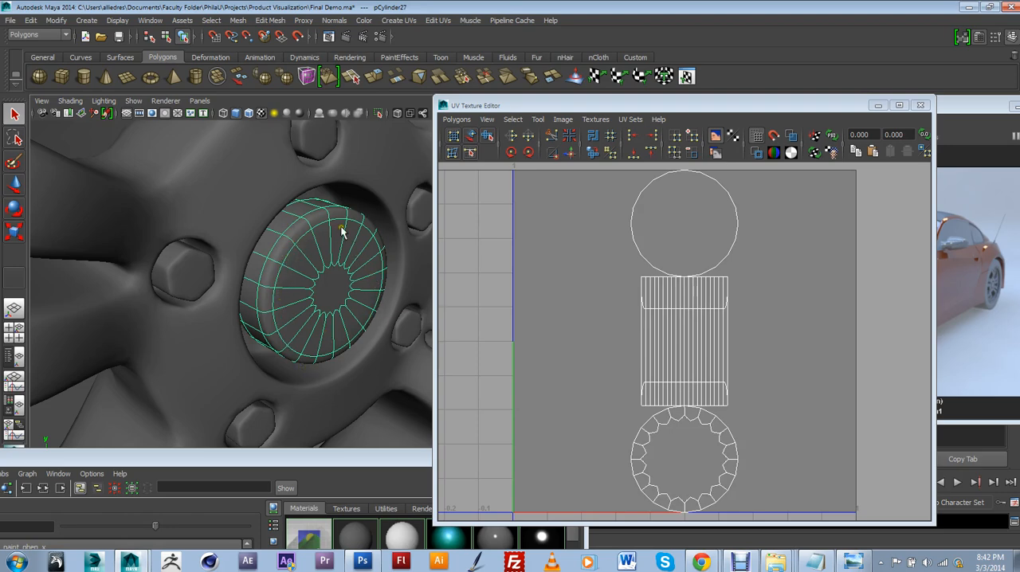
pyautogui.click(649, 470)
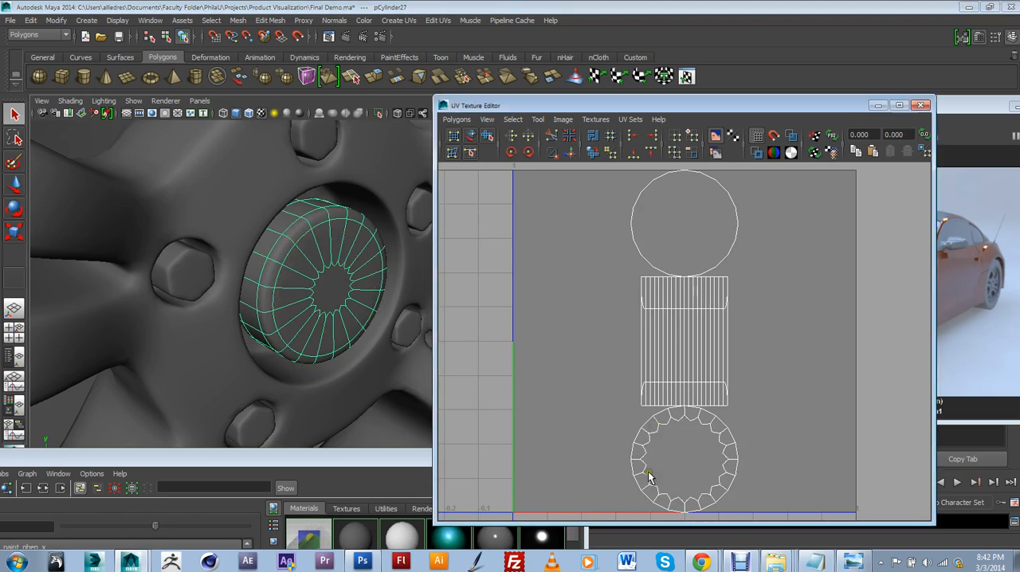
pyautogui.press('1')
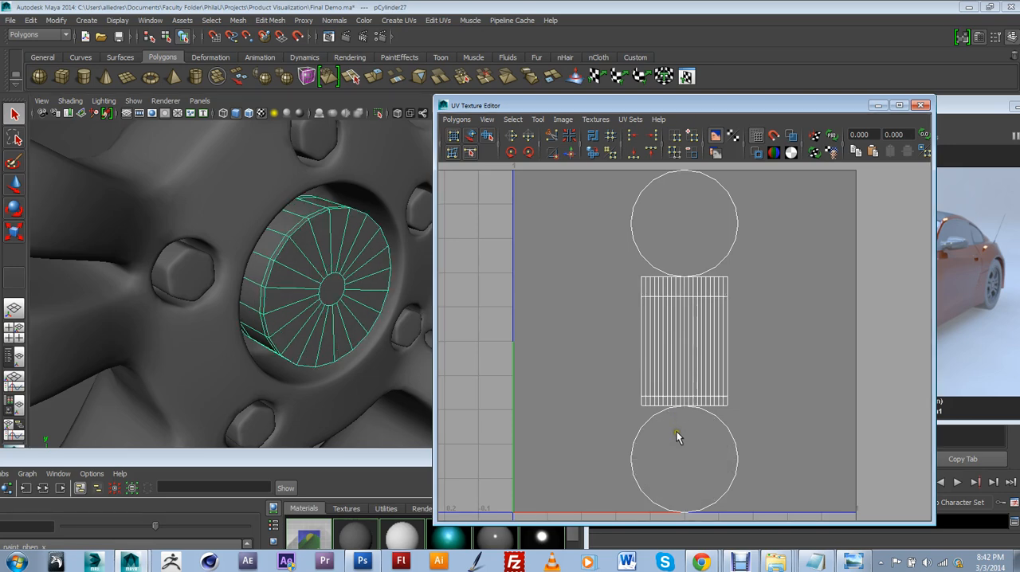
pyautogui.scroll(-2, 676, 437)
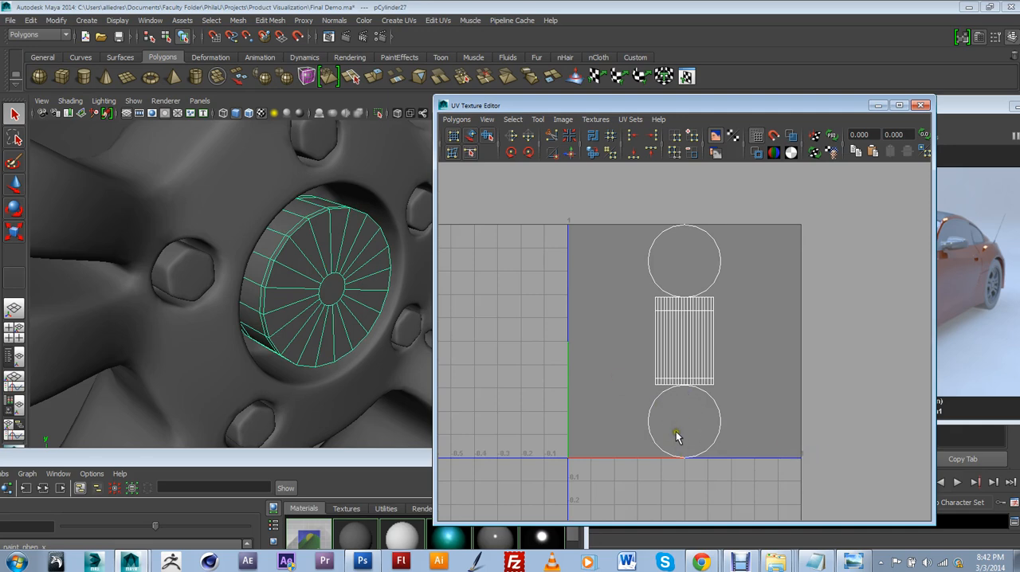
# Switch the center cap to face selection and pick its central face and a wedge face to check their UVs
pyautogui.moveTo(353, 292); pyautogui.dragTo(351, 313, button='right')
pyautogui.click(335, 297)
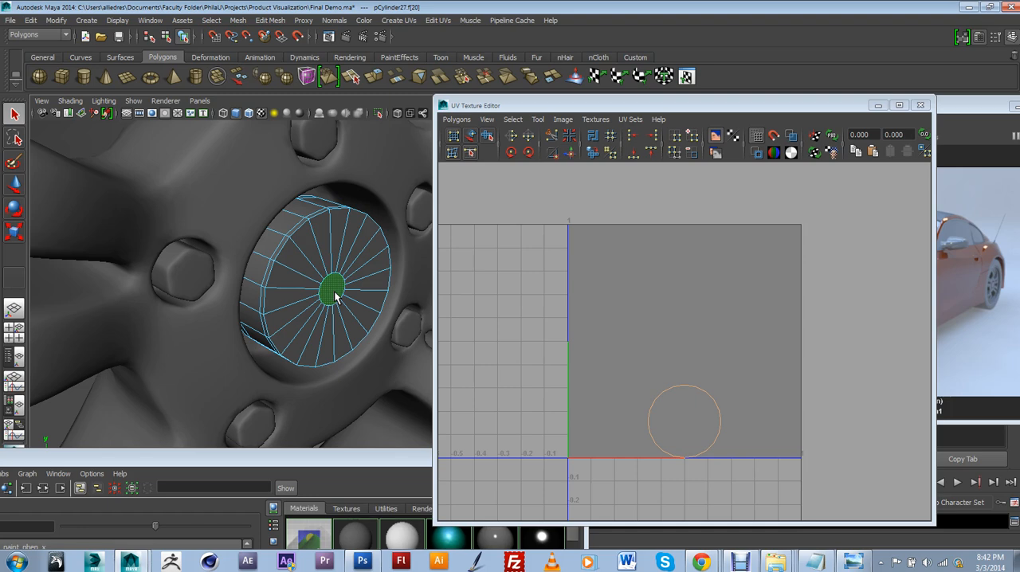
pyautogui.click(351, 270)
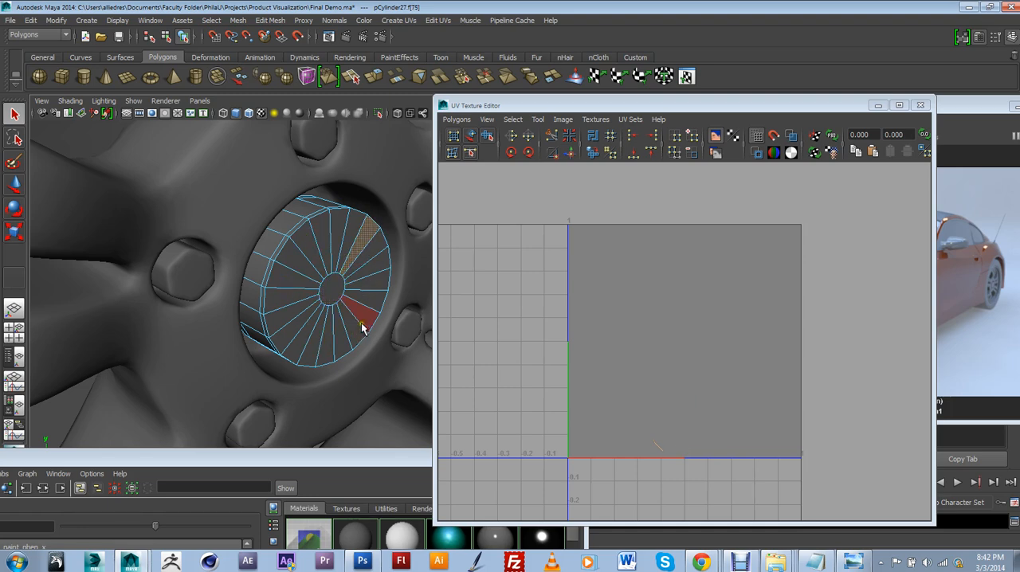
pyautogui.click(333, 289)
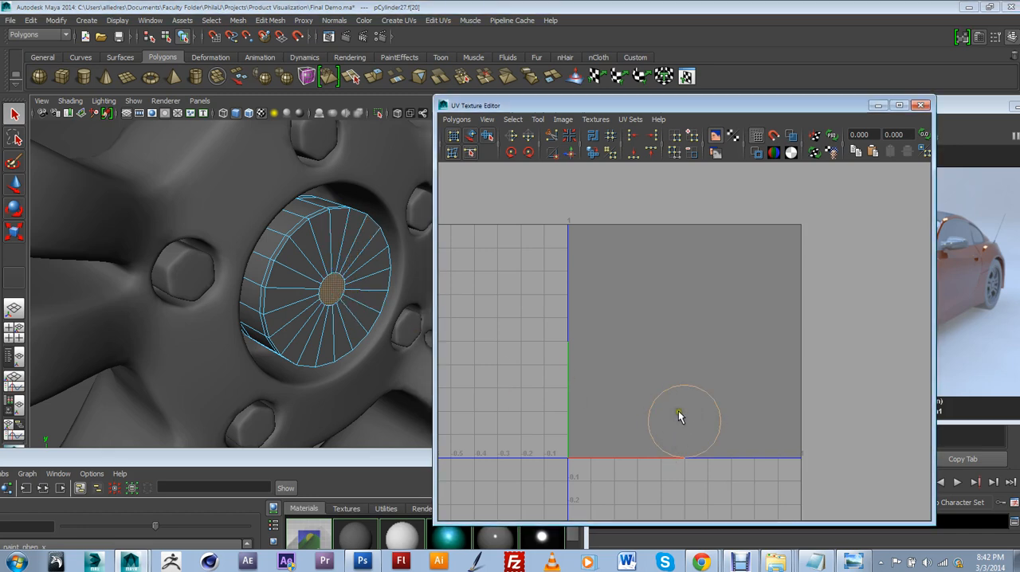
# Select the wedge faces around the lower and left part of the cap's front, plus the central face
pyautogui.click(341, 340)
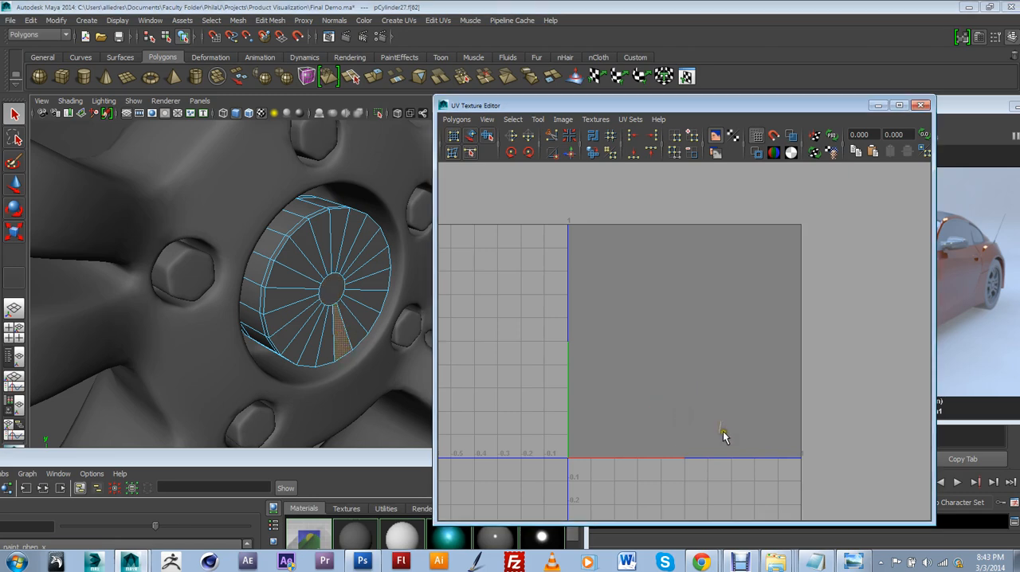
pyautogui.keyDown('shift'); pyautogui.click(324, 351); pyautogui.keyUp('shift')
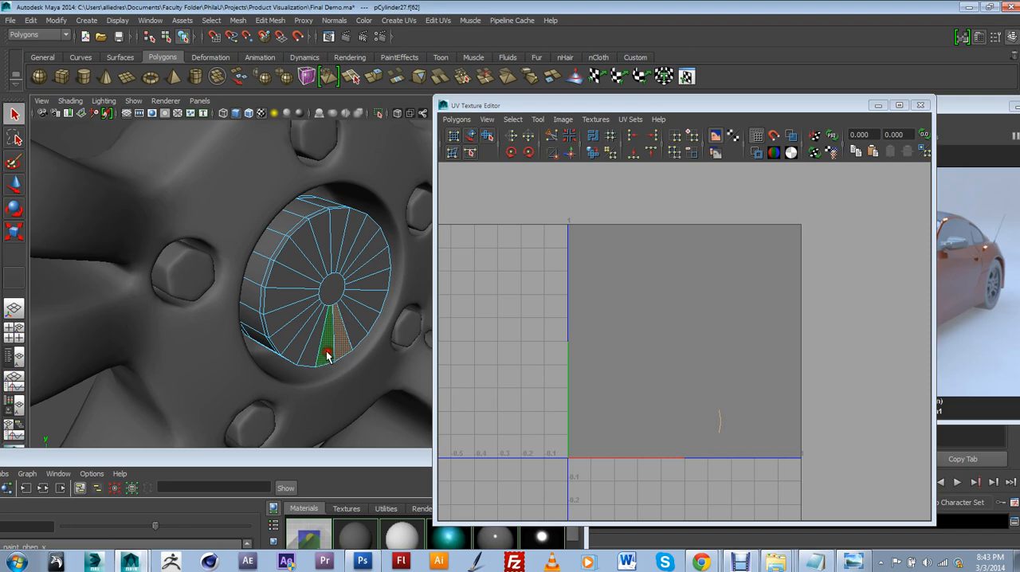
pyautogui.keyDown('shift'); pyautogui.click(311, 345); pyautogui.keyUp('shift')
pyautogui.keyDown('shift'); pyautogui.click(304, 331); pyautogui.keyUp('shift')
pyautogui.keyDown('shift'); pyautogui.click(300, 320); pyautogui.keyUp('shift')
pyautogui.keyDown('shift'); pyautogui.click(296, 313); pyautogui.keyUp('shift')
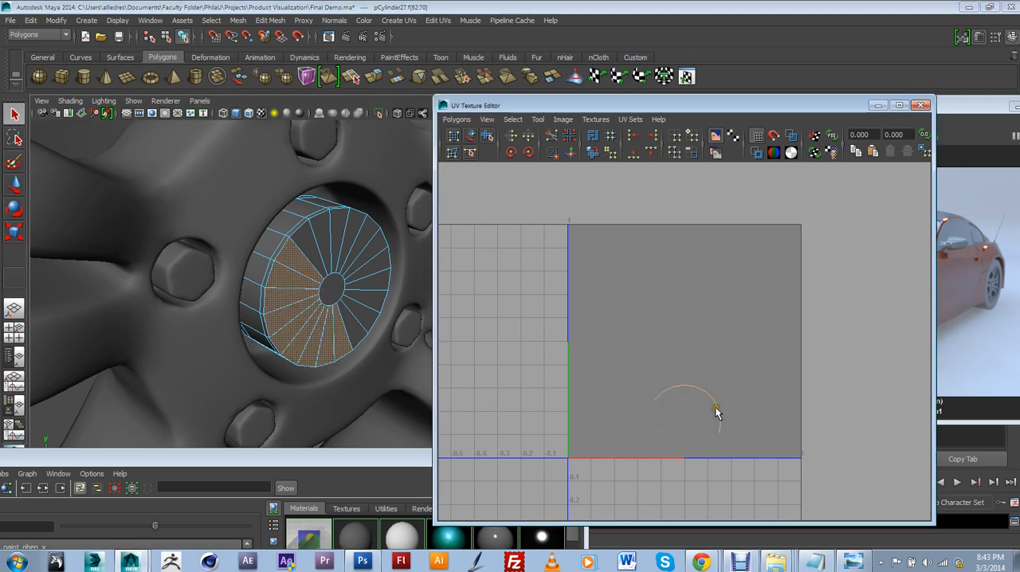
pyautogui.keyDown('shift'); pyautogui.click(325, 288); pyautogui.keyUp('shift')
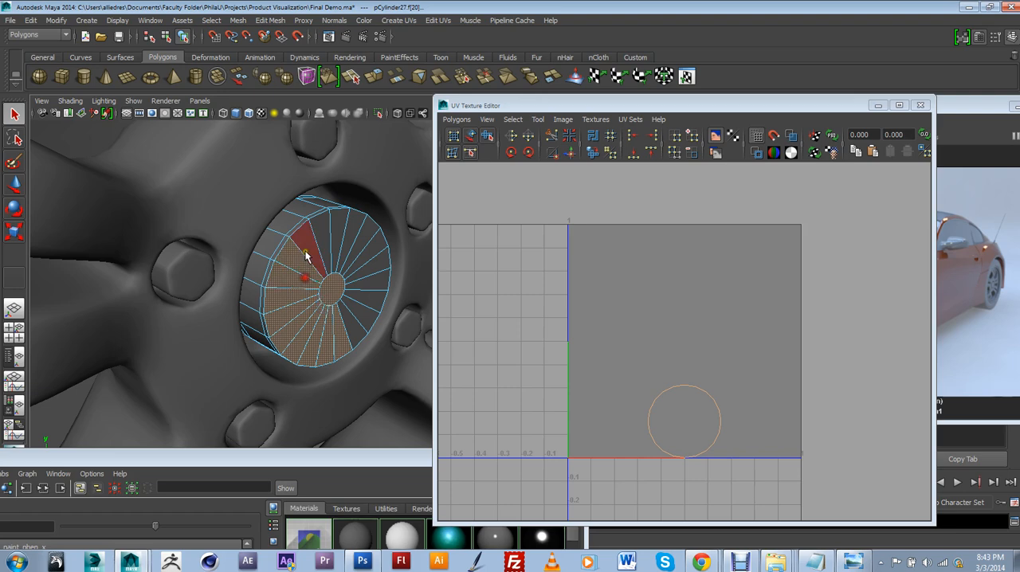
# Add the remaining upper and right wedge faces to the selection to cover the cap's entire front
pyautogui.keyDown('shift'); pyautogui.click(306, 253); pyautogui.keyUp('shift')
pyautogui.keyDown('shift'); pyautogui.click(319, 243); pyautogui.keyUp('shift')
pyautogui.keyDown('shift'); pyautogui.click(339, 238); pyautogui.keyUp('shift')
pyautogui.keyDown('shift'); pyautogui.click(349, 236); pyautogui.keyUp('shift')
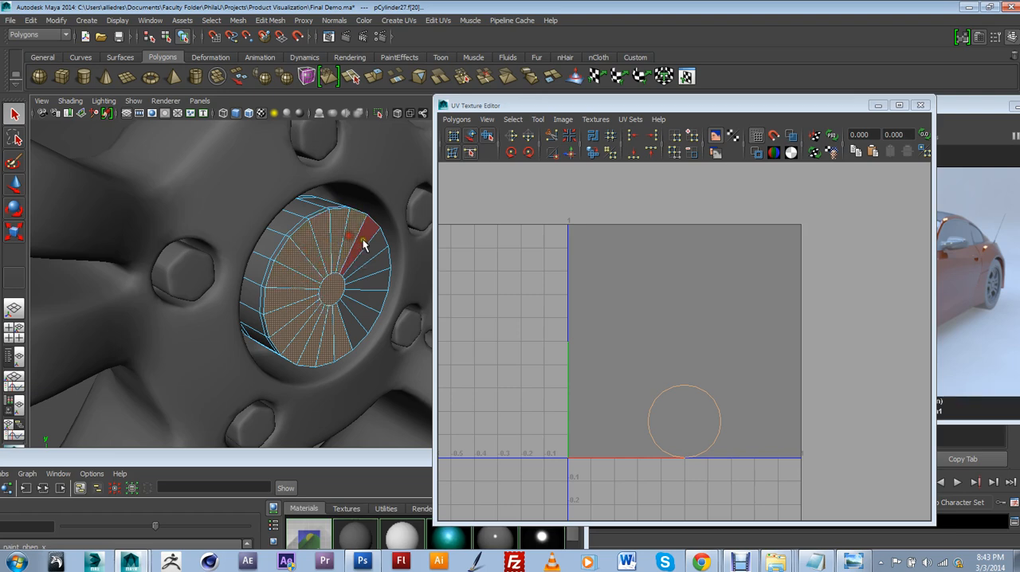
pyautogui.keyDown('shift'); pyautogui.click(364, 242); pyautogui.keyUp('shift')
pyautogui.keyDown('shift'); pyautogui.click(365, 243); pyautogui.keyUp('shift')
pyautogui.keyDown('shift'); pyautogui.click(368, 246); pyautogui.keyUp('shift')
pyautogui.keyDown('shift'); pyautogui.click(363, 245); pyautogui.keyUp('shift')
pyautogui.keyDown('shift'); pyautogui.click(374, 270); pyautogui.keyUp('shift')
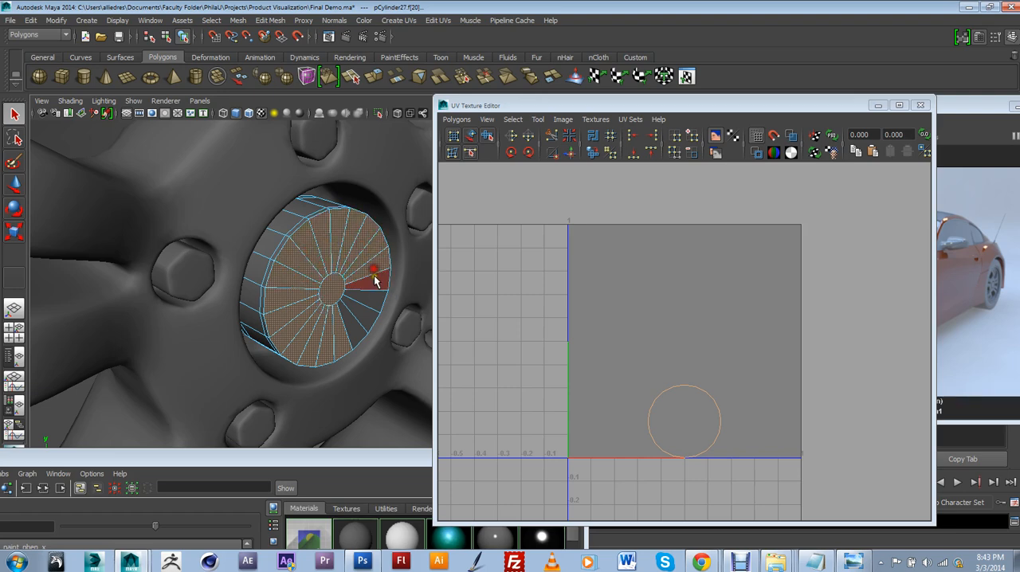
pyautogui.keyDown('shift'); pyautogui.click(375, 278); pyautogui.keyUp('shift')
pyautogui.keyDown('shift'); pyautogui.click(366, 302); pyautogui.keyUp('shift')
pyautogui.keyDown('shift'); pyautogui.click(361, 314); pyautogui.keyUp('shift')
pyautogui.keyDown('shift'); pyautogui.click(350, 329); pyautogui.keyUp('shift')
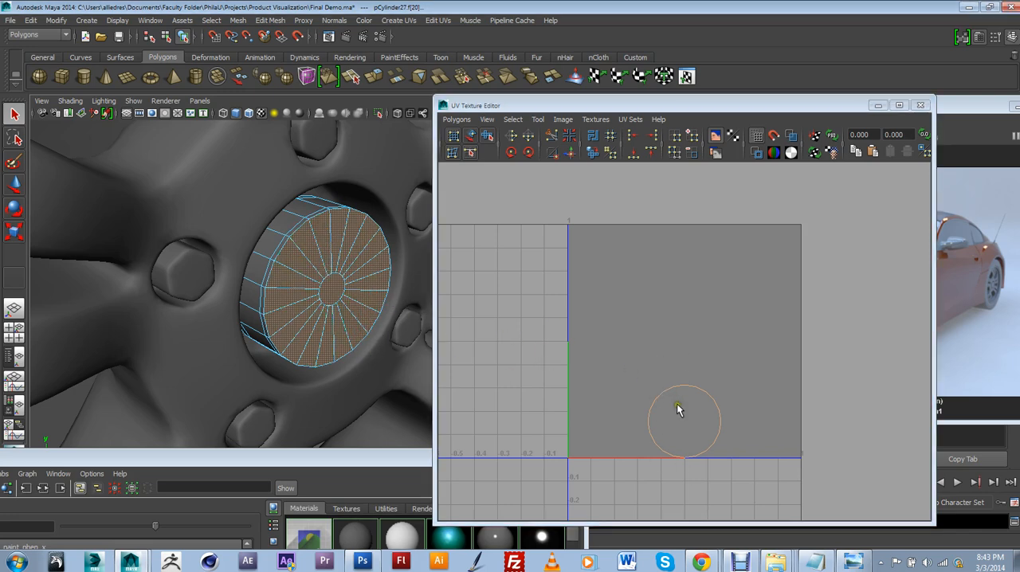
# Planar-map the center cap's selected front faces, fitting the projection to the bounding box and projecting from the X axis
pyautogui.scroll(-2, 731, 418)
pyautogui.keyDown('alt'); pyautogui.moveTo(728, 423); pyautogui.dragTo(746, 421, button='middle'); pyautogui.keyUp('alt')
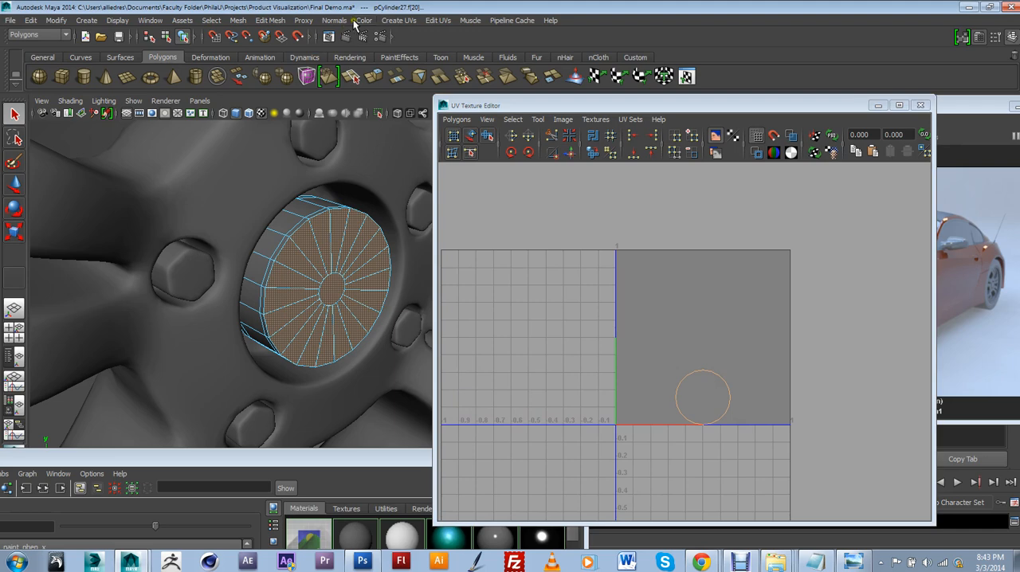
pyautogui.click(398, 22)
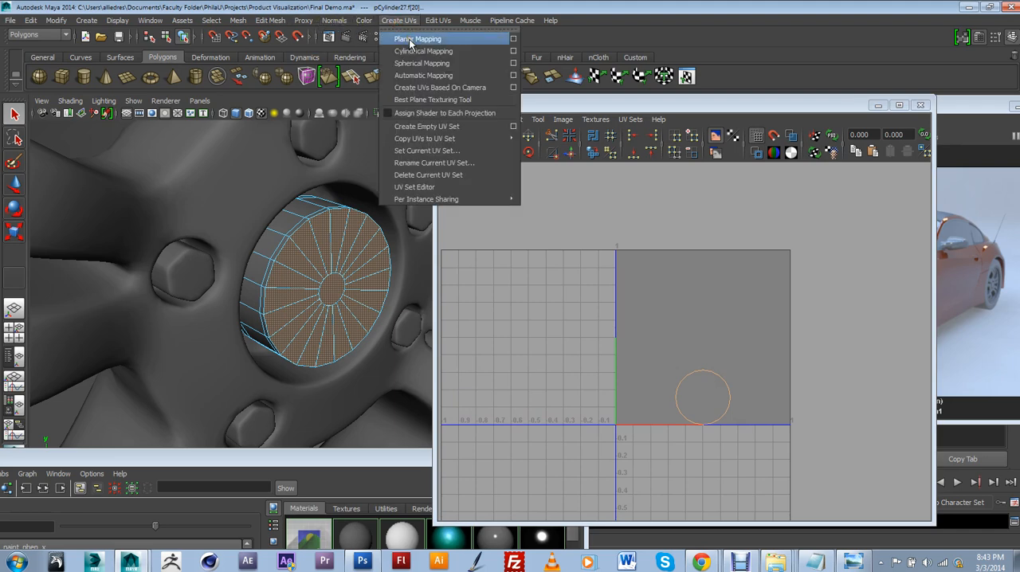
pyautogui.click(513, 38)
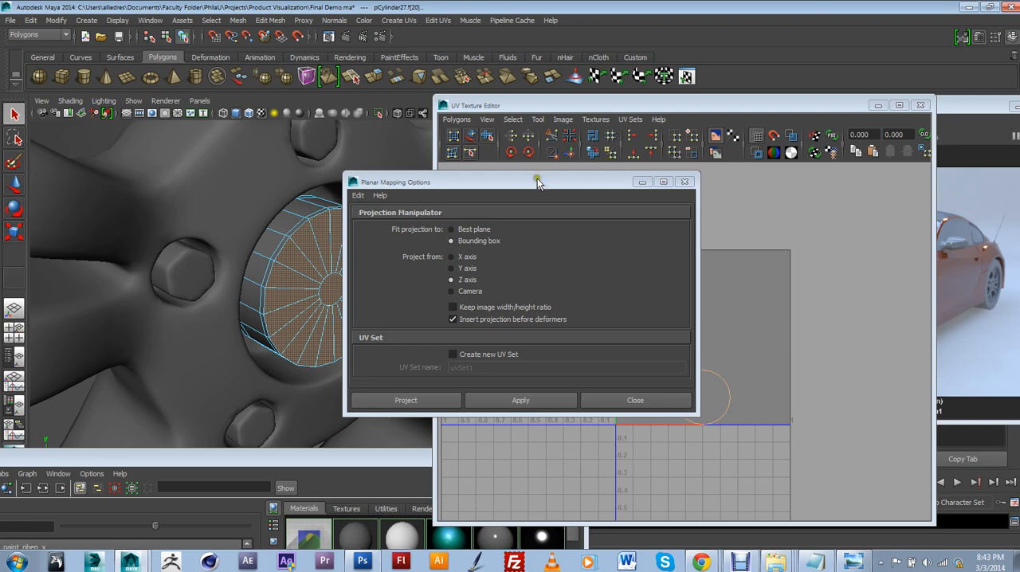
pyautogui.moveTo(534, 184); pyautogui.dragTo(715, 185)
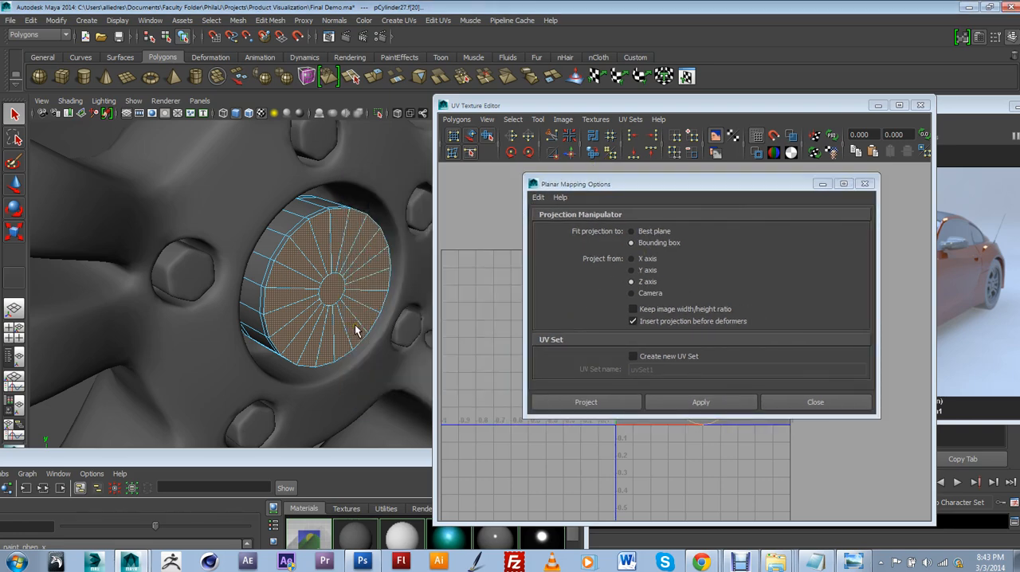
pyautogui.click(606, 259)
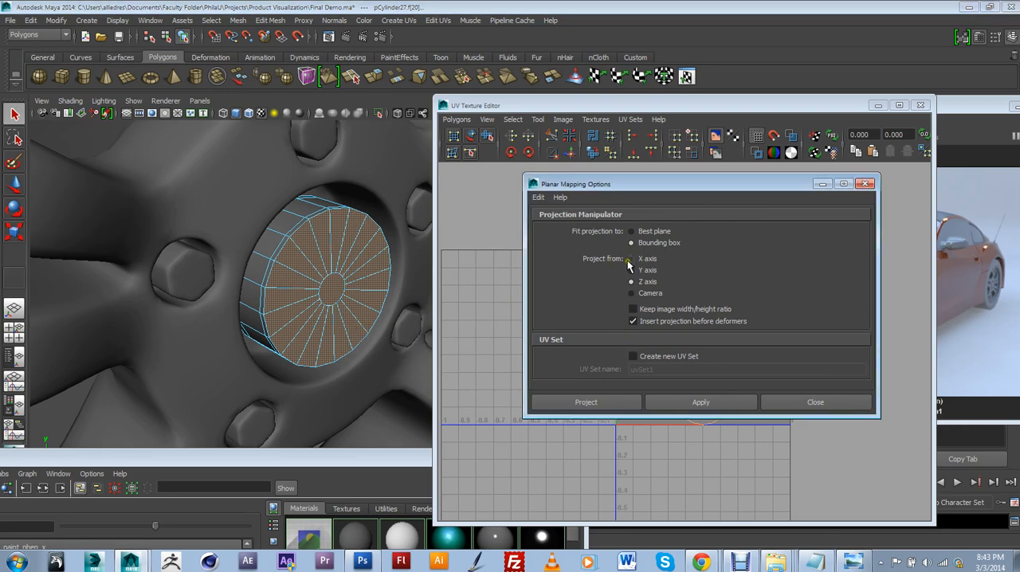
pyautogui.click(631, 259)
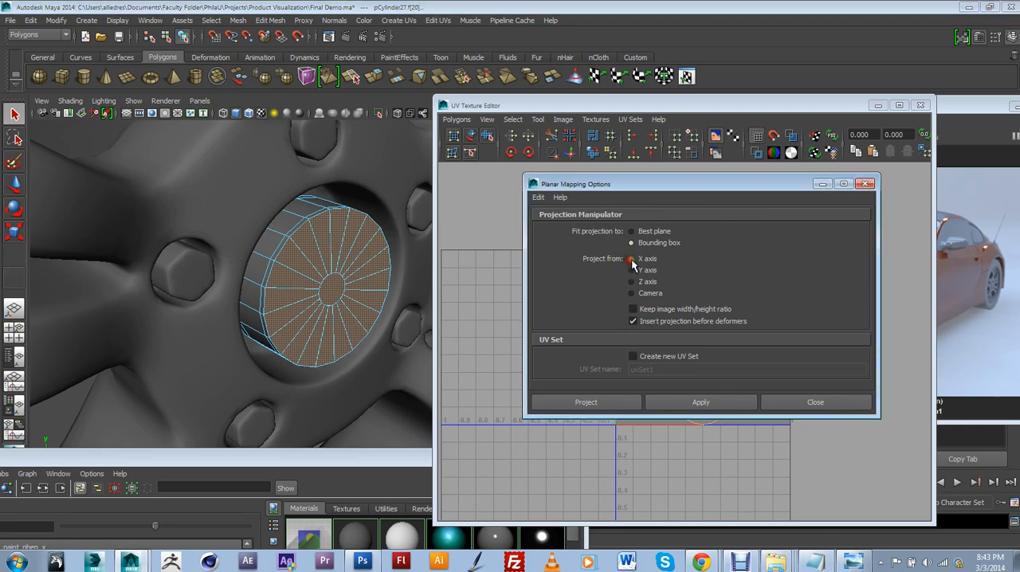
pyautogui.click(614, 405)
pyautogui.scroll(-2, 380, 326)
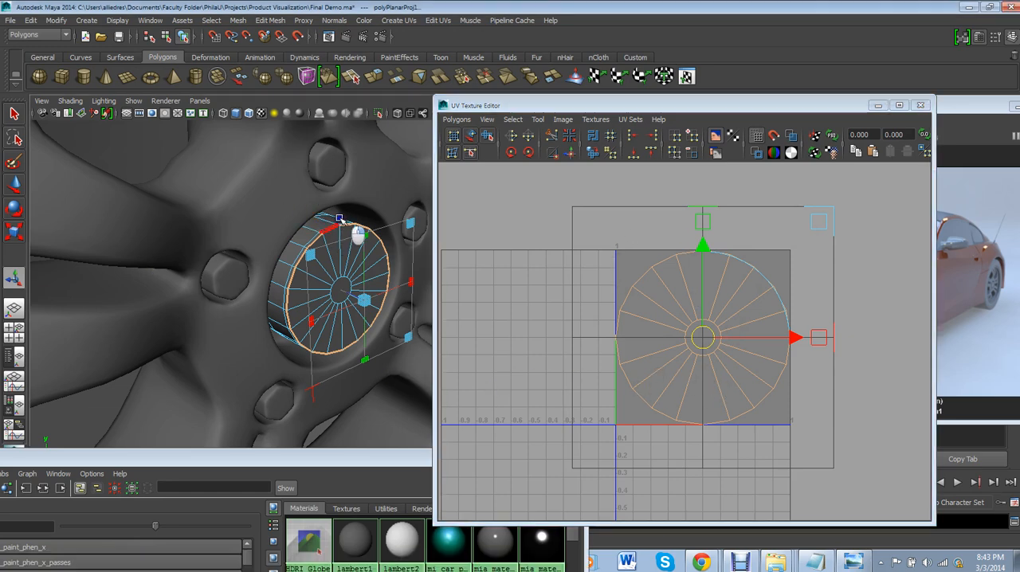
pyautogui.moveTo(339, 218); pyautogui.dragTo(364, 195, button='right')
pyautogui.moveTo(741, 360)
pyautogui.keyDown('alt'); pyautogui.mouseDown(button='right')
pyautogui.moveTo(735, 368)
pyautogui.moveTo(756, 349)
pyautogui.mouseUp(button='right'); pyautogui.keyUp('alt')
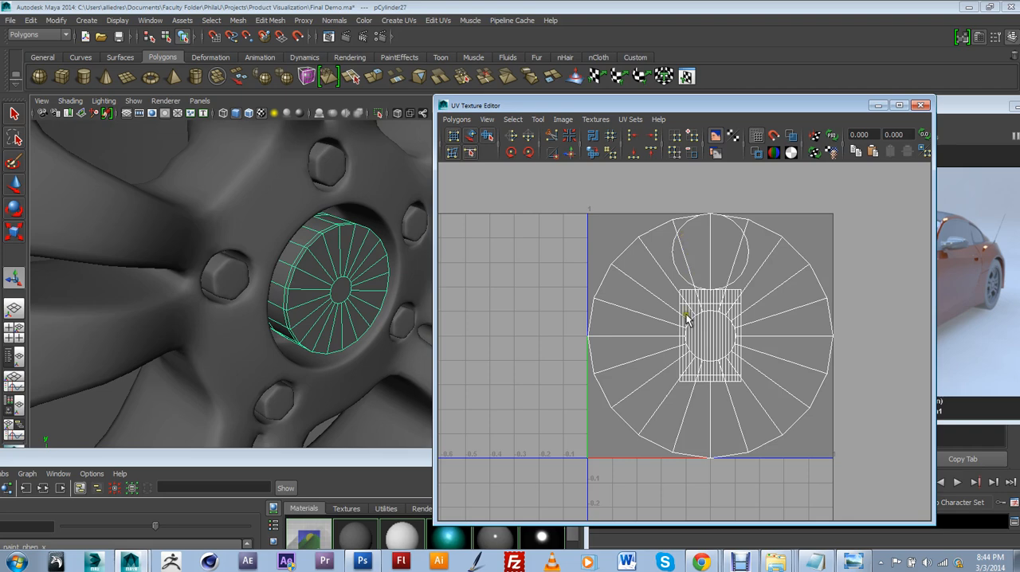
# Pick a wedge face of the cap's front in the UV layout and extend the selection to its whole shell
pyautogui.scroll(-3, 687, 319)
pyautogui.scroll(4, 733, 403)
pyautogui.scroll(-3, 733, 403)
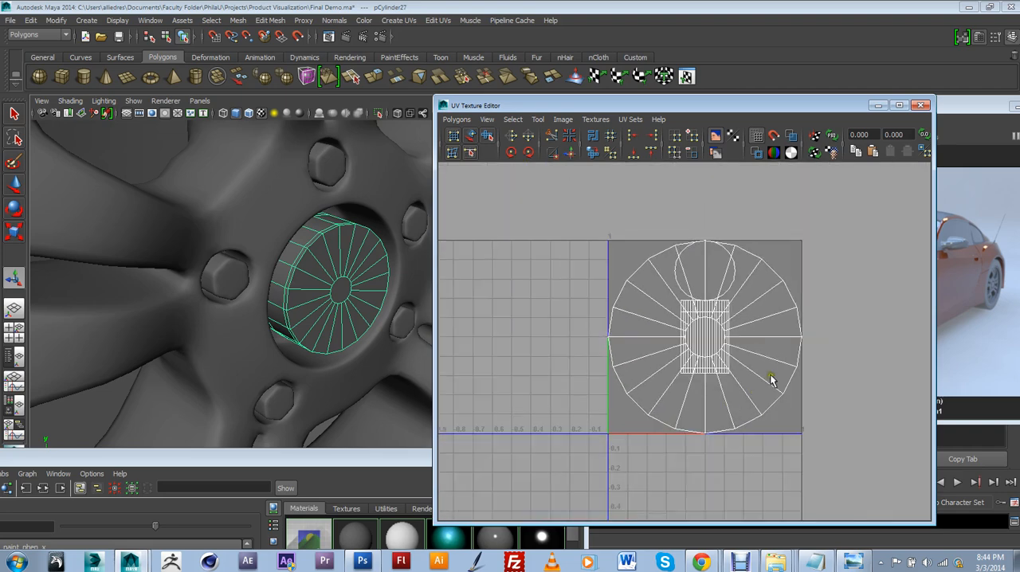
pyautogui.click(773, 380)
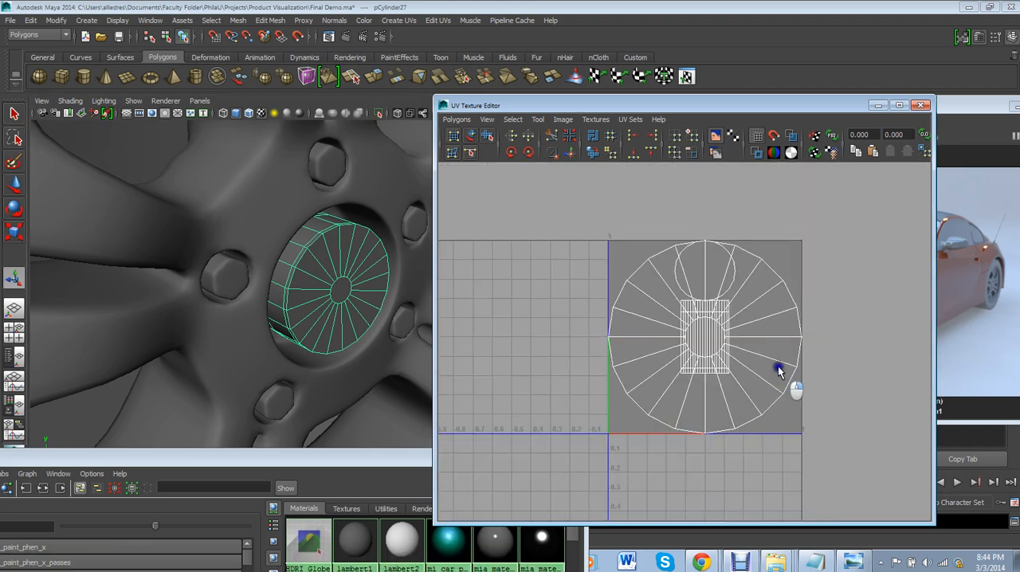
pyautogui.click(776, 356)
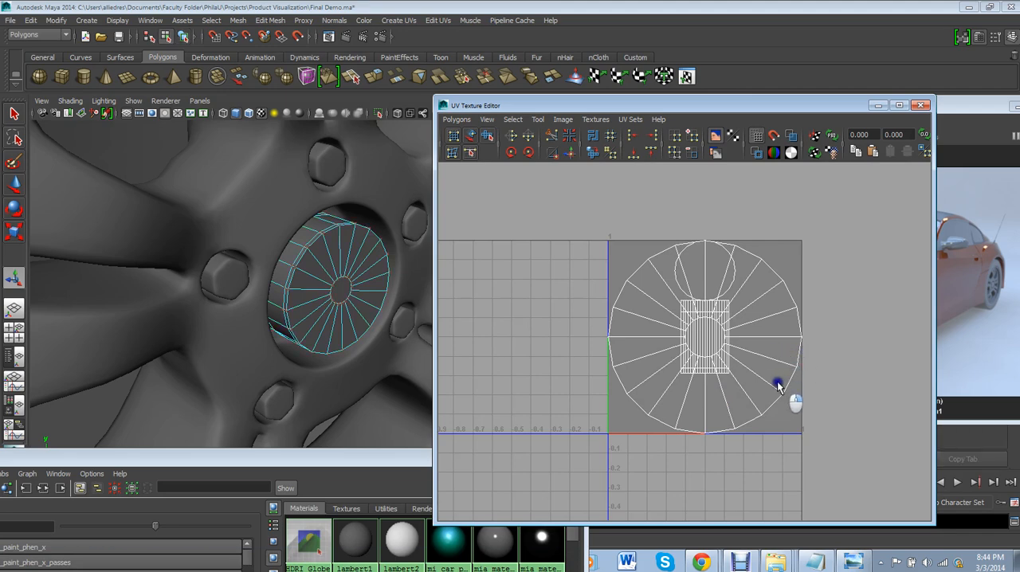
pyautogui.click(766, 353)
pyautogui.moveTo(598, 186); pyautogui.dragTo(598, 185)
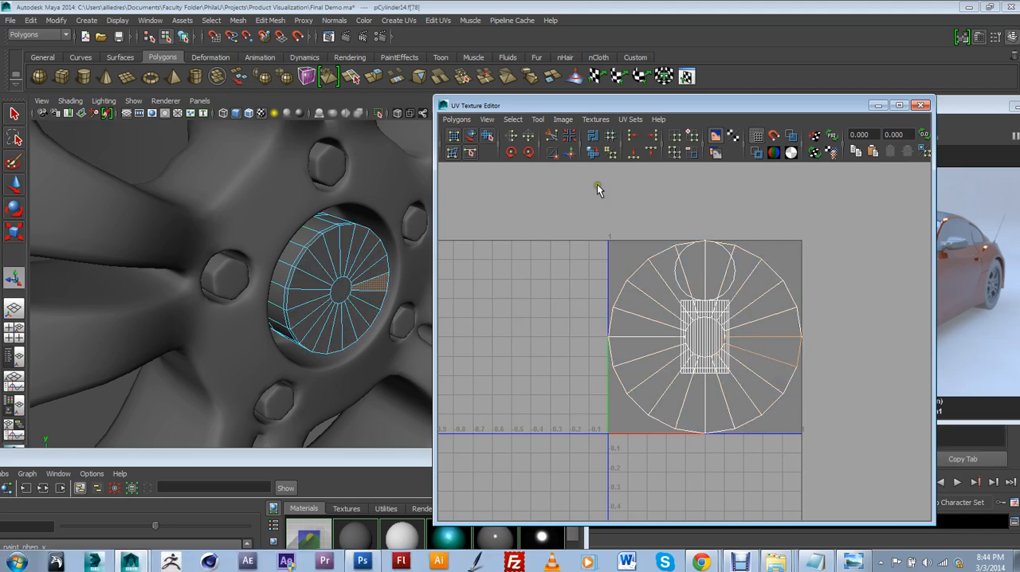
pyautogui.click(511, 121)
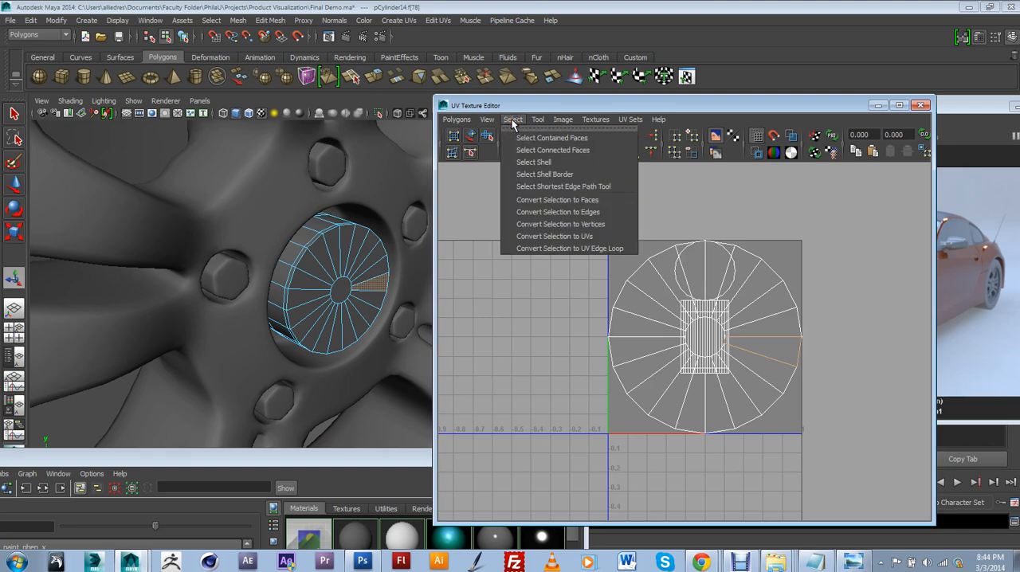
pyautogui.click(532, 161)
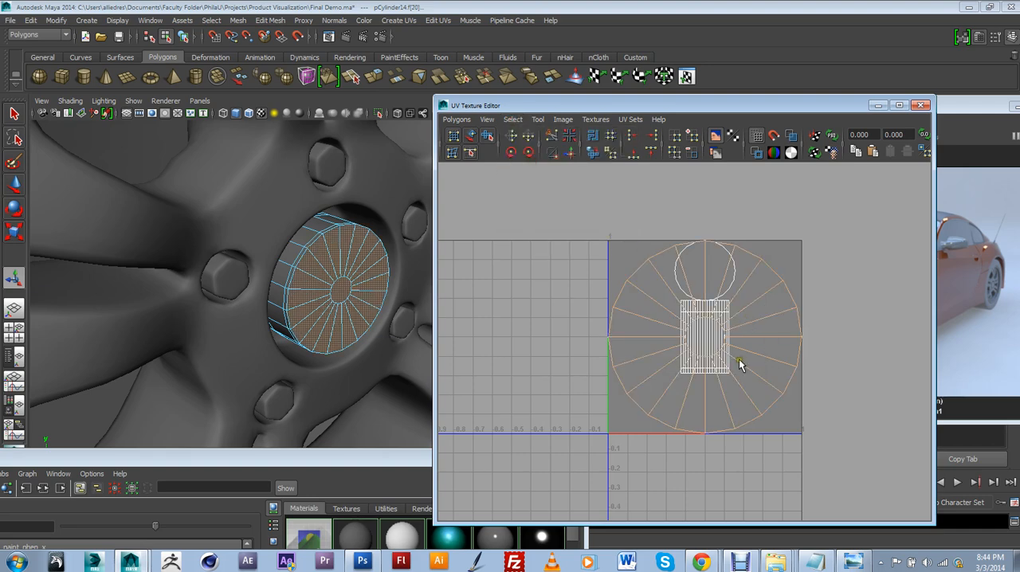
# Convert the front shell selection to UVs and move it about one unit left, outside the 0–1 UV square
pyautogui.click(515, 120)
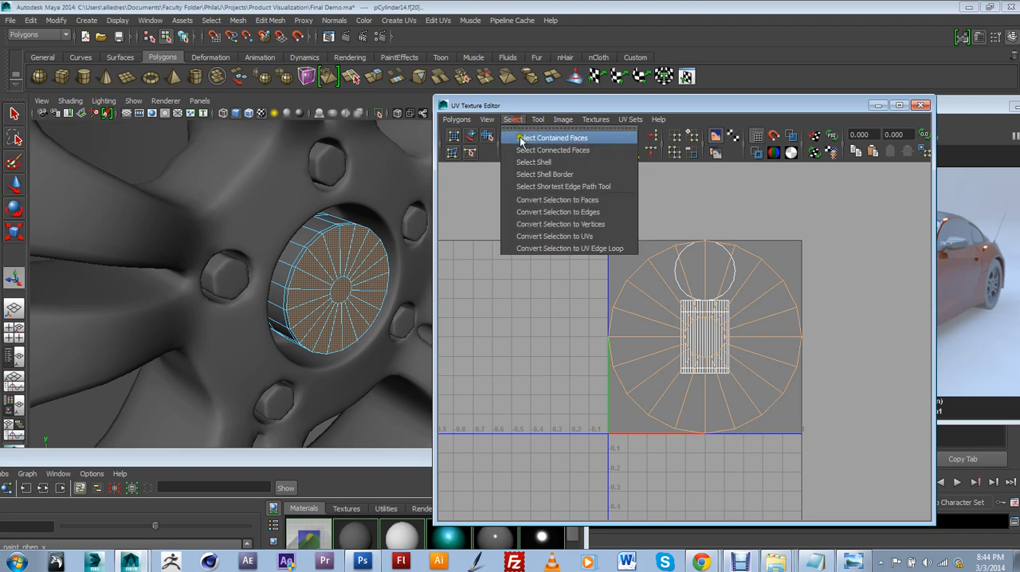
pyautogui.click(572, 235)
pyautogui.click(13, 184)
pyautogui.scroll(-1, 609, 289)
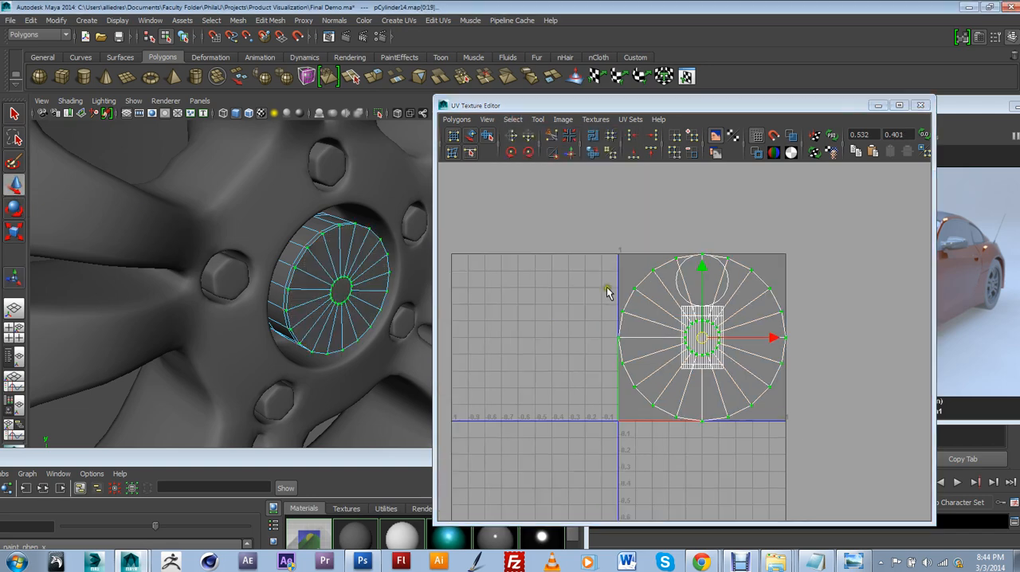
pyautogui.moveTo(704, 342); pyautogui.dragTo(537, 334)
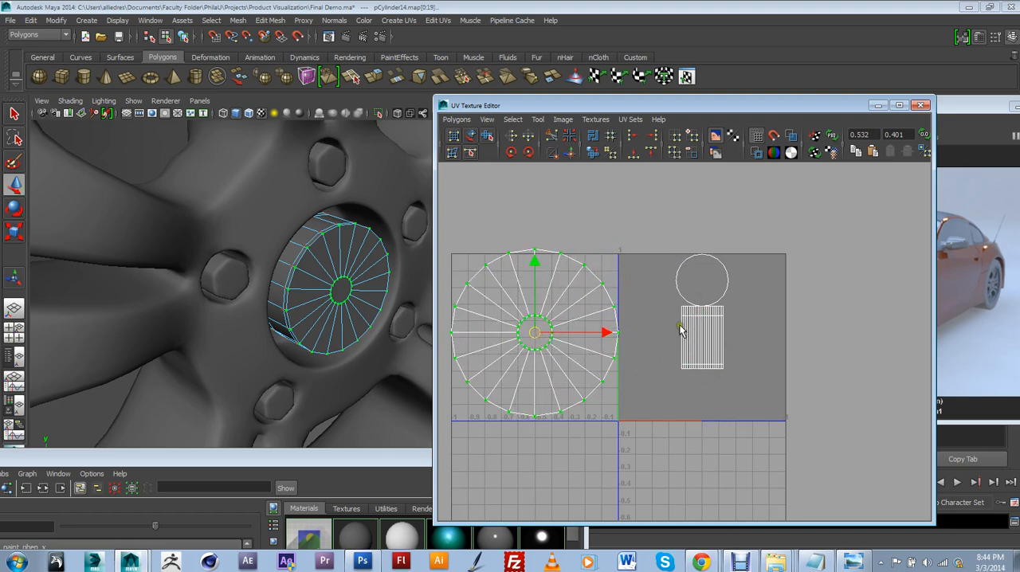
# Select the UVs of the cap's side strip and back circle and move them together into the UV square's lower-left area
pyautogui.scroll(2, 661, 408)
pyautogui.scroll(-1, 663, 406)
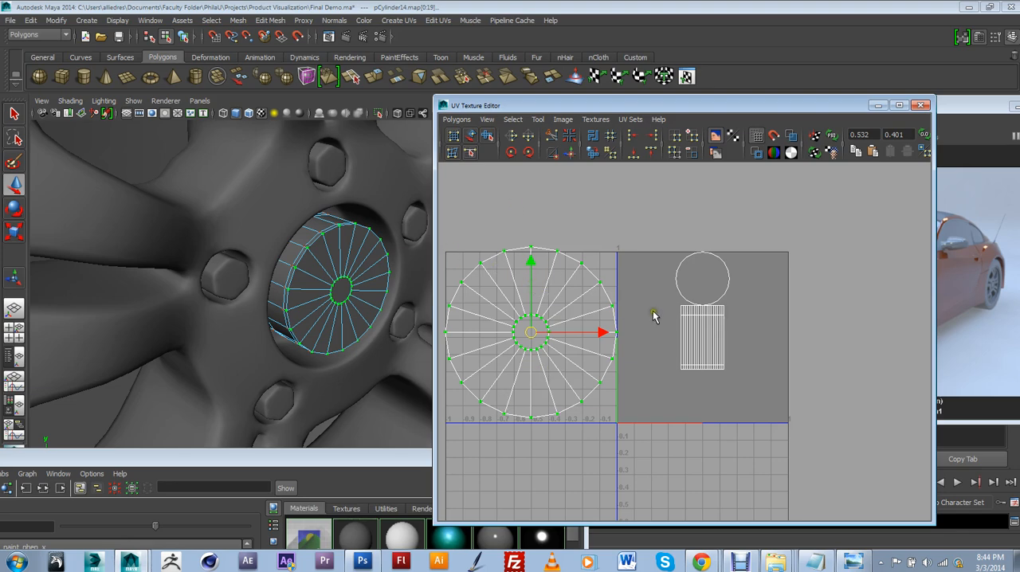
pyautogui.moveTo(690, 317); pyautogui.dragTo(717, 315, button='right')
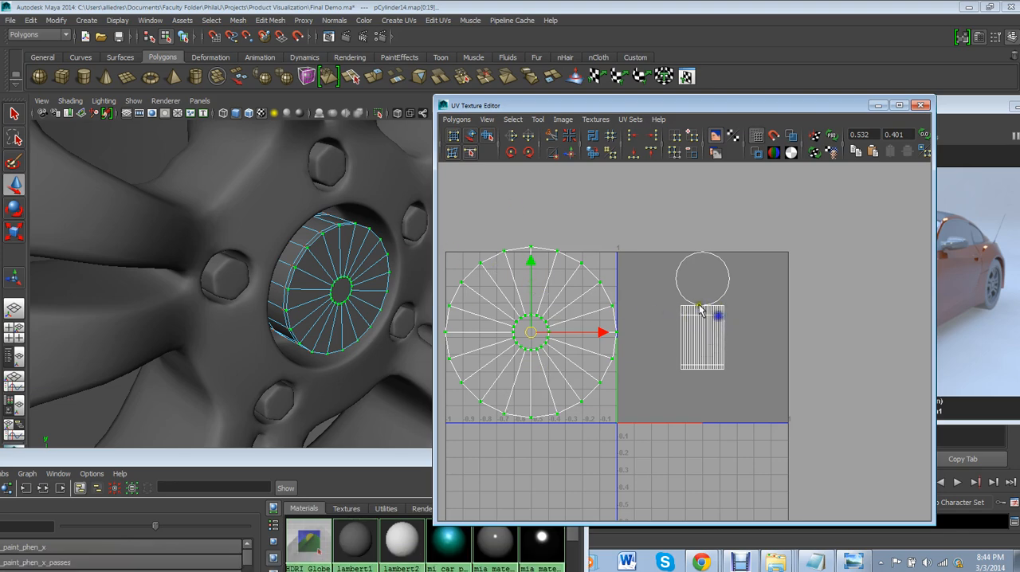
pyautogui.moveTo(660, 228); pyautogui.dragTo(778, 391)
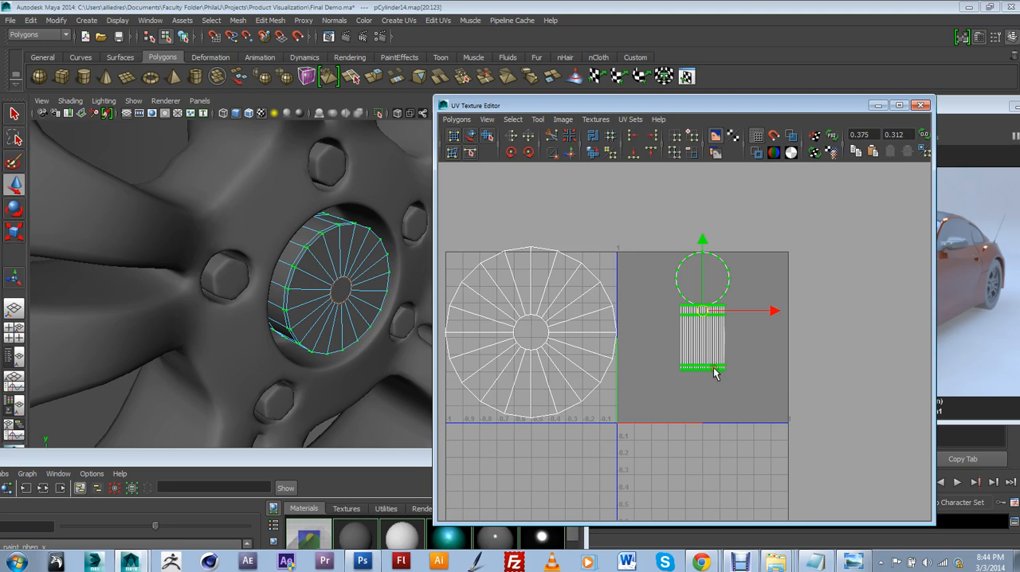
pyautogui.click(695, 386)
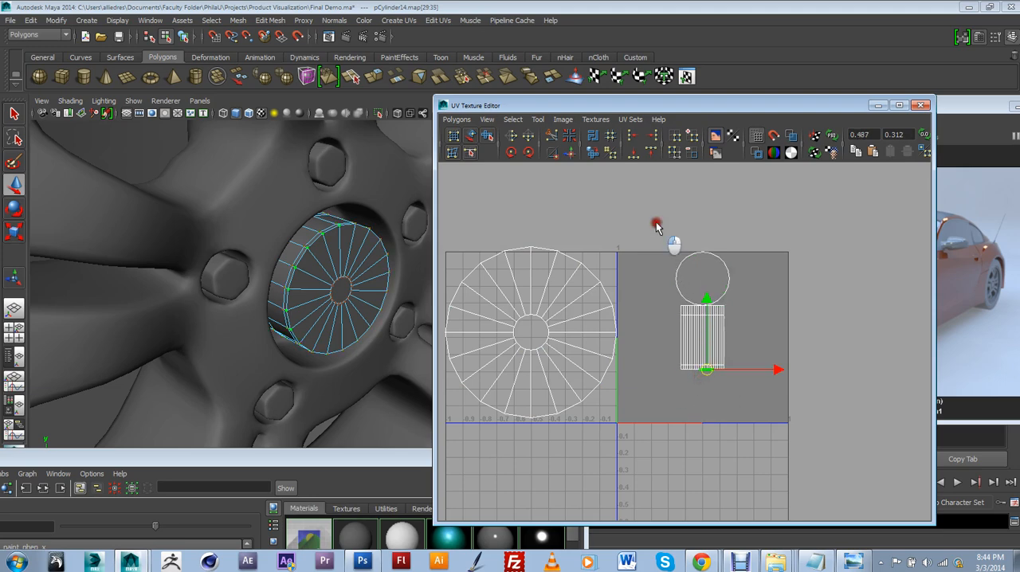
pyautogui.moveTo(659, 223); pyautogui.dragTo(804, 443)
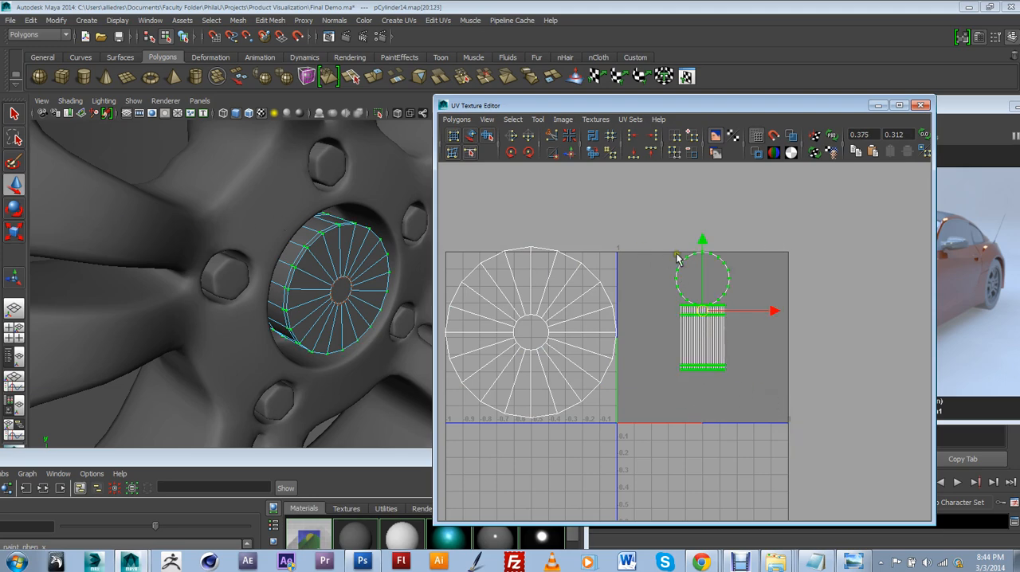
pyautogui.moveTo(702, 315); pyautogui.dragTo(655, 364)
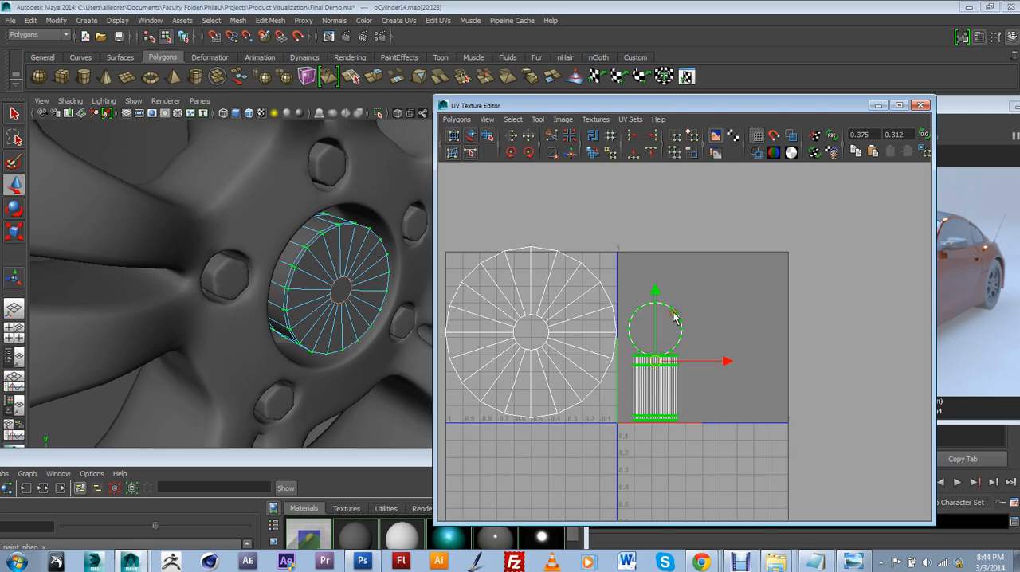
# Select the back circle's face, convert it to UVs, and move it to the right of the side strip shell
pyautogui.moveTo(674, 312); pyautogui.dragTo(678, 342, button='right')
pyautogui.click(658, 334)
pyautogui.click(671, 322)
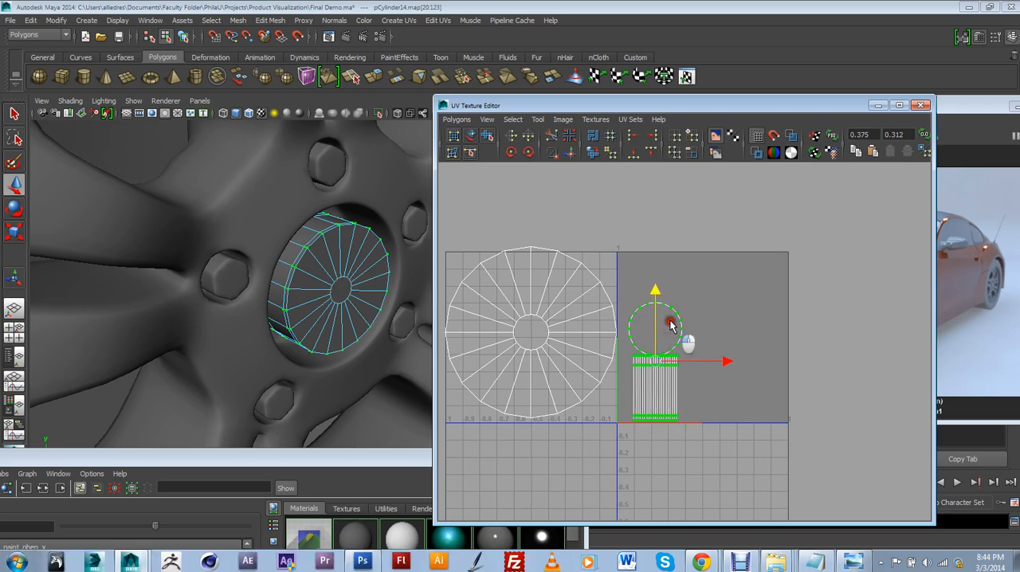
pyautogui.click(630, 326)
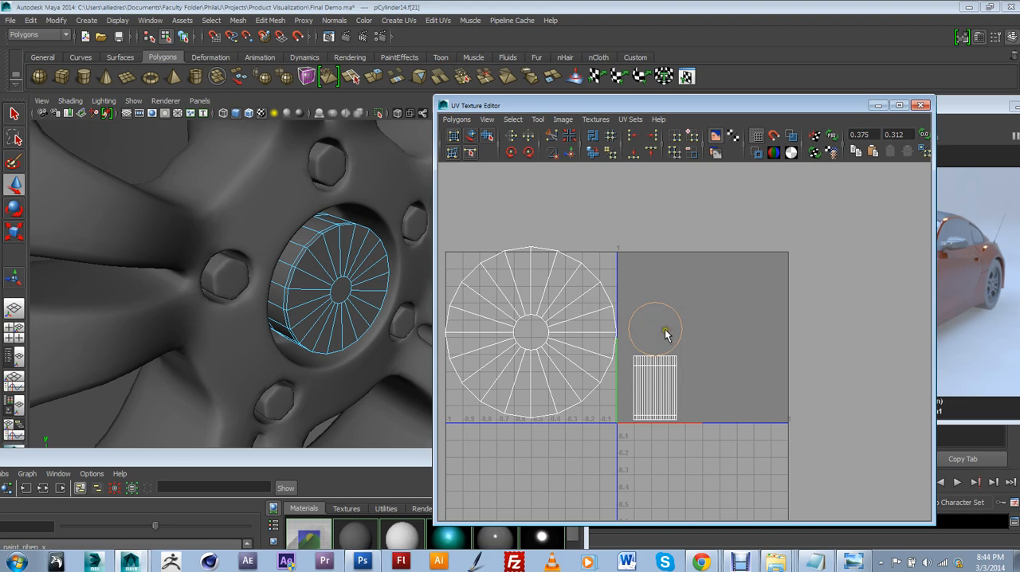
pyautogui.click(512, 120)
pyautogui.click(588, 232)
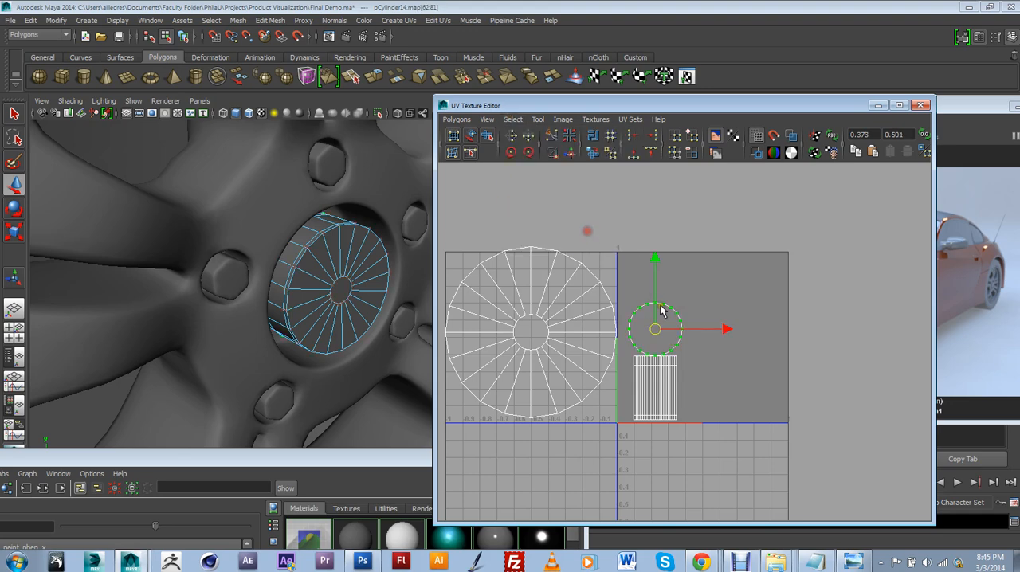
pyautogui.click(662, 305)
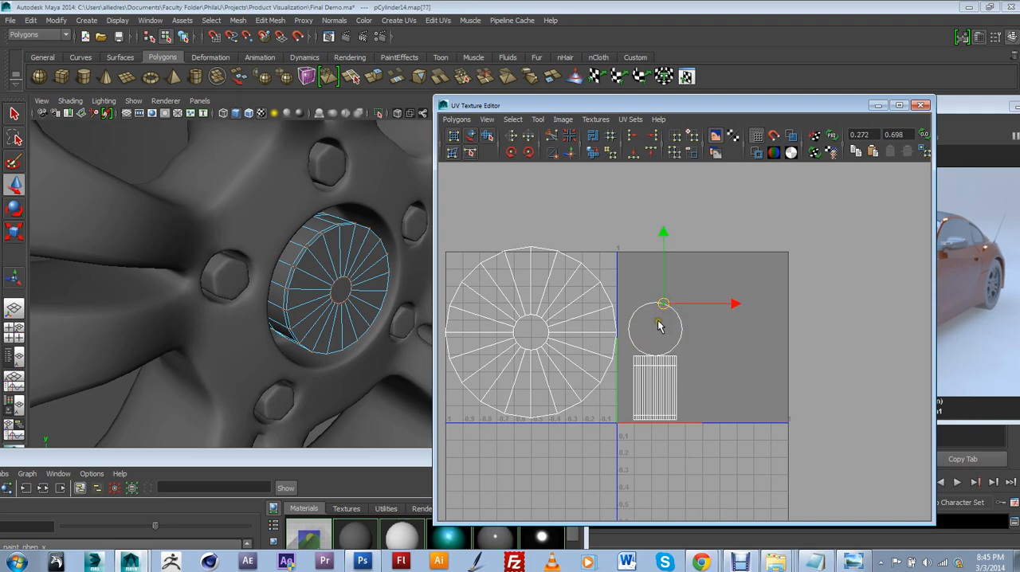
pyautogui.hotkey('ctrl', 'z')
pyautogui.moveTo(656, 328); pyautogui.dragTo(714, 391)
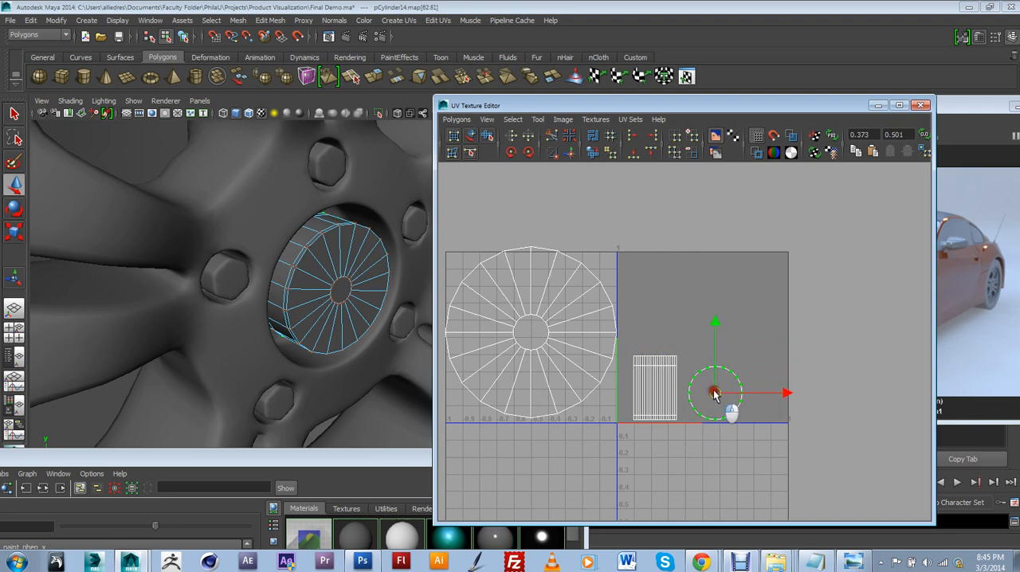
# Select the side strip and back circle UVs together and scale them down to about half size
pyautogui.keyDown('shift'); pyautogui.moveTo(626, 343); pyautogui.dragTo(725, 447); pyautogui.keyUp('shift')
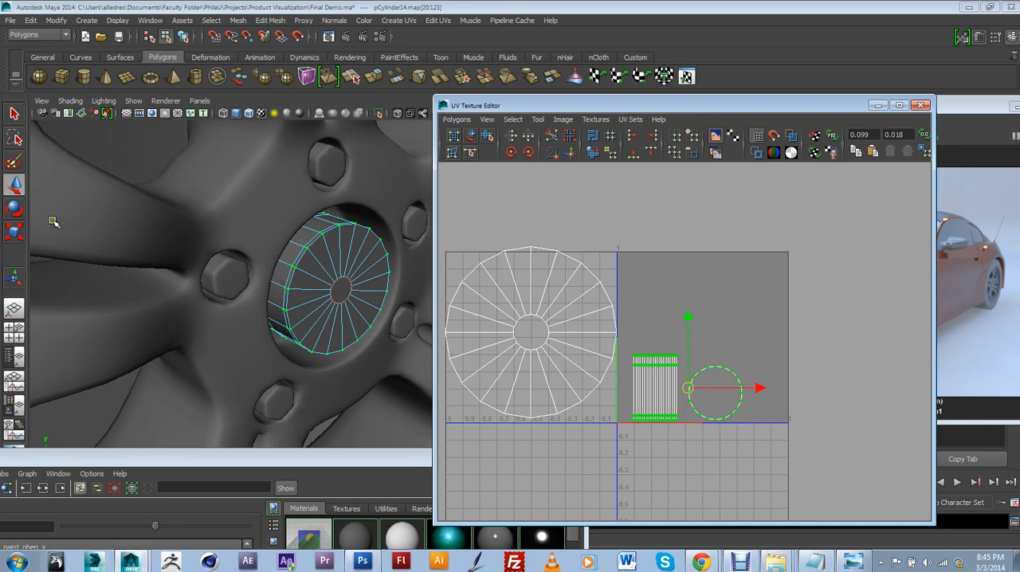
pyautogui.click(14, 231)
pyautogui.moveTo(704, 406); pyautogui.dragTo(681, 409, button='middle')
pyautogui.press('w')
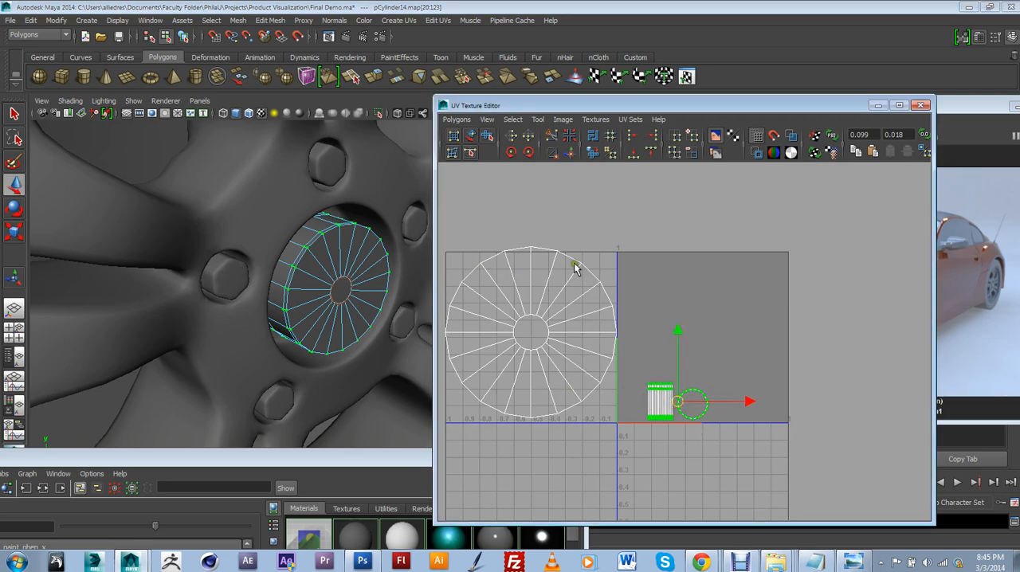
# Select the large front shell's UVs and move them back over the 0–1 UV square
pyautogui.moveTo(556, 367)
pyautogui.mouseDown(button='right')
pyautogui.moveTo(587, 365)
pyautogui.moveTo(558, 313)
pyautogui.mouseUp(button='right')
pyautogui.moveTo(478, 251); pyautogui.dragTo(637, 411)
pyautogui.moveTo(637, 410); pyautogui.dragTo(690, 336, button='middle')
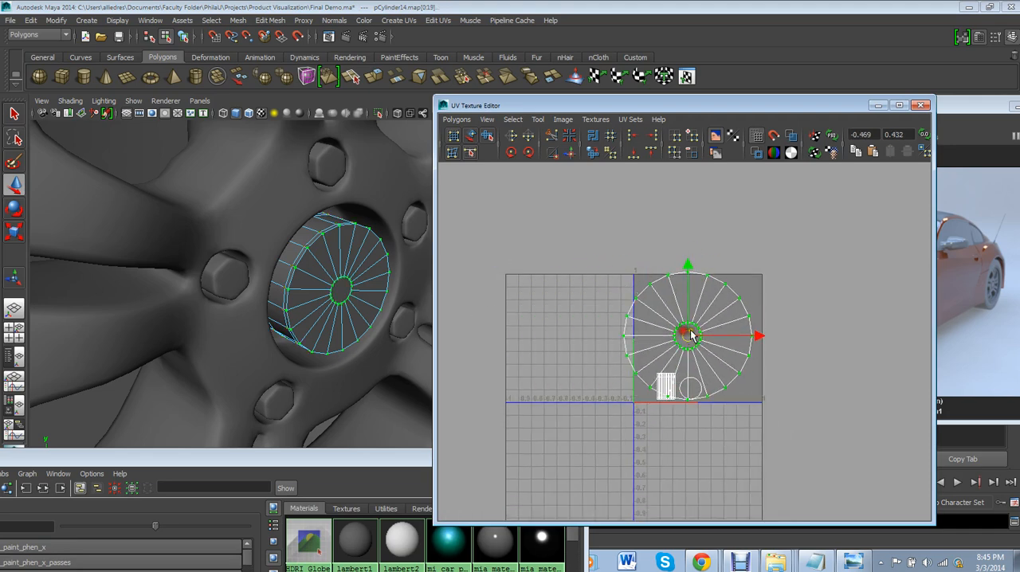
pyautogui.scroll(5, 691, 338)
pyautogui.scroll(-2, 696, 349)
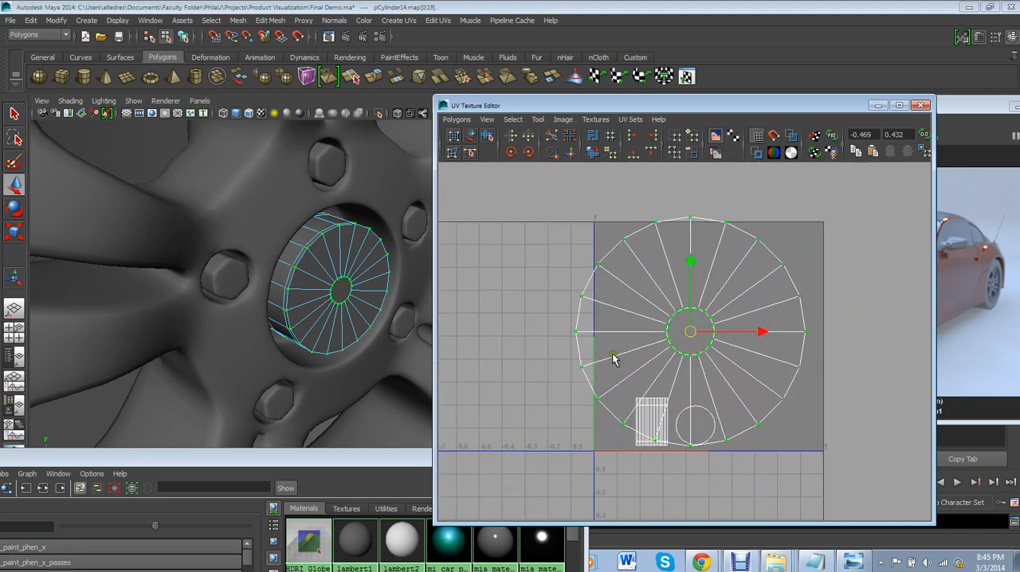
# Scale the front shell to about 0.8 units wide and position it inside the UV square above the two smaller shells
pyautogui.press('r')
pyautogui.moveTo(686, 336); pyautogui.dragTo(710, 327)
pyautogui.click(14, 184)
pyautogui.scroll(3, 717, 405)
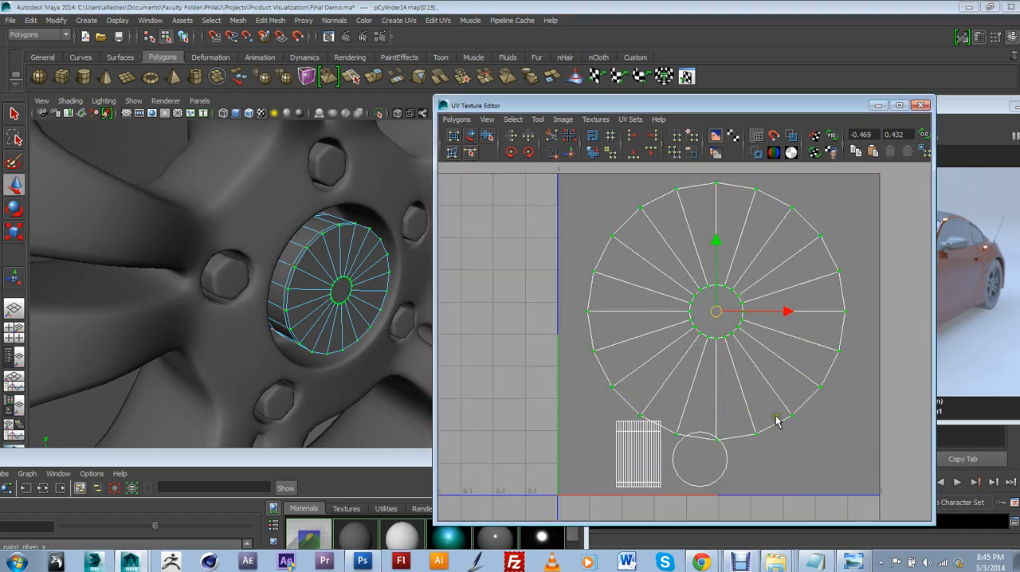
pyautogui.scroll(-2, 770, 419)
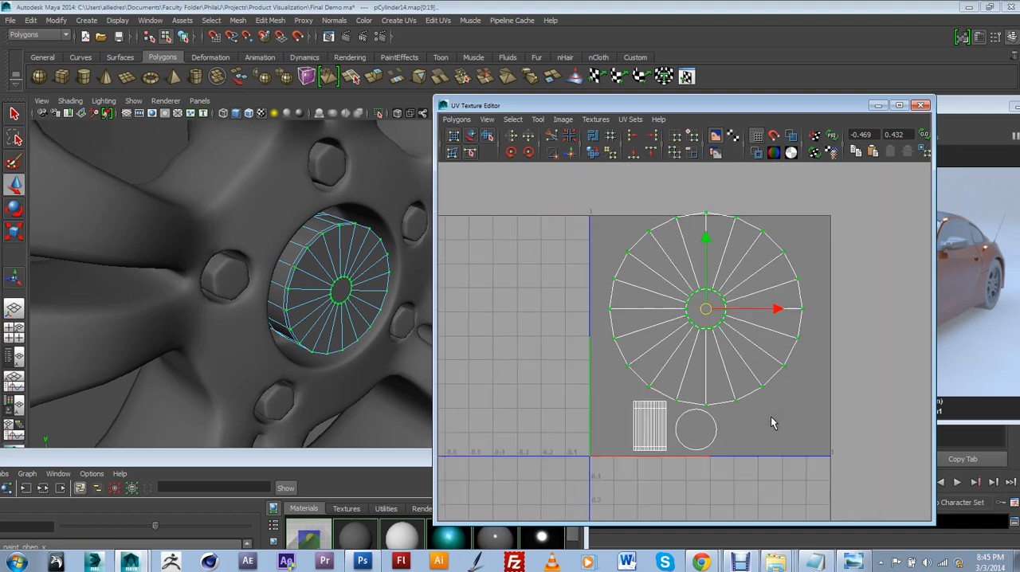
pyautogui.moveTo(711, 304); pyautogui.dragTo(713, 313)
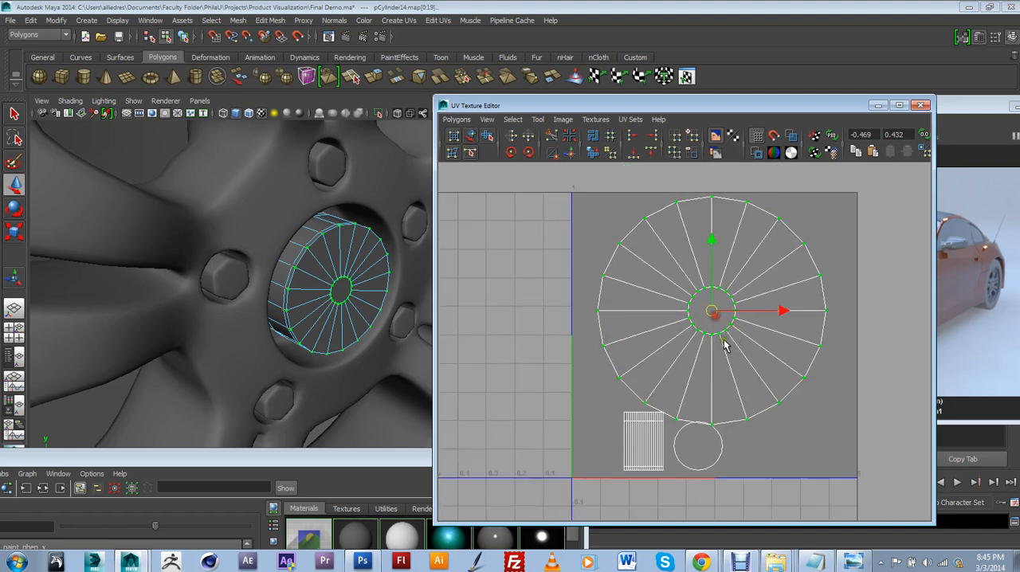
pyautogui.scroll(2, 723, 340)
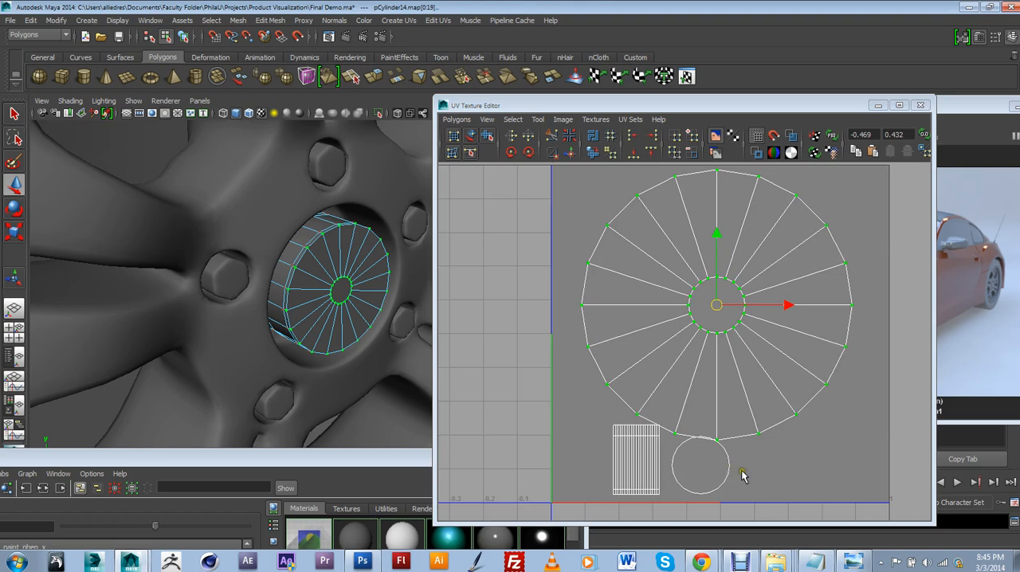
# Move the side strip shell's UVs away from the back circle, toward the lower-left corner of the UV square
pyautogui.keyDown('alt'); pyautogui.moveTo(742, 469); pyautogui.dragTo(747, 436, button='middle'); pyautogui.keyUp('alt')
pyautogui.click(661, 463)
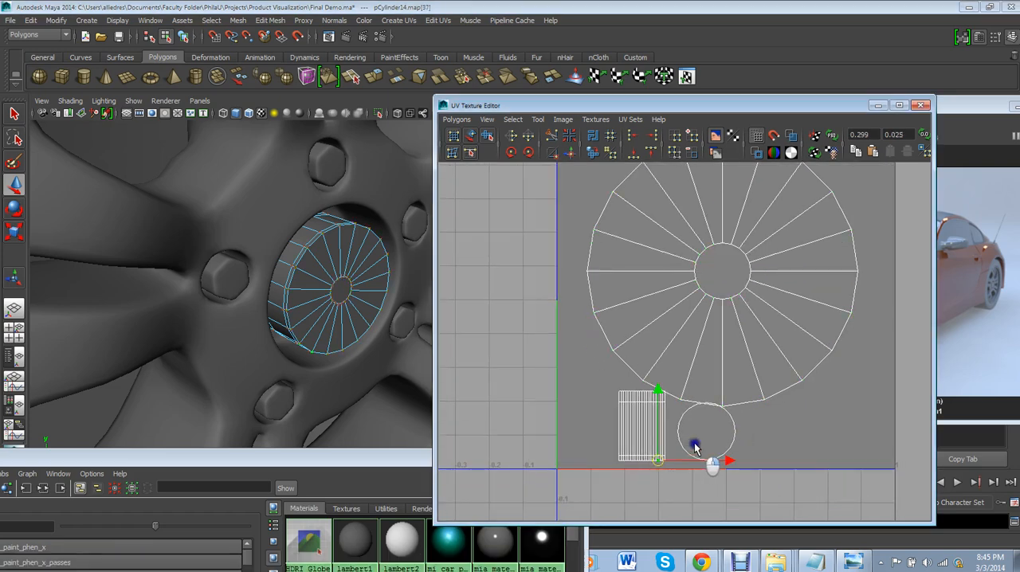
pyautogui.moveTo(609, 388); pyautogui.dragTo(607, 431)
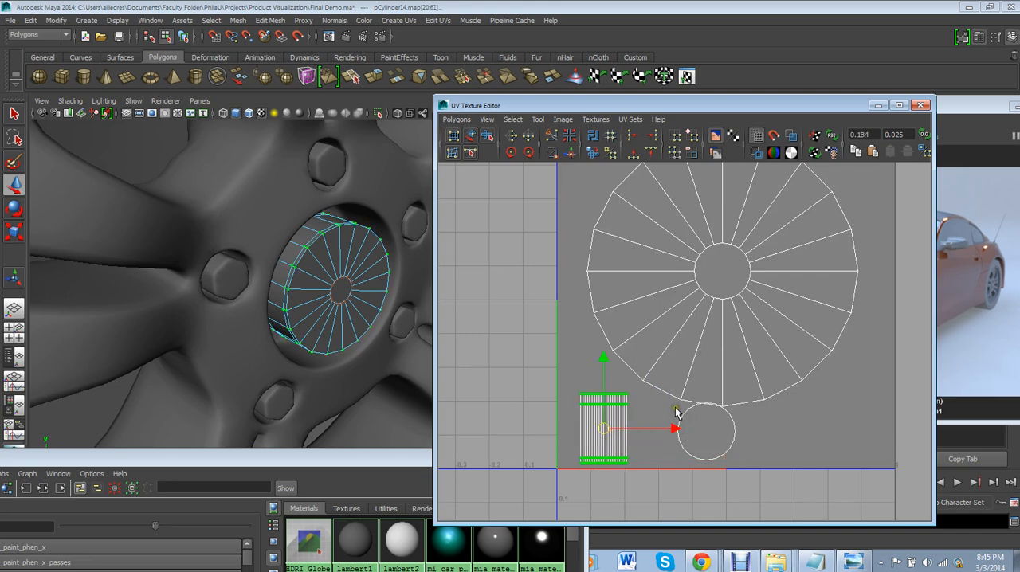
# Select the back circle's UVs and move them into the lower-right corner of the 0–1 UV square
pyautogui.moveTo(676, 408); pyautogui.dragTo(743, 468)
pyautogui.scroll(2, 730, 449)
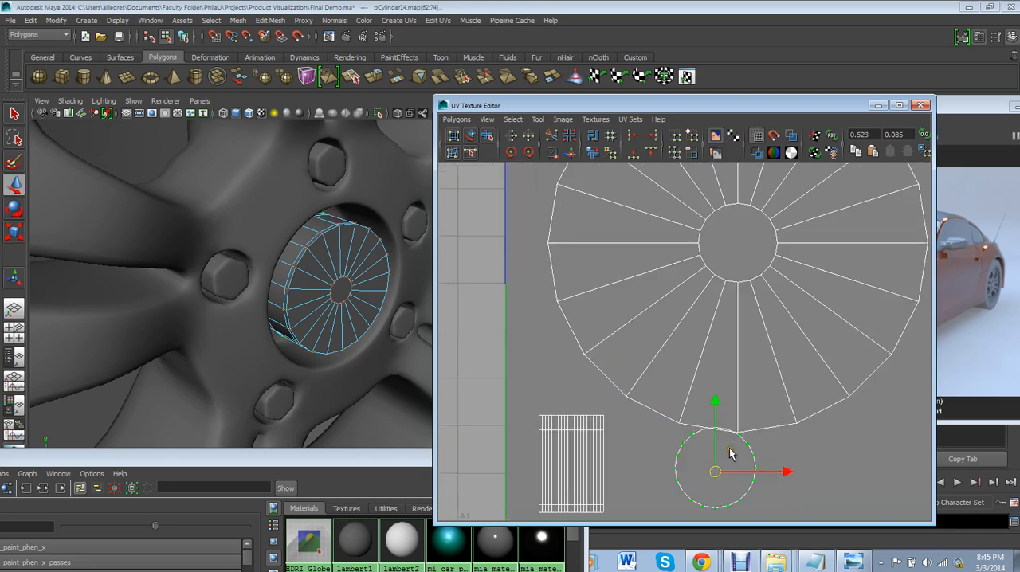
pyautogui.scroll(1, 730, 454)
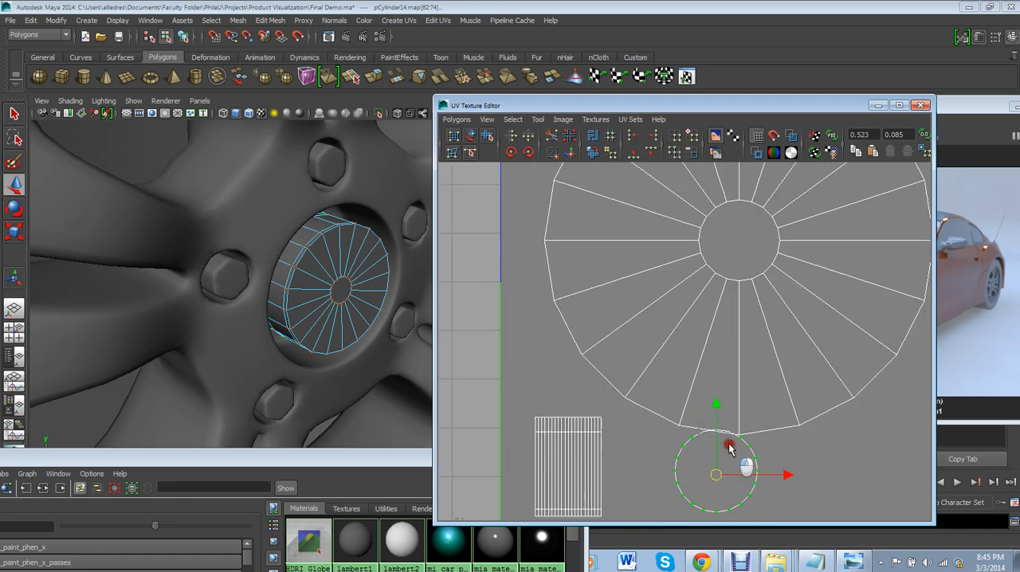
pyautogui.scroll(-1, 733, 448)
pyautogui.scroll(-2, 734, 454)
pyautogui.moveTo(699, 408); pyautogui.dragTo(804, 413)
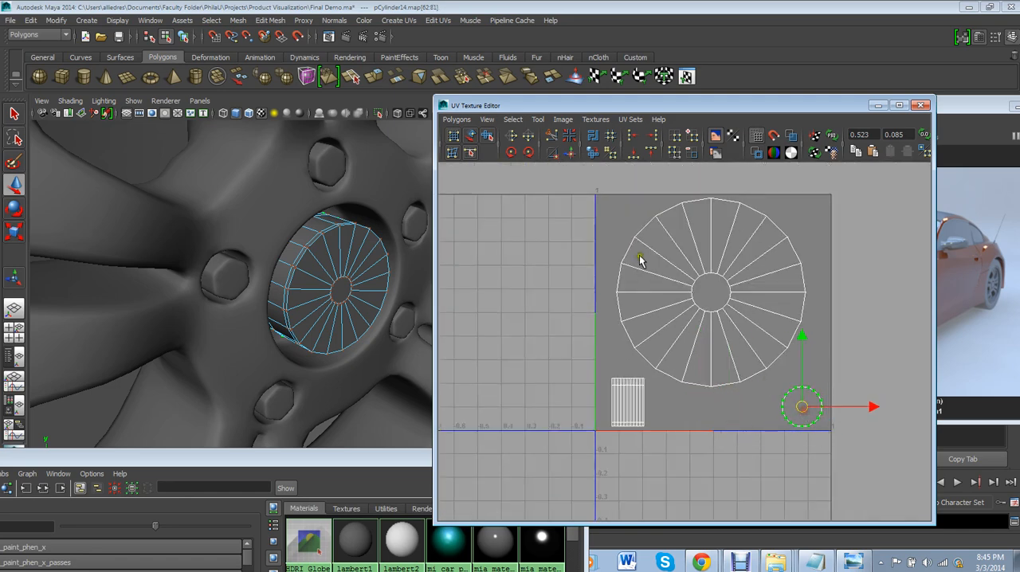
pyautogui.moveTo(608, 193); pyautogui.dragTo(746, 269)
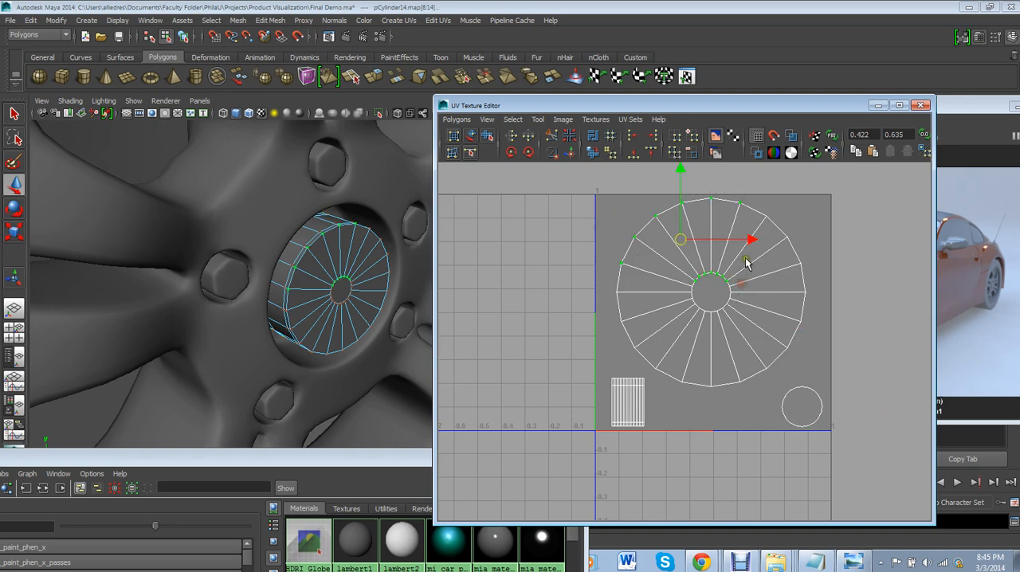
pyautogui.click(756, 301)
pyautogui.click(756, 301)
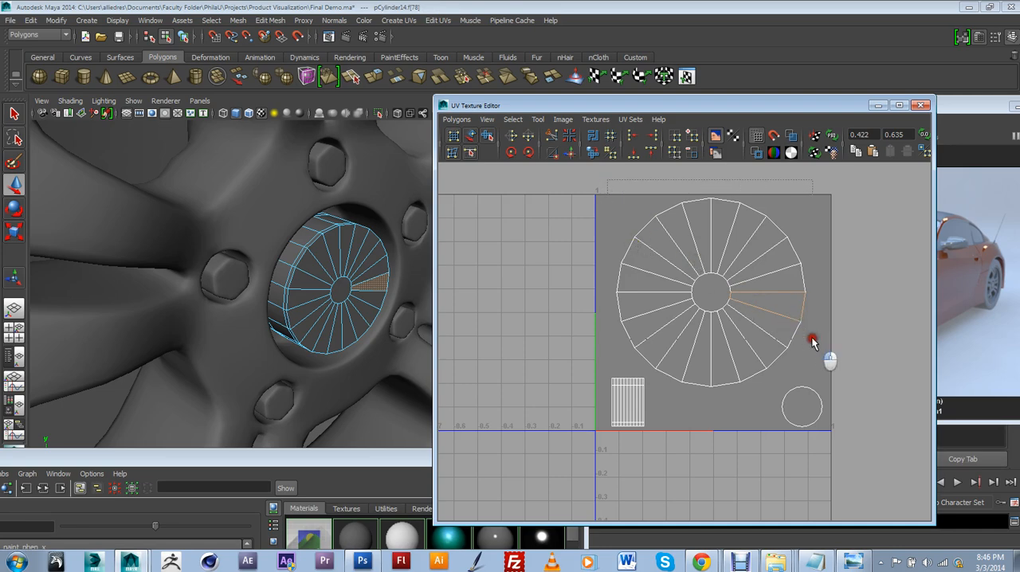
pyautogui.moveTo(725, 320); pyautogui.dragTo(758, 323, button='right')
pyautogui.moveTo(606, 185); pyautogui.dragTo(817, 333)
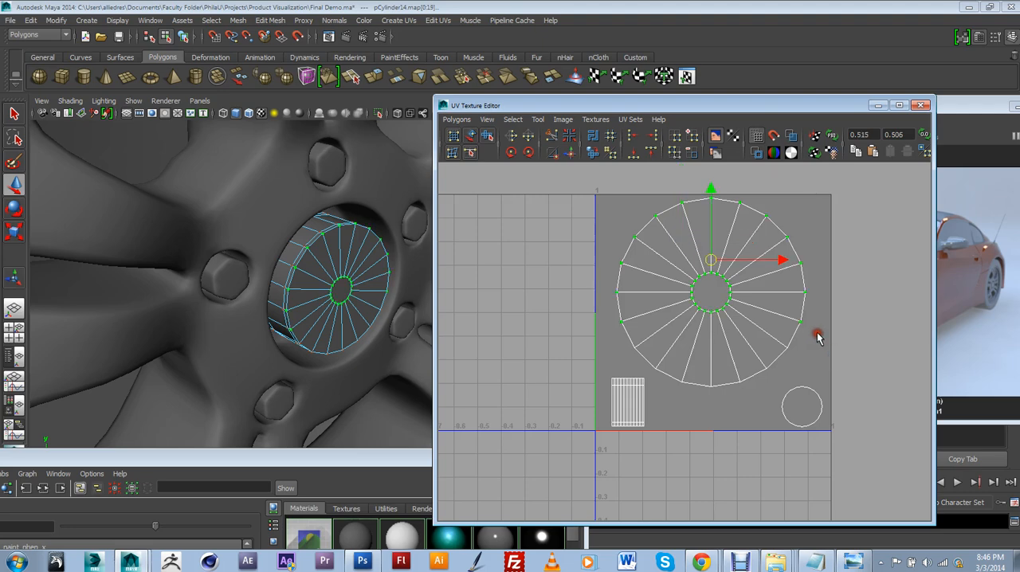
pyautogui.keyDown('shift'); pyautogui.moveTo(754, 398); pyautogui.dragTo(701, 305); pyautogui.keyUp('shift')
pyautogui.keyDown('shift'); pyautogui.moveTo(797, 367); pyautogui.dragTo(767, 322); pyautogui.keyUp('shift')
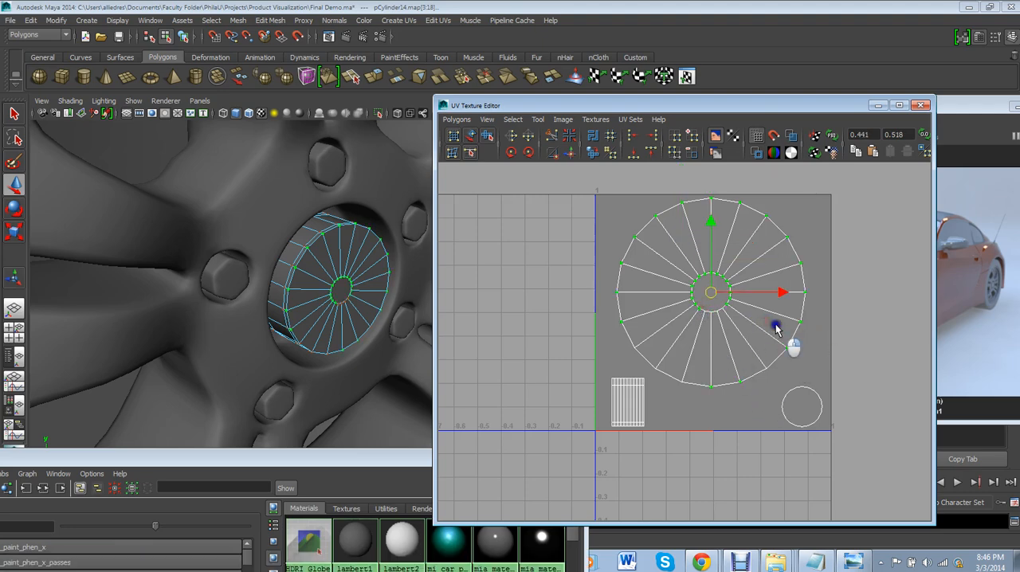
pyautogui.click(802, 325)
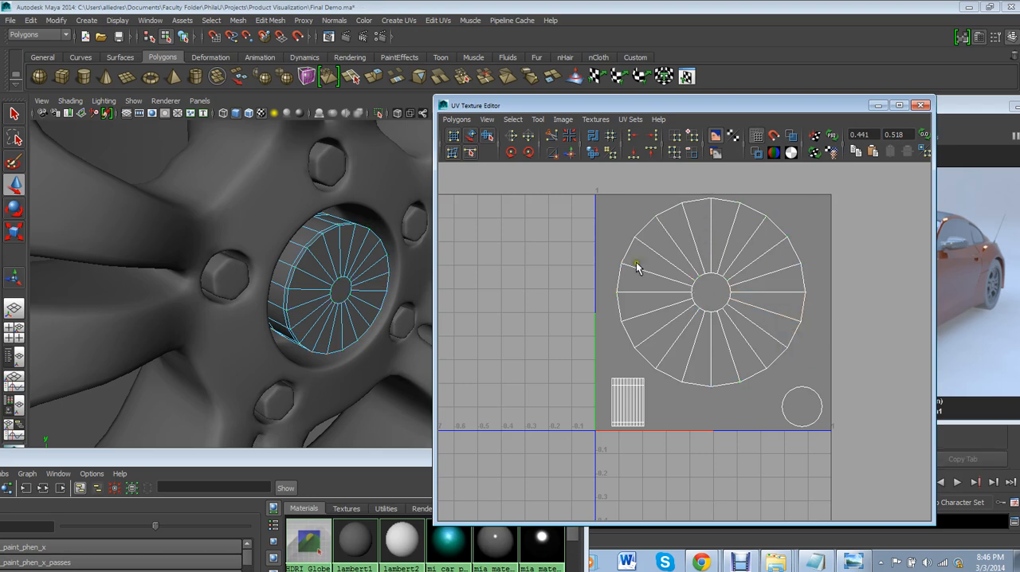
# Select the whole front shell from one of its faces, convert it to UVs, and shift it slightly down and right inside the UV square
pyautogui.click(751, 305)
pyautogui.click(512, 120)
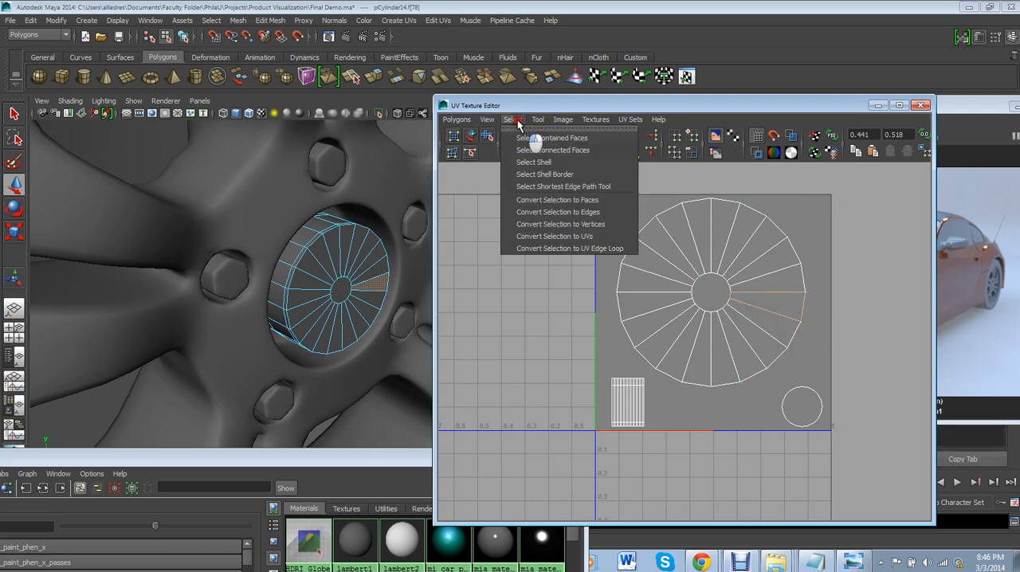
pyautogui.click(554, 169)
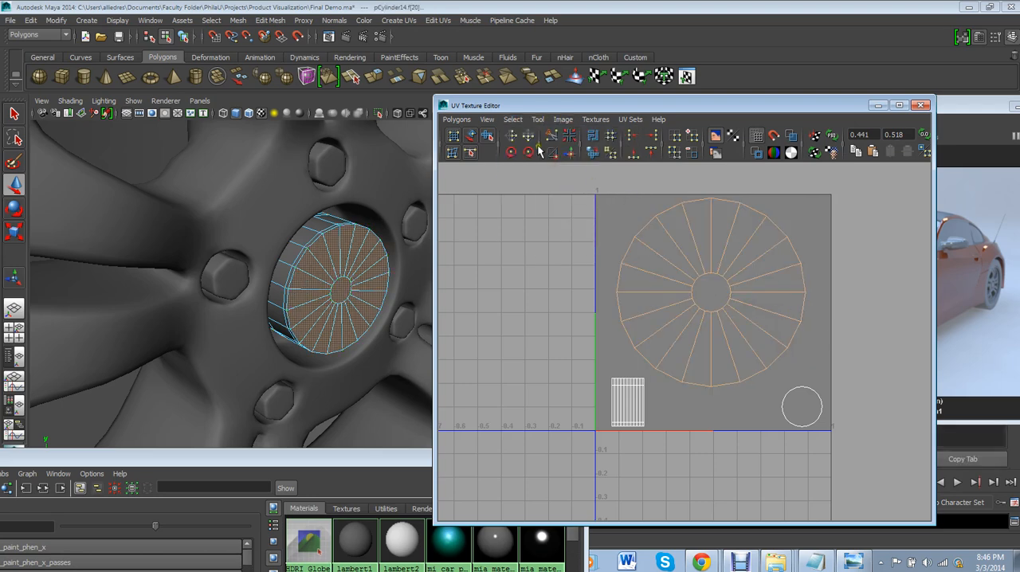
pyautogui.click(512, 120)
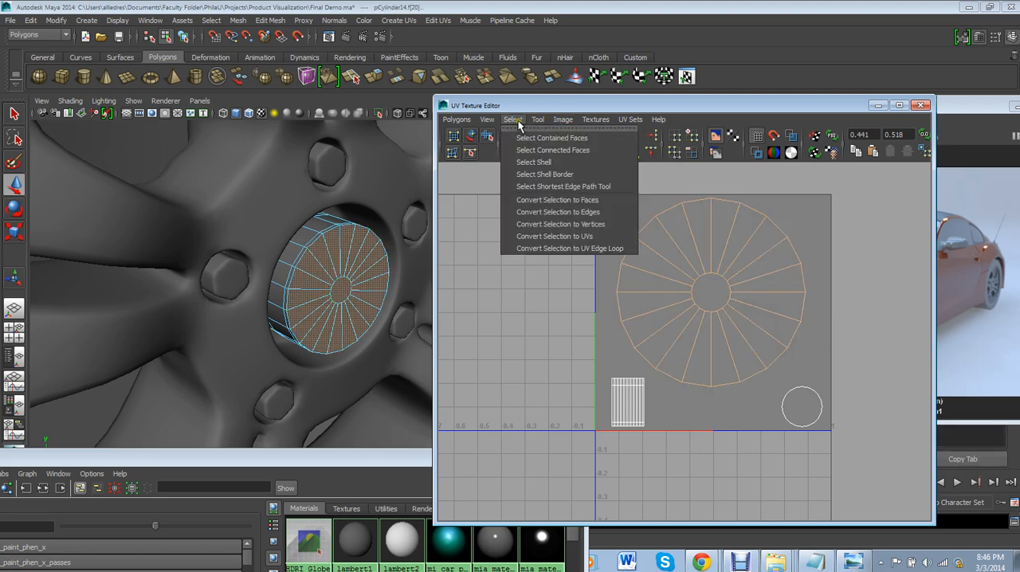
pyautogui.click(575, 236)
pyautogui.moveTo(716, 295); pyautogui.dragTo(725, 306)
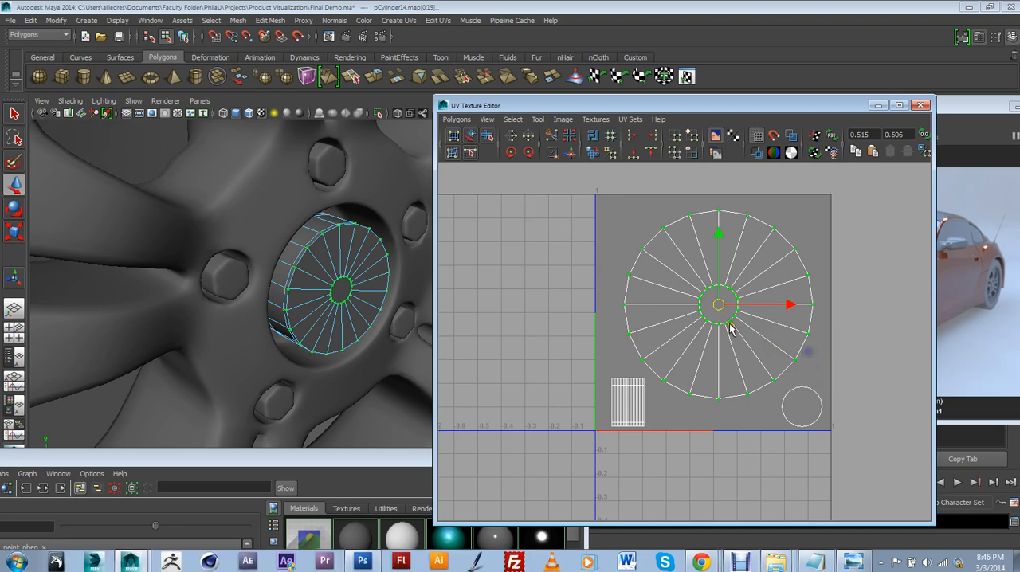
pyautogui.click(630, 227)
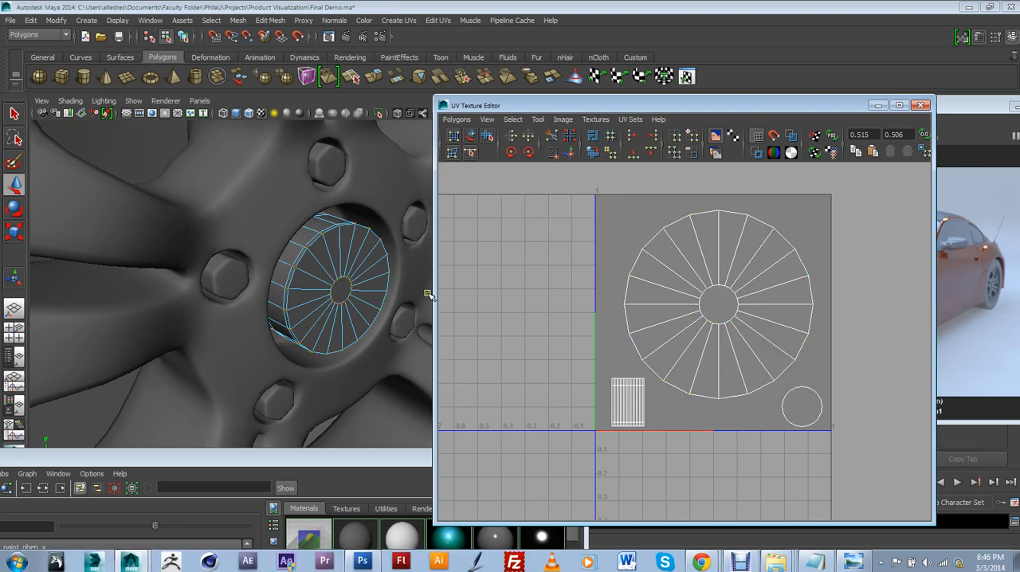
pyautogui.click(340, 294)
pyautogui.click(745, 315)
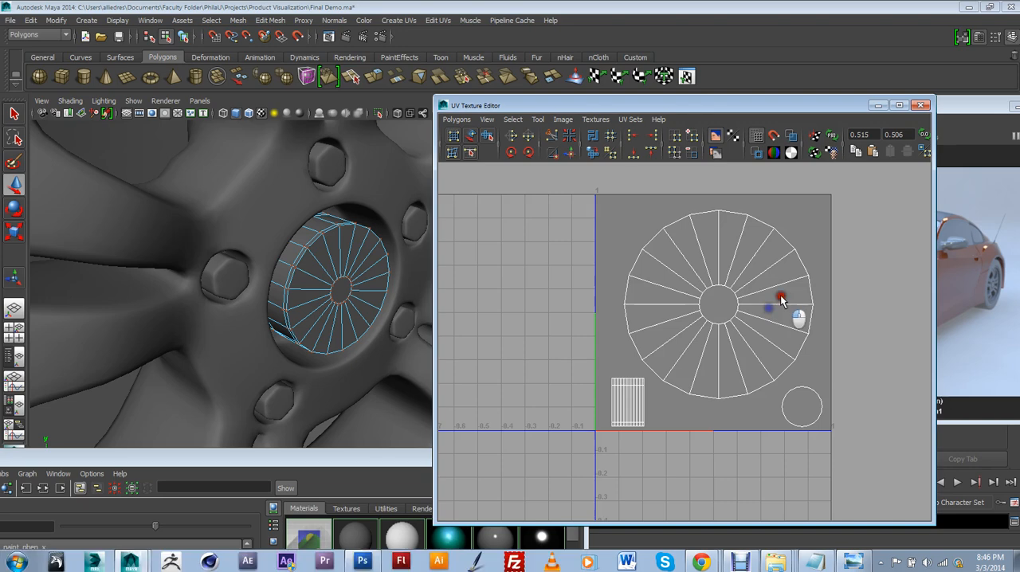
# Start a UV snapshot of the cap's layout and browse for its save location in the Documents folder
pyautogui.click(451, 119)
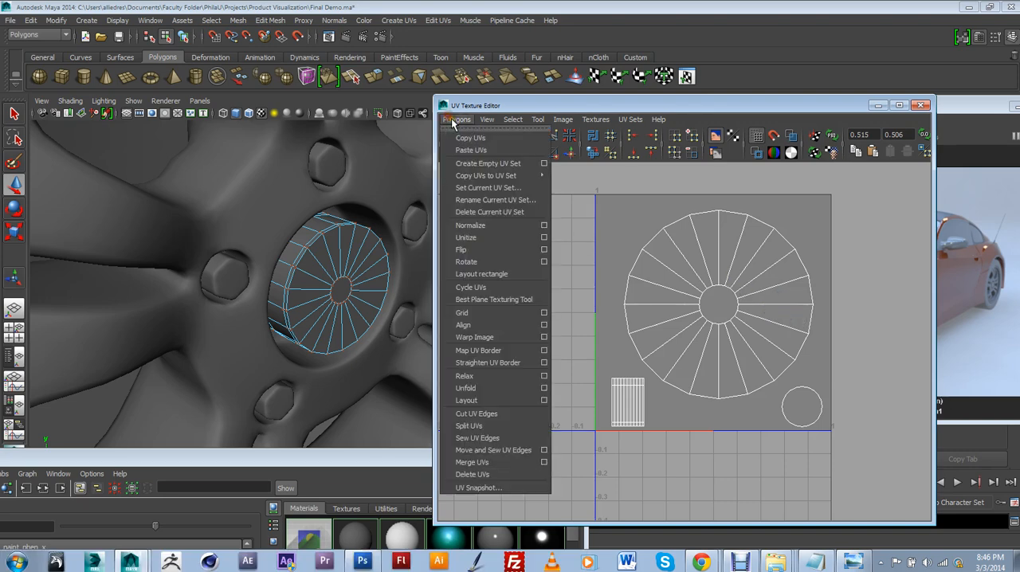
pyautogui.click(481, 488)
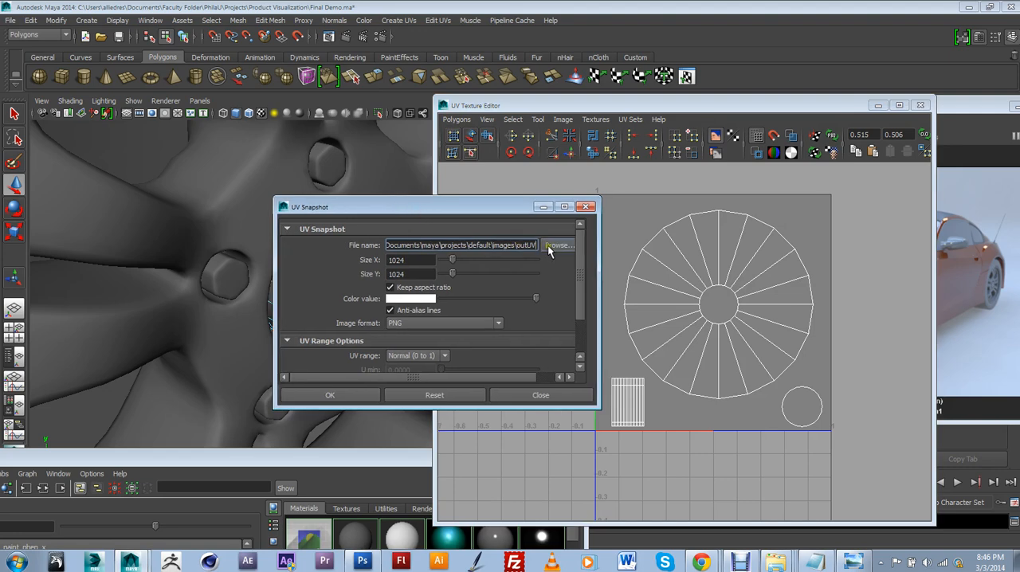
pyautogui.click(550, 247)
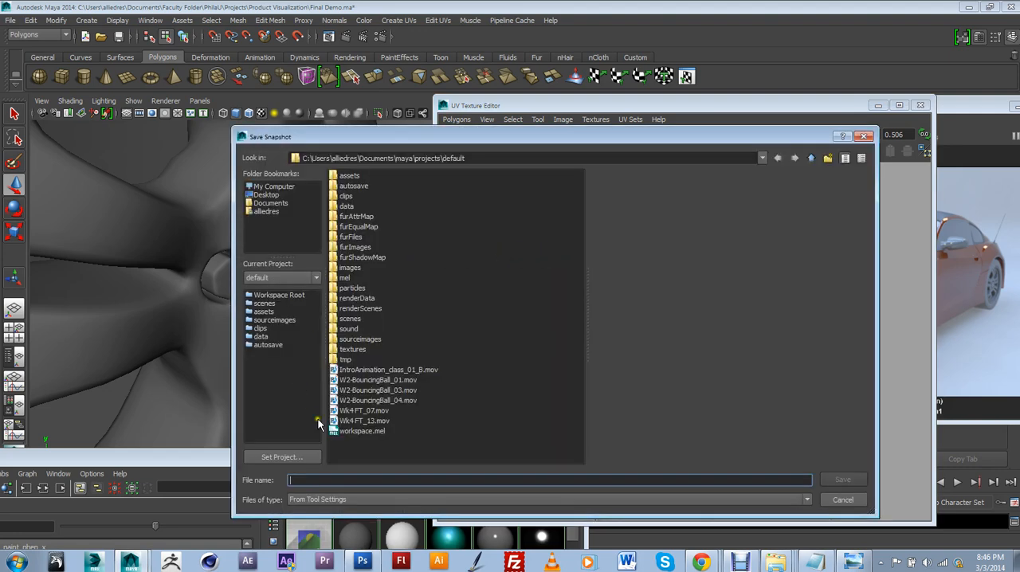
pyautogui.click(269, 196)
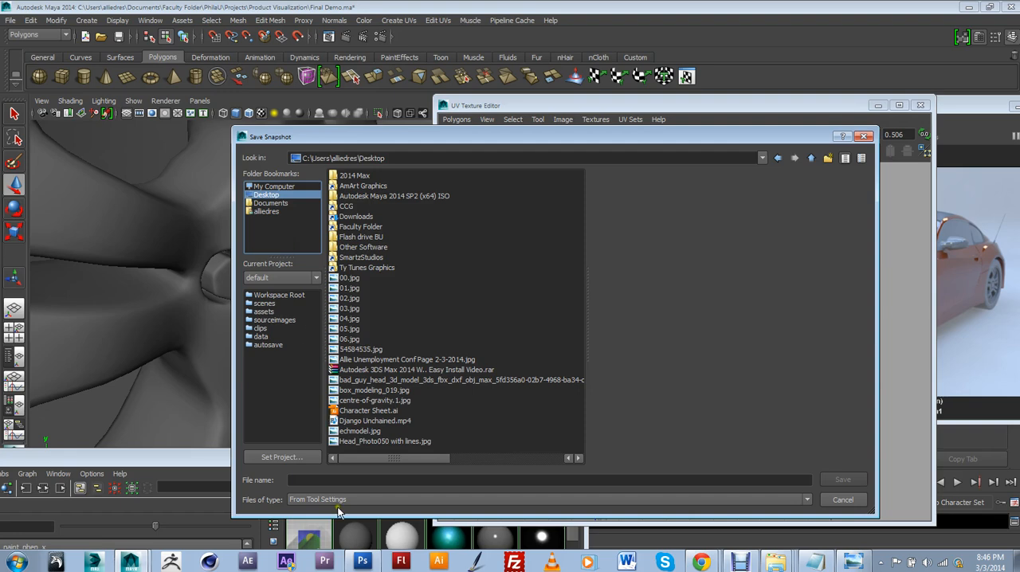
pyautogui.click(274, 187)
pyautogui.click(268, 195)
pyautogui.click(268, 204)
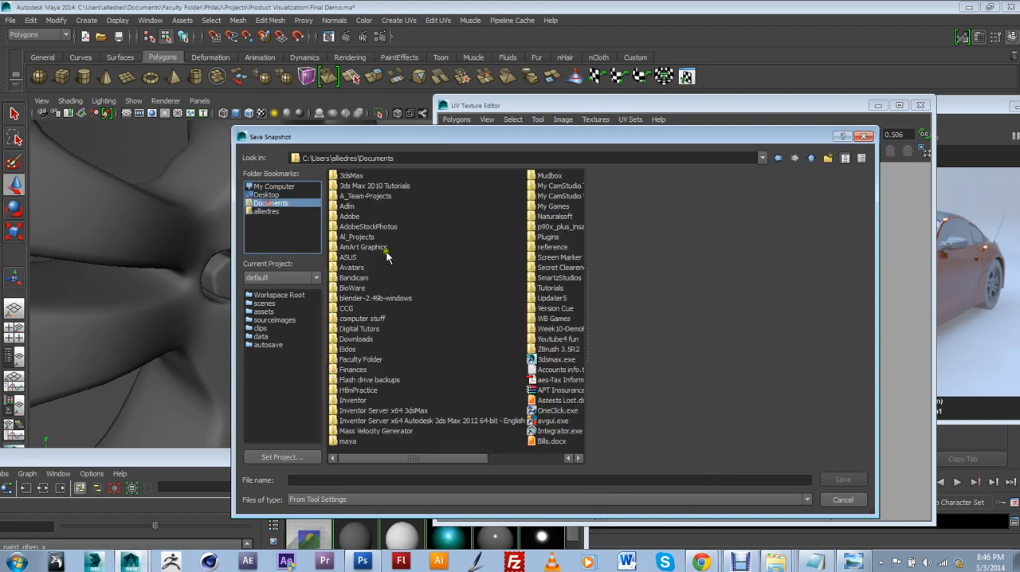
# Set the snapshot's save location to Faculty Folder\PhilaU\Projects\Product Visualization\Textures
pyautogui.doubleClick(365, 369)
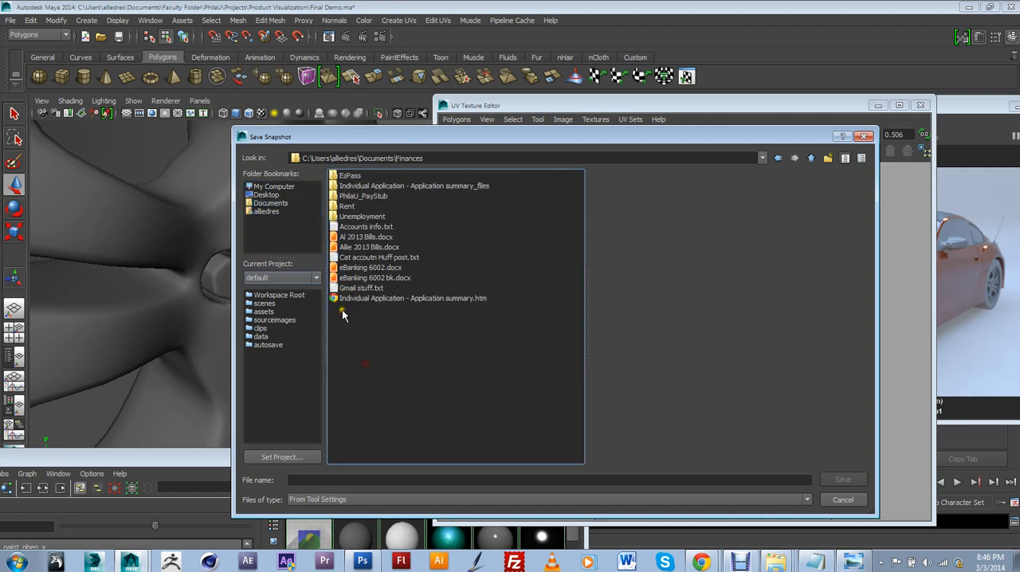
pyautogui.click(811, 158)
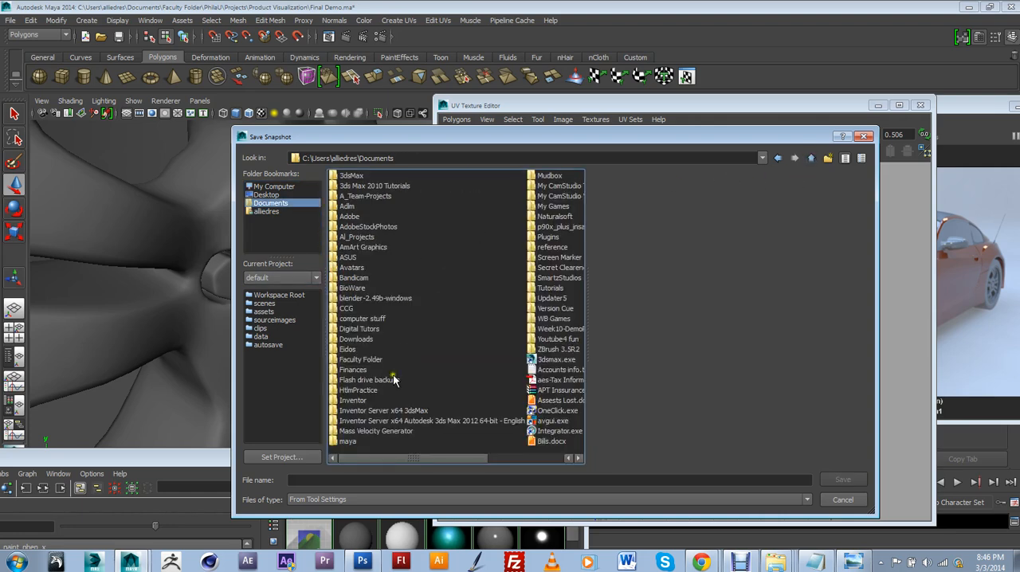
pyautogui.doubleClick(356, 359)
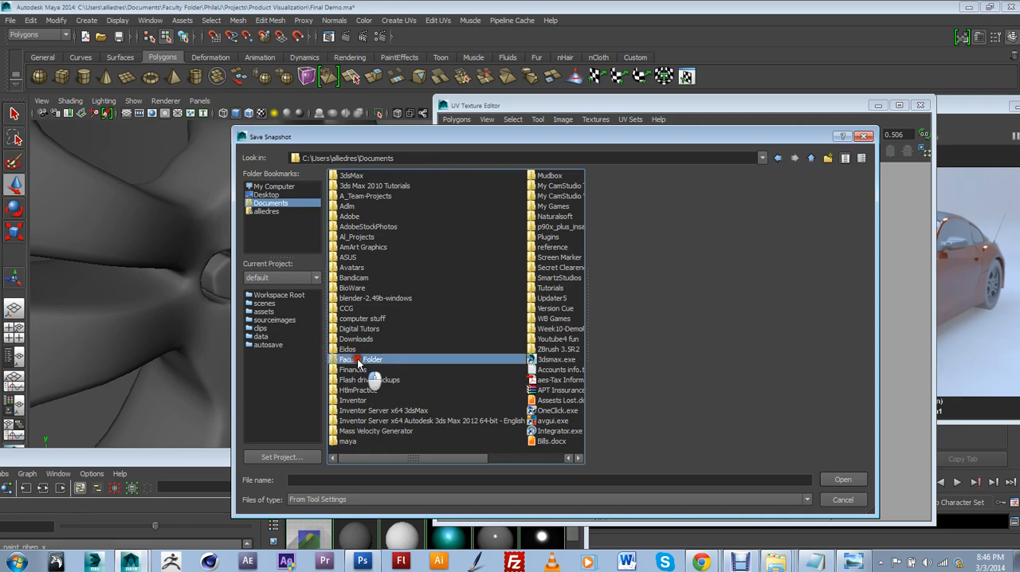
pyautogui.doubleClick(354, 187)
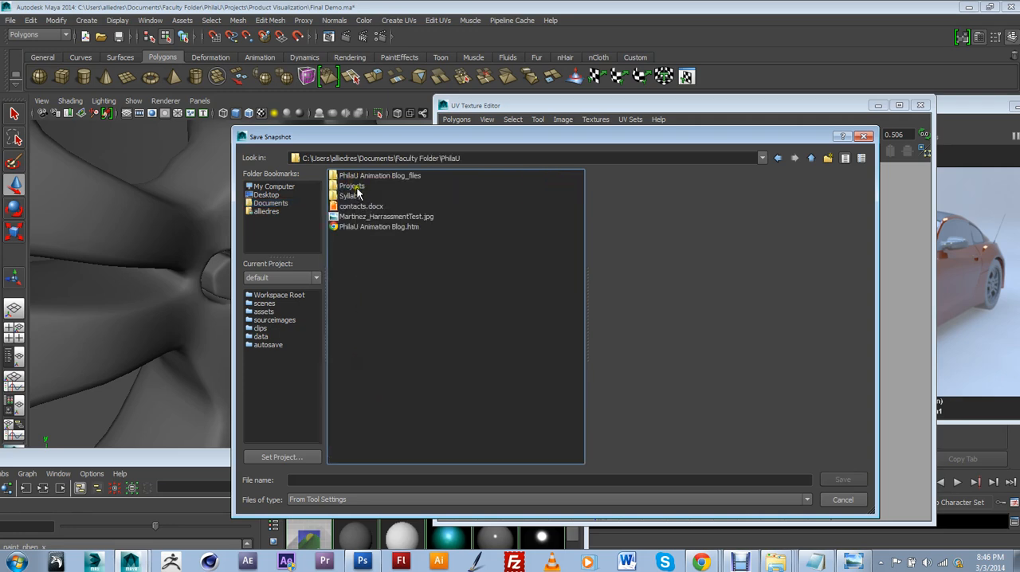
pyautogui.doubleClick(353, 187)
pyautogui.doubleClick(366, 187)
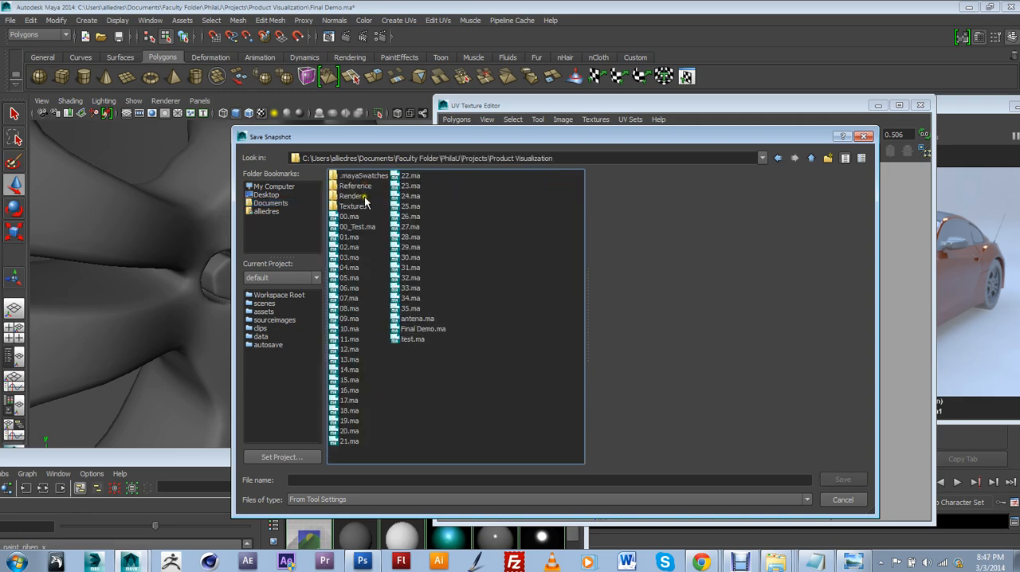
pyautogui.doubleClick(355, 205)
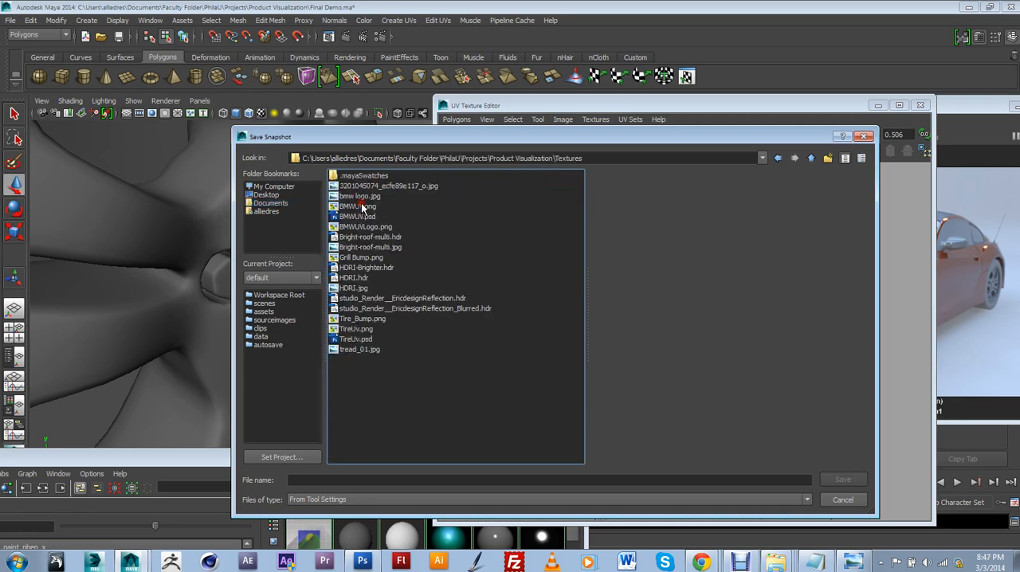
# Name the snapshot file UVLogo and export it as a 1024 × 1024 PNG with the Normal (0 to 1) UV range
pyautogui.click(328, 479)
pyautogui.write('U')
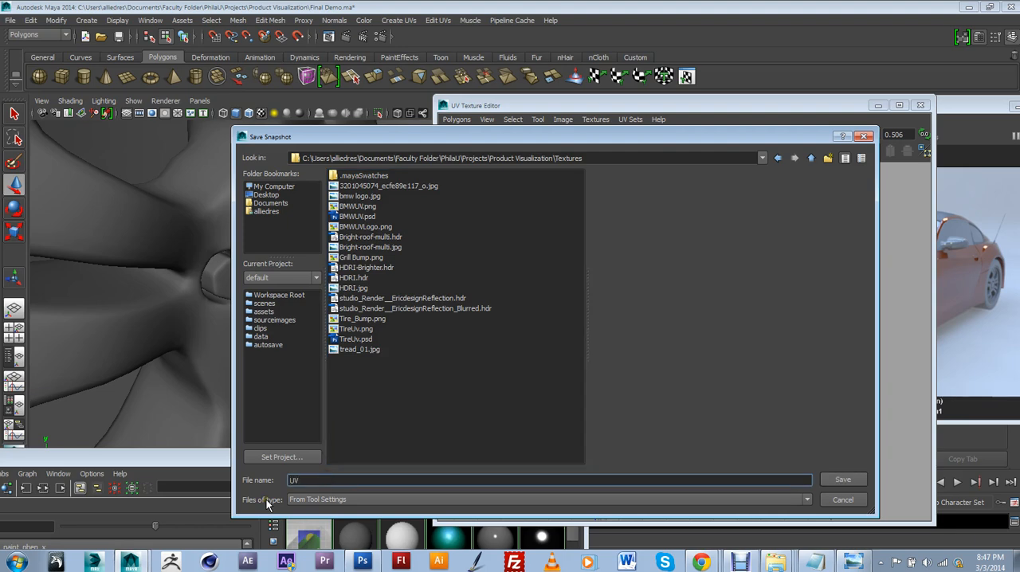
pyautogui.write('VLogo')
pyautogui.click(841, 480)
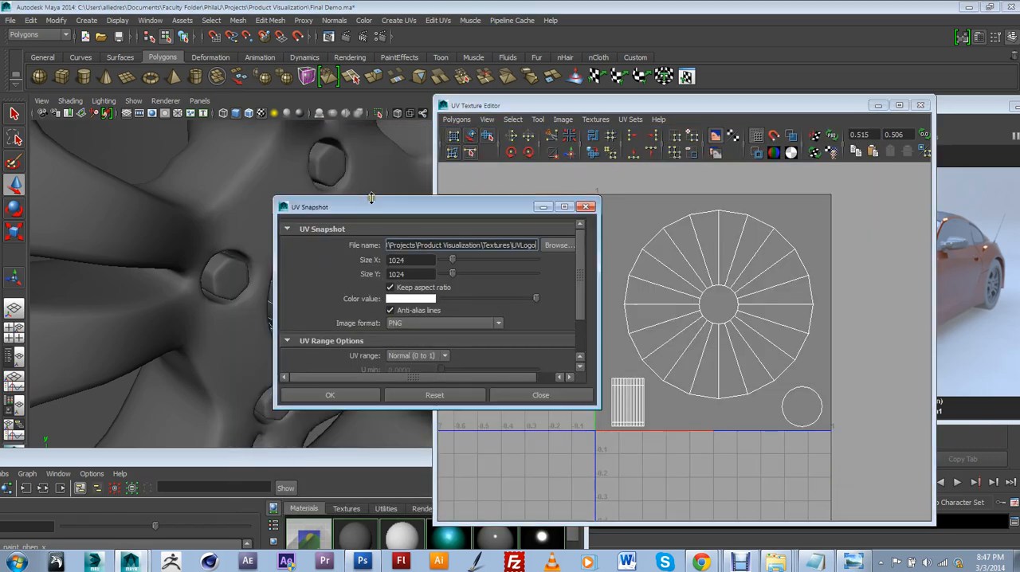
pyautogui.moveTo(417, 201); pyautogui.dragTo(464, 196)
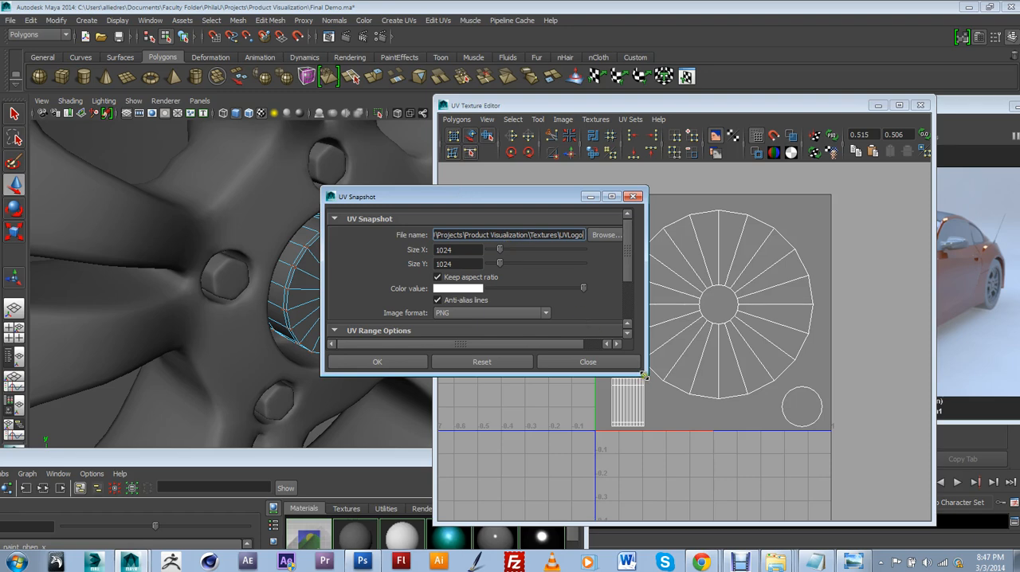
pyautogui.moveTo(644, 380); pyautogui.dragTo(700, 444)
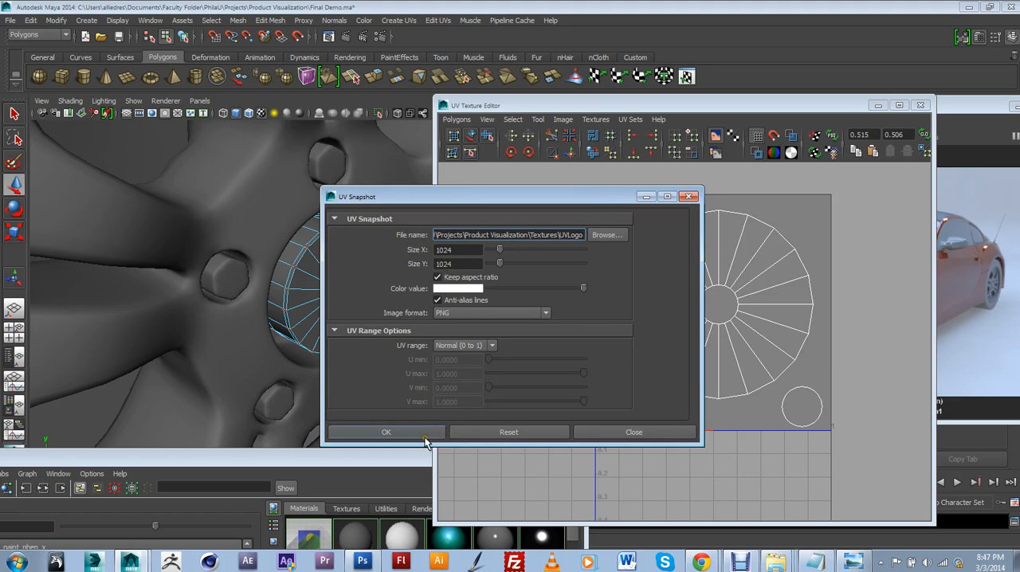
pyautogui.click(427, 433)
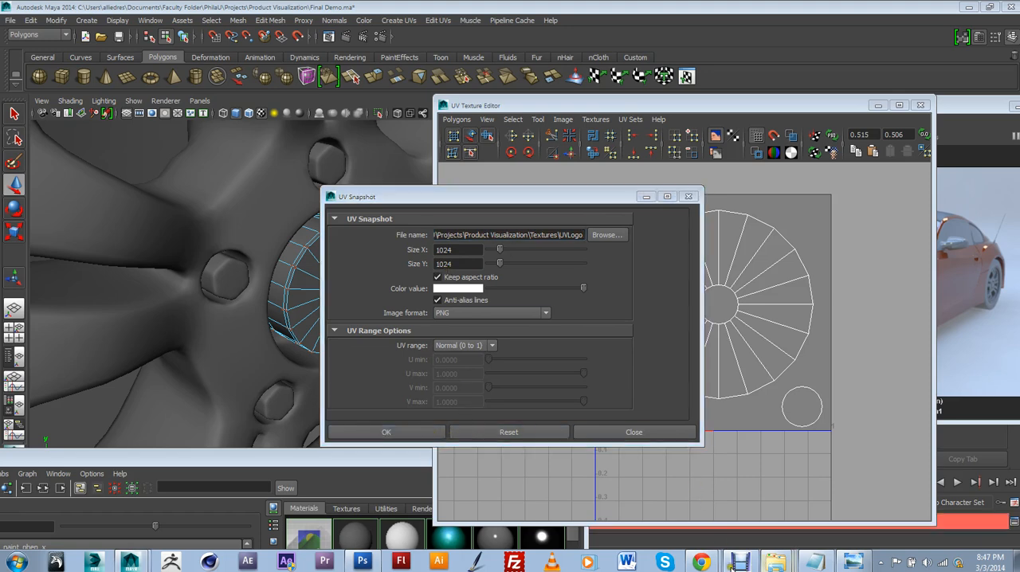
# Switch to Photoshop and close the N010_300.hdr and wire mesh images without saving, leaving BMWUV.psd open
pyautogui.click(363, 562)
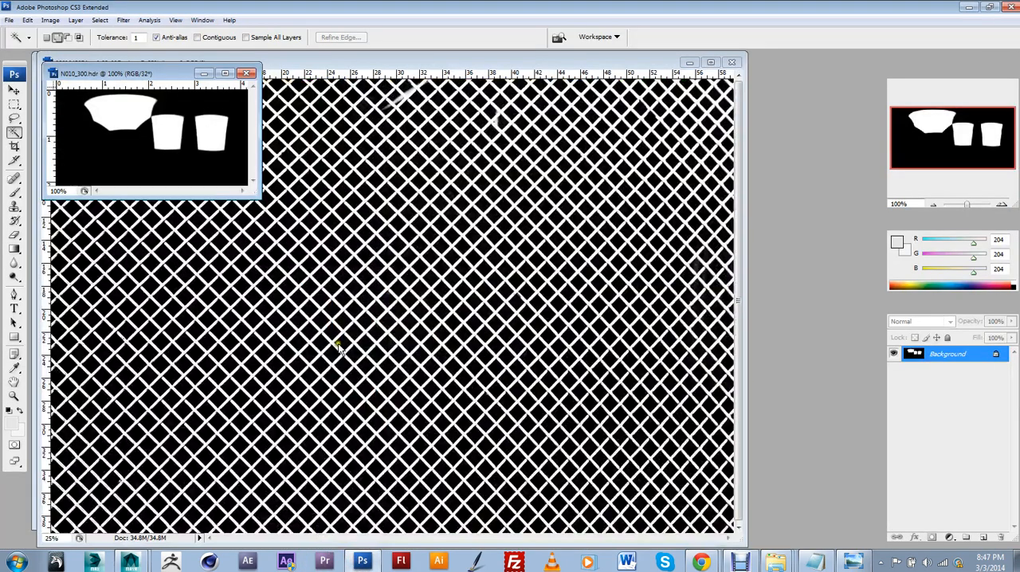
pyautogui.click(732, 62)
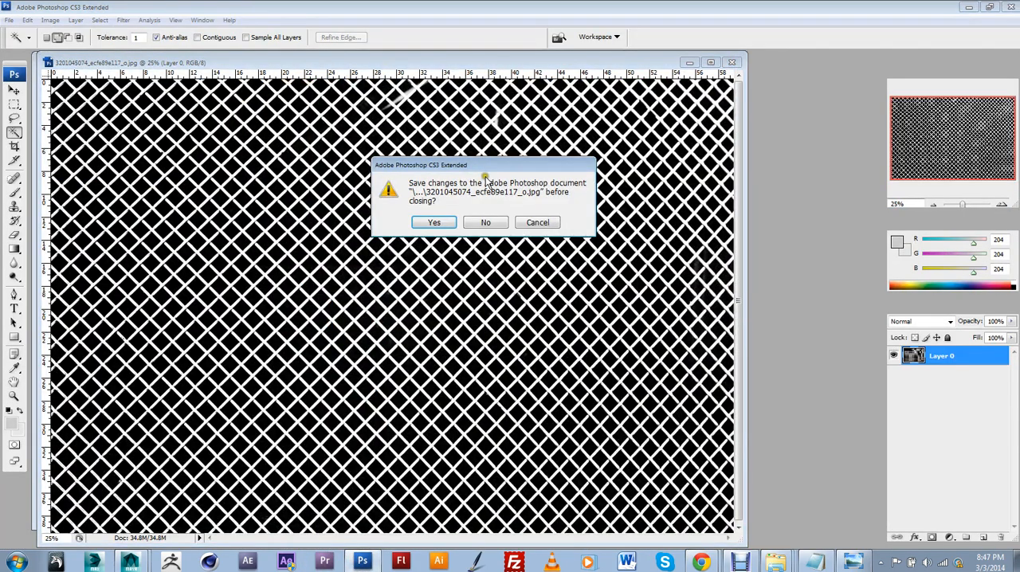
pyautogui.click(486, 223)
pyautogui.click(243, 84)
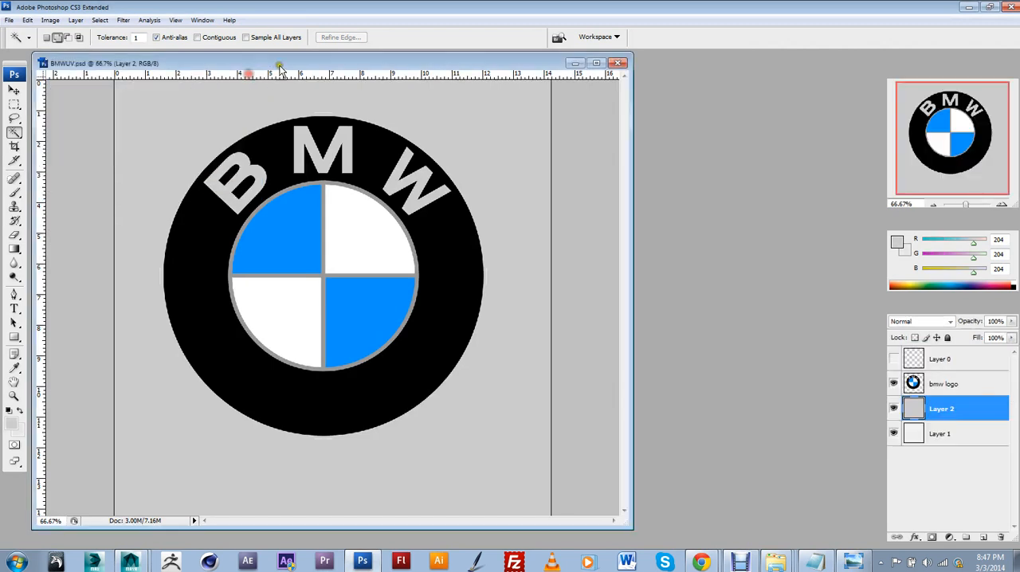
# Move the BMWUV.psd document window aside and minimize it
pyautogui.moveTo(523, 67); pyautogui.dragTo(603, 68)
pyautogui.click(636, 65)
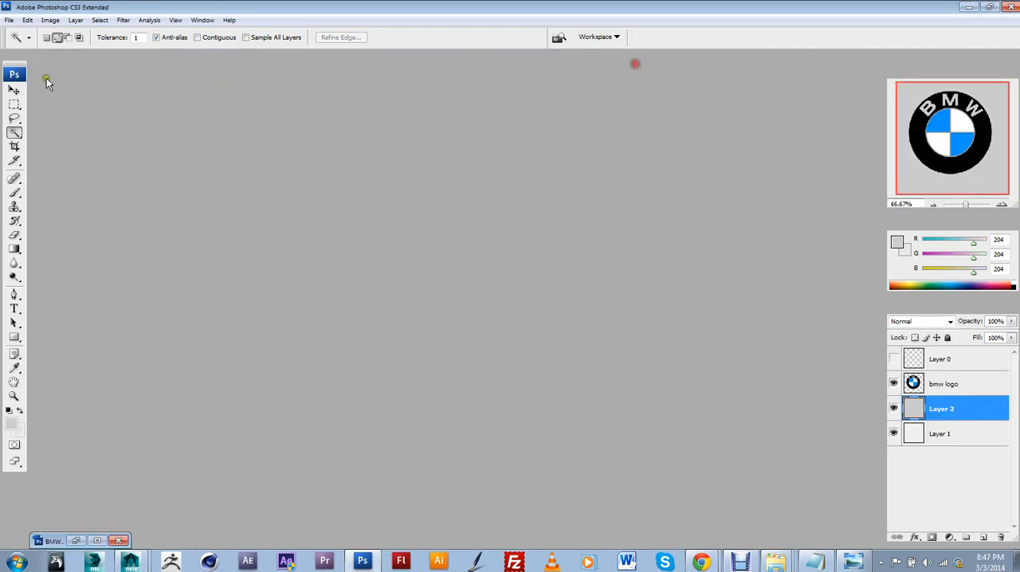
pyautogui.click(8, 9)
pyautogui.click(26, 3)
pyautogui.click(11, 20)
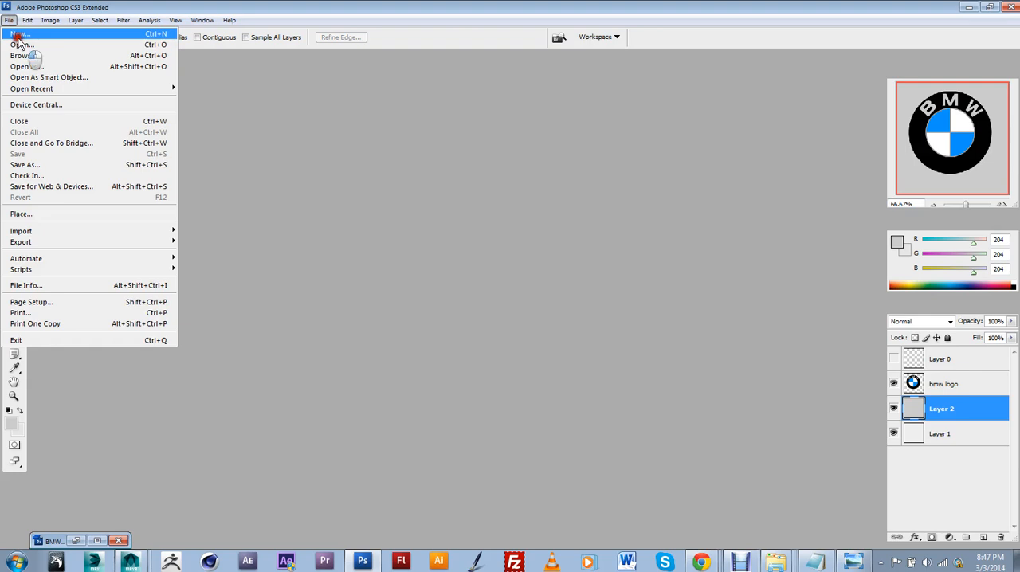
pyautogui.click(24, 33)
pyautogui.click(686, 144)
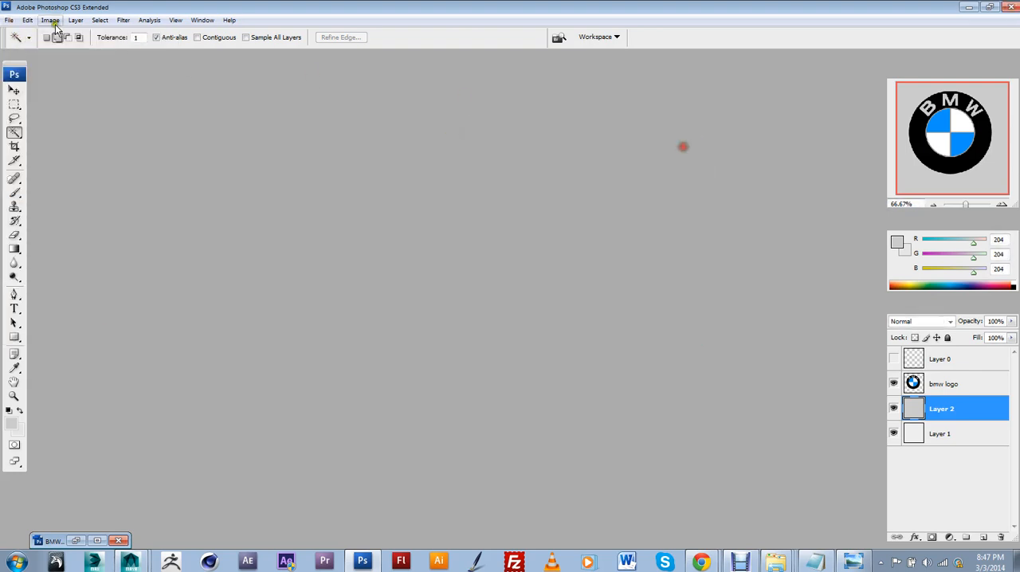
# Browse the Textures folder for the exported UVLogo snapshot and check the available file formats
pyautogui.click(8, 20)
pyautogui.click(17, 45)
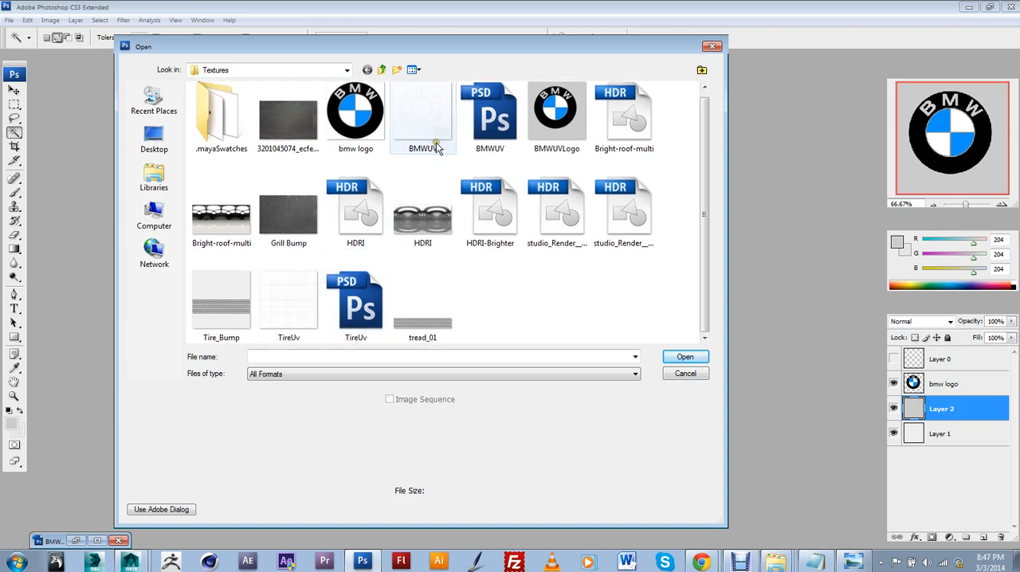
pyautogui.click(330, 374)
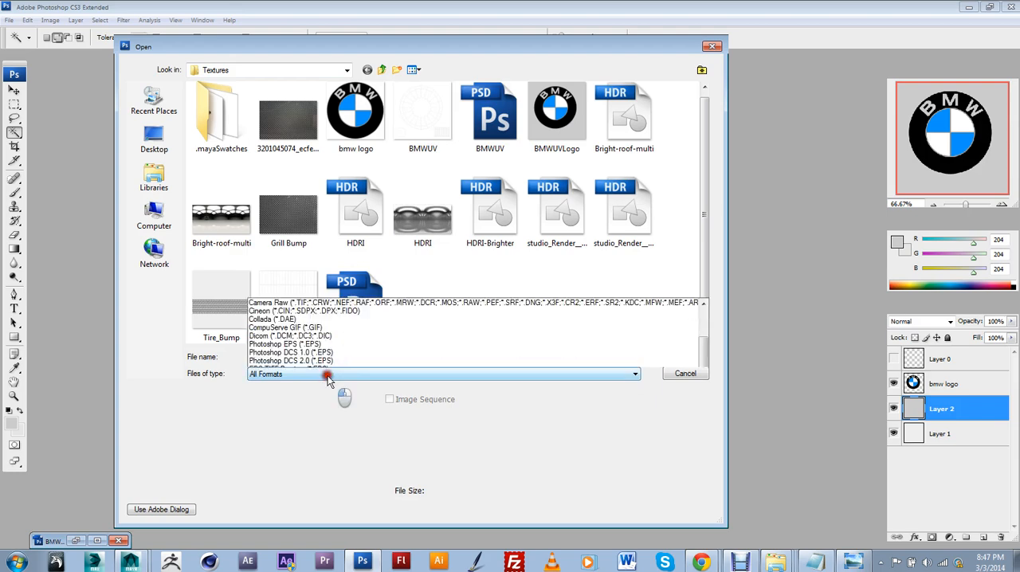
pyautogui.click(766, 403)
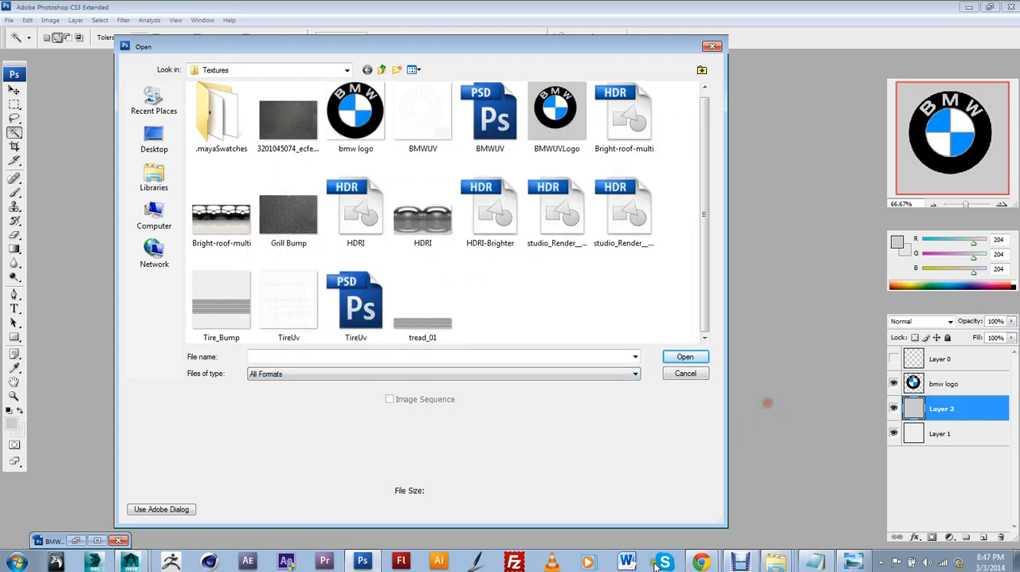
# Switch to Maya and export the UVLogo snapshot again with the same 1024 × 1024 PNG settings
pyautogui.click(132, 561)
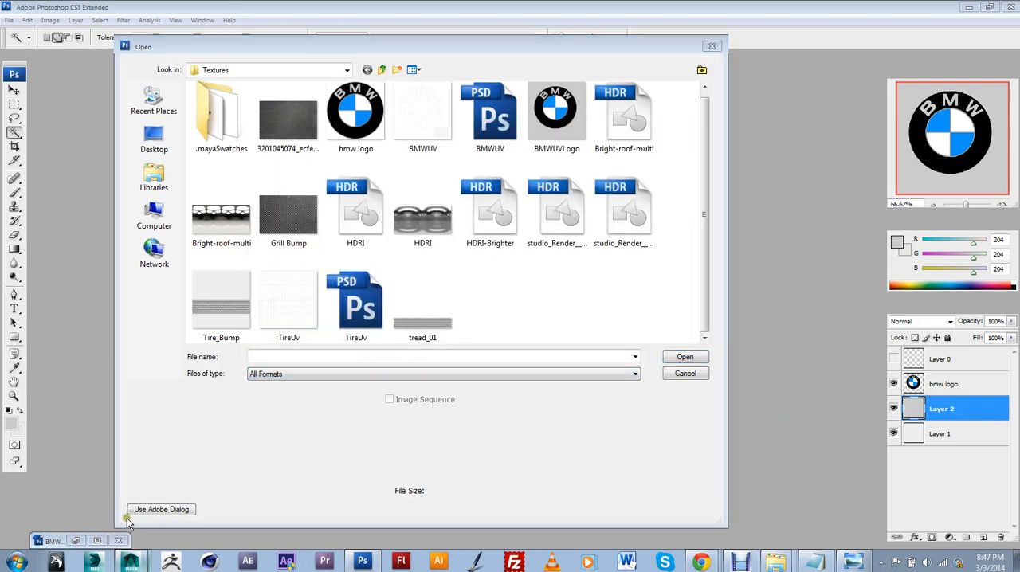
pyautogui.click(124, 540)
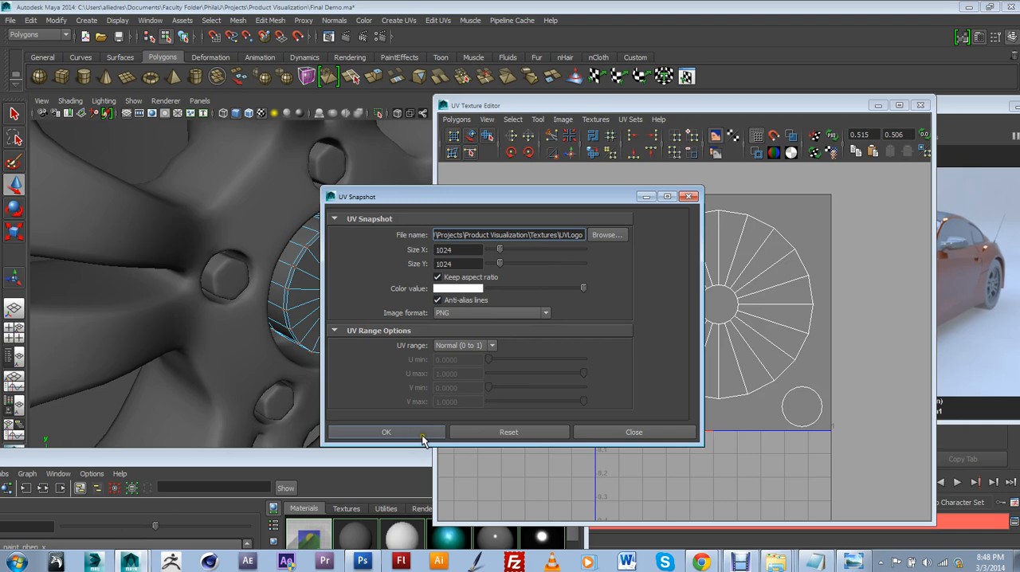
pyautogui.click(423, 439)
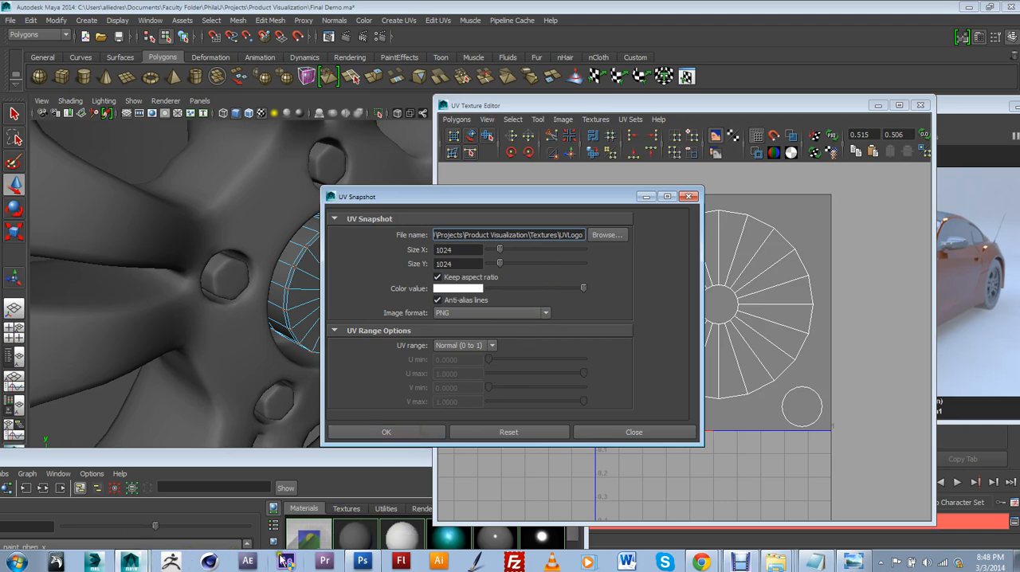
# Switch to Photoshop, show only PNG files in the Textures folder, and go up to the Product Visualization folder
pyautogui.click(363, 561)
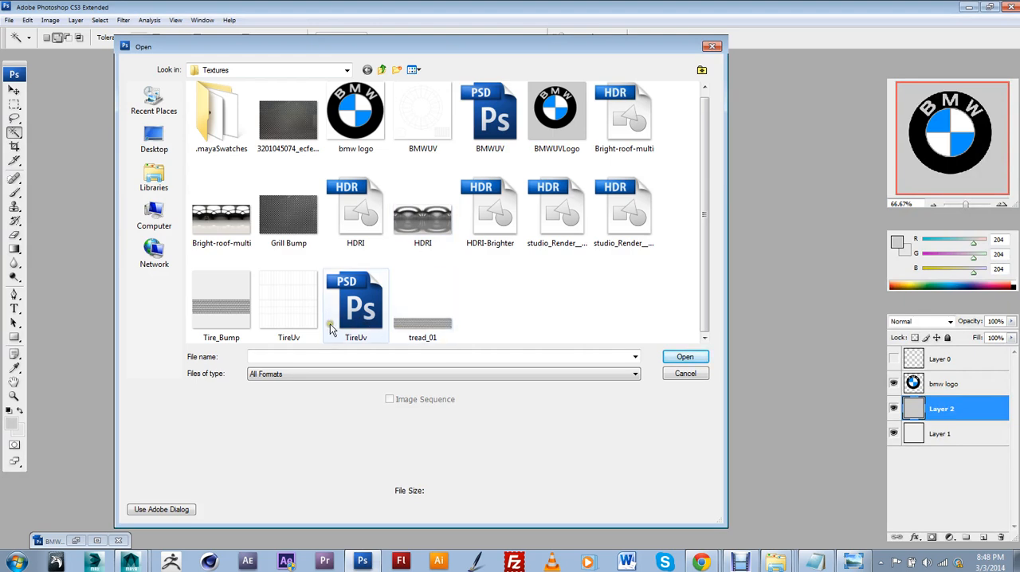
pyautogui.click(328, 374)
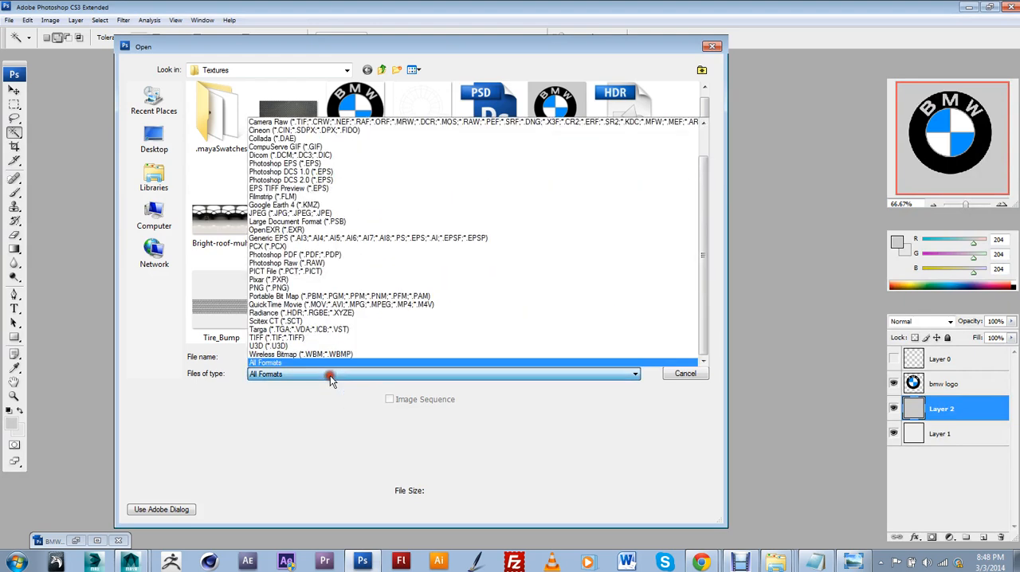
pyautogui.click(318, 288)
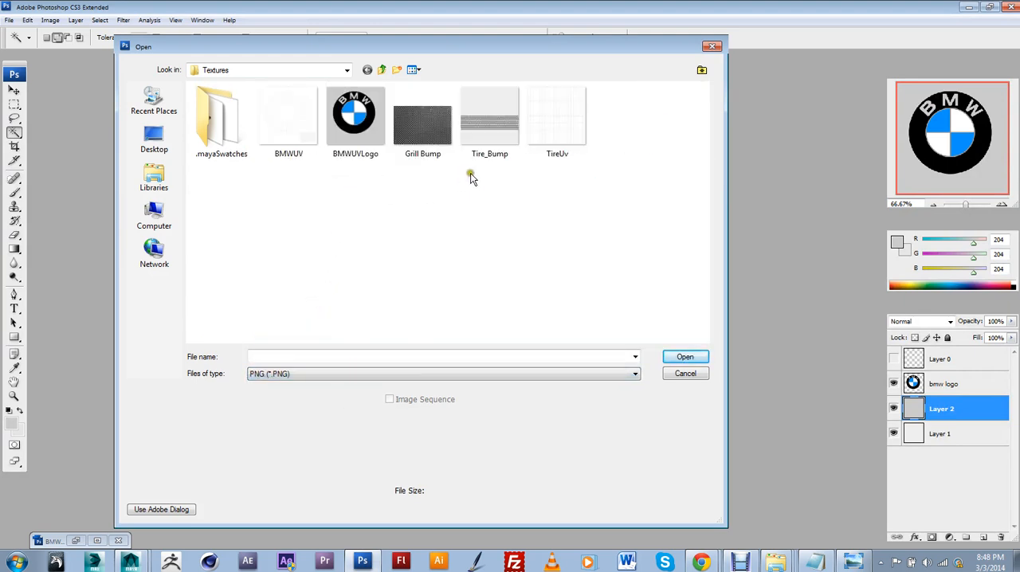
pyautogui.click(381, 71)
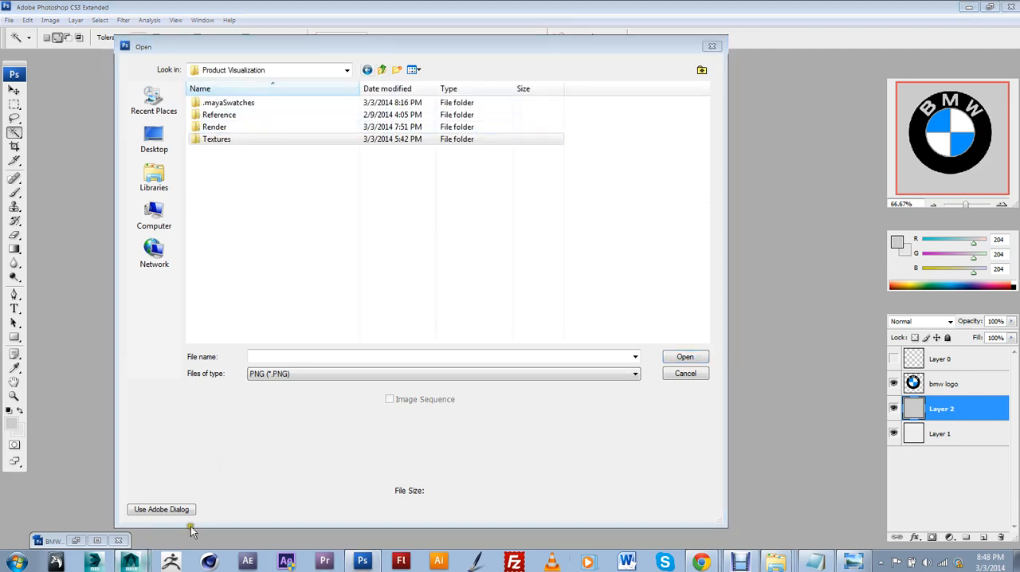
# Switch to Maya and browse the snapshot's save location to Faculty Folder\PhilaU\Projects\Product Visualization\Textures again
pyautogui.click(131, 563)
pyautogui.click(613, 236)
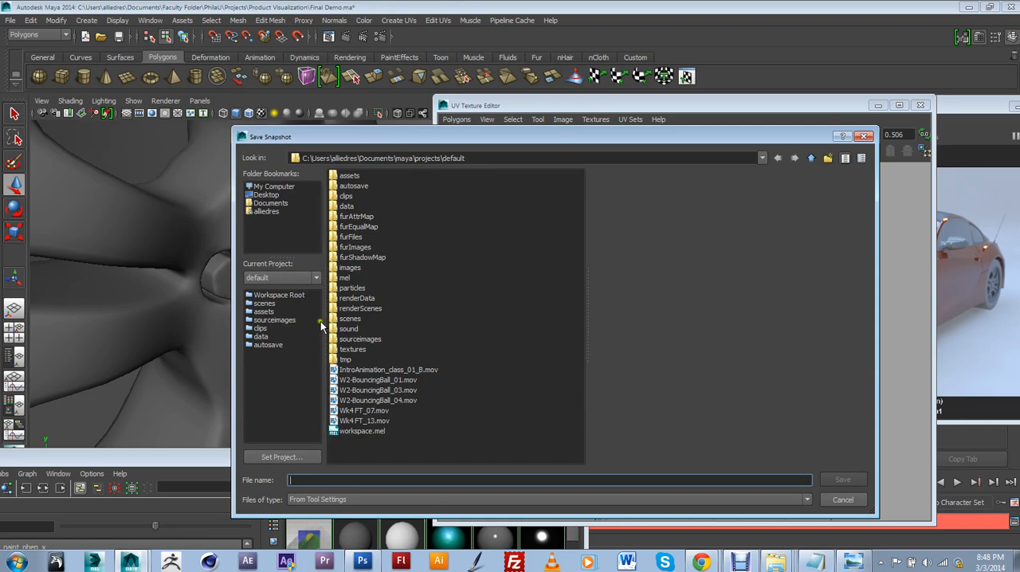
pyautogui.click(271, 203)
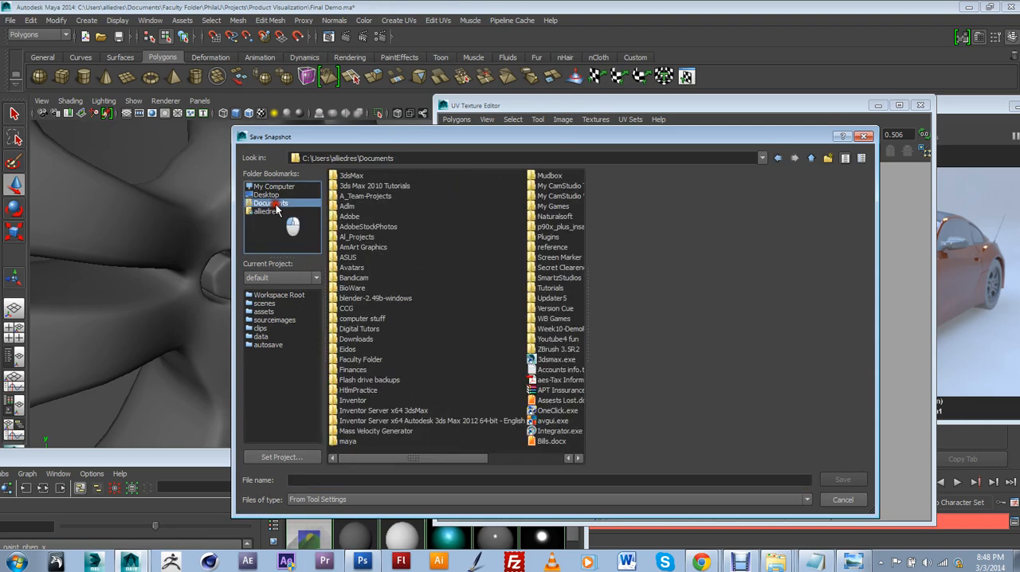
pyautogui.doubleClick(369, 359)
pyautogui.doubleClick(354, 185)
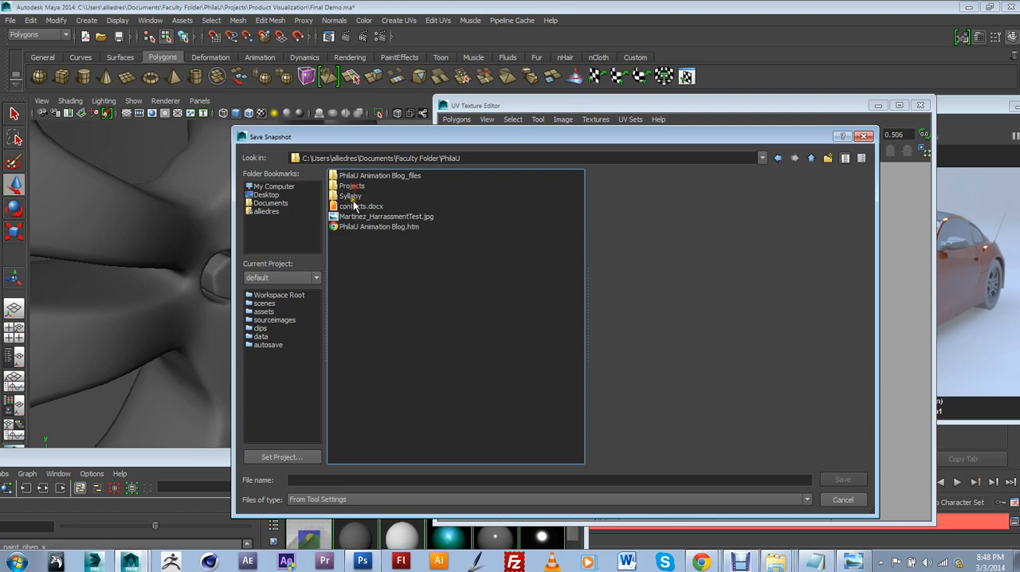
pyautogui.doubleClick(359, 187)
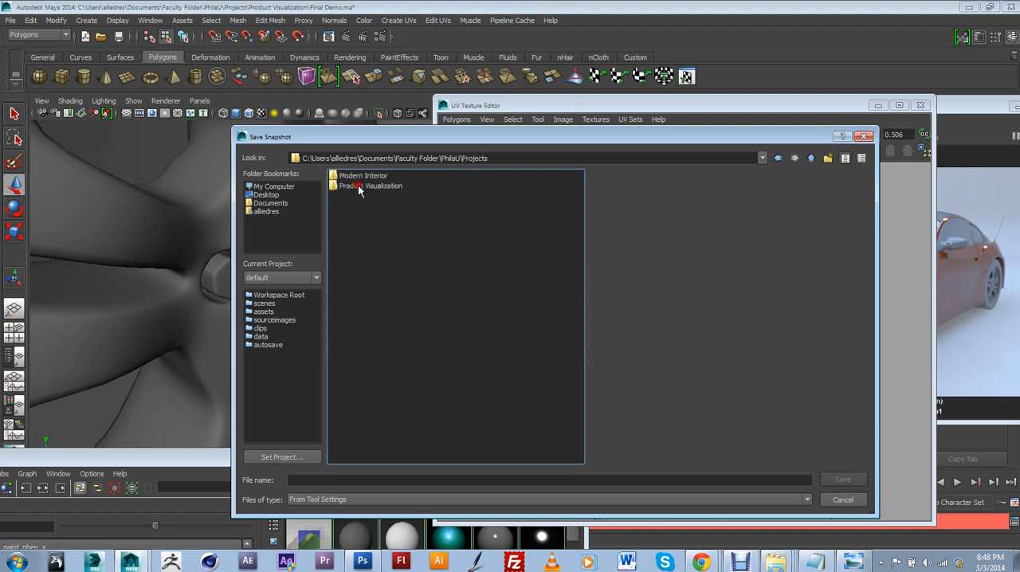
pyautogui.doubleClick(362, 185)
pyautogui.doubleClick(351, 206)
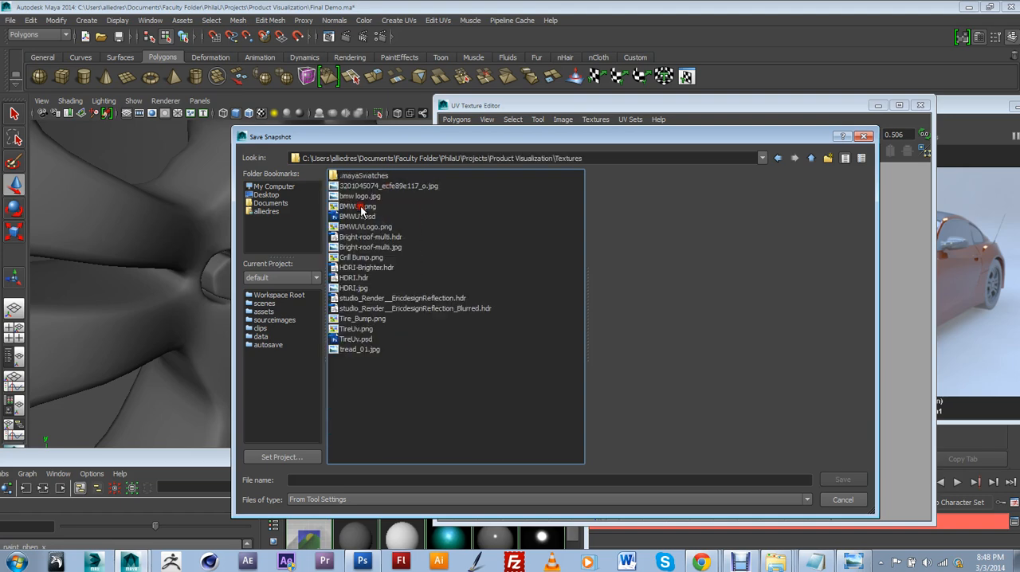
# Name the snapshot UVLogo in the Textures folder and re-export it as a 1024 × 1024 PNG
pyautogui.click(380, 479)
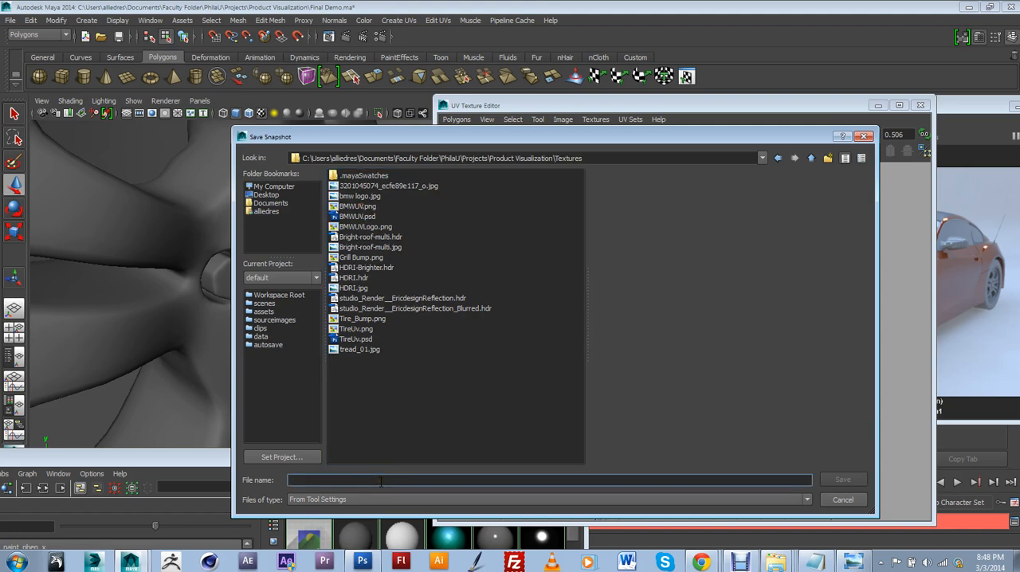
pyautogui.write('UVLogo')
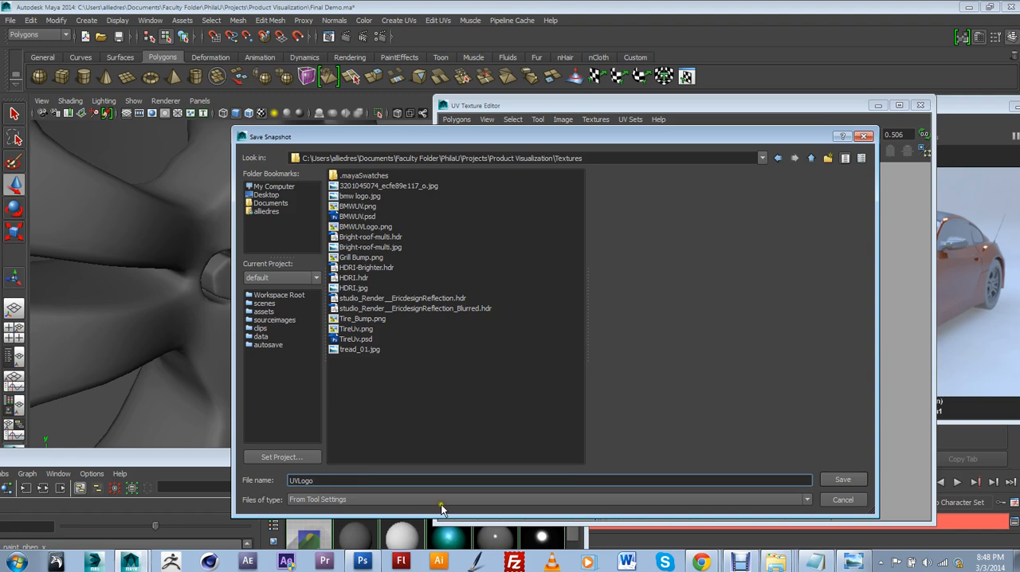
pyautogui.click(843, 479)
pyautogui.click(534, 265)
pyautogui.moveTo(404, 199); pyautogui.dragTo(319, 188)
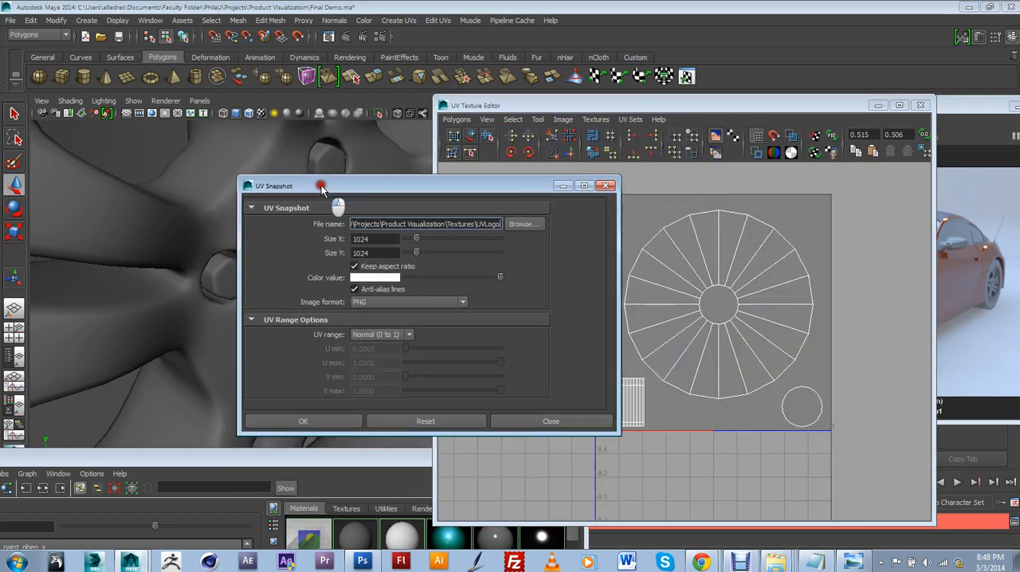
pyautogui.click(323, 422)
# Switch to Photoshop, look through the Textures folder's PNG files for UVLogo, and cancel opening a file
pyautogui.click(362, 563)
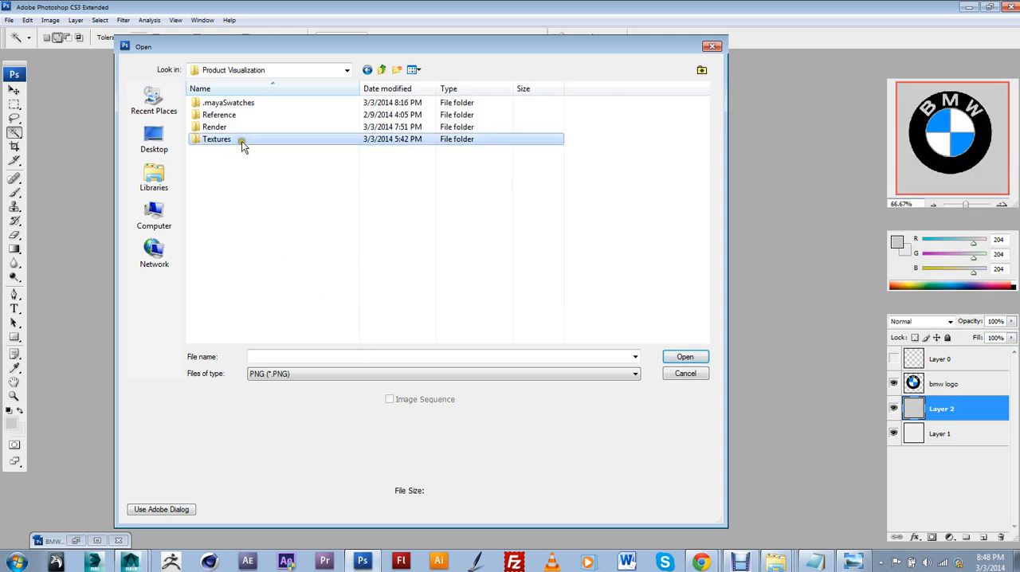
pyautogui.doubleClick(241, 141)
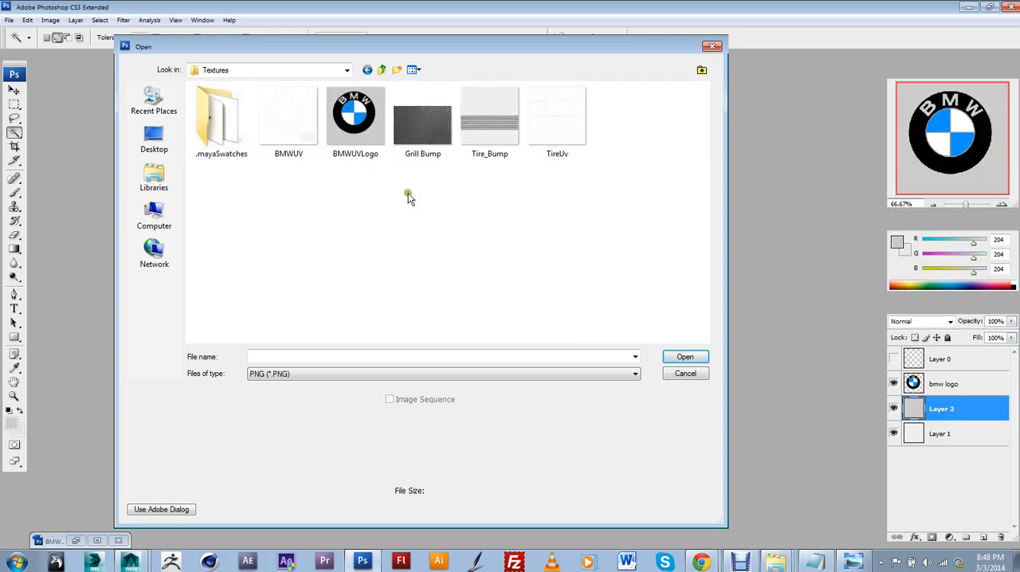
pyautogui.click(407, 192)
pyautogui.click(382, 69)
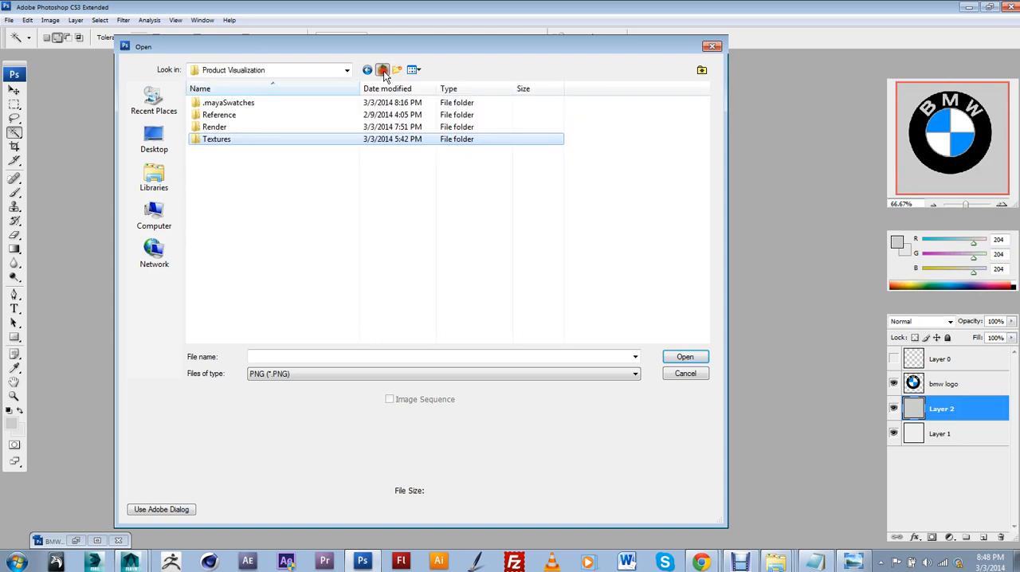
pyautogui.doubleClick(297, 139)
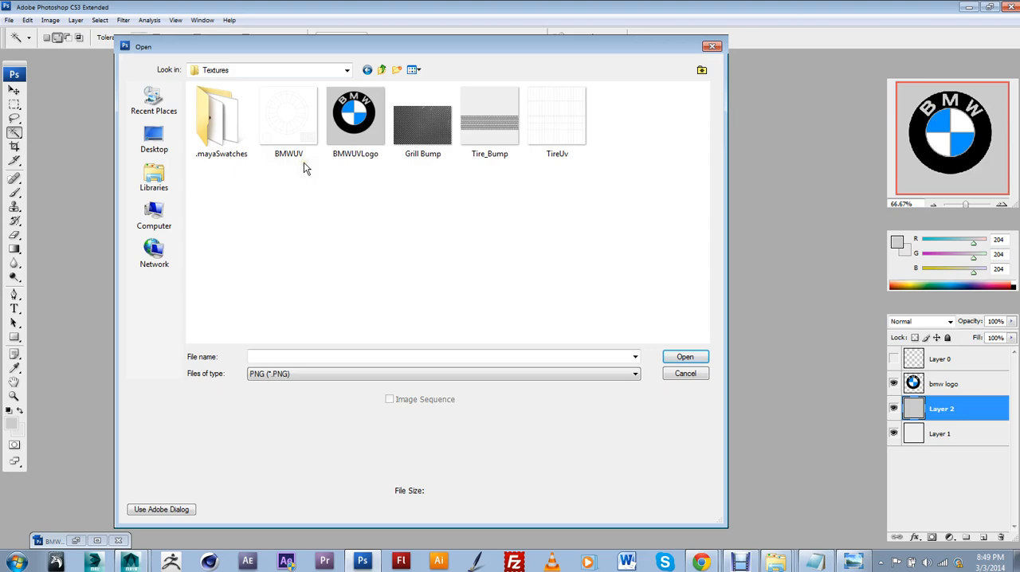
pyautogui.click(682, 375)
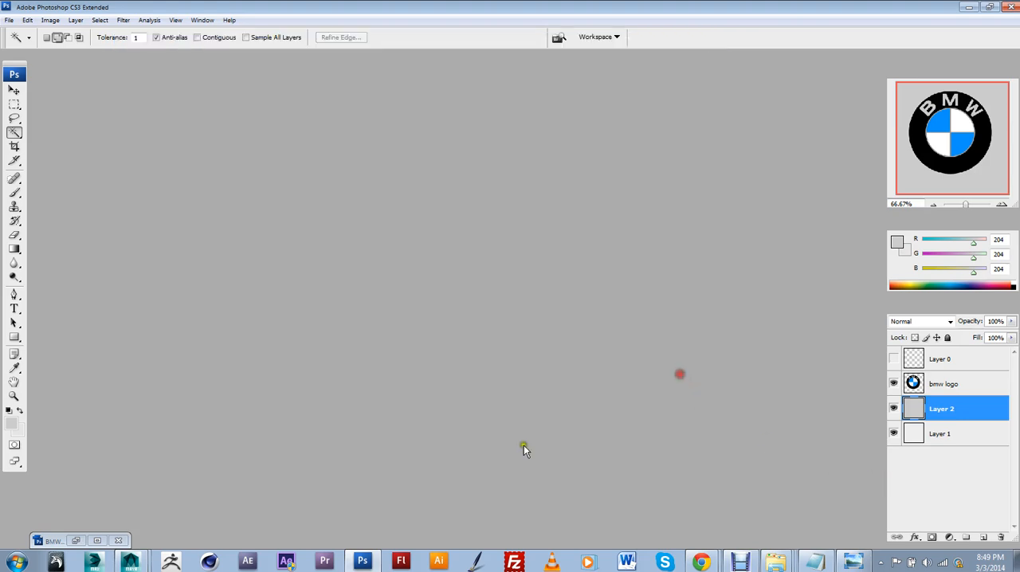
# Switch to Maya and set the UV snapshot to save on the Desktop under the name UVLOGO
pyautogui.click(127, 539)
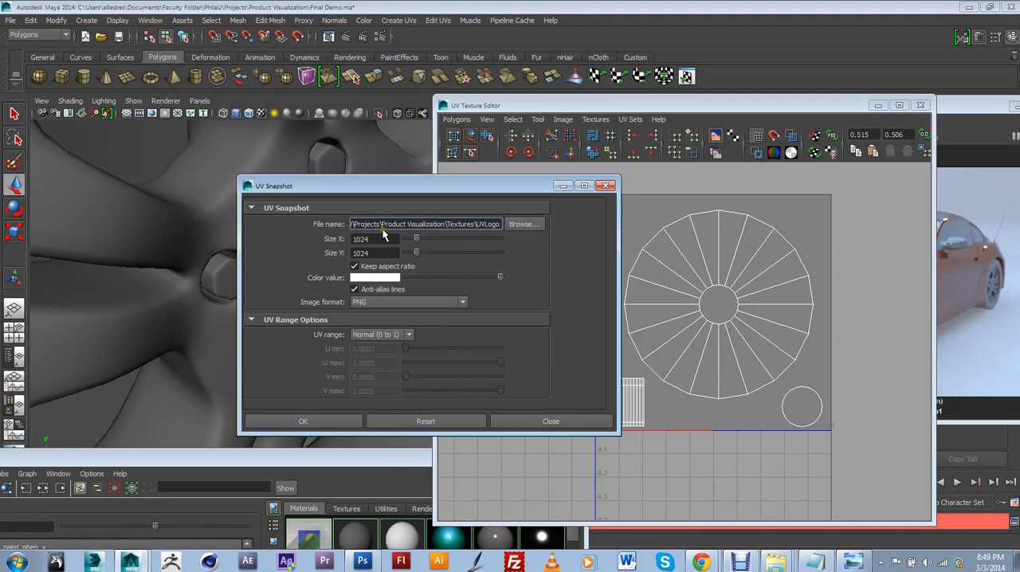
pyautogui.click(524, 225)
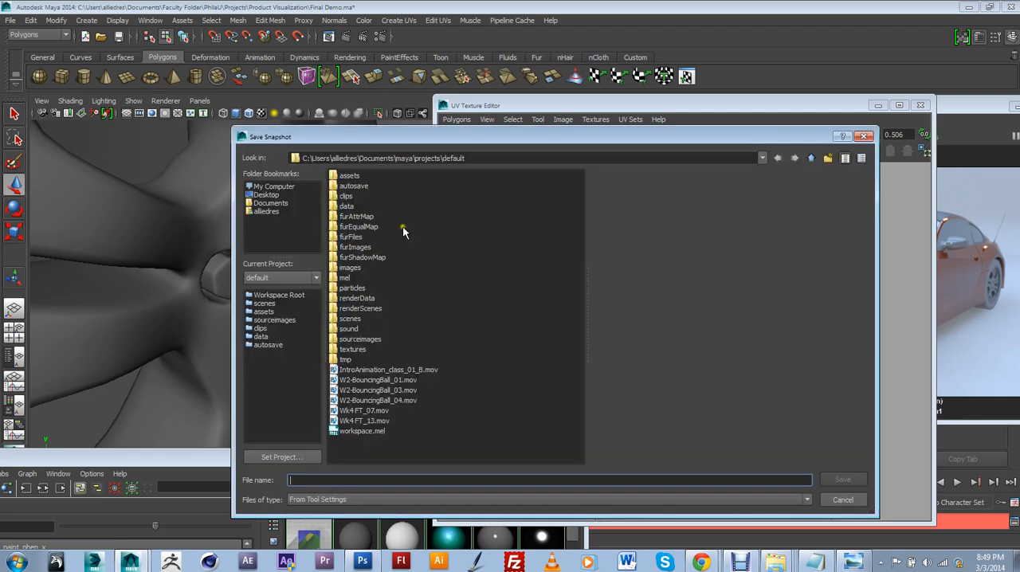
pyautogui.click(842, 500)
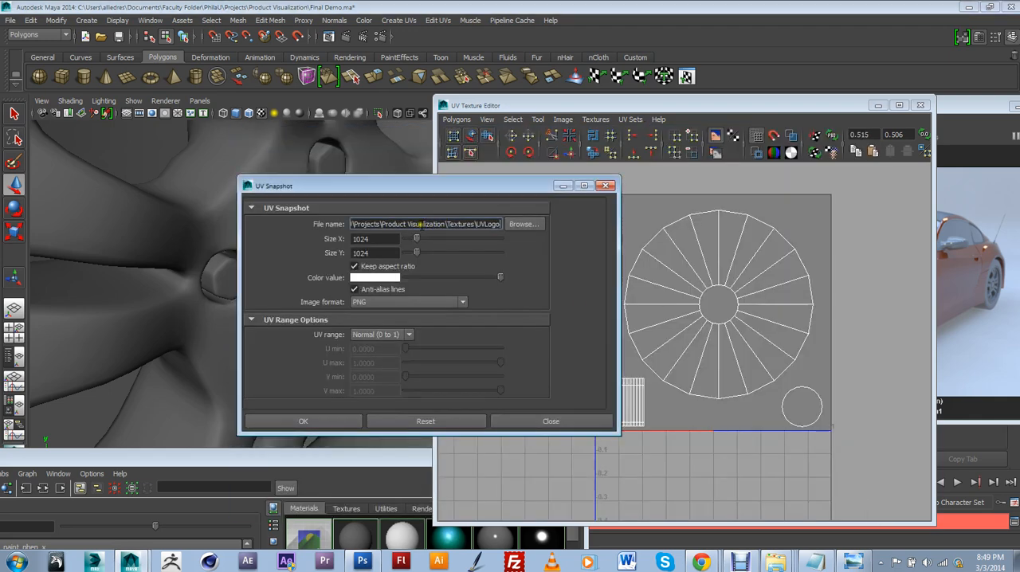
pyautogui.click(514, 227)
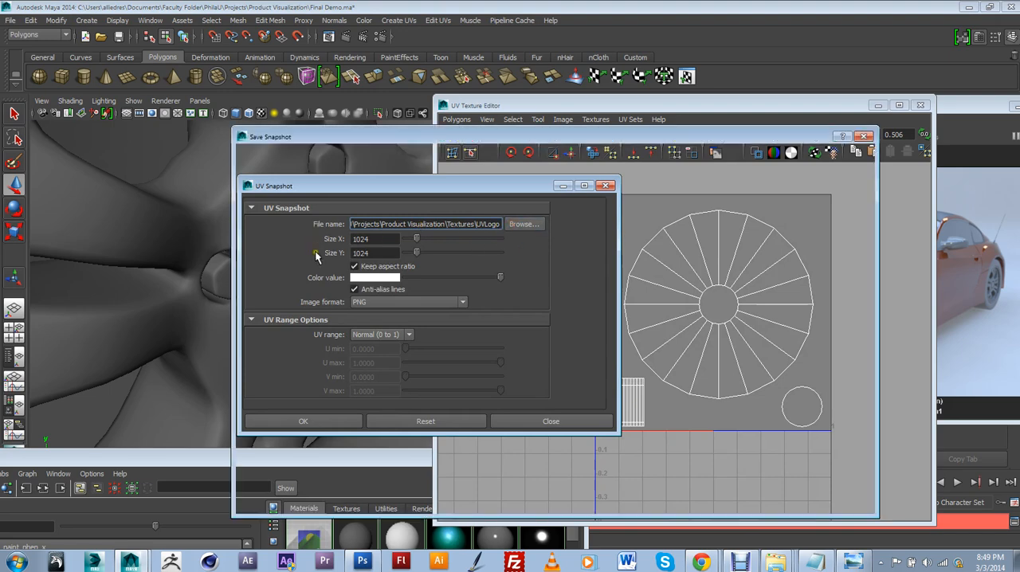
pyautogui.click(267, 195)
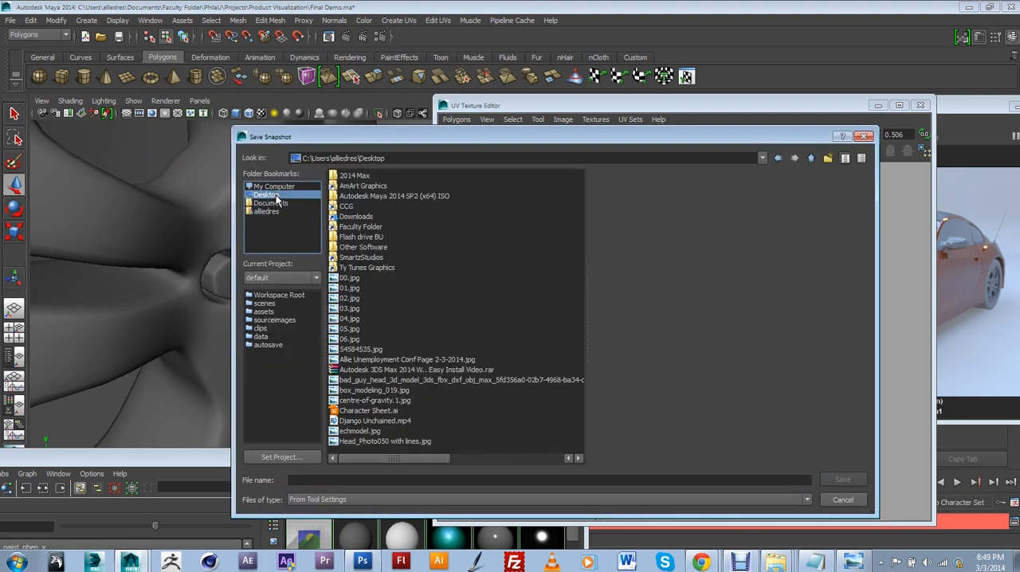
pyautogui.click(336, 478)
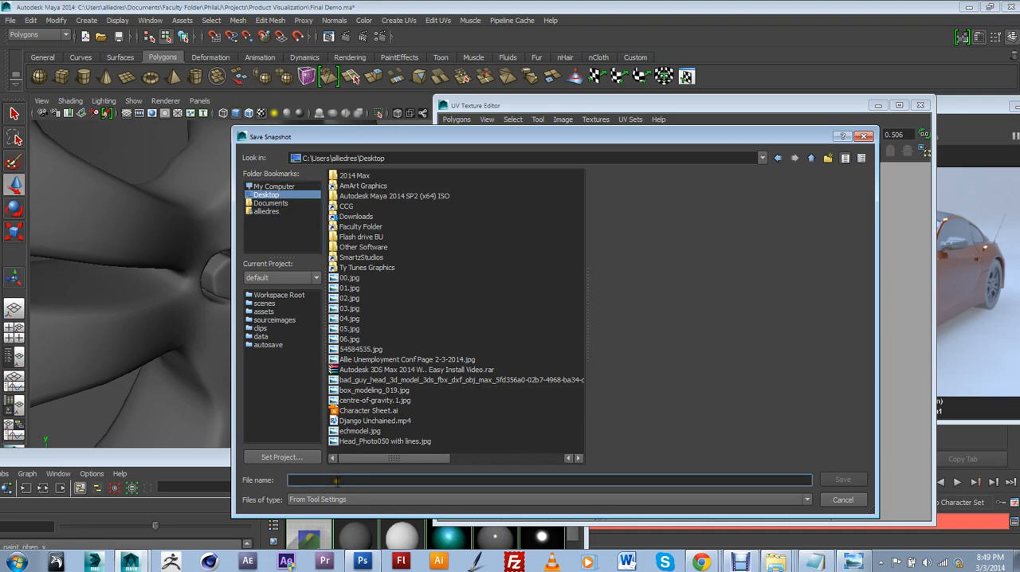
pyautogui.write('UVLOGO')
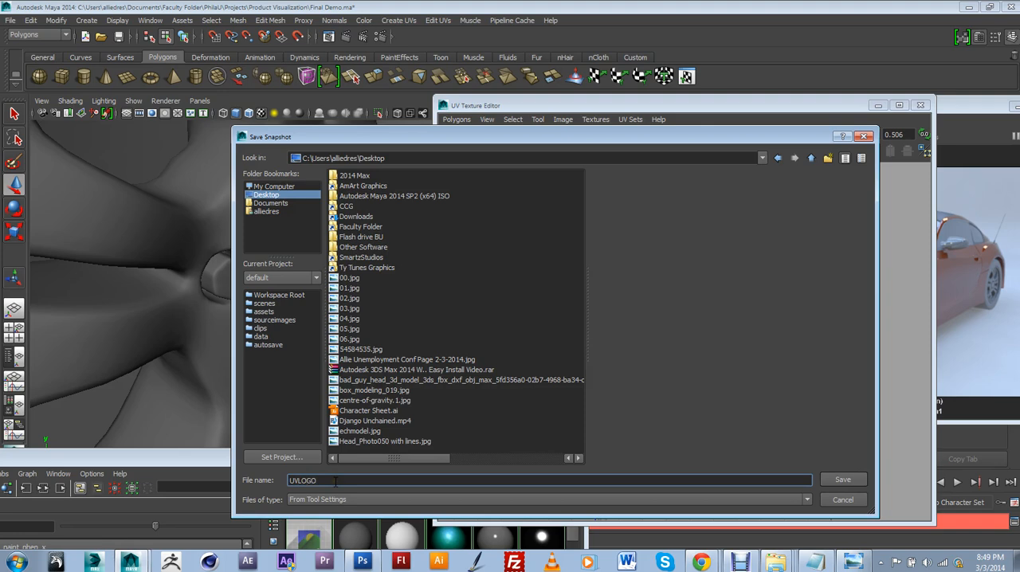
pyautogui.click(843, 481)
# Export the Desktop UV snapshot as a 1024 × 1024 PNG with the Normal (0 to 1) UV range
pyautogui.moveTo(342, 185); pyautogui.dragTo(322, 177)
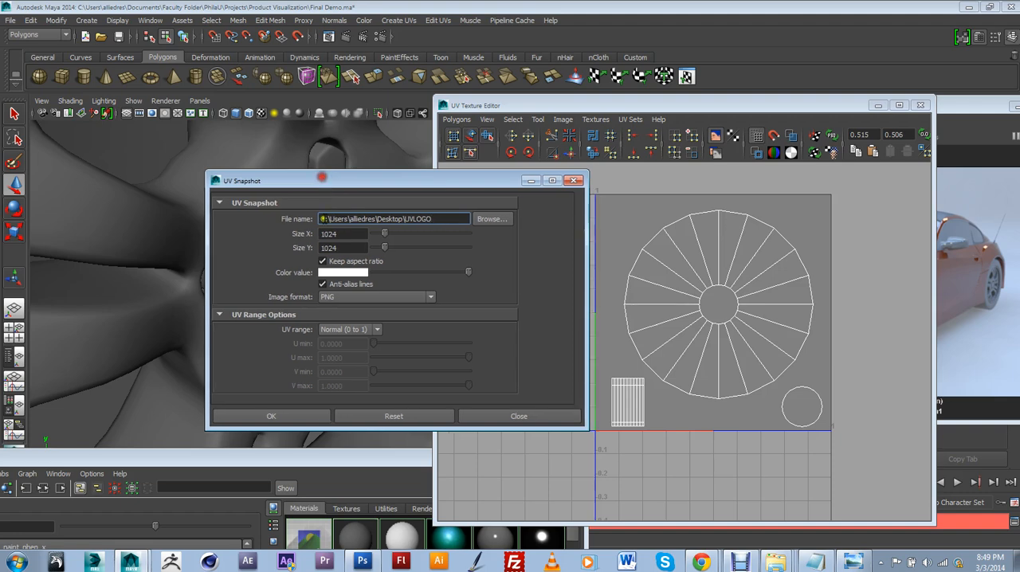
pyautogui.click(307, 417)
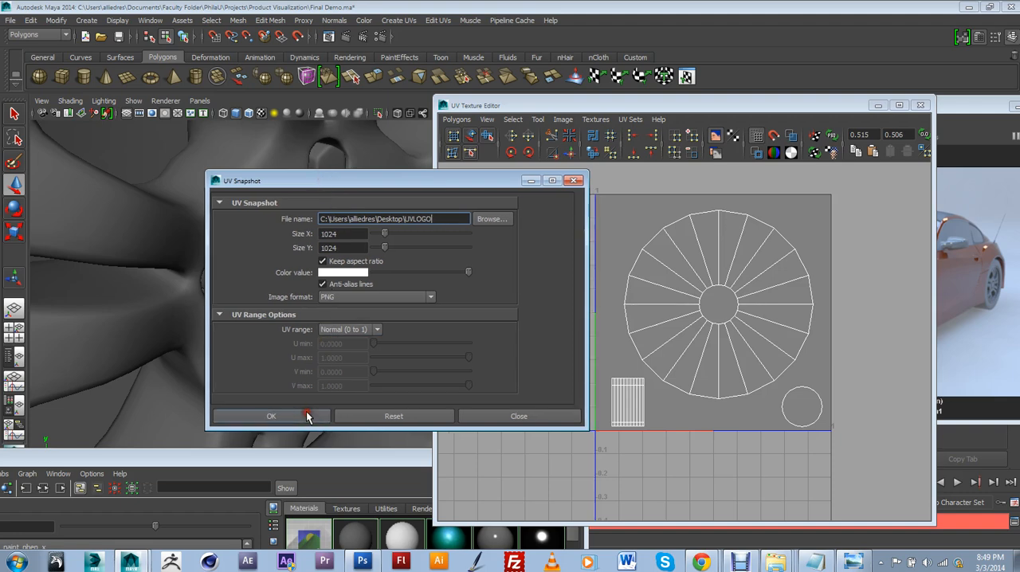
pyautogui.click(292, 315)
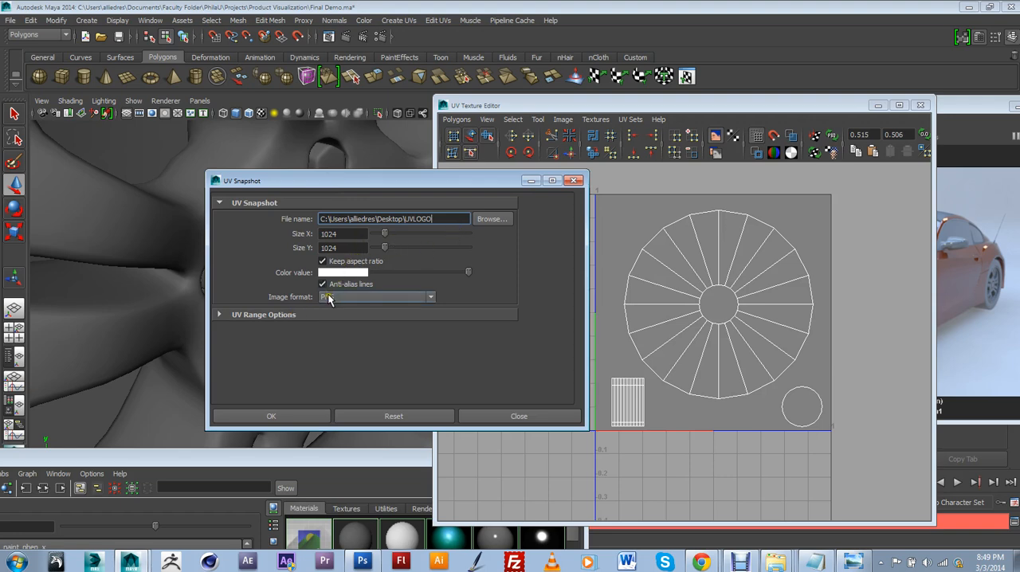
# Switch to Photoshop and browse the Desktop for the UVLOGO snapshot to open, showing only PNG files
pyautogui.click(363, 562)
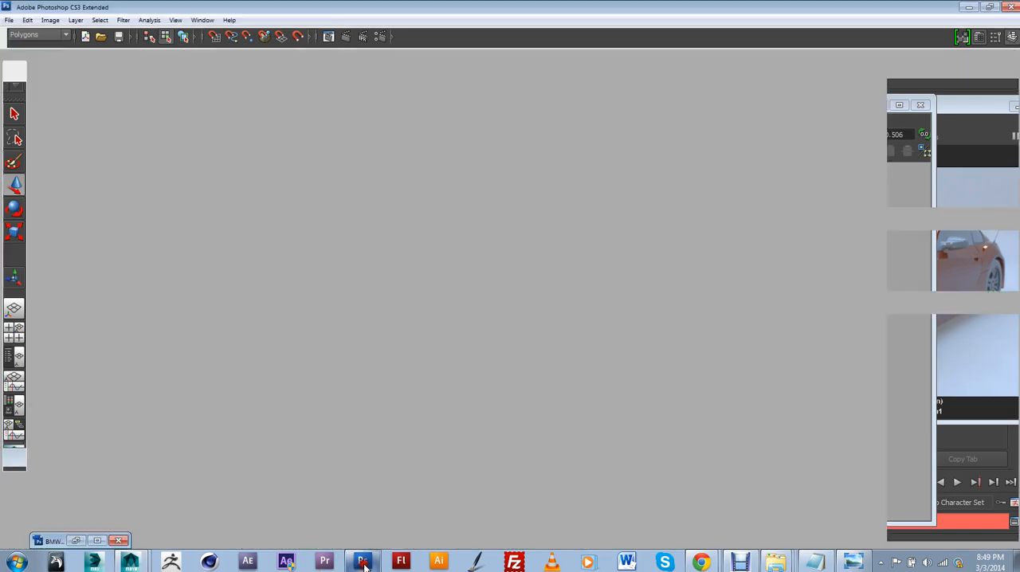
pyautogui.click(9, 20)
pyautogui.click(26, 48)
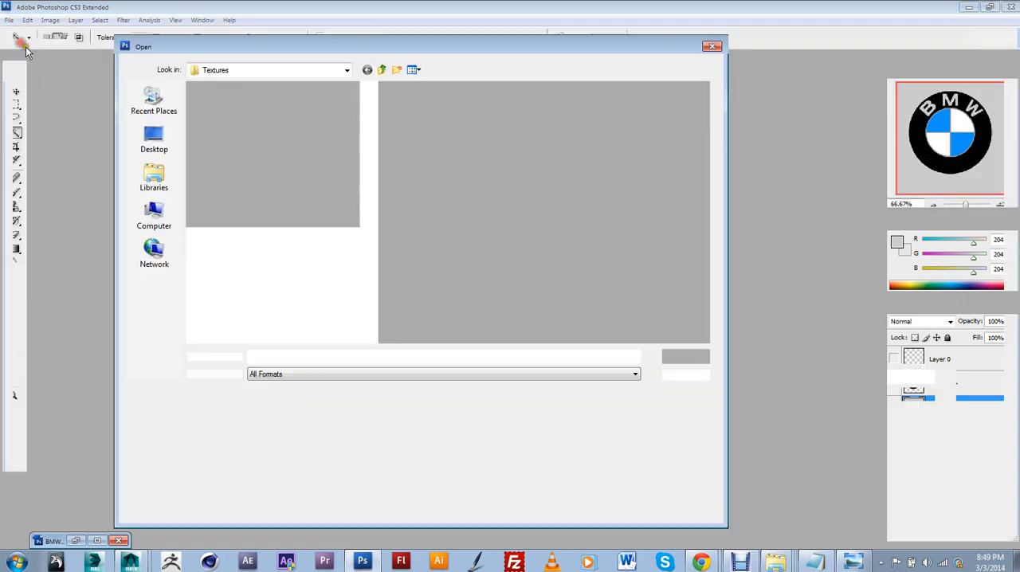
pyautogui.click(160, 137)
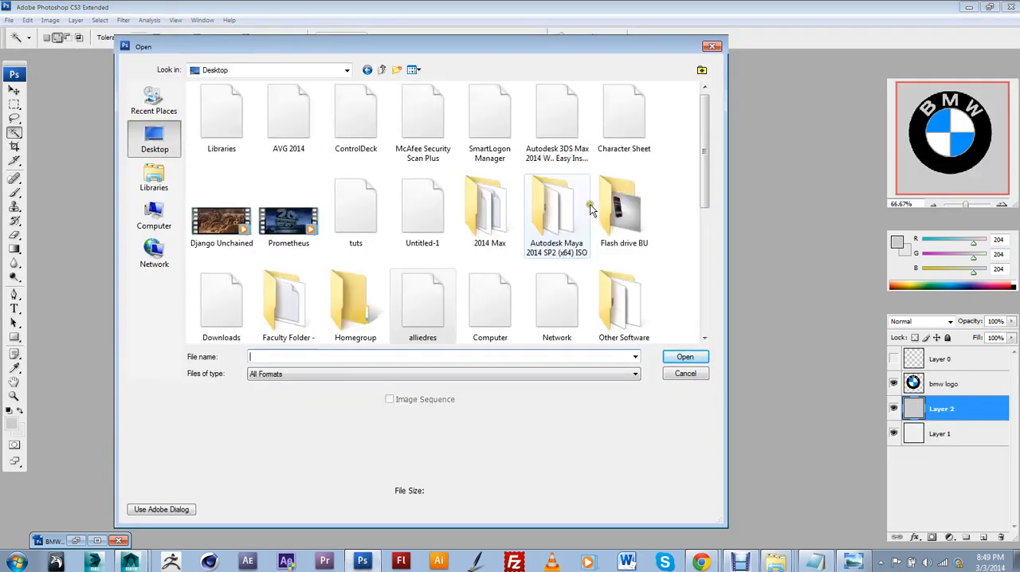
pyautogui.click(444, 374)
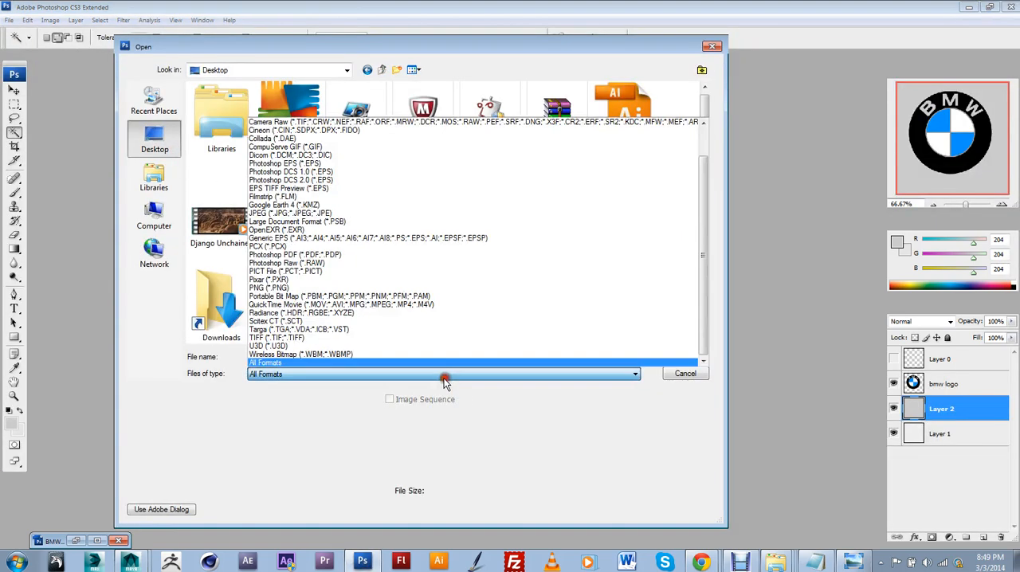
pyautogui.click(387, 287)
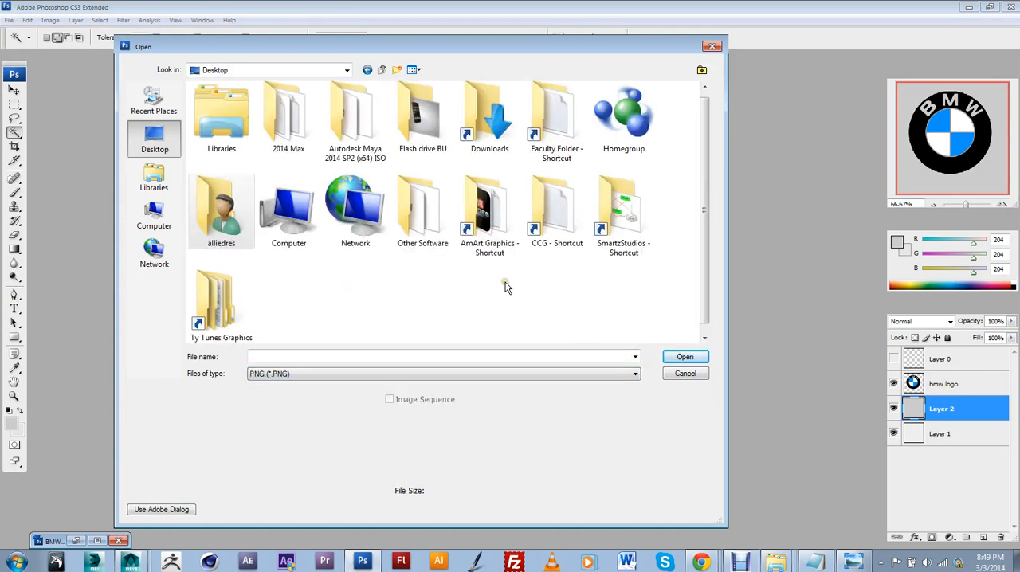
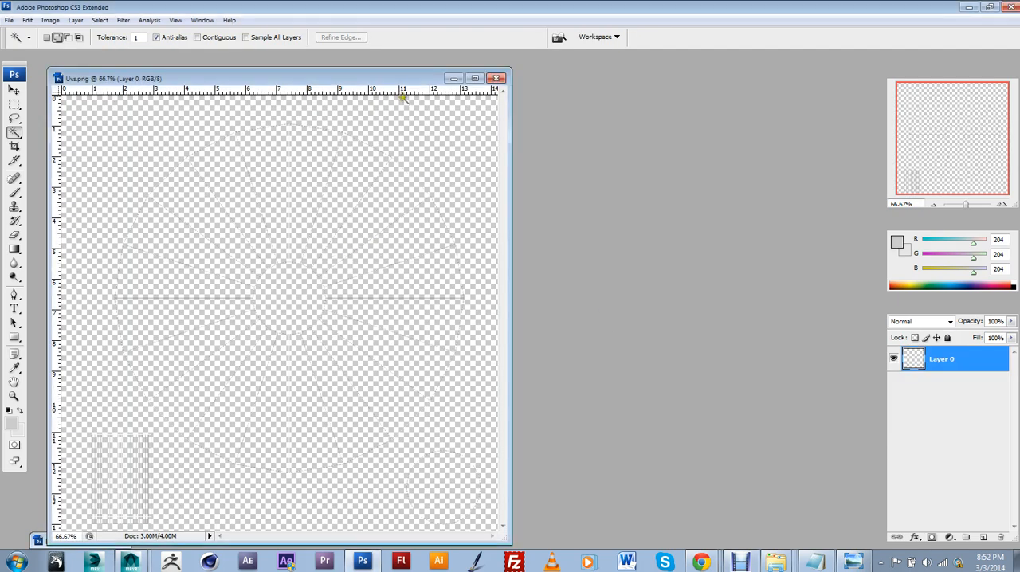
# Switch to Maya and select the centre part of the car's front wheel to examine its UV layout
pyautogui.moveTo(400, 71); pyautogui.dragTo(489, 62)
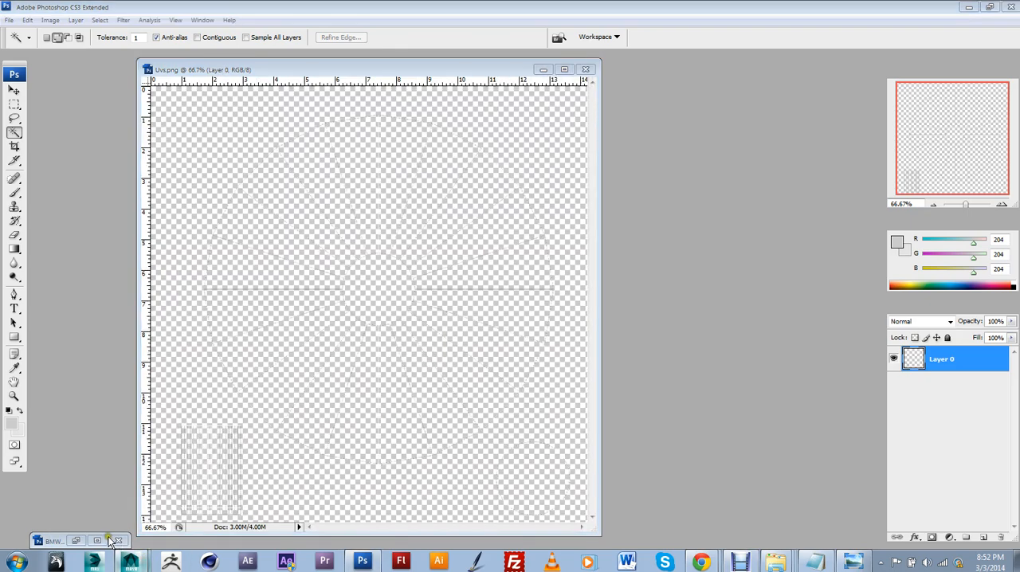
pyautogui.click(139, 532)
pyautogui.scroll(-5, 676, 201)
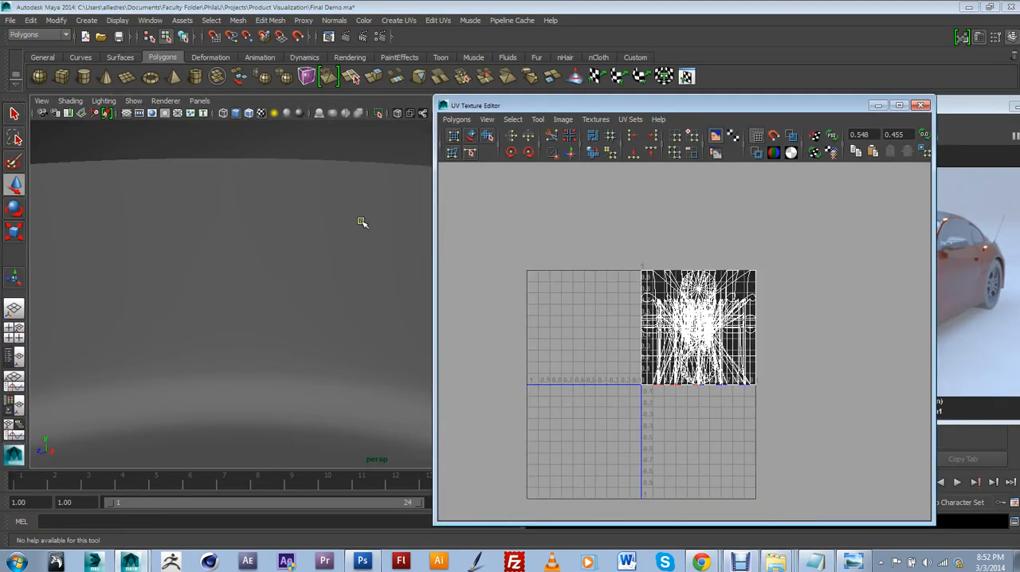
pyautogui.click(363, 223)
pyautogui.scroll(-3, 362, 223)
pyautogui.scroll(-5, 362, 223)
pyautogui.scroll(8, 258, 334)
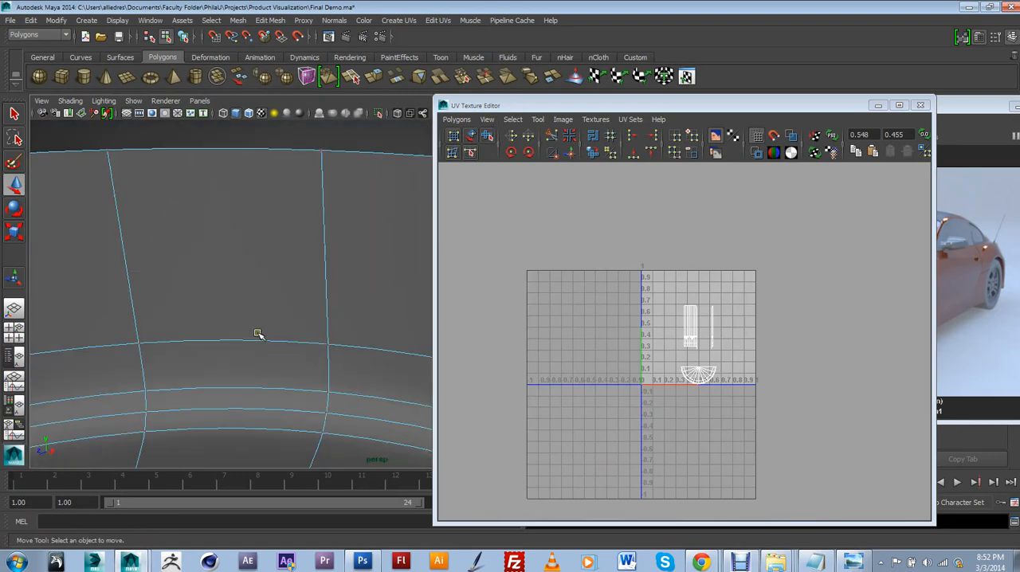
pyautogui.keyDown('alt'); pyautogui.moveTo(273, 323); pyautogui.dragTo(290, 203, button='middle'); pyautogui.keyUp('alt')
pyautogui.scroll(2, 308, 296)
pyautogui.scroll(-2, 289, 203)
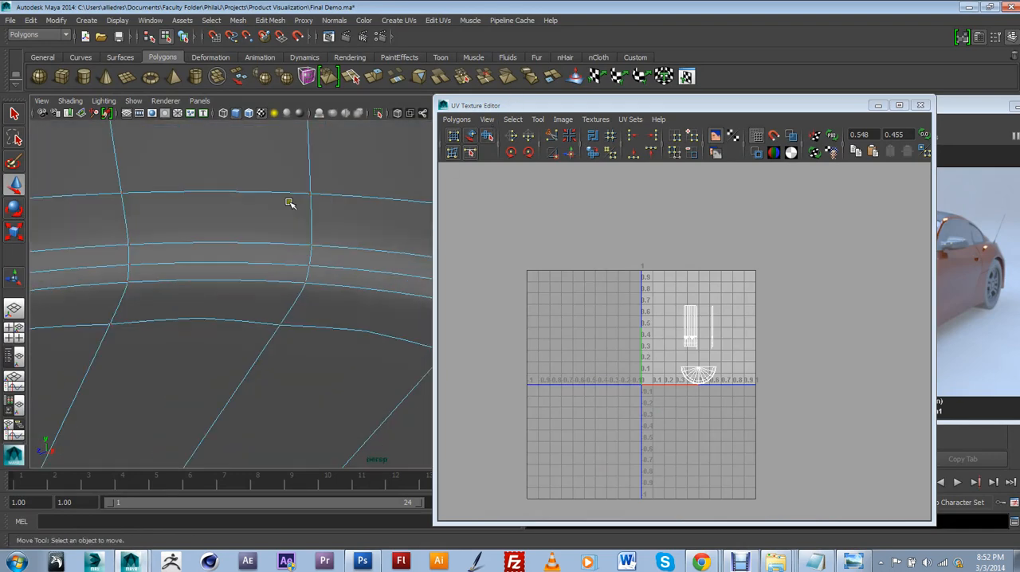
pyautogui.scroll(2, 297, 289)
pyautogui.keyDown('alt'); pyautogui.moveTo(297, 290); pyautogui.dragTo(271, 191, button='middle'); pyautogui.keyUp('alt')
pyautogui.scroll(-2, 271, 191)
pyautogui.scroll(2, 328, 389)
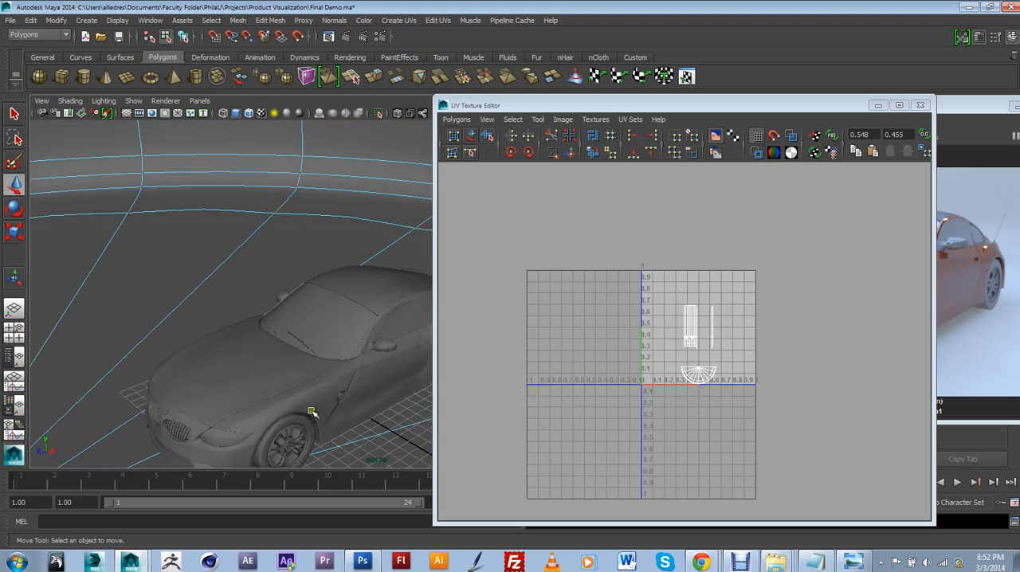
pyautogui.click(288, 450)
pyautogui.scroll(2, 635, 394)
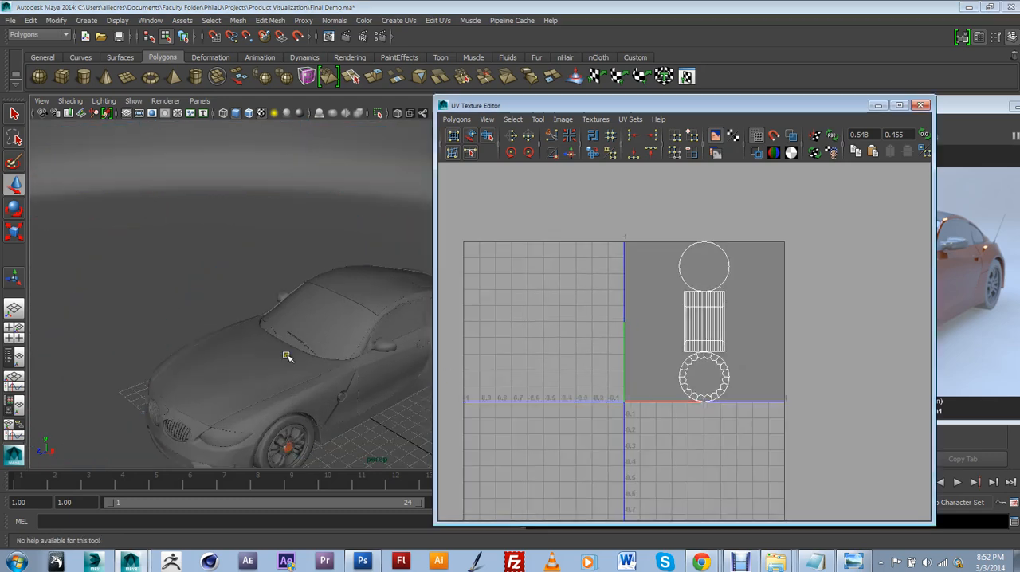
# Move the UV Texture Editor clear of the perspective view and select the logo cap cylinder near the front wheel
pyautogui.press('space')
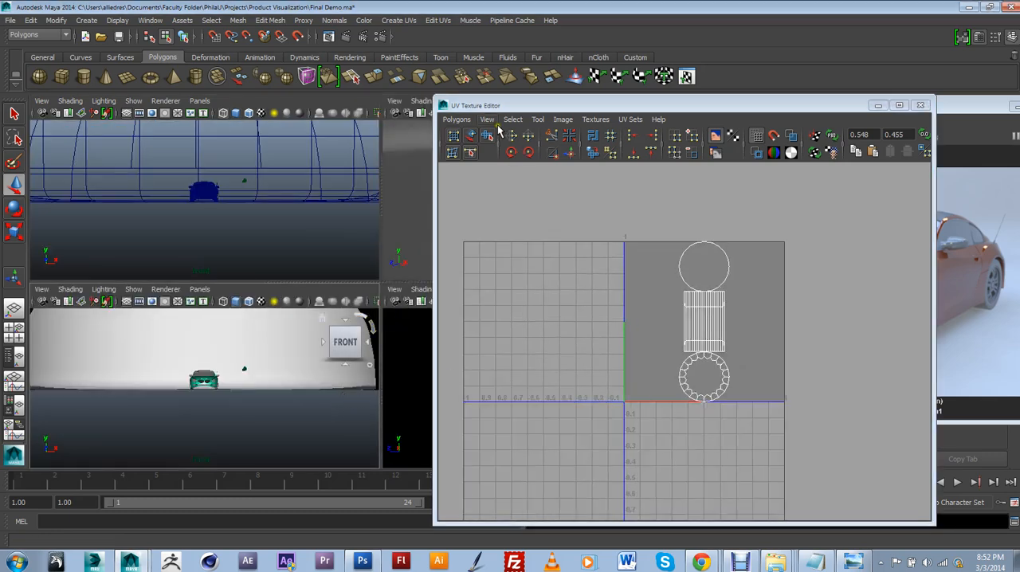
pyautogui.moveTo(501, 105); pyautogui.dragTo(783, 176)
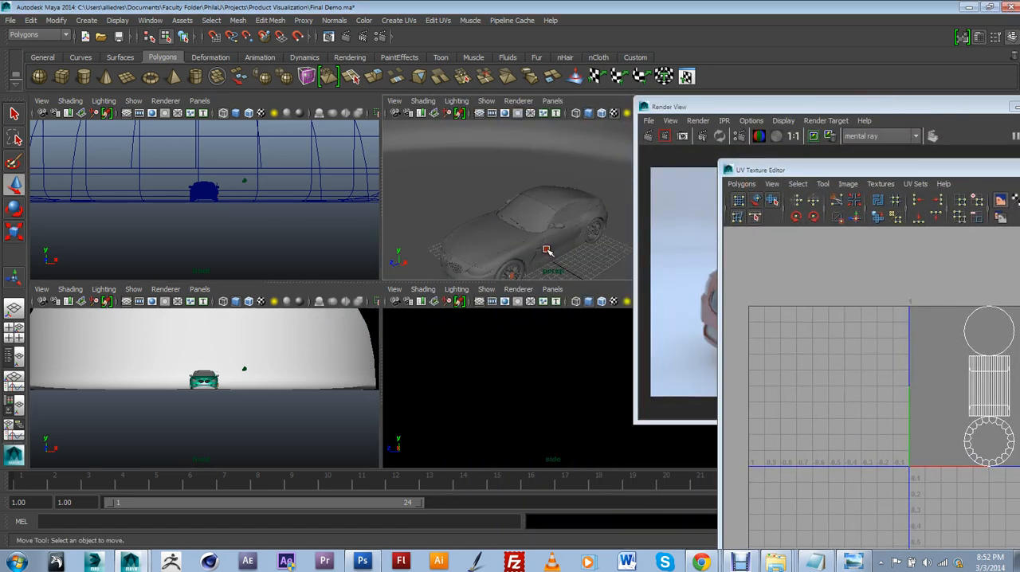
pyautogui.press('space')
pyautogui.scroll(2, 337, 393)
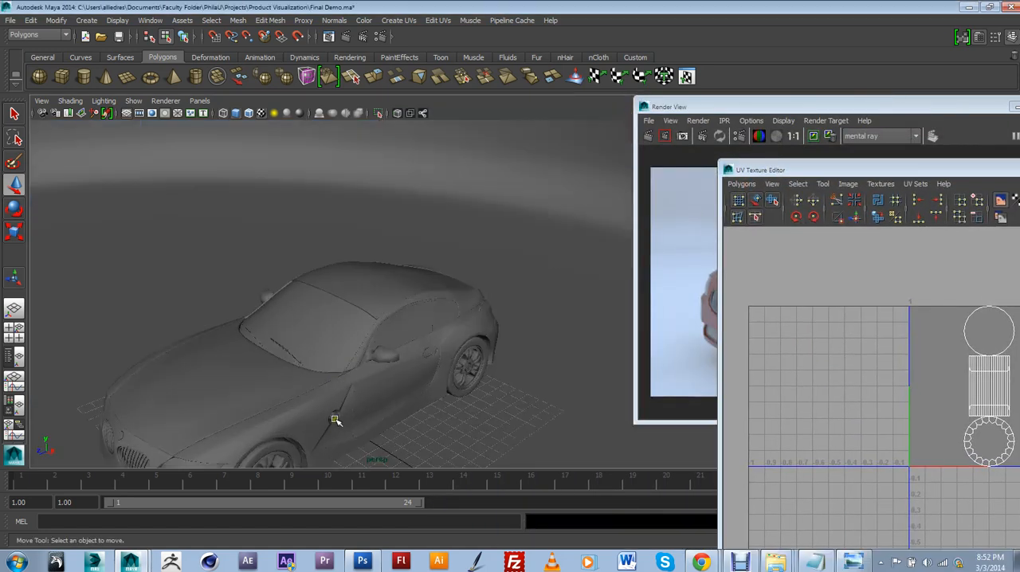
pyautogui.click(335, 417)
pyautogui.moveTo(861, 168); pyautogui.dragTo(481, 83)
# Set up a UV snapshot of the cap that replaces the existing Uvs.png on the Desktop
pyautogui.click(364, 99)
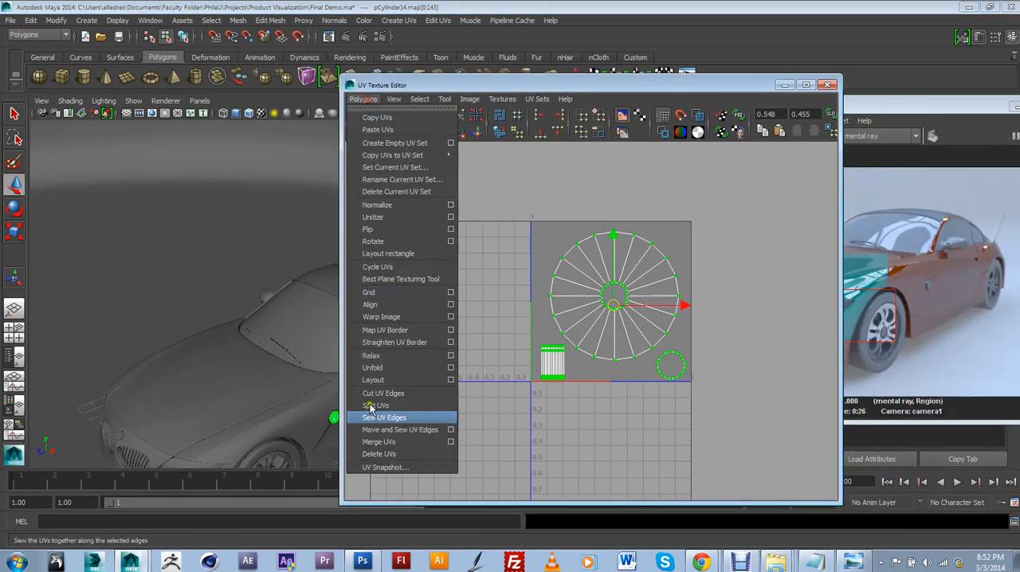
pyautogui.click(381, 468)
pyautogui.click(239, 163)
pyautogui.moveTo(249, 131); pyautogui.dragTo(329, 134)
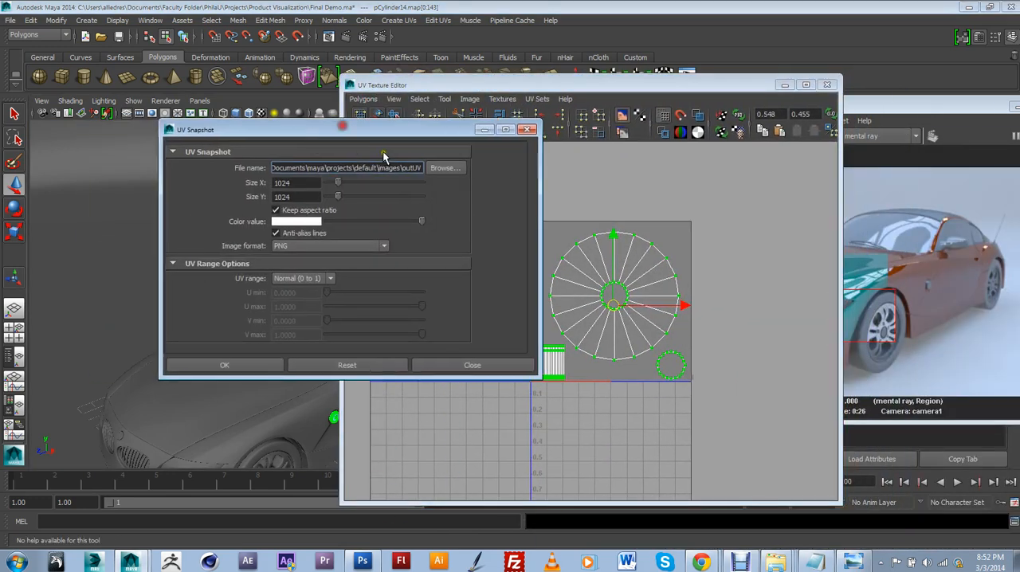
pyautogui.click(431, 167)
pyautogui.click(265, 196)
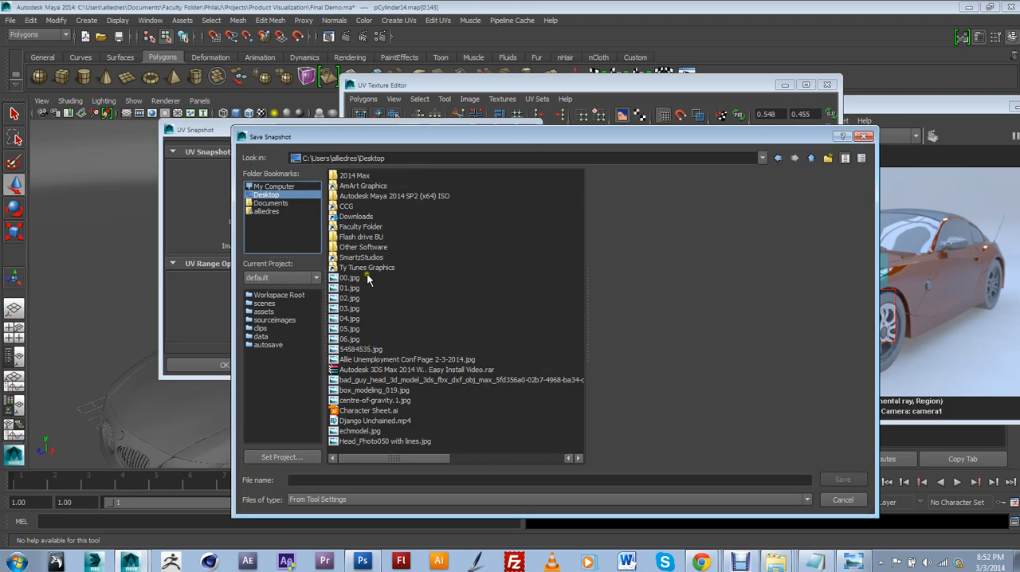
pyautogui.scroll(-1, 389, 408)
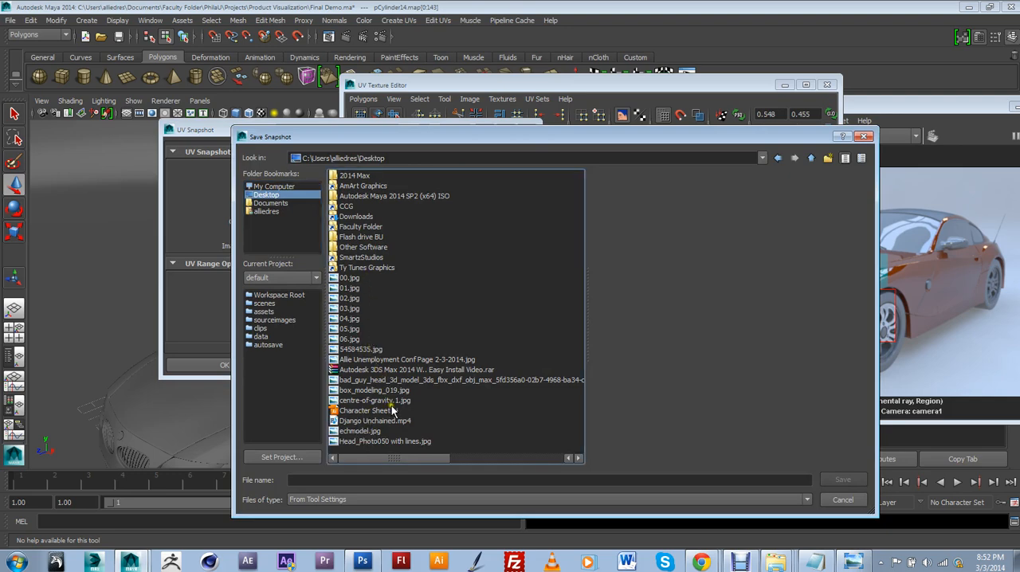
pyautogui.moveTo(428, 461); pyautogui.dragTo(556, 458)
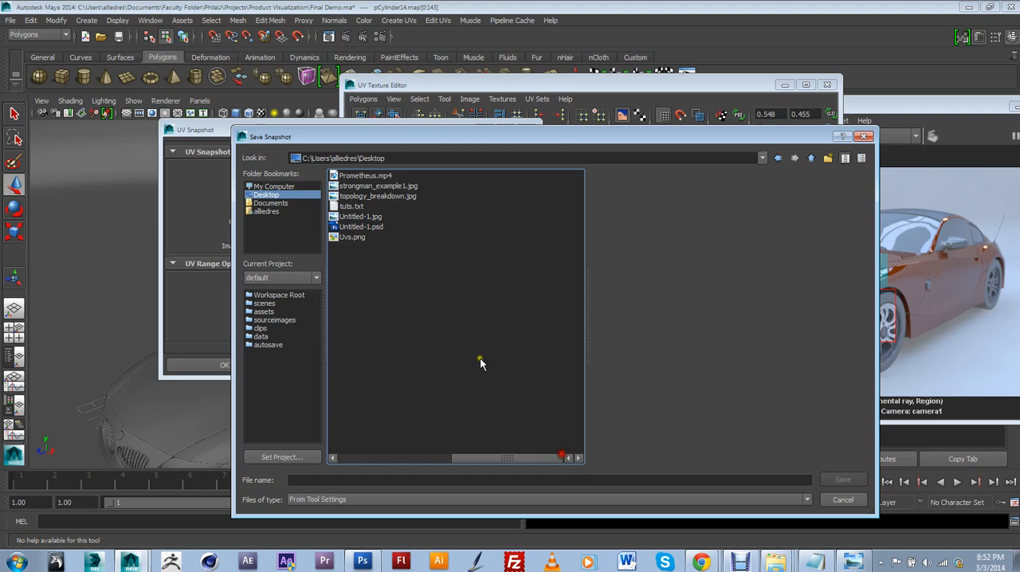
pyautogui.click(351, 237)
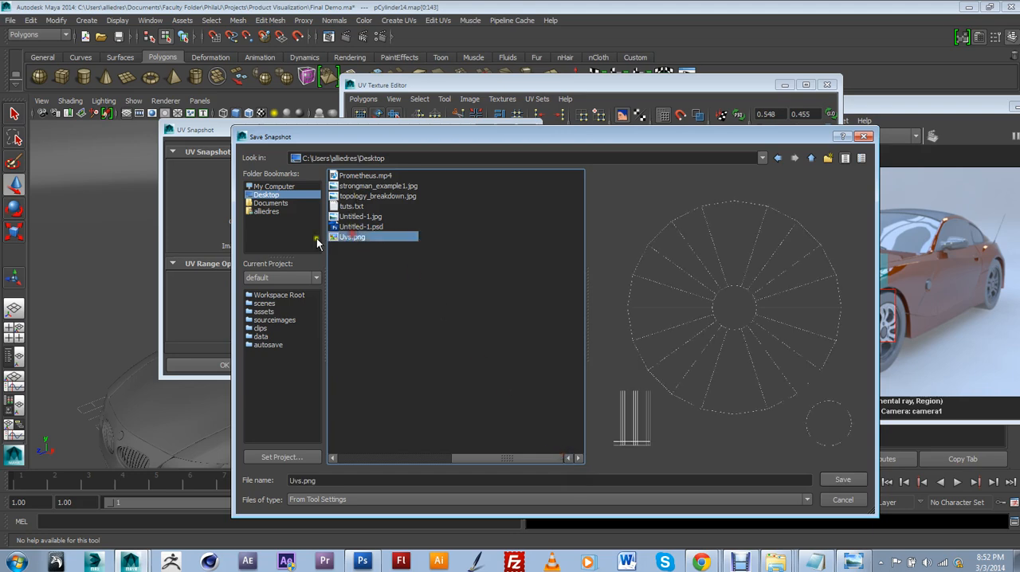
pyautogui.click(843, 481)
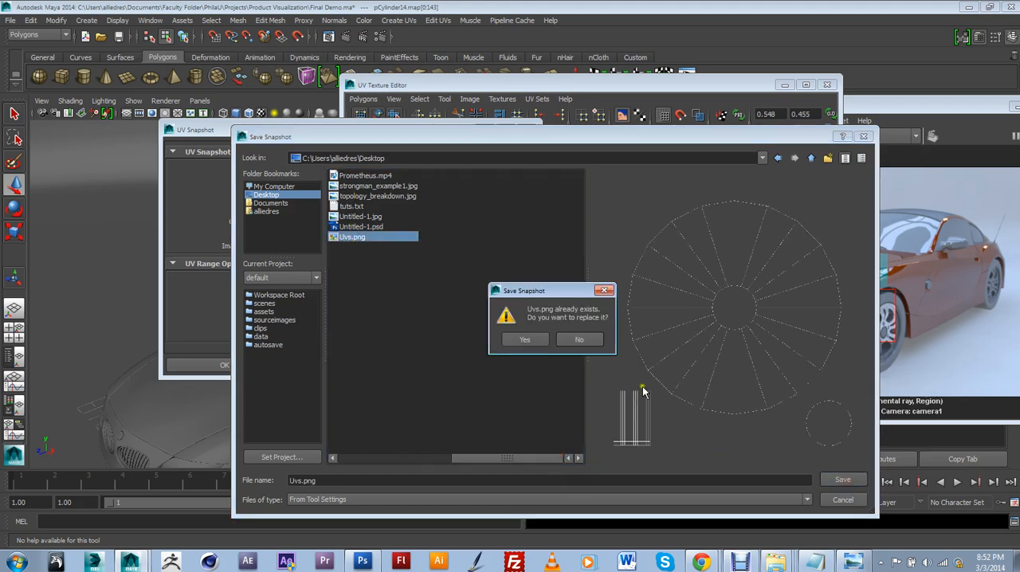
pyautogui.click(526, 337)
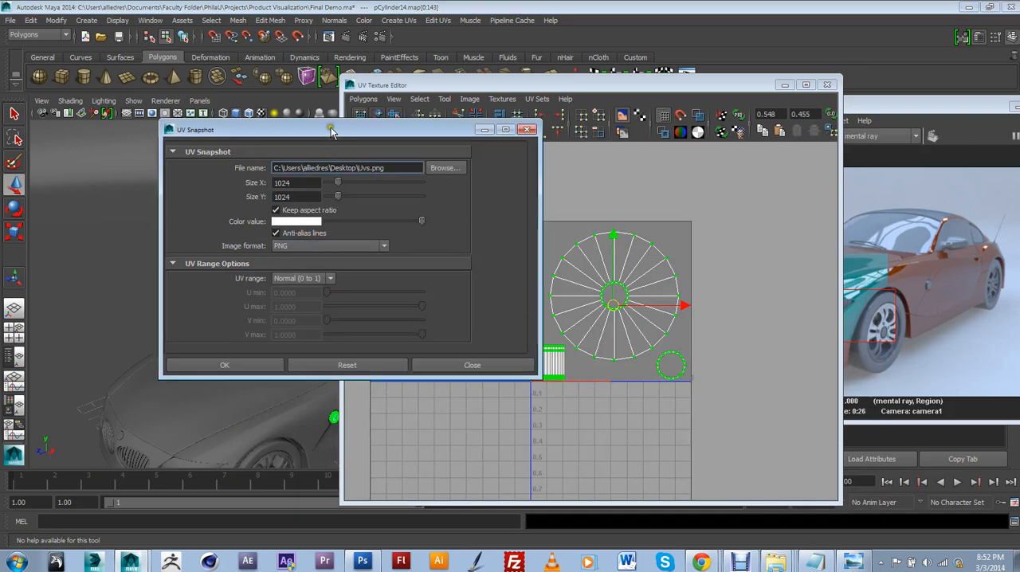
# Export the UV snapshot as a 1024 × 1024 PNG with the Normal (0 to 1) range, overwriting Uvs.png
pyautogui.moveTo(330, 130); pyautogui.dragTo(347, 131)
pyautogui.click(276, 366)
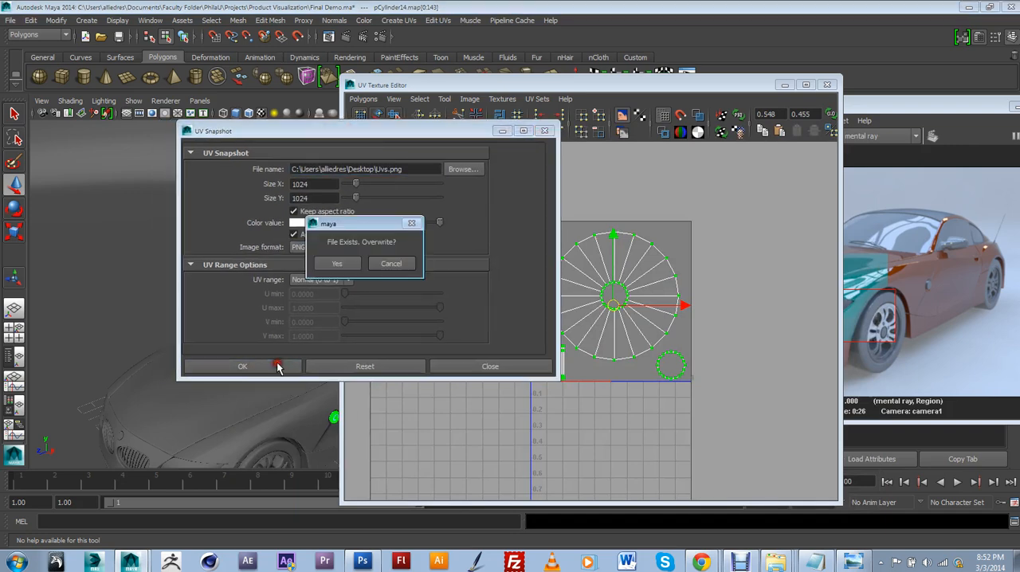
pyautogui.click(336, 261)
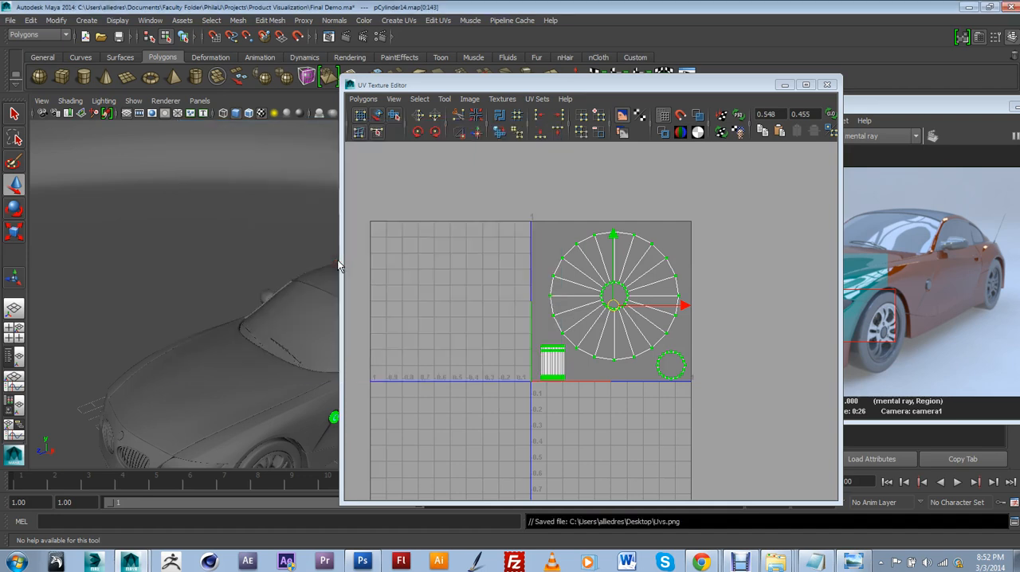
pyautogui.click(462, 297)
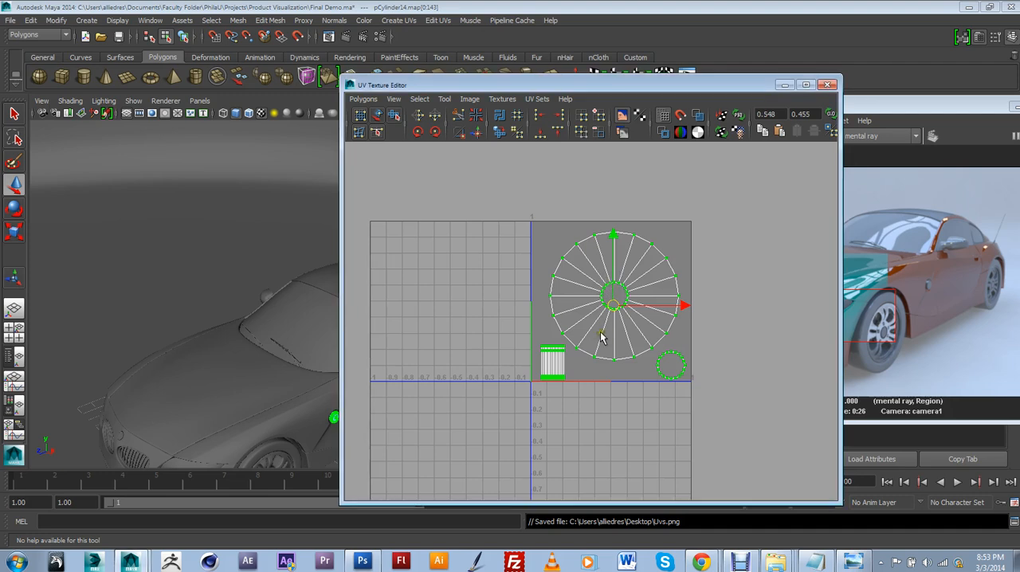
# Switch to Photoshop, add a new layer beneath the UV layer in Uvs.png and fill it with light grey (204, 204, 204)
pyautogui.click(362, 561)
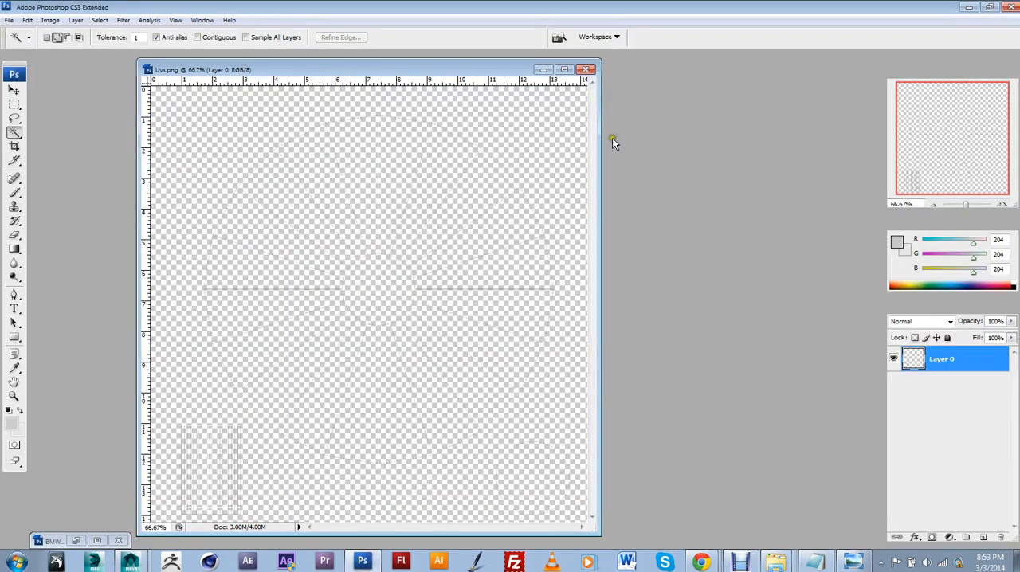
pyautogui.click(974, 539)
pyautogui.moveTo(952, 361); pyautogui.dragTo(951, 418)
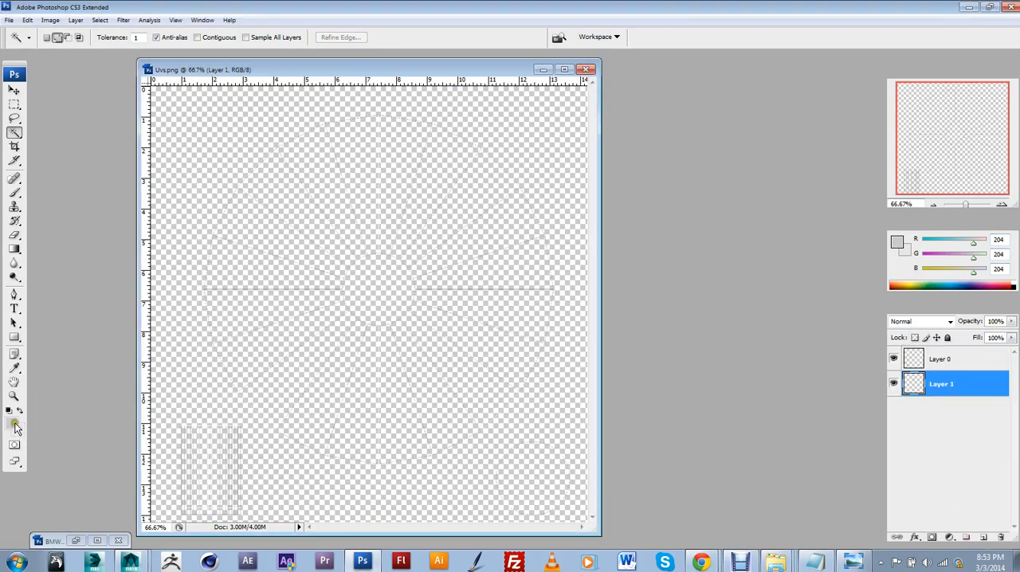
pyautogui.hotkey('alt', 'BackSpace')
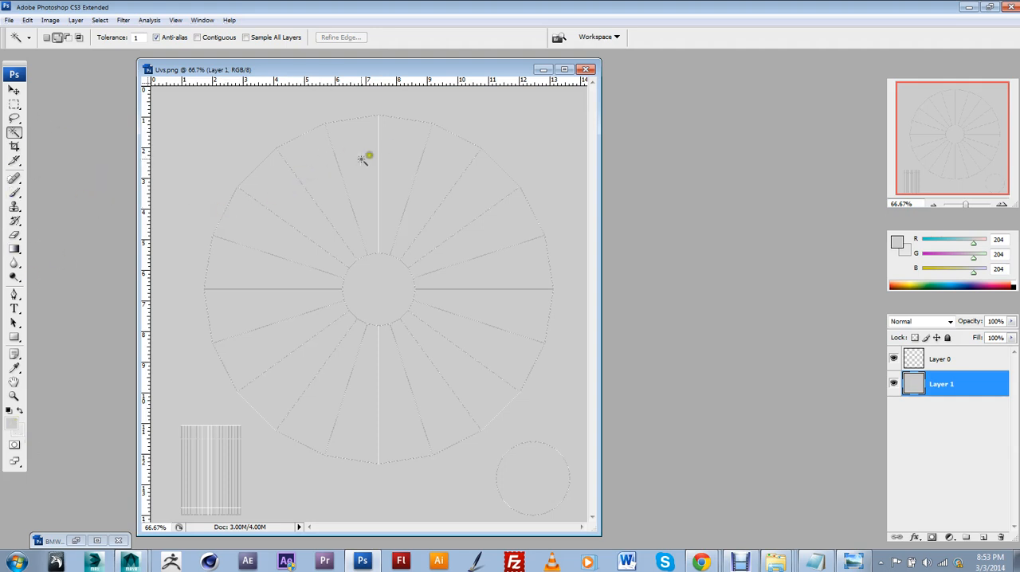
# Start placing an image into Uvs.png and browse to the Textures folder of the Product Visualization project
pyautogui.click(9, 20)
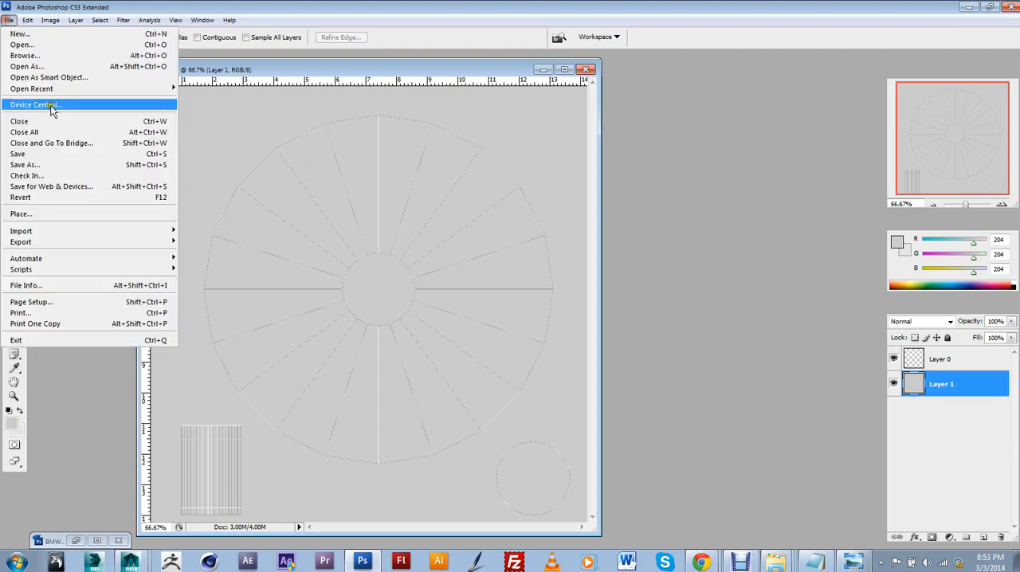
pyautogui.click(43, 213)
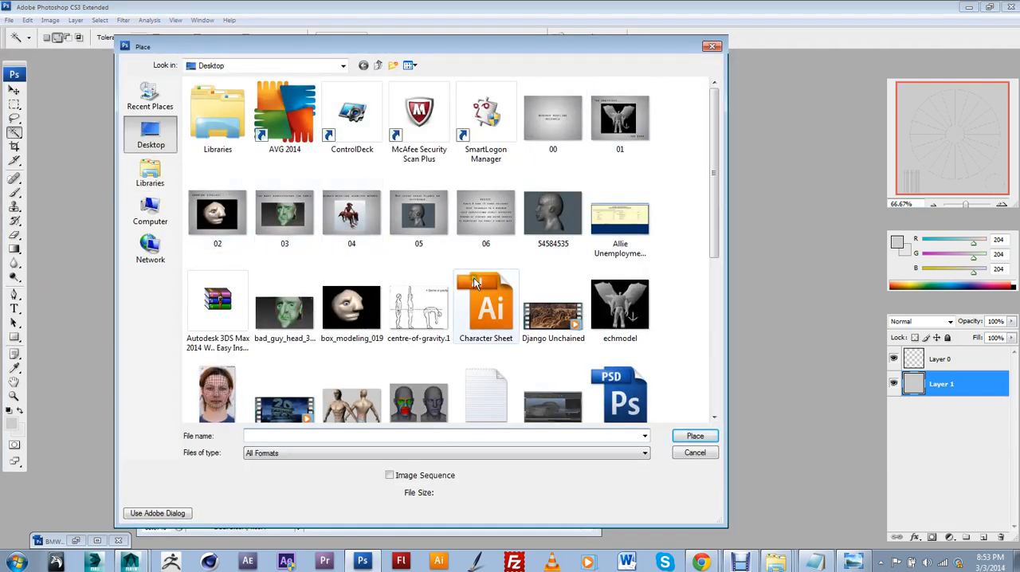
pyautogui.moveTo(704, 203); pyautogui.dragTo(709, 326)
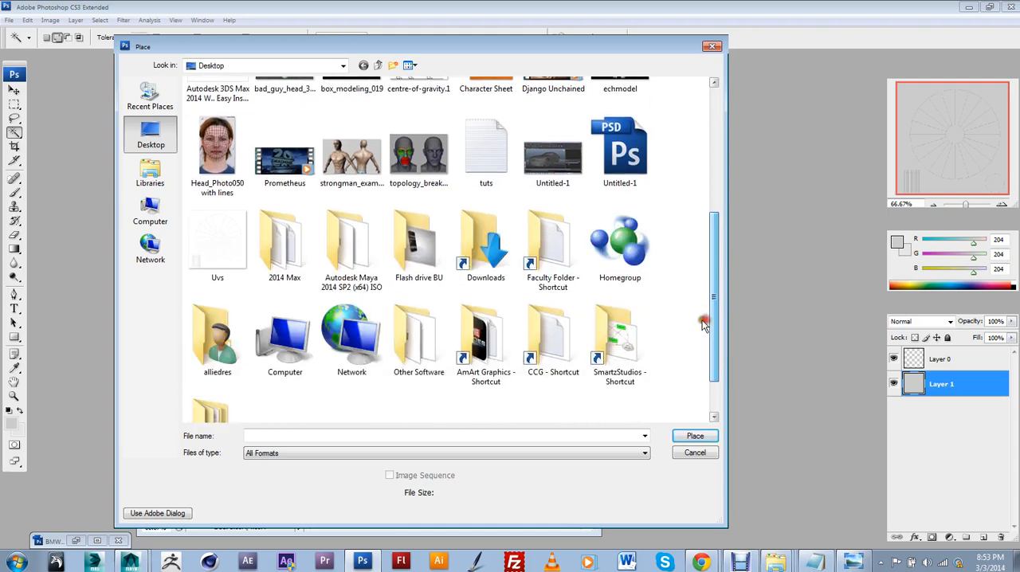
pyautogui.doubleClick(558, 271)
pyautogui.doubleClick(212, 111)
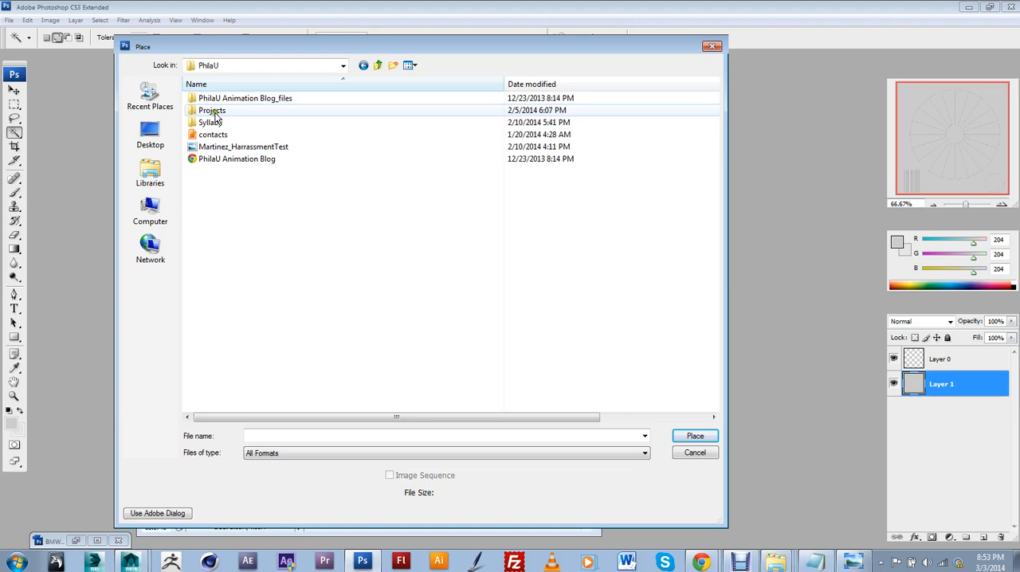
pyautogui.doubleClick(213, 111)
pyautogui.doubleClick(219, 111)
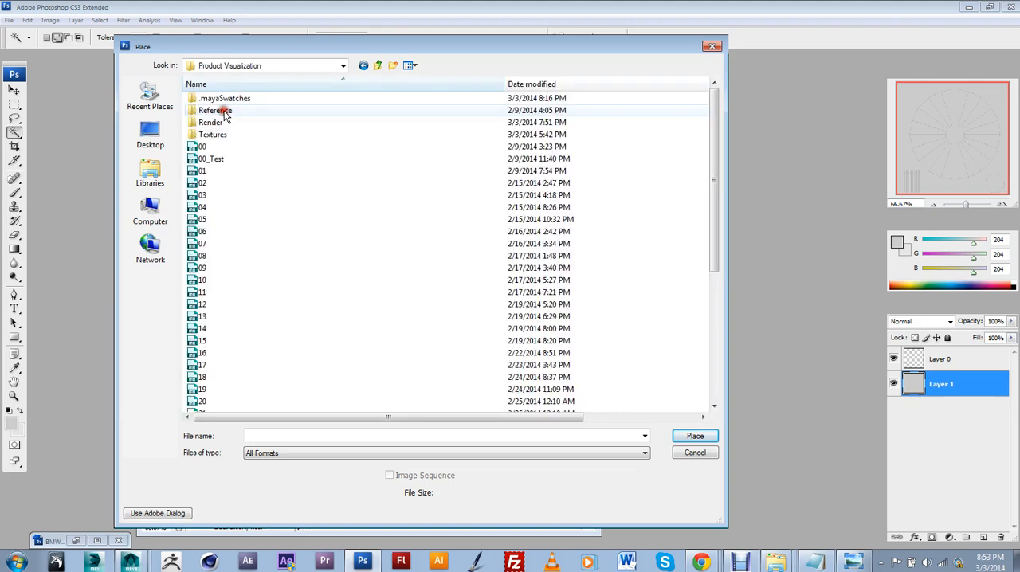
pyautogui.doubleClick(219, 123)
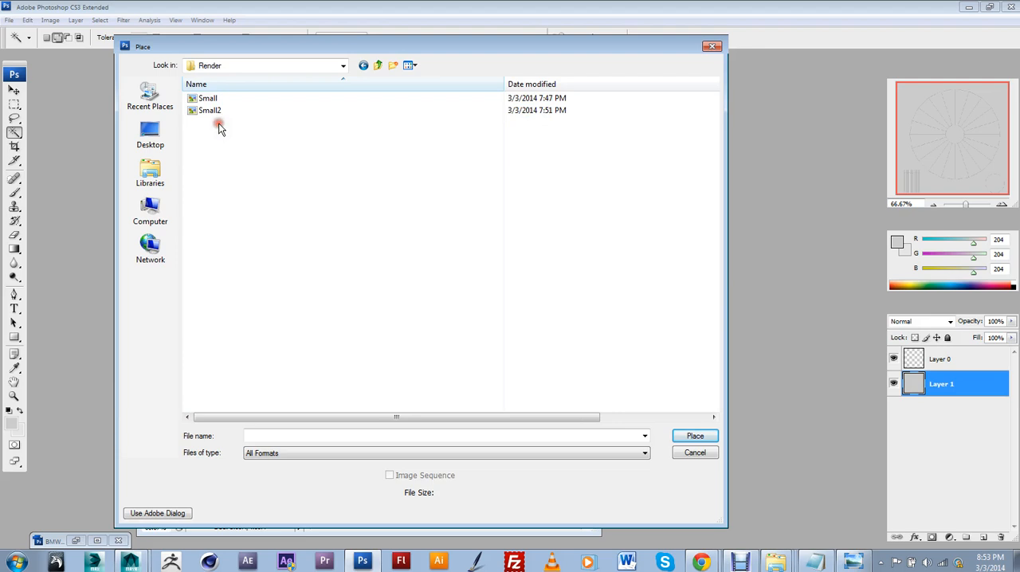
pyautogui.click(378, 66)
pyautogui.click(209, 135)
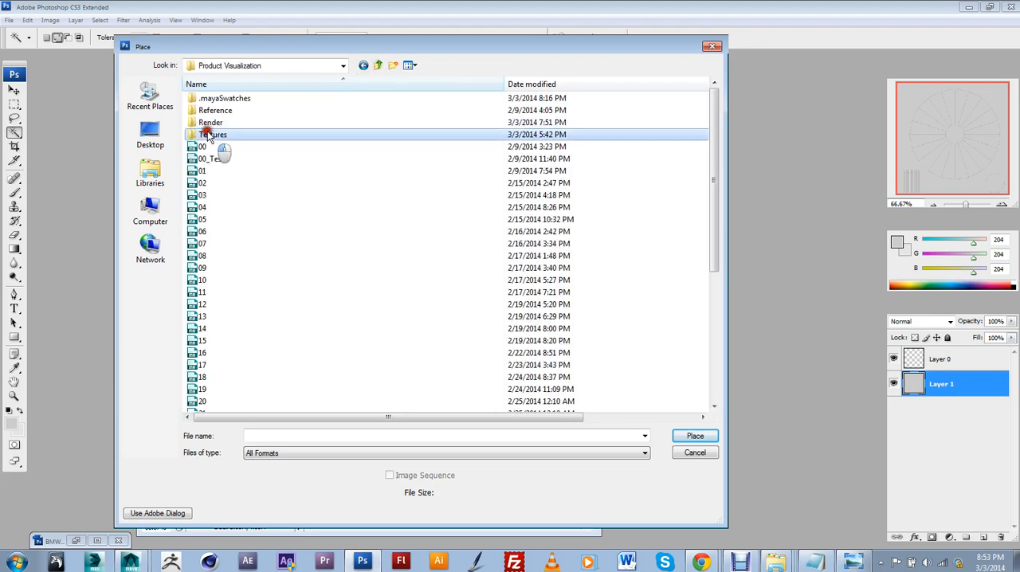
pyautogui.doubleClick(209, 136)
# Place the bmw logo image between the UV layer and the grey layer, previewing the files as extra large icons first
pyautogui.click(228, 124)
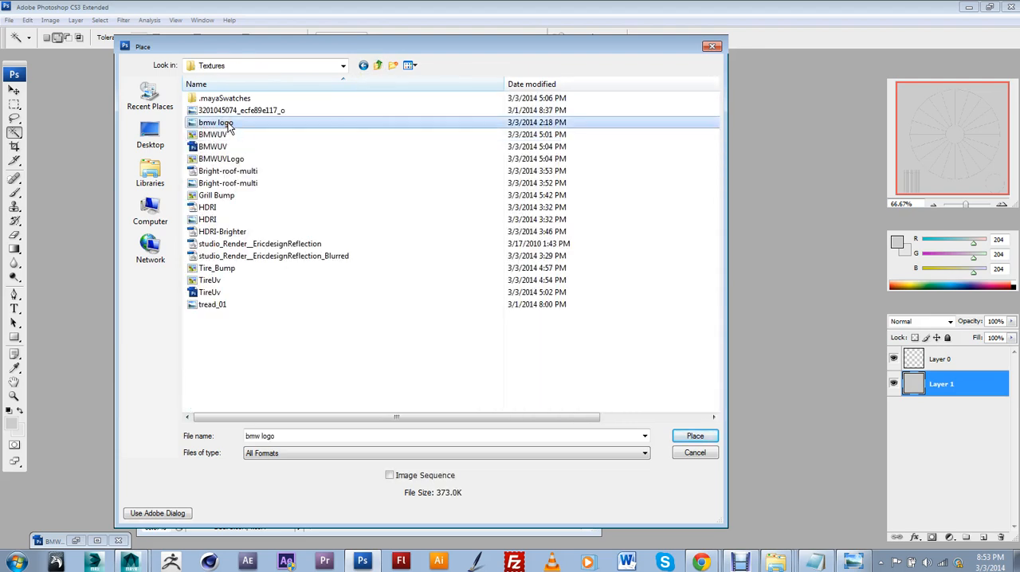
pyautogui.click(415, 66)
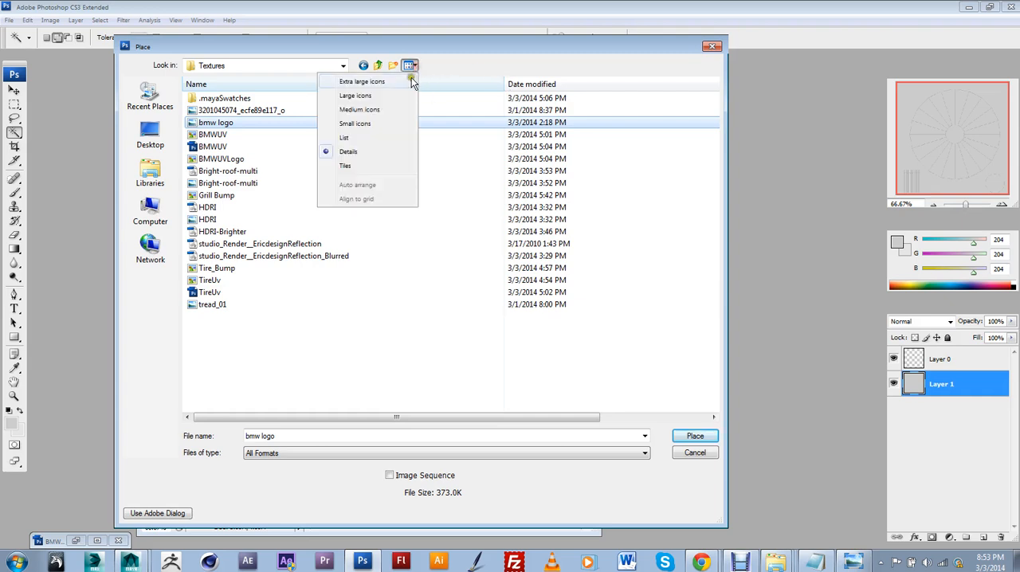
pyautogui.click(410, 82)
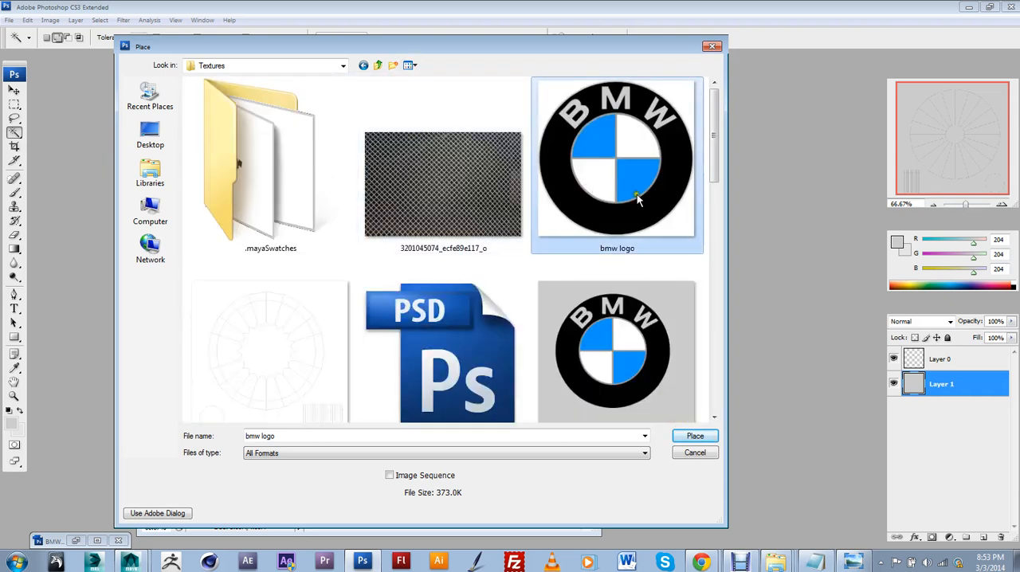
pyautogui.click(690, 438)
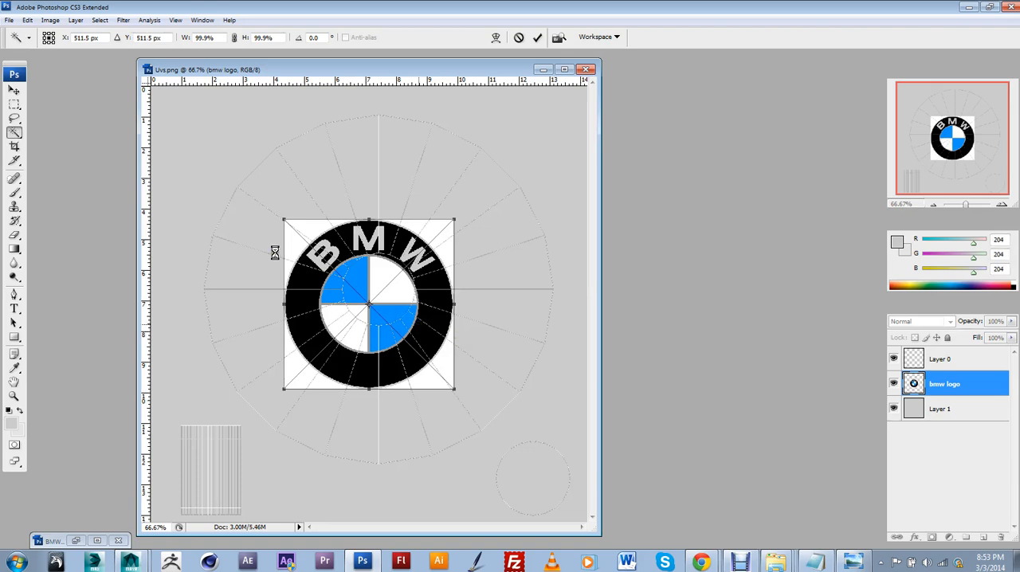
pyautogui.press('Return')
pyautogui.click(14, 90)
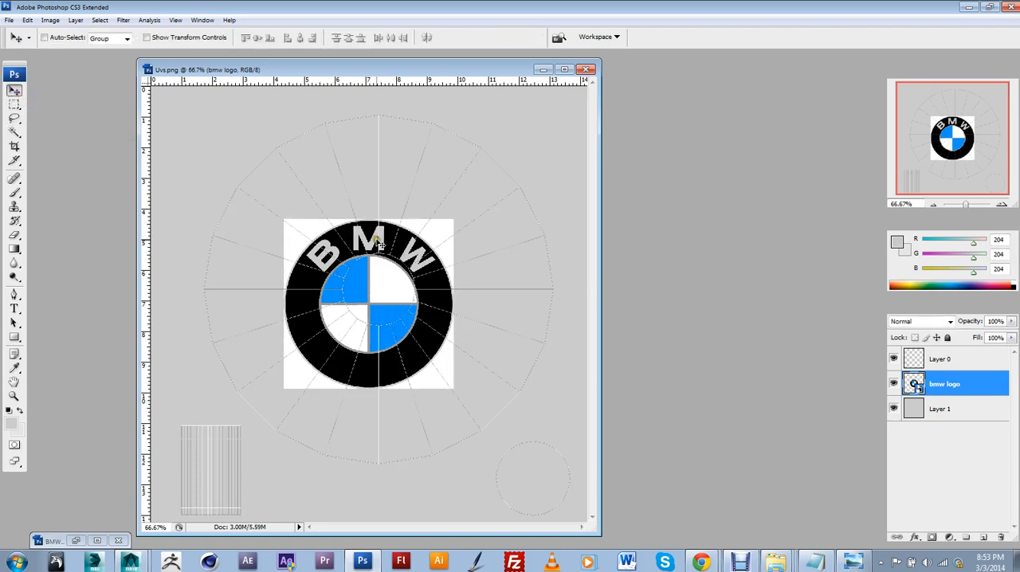
# Scale the bmw logo to about 205% and position it over the large circular UV shell
pyautogui.hotkey('ctrl', 't')
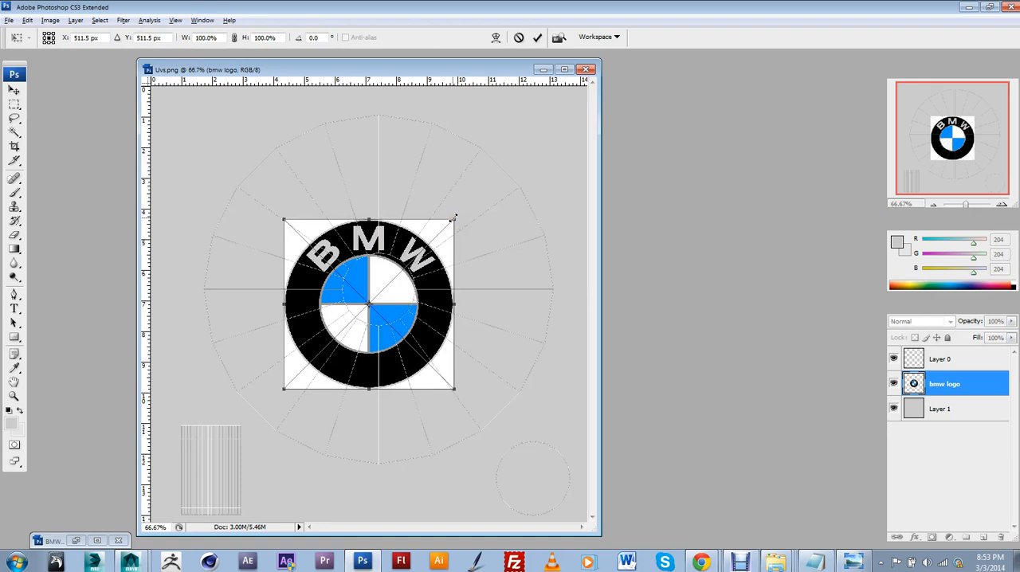
pyautogui.keyDown('alt'); pyautogui.keyDown('shift'); pyautogui.moveTo(454, 218); pyautogui.dragTo(546, 123); pyautogui.keyUp('shift'); pyautogui.keyUp('alt')
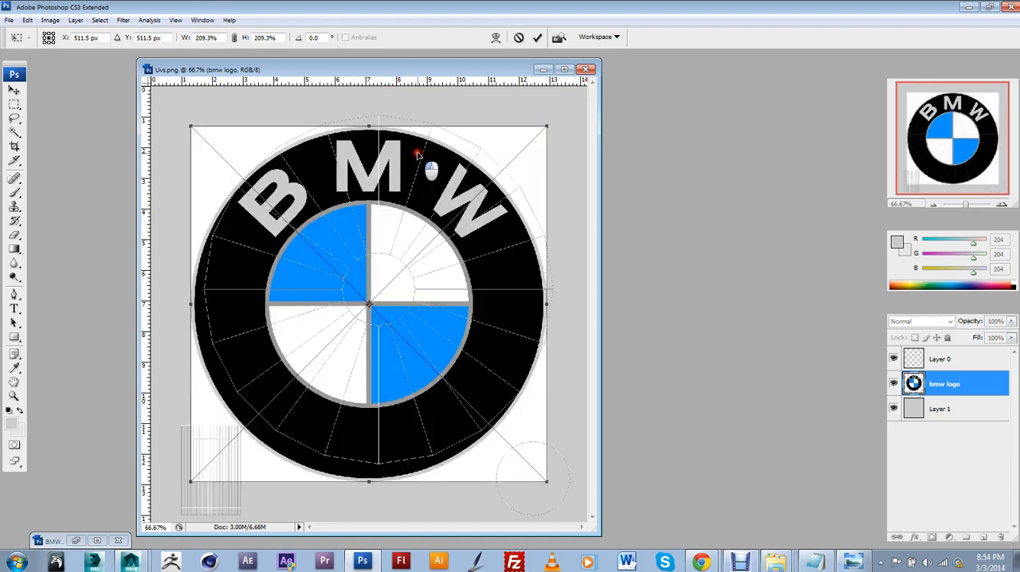
pyautogui.moveTo(421, 158); pyautogui.dragTo(428, 147)
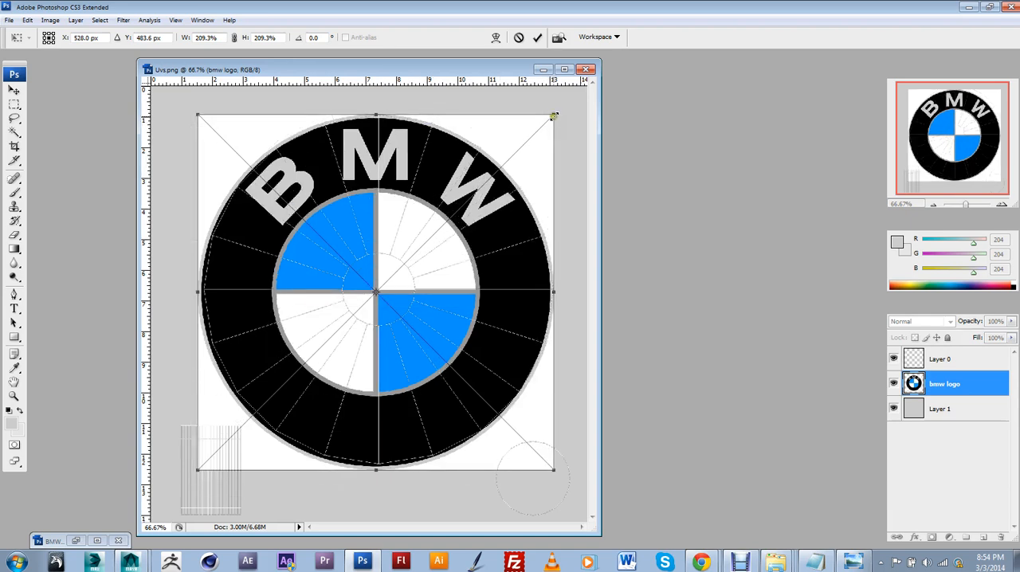
pyautogui.keyDown('alt'); pyautogui.keyDown('shift'); pyautogui.moveTo(554, 115); pyautogui.dragTo(563, 104); pyautogui.keyUp('shift'); pyautogui.keyUp('alt')
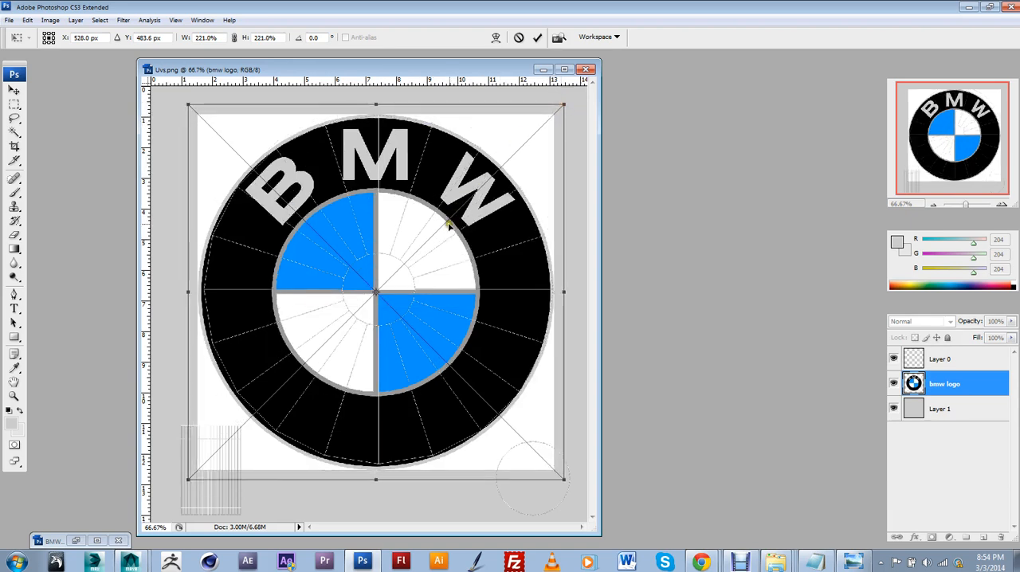
pyautogui.moveTo(449, 226); pyautogui.dragTo(443, 236)
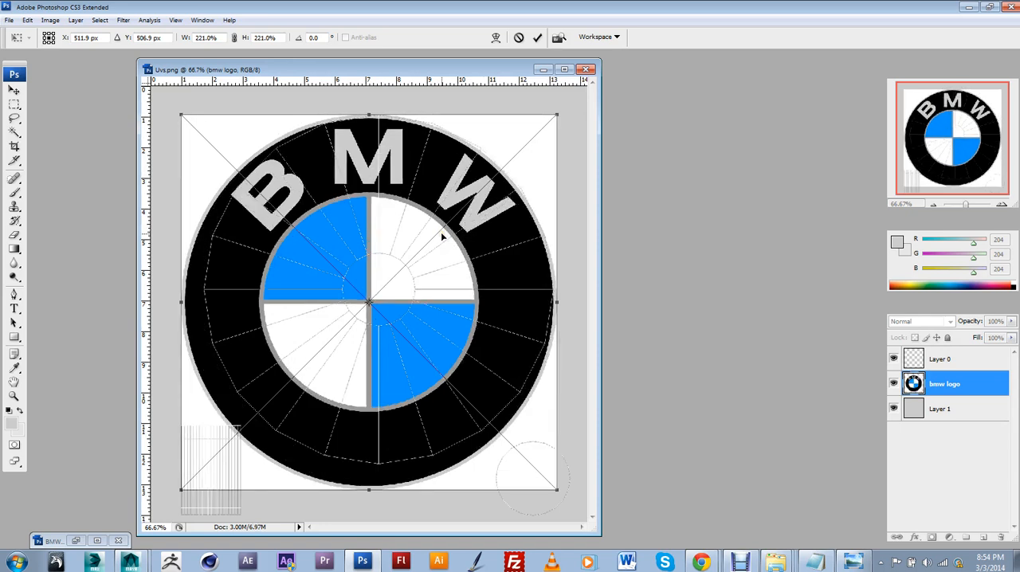
pyautogui.moveTo(443, 233); pyautogui.dragTo(468, 211)
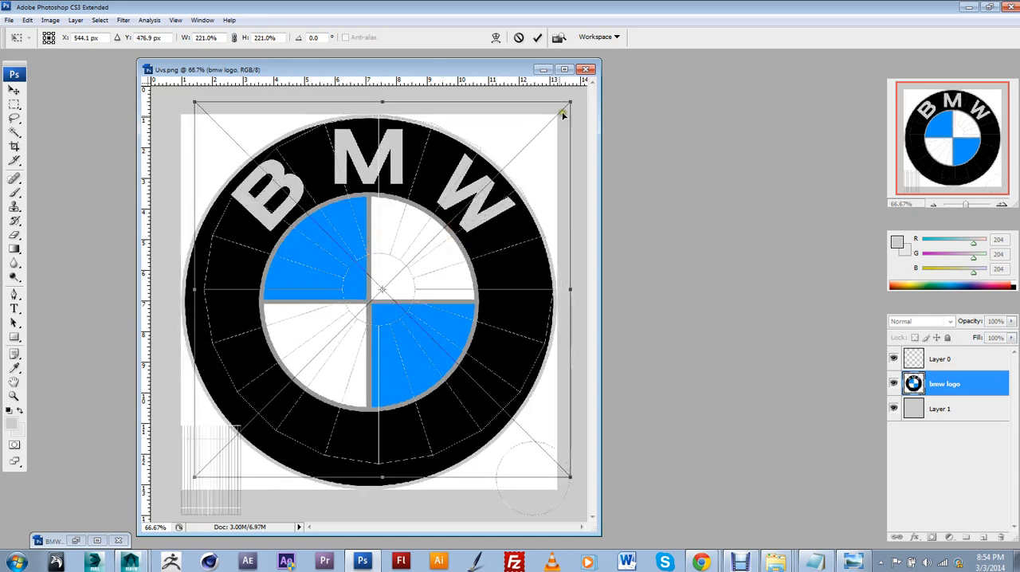
pyautogui.keyDown('alt'); pyautogui.keyDown('shift'); pyautogui.moveTo(570, 102); pyautogui.dragTo(554, 112); pyautogui.keyUp('shift'); pyautogui.keyUp('alt')
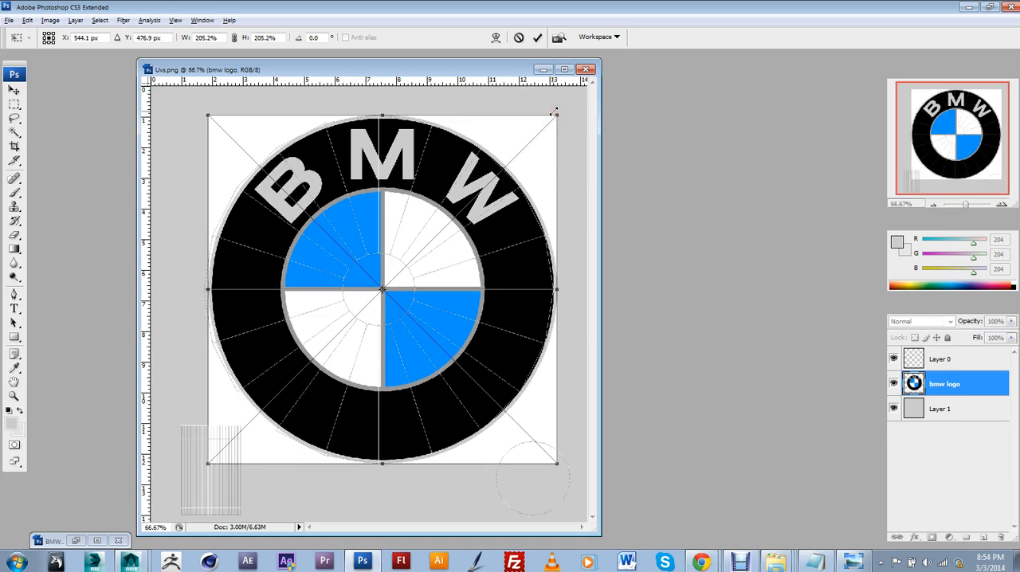
pyautogui.click(554, 112)
pyautogui.press('Return')
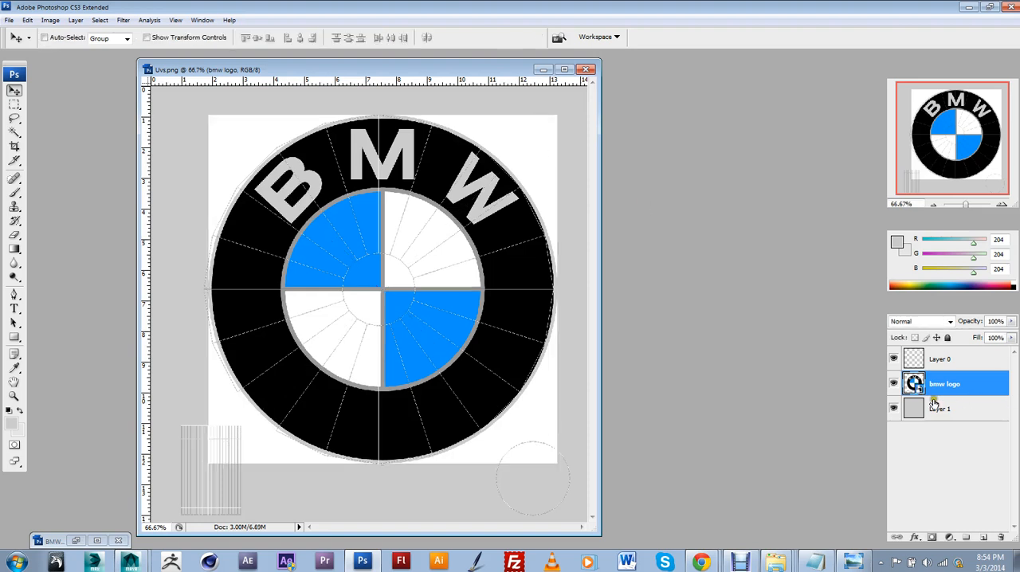
# Hide the UV layer and select the white background around the logo, subtracting the white inner quadrants from the selection
pyautogui.click(895, 360)
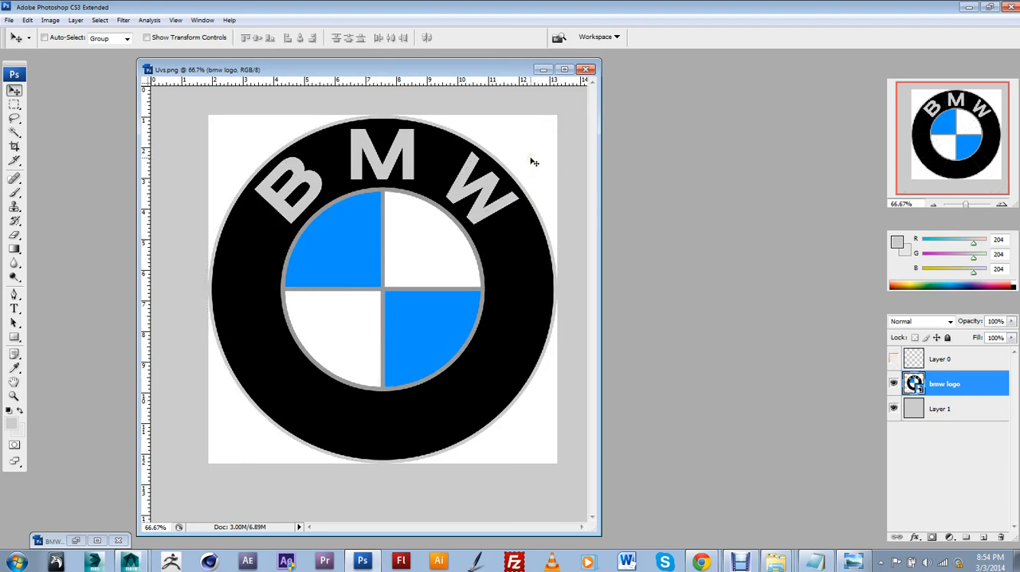
pyautogui.moveTo(14, 105); pyautogui.dragTo(44, 144)
pyautogui.click(249, 157)
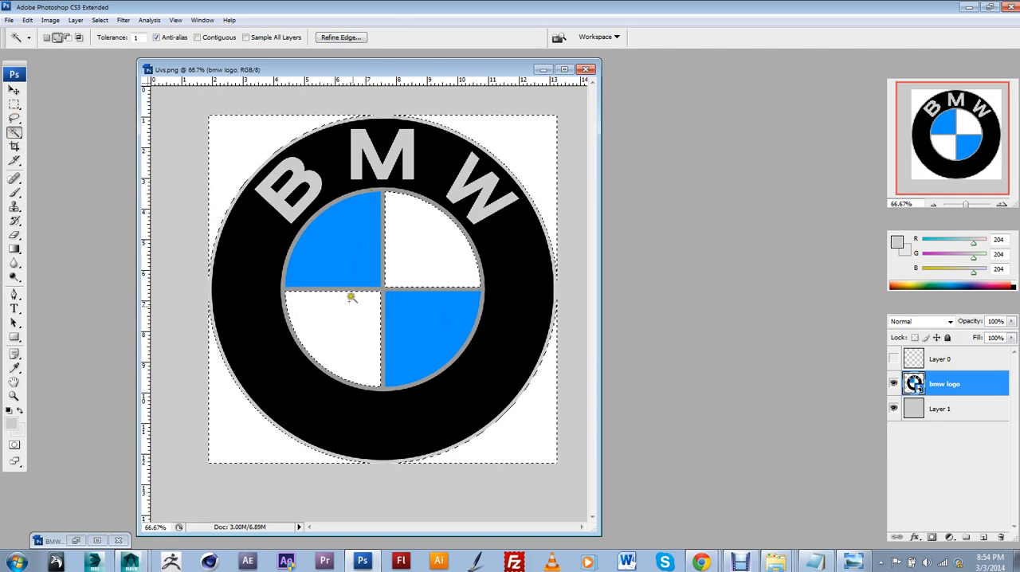
pyautogui.click(14, 104)
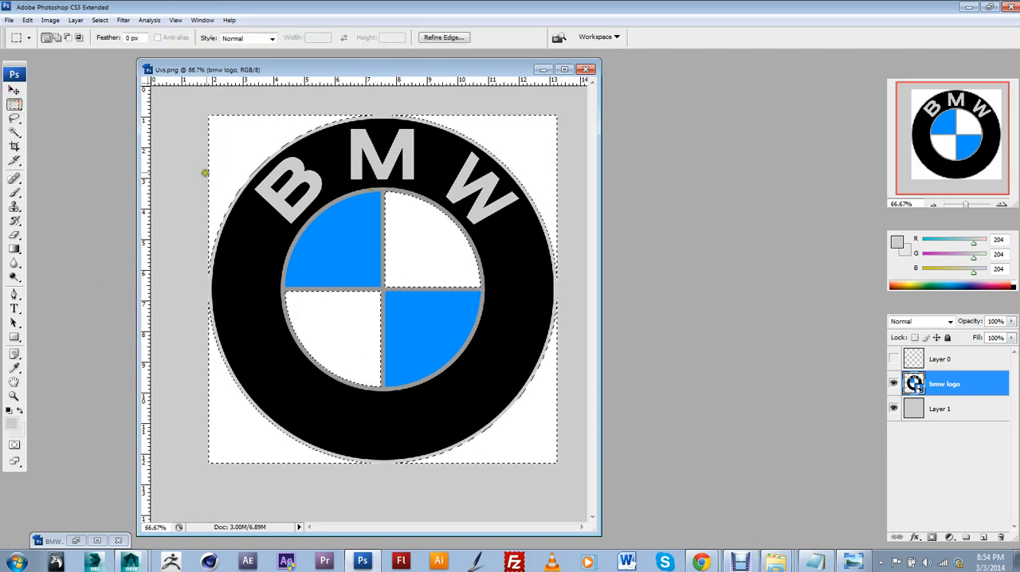
pyautogui.moveTo(272, 218); pyautogui.dragTo(441, 398)
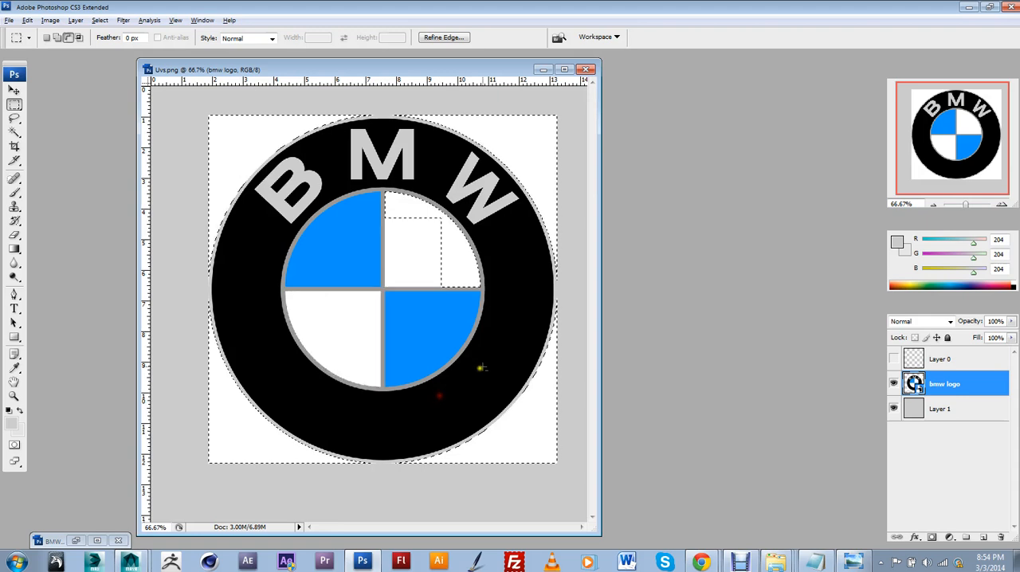
pyautogui.moveTo(497, 312); pyautogui.dragTo(459, 287)
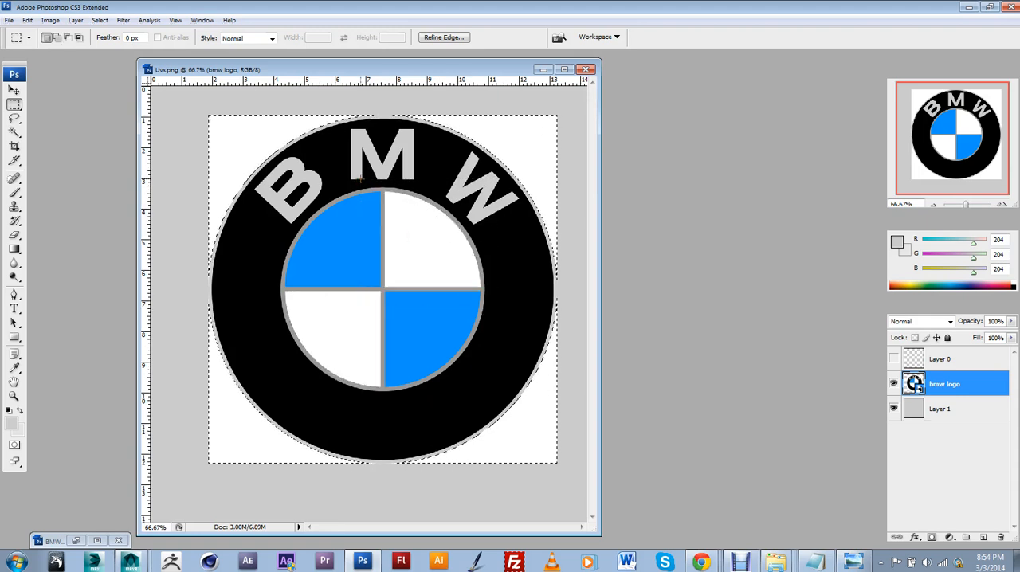
# Rasterize the bmw logo layer, delete its selected white background and deselect, checking the cutout with the grey layer hidden briefly
pyautogui.press('Delete')
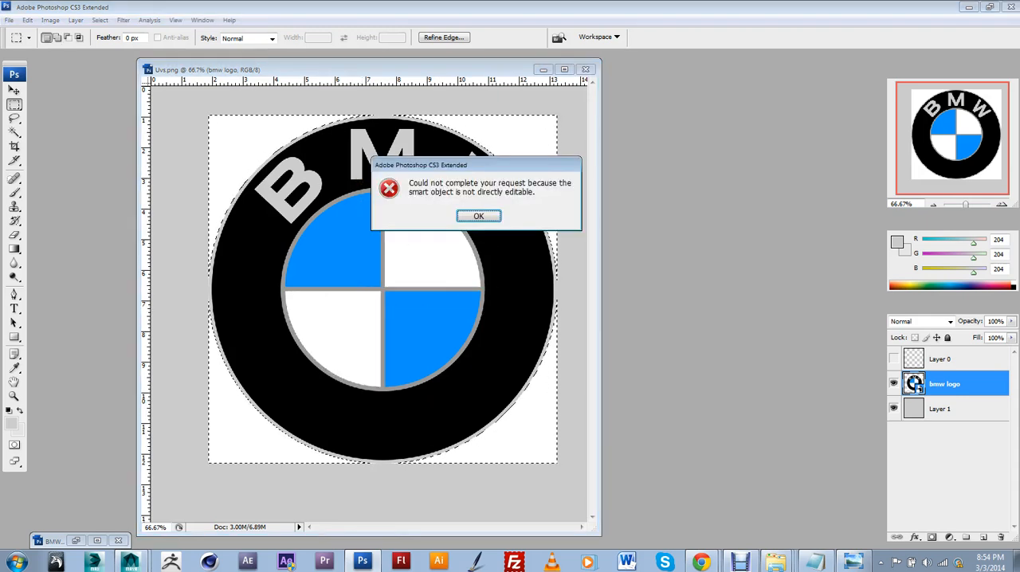
pyautogui.click(467, 217)
pyautogui.press('e')
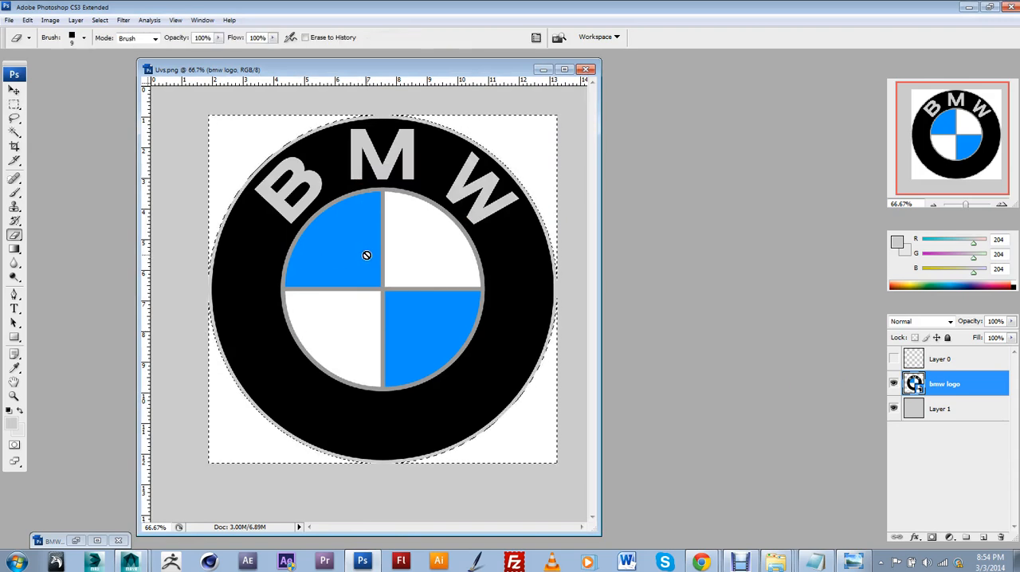
pyautogui.click(324, 235)
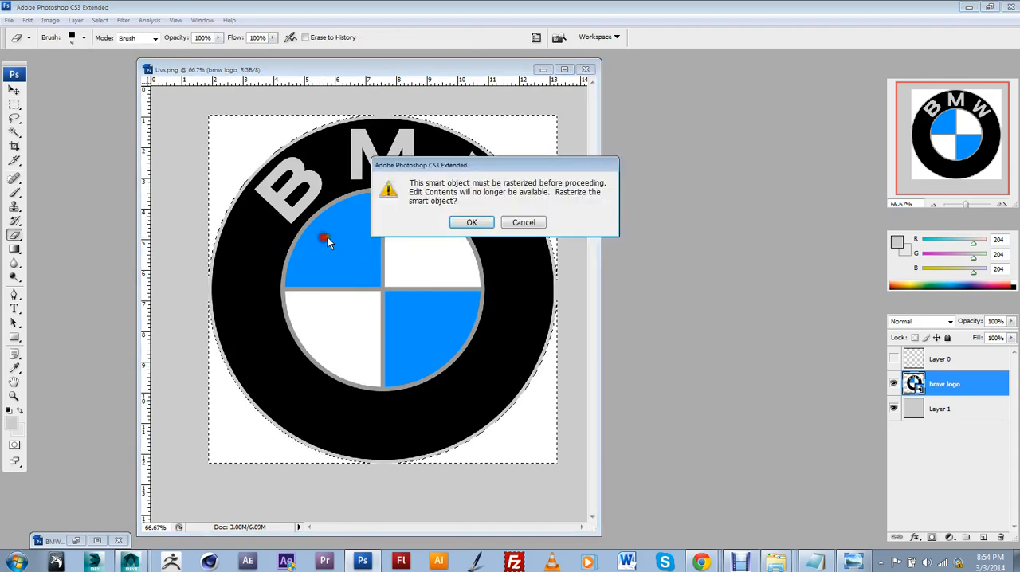
pyautogui.click(454, 217)
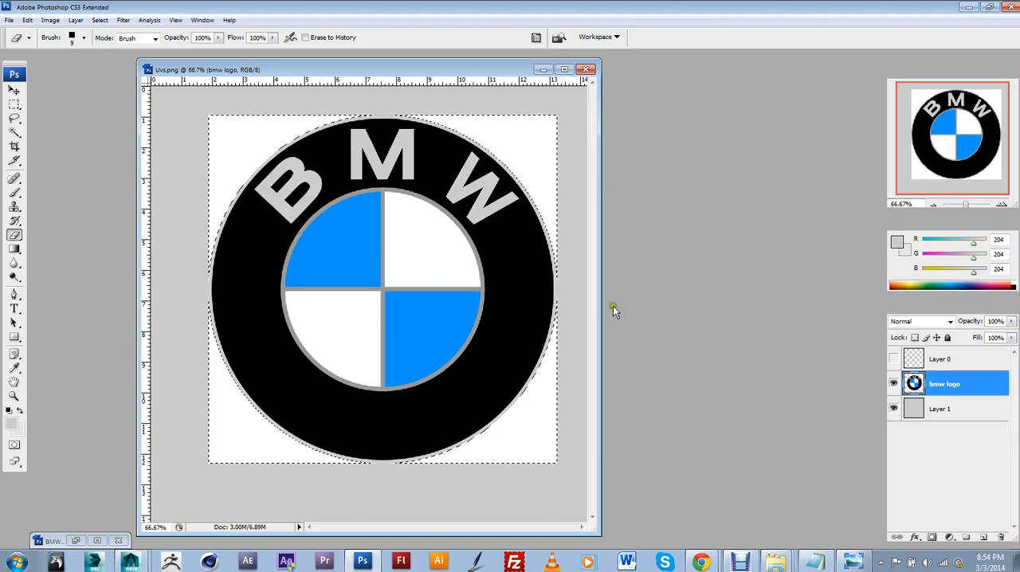
pyautogui.hotkey('ctrl', 'd')
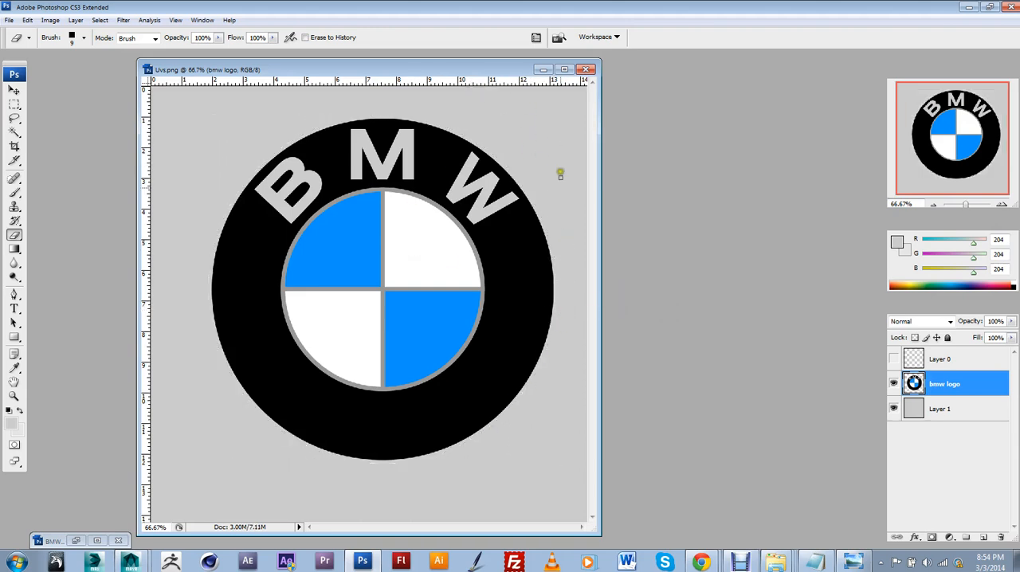
pyautogui.click(893, 408)
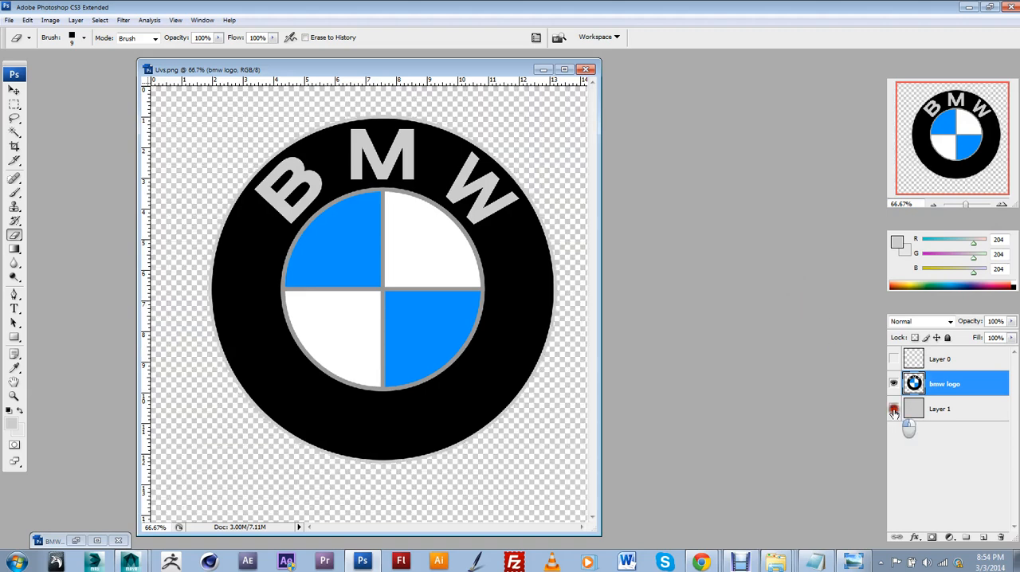
pyautogui.click(893, 408)
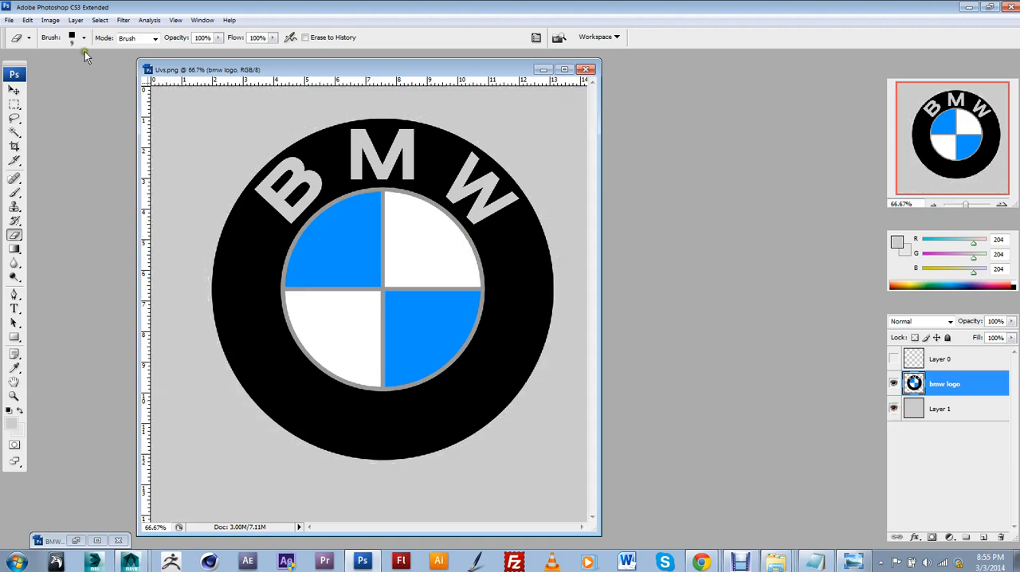
# Save a copy of the artwork to the Desktop as Uvs copy.png in PNG format with Interlace set to None
pyautogui.click(9, 20)
pyautogui.click(31, 168)
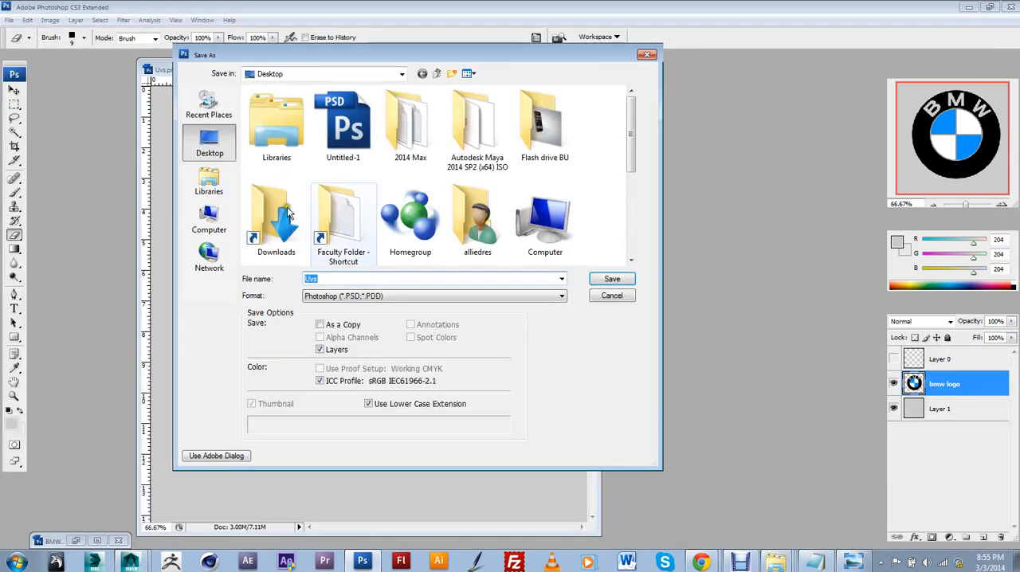
pyautogui.click(351, 299)
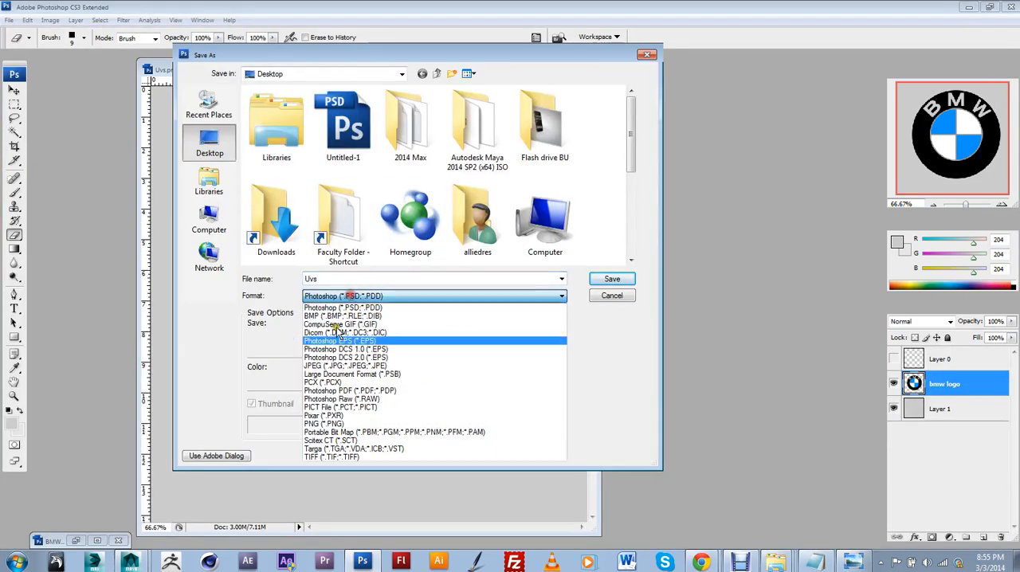
pyautogui.click(346, 428)
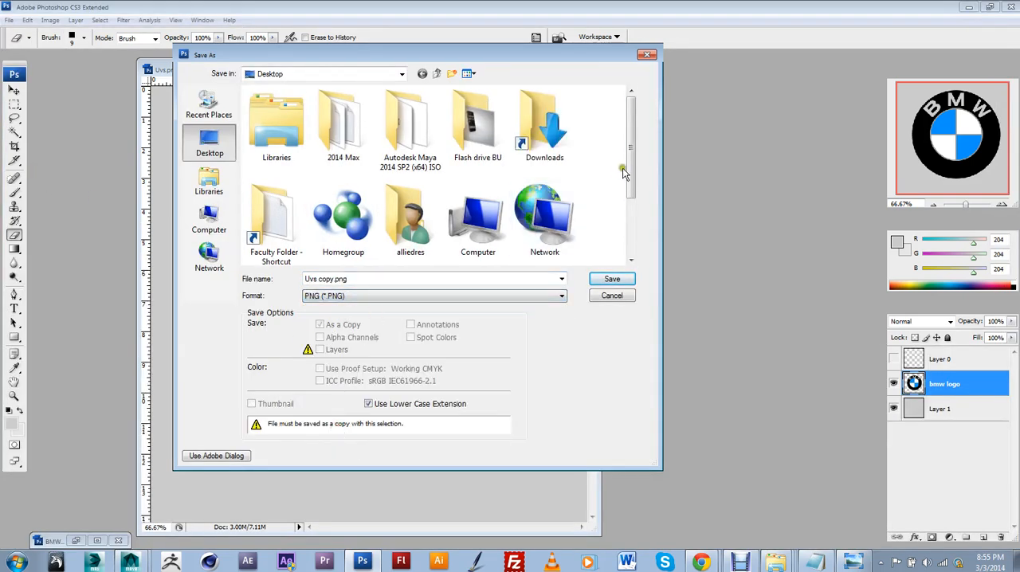
pyautogui.click(633, 256)
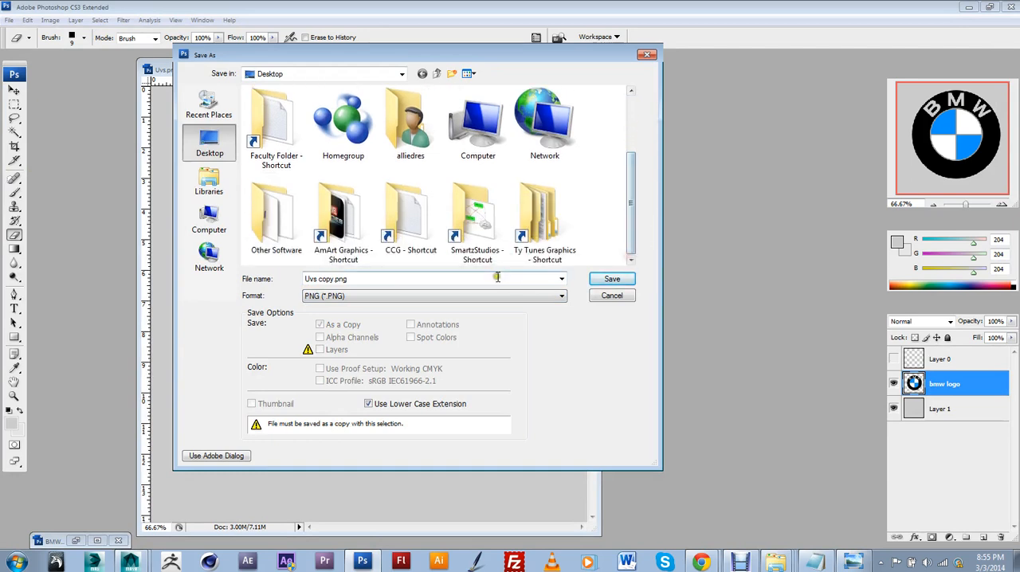
pyautogui.click(626, 115)
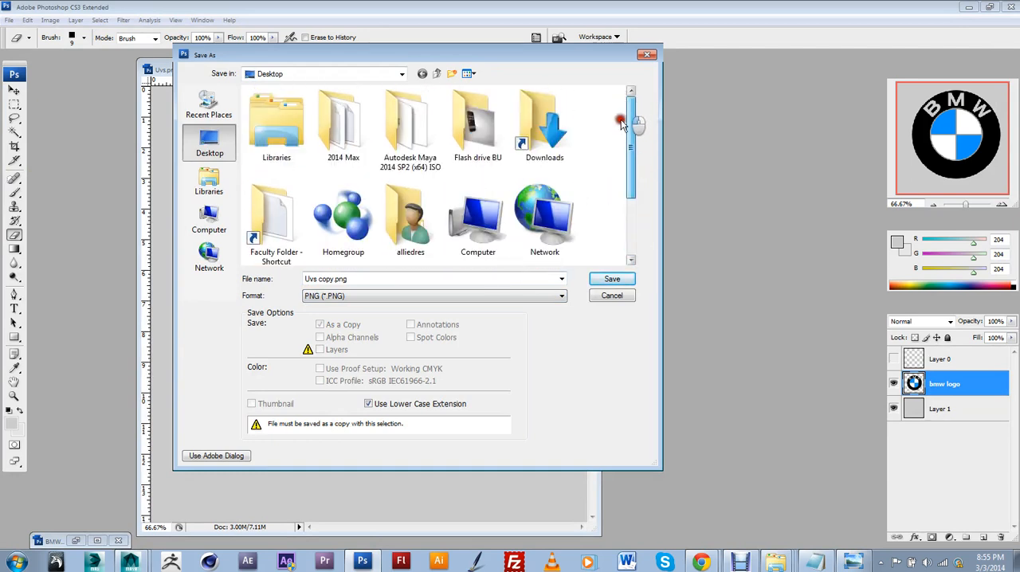
pyautogui.click(631, 239)
pyautogui.click(420, 296)
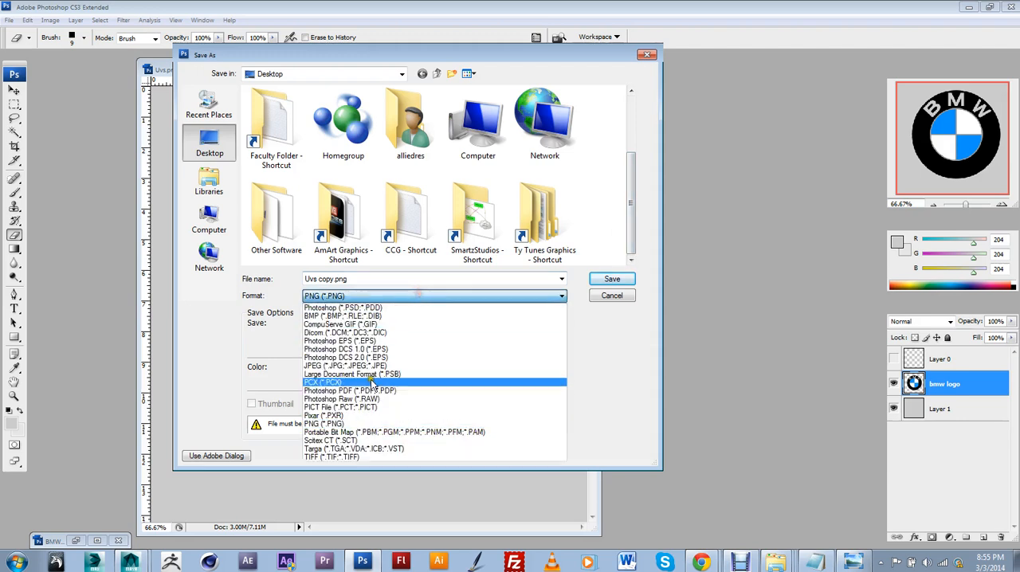
pyautogui.click(371, 424)
pyautogui.moveTo(631, 244); pyautogui.dragTo(606, 296)
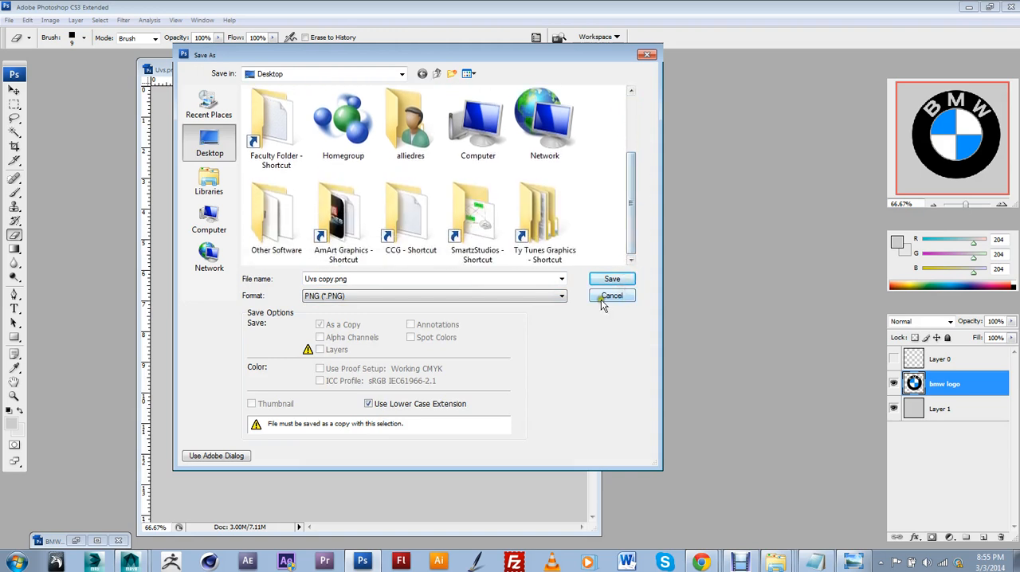
pyautogui.click(614, 281)
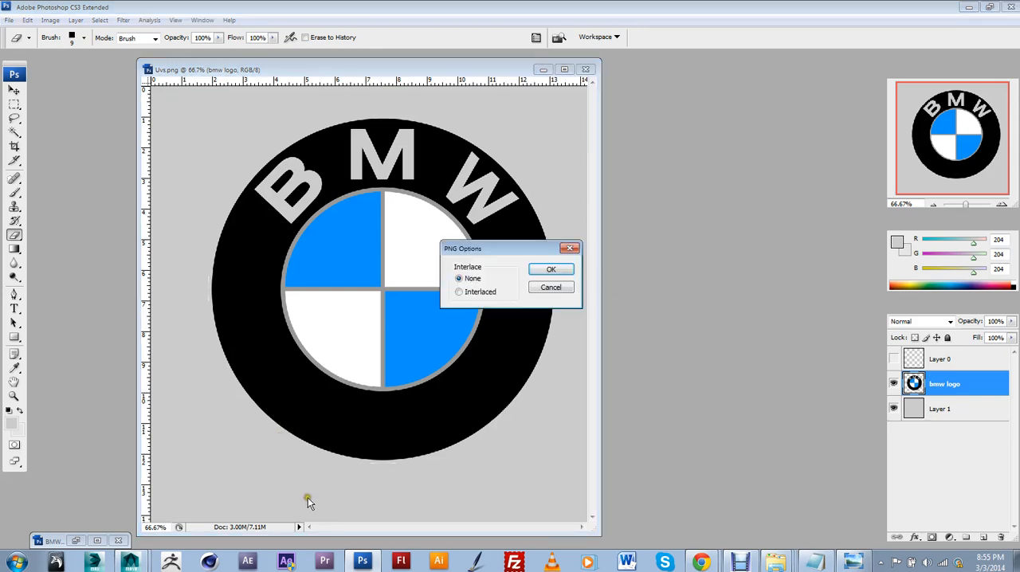
pyautogui.click(552, 272)
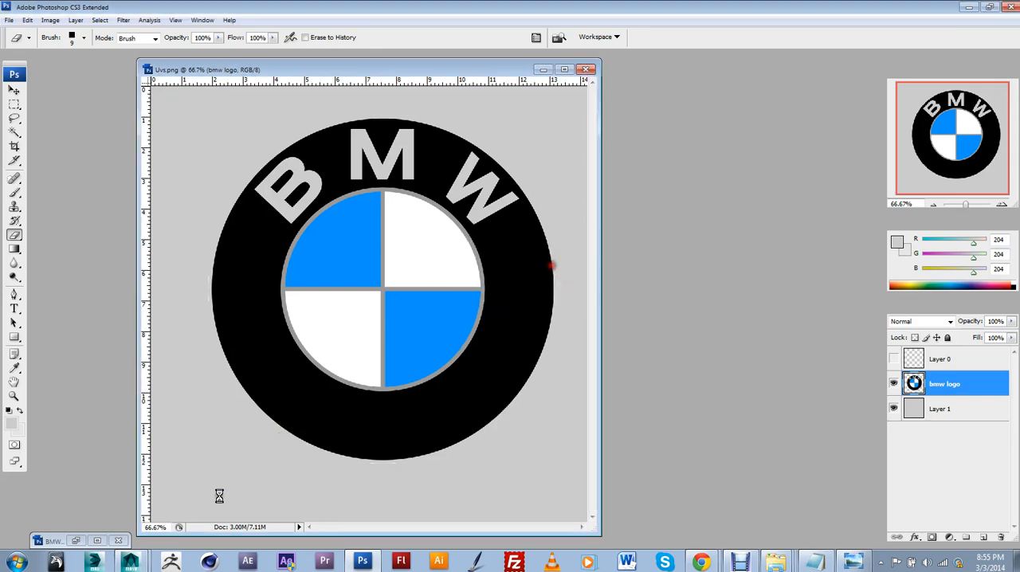
# Switch to Maya, close the UV Texture Editor and put away the render window to clear the perspective view
pyautogui.click(130, 562)
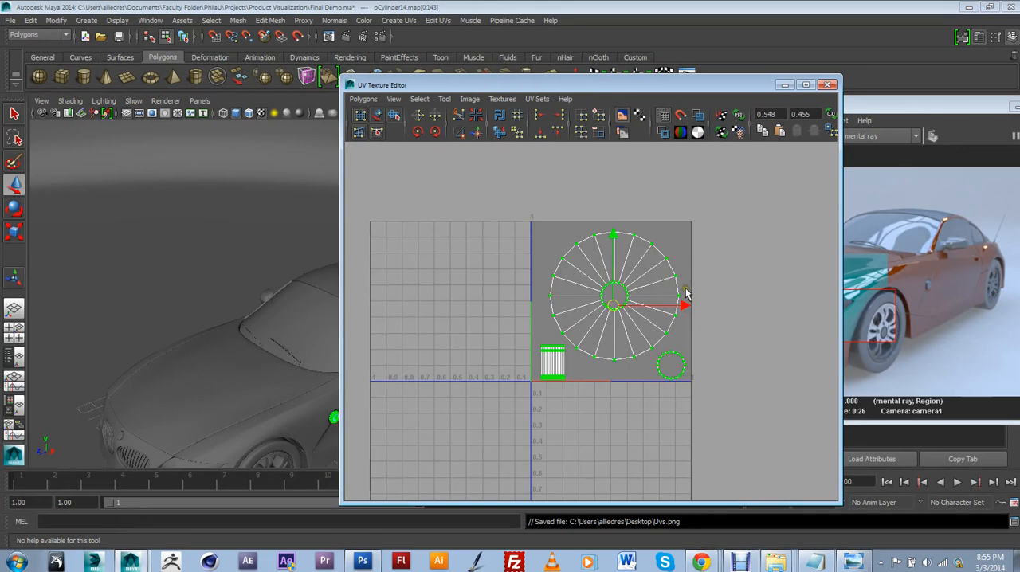
pyautogui.click(829, 85)
pyautogui.moveTo(938, 103); pyautogui.dragTo(758, 149)
pyautogui.click(906, 150)
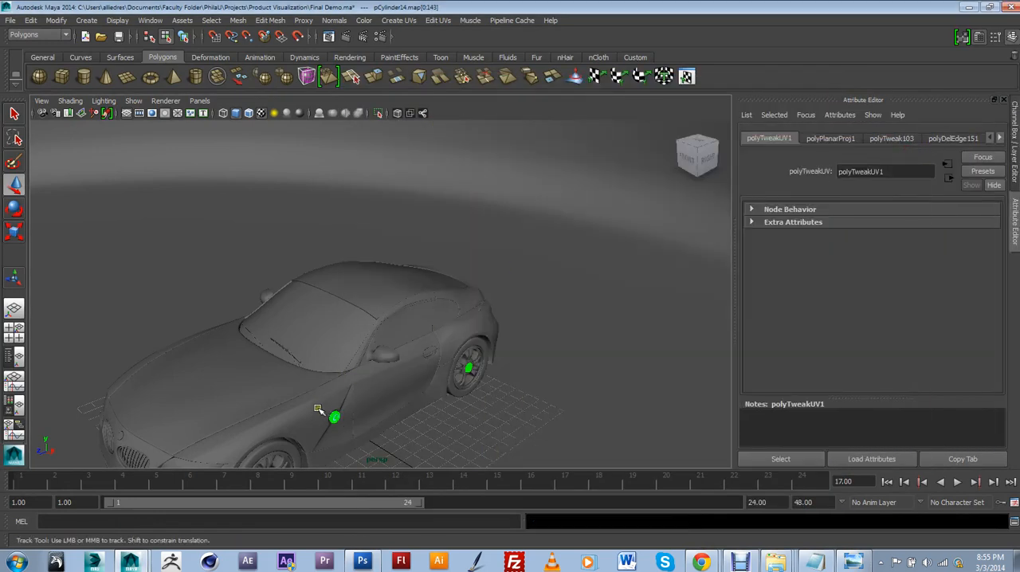
# Return to object selection, select the round badge cylinder on the car's side and turn on its smooth mesh preview
pyautogui.scroll(10, 371, 303)
pyautogui.keyDown('alt'); pyautogui.moveTo(376, 335); pyautogui.dragTo(380, 358, button='right'); pyautogui.keyUp('alt')
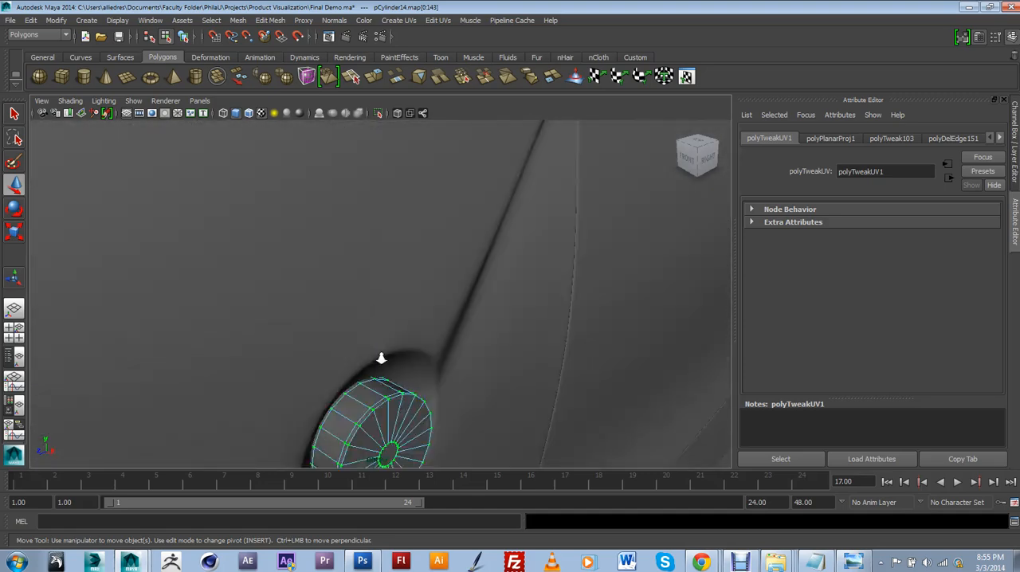
pyautogui.keyDown('alt'); pyautogui.moveTo(380, 358); pyautogui.dragTo(374, 231, button='middle'); pyautogui.keyUp('alt')
pyautogui.moveTo(392, 358); pyautogui.dragTo(429, 289, button='right')
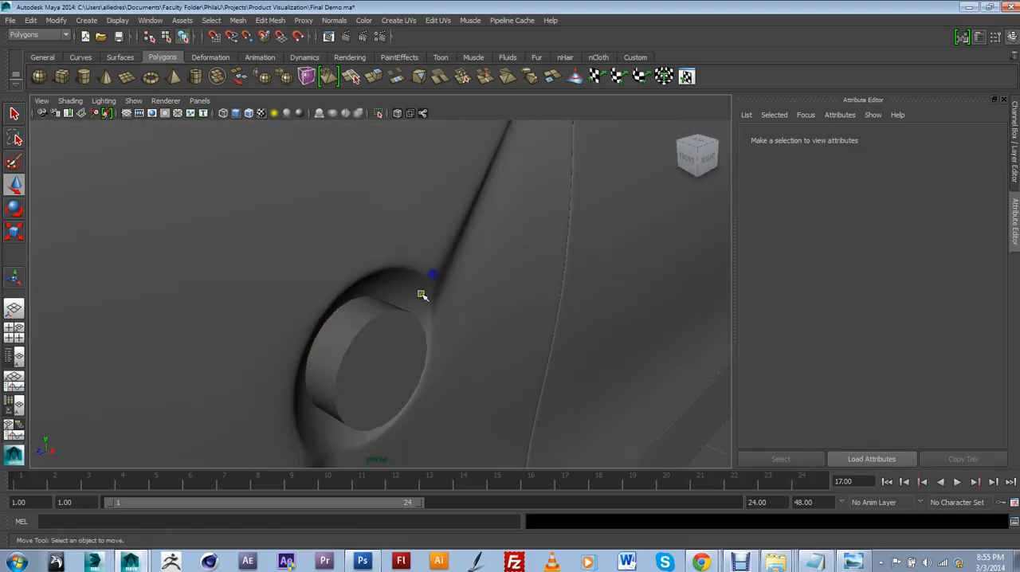
pyautogui.click(404, 316)
pyautogui.scroll(-1, 394, 321)
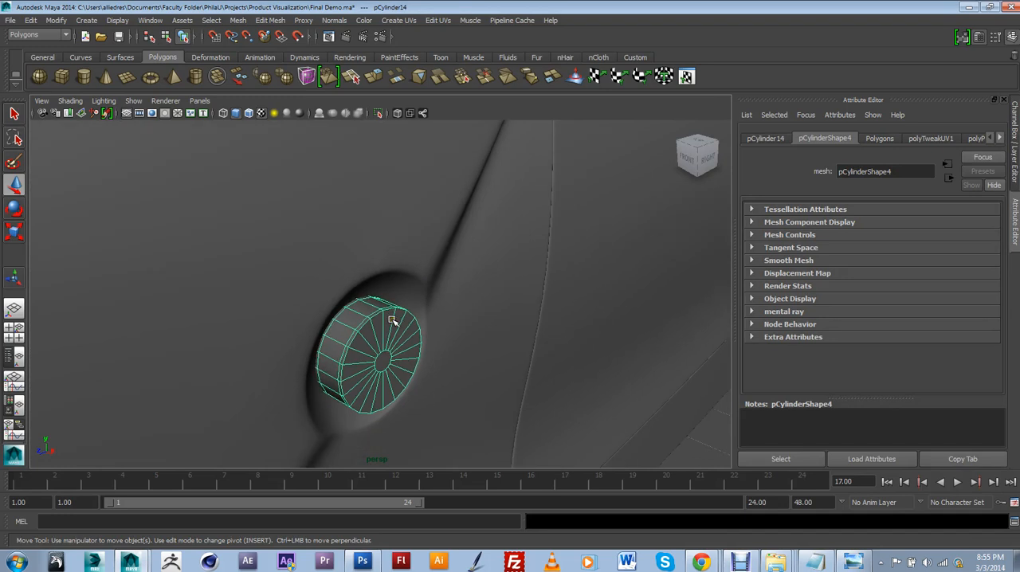
pyautogui.press('3')
pyautogui.scroll(-1, 394, 321)
pyautogui.keyDown('alt'); pyautogui.moveTo(394, 322); pyautogui.dragTo(406, 326); pyautogui.keyUp('alt')
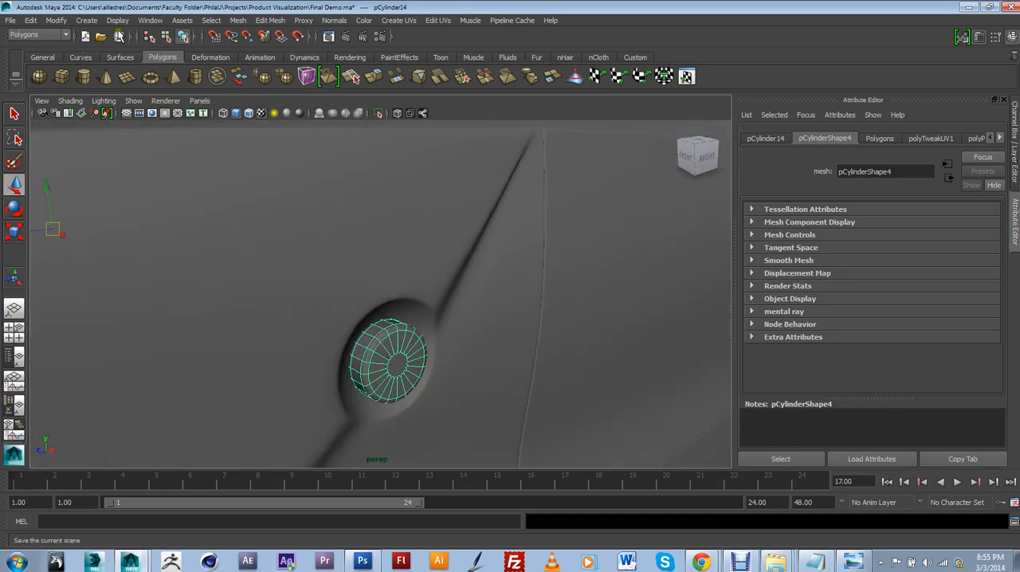
# Open the Hypershade and create a new mental ray mia_material_x material
pyautogui.click(150, 20)
pyautogui.moveTo(159, 52)
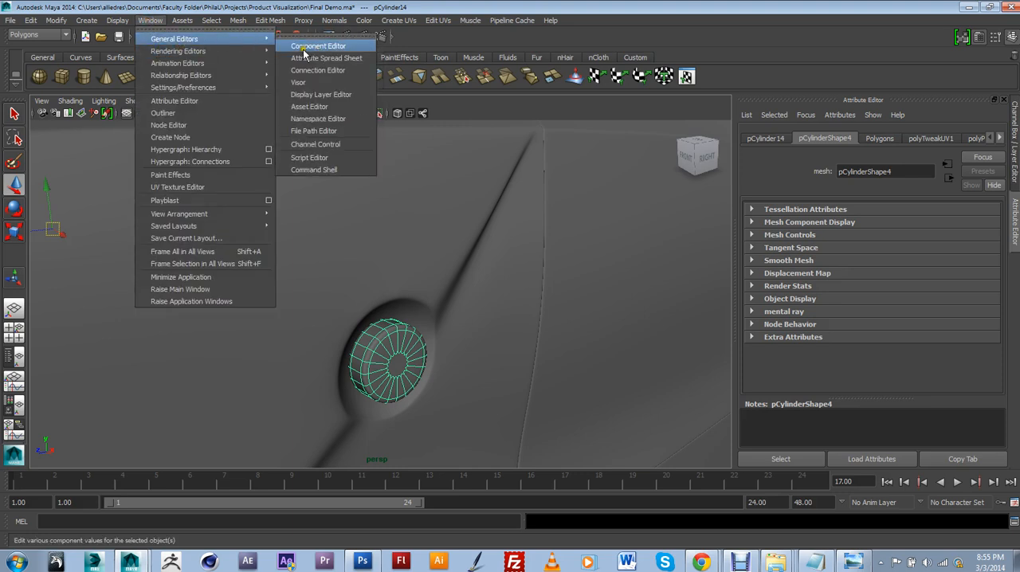
pyautogui.click(303, 82)
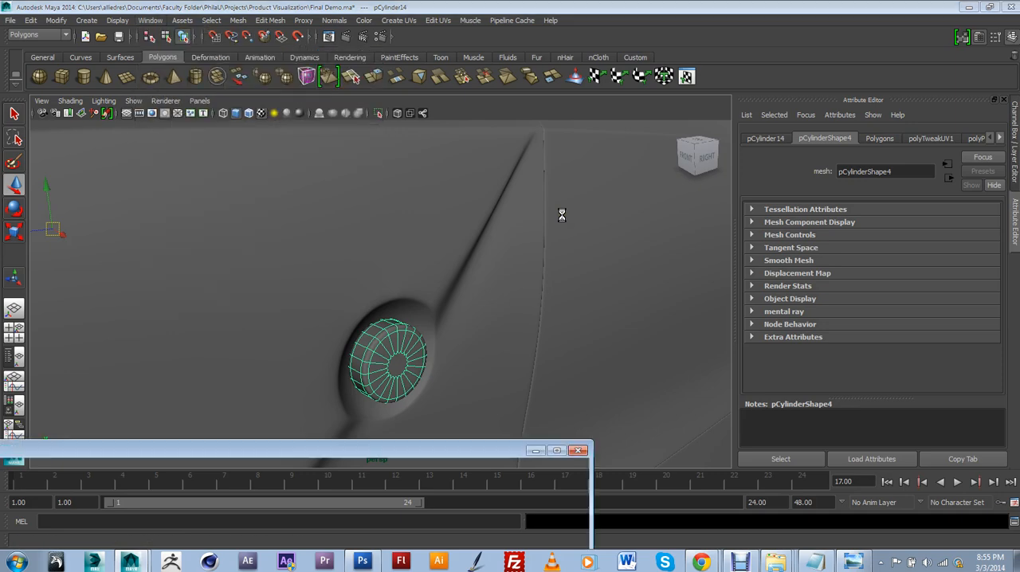
pyautogui.moveTo(453, 461); pyautogui.dragTo(721, 127)
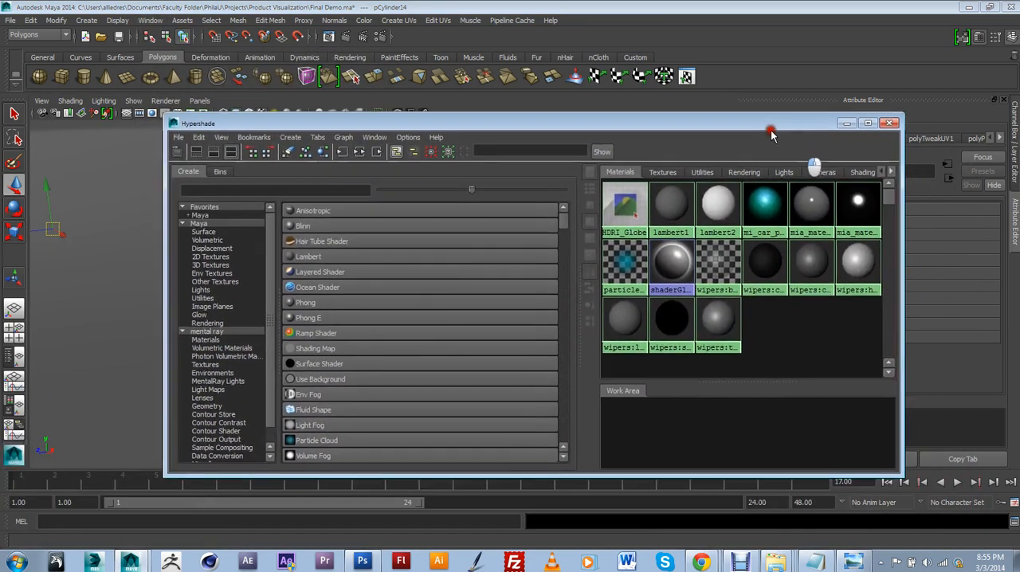
pyautogui.click(206, 330)
pyautogui.click(319, 271)
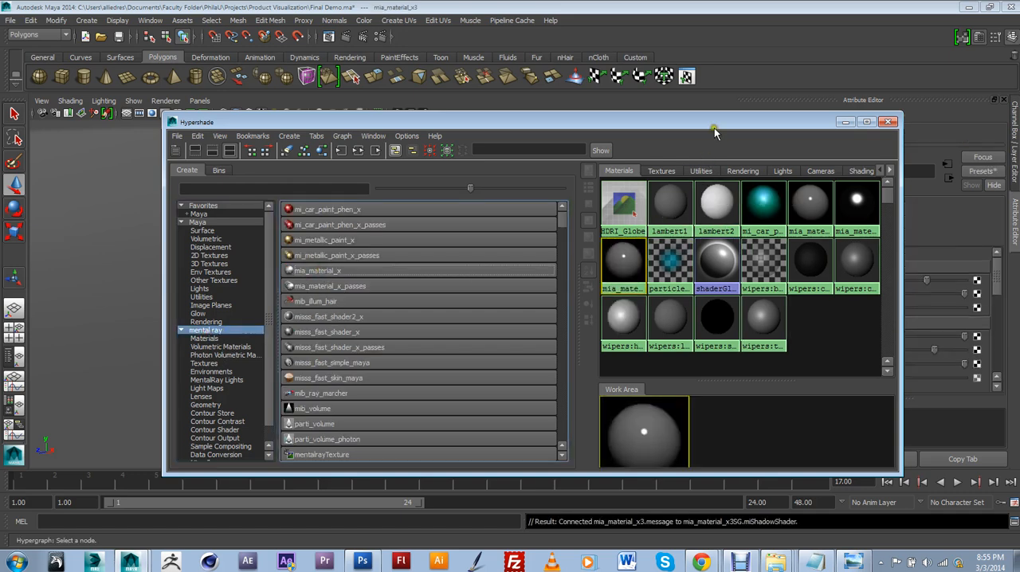
# Connect a File texture to the new mia_material_x's diffuse color
pyautogui.moveTo(714, 125); pyautogui.dragTo(622, 516)
pyautogui.click(977, 281)
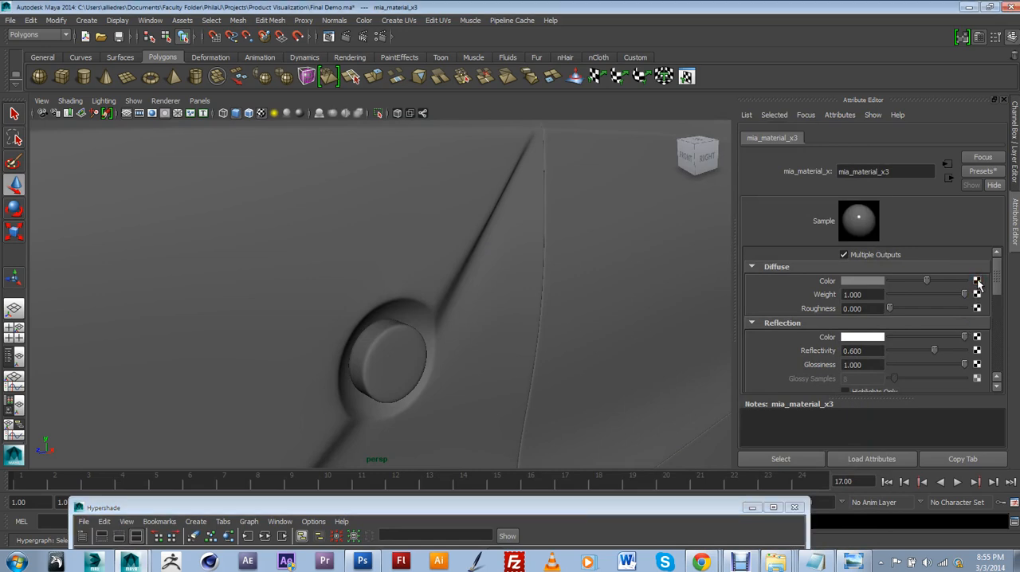
pyautogui.click(977, 281)
pyautogui.click(498, 294)
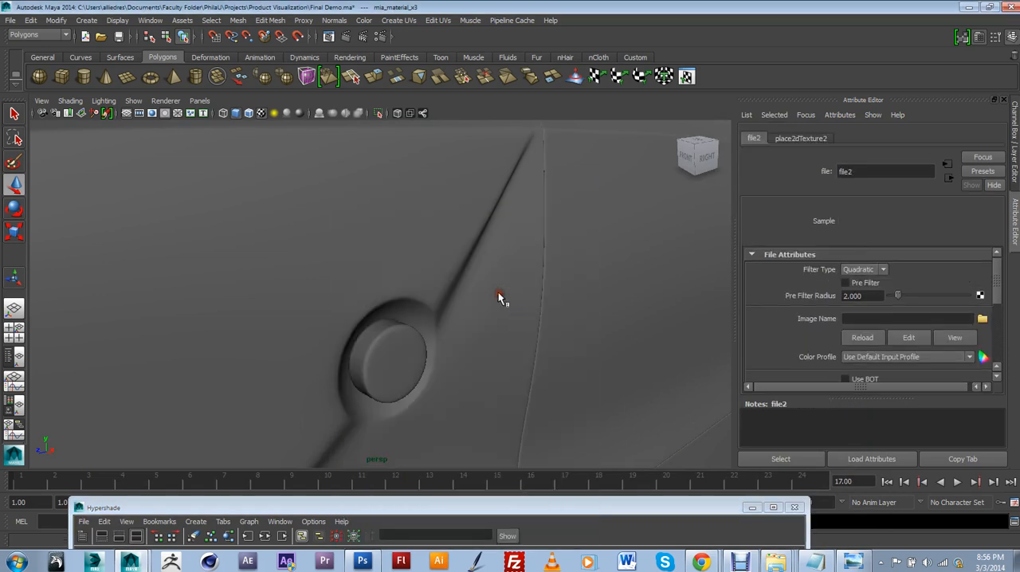
# Load Uvs copy.png from the Desktop as the file texture's image
pyautogui.click(982, 319)
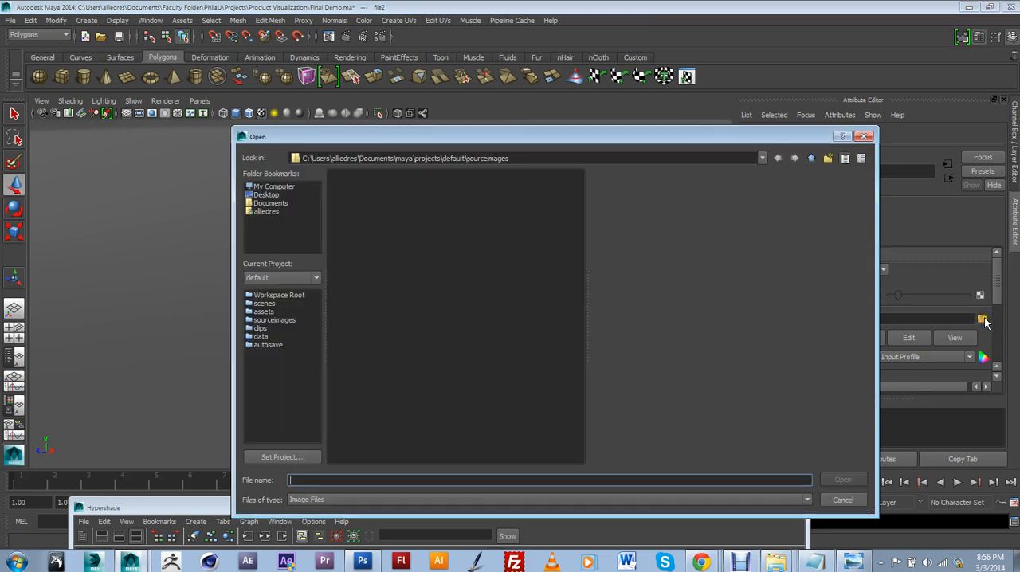
pyautogui.click(277, 196)
pyautogui.click(510, 258)
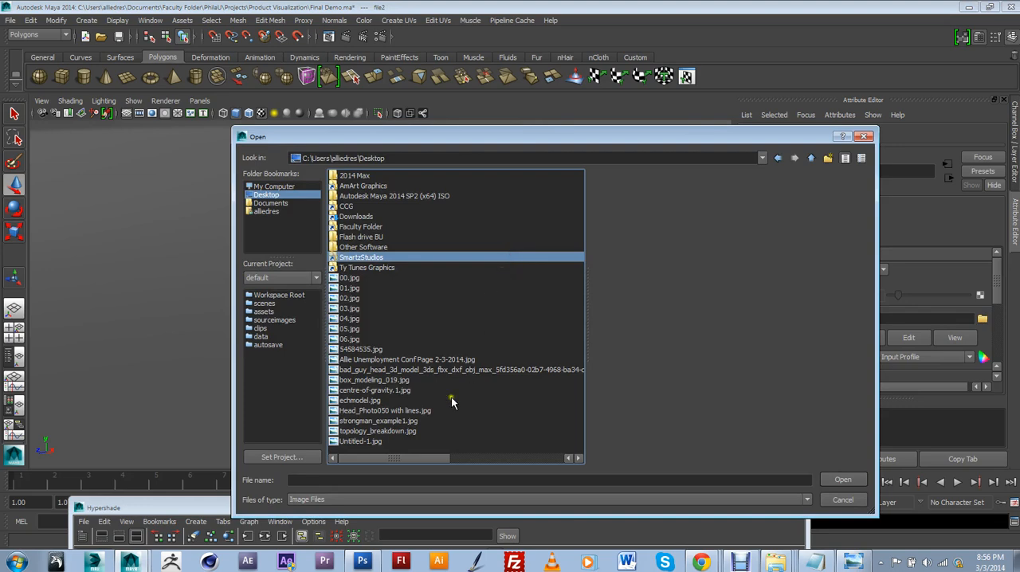
pyautogui.click(375, 370)
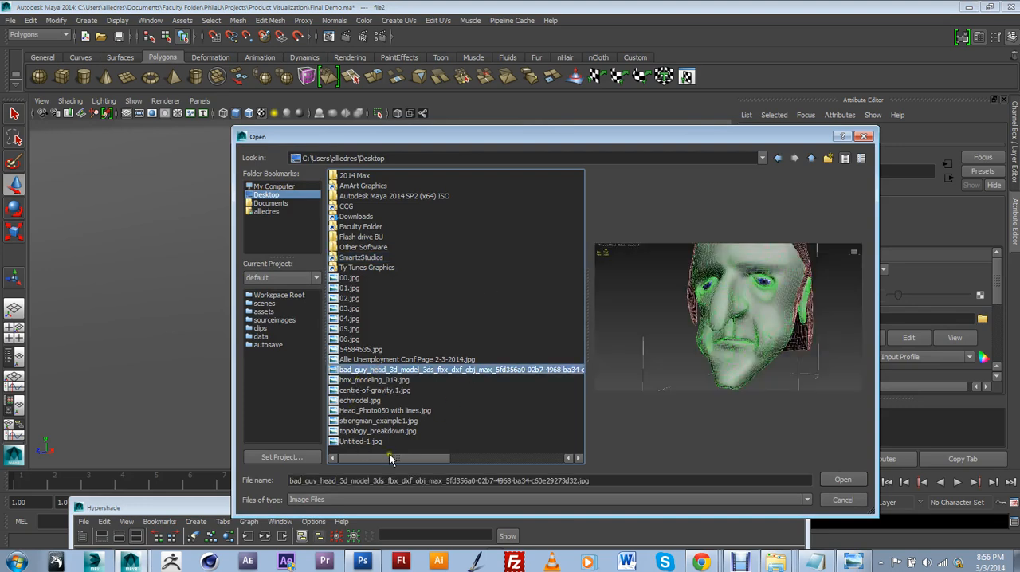
pyautogui.moveTo(390, 458); pyautogui.dragTo(553, 461)
pyautogui.click(366, 197)
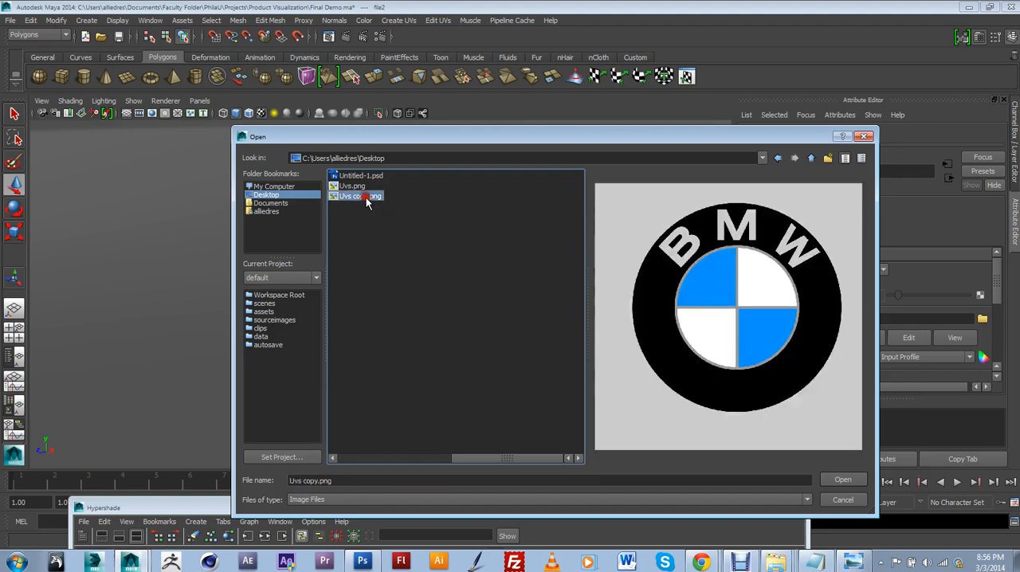
pyautogui.click(845, 480)
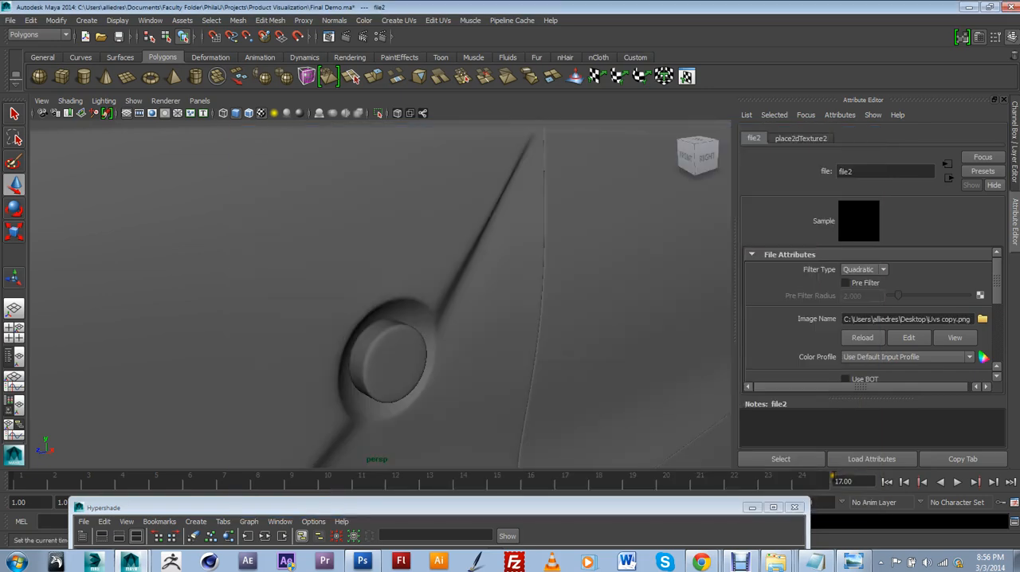
# Assign the BMW logo material mia_material_x3 to the round badge cylinder on the car's side
pyautogui.moveTo(666, 508); pyautogui.dragTo(658, 426)
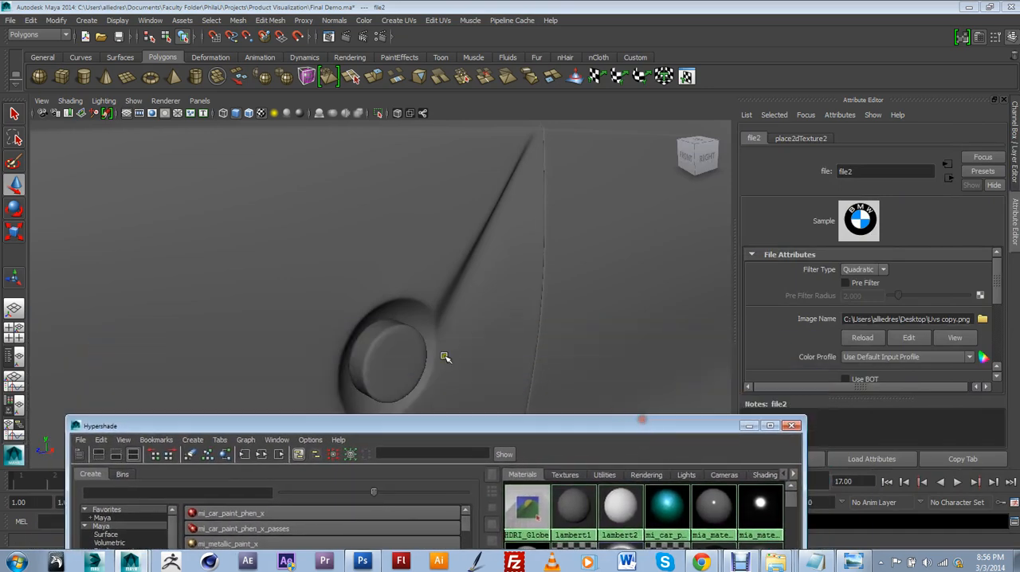
pyautogui.moveTo(583, 428); pyautogui.dragTo(856, 161)
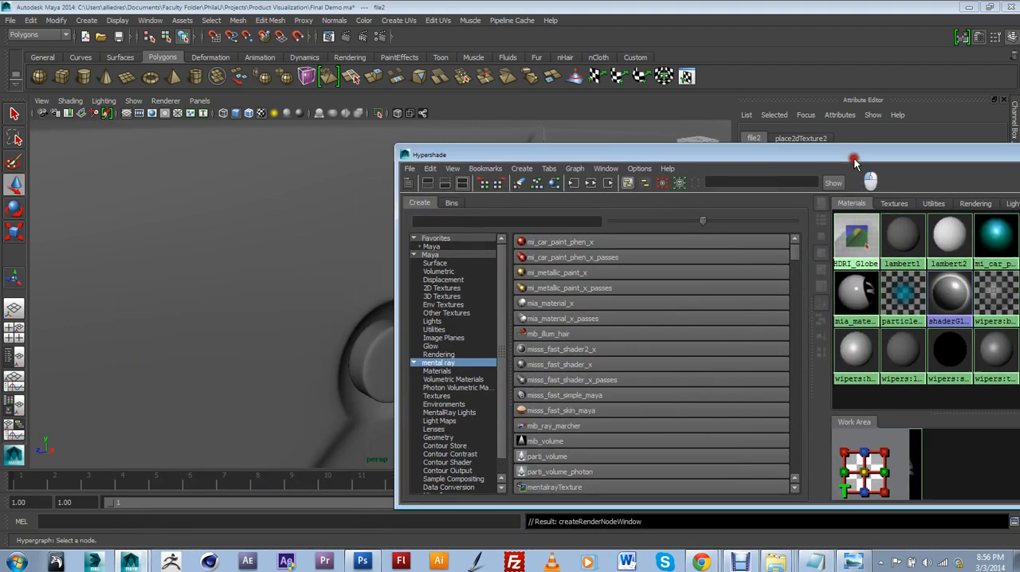
pyautogui.moveTo(436, 362); pyautogui.dragTo(372, 361, button='middle')
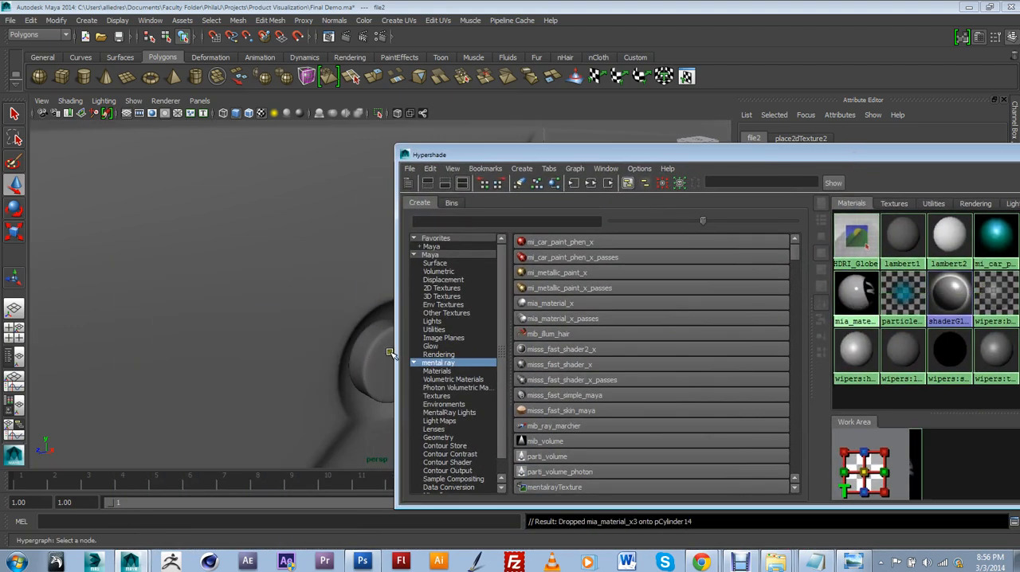
pyautogui.moveTo(502, 154); pyautogui.dragTo(592, 148)
pyautogui.click(421, 347)
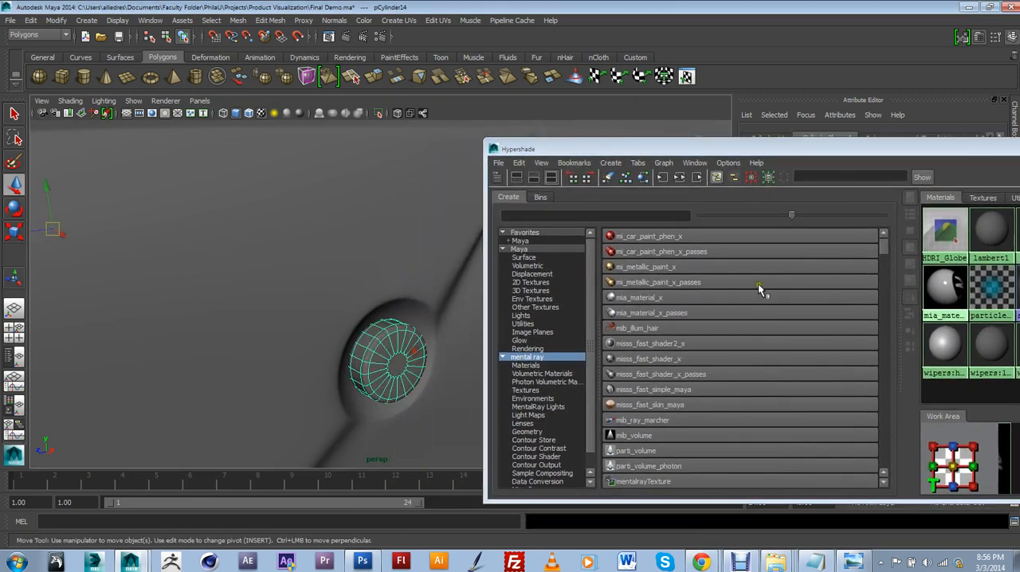
pyautogui.moveTo(945, 293); pyautogui.dragTo(402, 365, button='middle')
pyautogui.moveTo(556, 152); pyautogui.dragTo(589, 157)
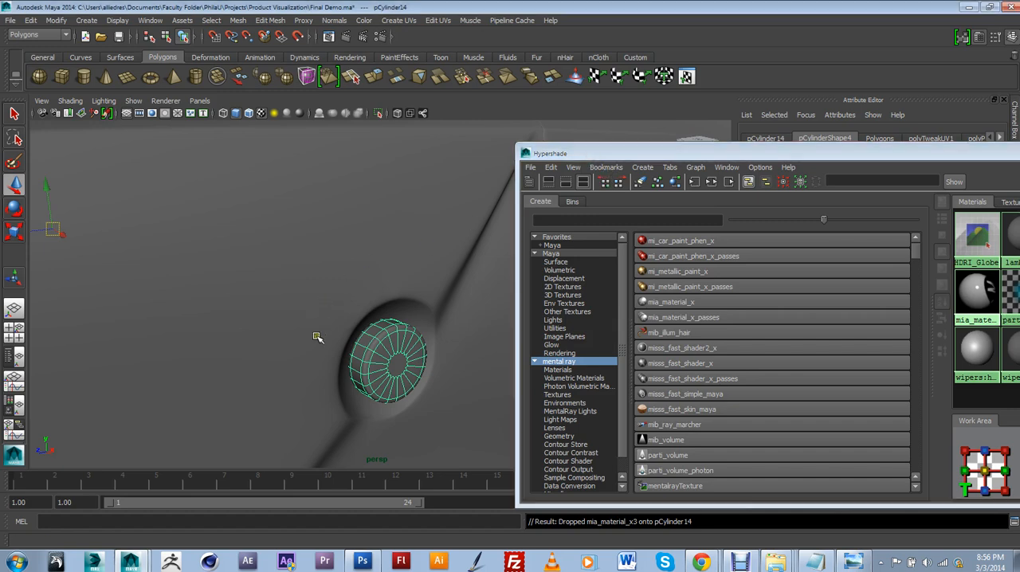
# Uncover the car from behind the Hypershade and switch the viewport to look through camera1
pyautogui.scroll(-3, 462, 328)
pyautogui.scroll(-3, 463, 329)
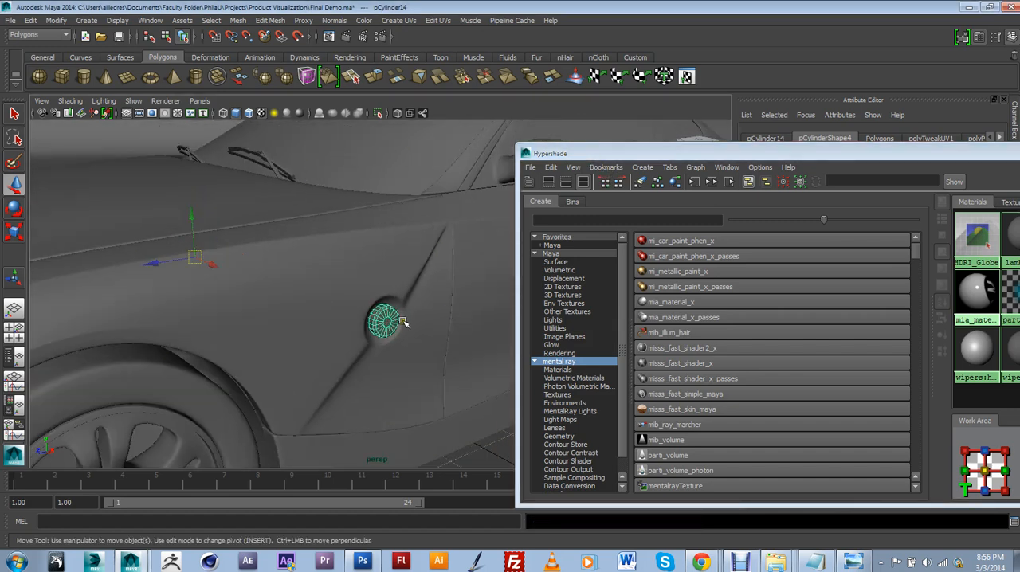
pyautogui.scroll(-3, 391, 410)
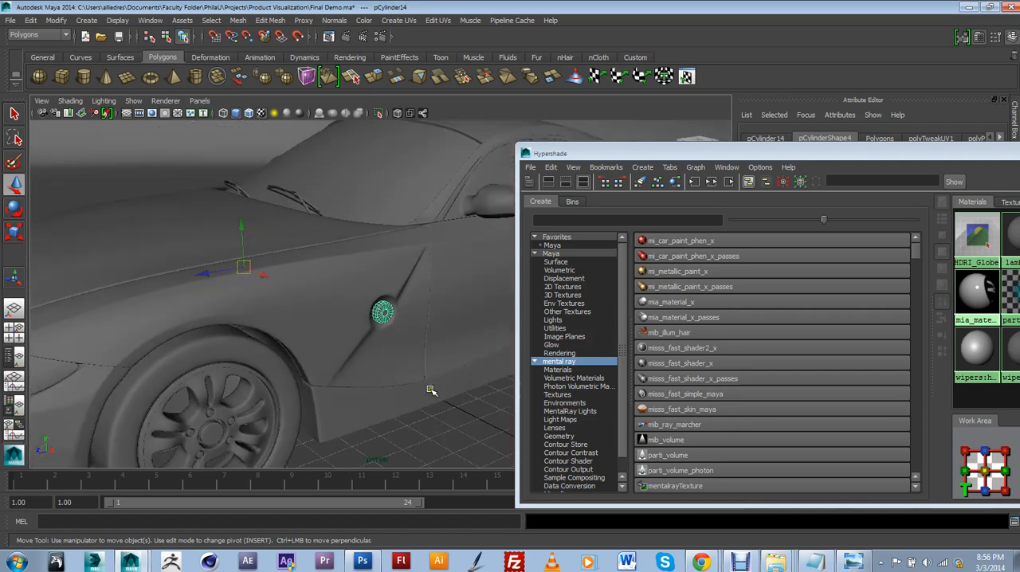
pyautogui.click(440, 416)
pyautogui.moveTo(558, 152); pyautogui.dragTo(662, 160)
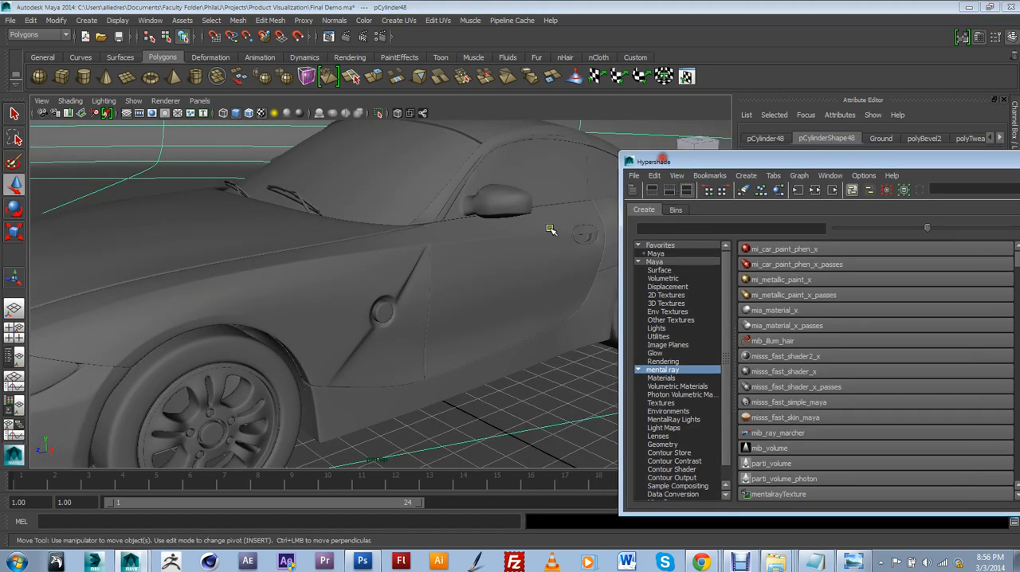
pyautogui.keyDown('alt'); pyautogui.moveTo(550, 230); pyautogui.dragTo(435, 300); pyautogui.keyUp('alt')
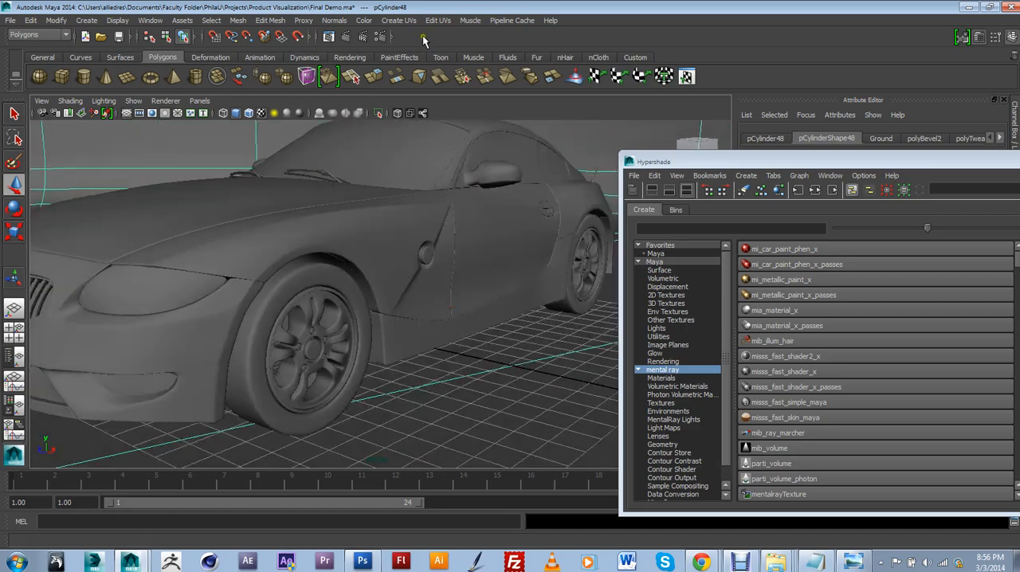
pyautogui.click(199, 101)
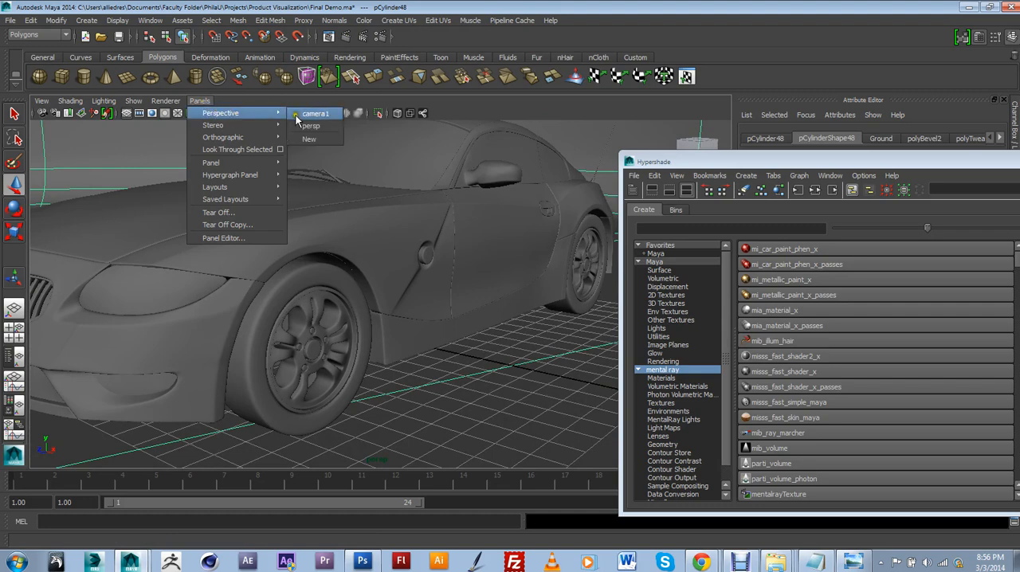
pyautogui.click(305, 116)
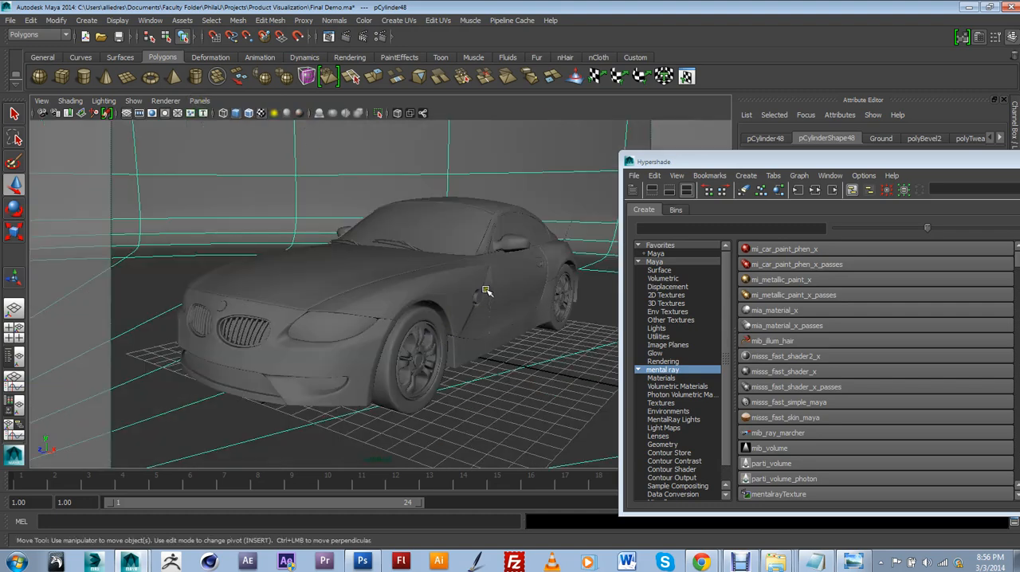
# Open the Render View and render a small region around the side badge with mental ray
pyautogui.click(329, 37)
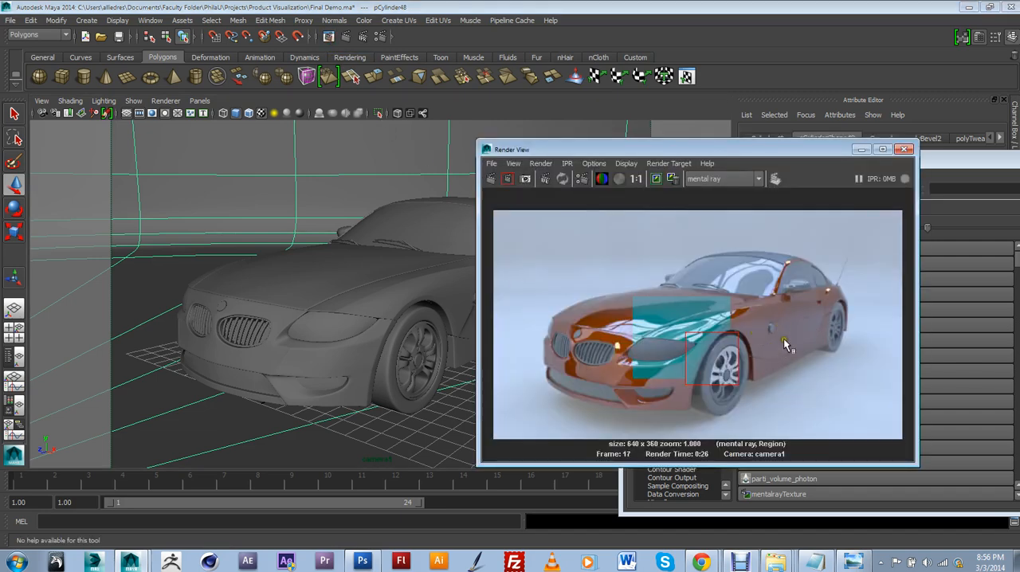
pyautogui.moveTo(745, 306); pyautogui.dragTo(790, 347)
pyautogui.click(509, 179)
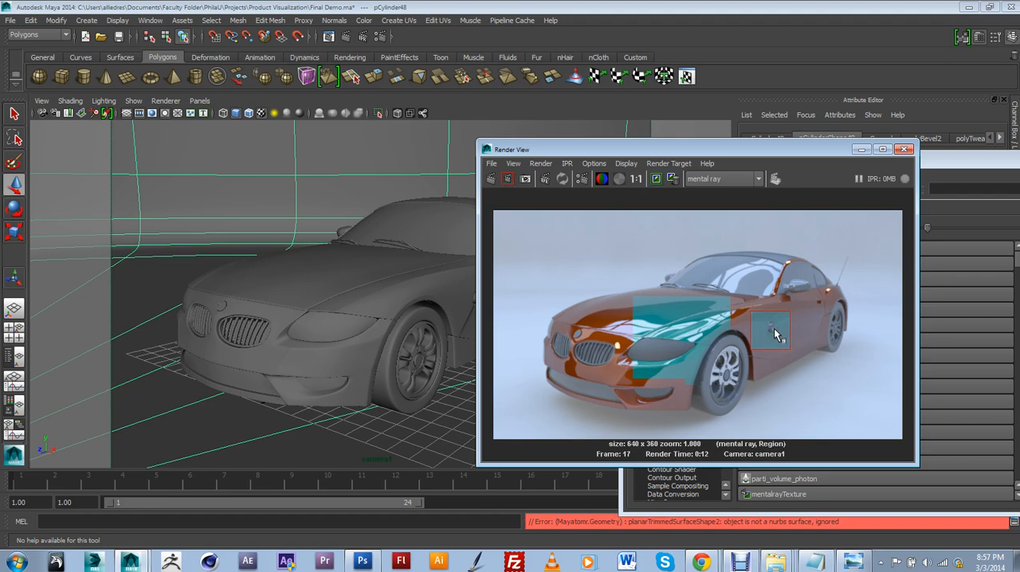
# Duplicate the side badge cylinder and move the copy forward along the car to just above the front wheel's rim
pyautogui.moveTo(573, 149); pyautogui.dragTo(686, 165)
pyautogui.scroll(5, 544, 335)
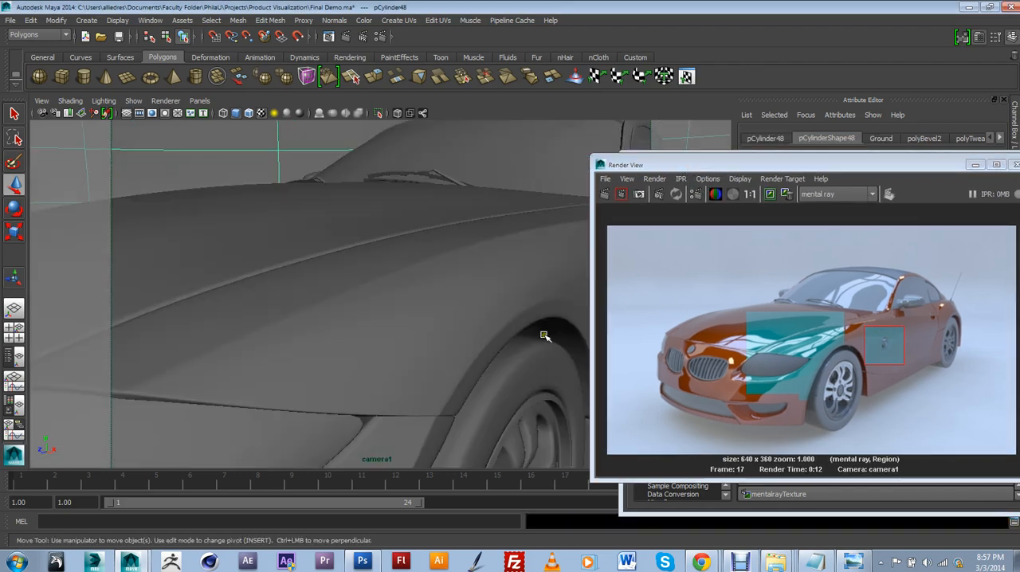
pyautogui.scroll(-5, 545, 336)
pyautogui.keyDown('alt'); pyautogui.moveTo(516, 327); pyautogui.dragTo(503, 312, button='middle'); pyautogui.keyUp('alt')
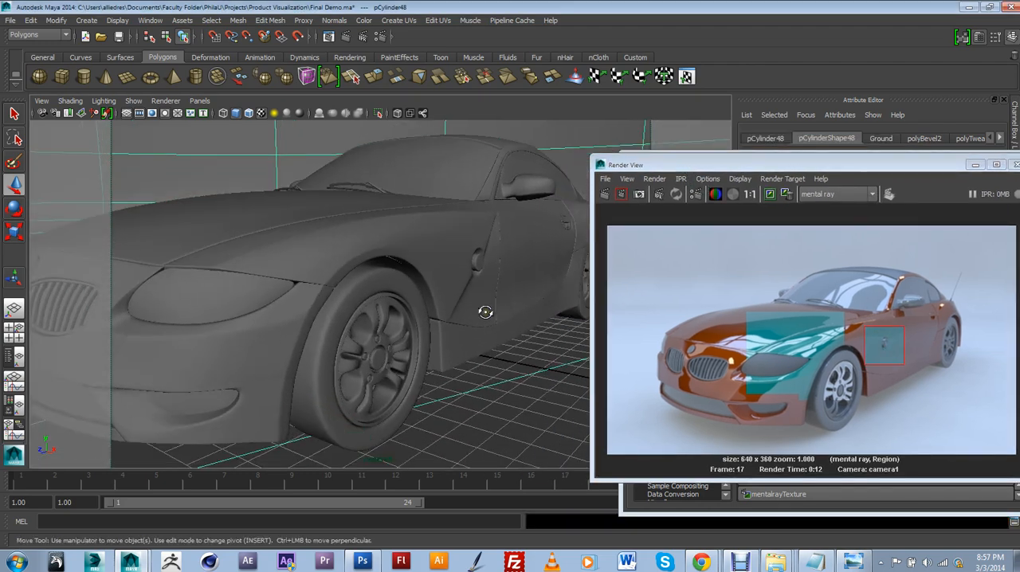
pyautogui.keyDown('alt'); pyautogui.moveTo(484, 312); pyautogui.dragTo(364, 306); pyautogui.keyUp('alt')
pyautogui.moveTo(364, 305)
pyautogui.keyDown('alt'); pyautogui.mouseDown(button='middle')
pyautogui.moveTo(451, 285)
pyautogui.moveTo(369, 301)
pyautogui.mouseUp(button='middle'); pyautogui.keyUp('alt')
pyautogui.scroll(3, 424, 293)
pyautogui.scroll(-3, 426, 294)
pyautogui.click(312, 306)
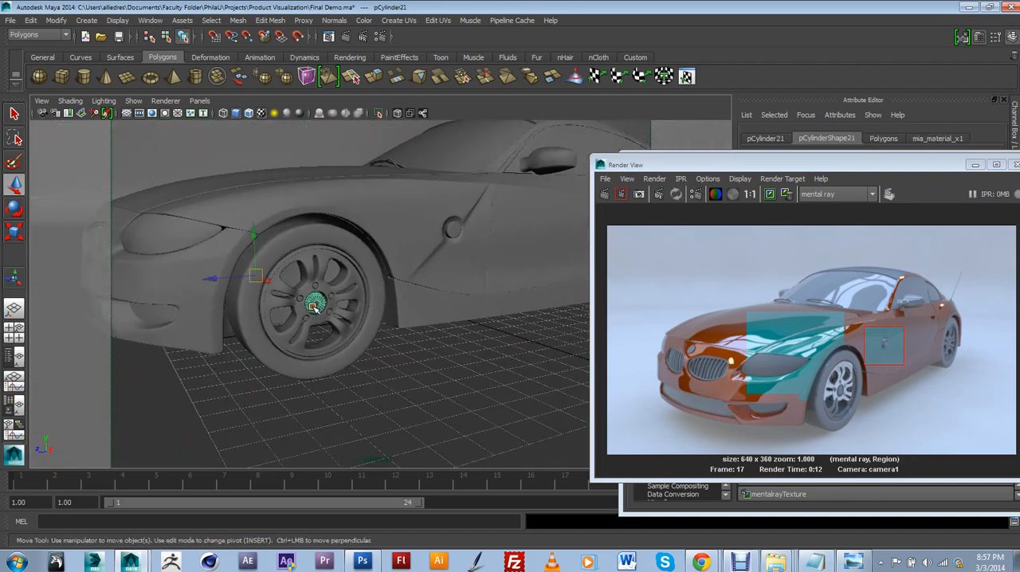
pyautogui.click(453, 230)
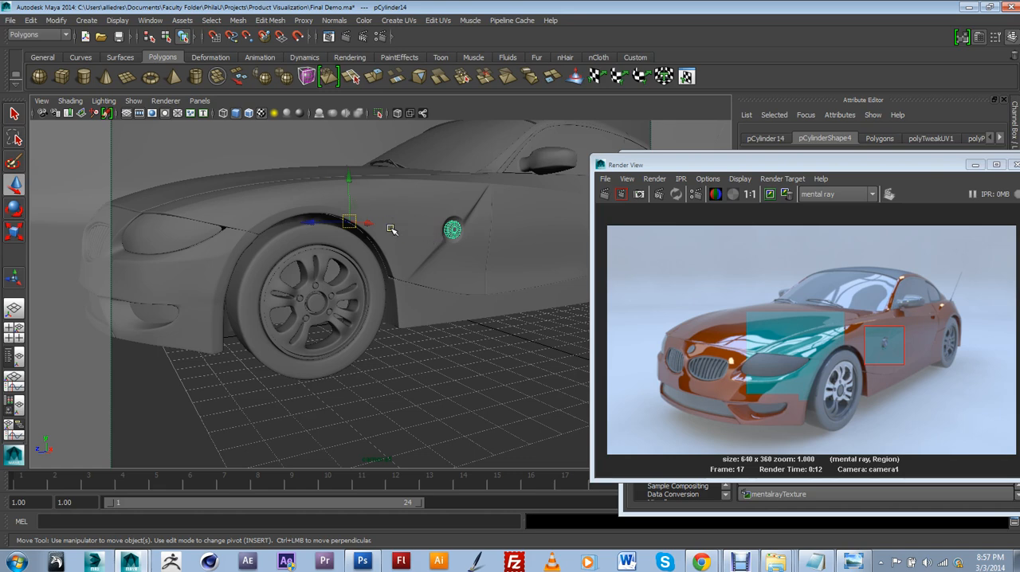
pyautogui.hotkey('ctrl', 'd')
pyautogui.moveTo(368, 224); pyautogui.dragTo(229, 223)
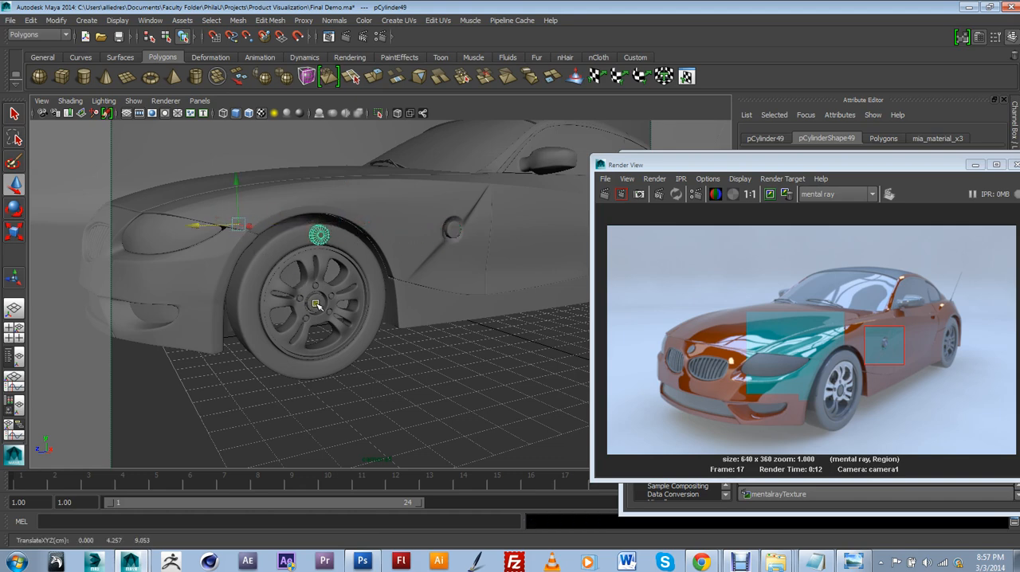
# Try to align the badge copy above the rim with the front wheel's hub cylinder using the Align Tool
pyautogui.click(317, 305)
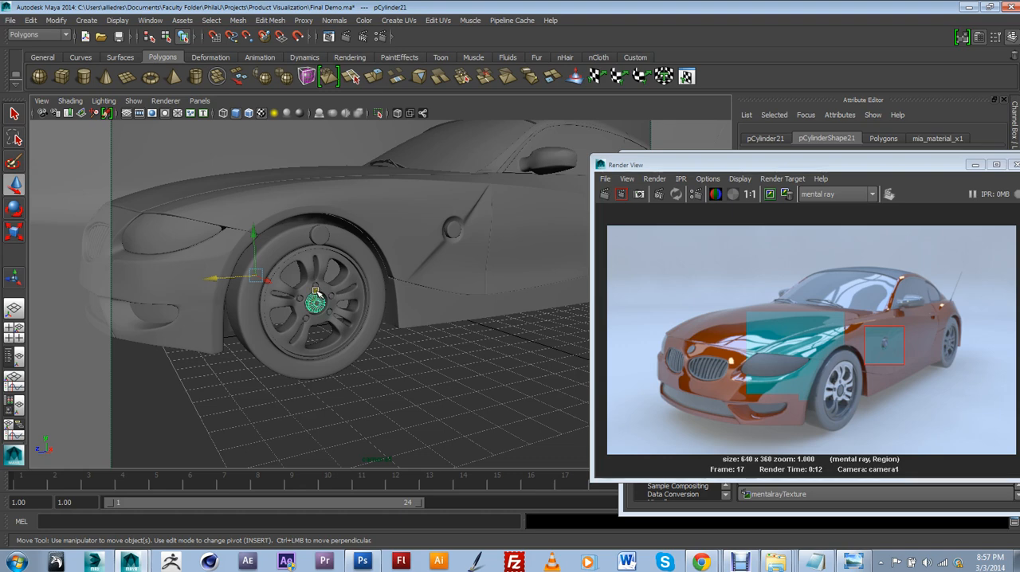
pyautogui.press('f')
pyautogui.click(256, 184)
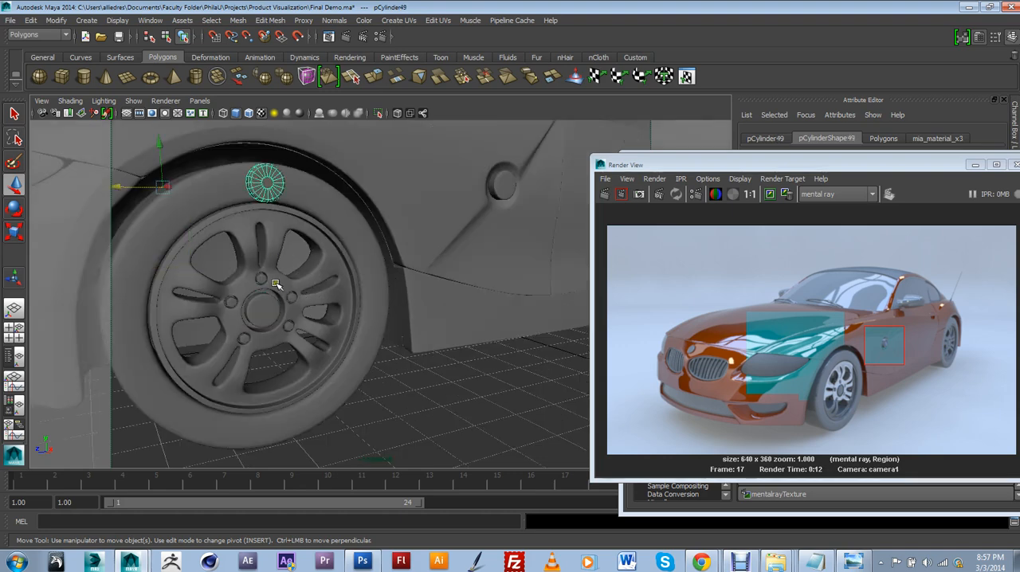
pyautogui.click(267, 308)
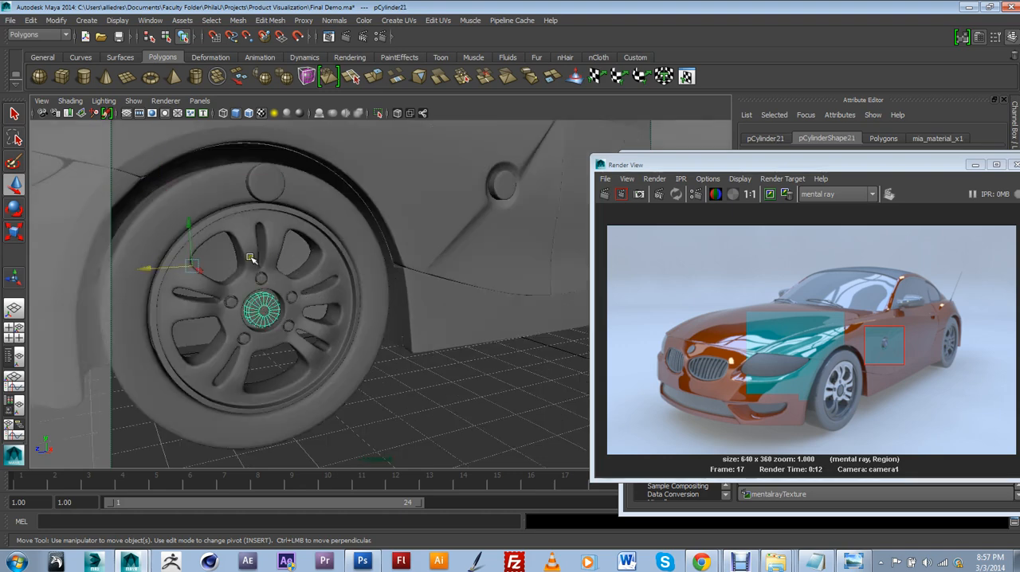
pyautogui.click(274, 183)
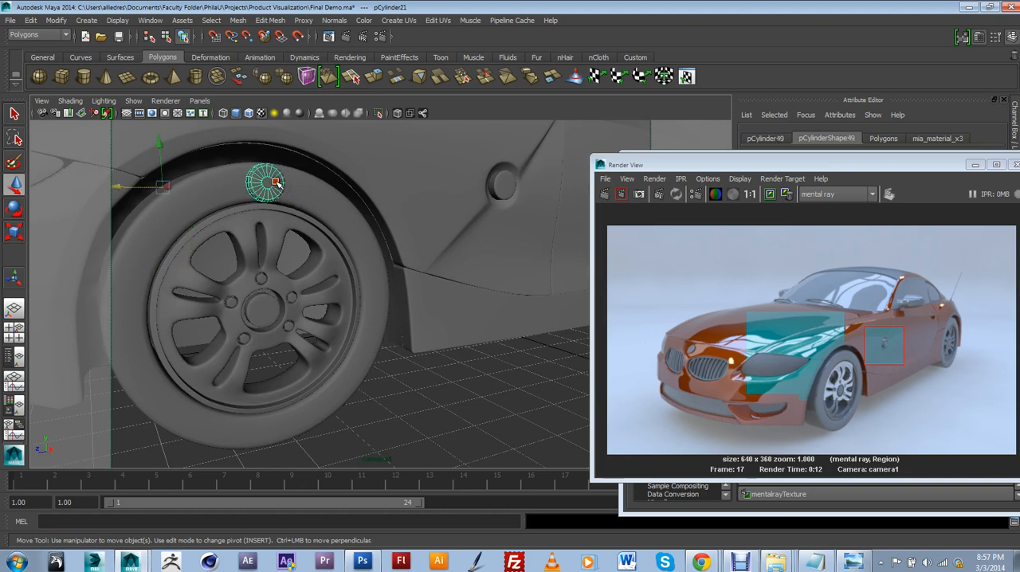
pyautogui.click(267, 306)
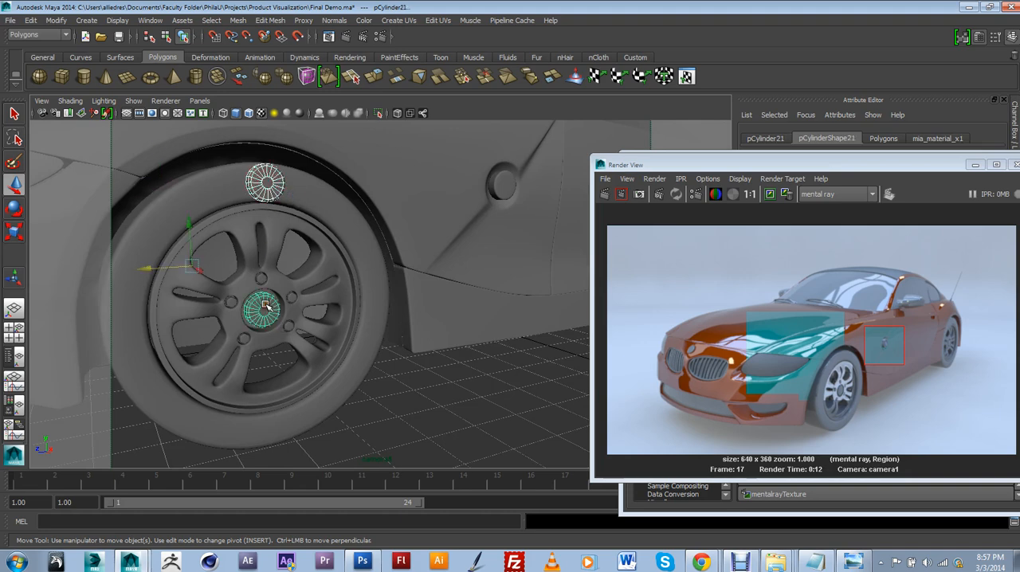
pyautogui.click(56, 20)
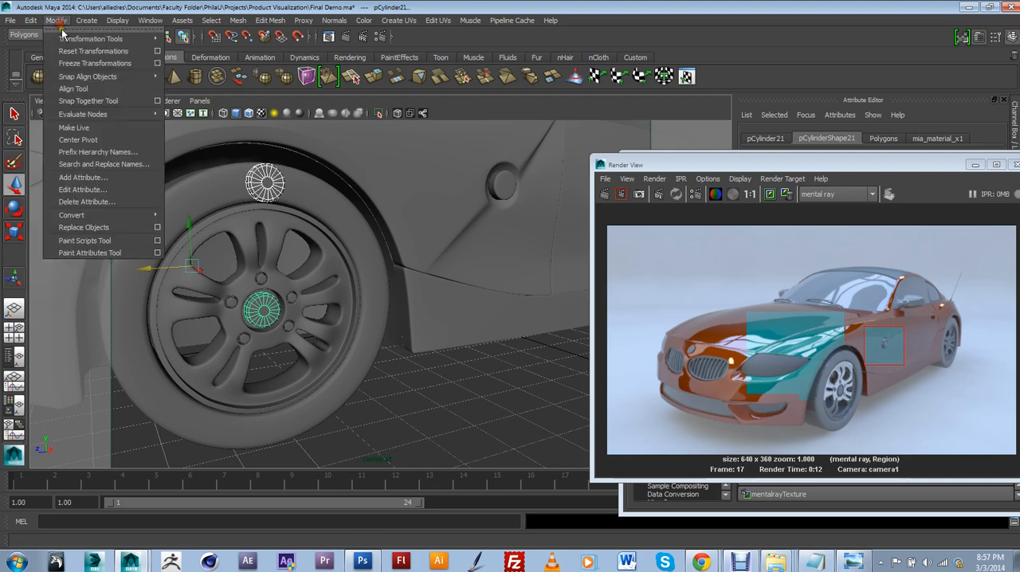
pyautogui.click(81, 89)
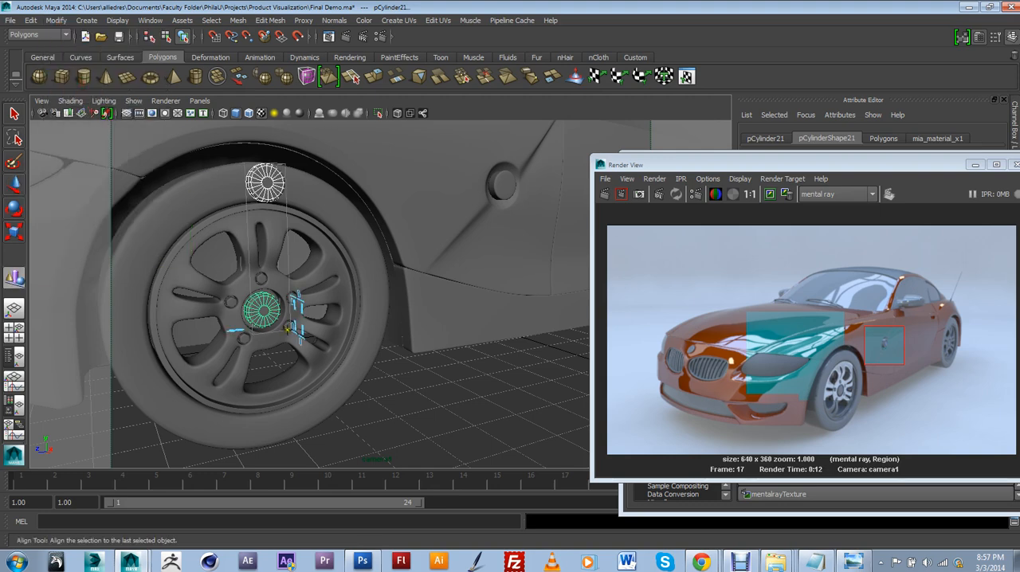
pyautogui.keyDown('alt'); pyautogui.moveTo(294, 363); pyautogui.dragTo(376, 393); pyautogui.keyUp('alt')
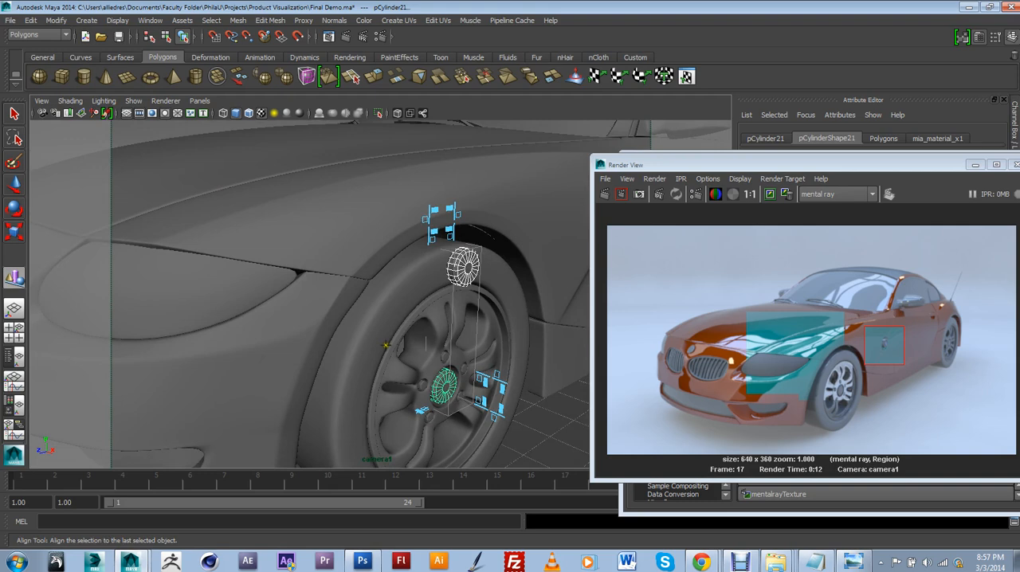
pyautogui.keyDown('alt'); pyautogui.moveTo(385, 345); pyautogui.dragTo(389, 382); pyautogui.keyUp('alt')
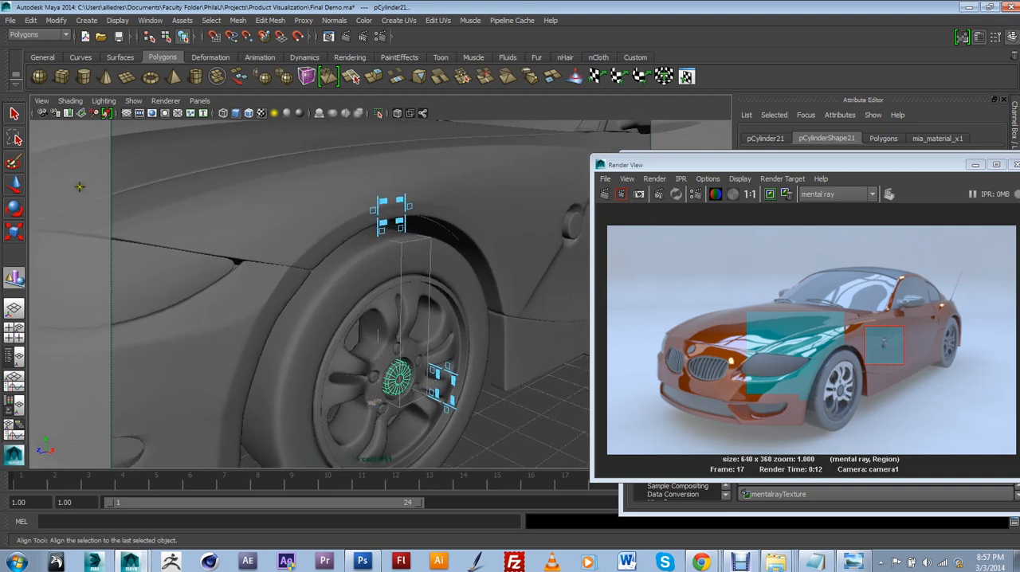
# Switch to the Move Tool and undo the alignment of the badge copy and the front wheel's hub cylinder
pyautogui.click(13, 183)
pyautogui.keyDown('alt'); pyautogui.moveTo(377, 340); pyautogui.dragTo(307, 308); pyautogui.keyUp('alt')
pyautogui.keyDown('alt'); pyautogui.moveTo(388, 343); pyautogui.dragTo(357, 327, button='middle'); pyautogui.keyUp('alt')
pyautogui.scroll(4, 358, 327)
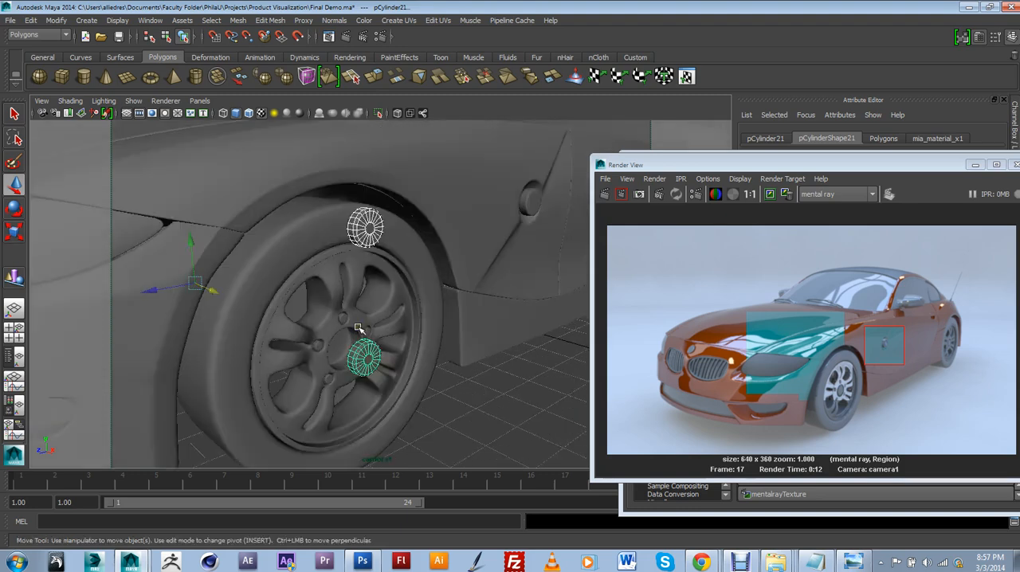
pyautogui.moveTo(358, 328); pyautogui.dragTo(365, 318)
pyautogui.hotkey('ctrl', 'z')
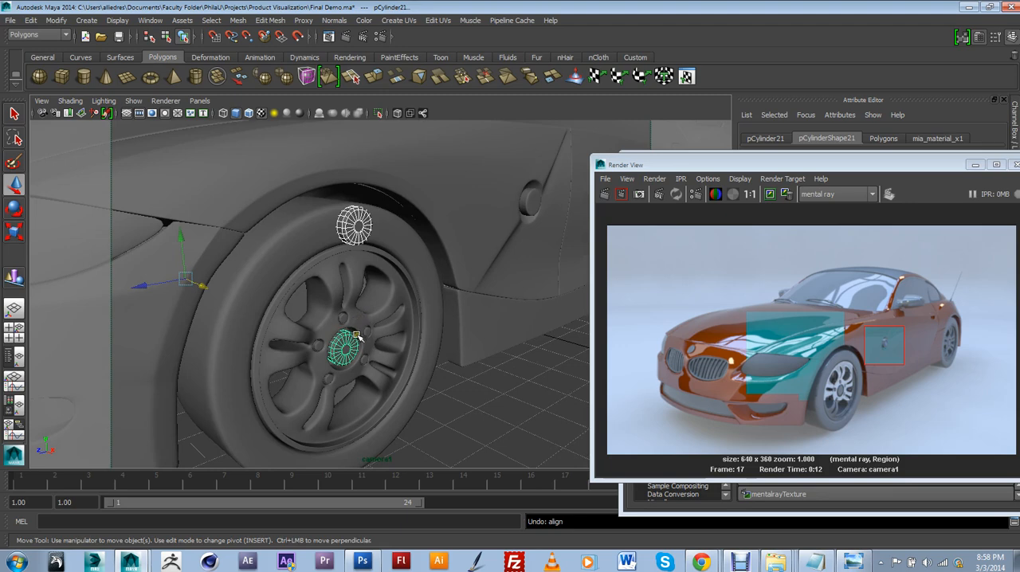
# Move the badge copy down to the front wheel's centre and push it into the hub, at translation about -0.34, 2.28, 9.05
pyautogui.click(356, 230)
pyautogui.moveTo(152, 176); pyautogui.dragTo(174, 263)
pyautogui.click(335, 344)
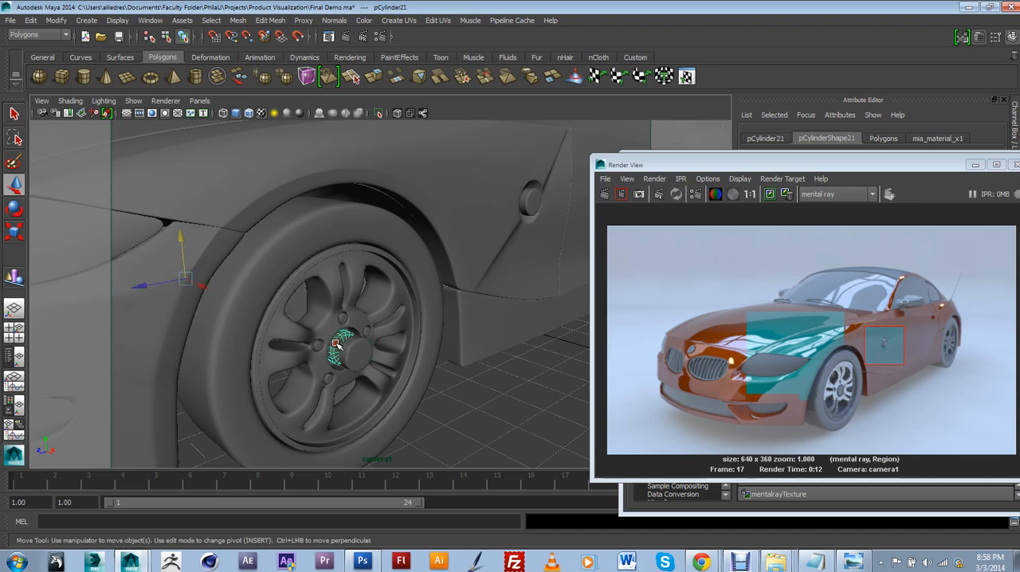
pyautogui.click(330, 341)
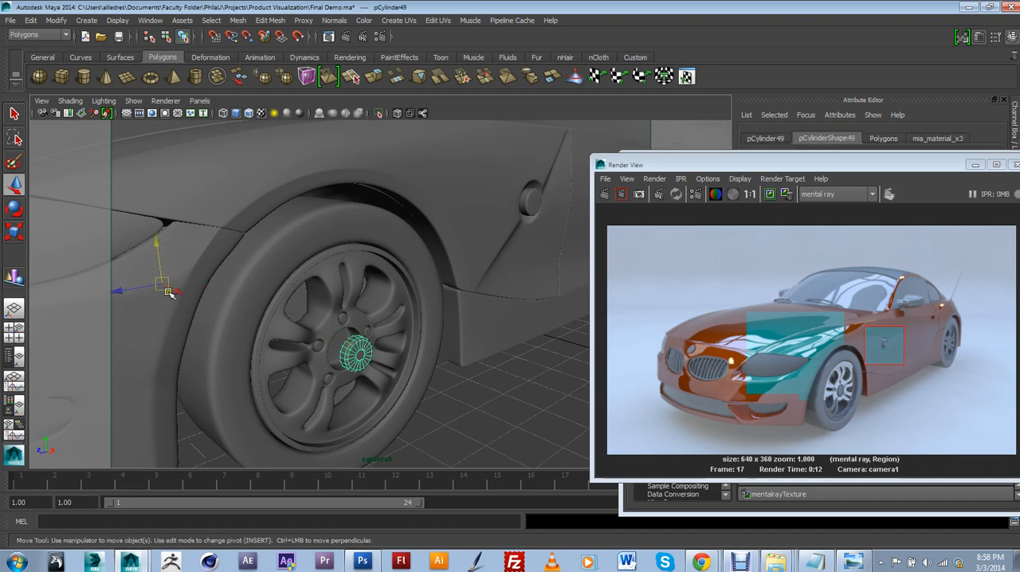
pyautogui.moveTo(170, 285); pyautogui.dragTo(167, 284)
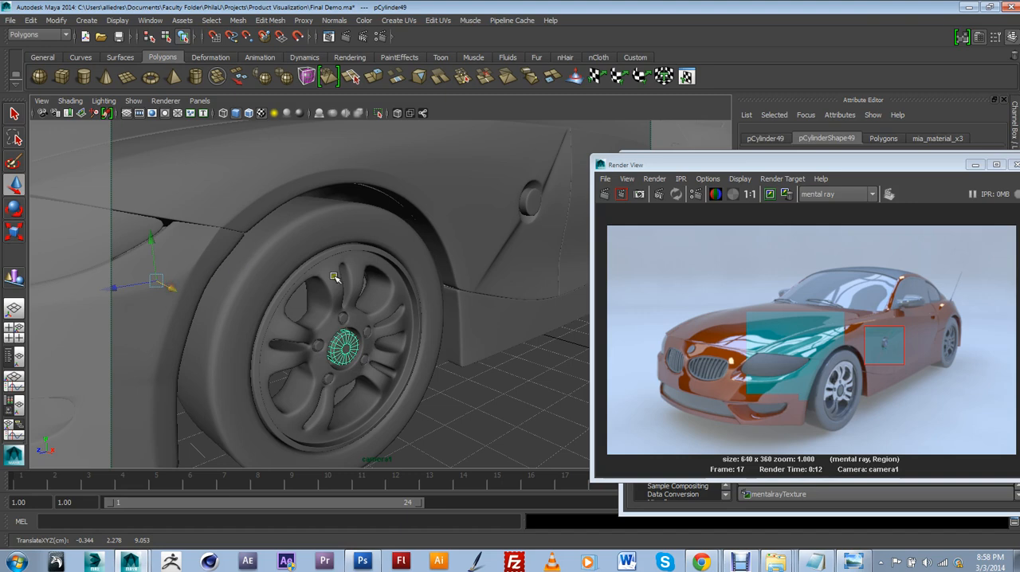
# Restore the cameraView1 bookmark and render a small mental ray region around the front wheel's rim in the Render View
pyautogui.click(41, 101)
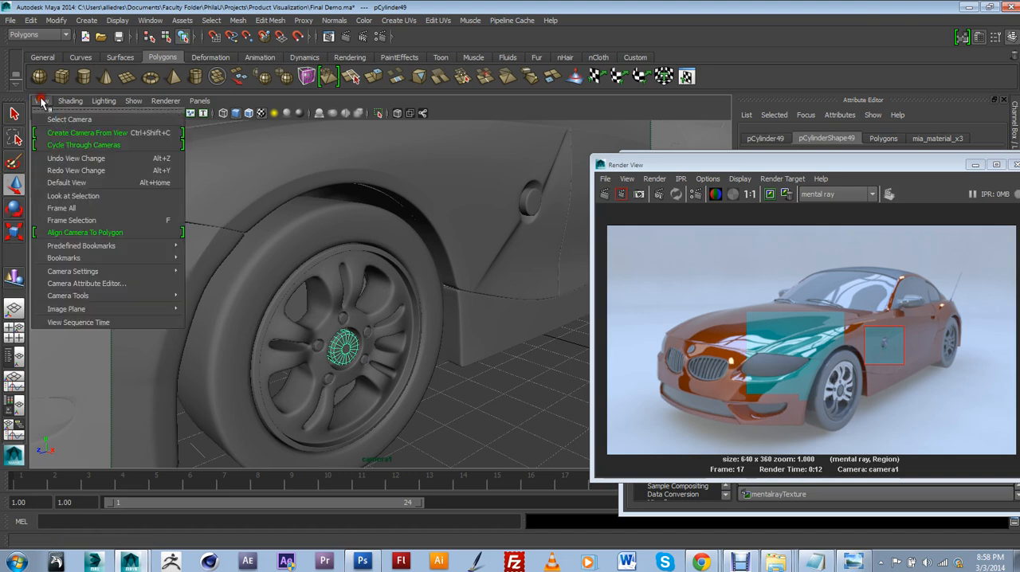
pyautogui.moveTo(118, 259)
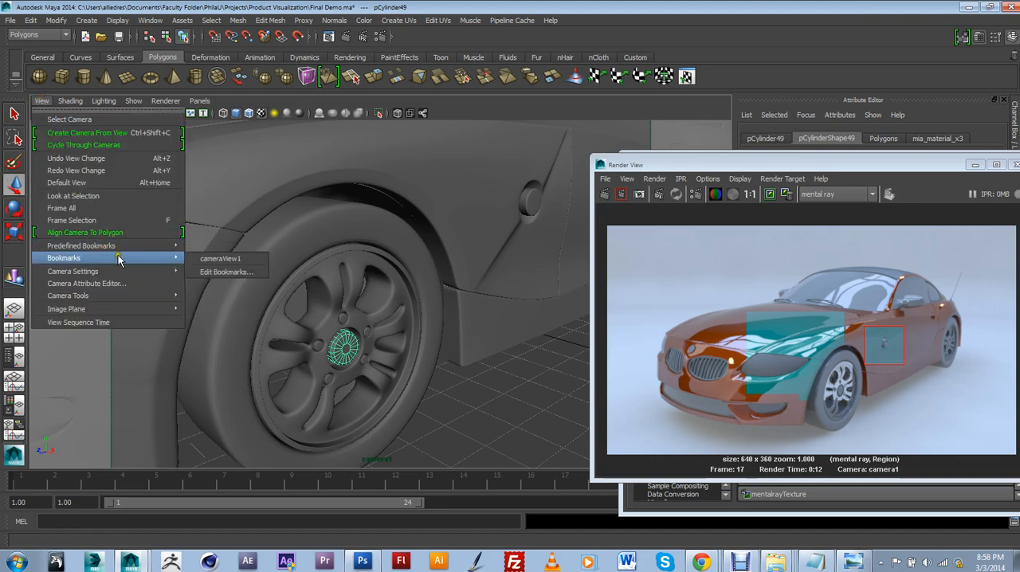
pyautogui.click(220, 258)
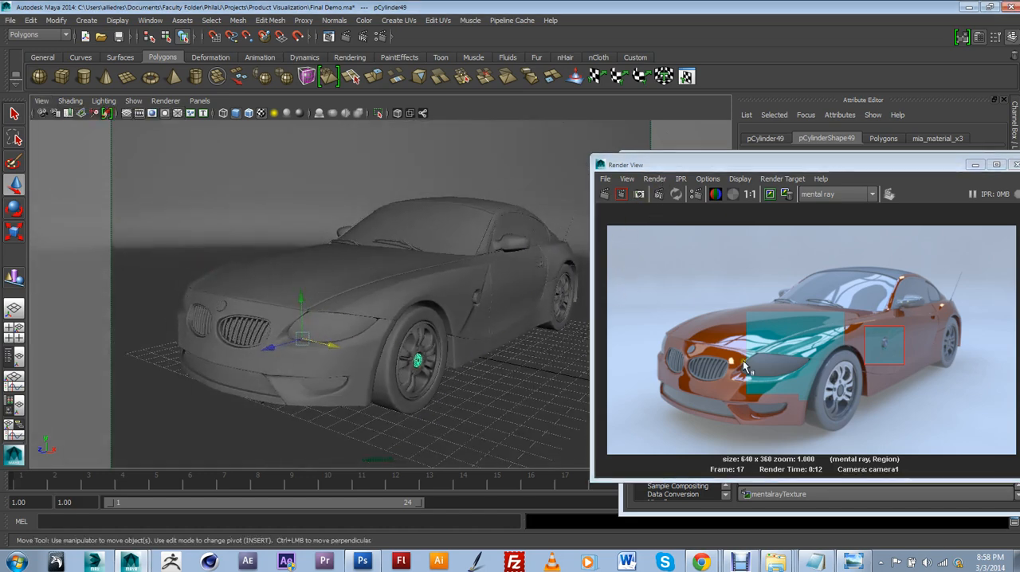
pyautogui.click(829, 386)
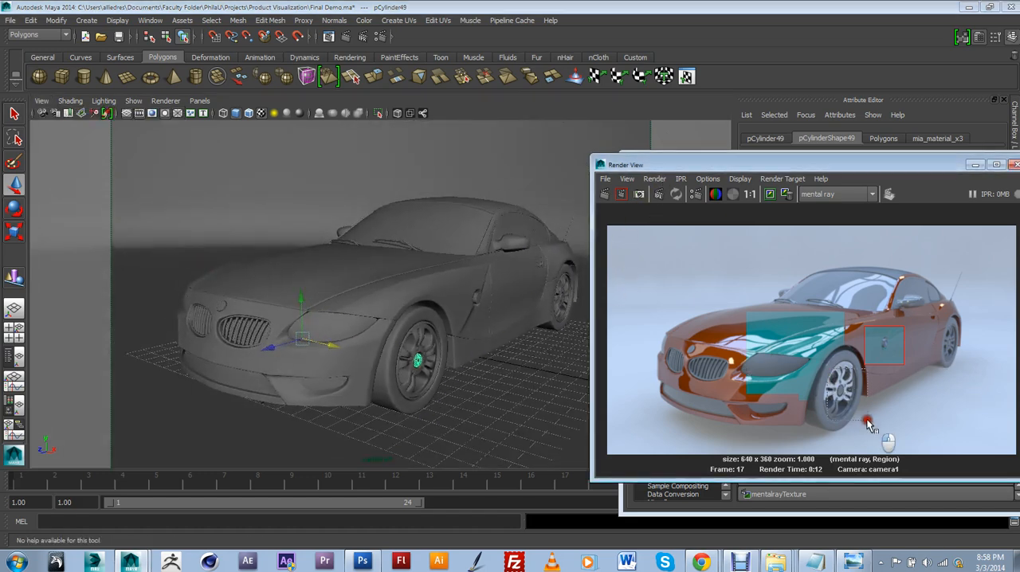
pyautogui.moveTo(869, 423); pyautogui.dragTo(828, 368)
pyautogui.click(621, 193)
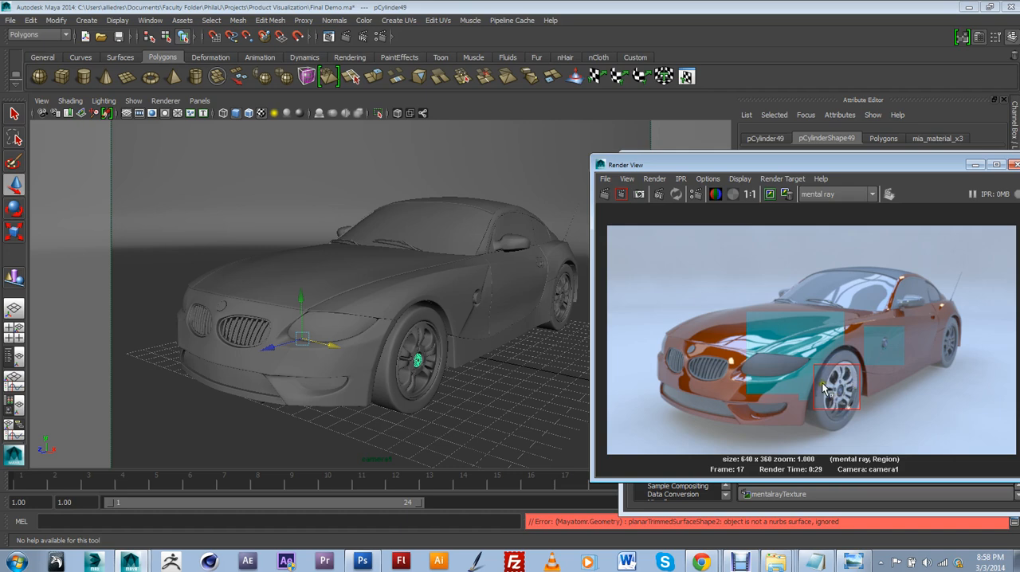
pyautogui.moveTo(834, 166); pyautogui.dragTo(452, 156)
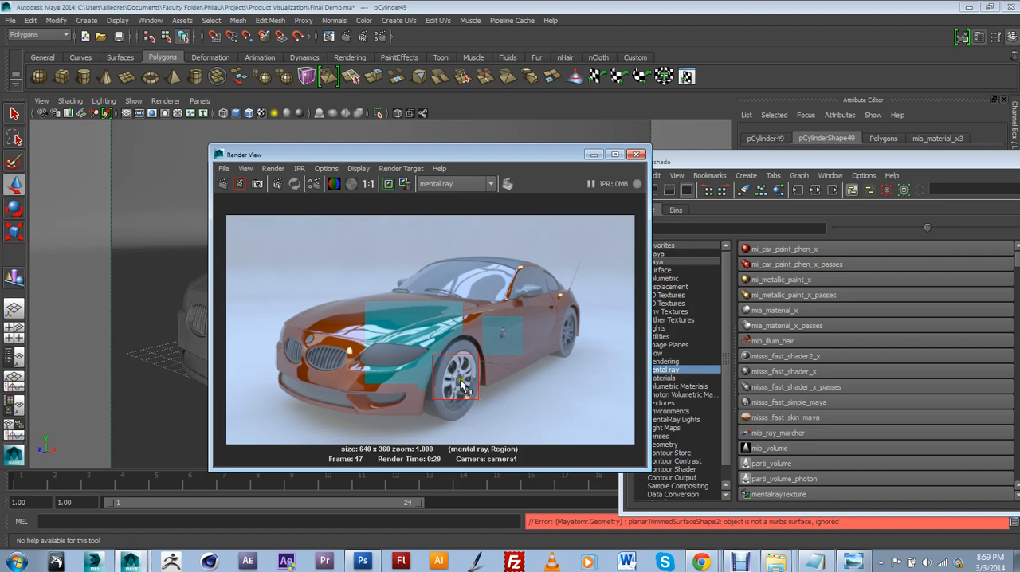
# Switch to Windows Explorer and open the Render folder under Documents > Faculty Folder > PhilaU > Projects > Product Visualization
pyautogui.click(780, 562)
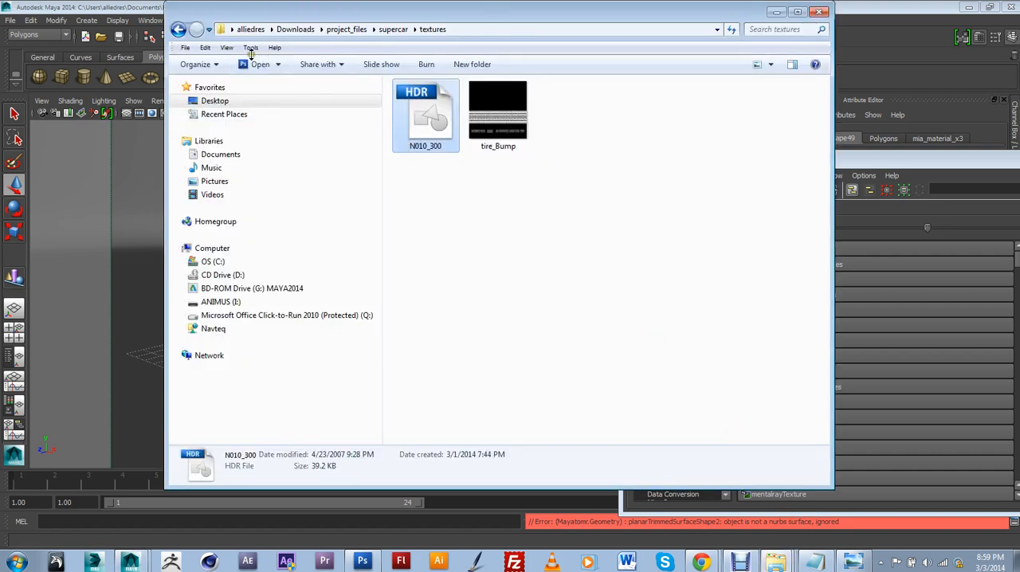
pyautogui.click(178, 32)
pyautogui.click(178, 29)
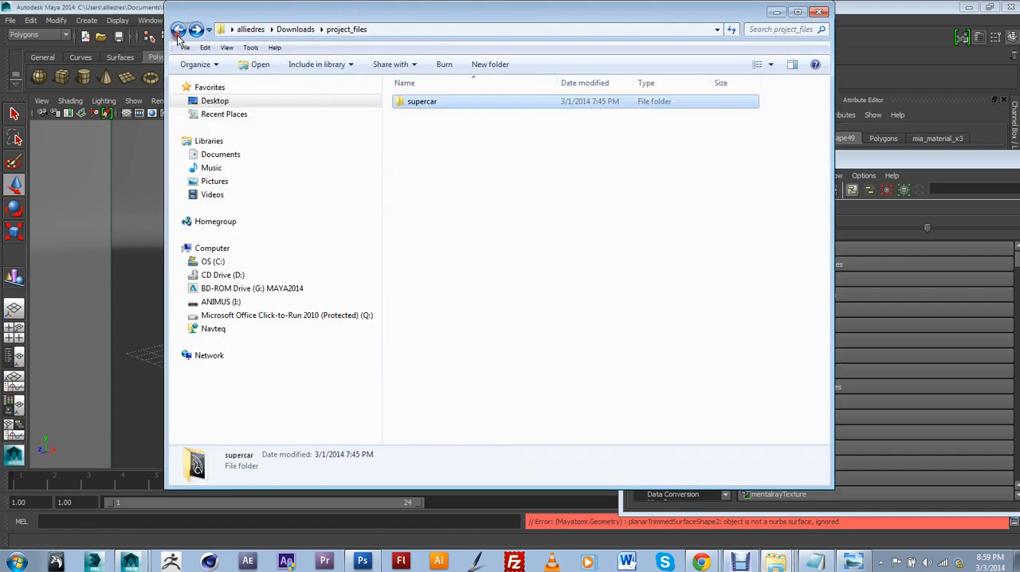
pyautogui.click(220, 154)
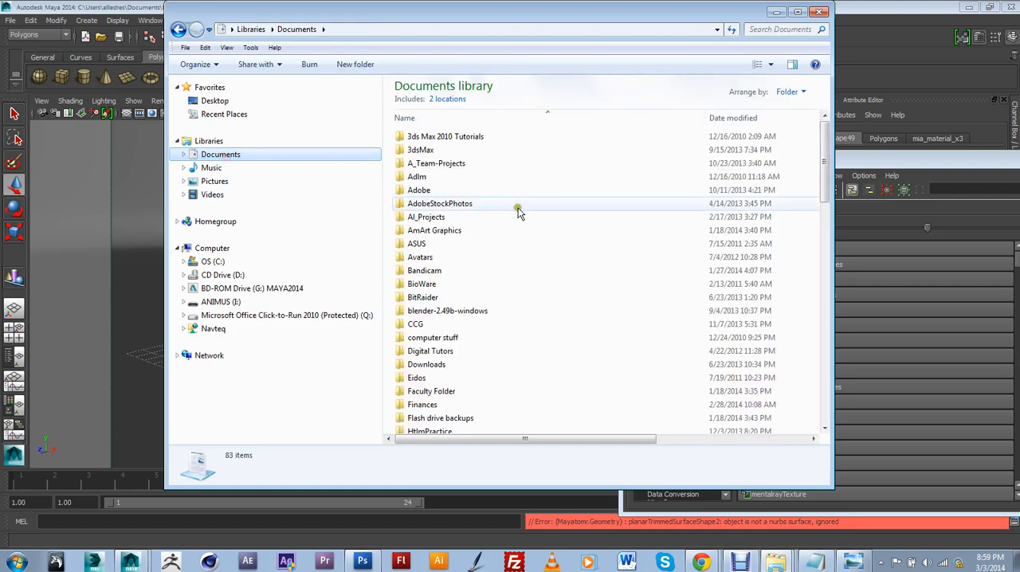
pyautogui.click(439, 313)
pyautogui.scroll(-3, 438, 315)
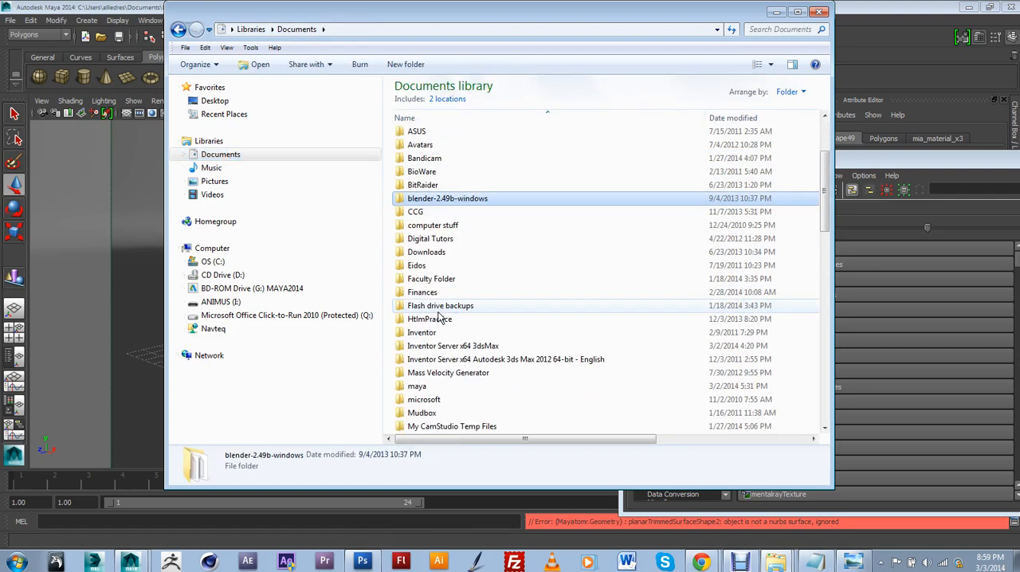
pyautogui.doubleClick(440, 279)
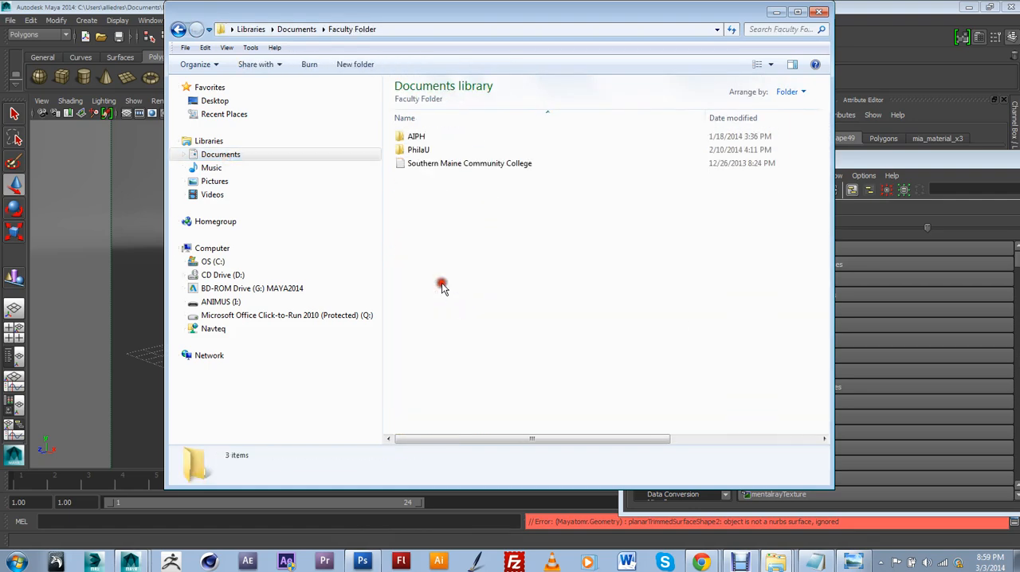
pyautogui.doubleClick(419, 149)
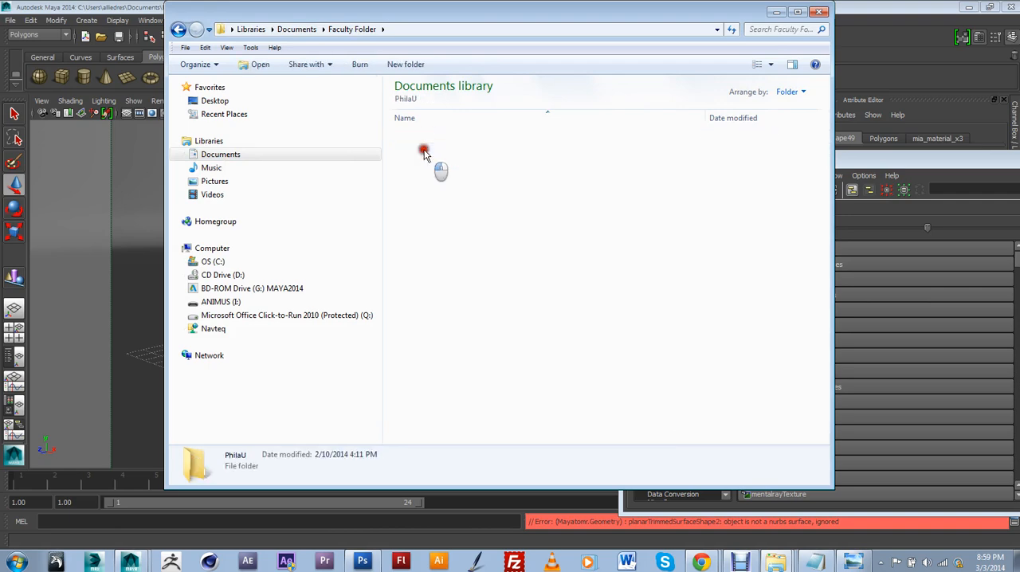
pyautogui.click(430, 150)
pyautogui.doubleClick(431, 149)
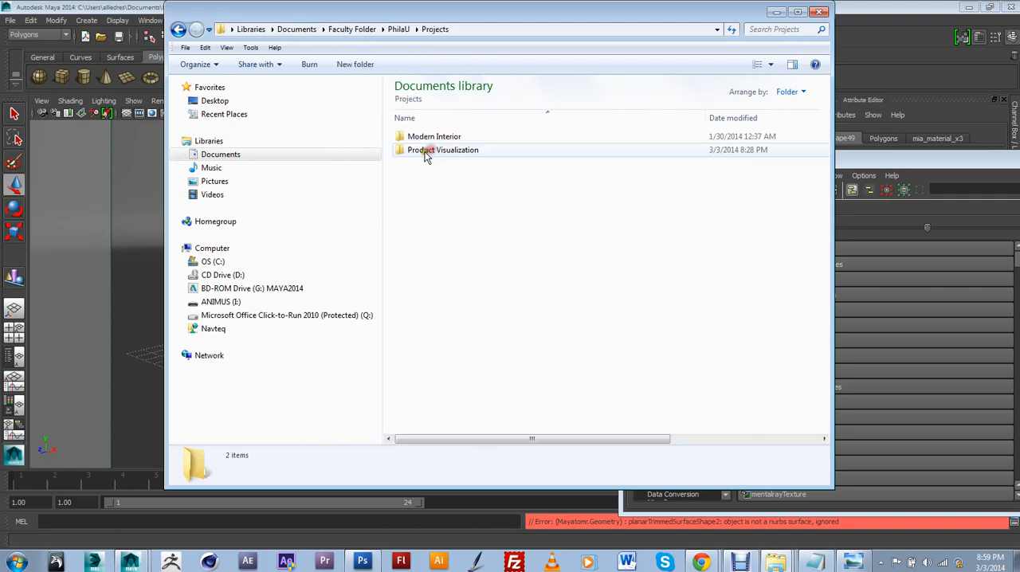
pyautogui.doubleClick(430, 152)
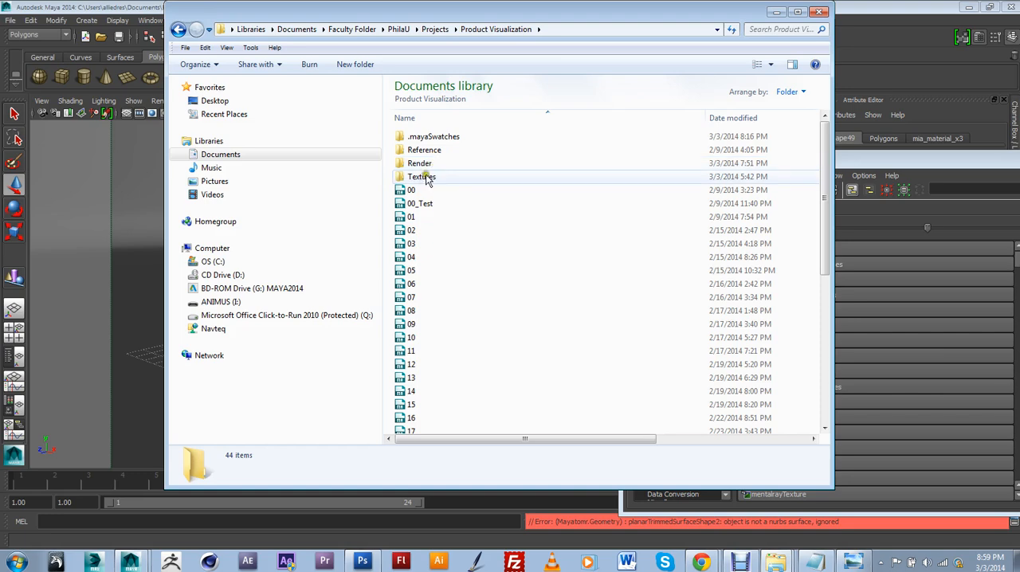
pyautogui.doubleClick(420, 164)
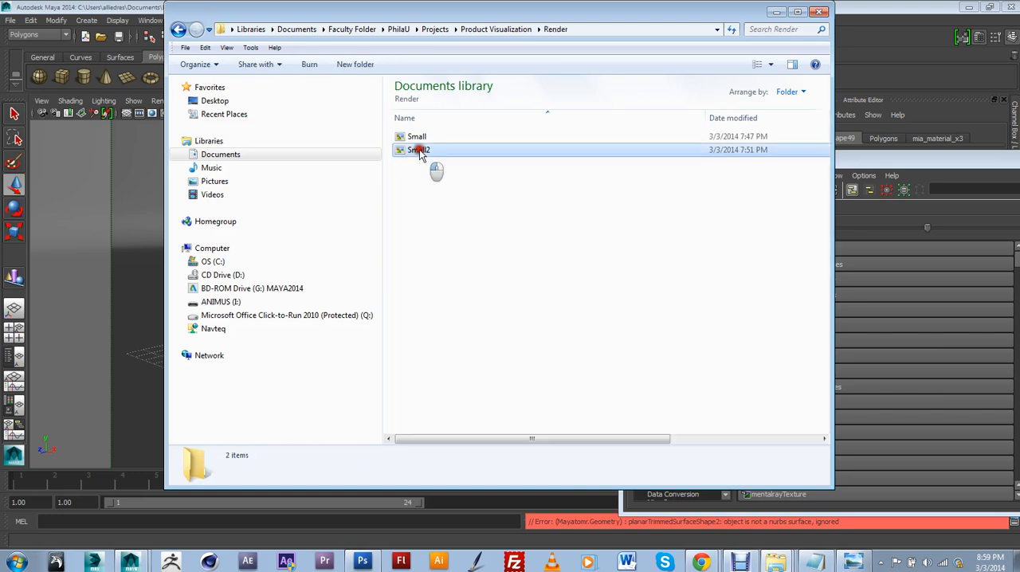
# Open the Small2 image in Windows Photo Viewer and bring it up for comparison with the current render
pyautogui.click(419, 152)
pyautogui.doubleClick(420, 151)
pyautogui.moveTo(661, 107); pyautogui.dragTo(554, 110)
pyautogui.click(853, 562)
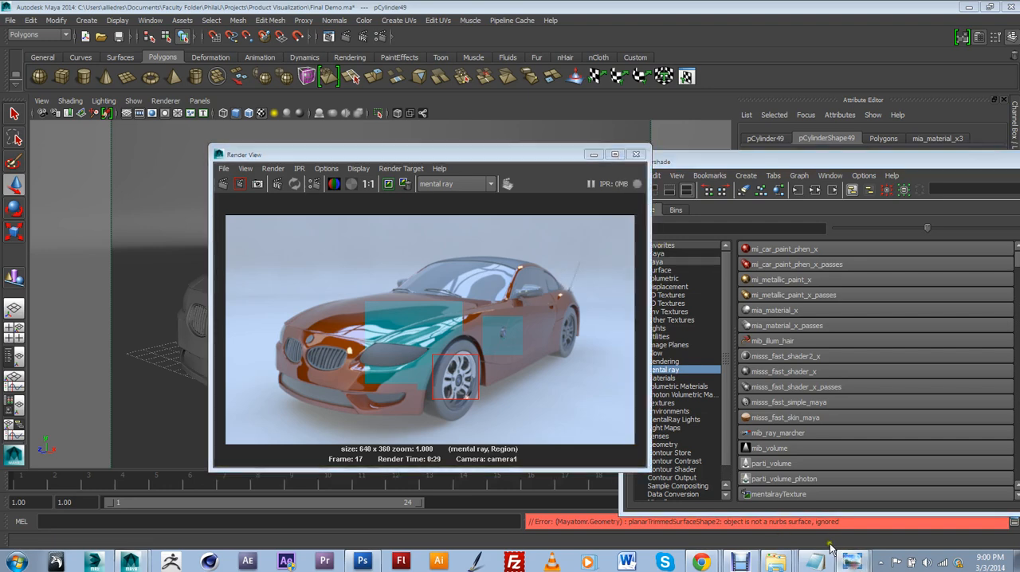
pyautogui.click(853, 562)
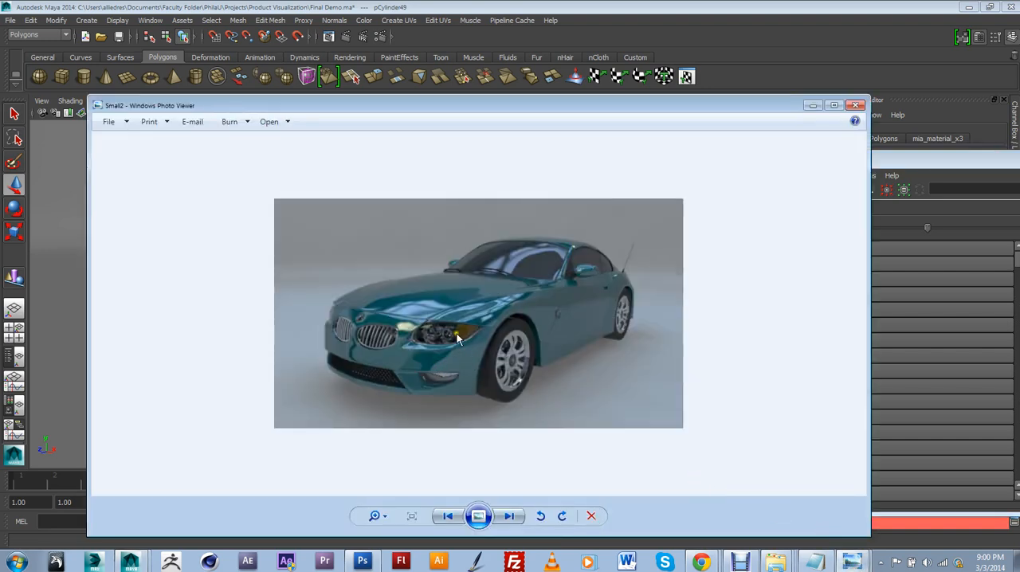